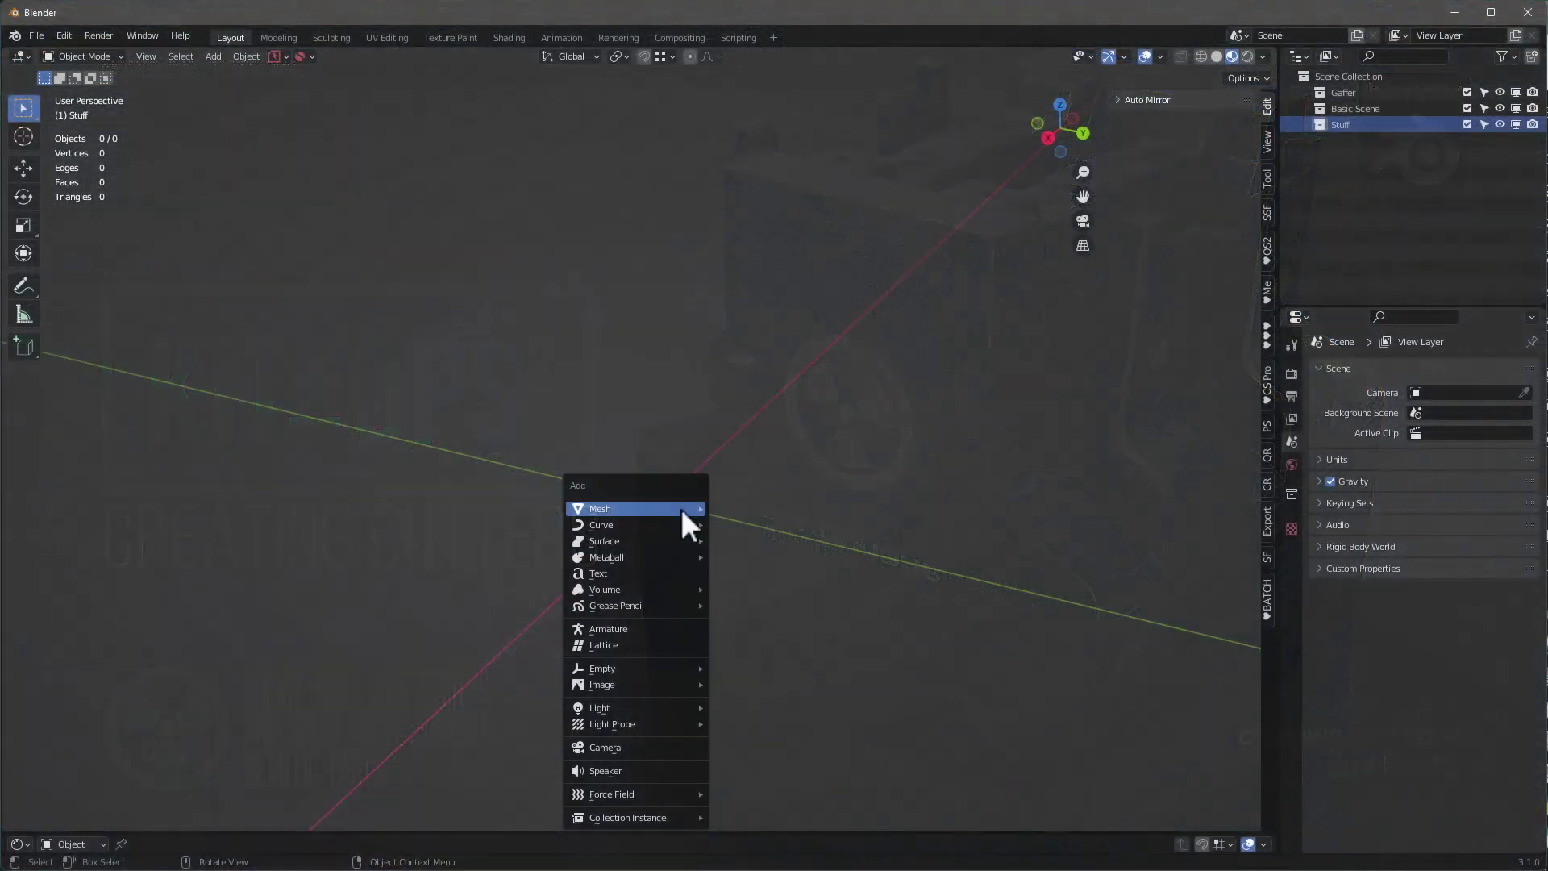
# Add a cube to the empty scene and assign it the existing sy_cutter material
pyautogui.moveTo(680, 508)
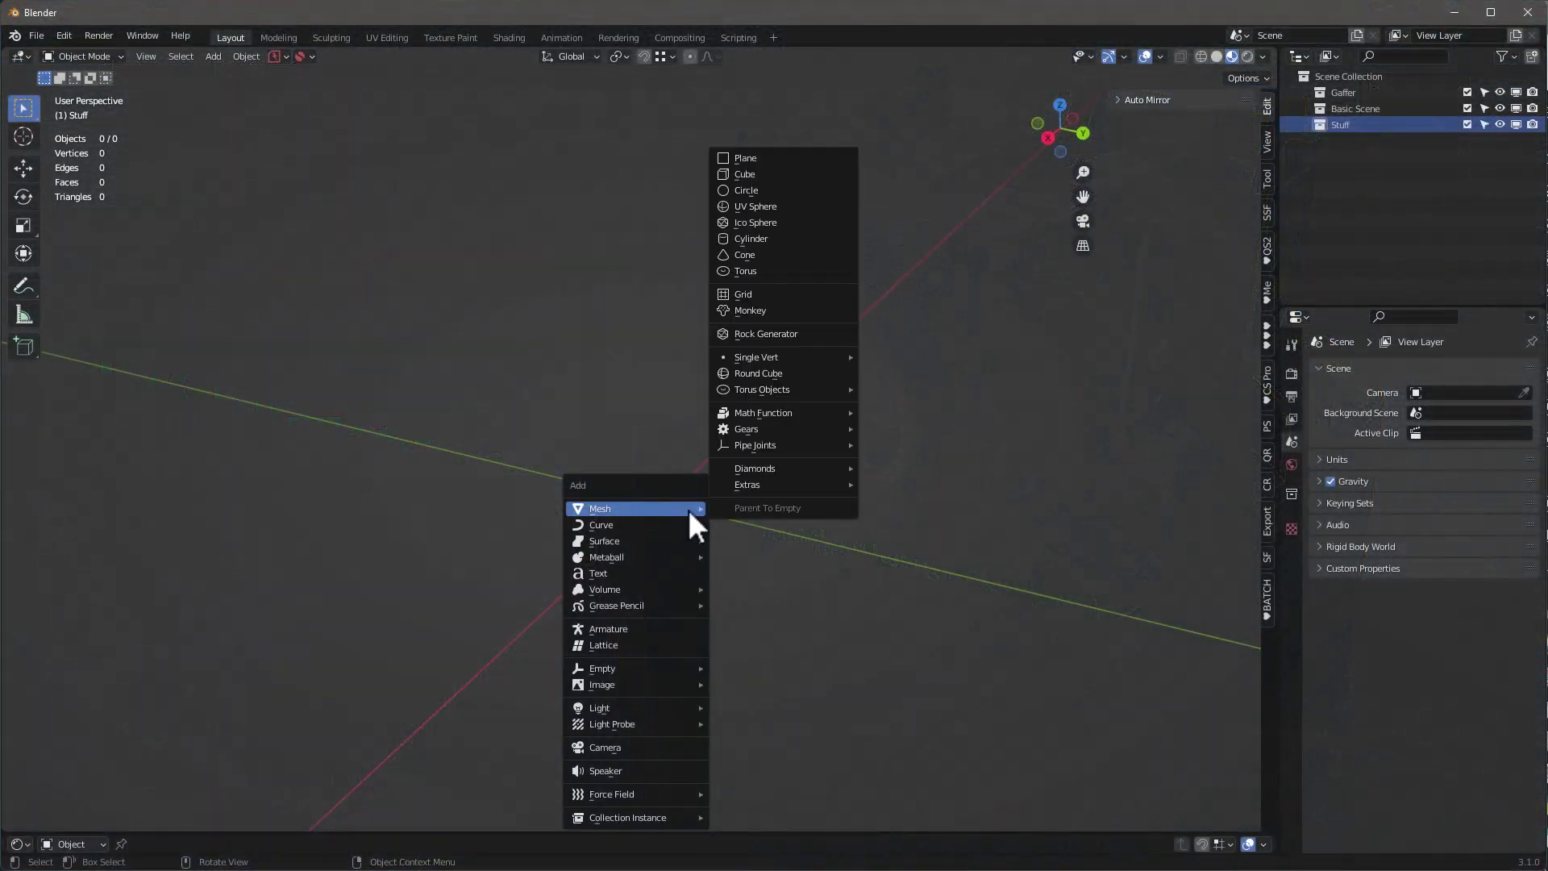
pyautogui.click(771, 175)
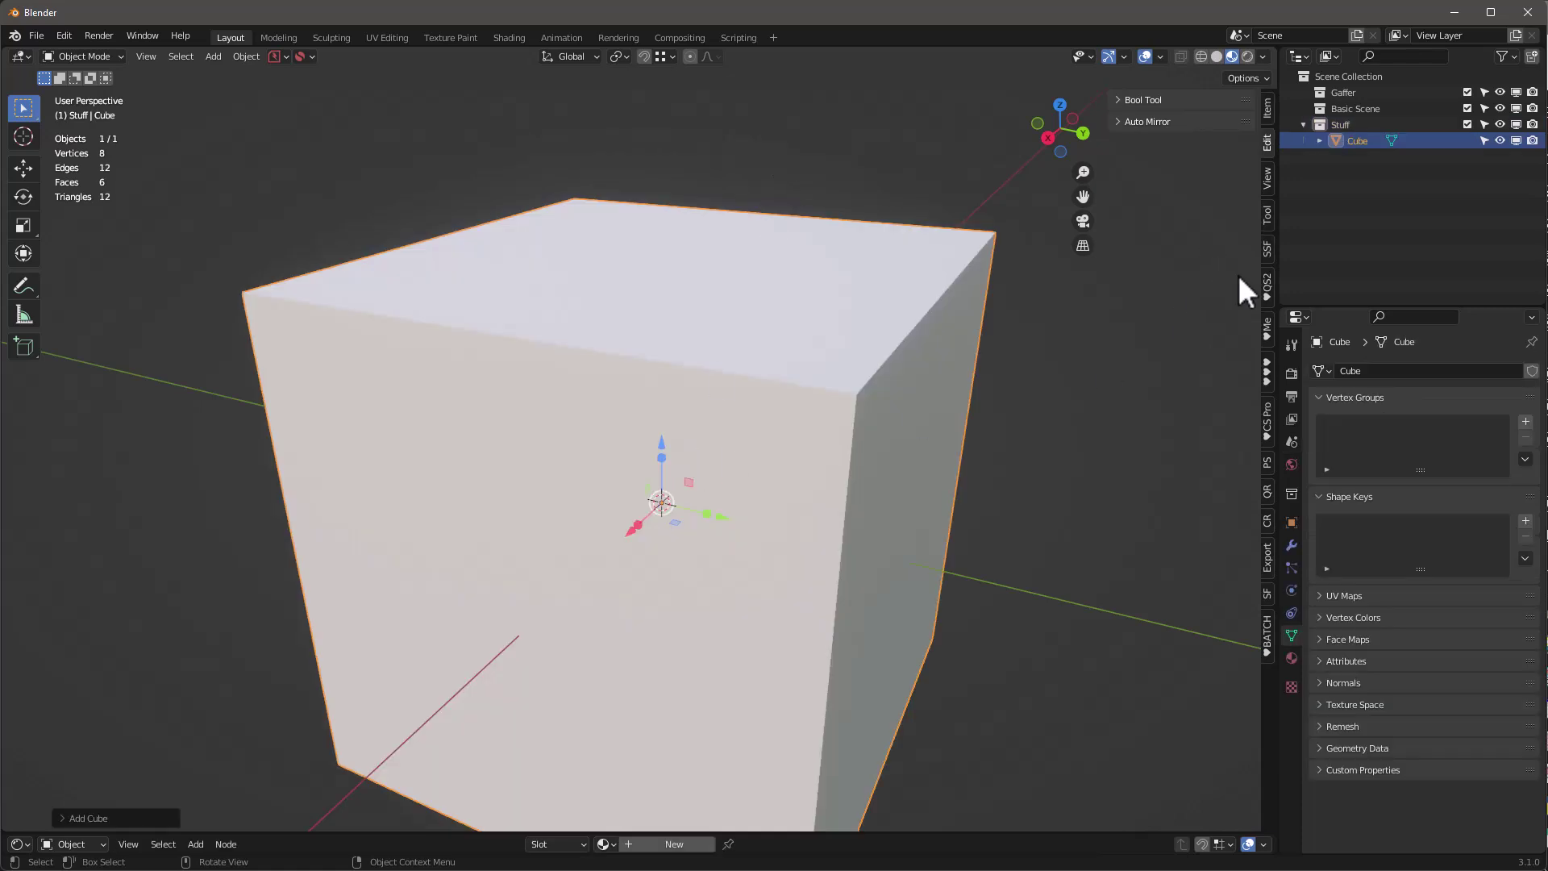
pyautogui.click(1267, 429)
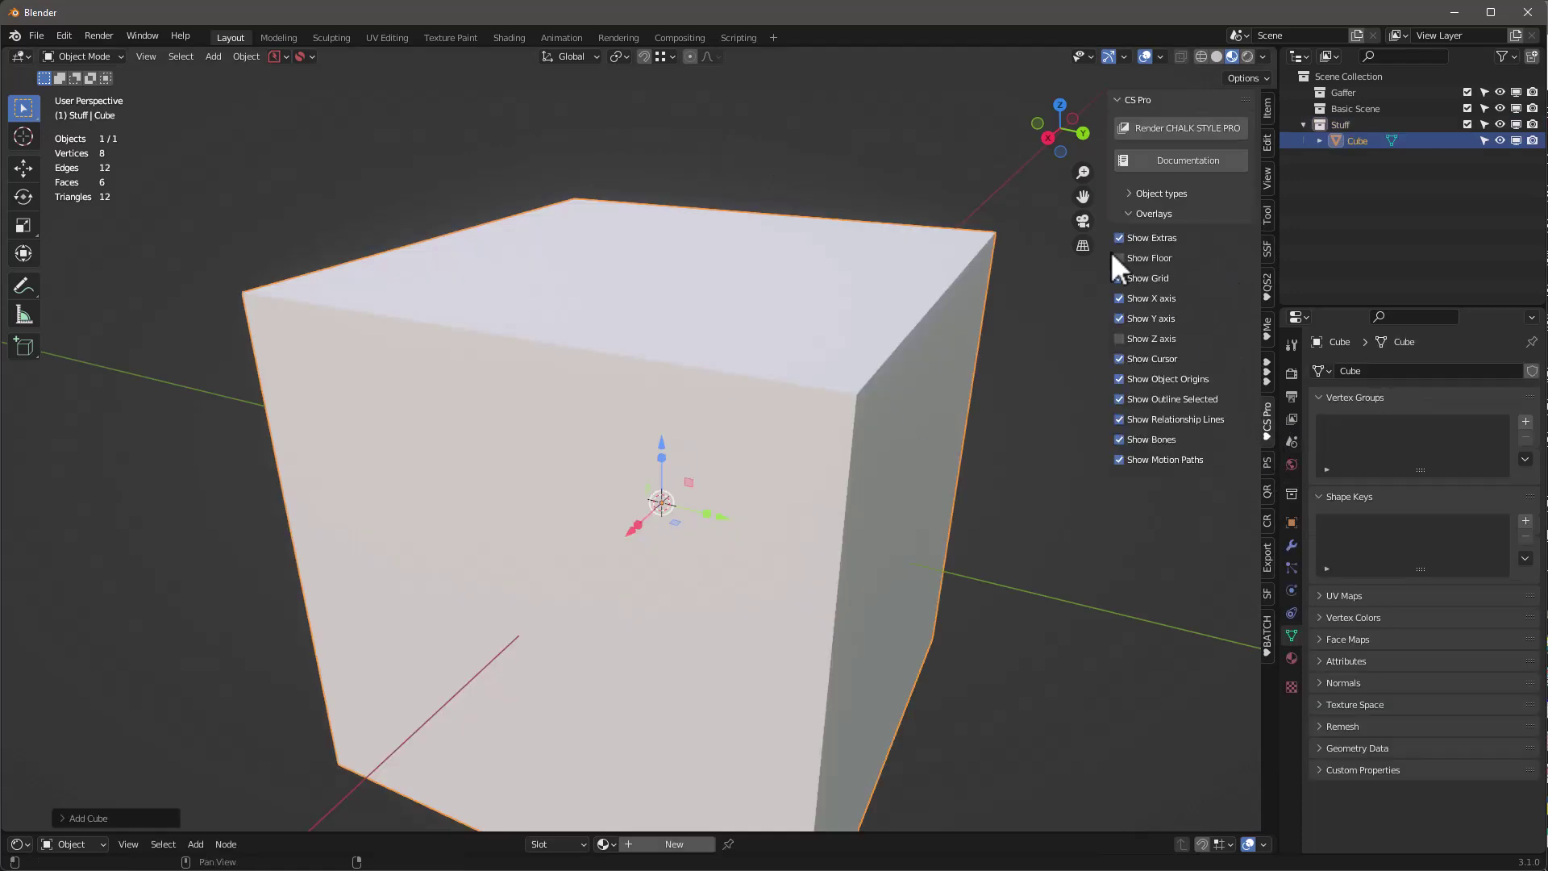
pyautogui.click(603, 843)
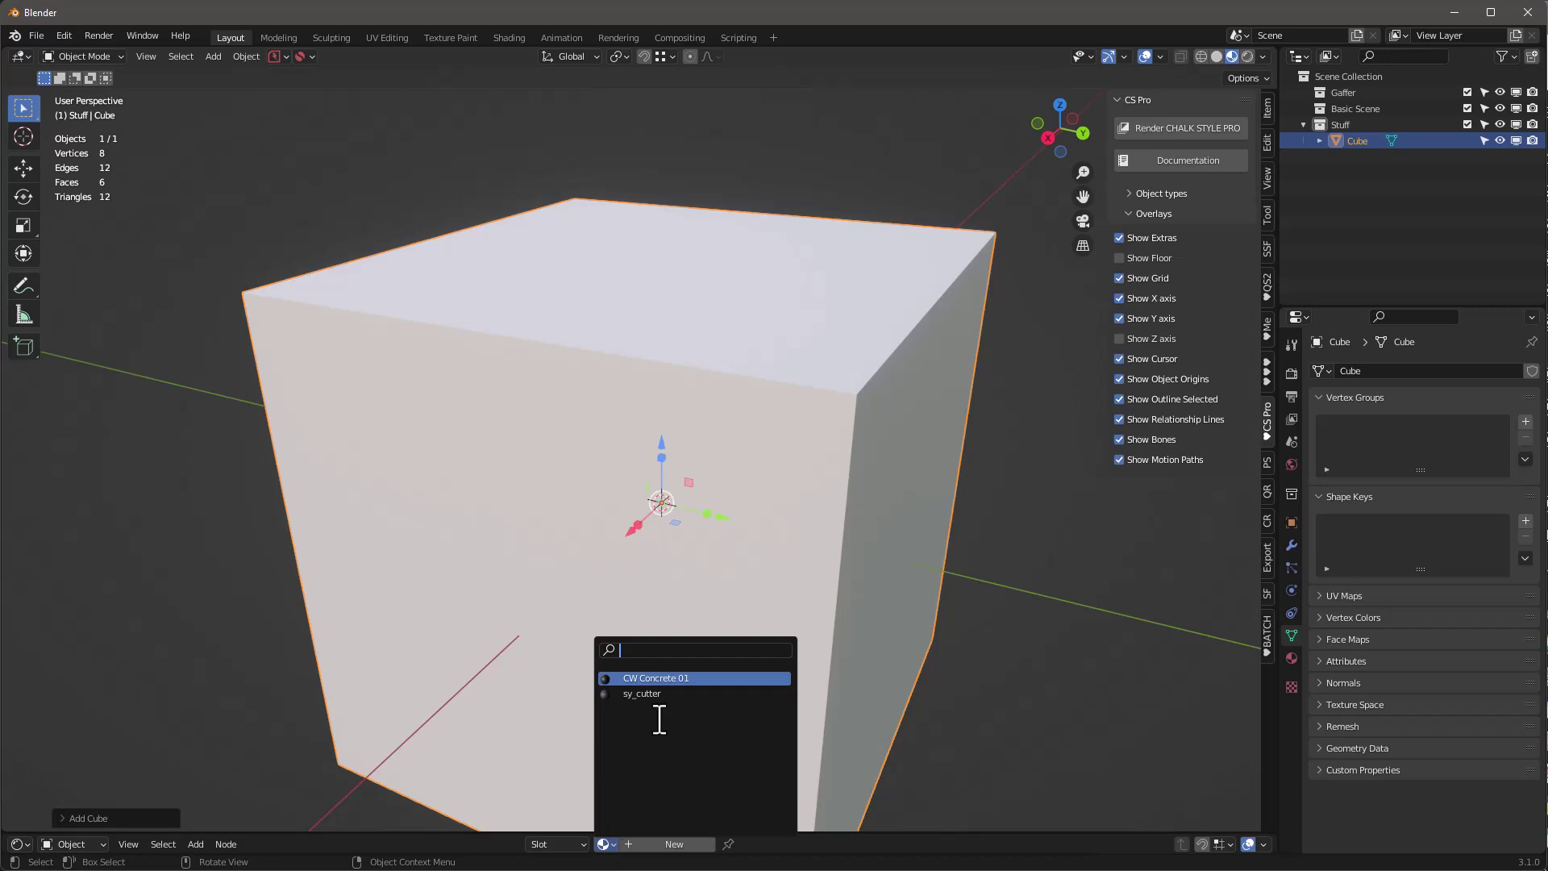
pyautogui.click(658, 693)
pyautogui.scroll(-1, 681, 380)
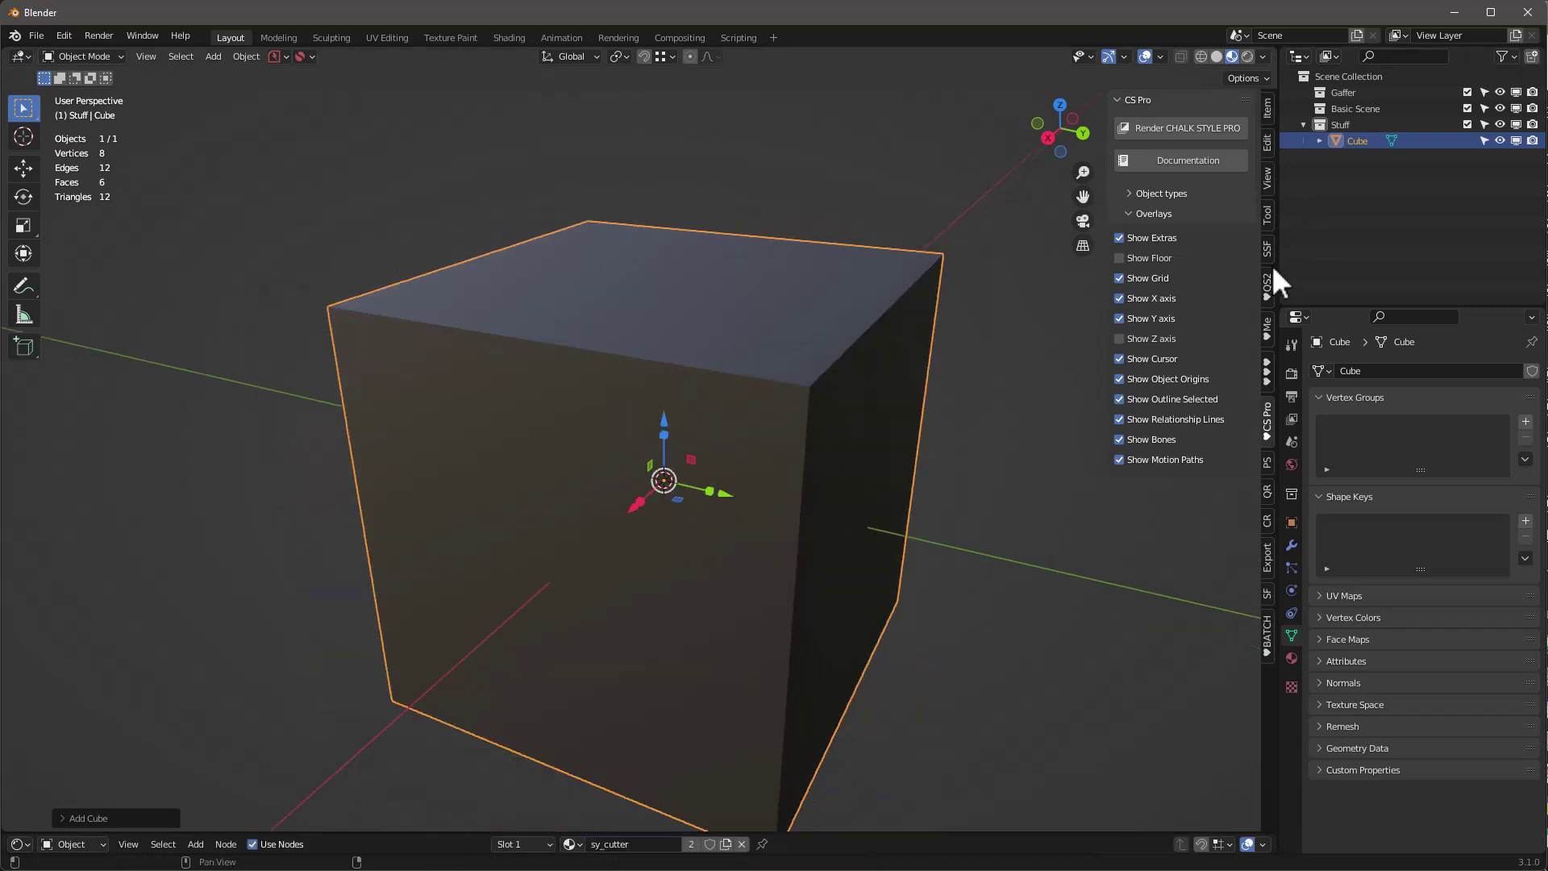
pyautogui.click(1267, 367)
pyautogui.moveTo(1043, 200); pyautogui.dragTo(836, 417, button='middle')
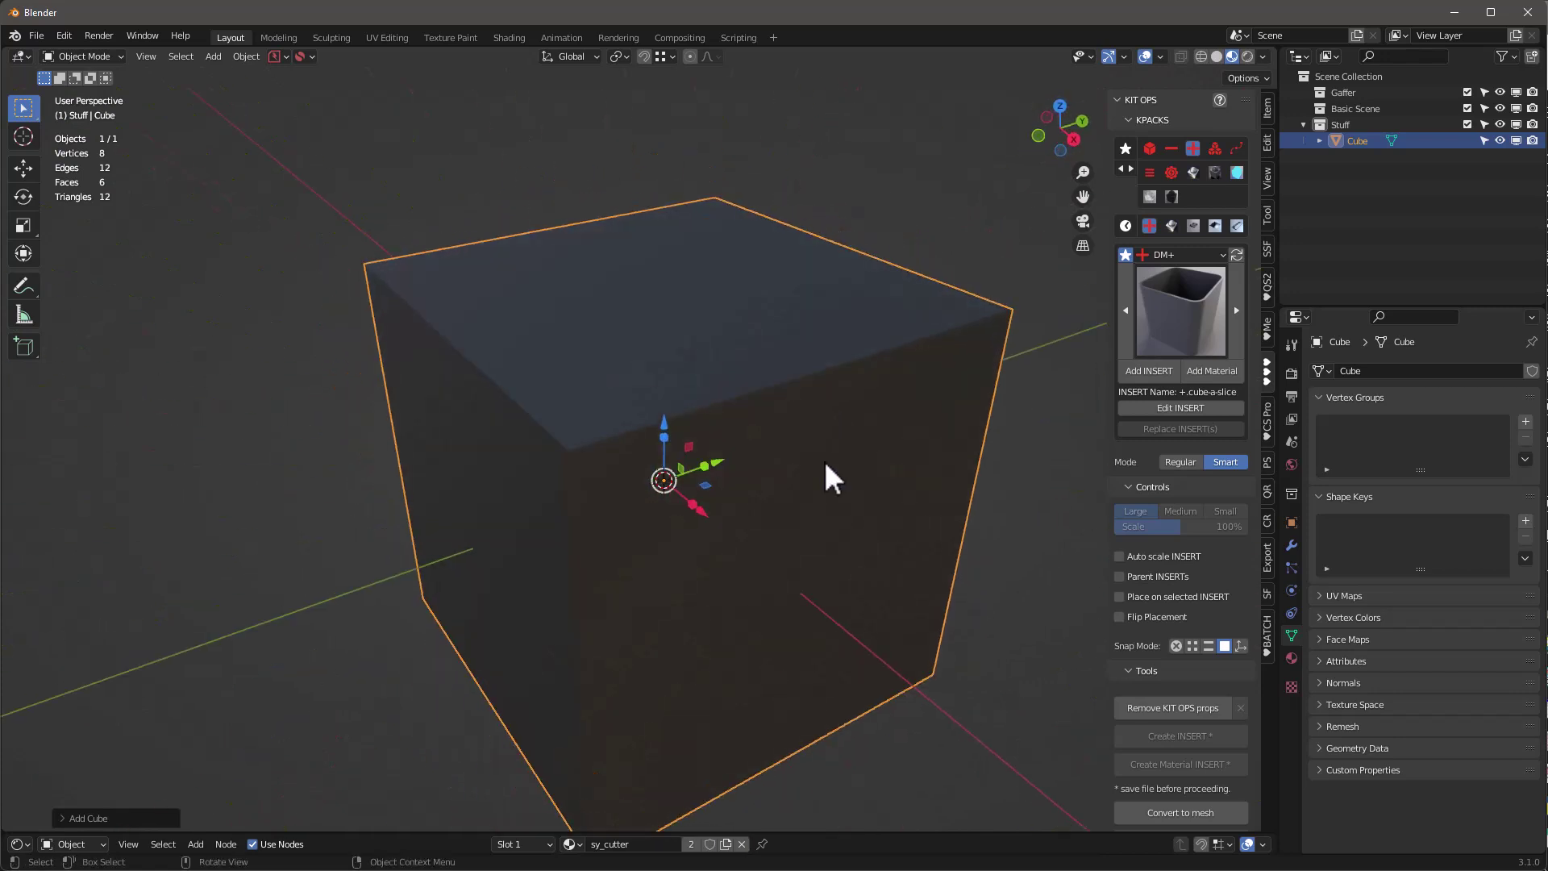
pyautogui.scroll(1, 729, 313)
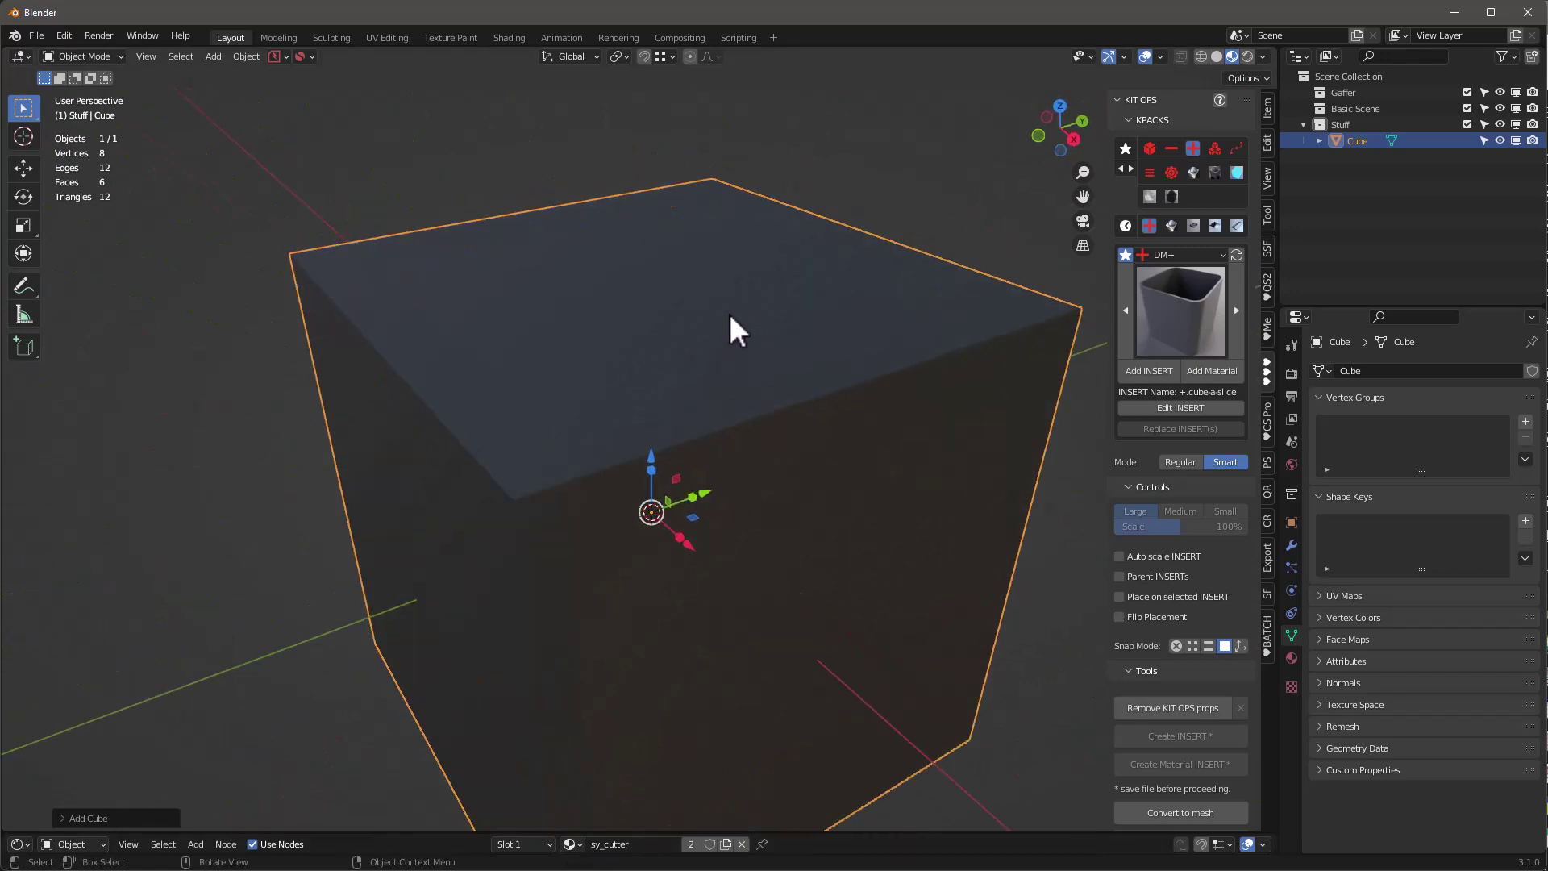
pyautogui.moveTo(739, 307); pyautogui.dragTo(699, 298, button='middle')
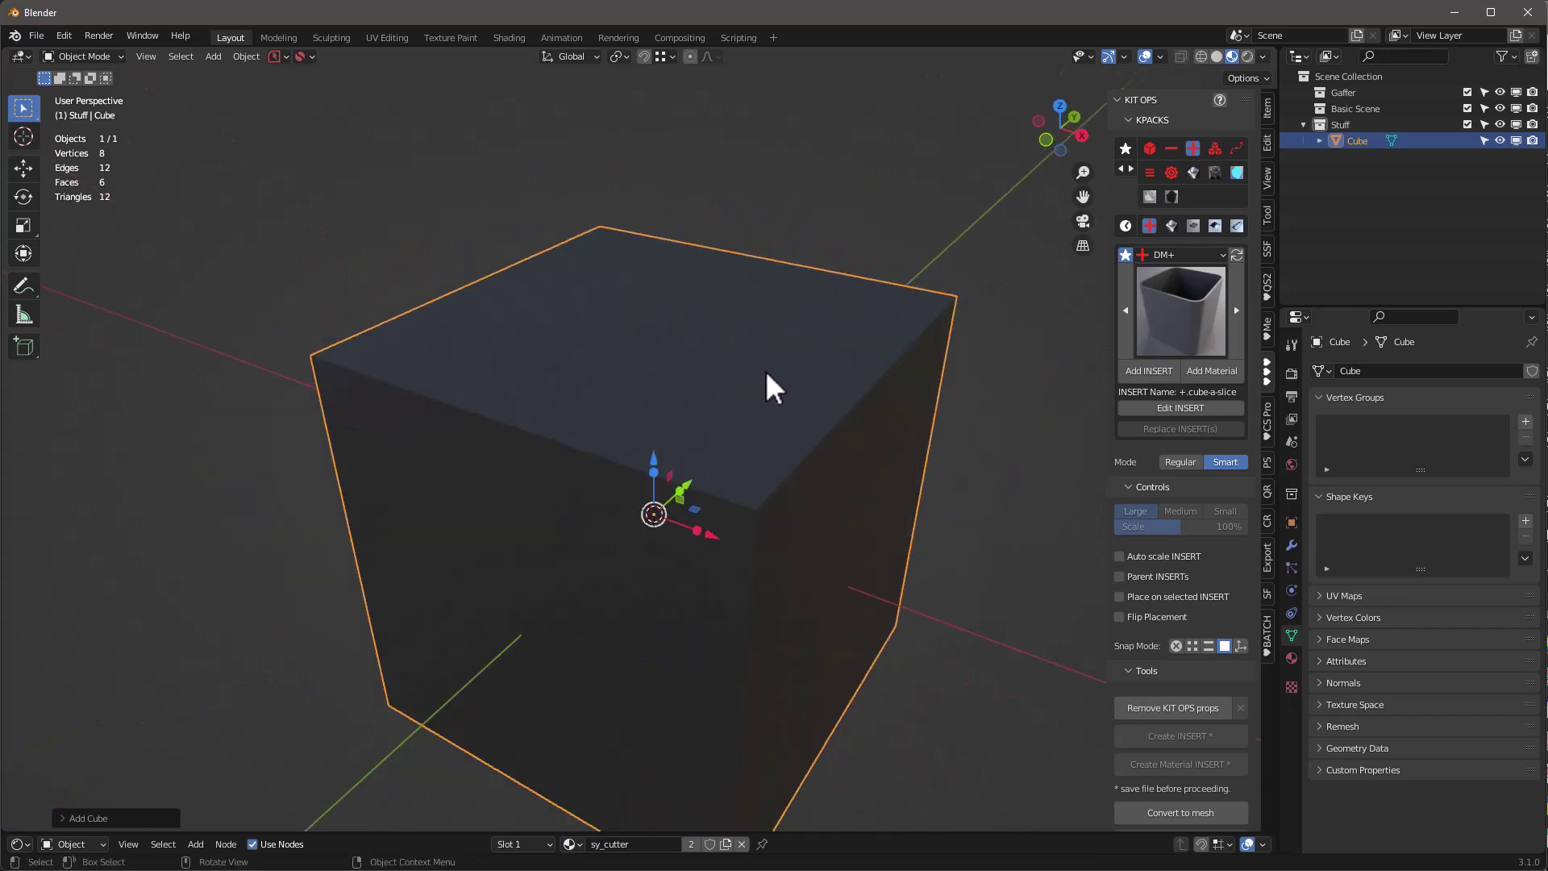
pyautogui.scroll(1, 763, 363)
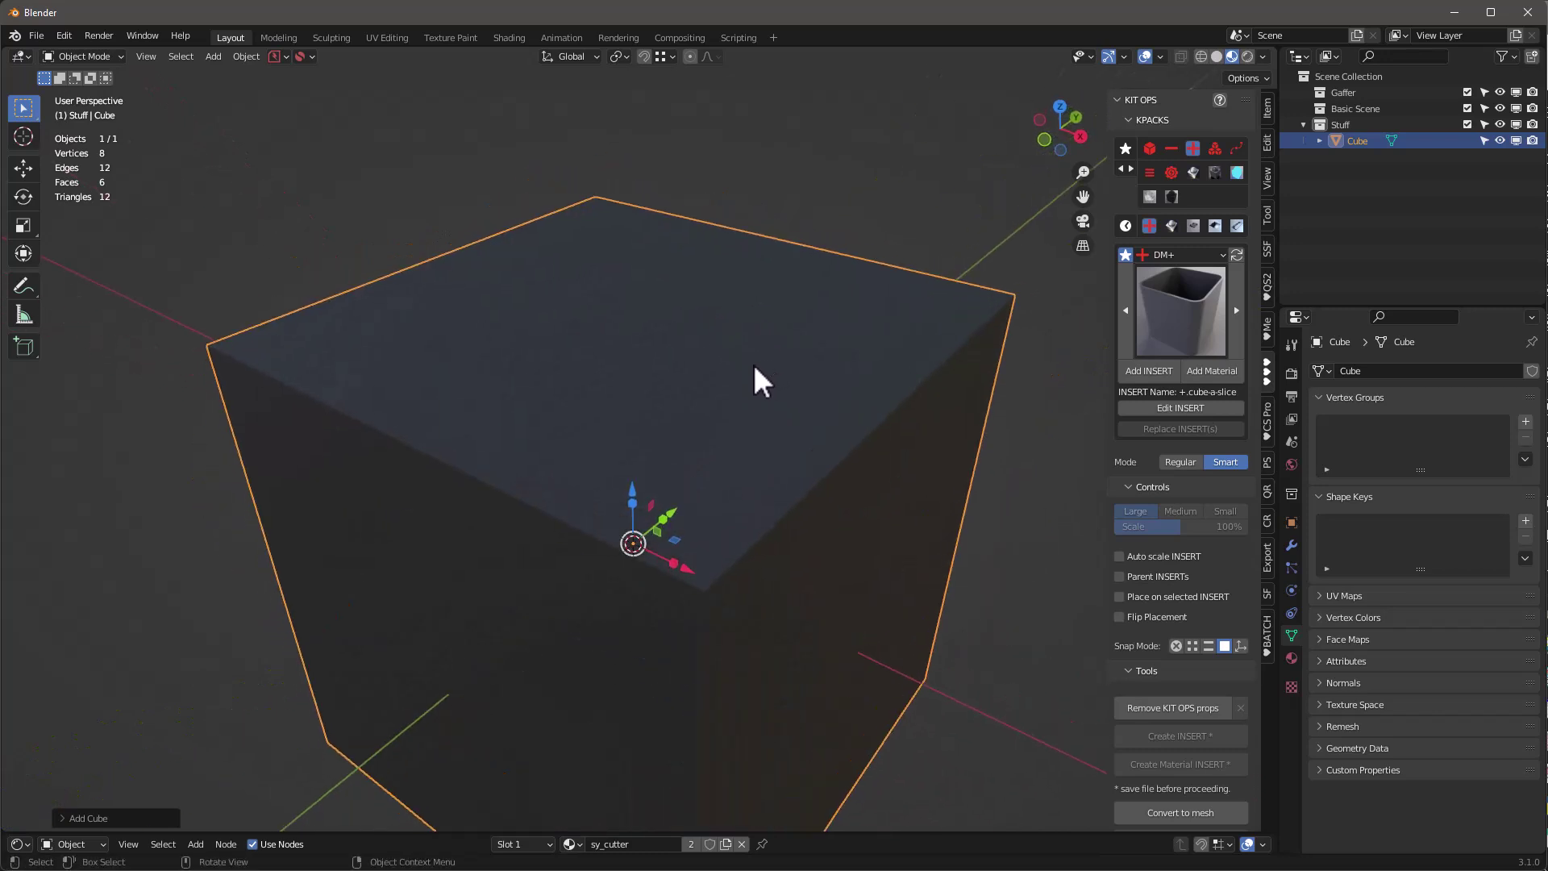
pyautogui.moveTo(734, 359); pyautogui.dragTo(690, 336, button='middle')
# Apply AutoMirror to the cube on the X axis and again on the Y axis, keeping the Positive orientation
pyautogui.click(1266, 142)
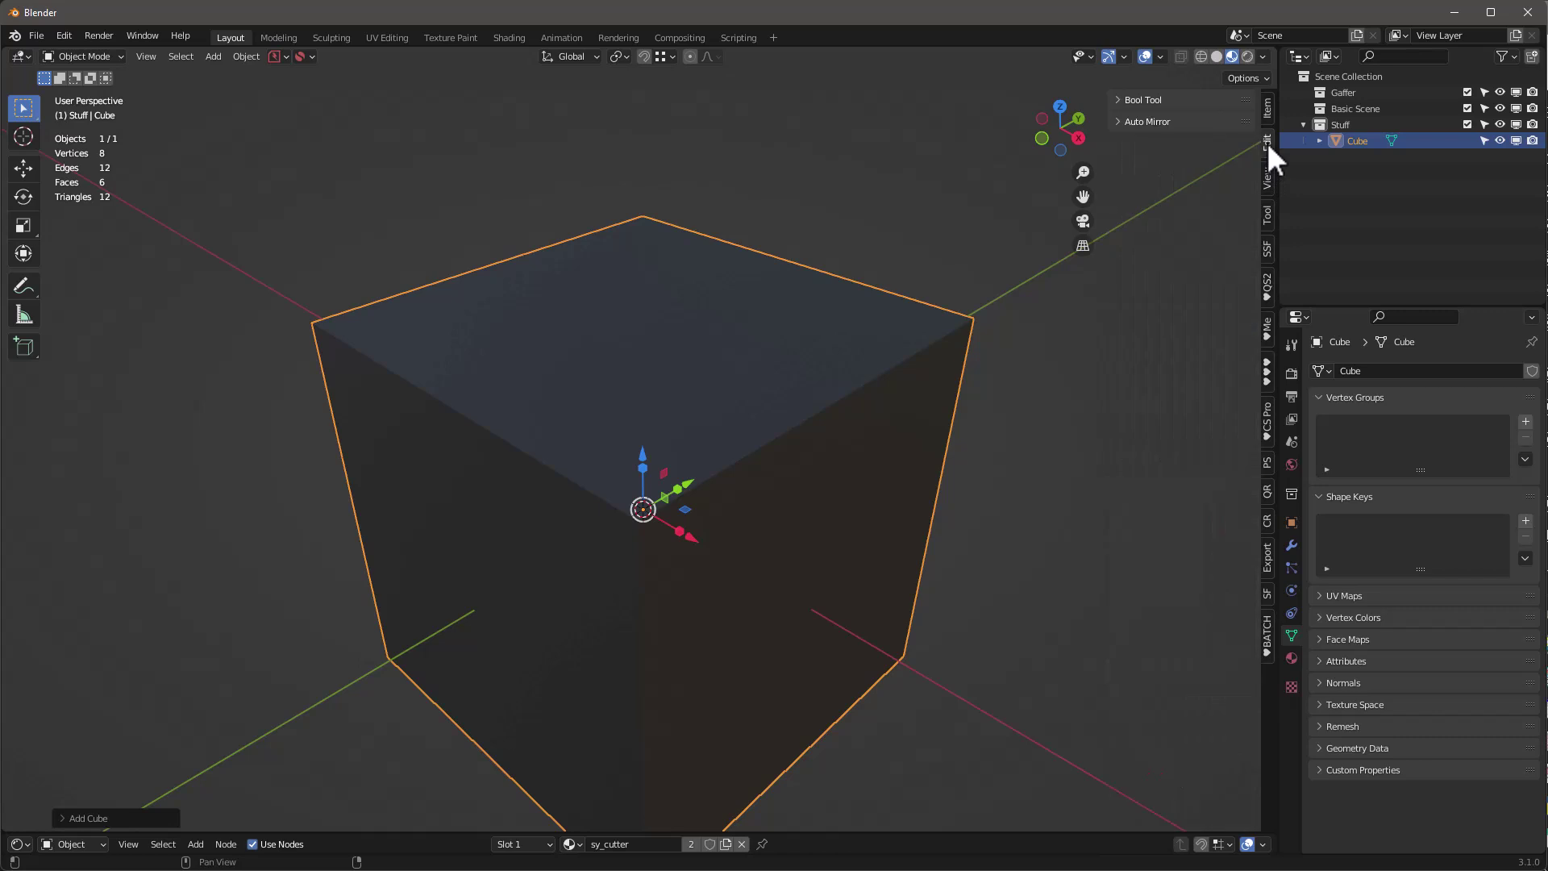
pyautogui.click(1116, 121)
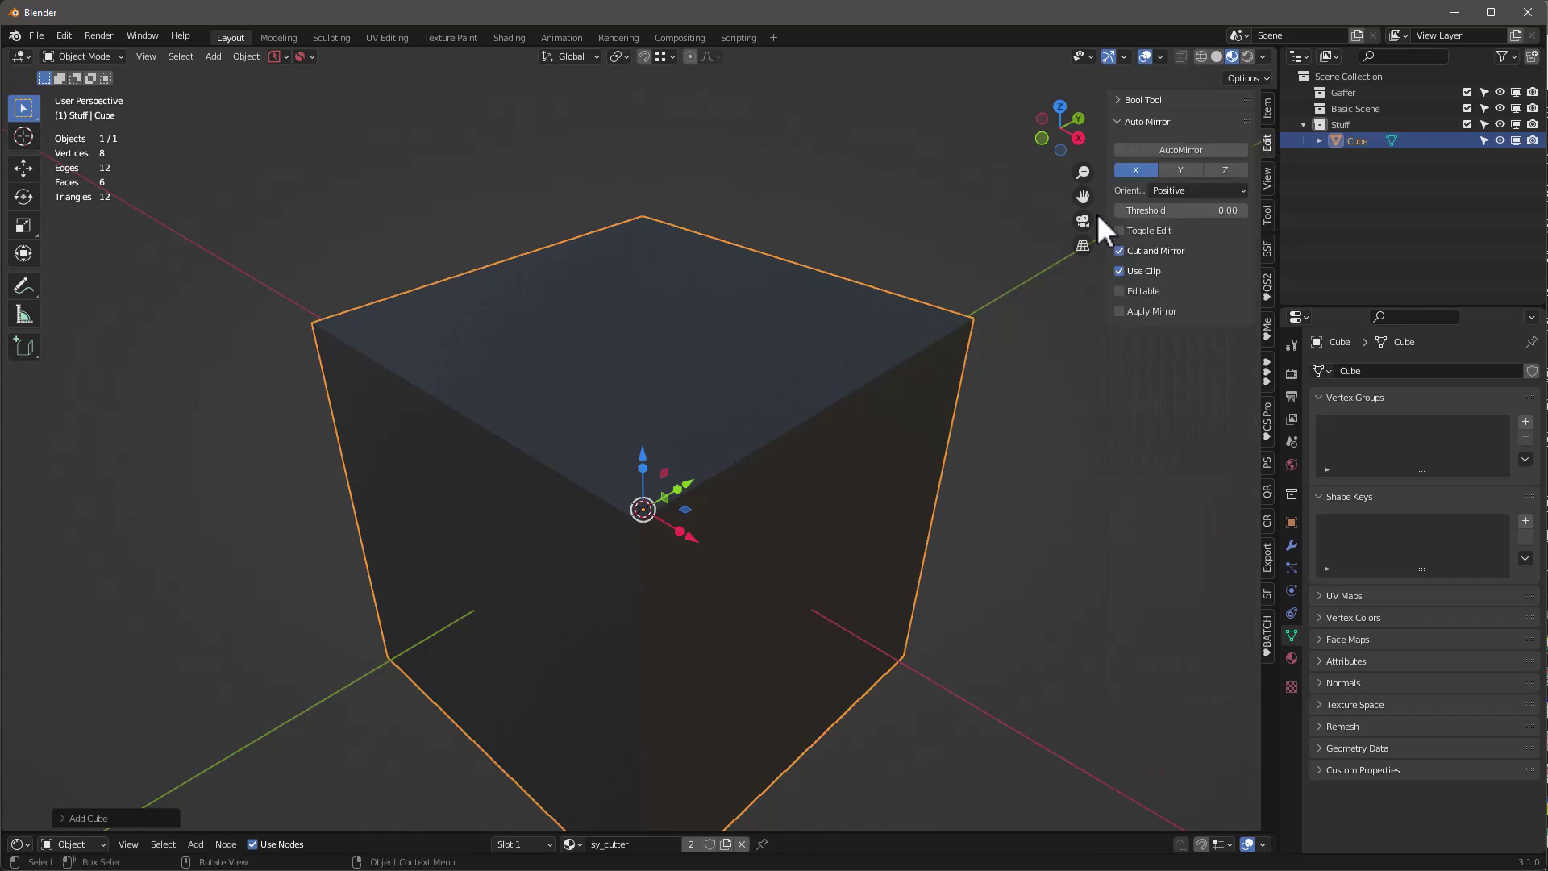
pyautogui.click(1165, 152)
pyautogui.click(1189, 169)
pyautogui.click(1188, 150)
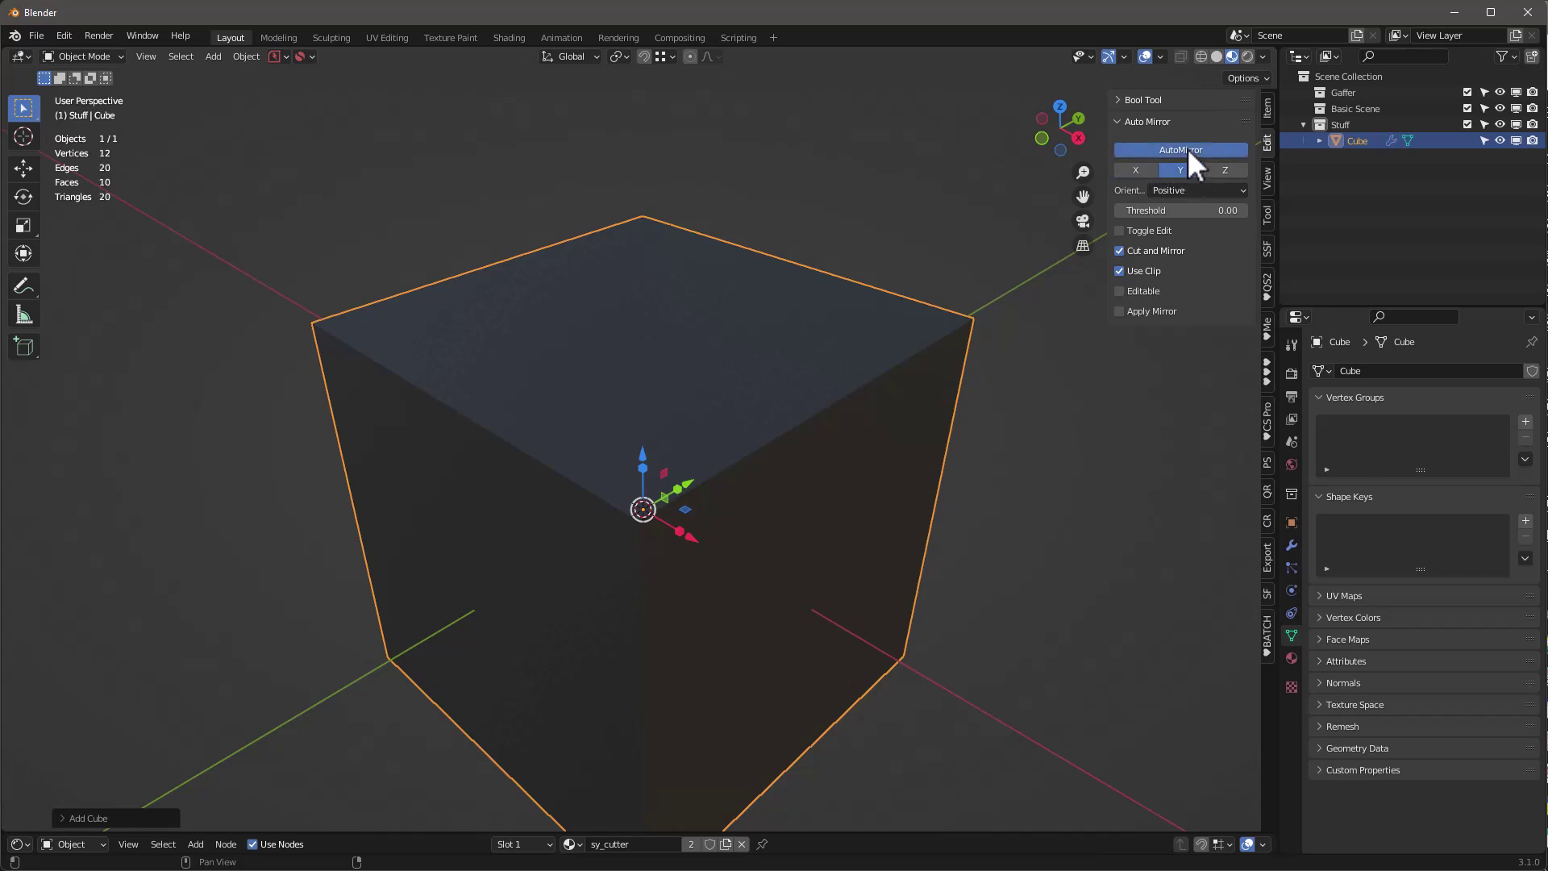
# Hide the cube's two Mirror modifiers in the viewport and turn off the red colouring of its back faces
pyautogui.click(1292, 546)
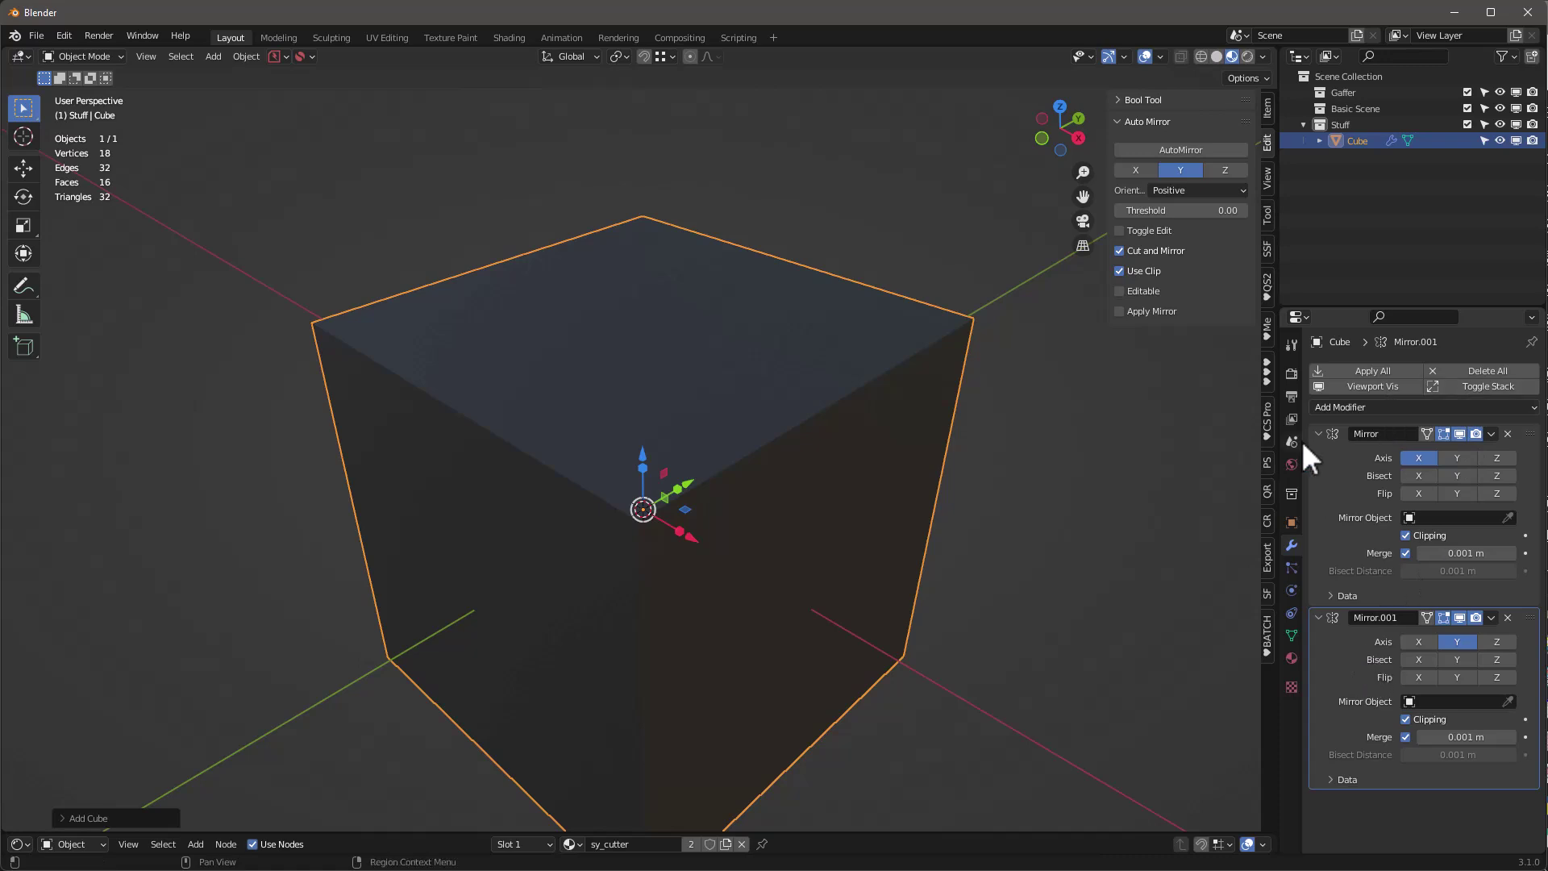
pyautogui.click(1371, 387)
pyautogui.moveTo(761, 321)
pyautogui.mouseDown(button='middle')
pyautogui.moveTo(673, 395)
pyautogui.moveTo(811, 389)
pyautogui.moveTo(718, 370)
pyautogui.moveTo(671, 263)
pyautogui.moveTo(782, 331)
pyautogui.mouseUp(button='middle')
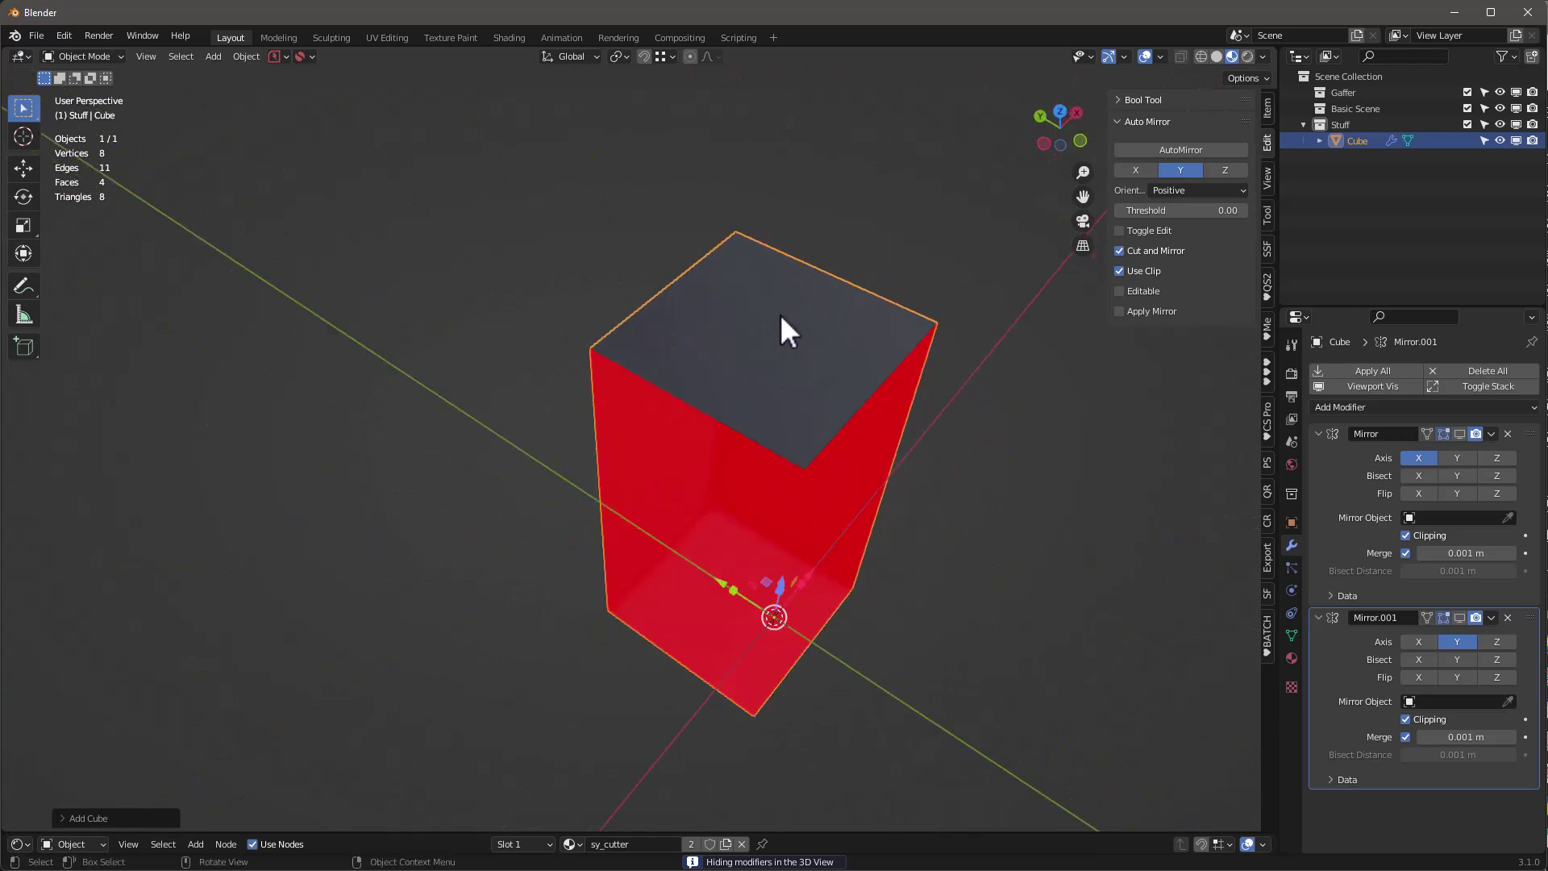
pyautogui.moveTo(623, 339); pyautogui.dragTo(865, 370, button='middle')
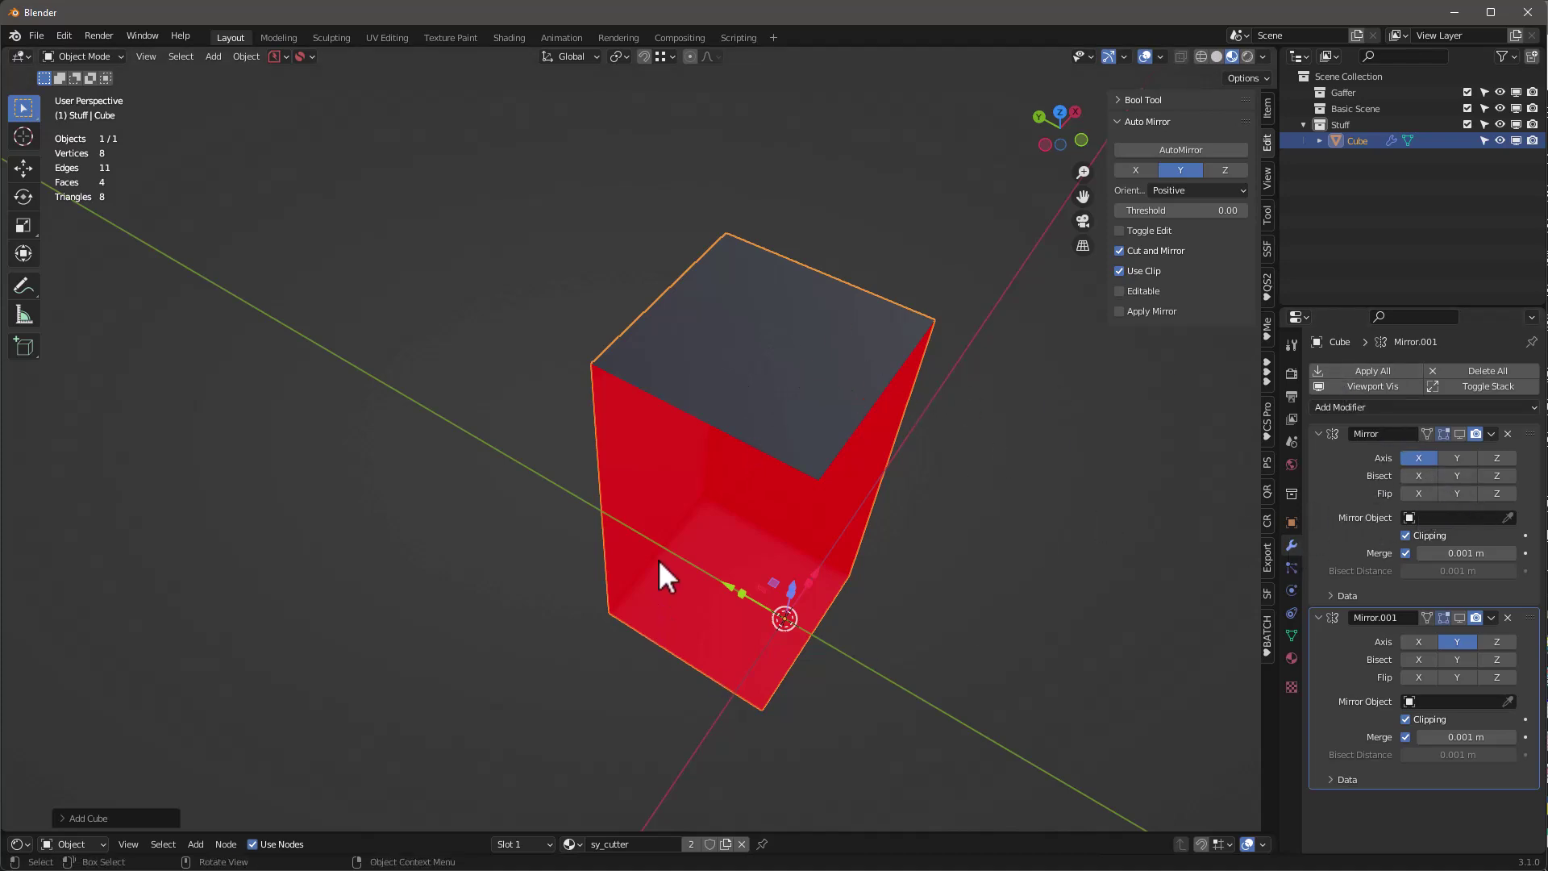
pyautogui.moveTo(818, 404); pyautogui.dragTo(815, 332, button='middle')
pyautogui.rightClick(782, 320)
pyautogui.click(804, 361)
# Delete the Mirror.001 modifier and enable the Y axis alongside X in the remaining Mirror modifier
pyautogui.click(1372, 388)
pyautogui.click(1373, 387)
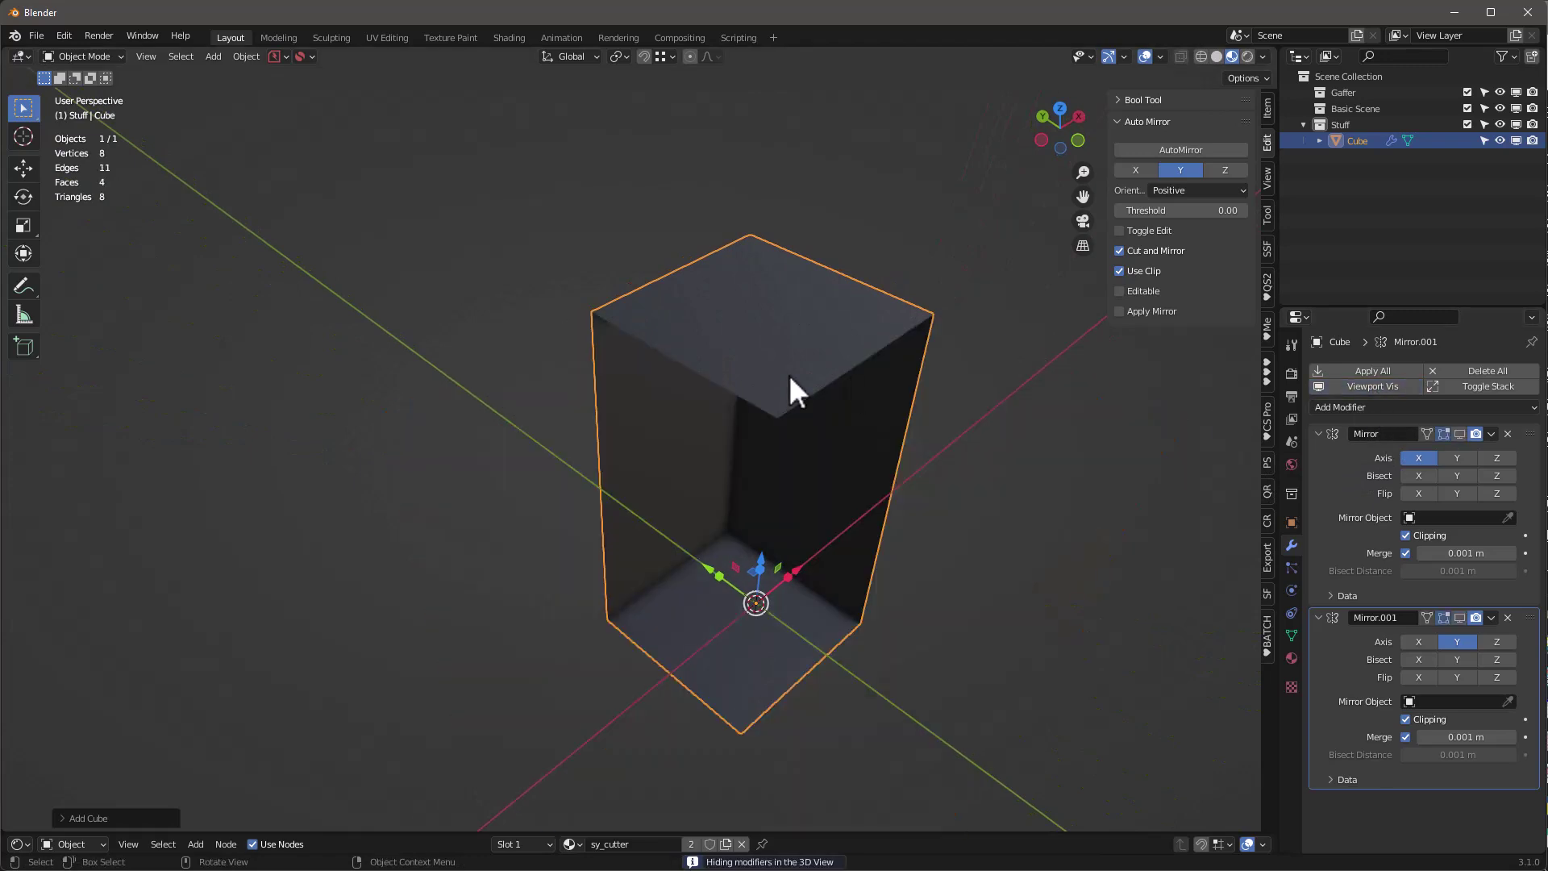
pyautogui.click(1508, 617)
pyautogui.moveTo(825, 332)
pyautogui.mouseDown(button='middle')
pyautogui.moveTo(784, 329)
pyautogui.moveTo(811, 326)
pyautogui.mouseUp(button='middle')
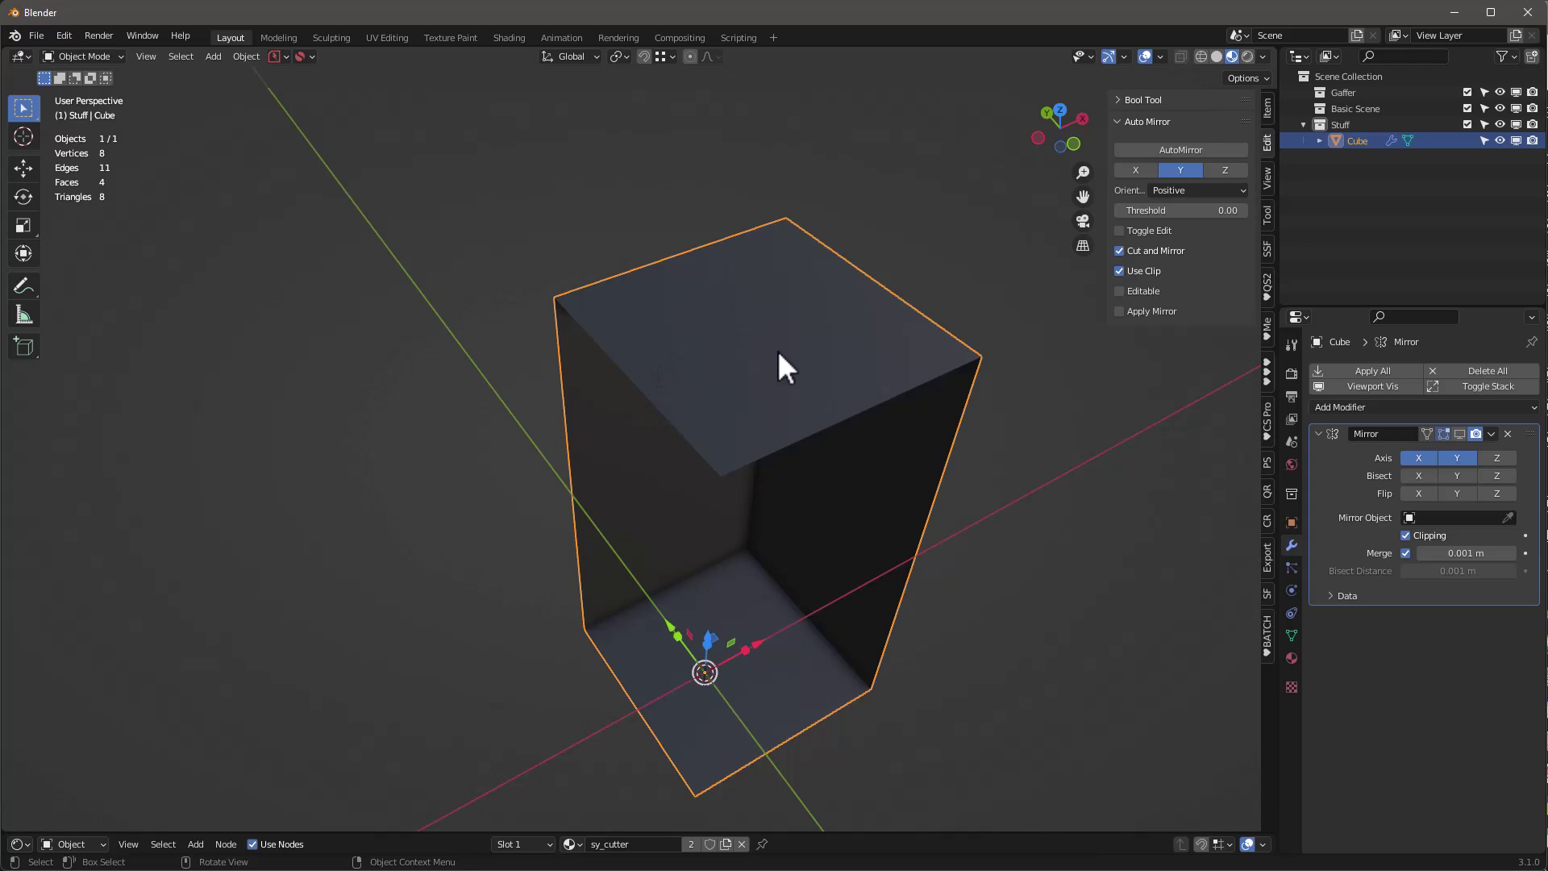
# Inset the top face of the quarter cube by about 0.4 m with Boundary off
pyautogui.press('Tab')
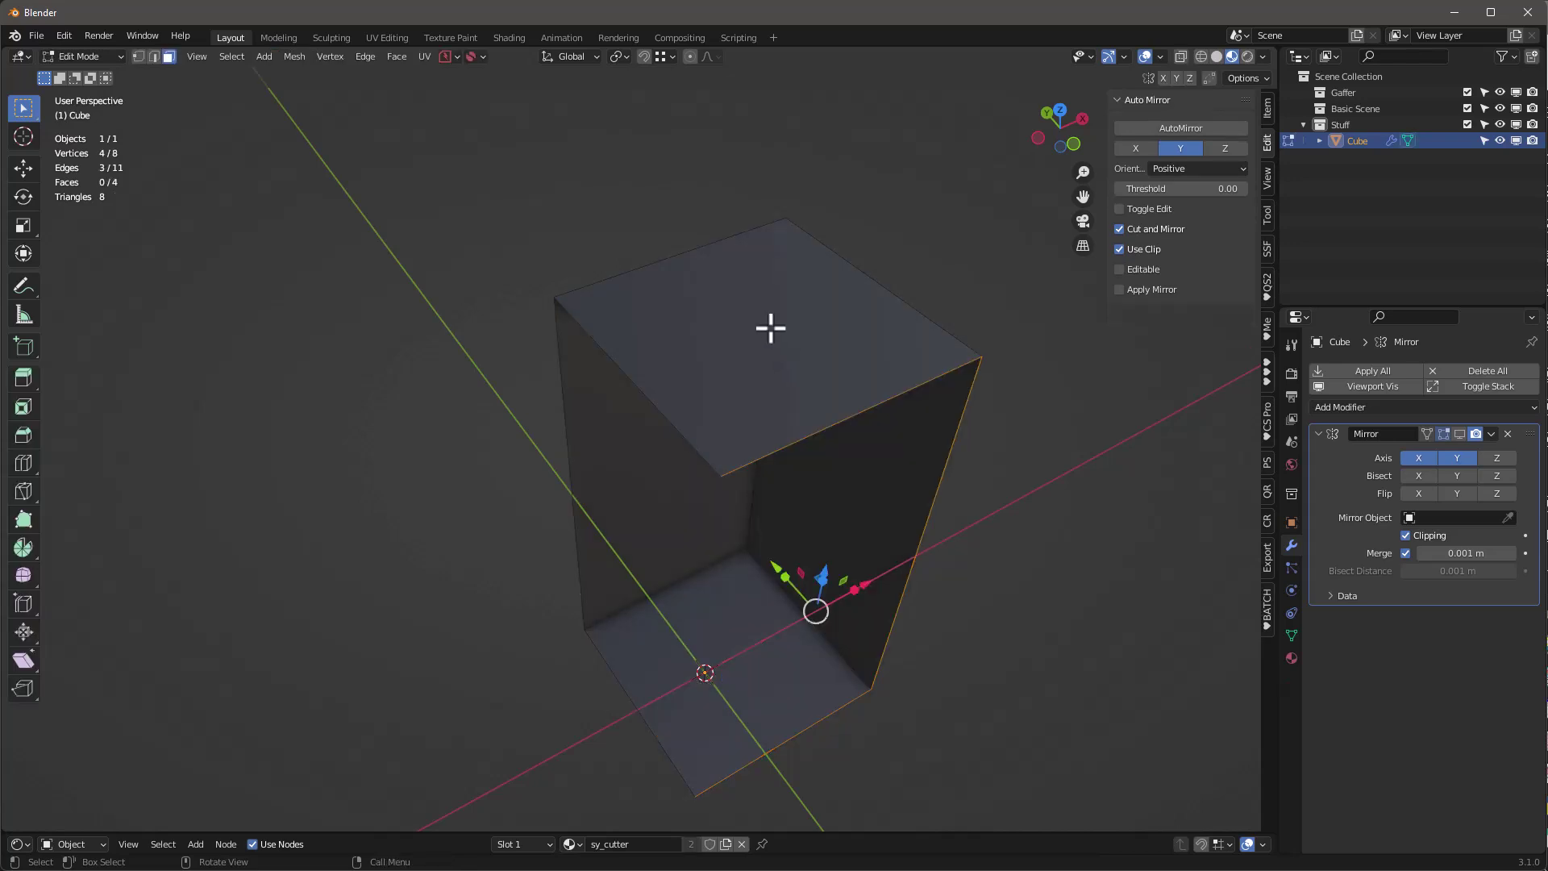
pyautogui.click(770, 328)
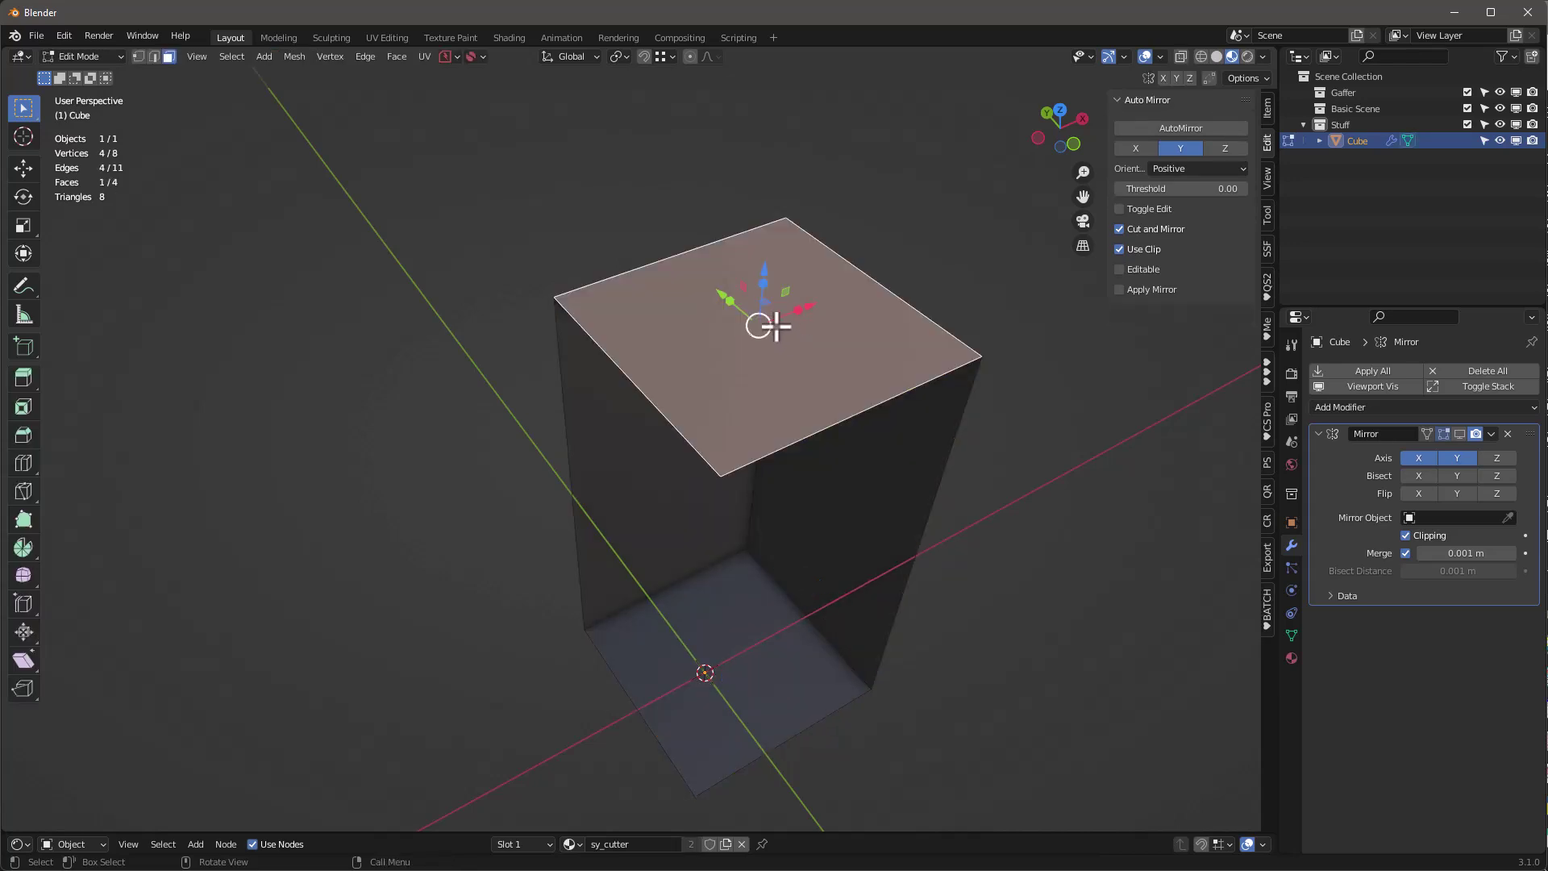
pyautogui.press('i')
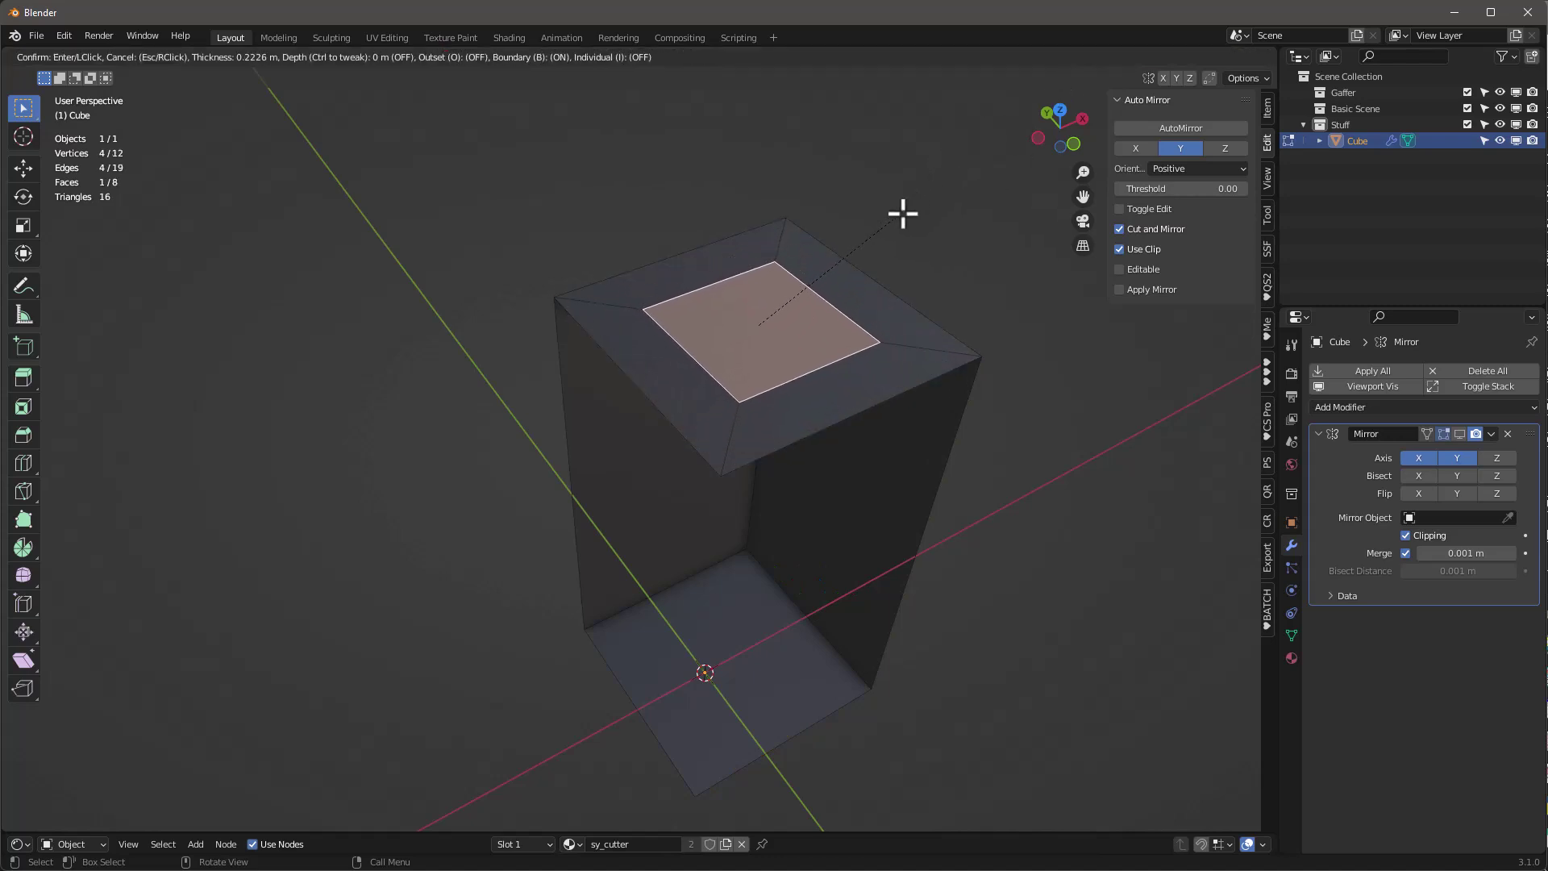
pyautogui.press('b')
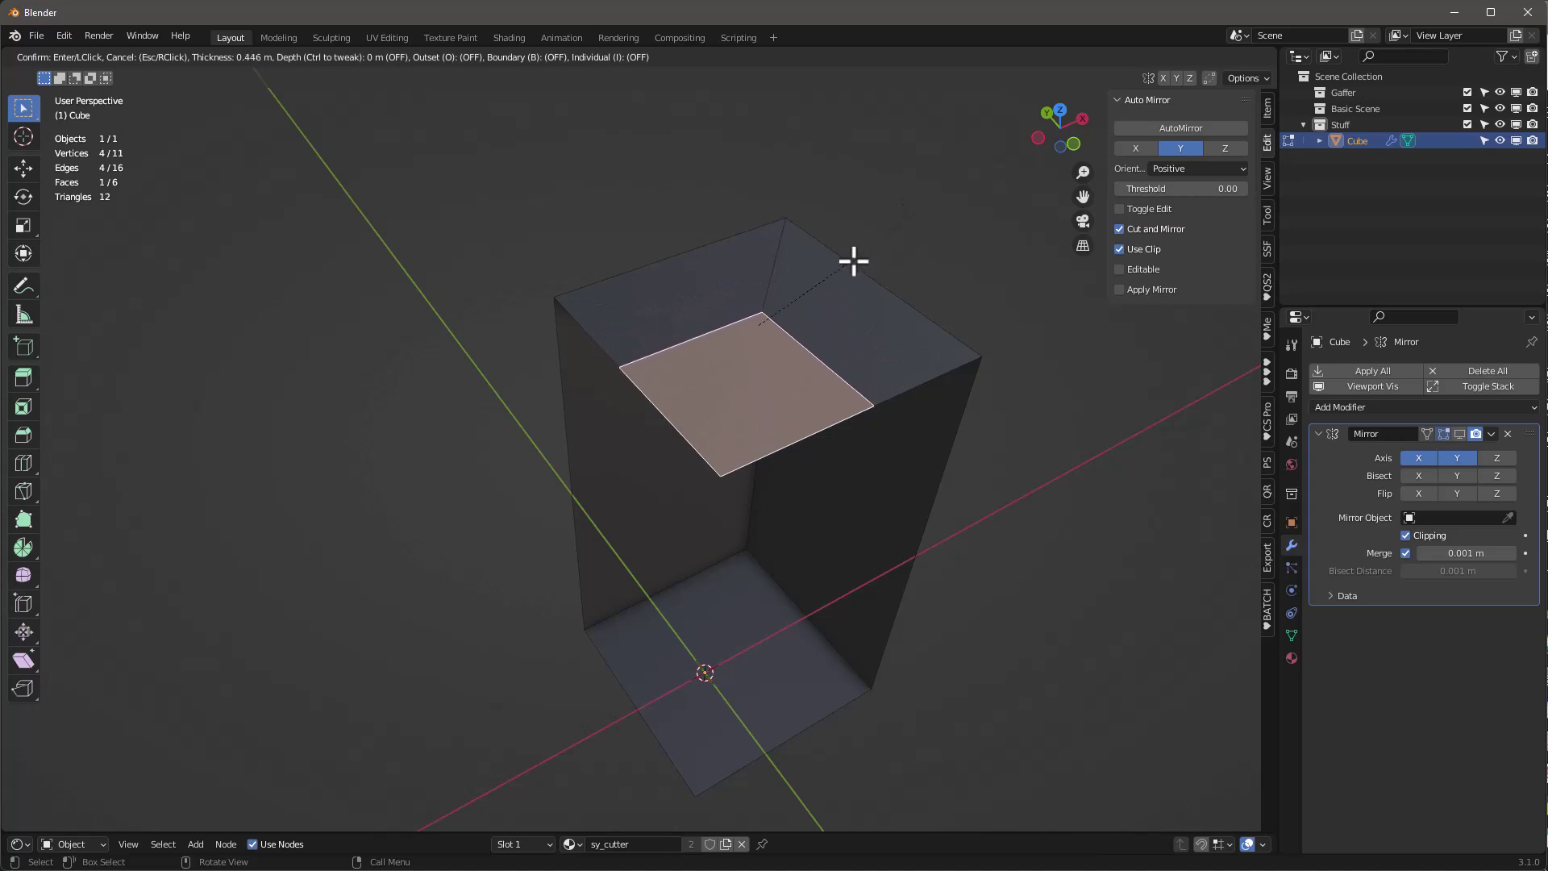
pyautogui.click(865, 260)
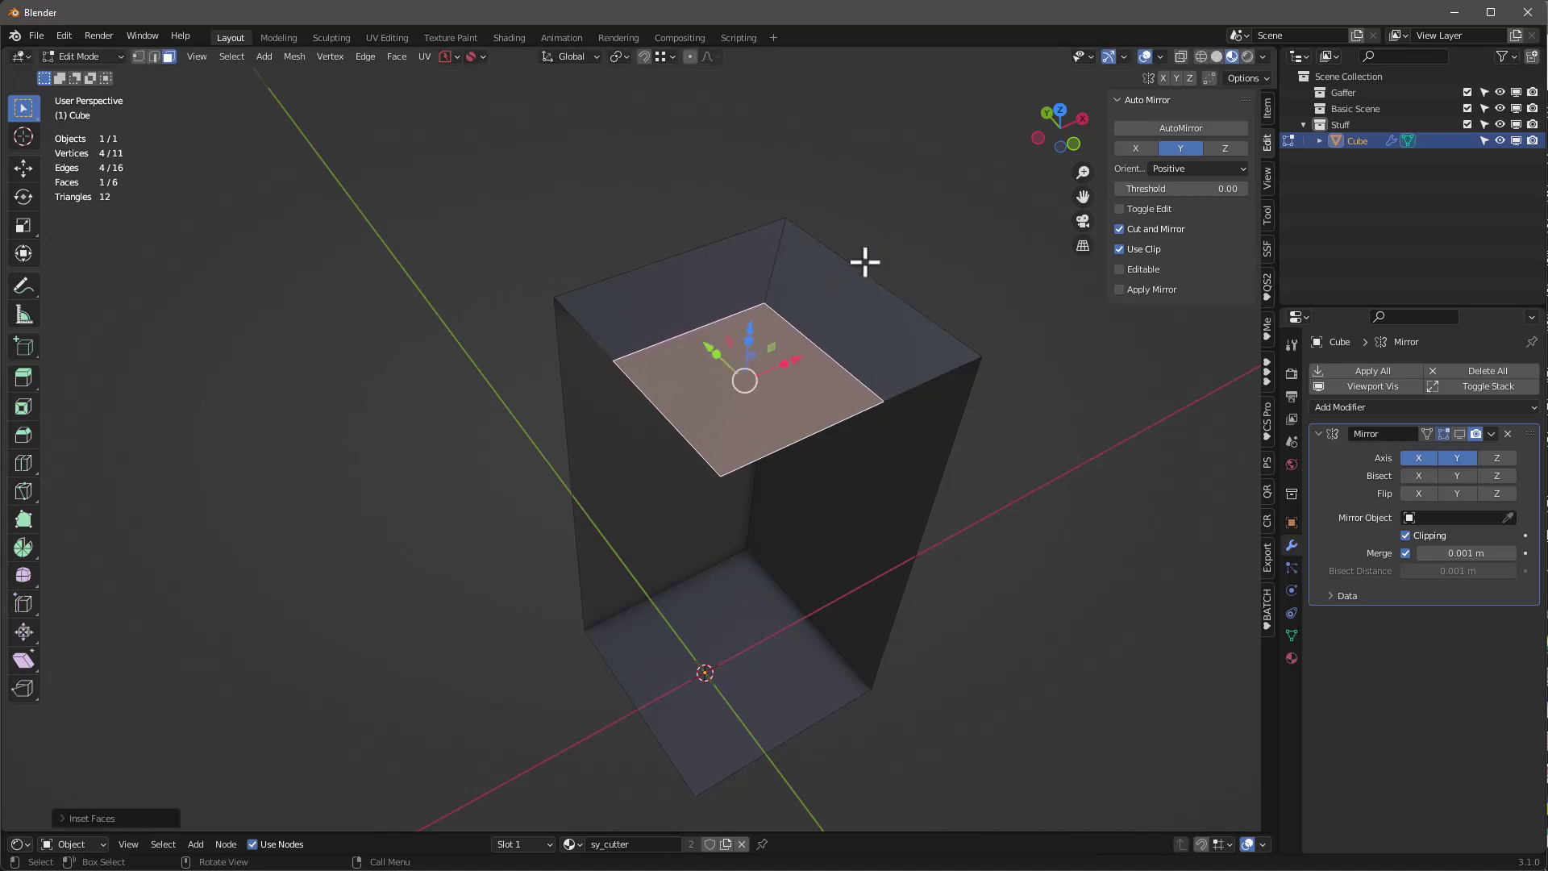
# Extrude the inset face about 0.23 m down into the cube and delete the two walls left along the mirror planes
pyautogui.press('e')
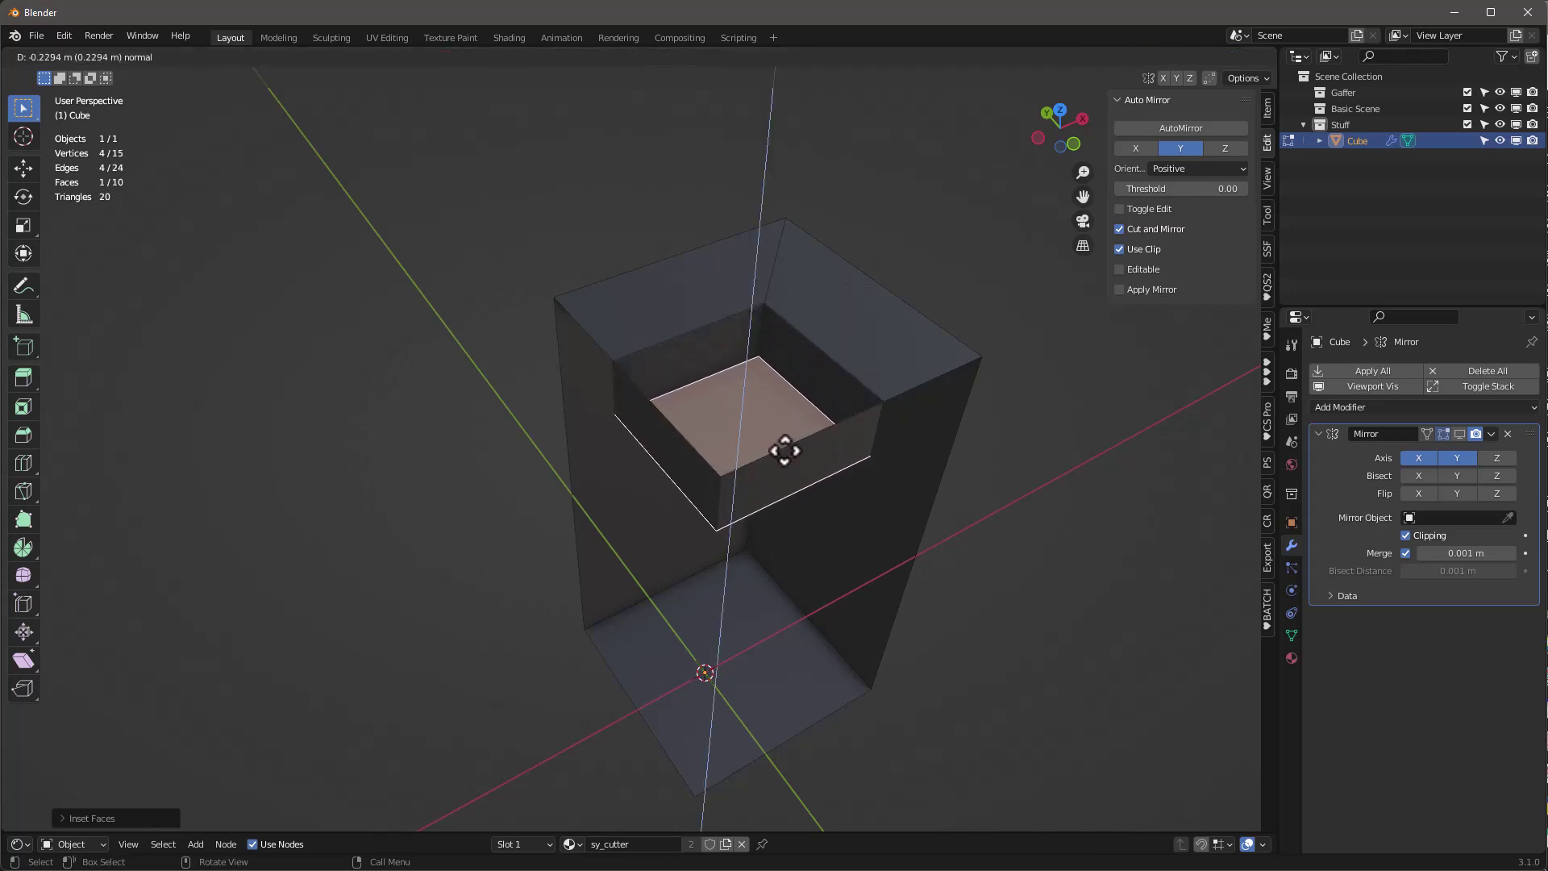
pyautogui.click(786, 447)
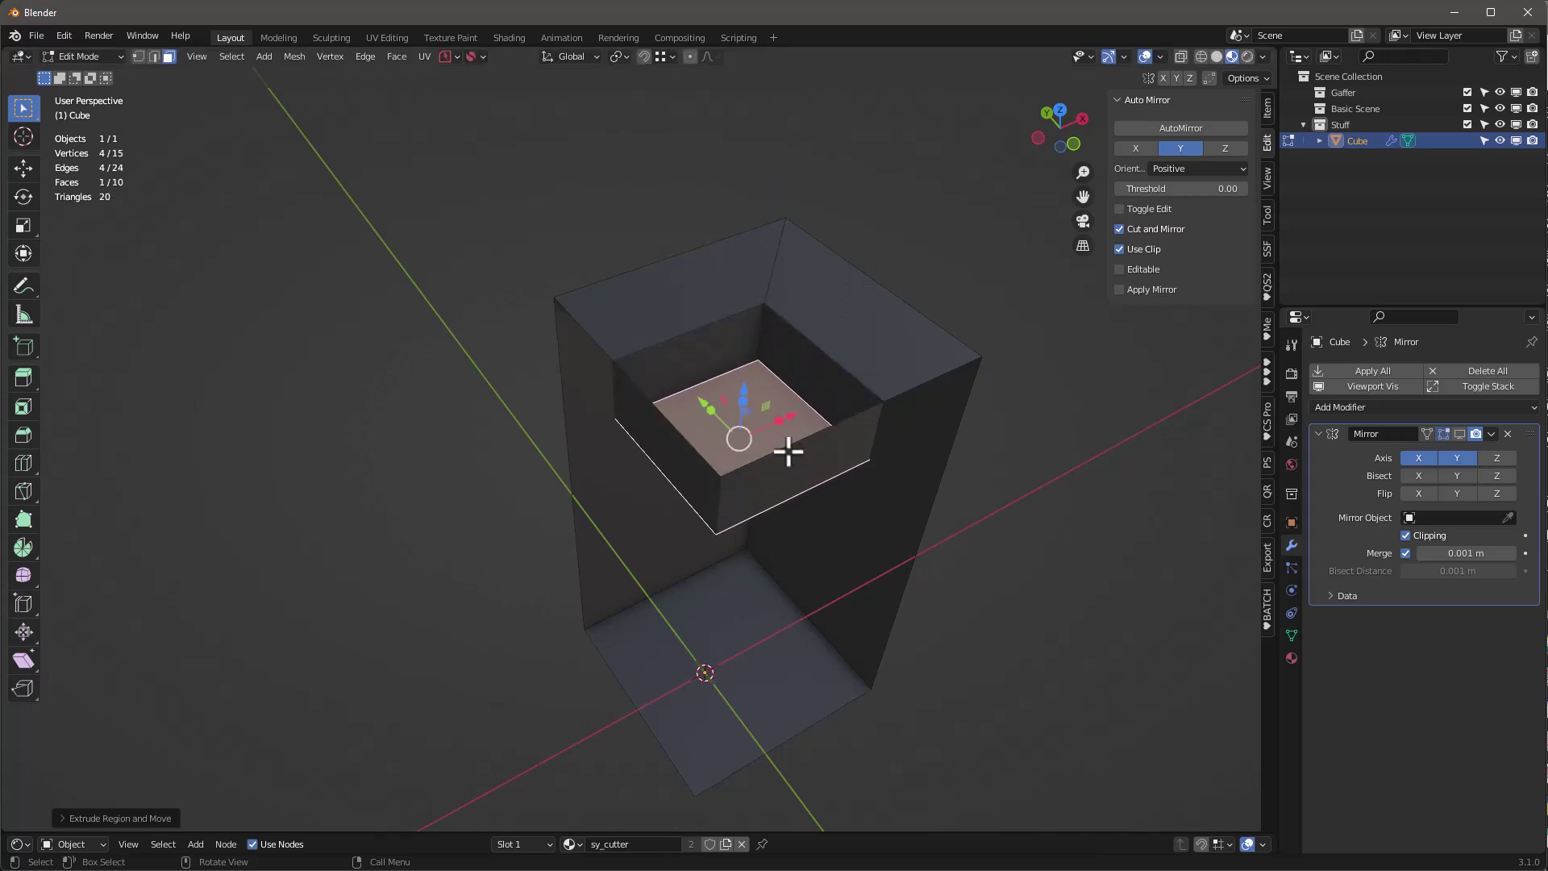
pyautogui.press('x')
pyautogui.click(738, 471)
pyautogui.moveTo(820, 418); pyautogui.dragTo(1250, 428, button='middle')
pyautogui.click(1382, 387)
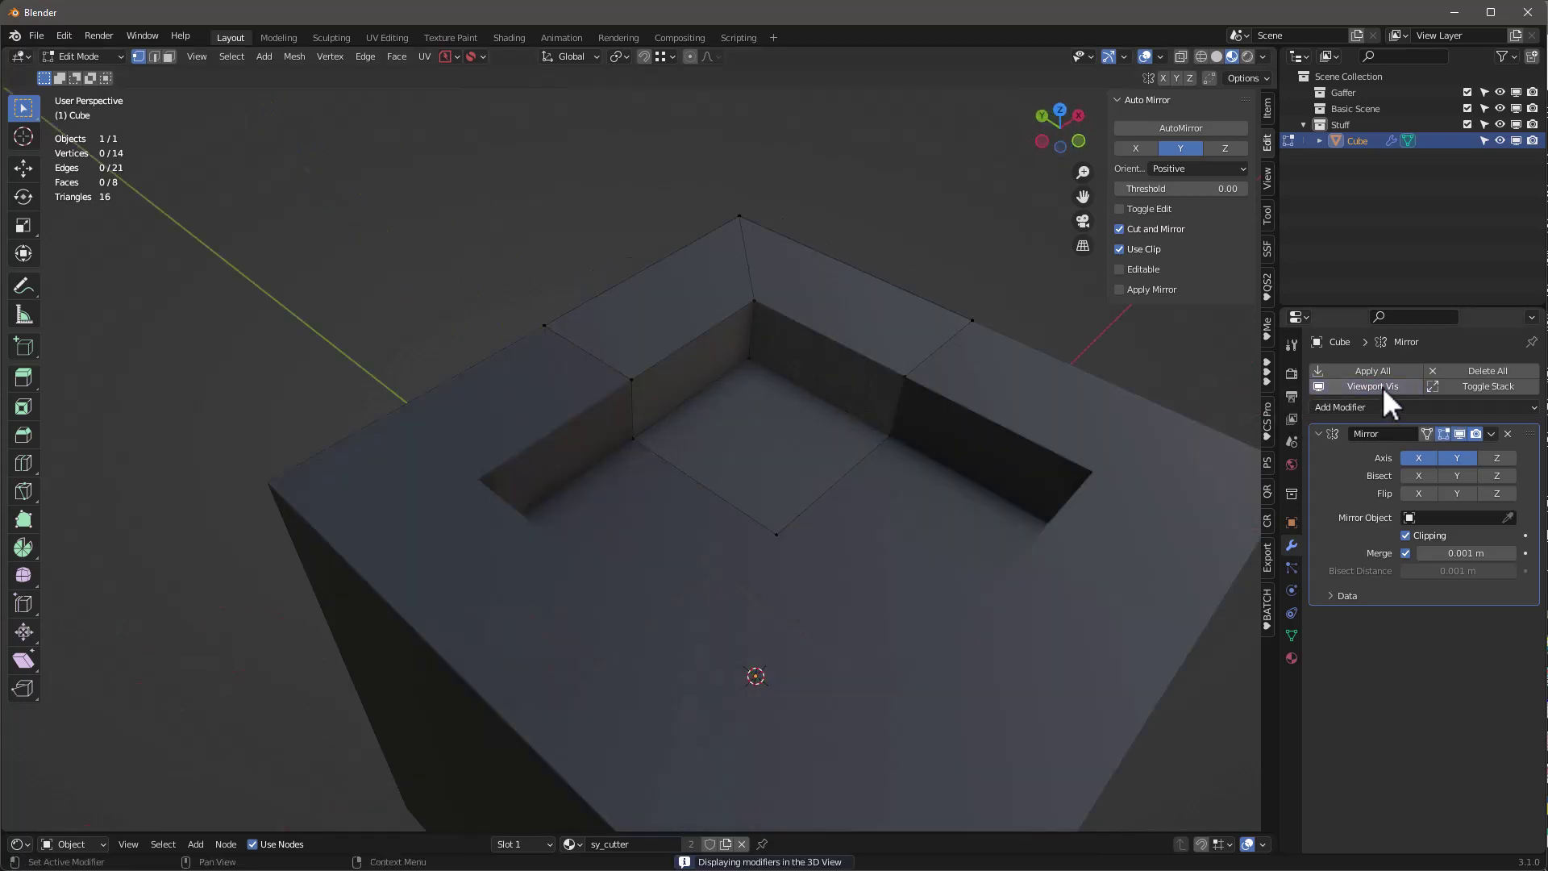
pyautogui.click(1382, 386)
pyautogui.moveTo(753, 387); pyautogui.dragTo(730, 367, button='middle')
pyautogui.scroll(-1, 705, 304)
pyautogui.scroll(3, 725, 349)
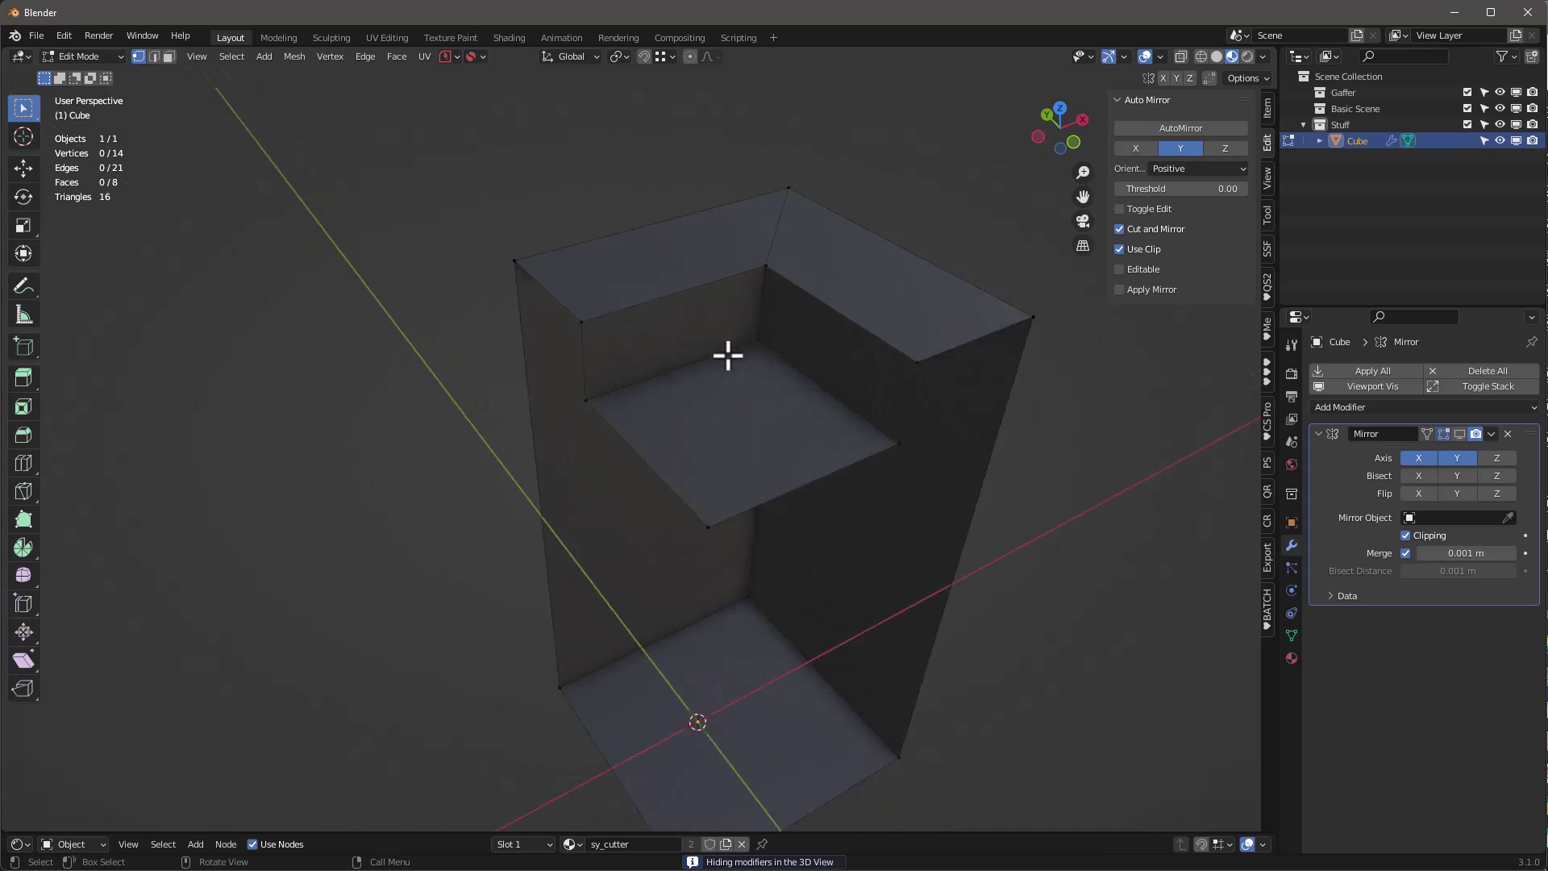
# Slant the recess's back wall by moving its lower edge inward along the Y axis
pyautogui.press('2')
pyautogui.click(712, 356)
pyautogui.moveTo(647, 340); pyautogui.dragTo(679, 360)
# Add two loop cuts across the slanted wall and recess floor, sliding them by about -0.34
pyautogui.hotkey('ctrl', 'r')
pyautogui.scroll(1, 787, 477)
pyautogui.click(788, 477)
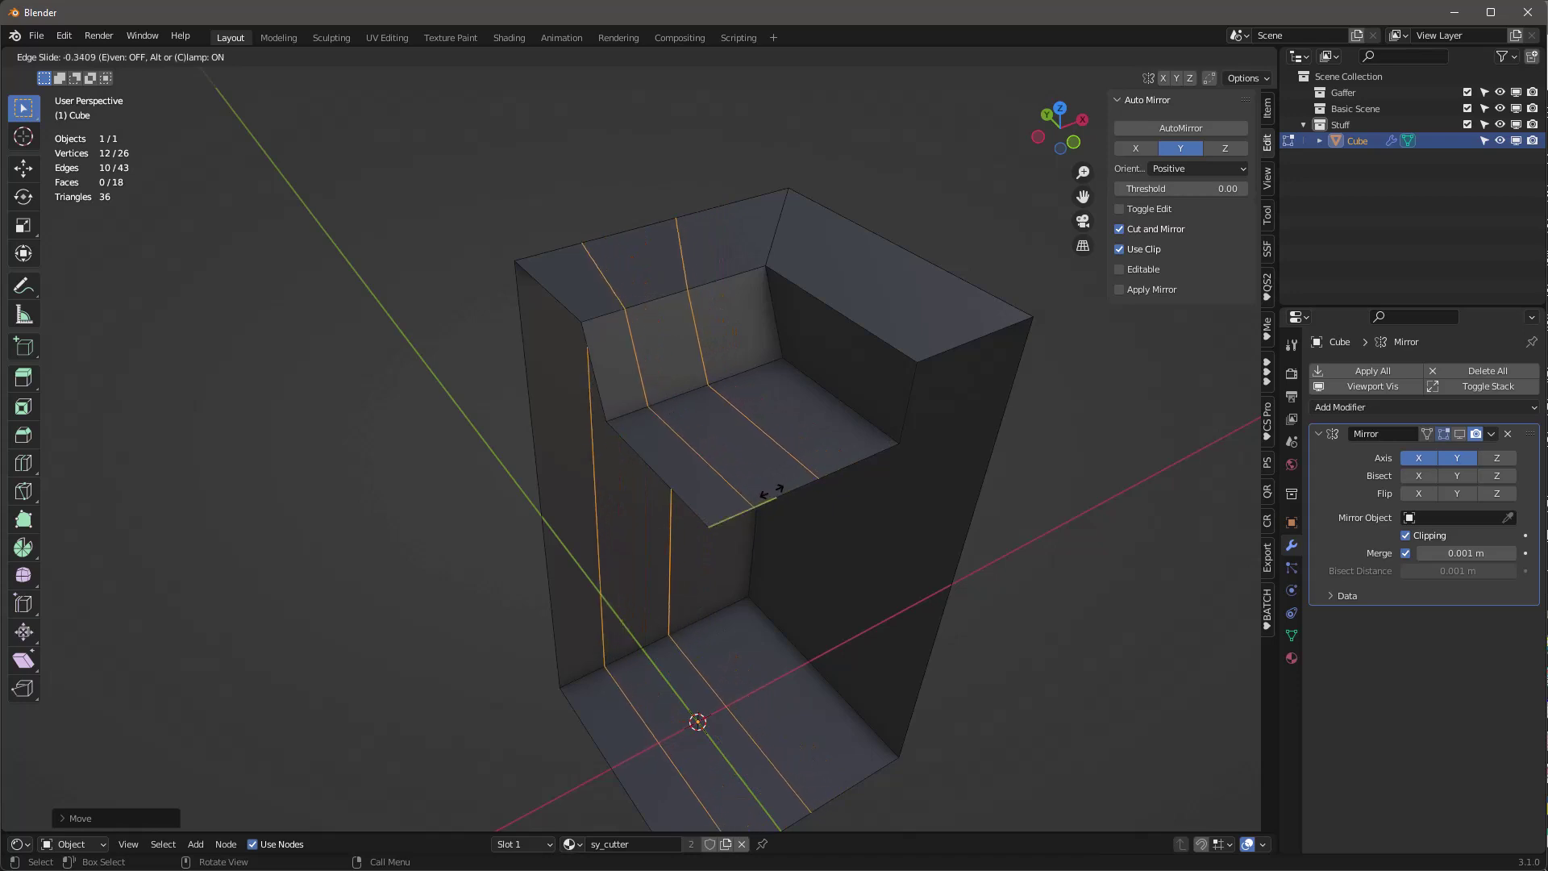
pyautogui.click(774, 490)
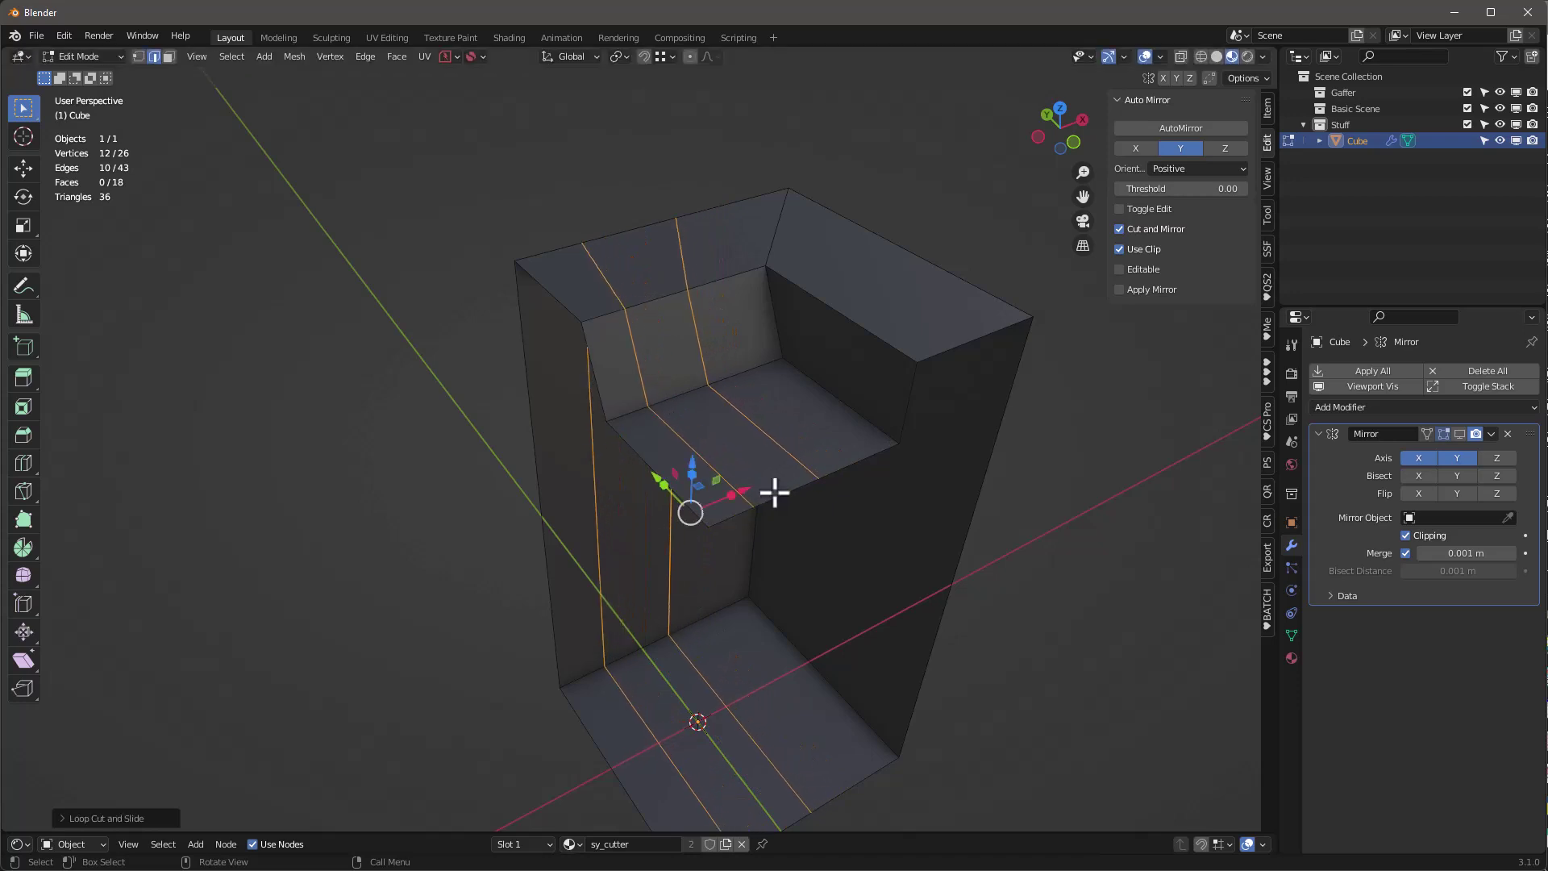
# Extrude the middle strip's wall and floor faces along their normals by about 0.16 m
pyautogui.click(734, 448)
pyautogui.press('3')
pyautogui.click(752, 461)
pyautogui.keyDown('shift'); pyautogui.click(663, 355); pyautogui.keyUp('shift')
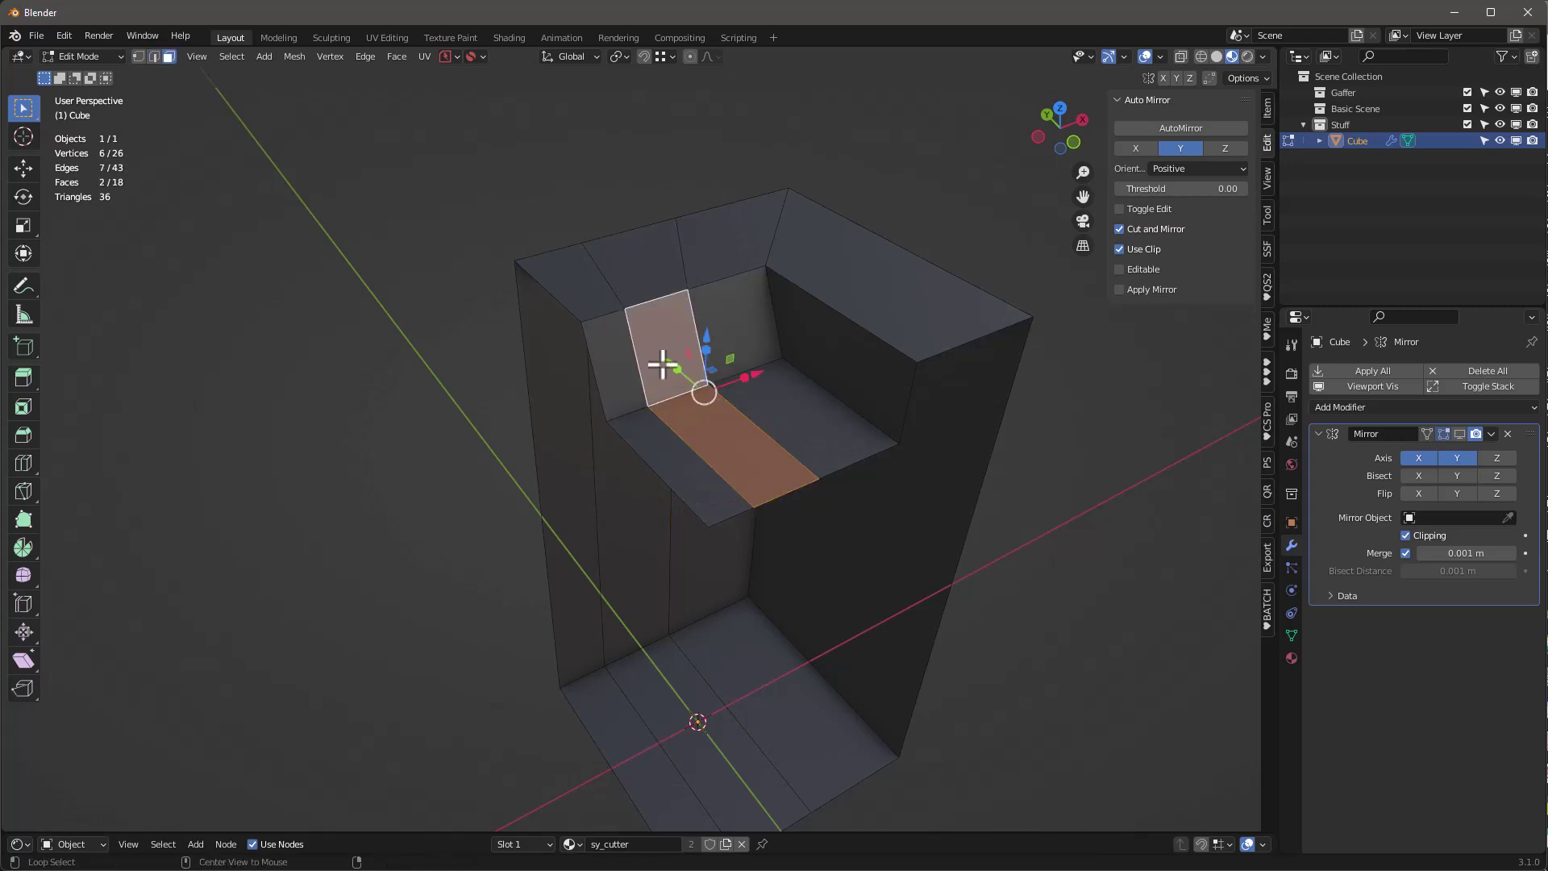
pyautogui.hotkey('alt', 'e')
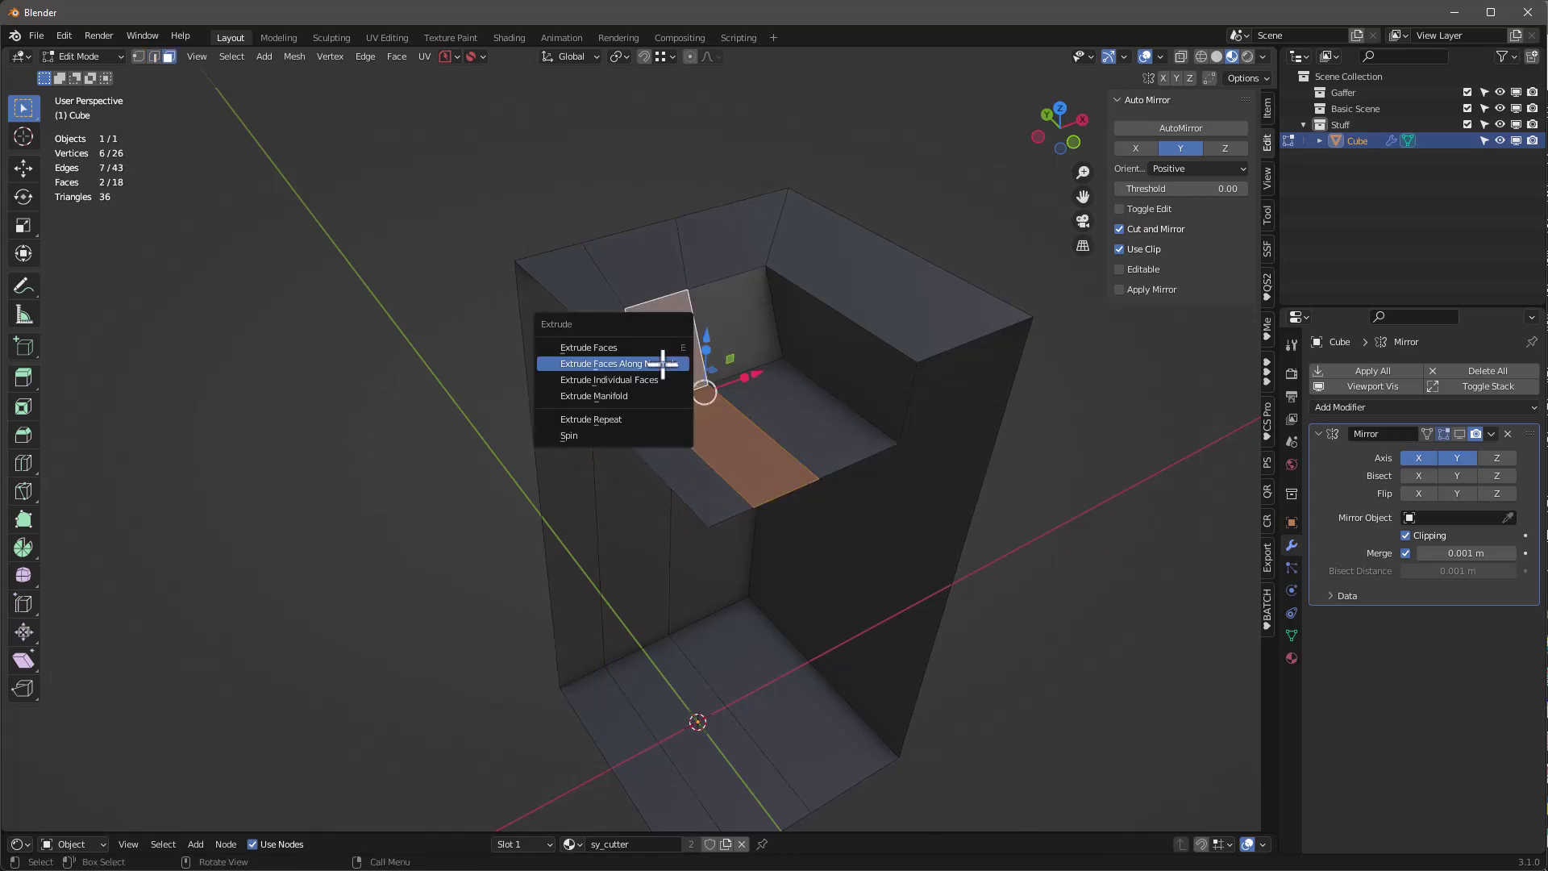
pyautogui.click(617, 364)
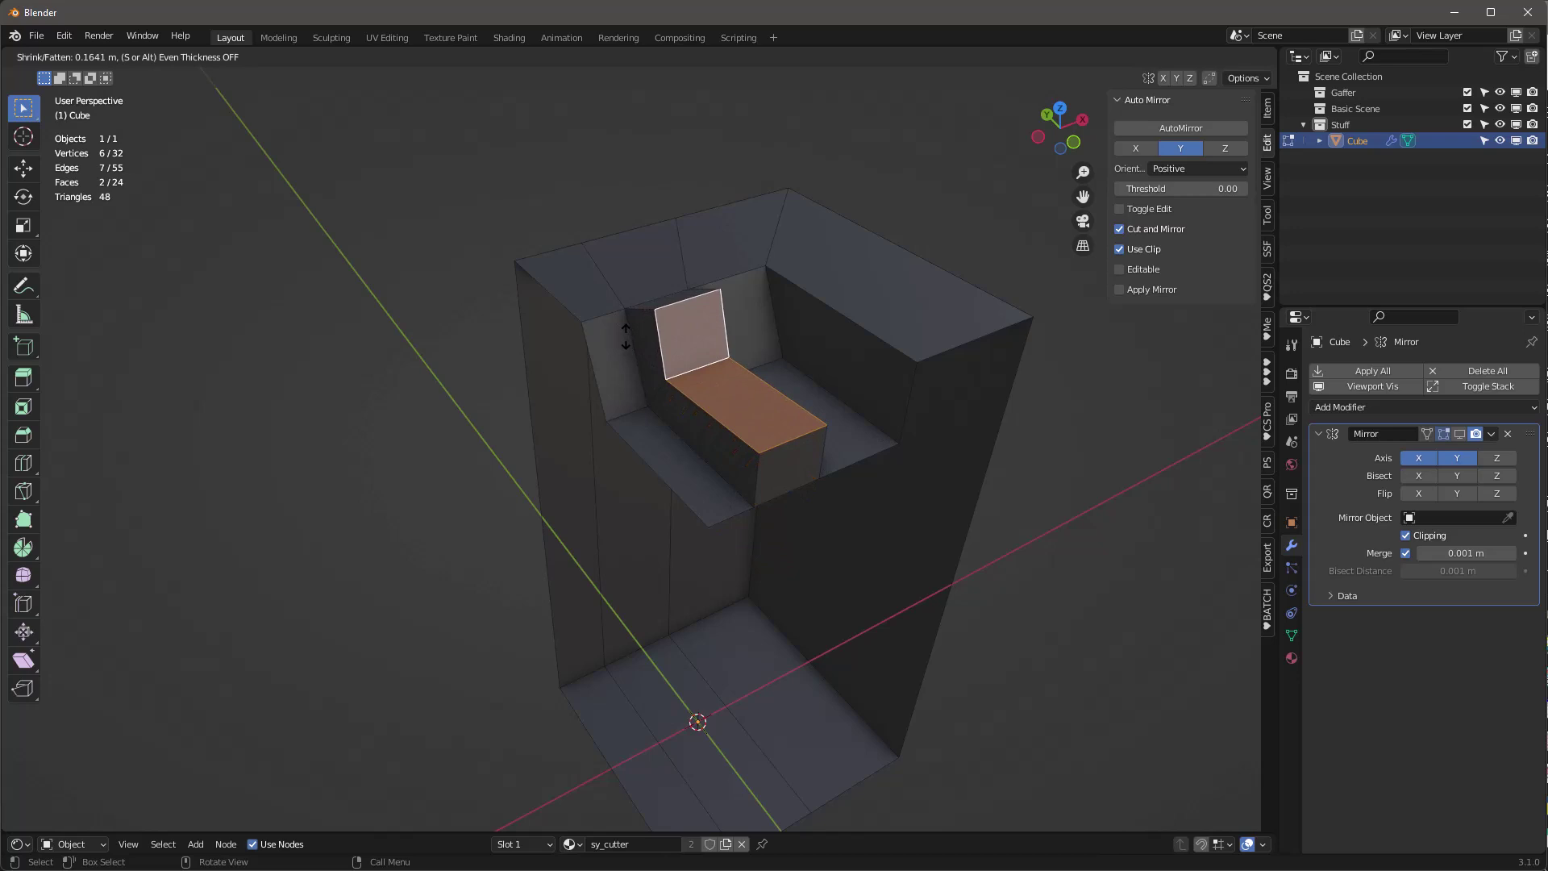
pyautogui.click(626, 337)
# Lower the upper front edge of the extruded strip along the Z axis to flatten its sloping top
pyautogui.scroll(5, 691, 363)
pyautogui.scroll(-3, 695, 364)
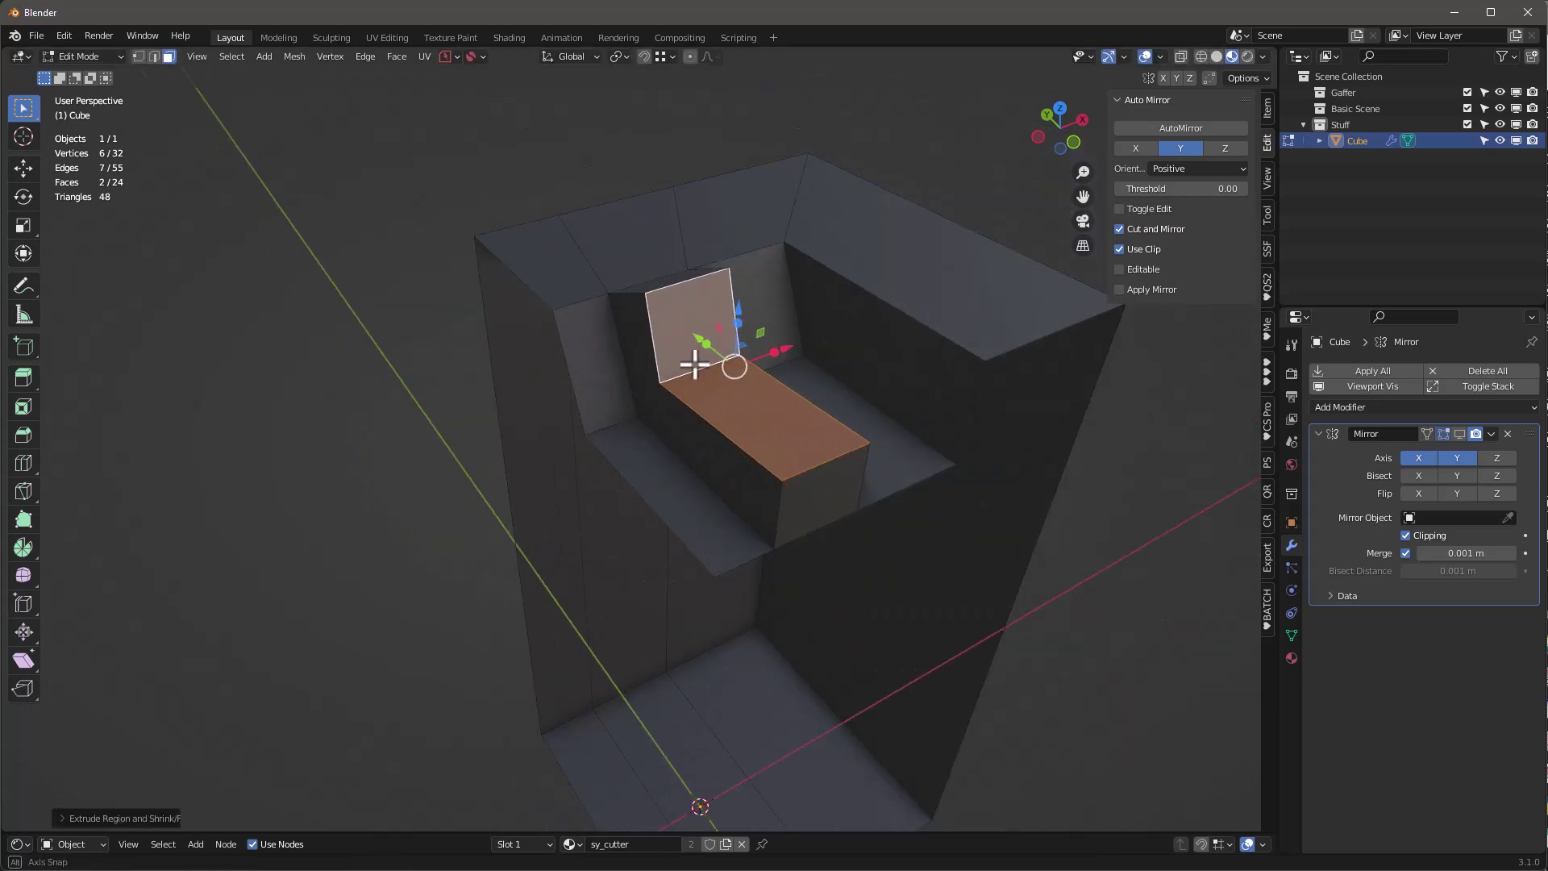
pyautogui.scroll(-2, 696, 364)
pyautogui.moveTo(701, 359); pyautogui.dragTo(809, 345, button='middle')
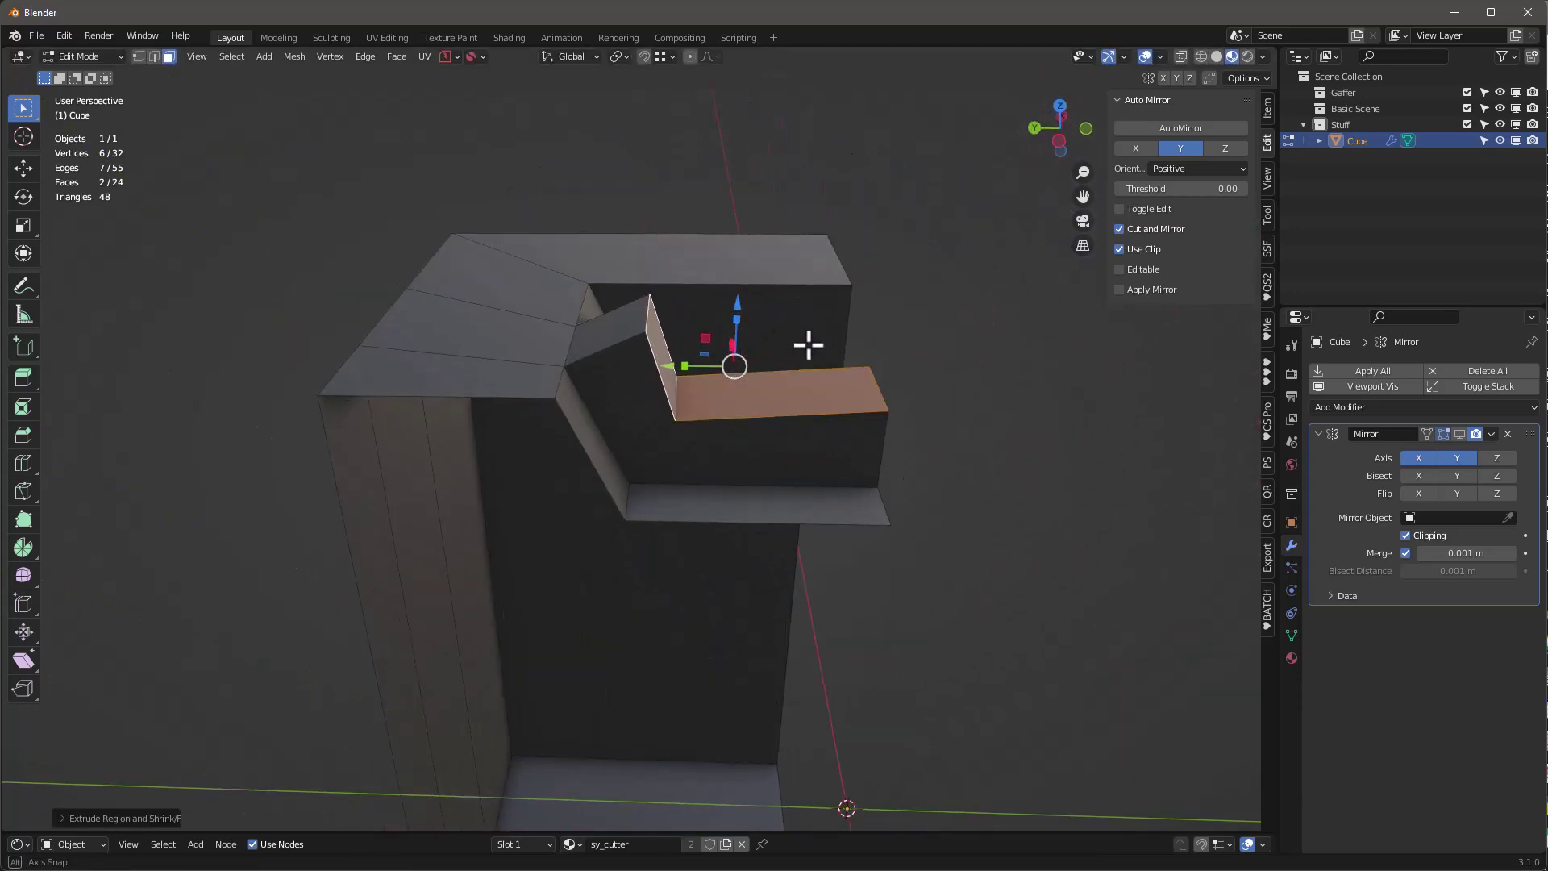
pyautogui.click(650, 311)
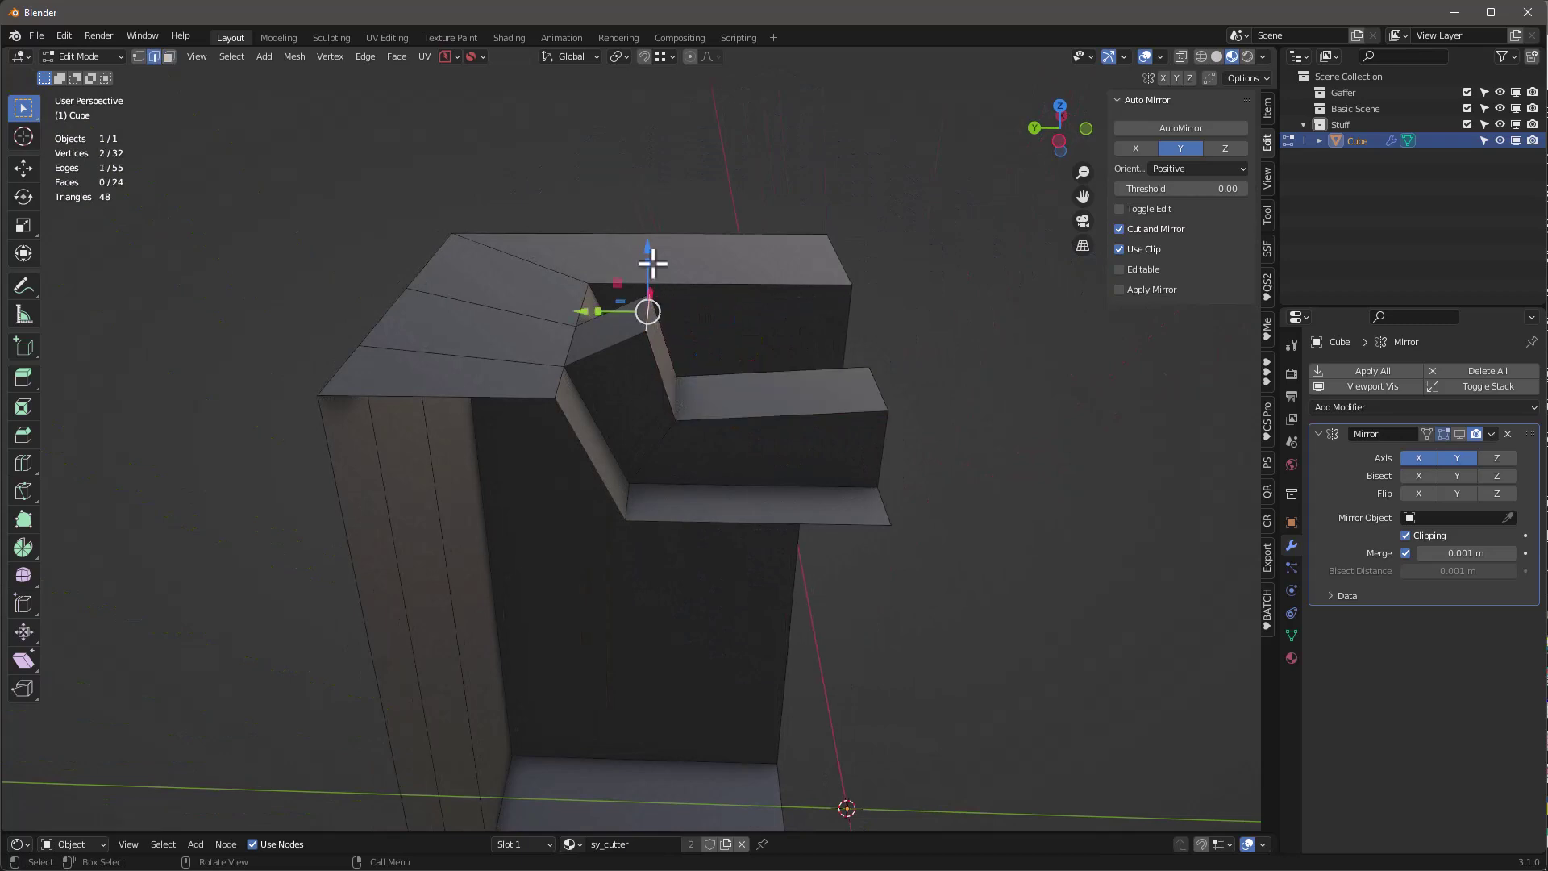
pyautogui.moveTo(650, 249); pyautogui.dragTo(558, 393)
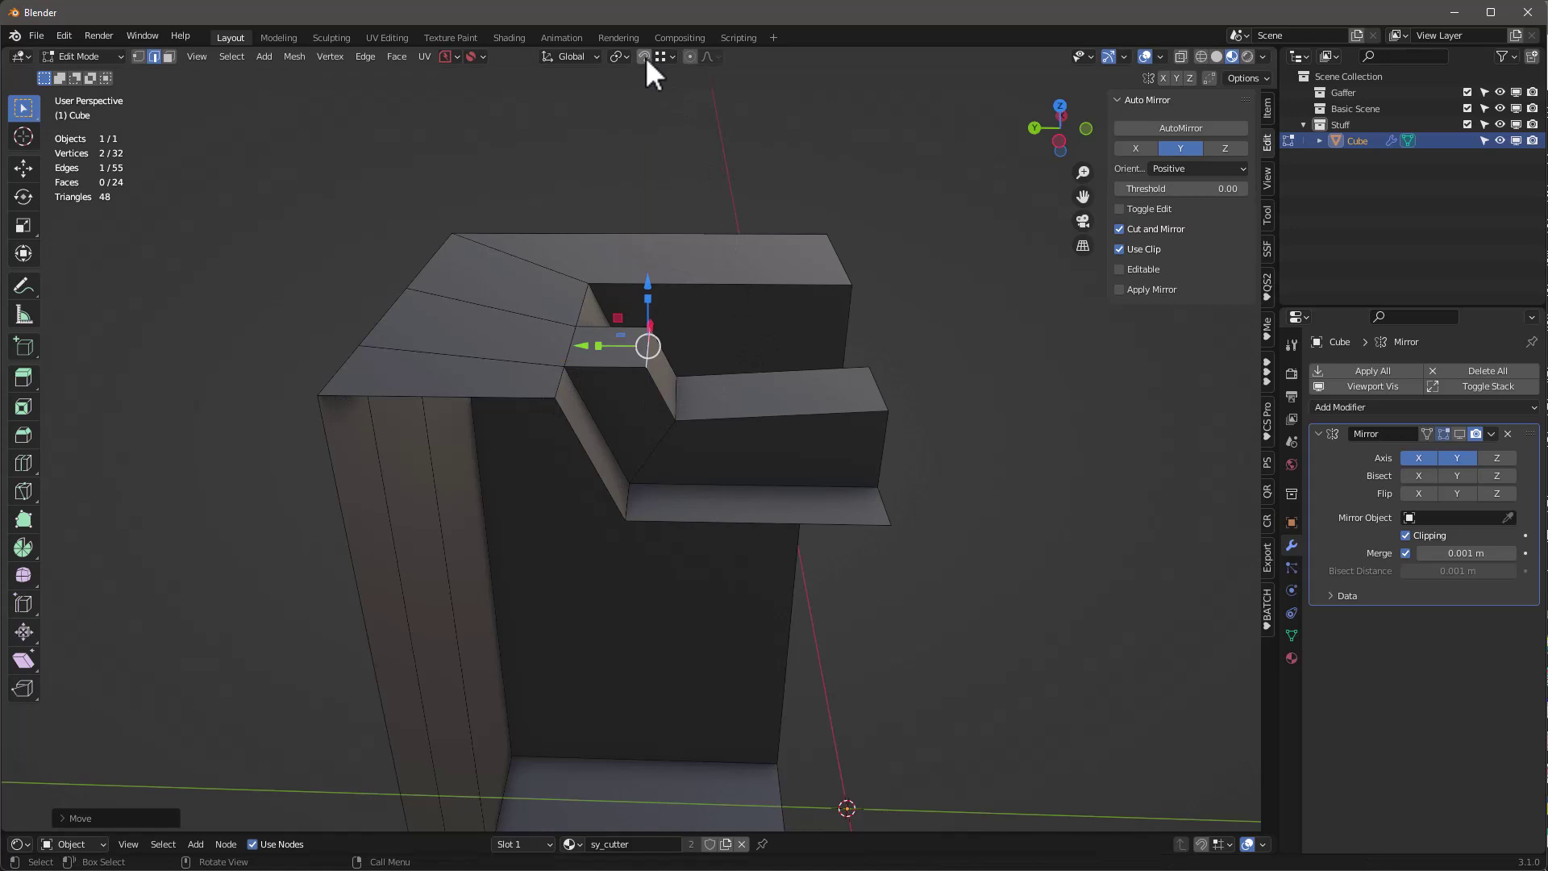
# Bevel the vertical inner corner edge of the recess with 8 segments and a width of about 0.09 m
pyautogui.click(664, 58)
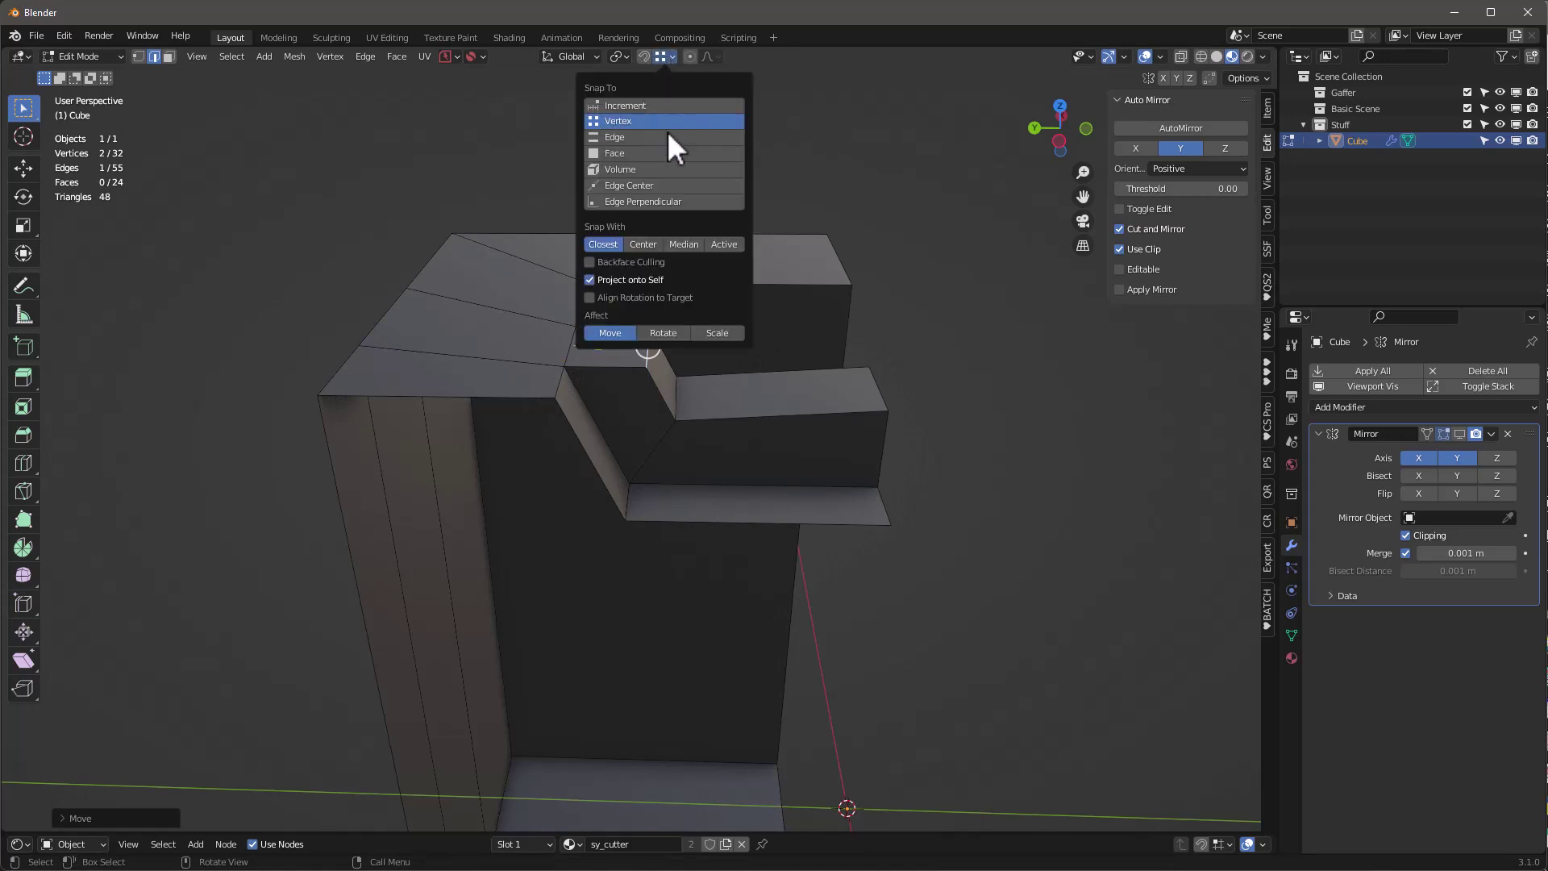
pyautogui.moveTo(791, 321); pyautogui.dragTo(733, 343, button='middle')
pyautogui.scroll(4, 734, 344)
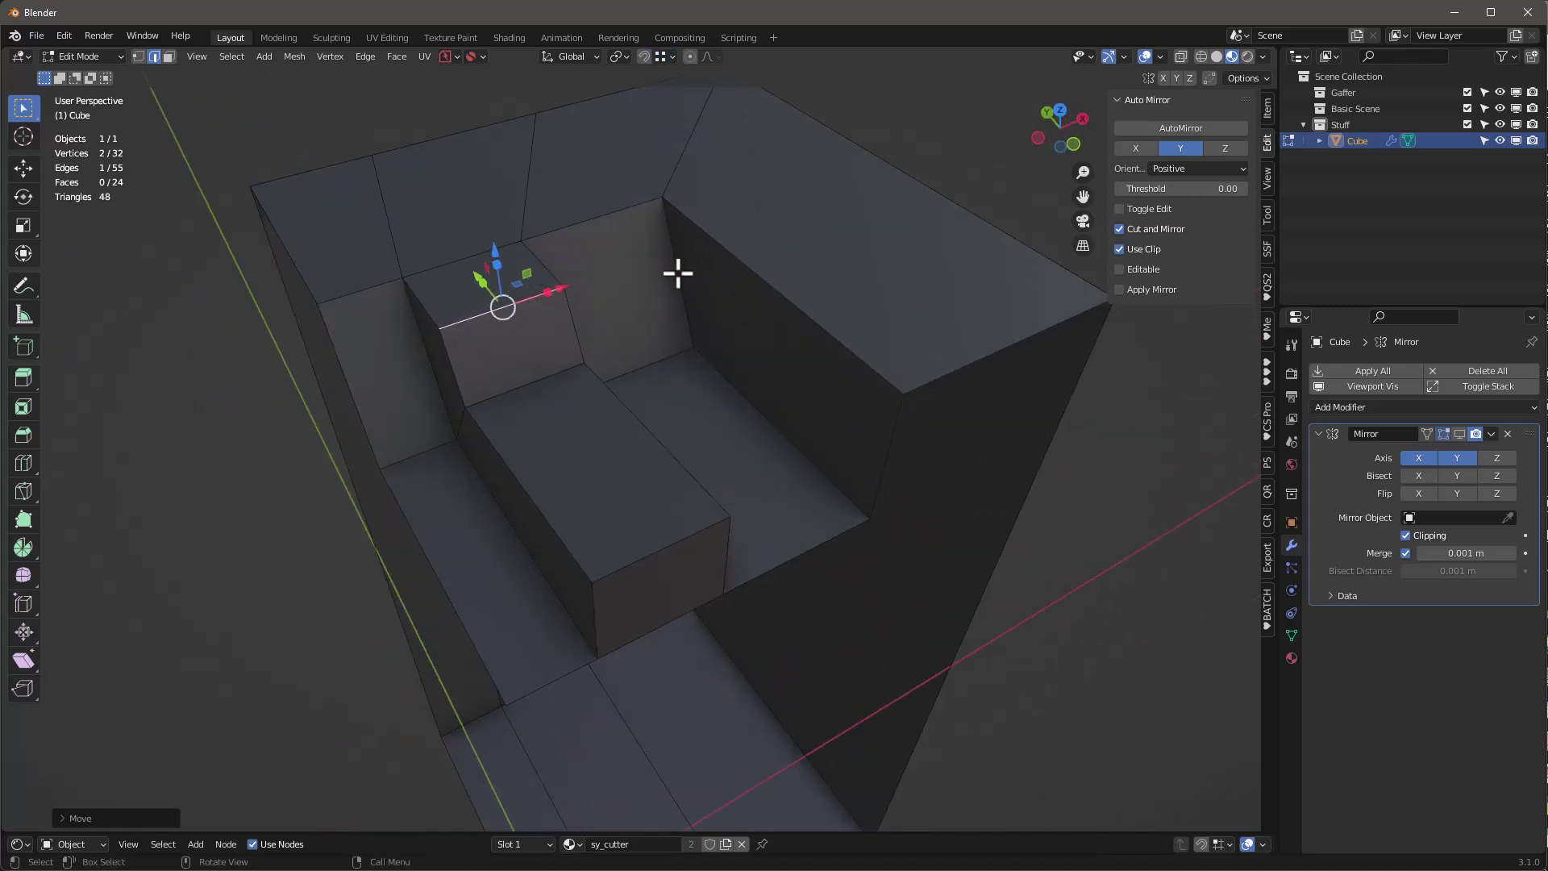
pyautogui.click(678, 274)
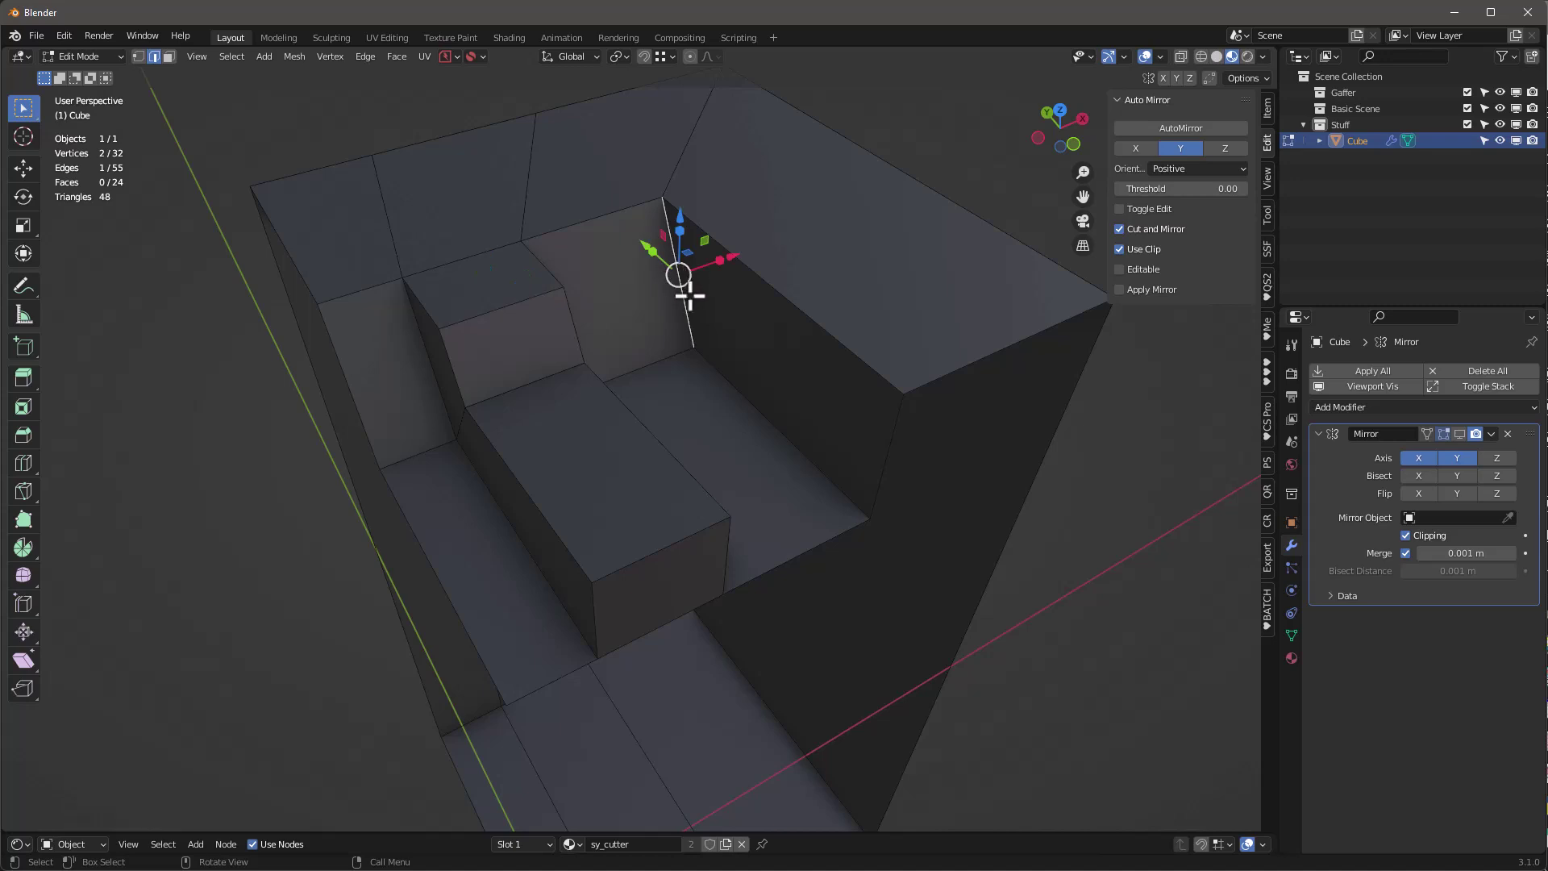
pyautogui.hotkey('ctrl', 'b')
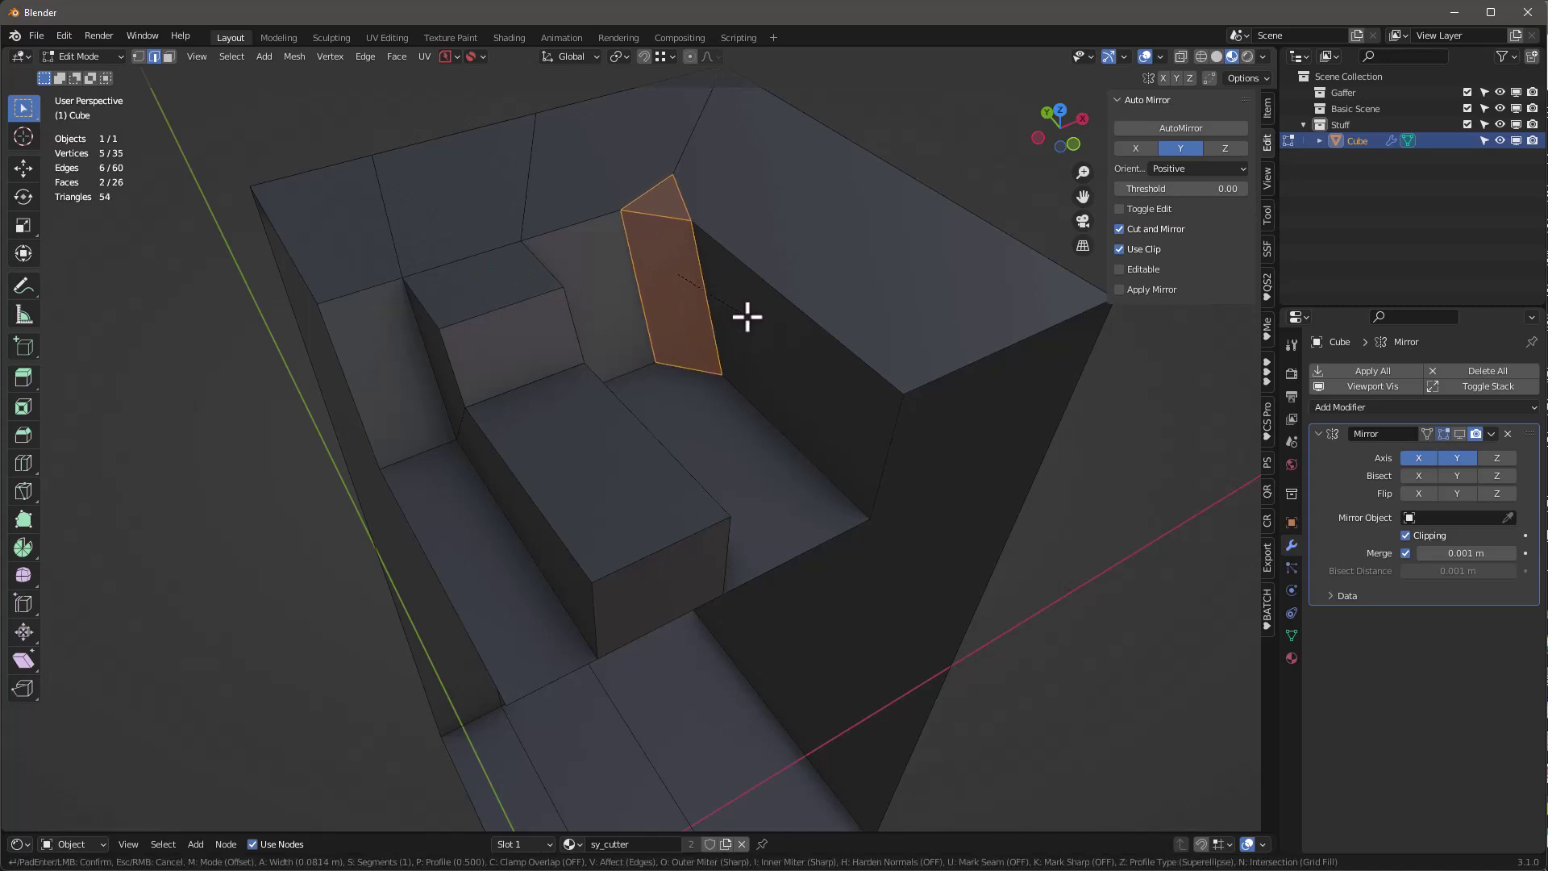
pyautogui.scroll(4, 748, 317)
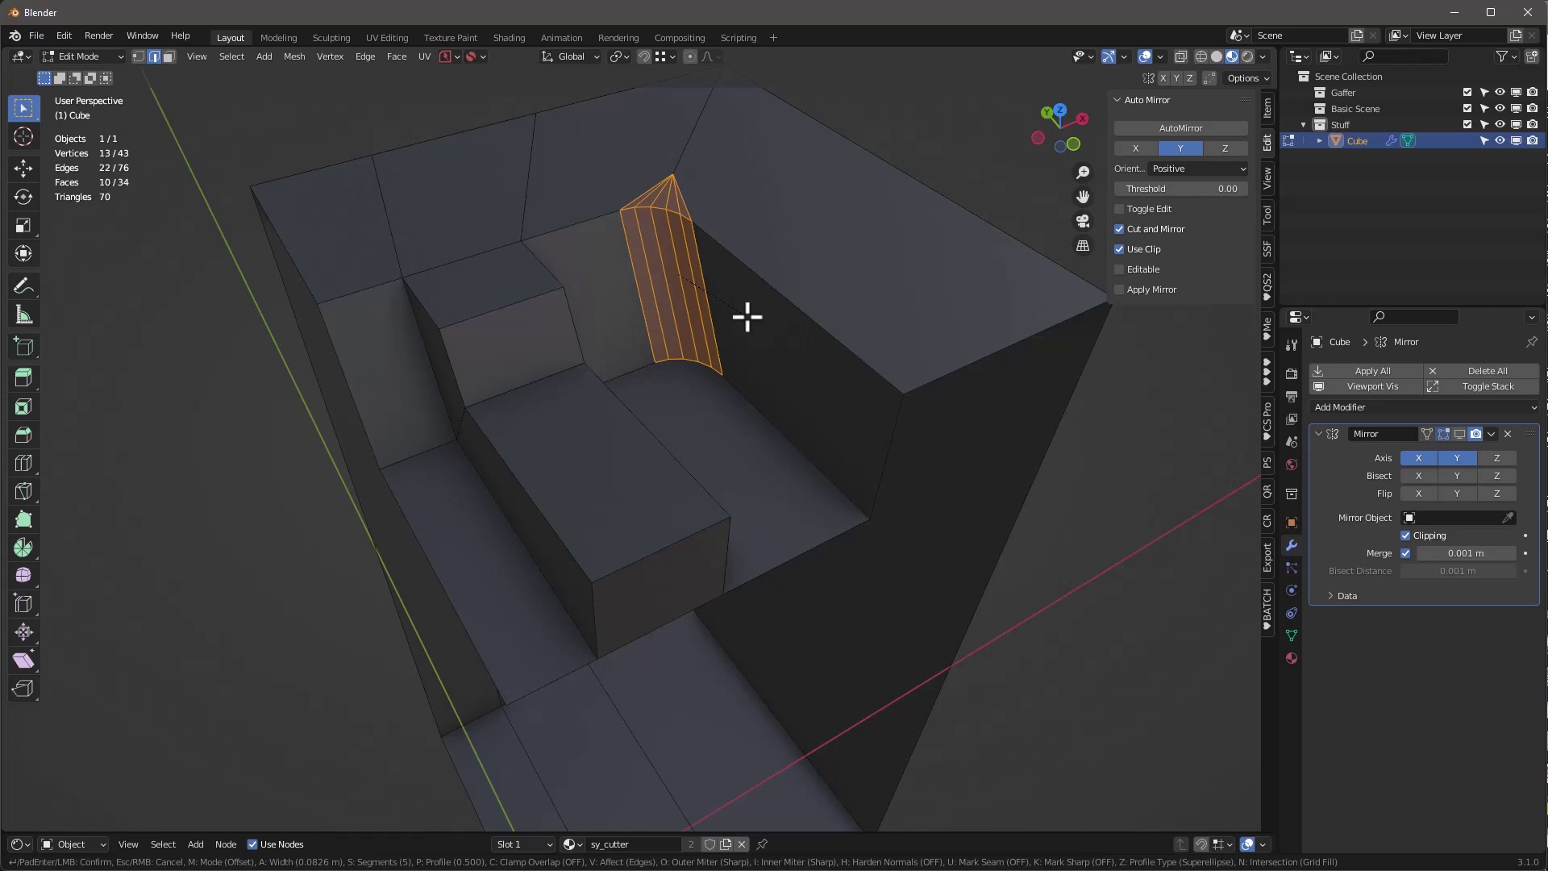
pyautogui.scroll(3, 748, 317)
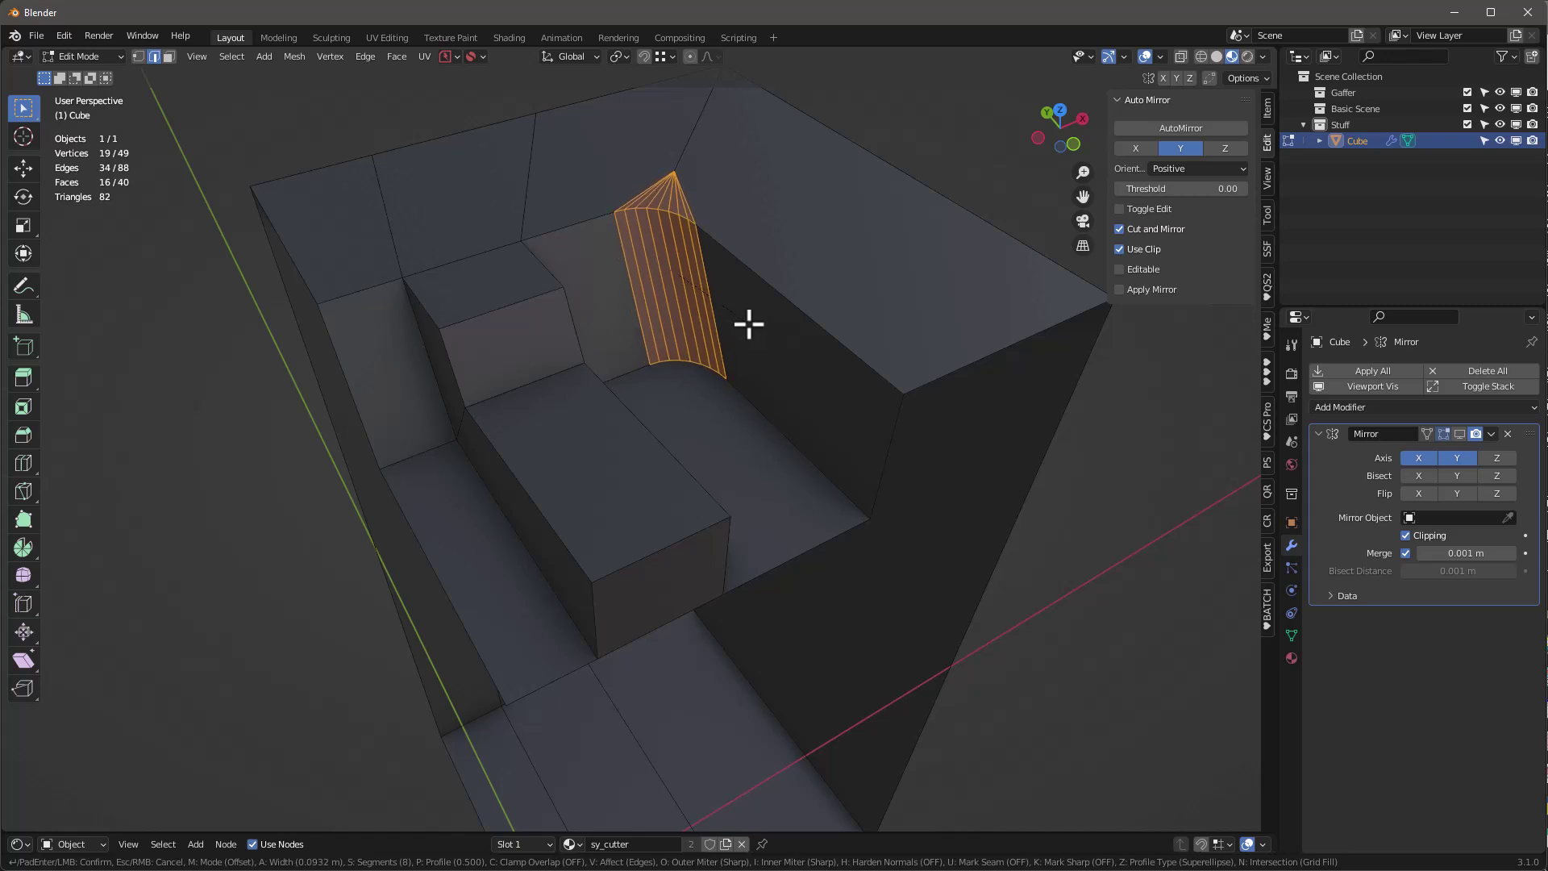
pyautogui.click(753, 329)
# Bevel only the recess floor's perimeter edges around the rounded corner with 8 segments, about 0.03 m wide
pyautogui.moveTo(741, 343); pyautogui.dragTo(643, 366, button='middle')
pyautogui.scroll(3, 634, 375)
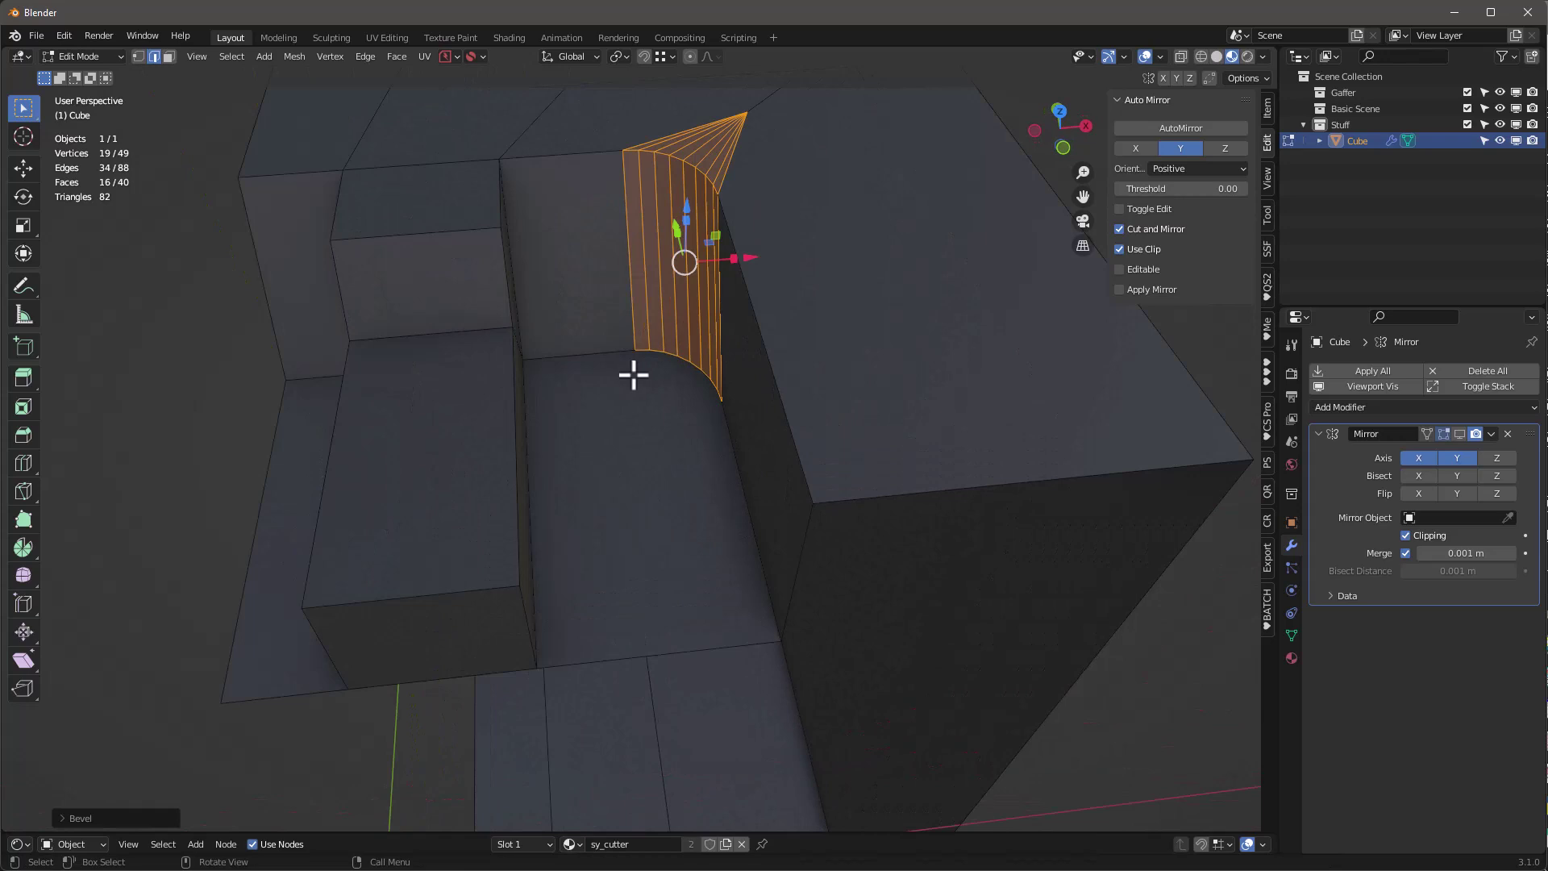
pyautogui.click(588, 352)
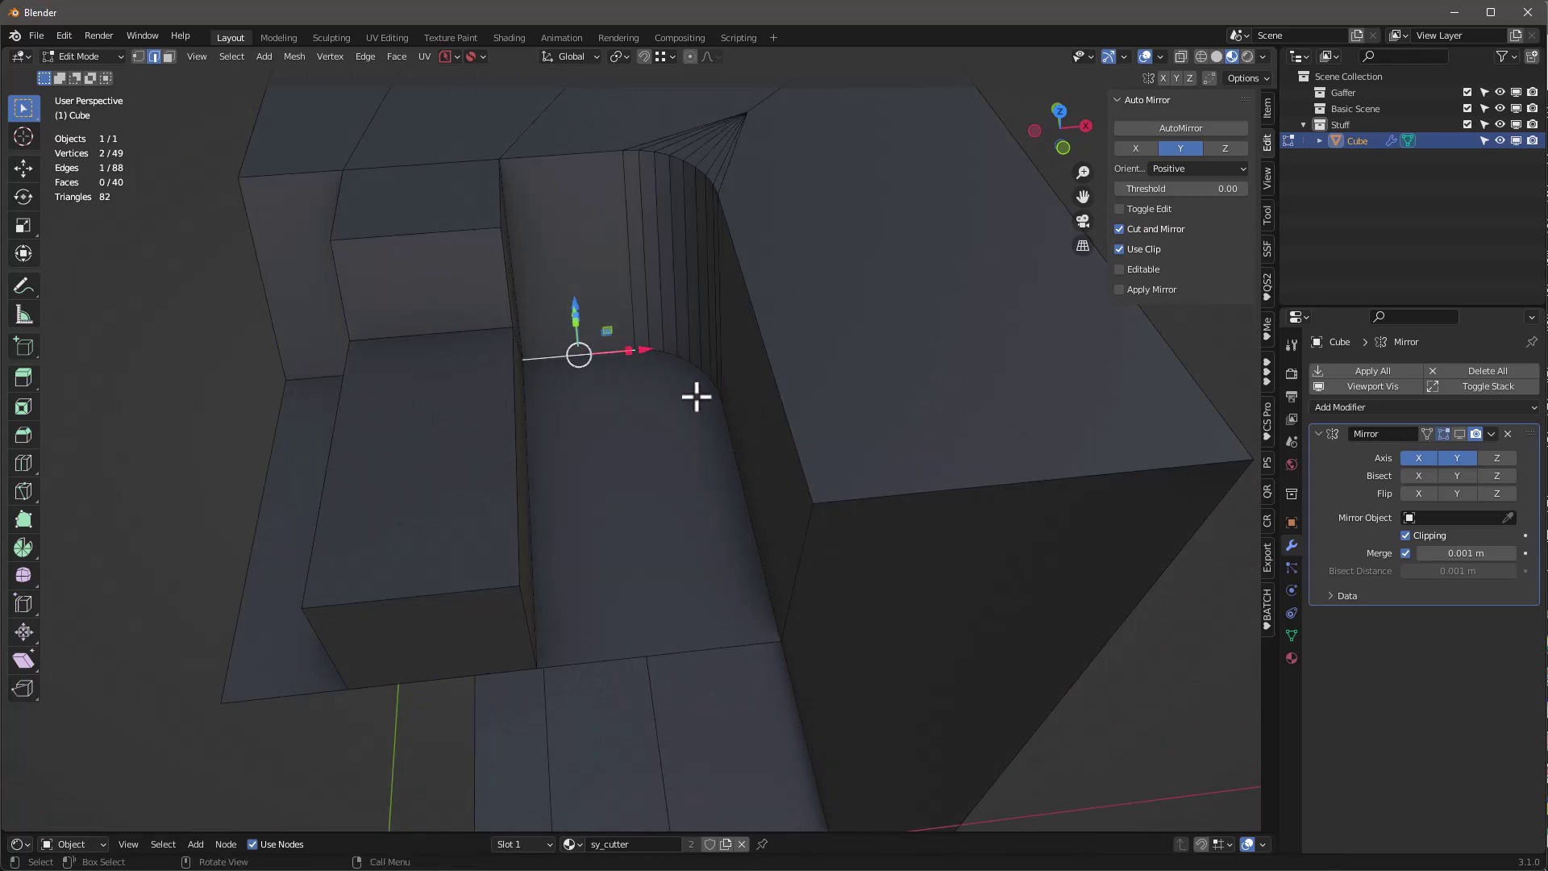
pyautogui.press('c')
pyautogui.moveTo(636, 356)
pyautogui.mouseDown()
pyautogui.moveTo(694, 363)
pyautogui.moveTo(731, 416)
pyautogui.mouseUp()
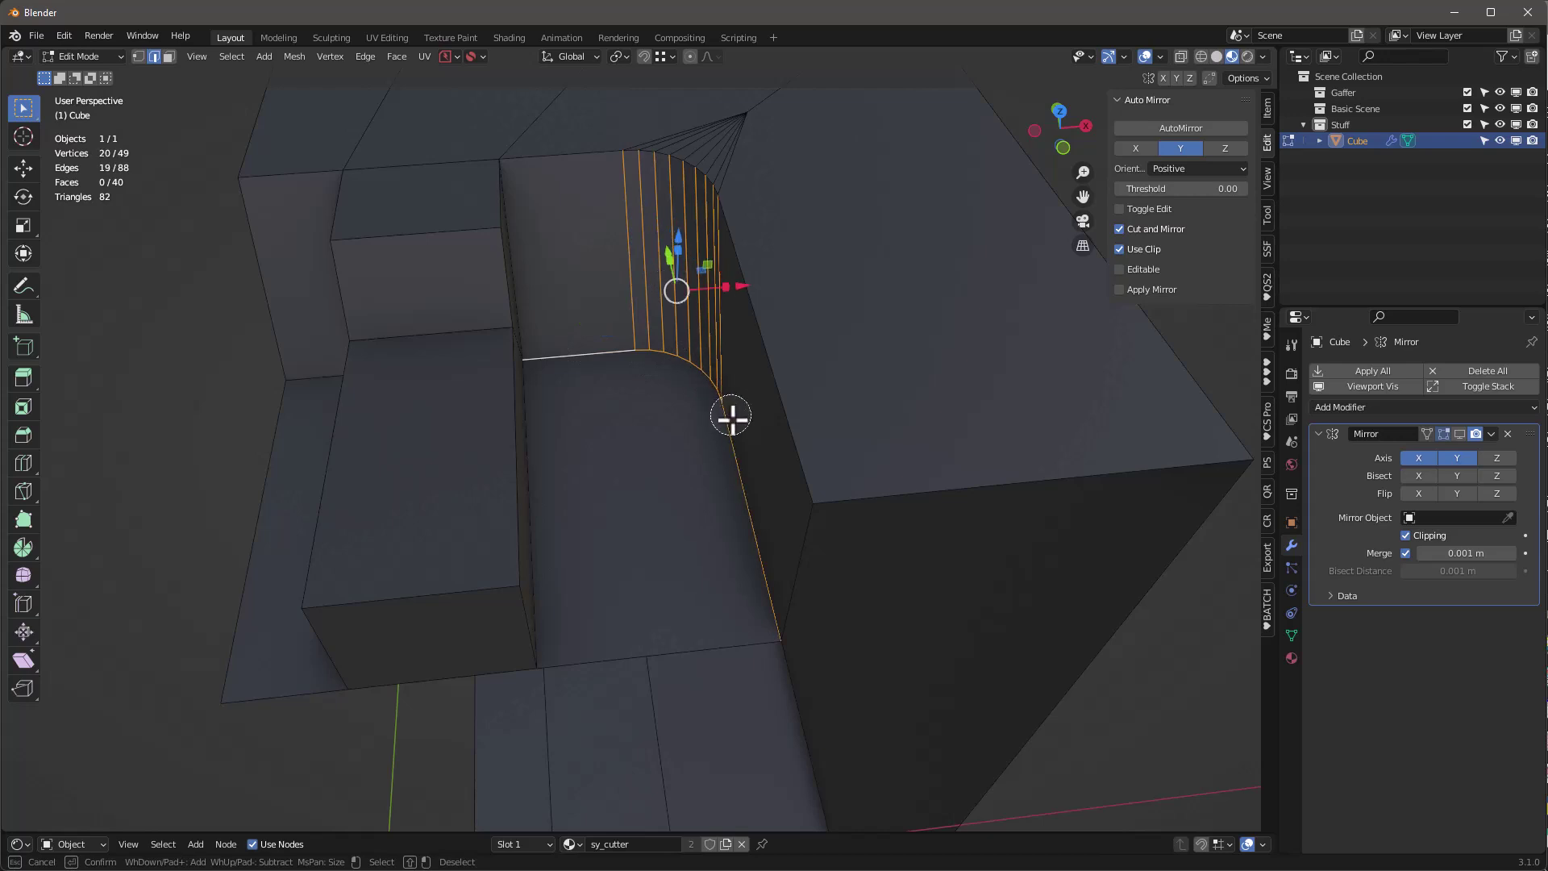
pyautogui.rightClick(624, 276)
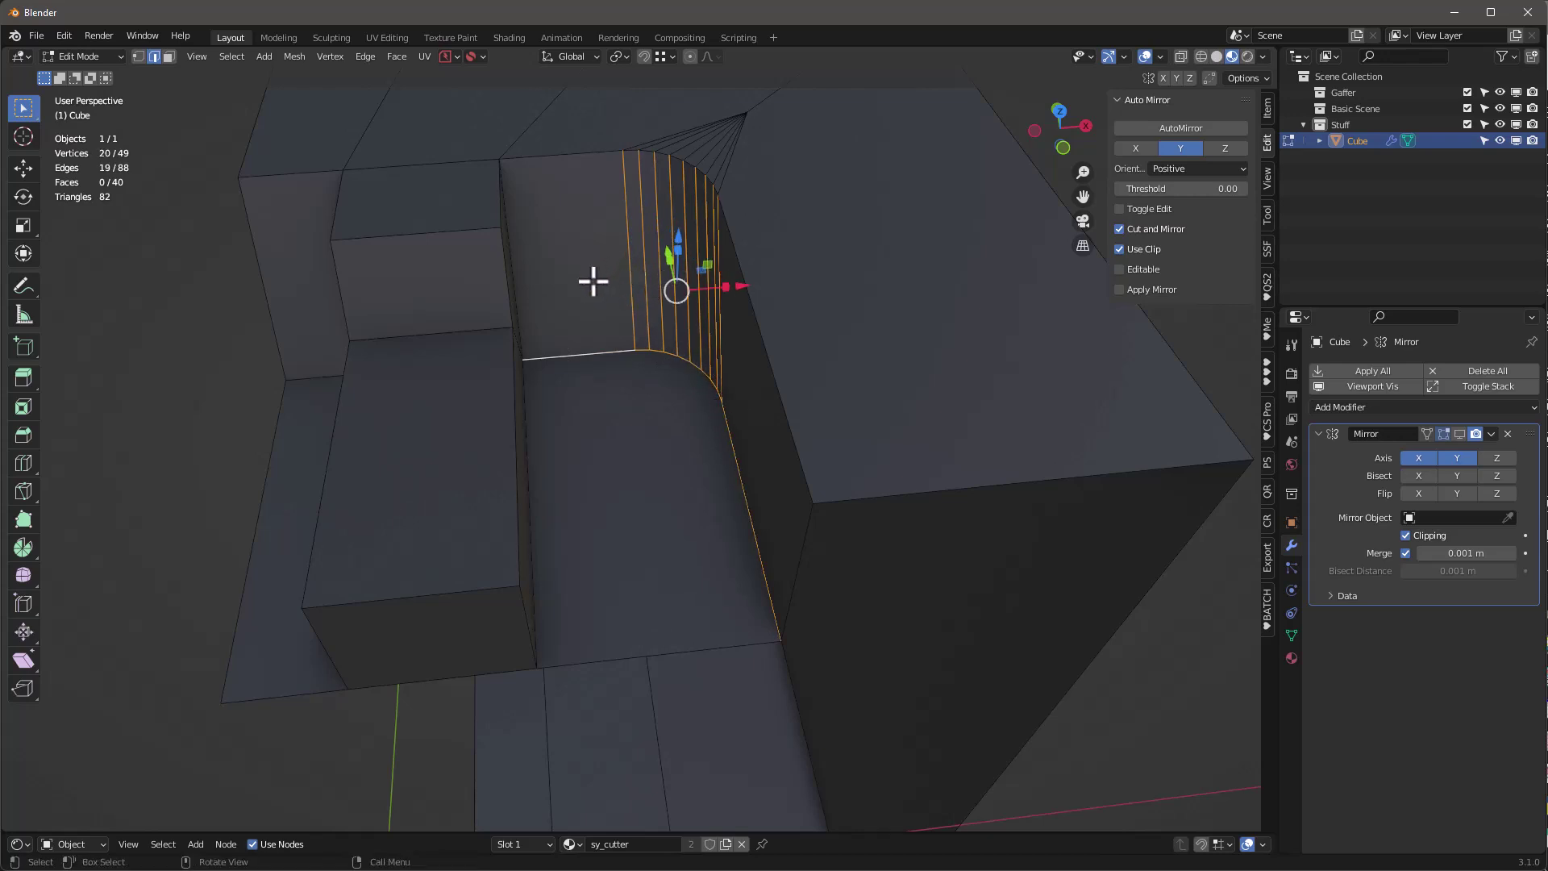
pyautogui.press('c')
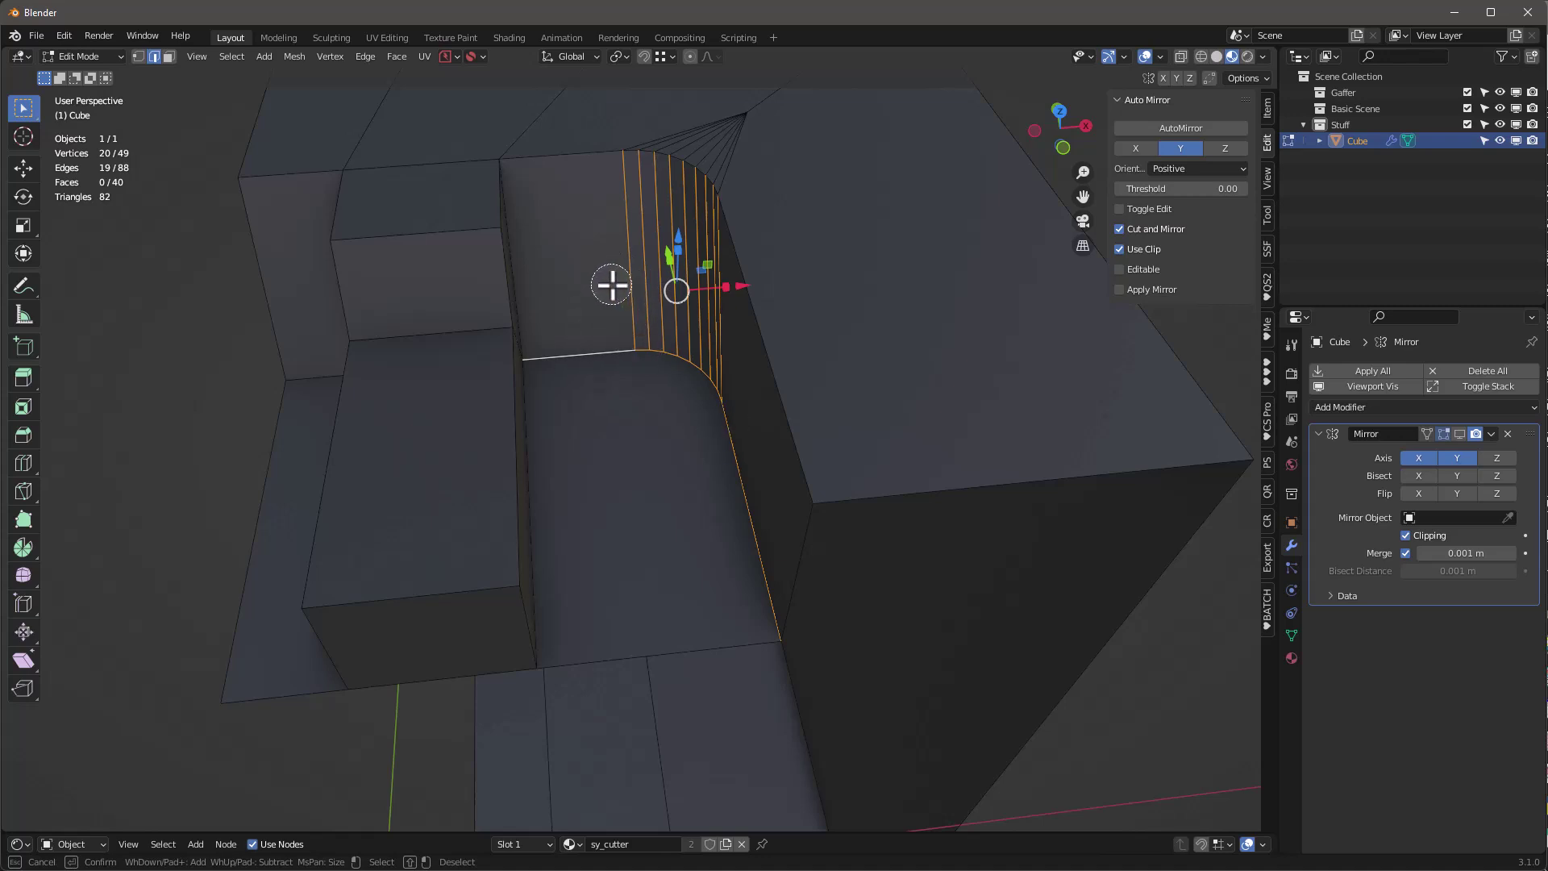
pyautogui.moveTo(612, 284)
pyautogui.keyDown('shift'); pyautogui.mouseDown()
pyautogui.moveTo(729, 314)
pyautogui.moveTo(706, 320)
pyautogui.mouseUp(); pyautogui.keyUp('shift')
pyautogui.rightClick(589, 274)
pyautogui.hotkey('ctrl', 'b')
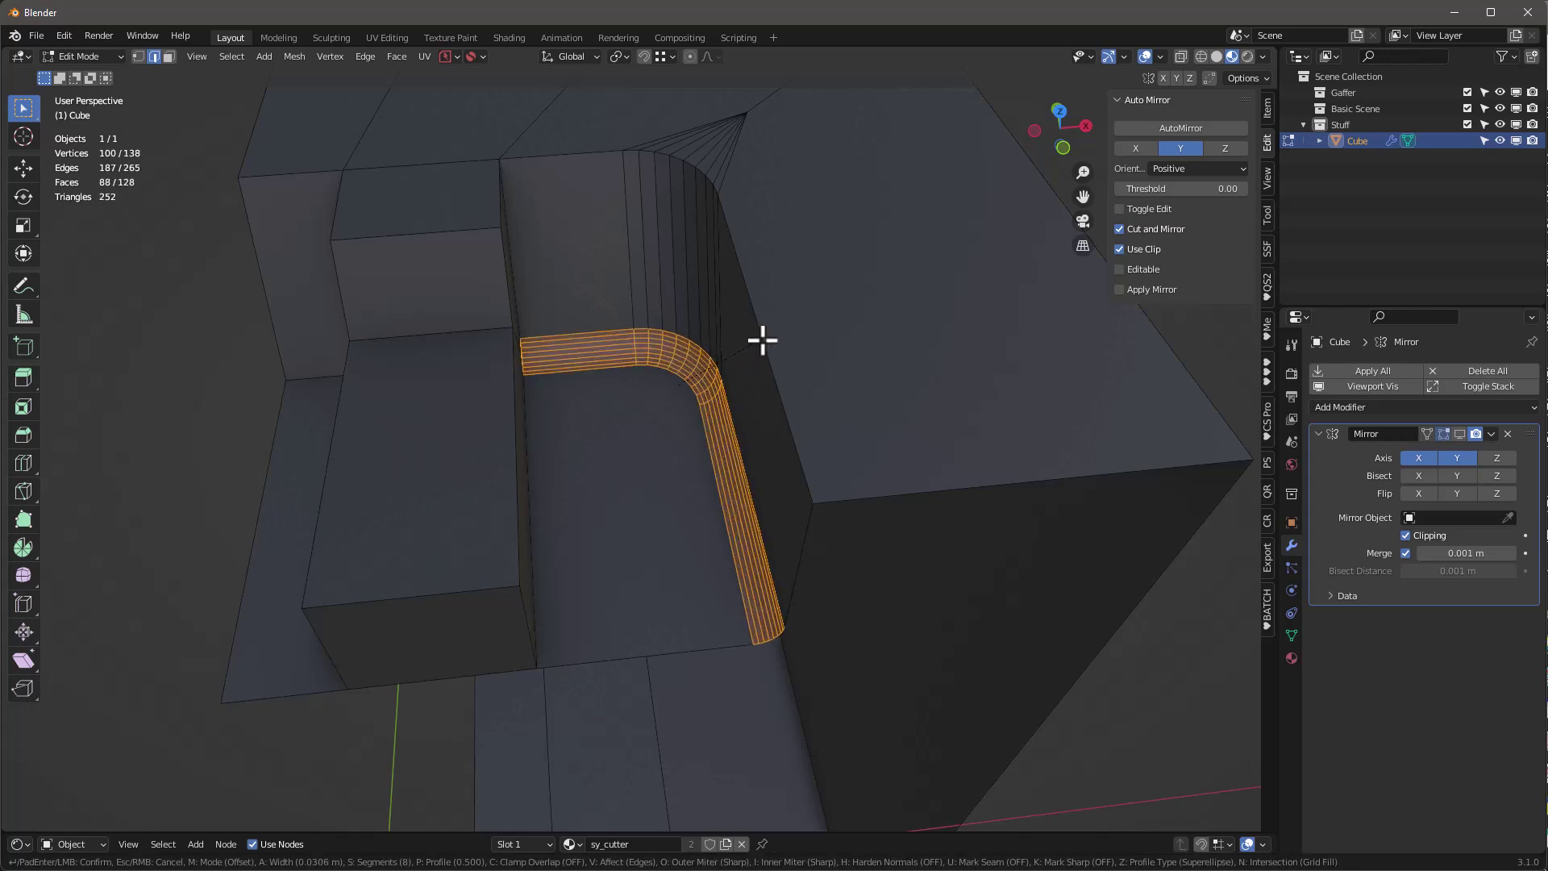
pyautogui.click(763, 339)
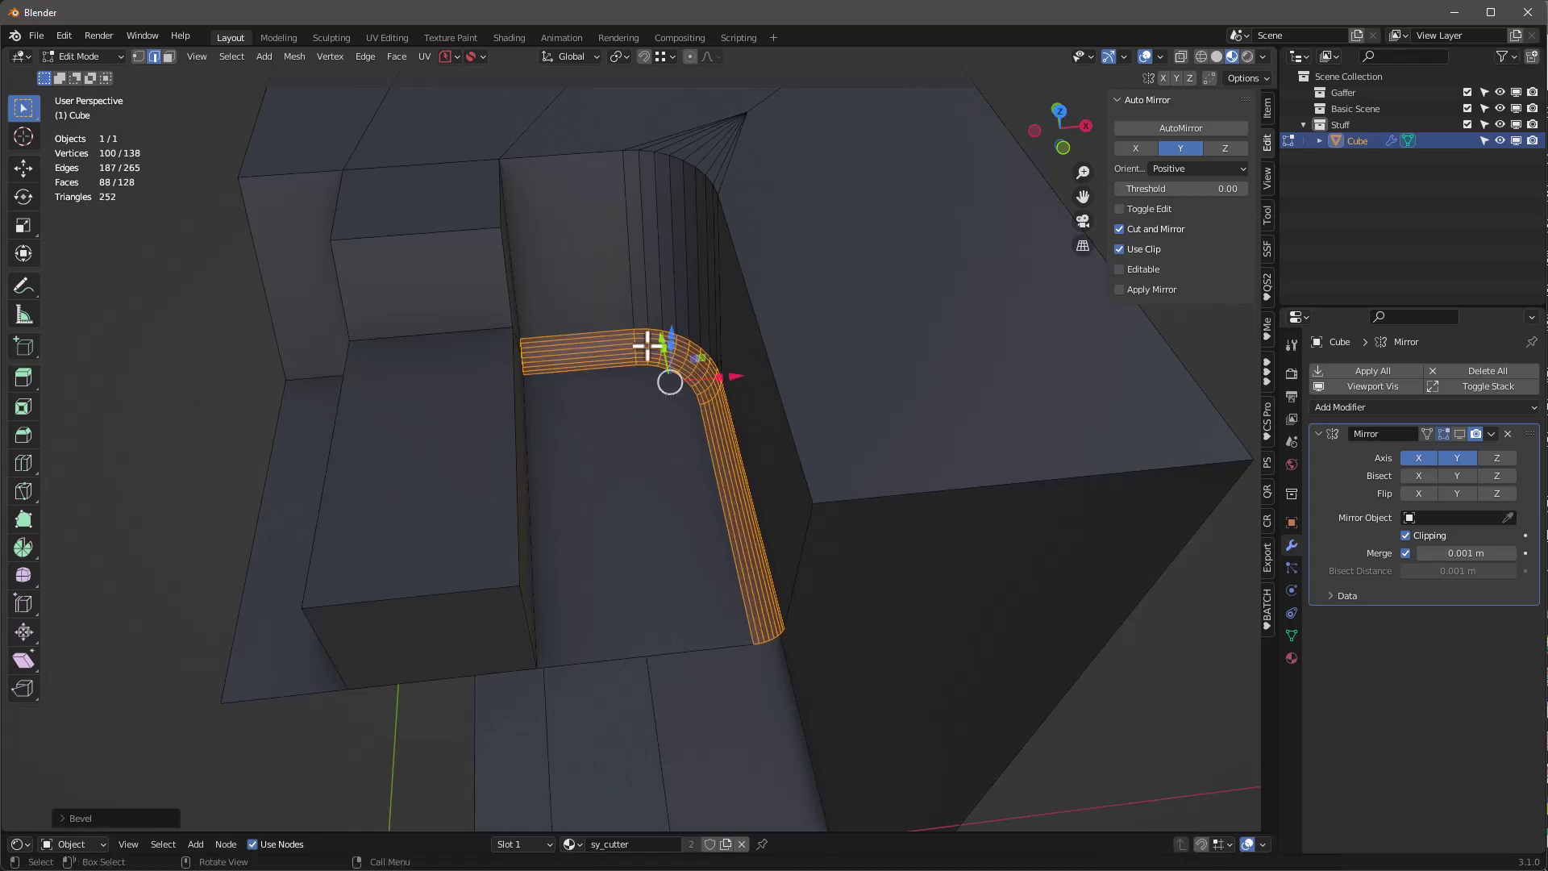
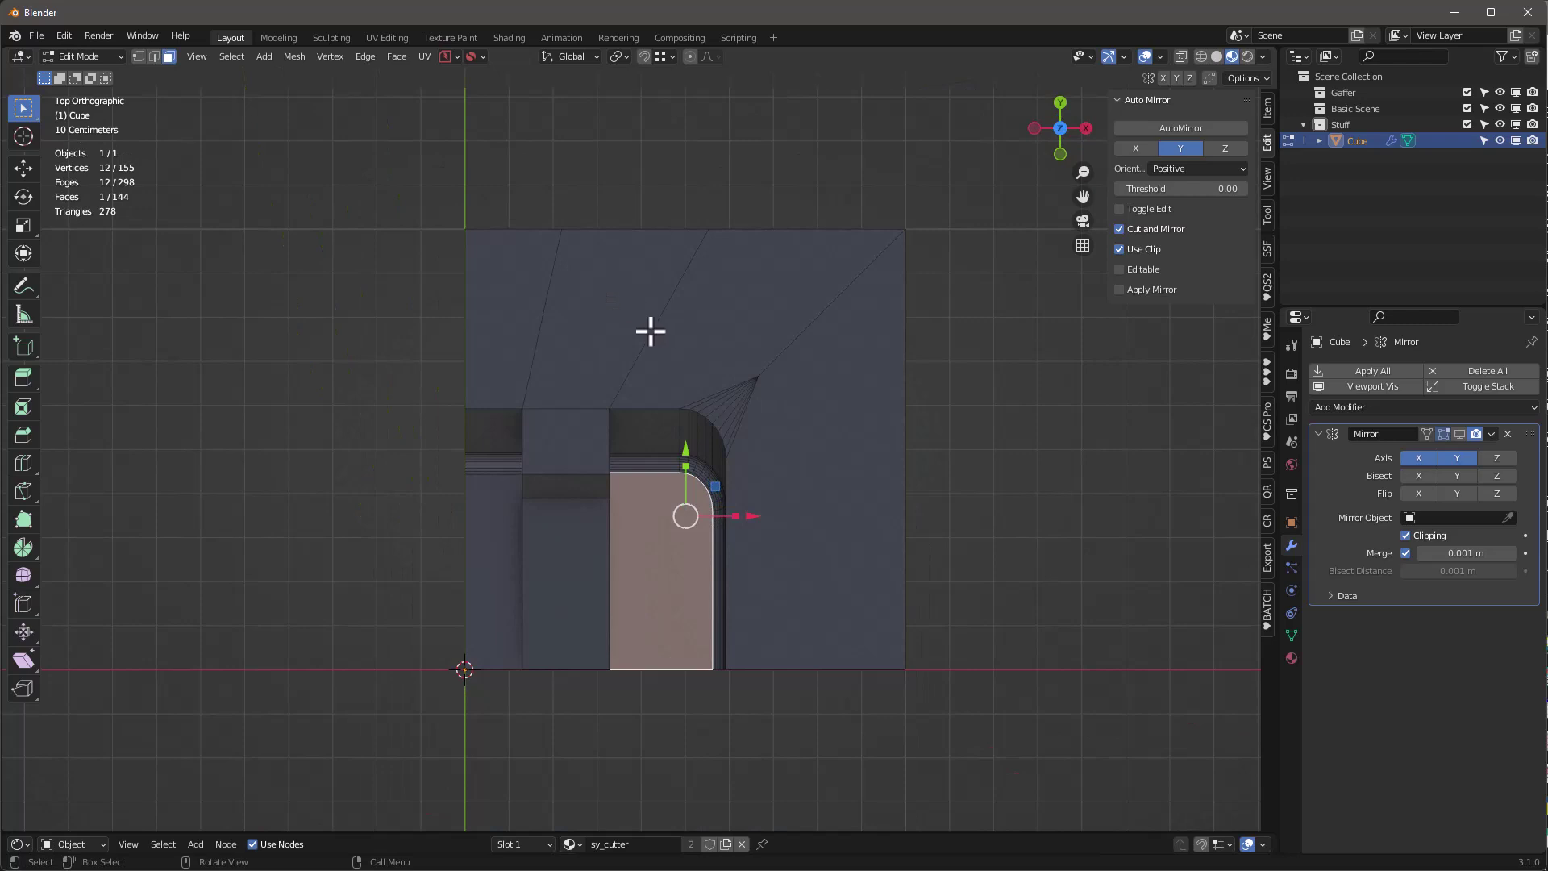
# Move the two intermediate vertices on the top face's outer edge along X to line up with the extruded strip's sides
pyautogui.press('1')
pyautogui.click(567, 231)
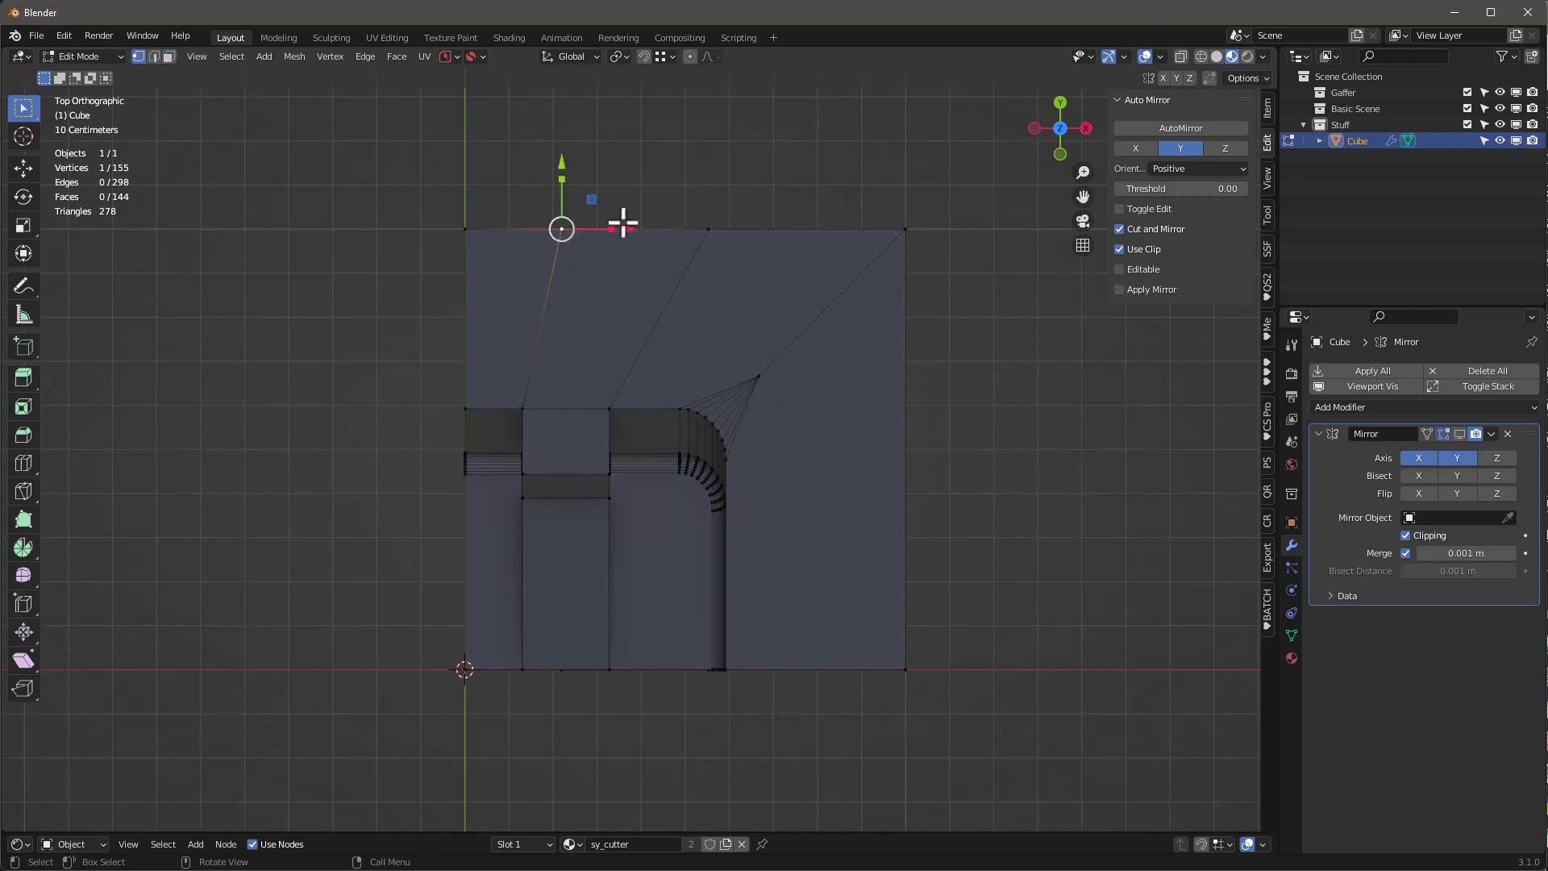
pyautogui.moveTo(630, 235); pyautogui.dragTo(522, 408)
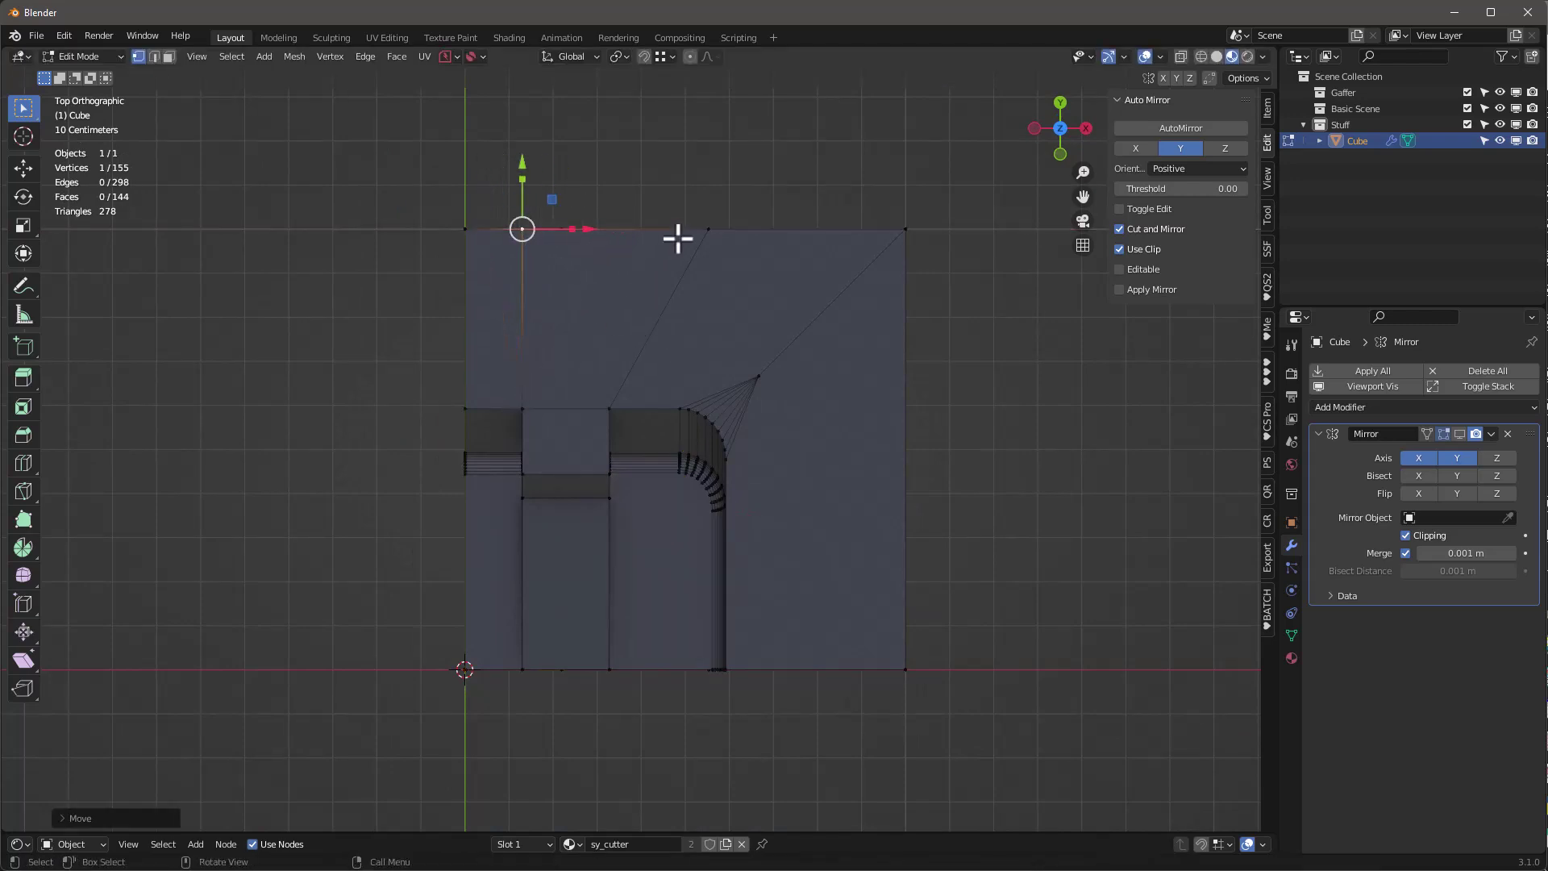
pyautogui.click(709, 231)
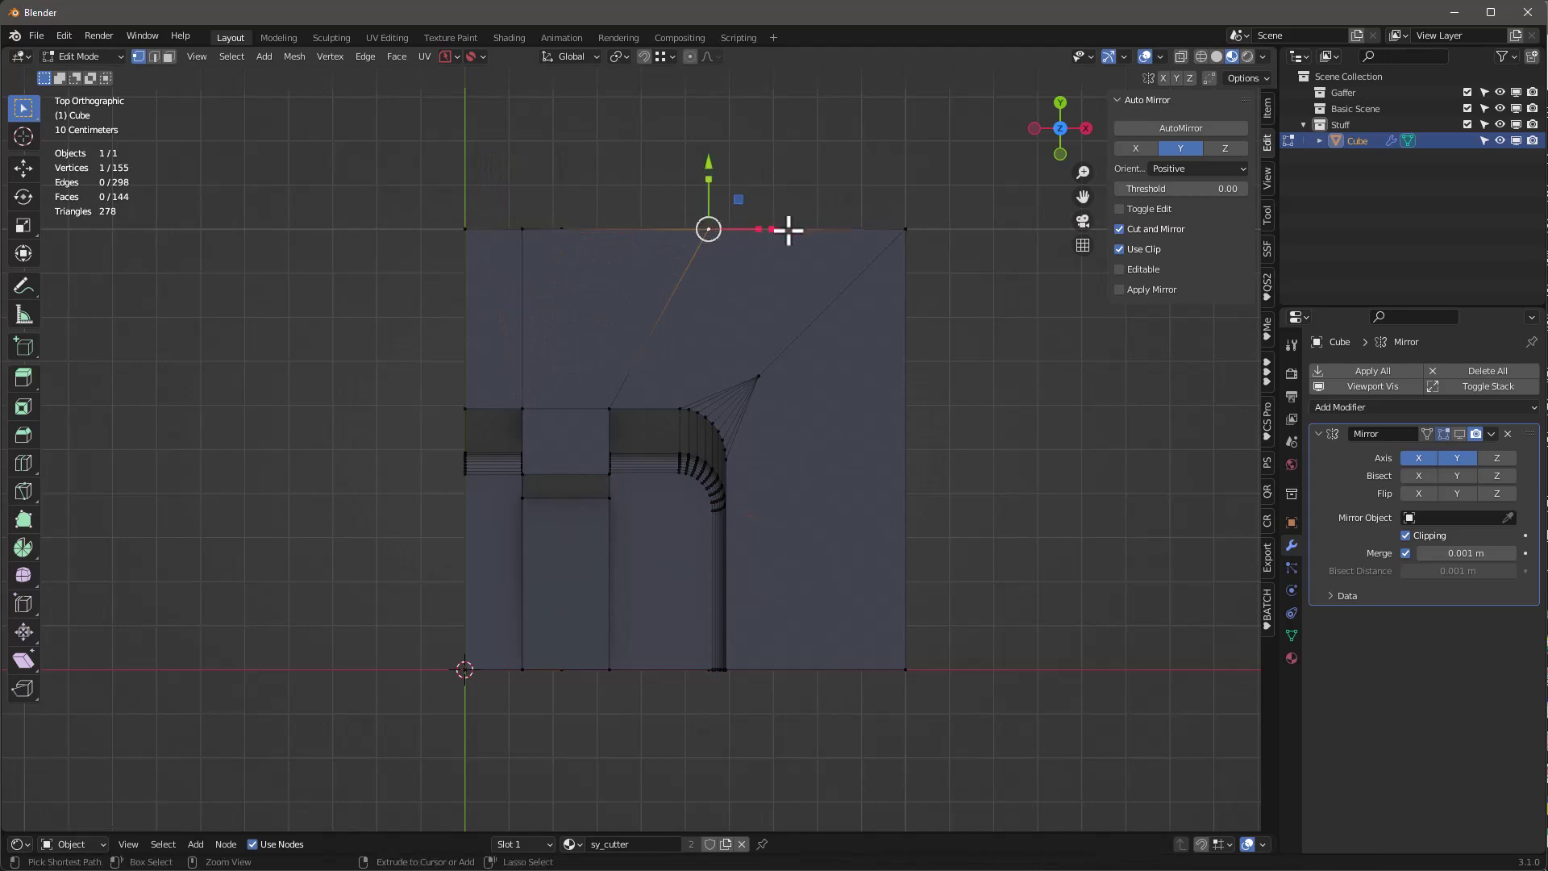
pyautogui.press('g')
pyautogui.press('x')
pyautogui.click(608, 398)
pyautogui.moveTo(557, 360); pyautogui.dragTo(564, 225, button='middle')
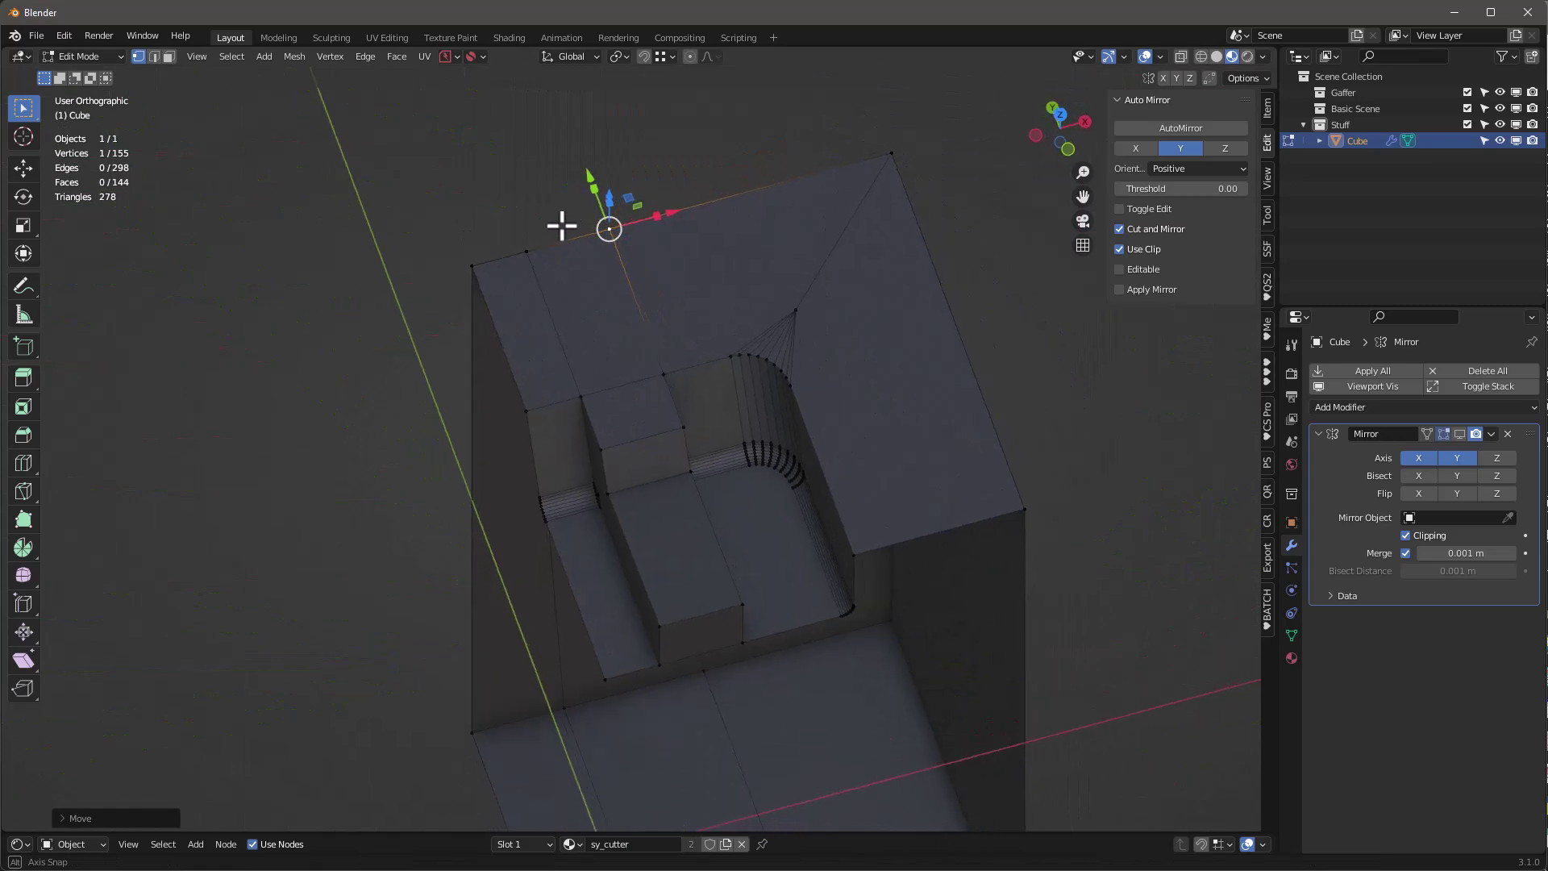
# Merge the top faces around the rounded corner into one face with Limited Dissolve
pyautogui.press('KP_7')
pyautogui.click(780, 314)
pyautogui.press('3')
pyautogui.click(772, 323)
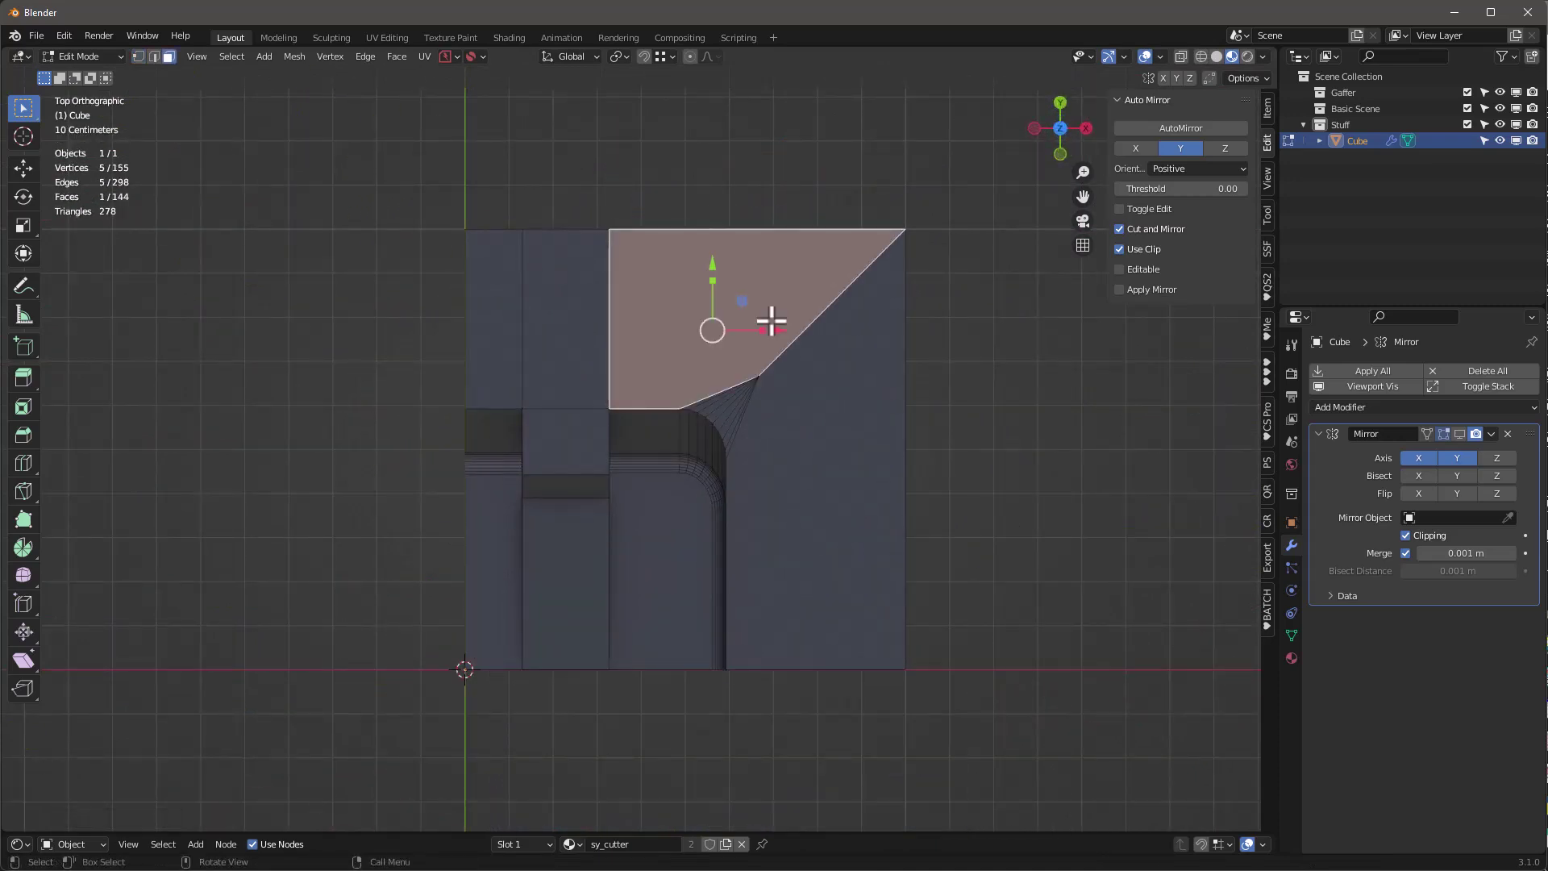
pyautogui.press('c')
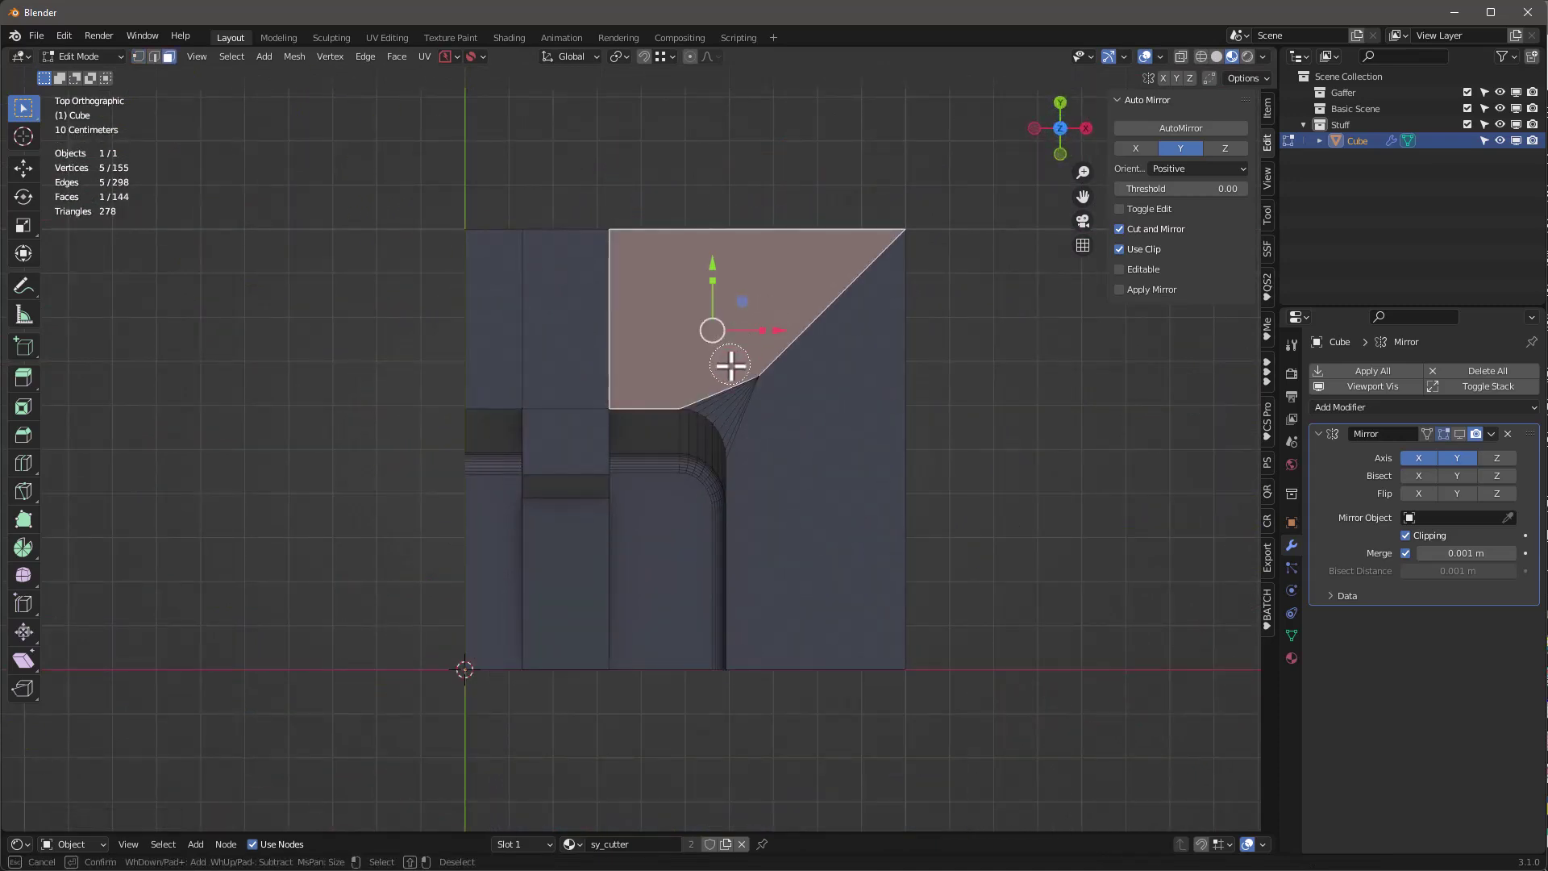
pyautogui.moveTo(729, 359); pyautogui.dragTo(756, 387)
pyautogui.press('Escape')
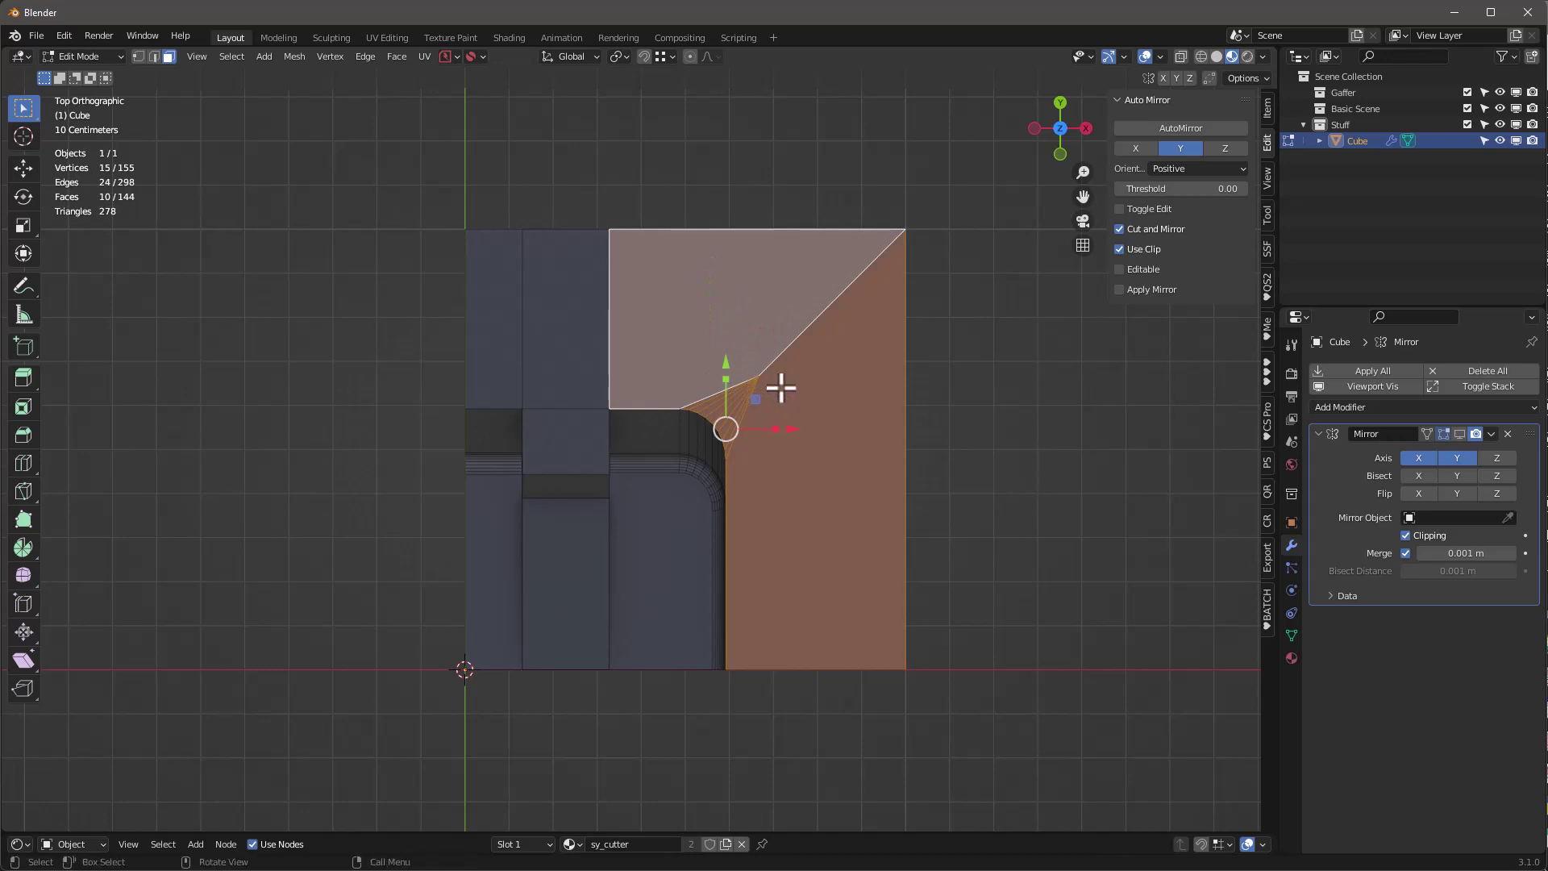
pyautogui.press('x')
pyautogui.click(791, 519)
pyautogui.moveTo(791, 519); pyautogui.dragTo(854, 452, button='middle')
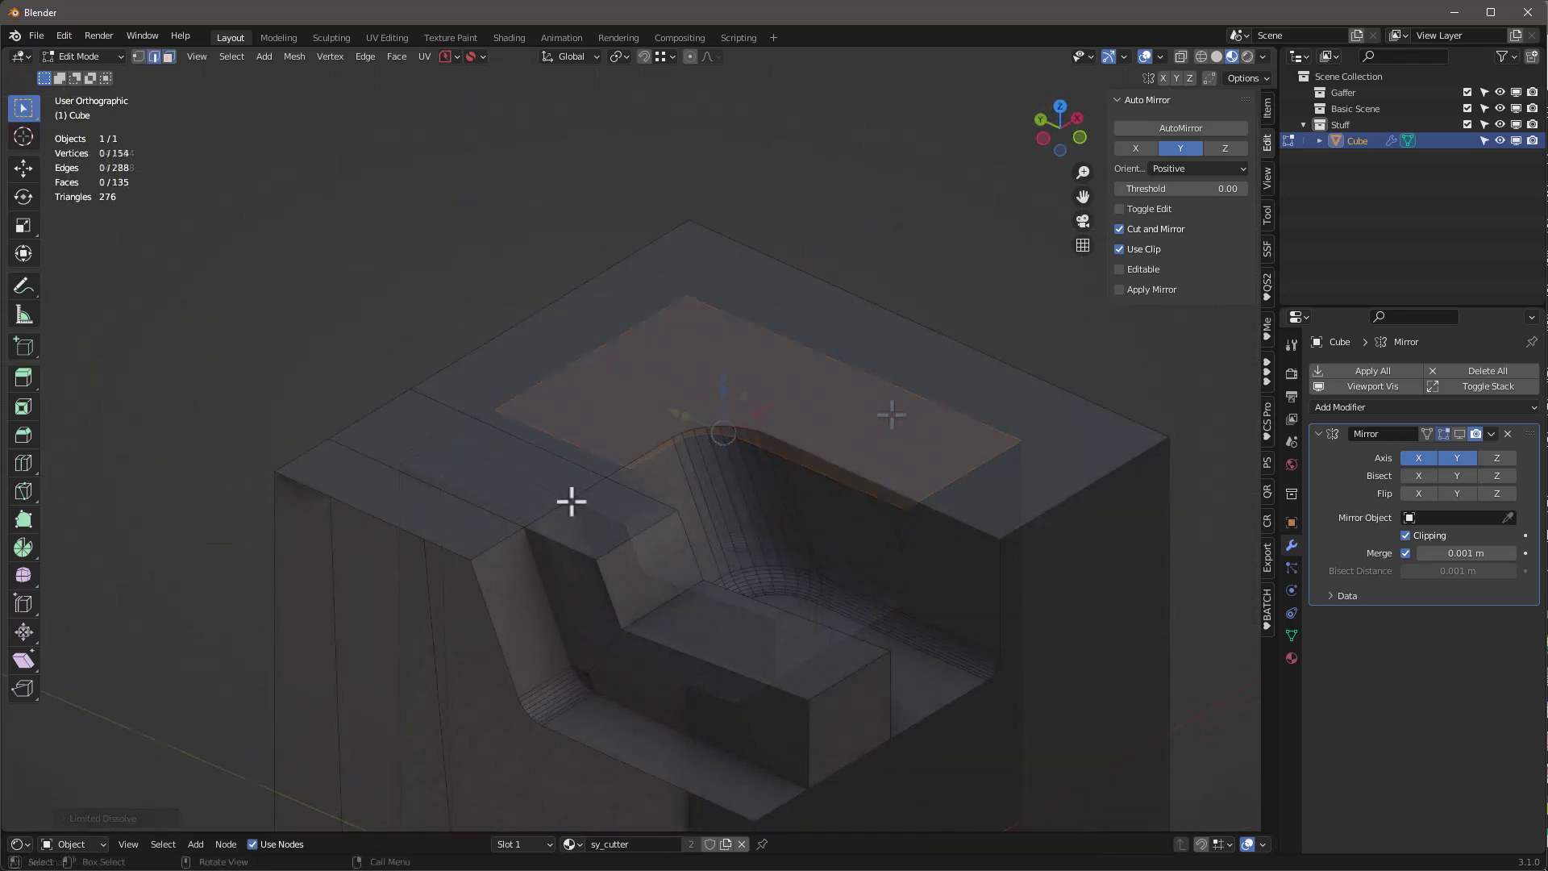
# Remove the edge dividing the extruded strip's top from the cube's top face with Limited Dissolve
pyautogui.click(571, 502)
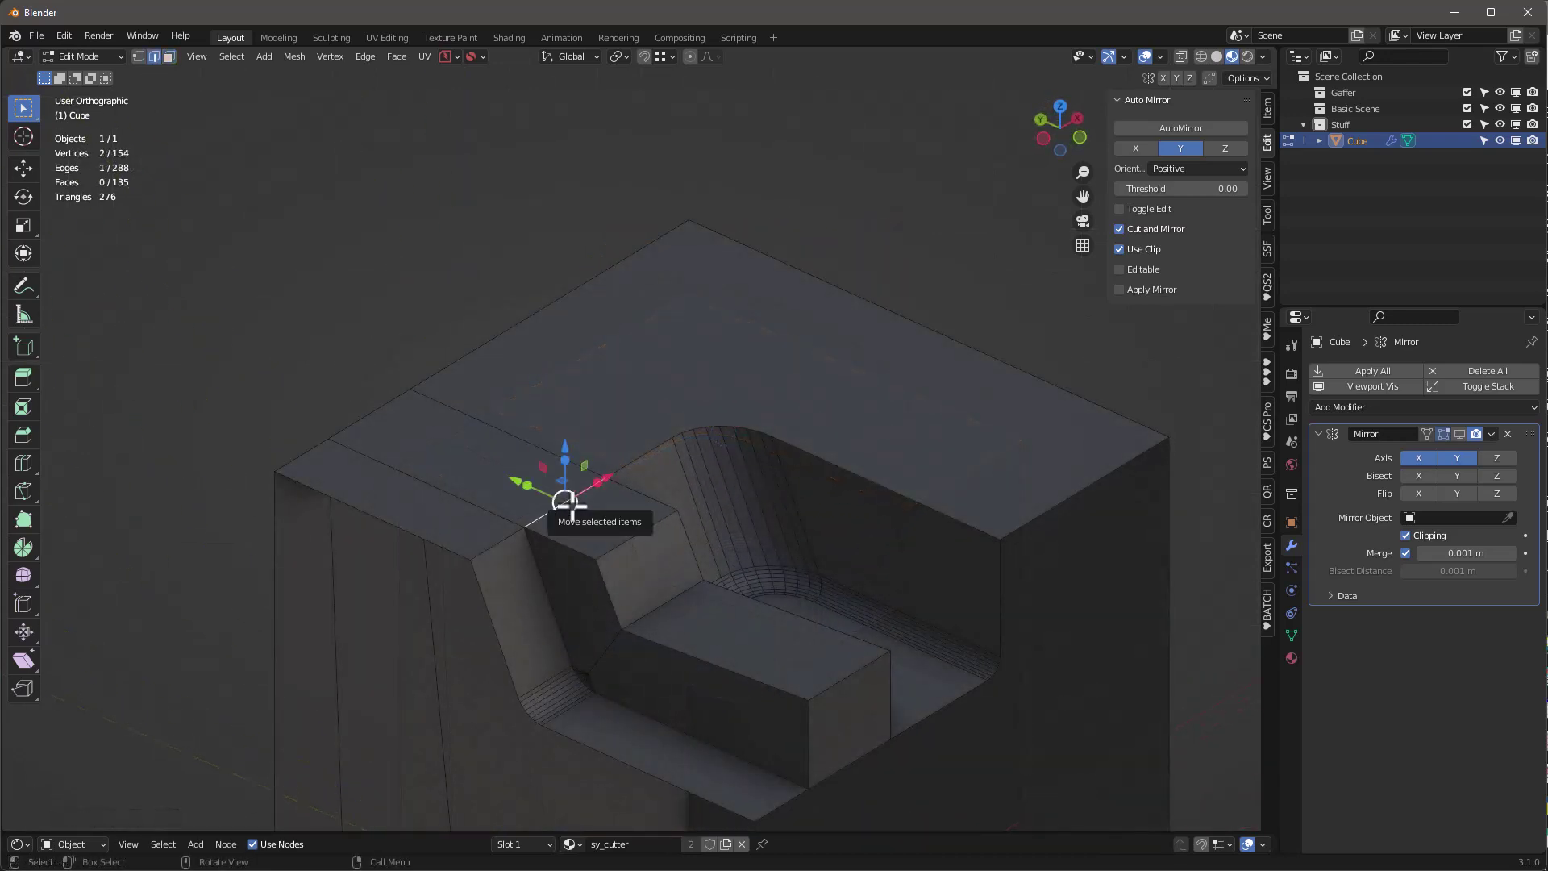
pyautogui.press('x')
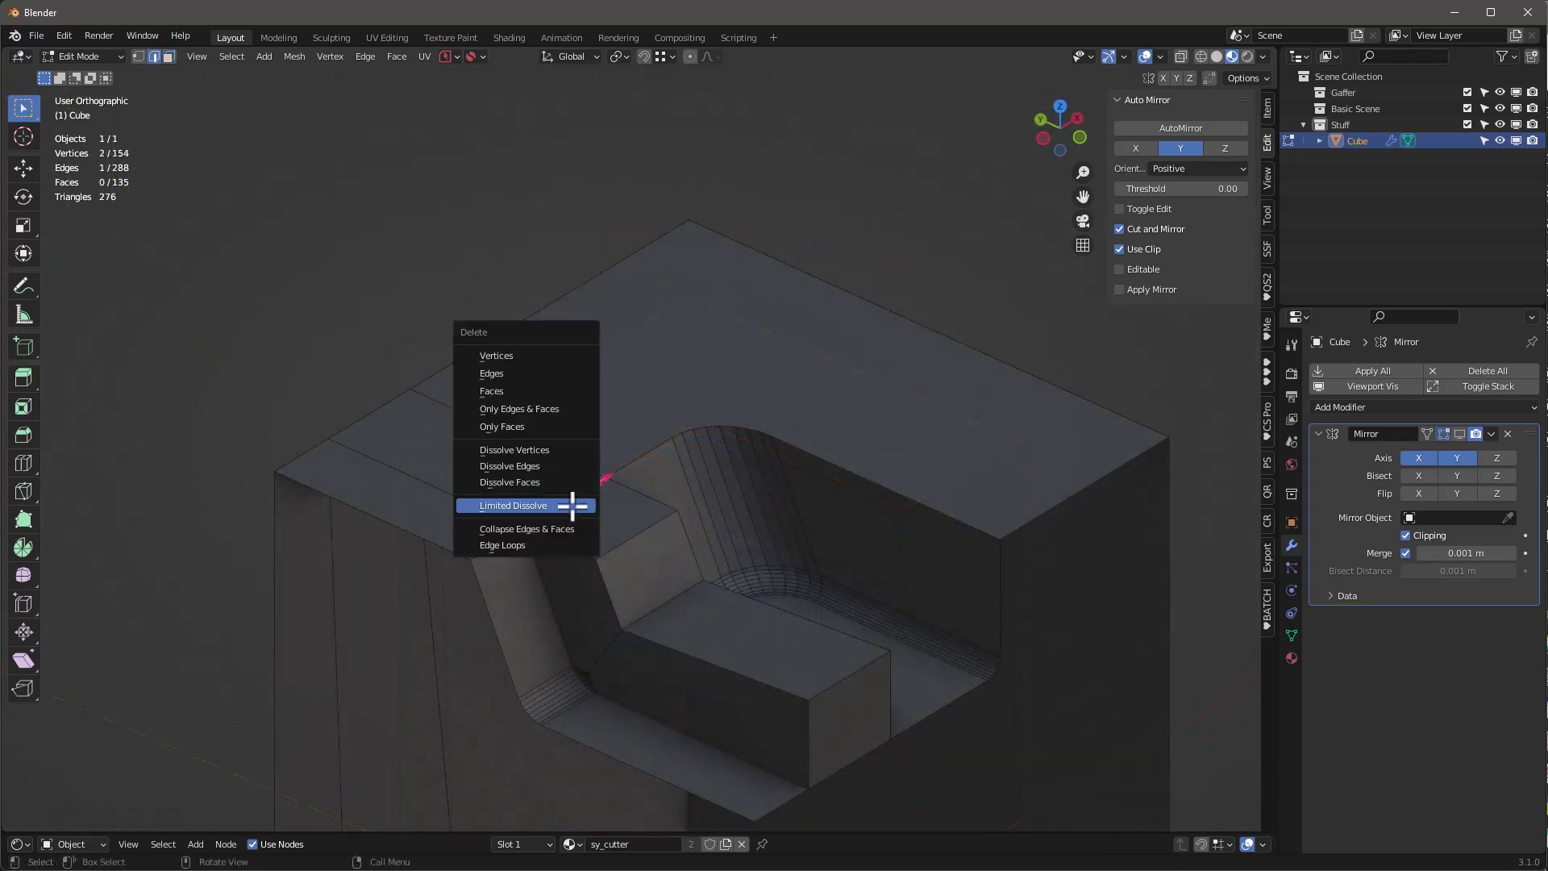
pyautogui.click(564, 508)
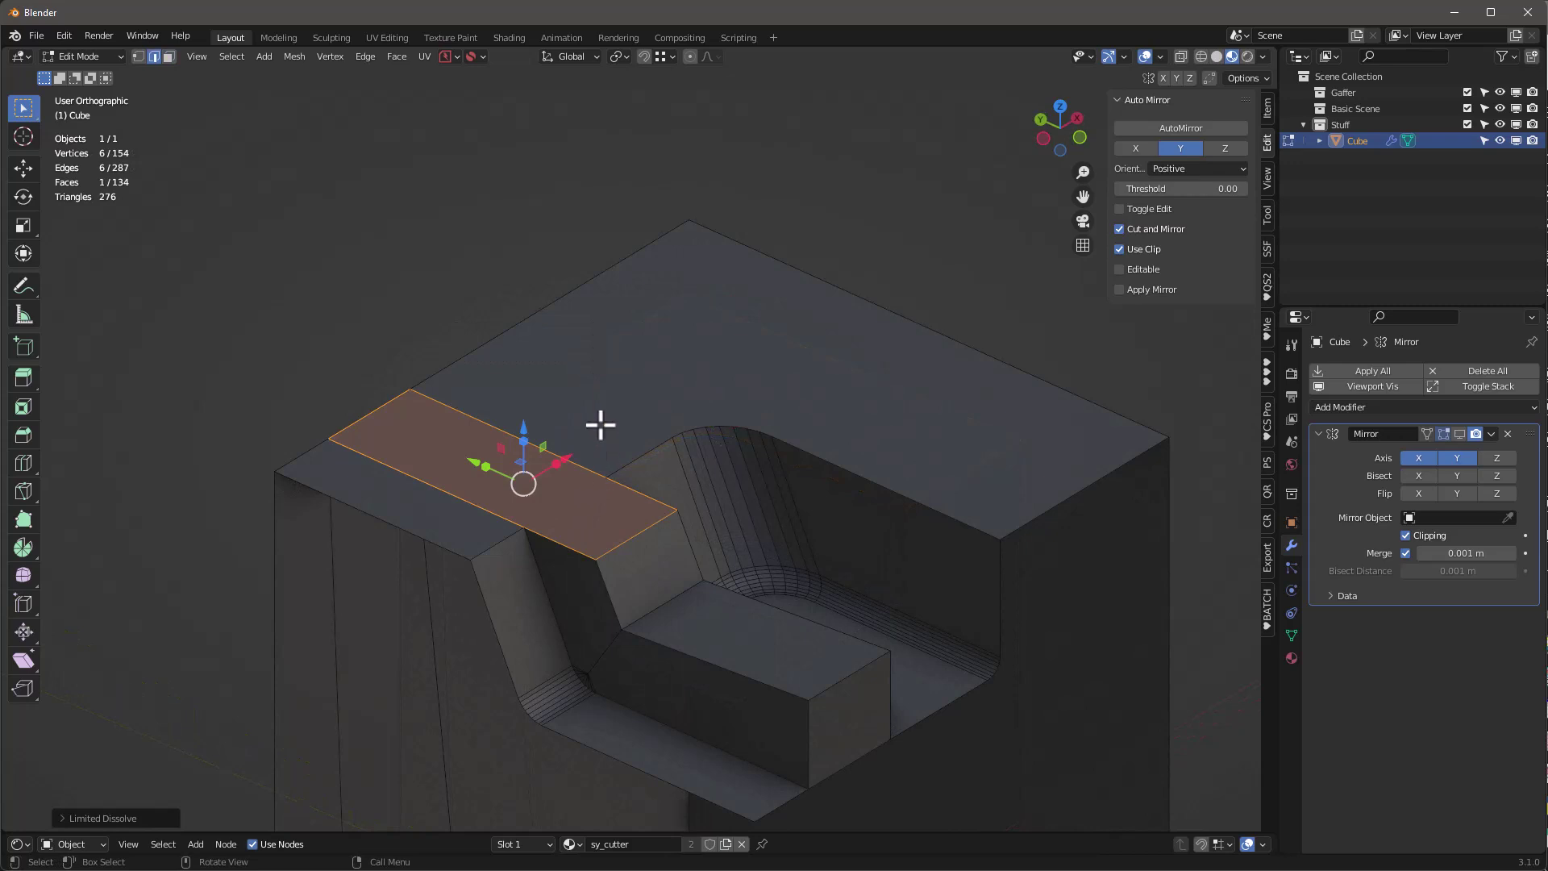
pyautogui.click(620, 461)
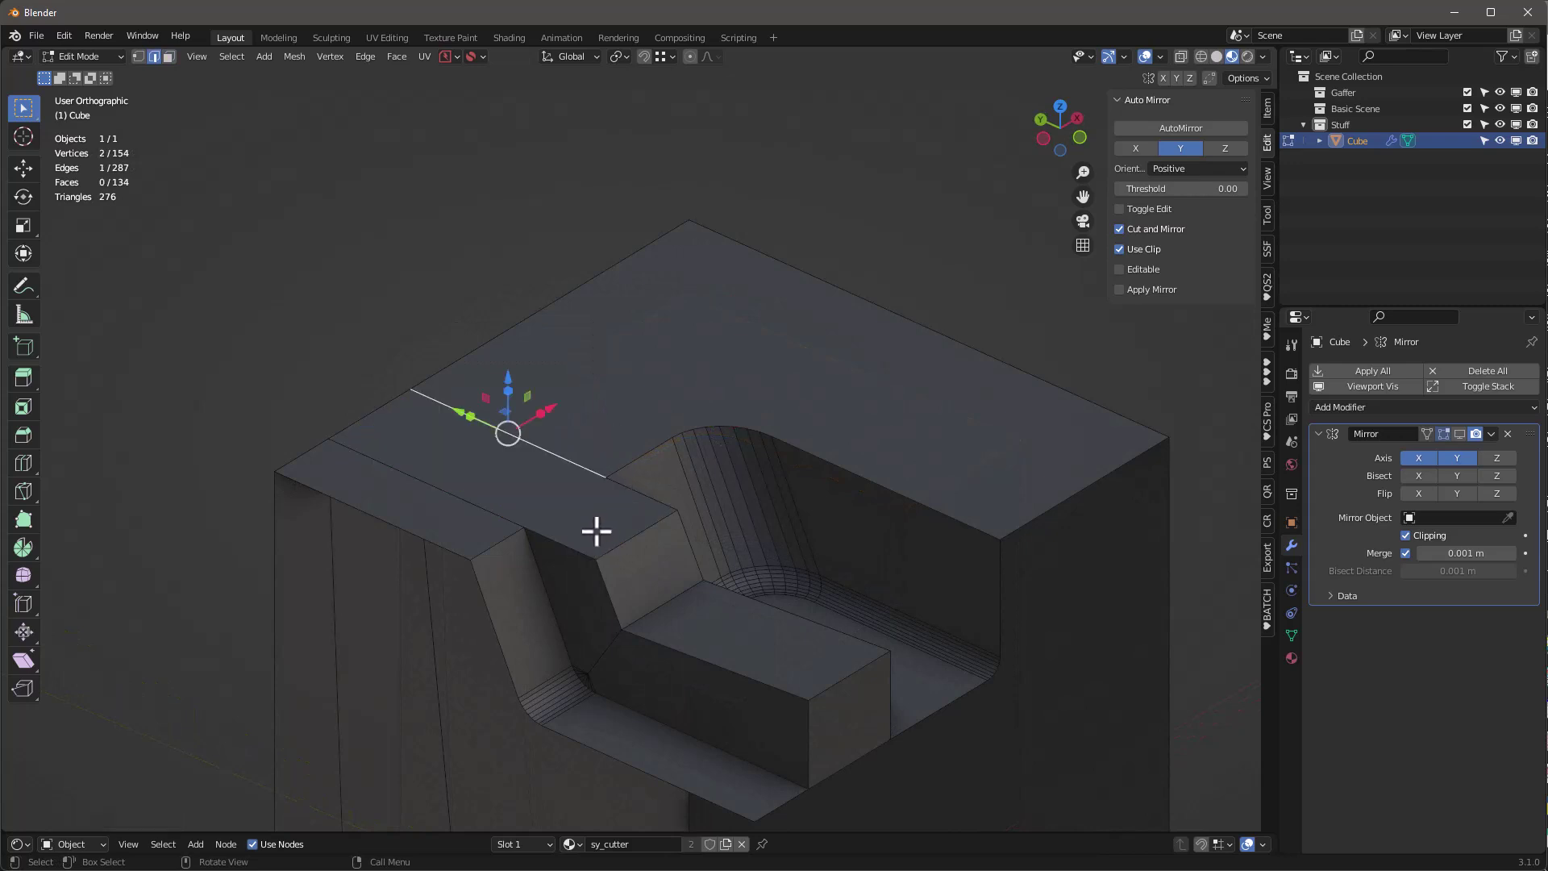
# Bevel the upper edge of the slanted wall beside the mirror plane with one segment and a width of 0.02 m
pyautogui.click(500, 544)
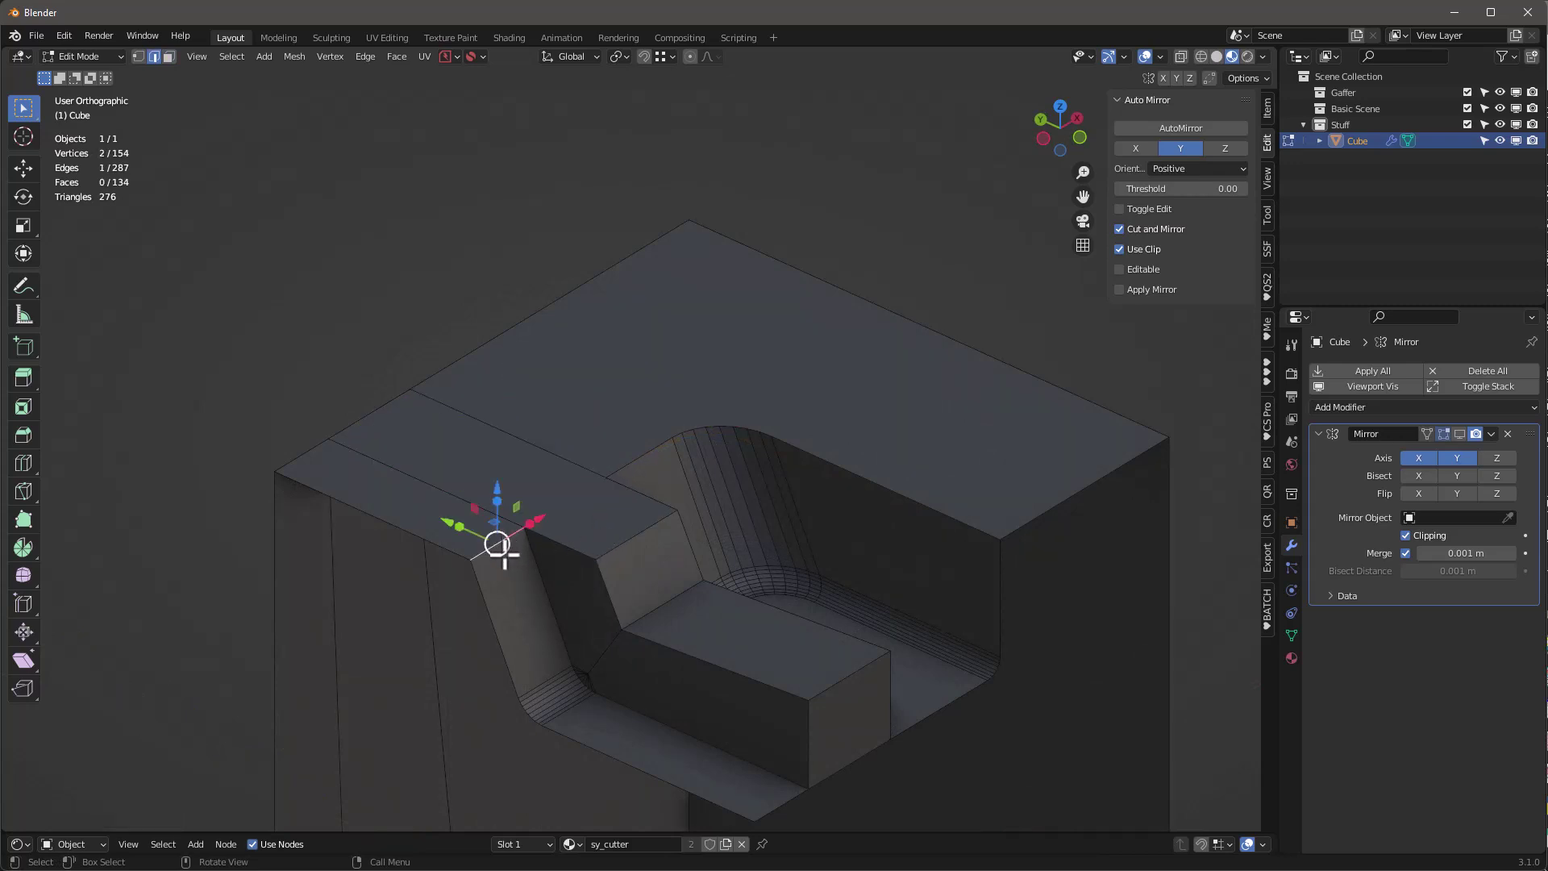
pyautogui.hotkey('ctrl', 'b')
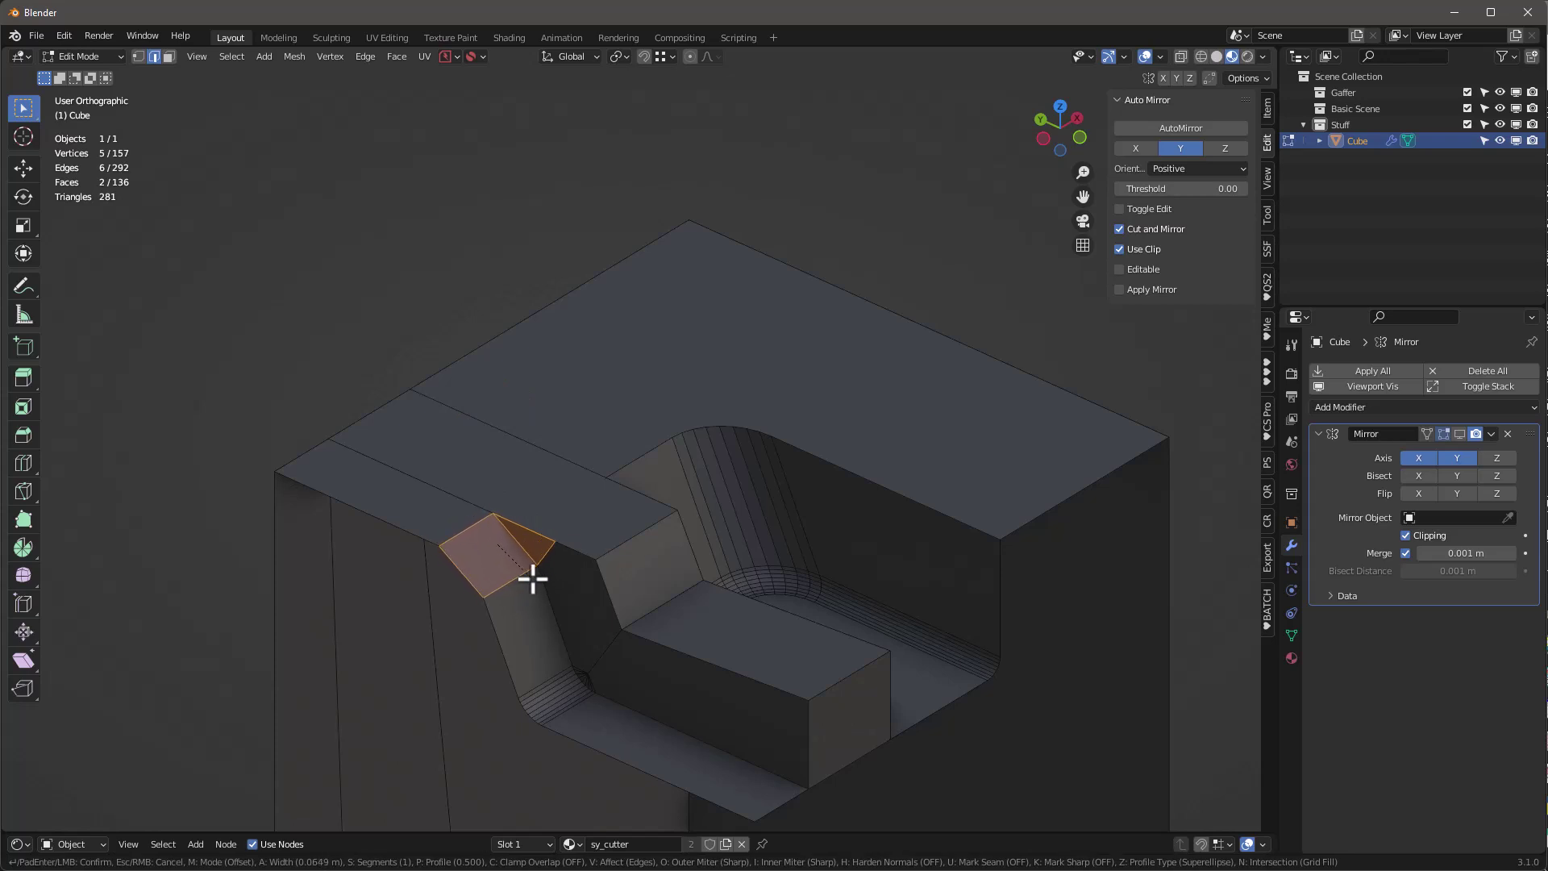
pyautogui.click(520, 567)
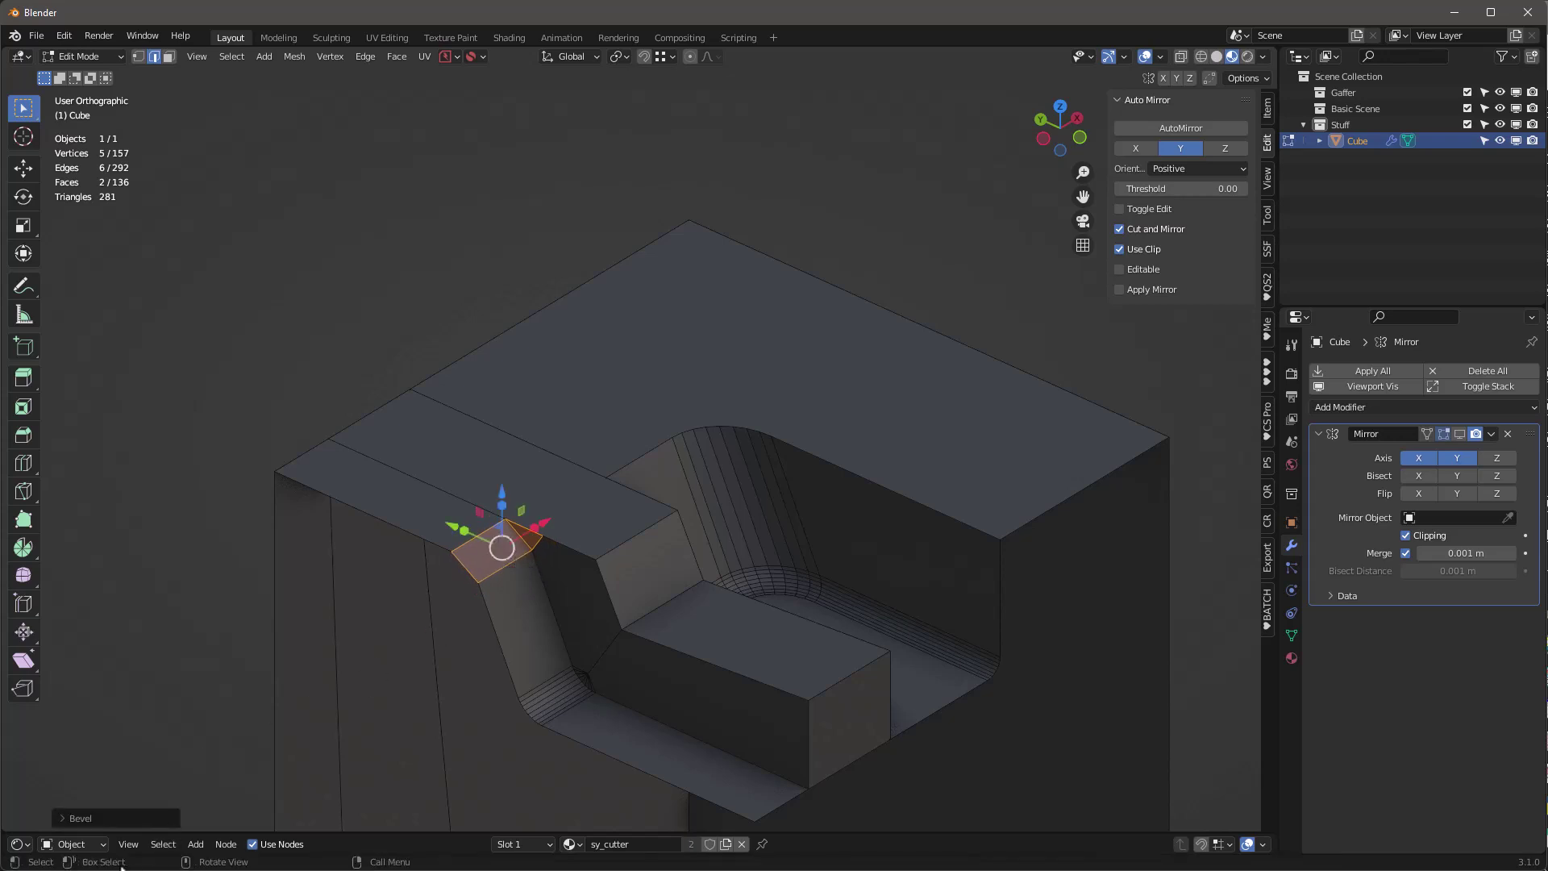
pyautogui.click(65, 824)
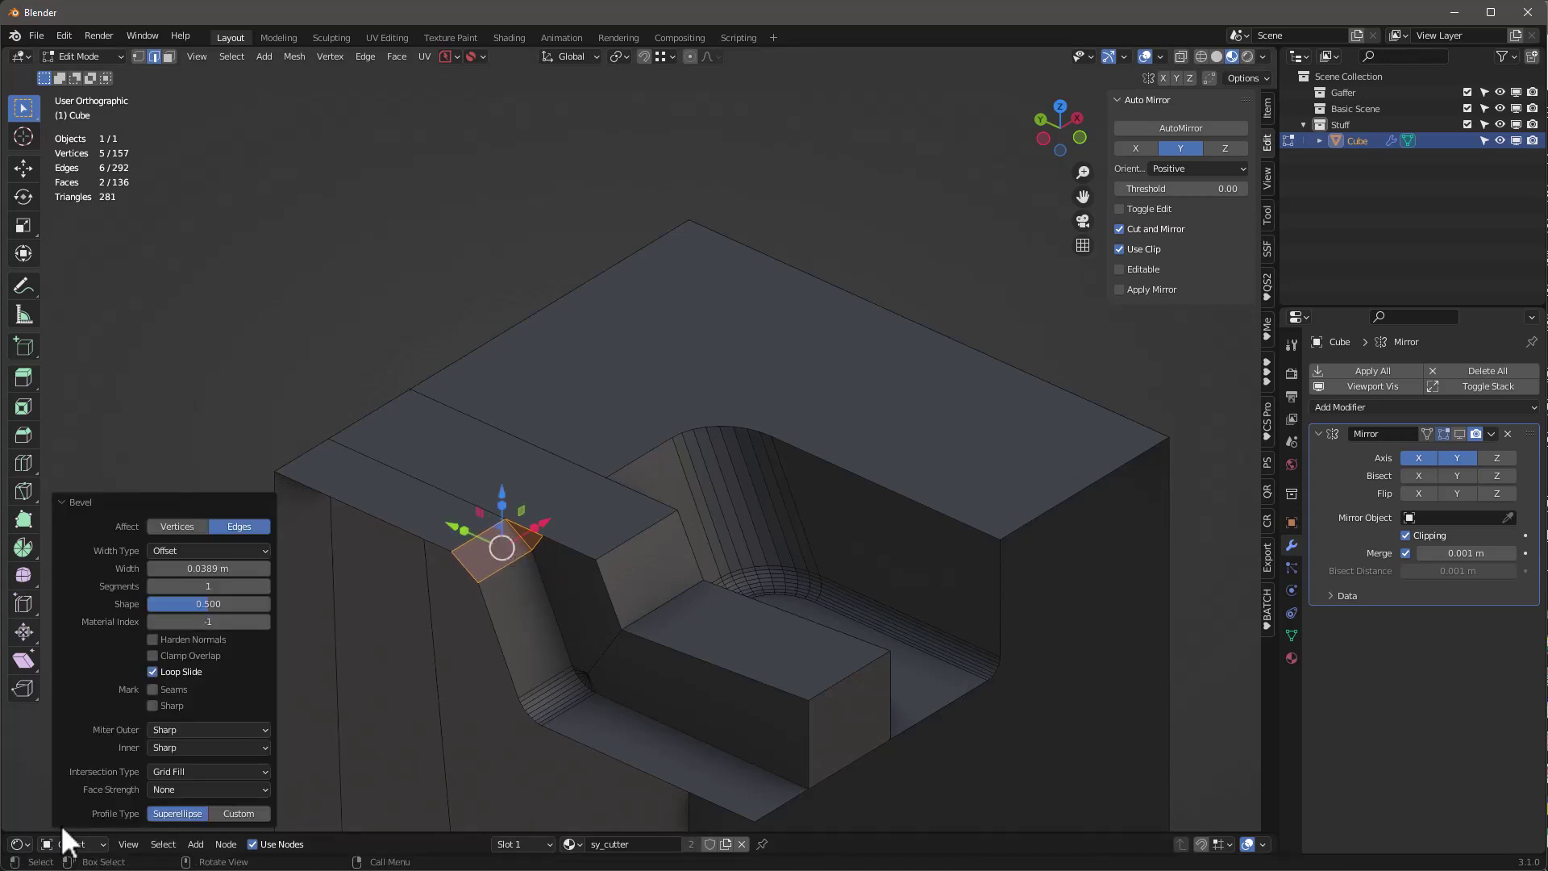
pyautogui.click(209, 569)
pyautogui.write('.02')
pyautogui.press('Return')
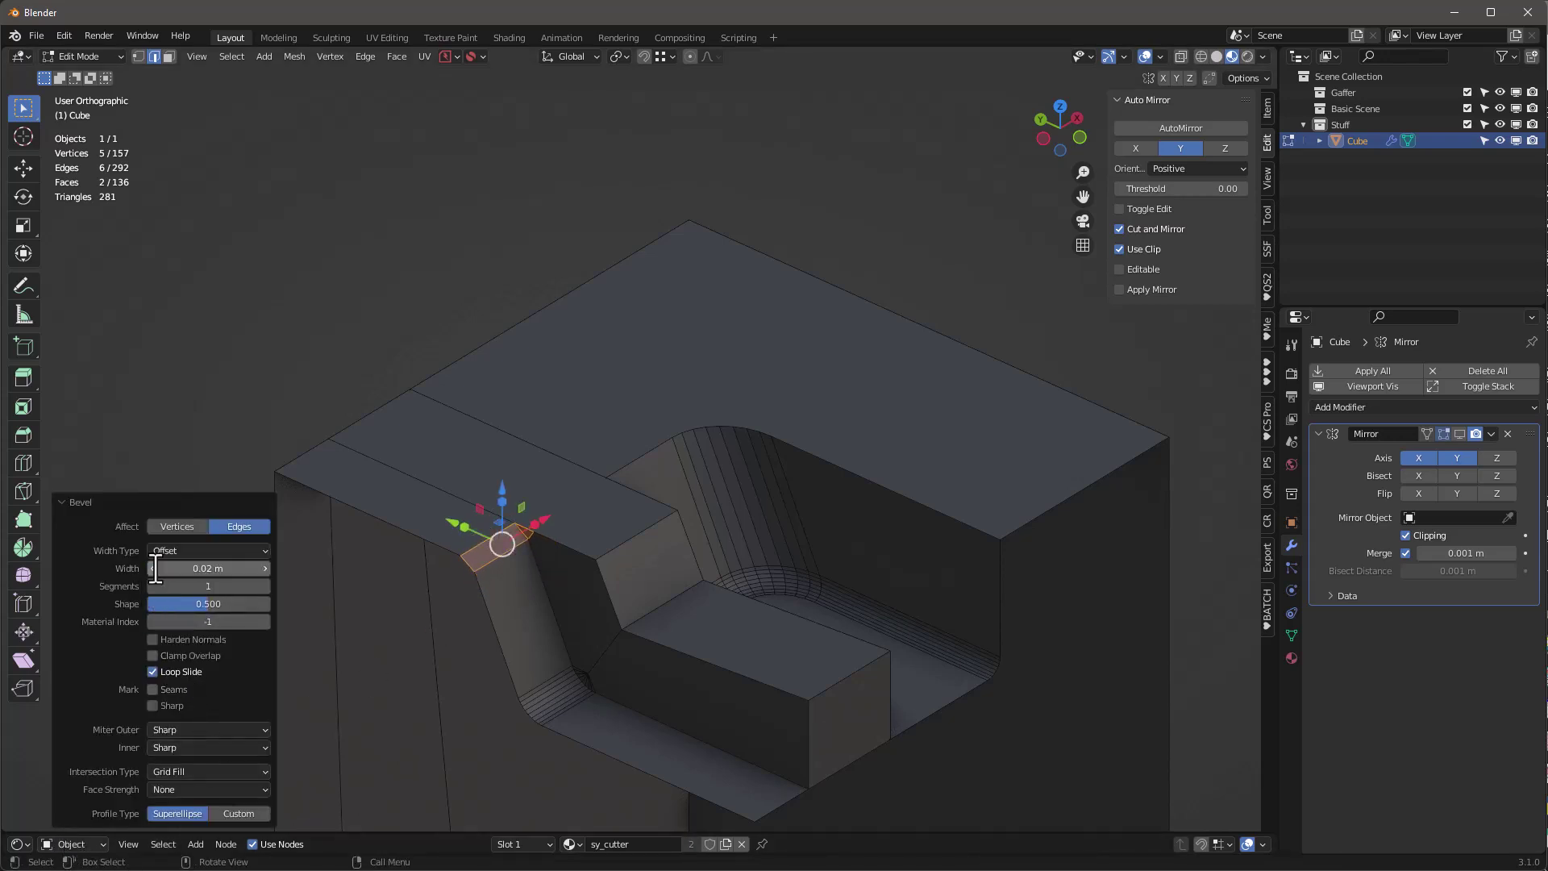
# Bevel the recess's upper rim around the rounded corner and along the straight wall with one segment and a width of 0.02 m
pyautogui.click(595, 530)
pyautogui.moveTo(588, 546); pyautogui.dragTo(507, 582, button='middle')
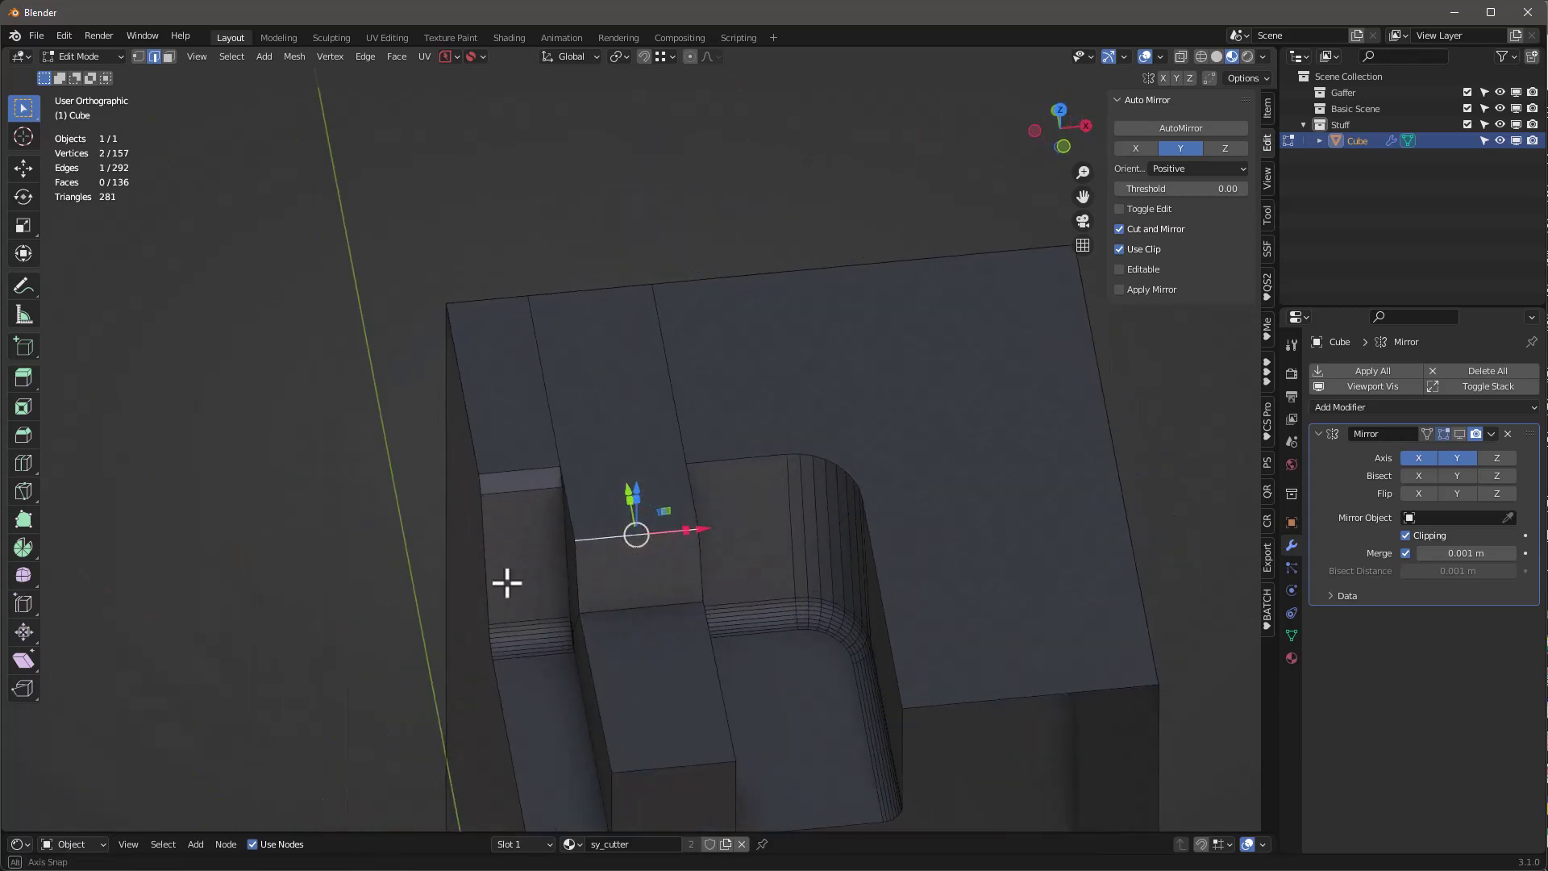
pyautogui.click(720, 460)
pyautogui.moveTo(723, 460); pyautogui.dragTo(796, 497, button='middle')
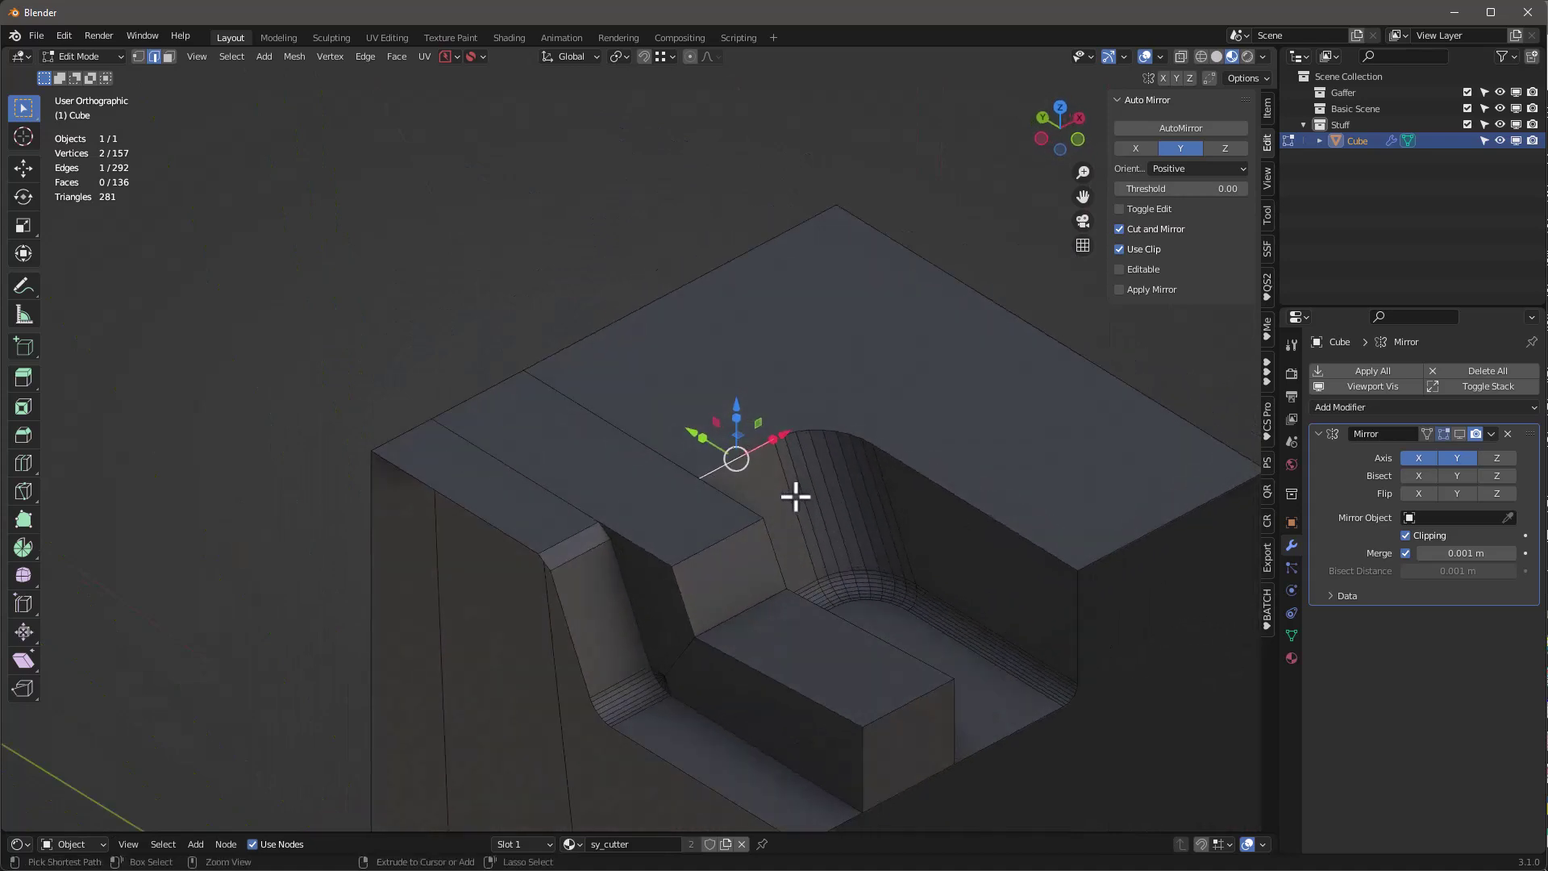
pyautogui.press('c')
pyautogui.moveTo(777, 449)
pyautogui.mouseDown()
pyautogui.moveTo(814, 429)
pyautogui.moveTo(918, 465)
pyautogui.moveTo(896, 515)
pyautogui.moveTo(796, 495)
pyautogui.mouseUp()
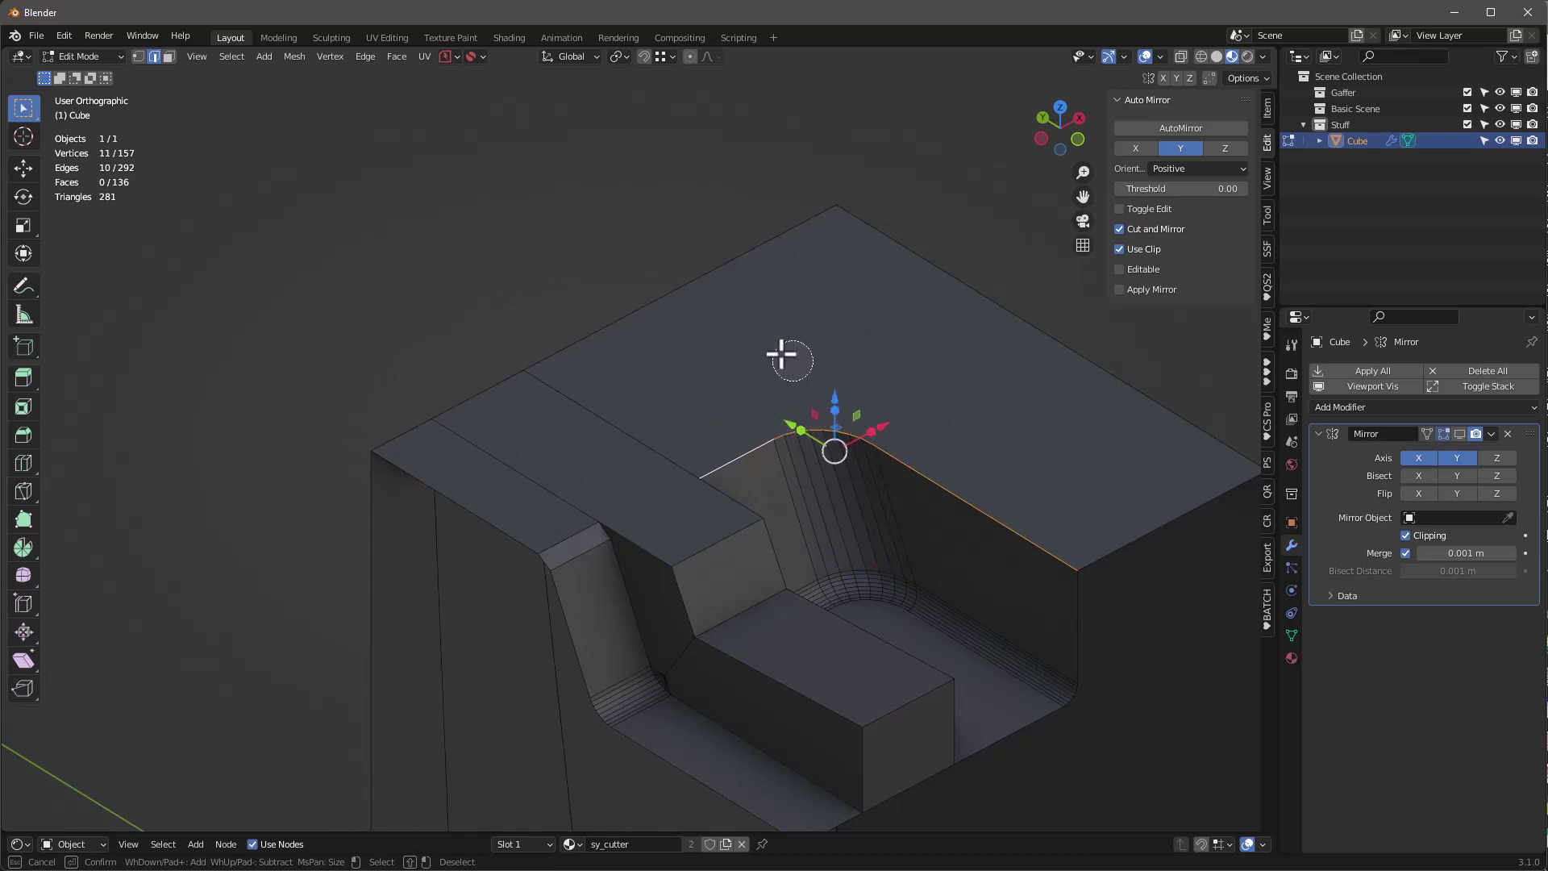
pyautogui.press('Escape')
pyautogui.hotkey('ctrl', 'b')
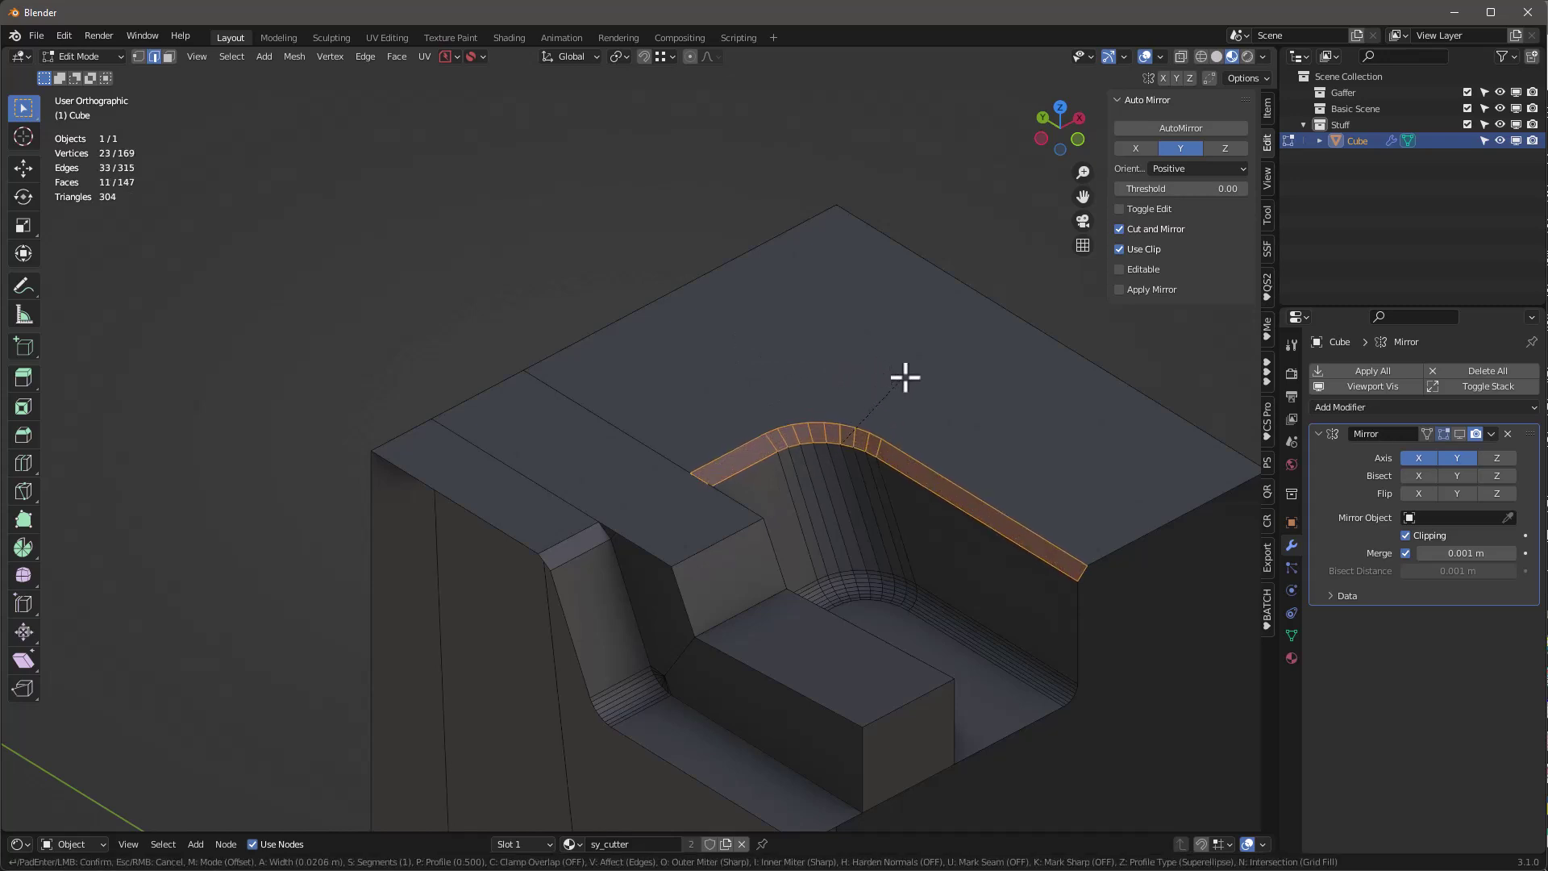
pyautogui.click(923, 376)
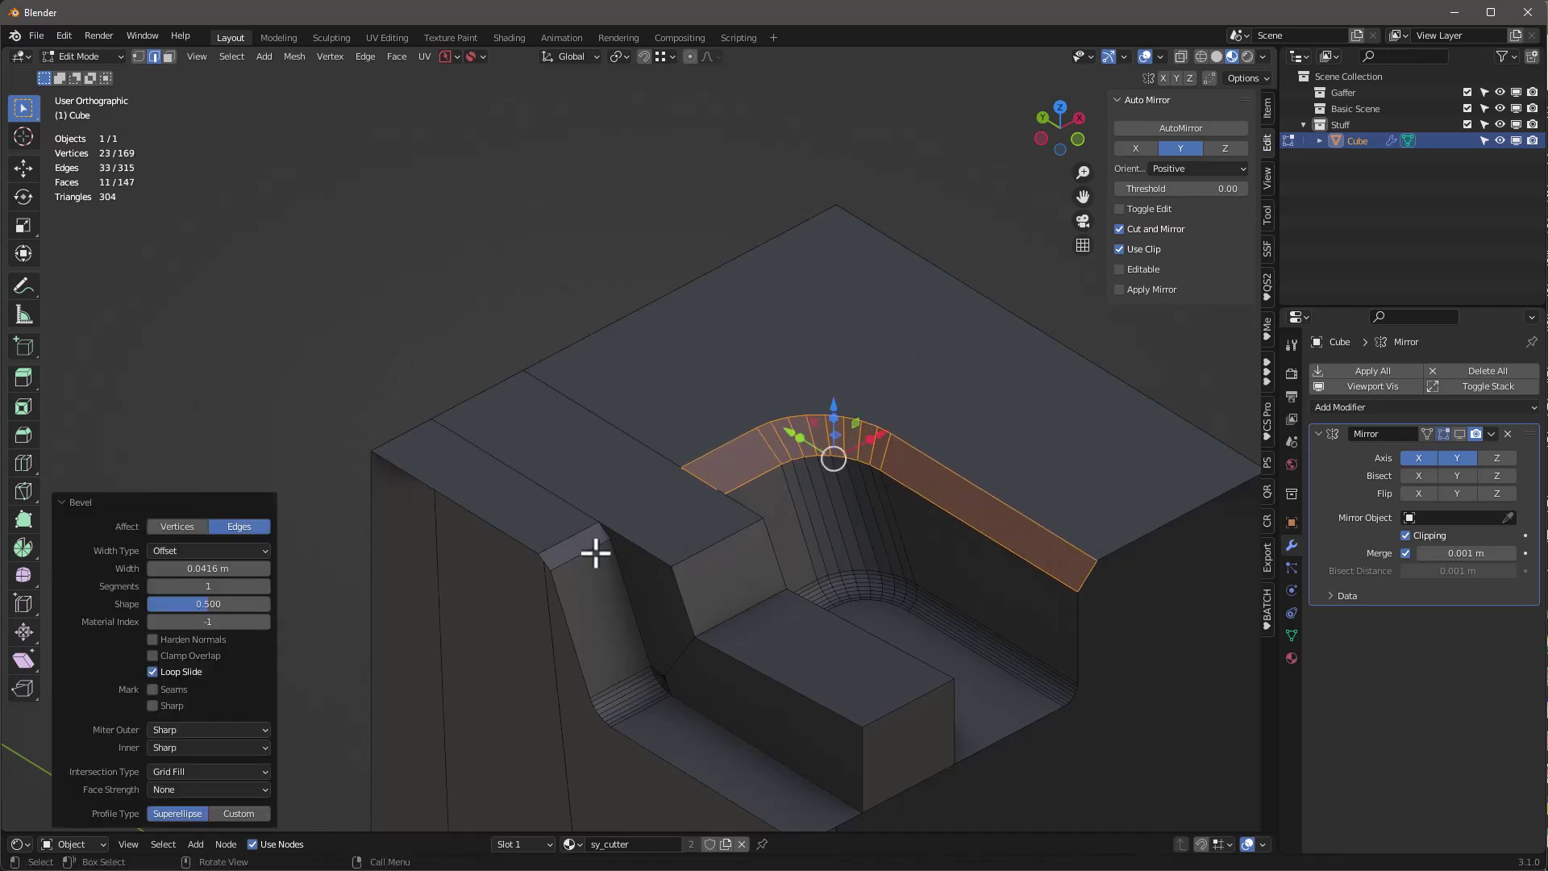
pyautogui.click(210, 568)
pyautogui.write('.02')
pyautogui.press('Return')
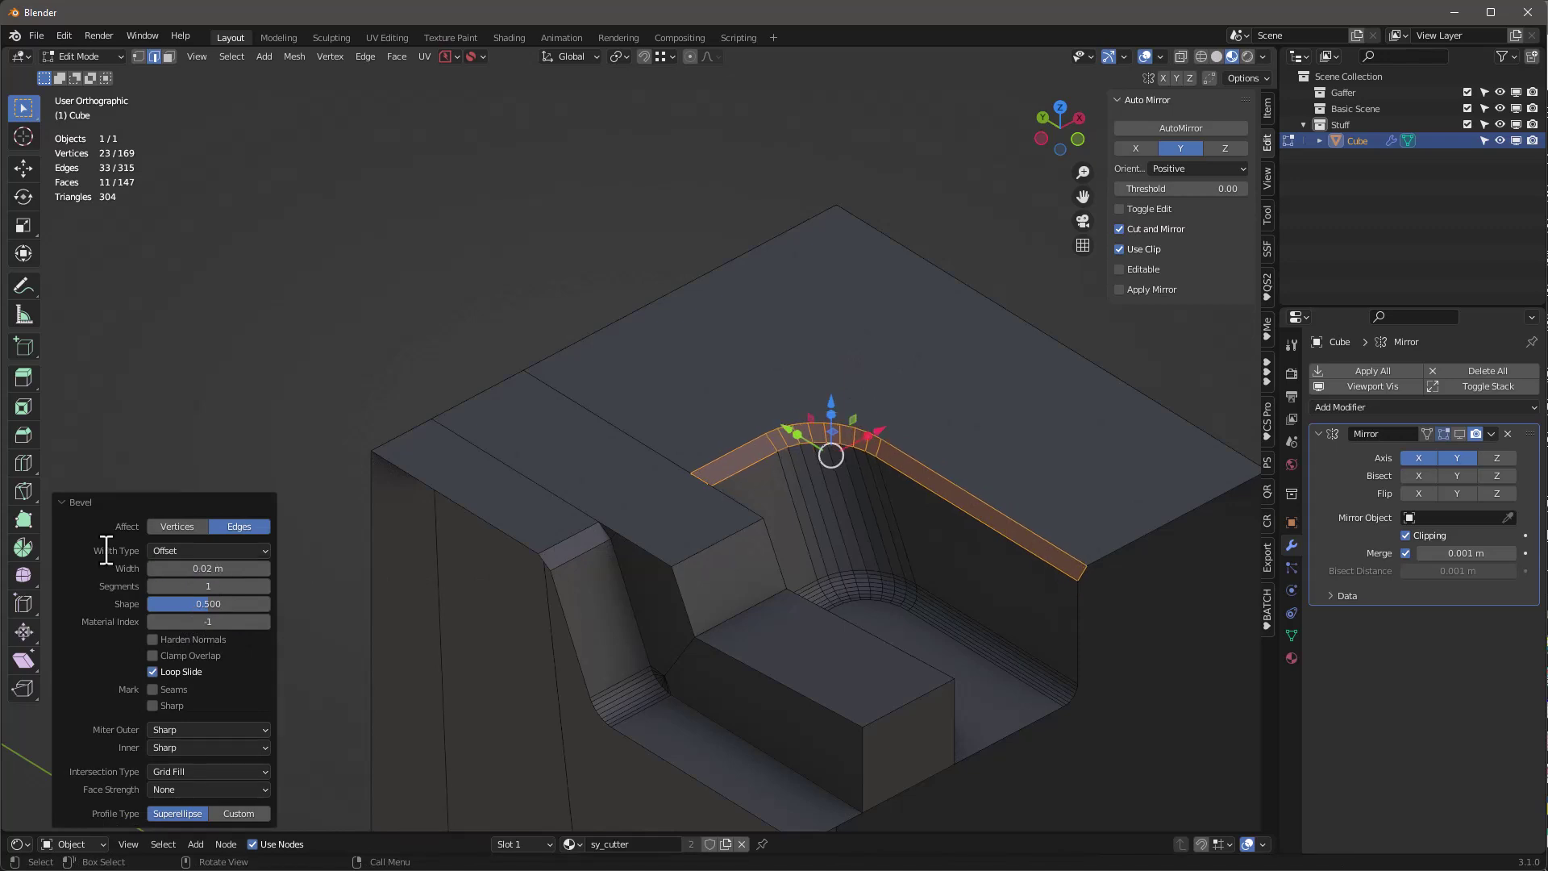
# Bevel the upper and lower cross edges of the strip's slanted step with 8 segments and a width of about 0.039 m
pyautogui.click(750, 400)
pyautogui.moveTo(750, 401); pyautogui.dragTo(771, 480, button='middle')
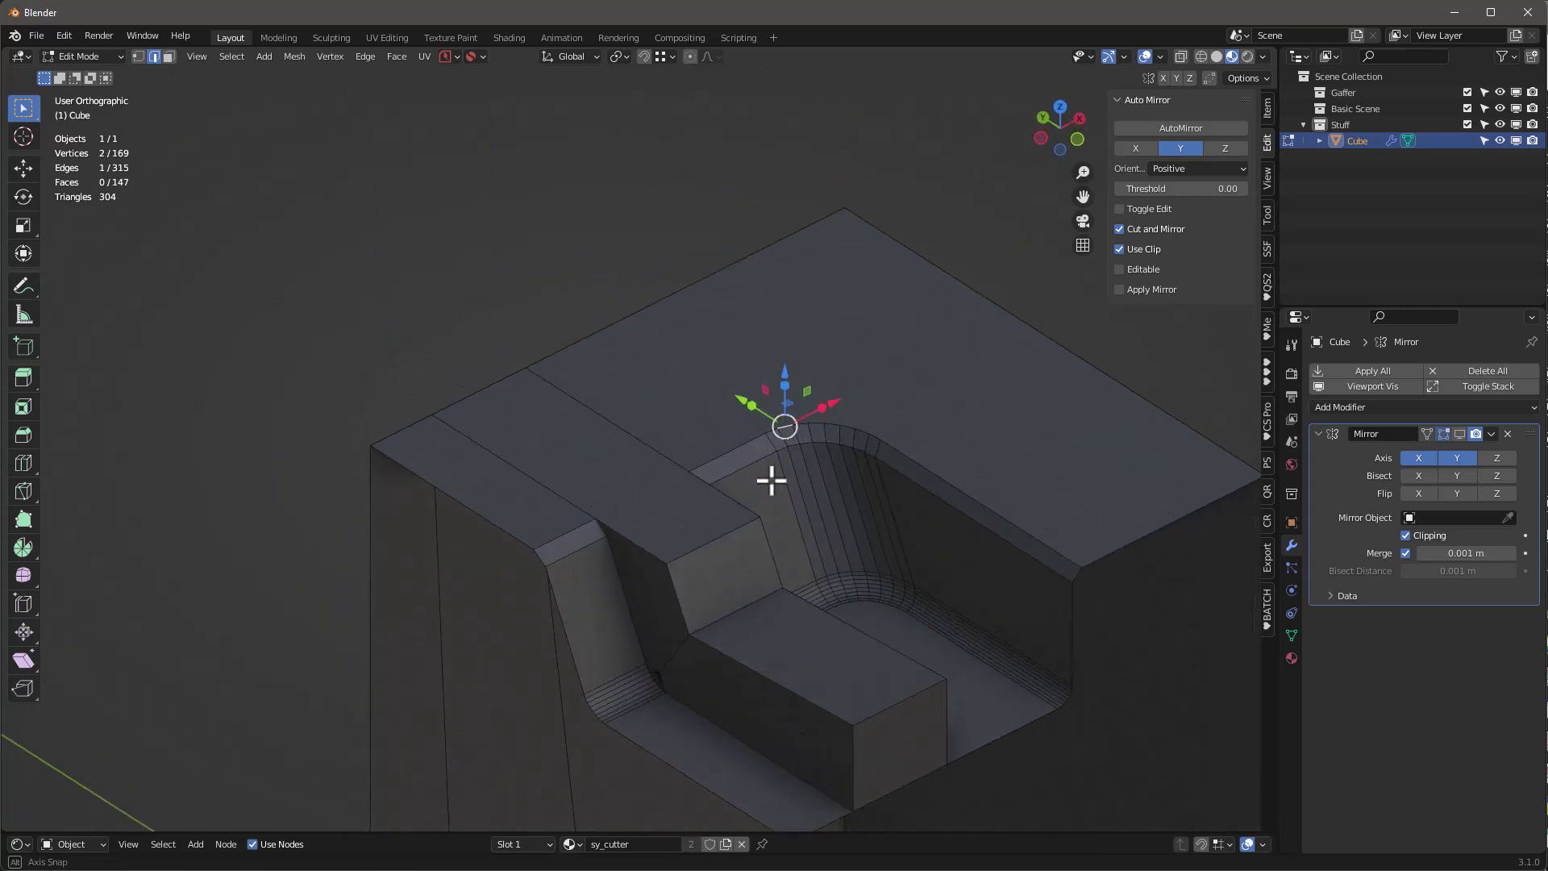
pyautogui.click(742, 612)
pyautogui.keyDown('shift'); pyautogui.click(720, 545); pyautogui.keyUp('shift')
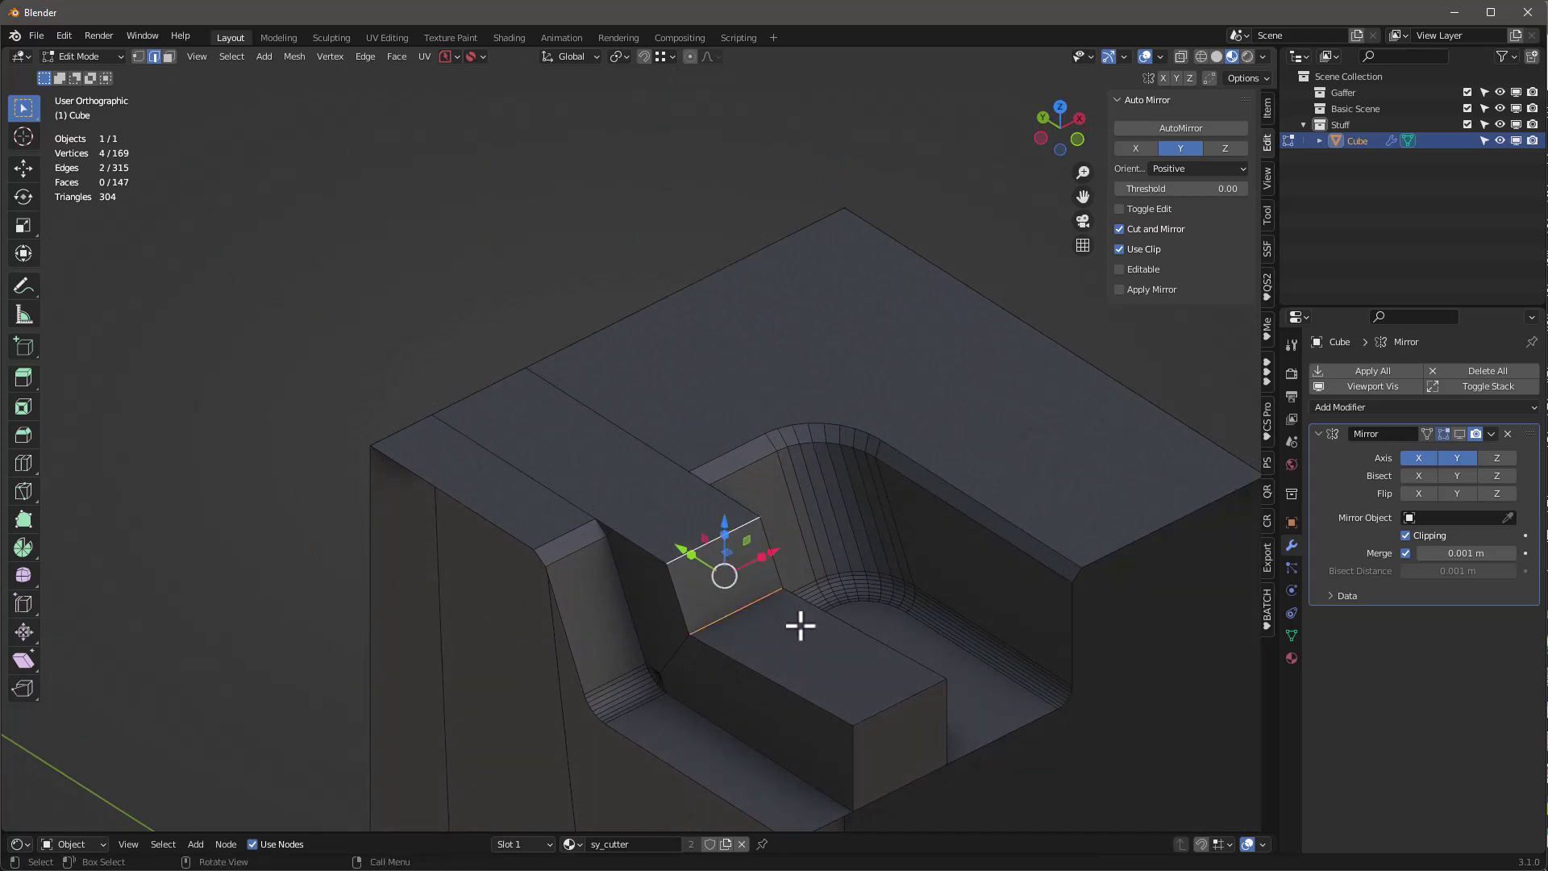
pyautogui.hotkey('ctrl', 'b')
pyautogui.scroll(5, 836, 626)
pyautogui.scroll(2, 836, 626)
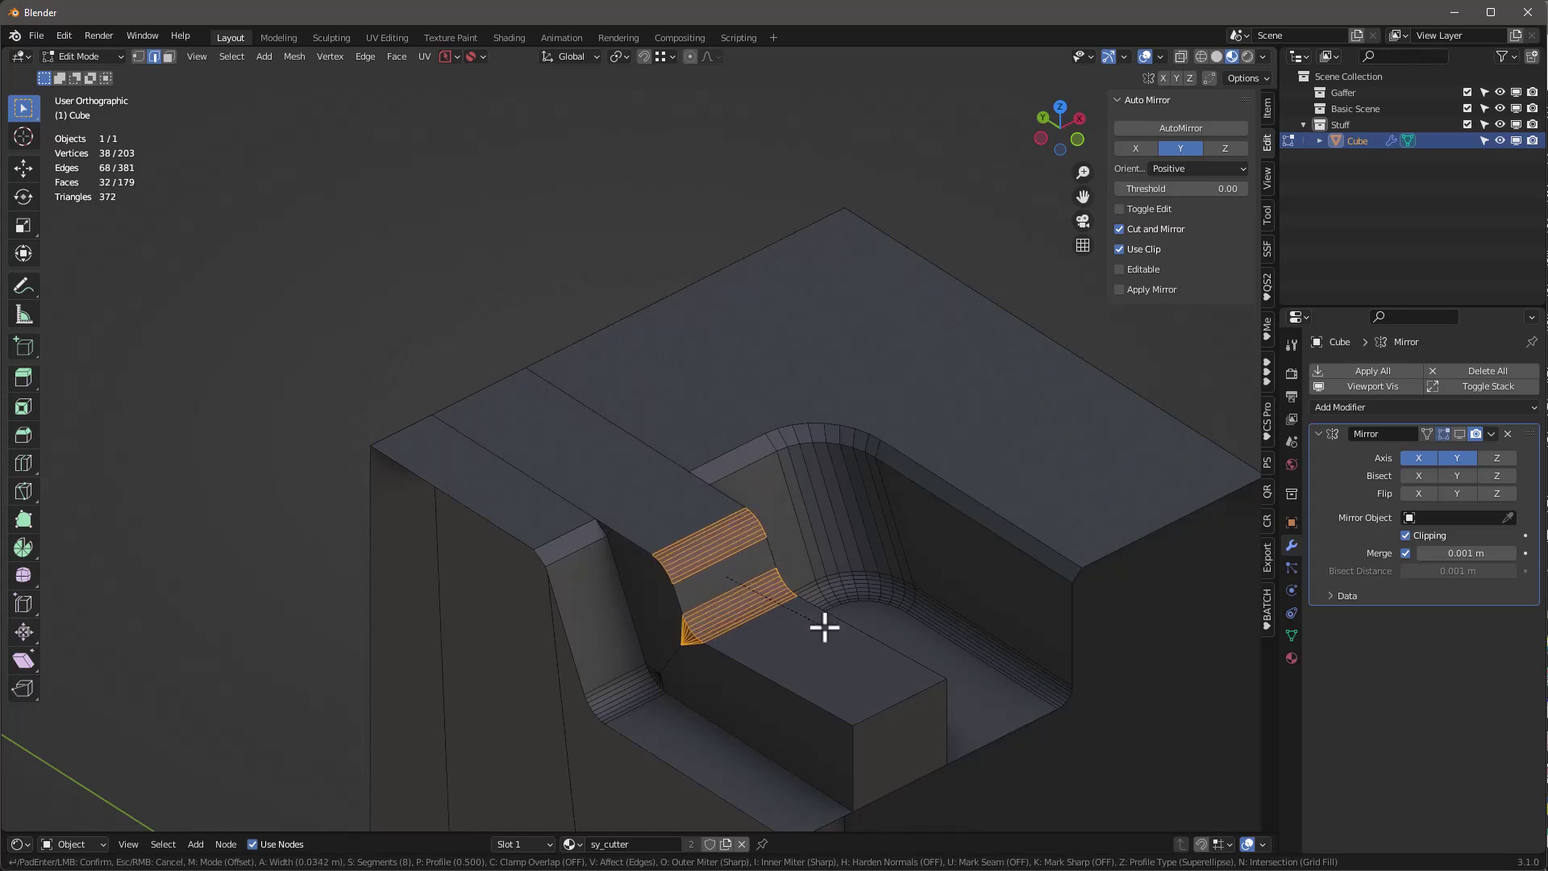
pyautogui.click(826, 632)
pyautogui.scroll(-4, 786, 604)
pyautogui.moveTo(786, 605)
pyautogui.mouseDown(button='middle')
pyautogui.moveTo(677, 667)
pyautogui.moveTo(691, 591)
pyautogui.moveTo(777, 581)
pyautogui.moveTo(799, 626)
pyautogui.mouseUp(button='middle')
pyautogui.scroll(4, 715, 596)
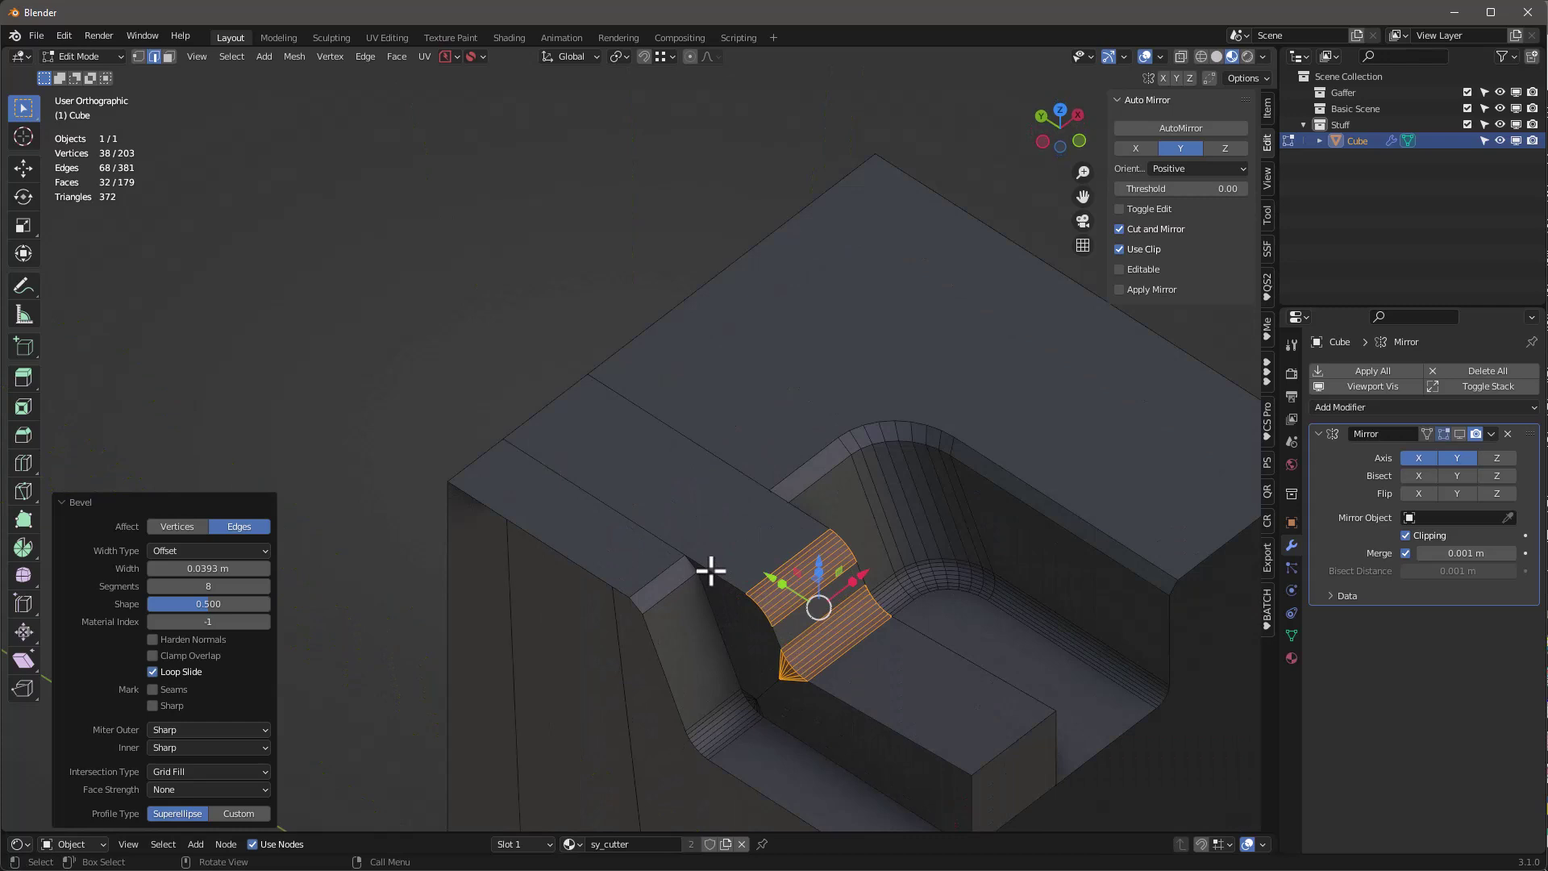
# Bevel the strip's full upper side edge chain facing the narrow slanted wall with one segment and a width of 0.01 m
pyautogui.click(722, 578)
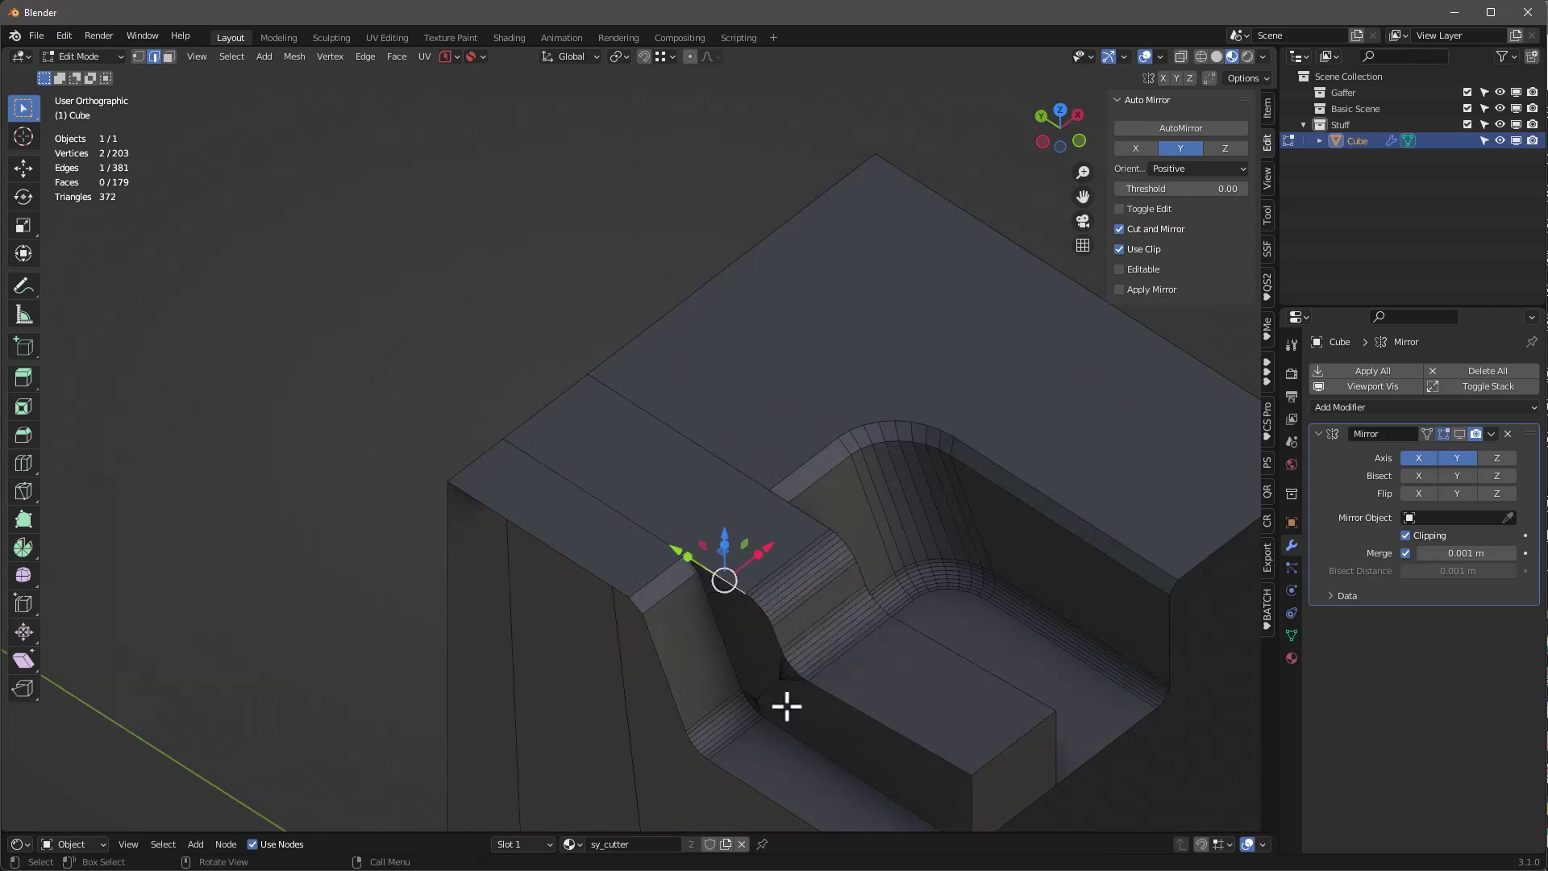
pyautogui.press('c')
pyautogui.moveTo(747, 595); pyautogui.dragTo(821, 682)
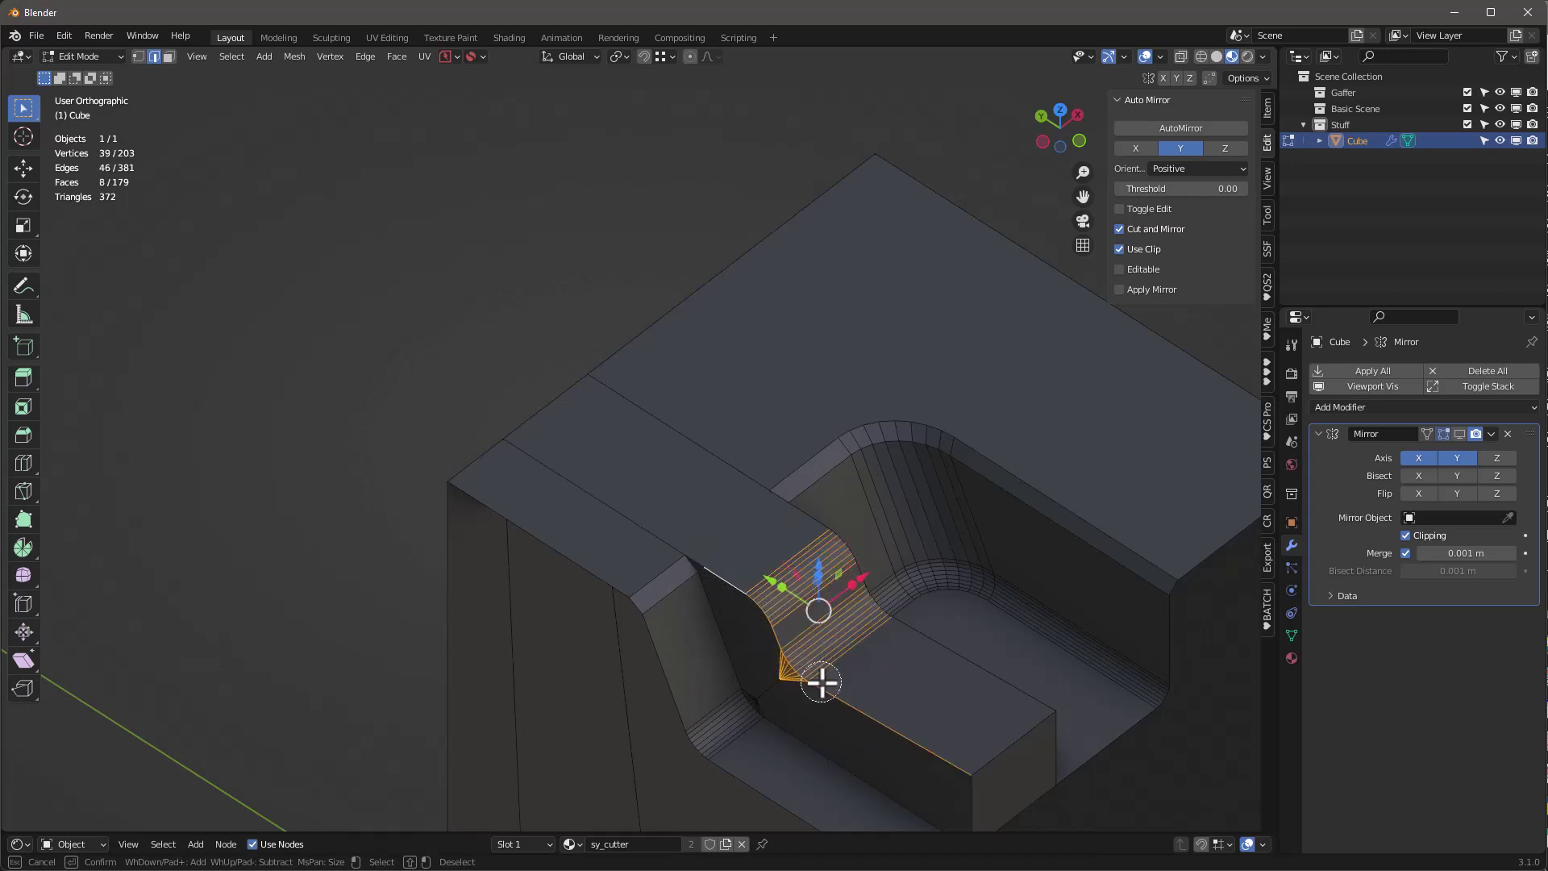
pyautogui.click(713, 558)
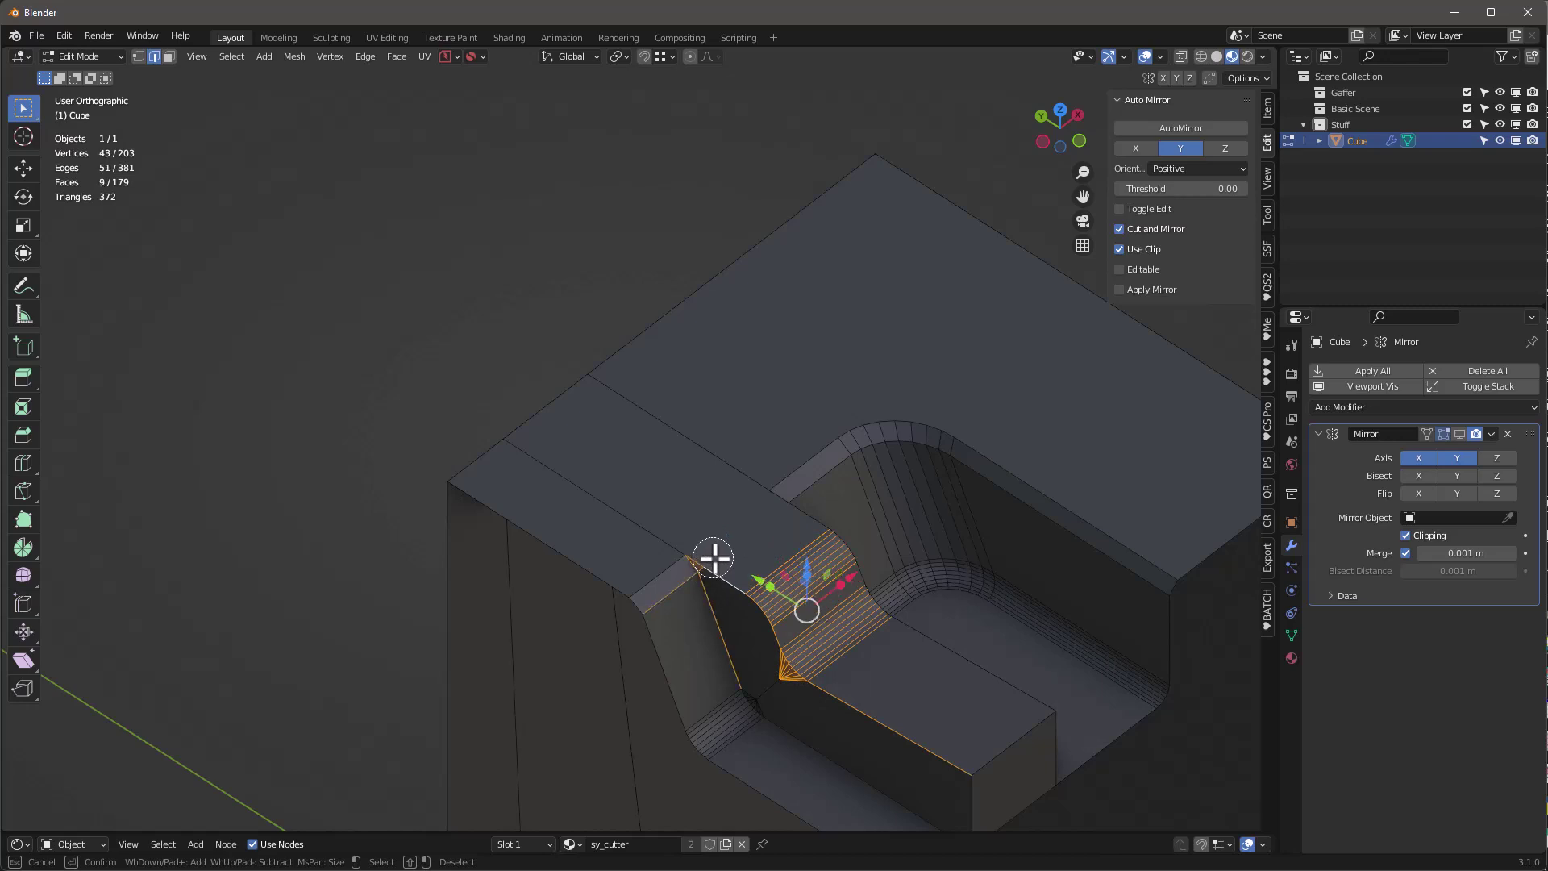
pyautogui.keyDown('shift'); pyautogui.click(678, 588); pyautogui.keyUp('shift')
pyautogui.keyDown('shift'); pyautogui.click(682, 588); pyautogui.keyUp('shift')
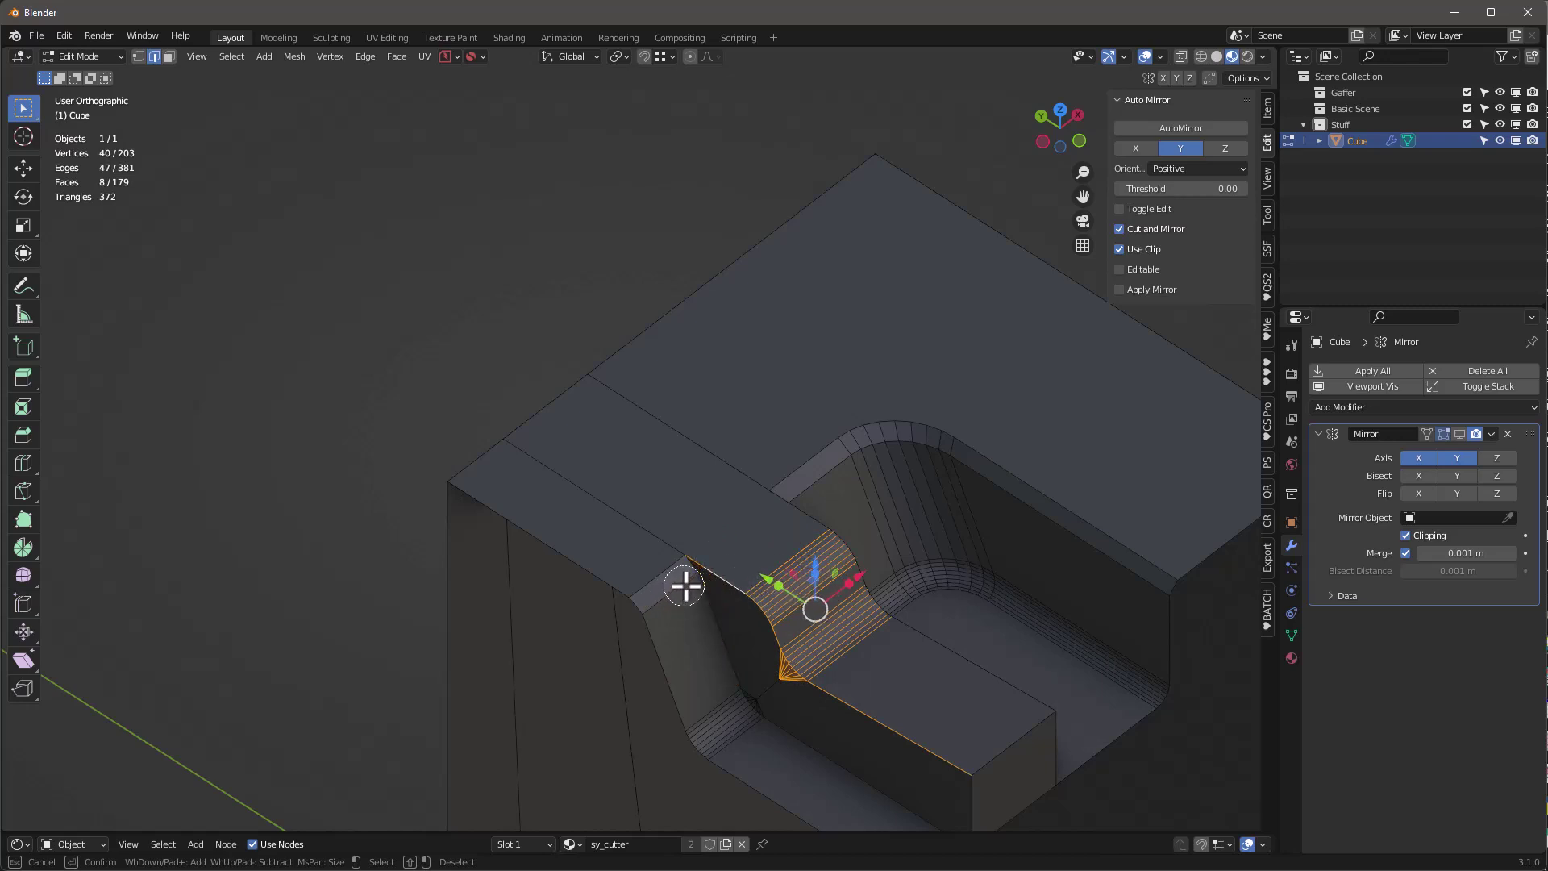
pyautogui.moveTo(774, 560)
pyautogui.keyDown('shift'); pyautogui.mouseDown()
pyautogui.moveTo(865, 663)
pyautogui.moveTo(790, 714)
pyautogui.moveTo(768, 710)
pyautogui.moveTo(767, 687)
pyautogui.moveTo(795, 730)
pyautogui.moveTo(778, 690)
pyautogui.moveTo(777, 712)
pyautogui.moveTo(829, 736)
pyautogui.mouseUp(); pyautogui.keyUp('shift')
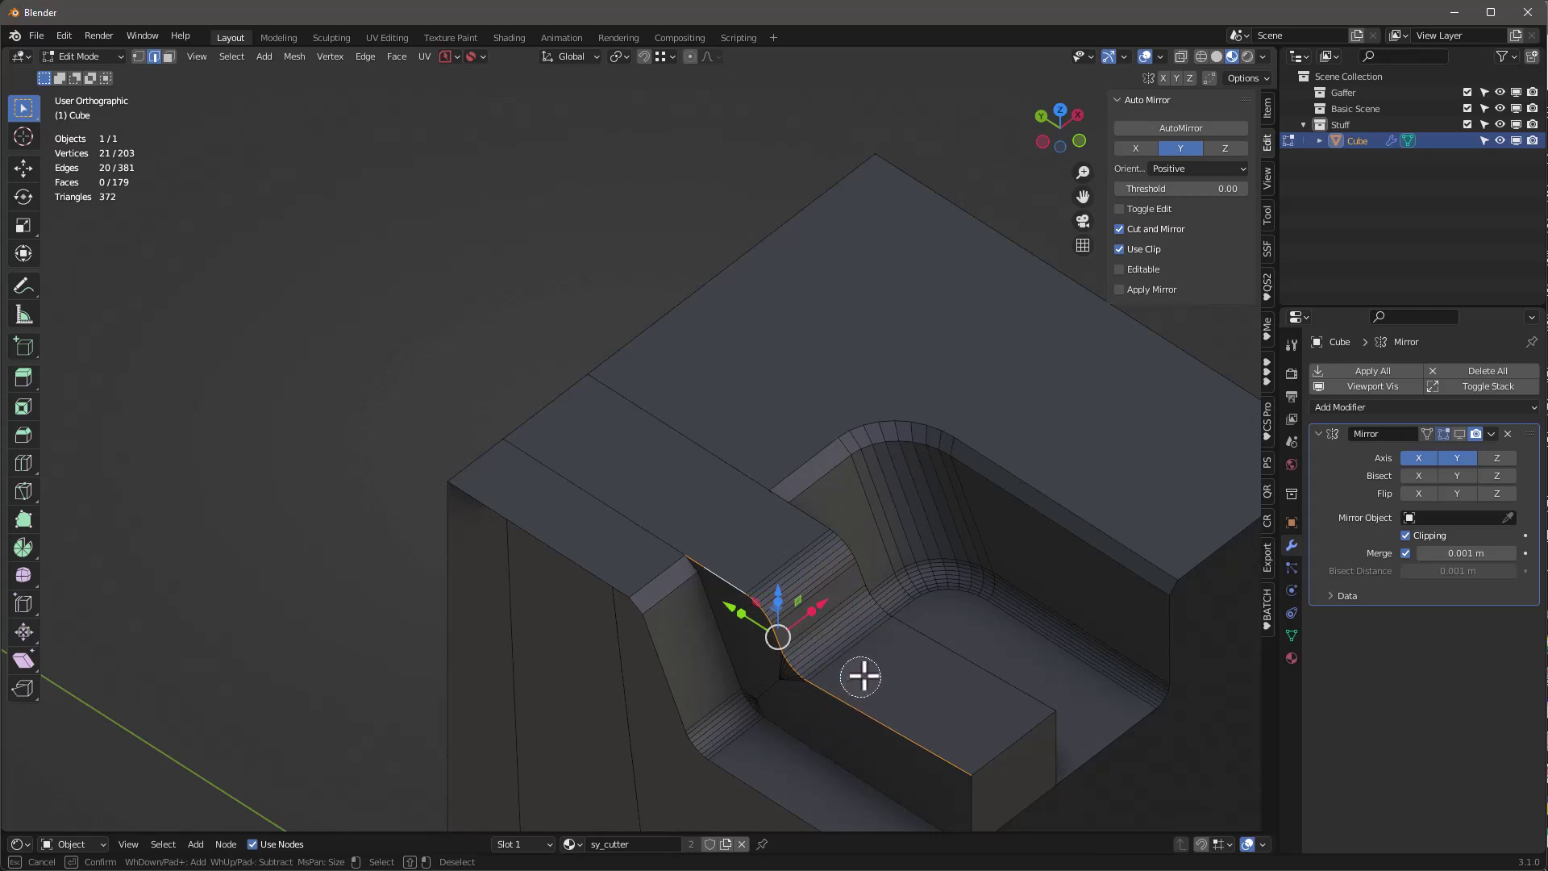
pyautogui.rightClick(903, 674)
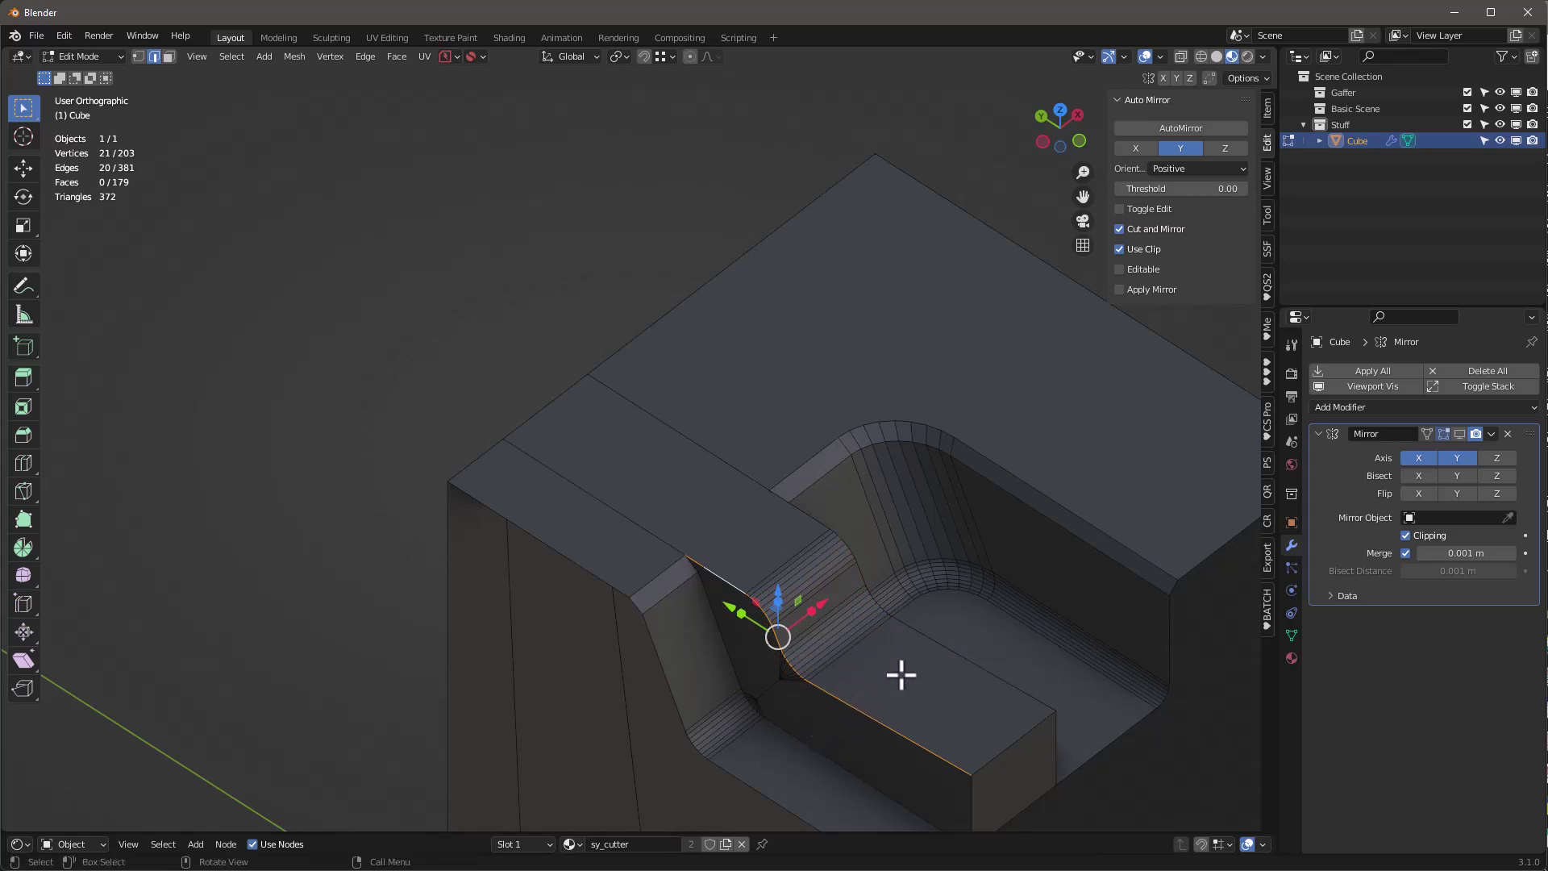
pyautogui.hotkey('ctrl', 'b')
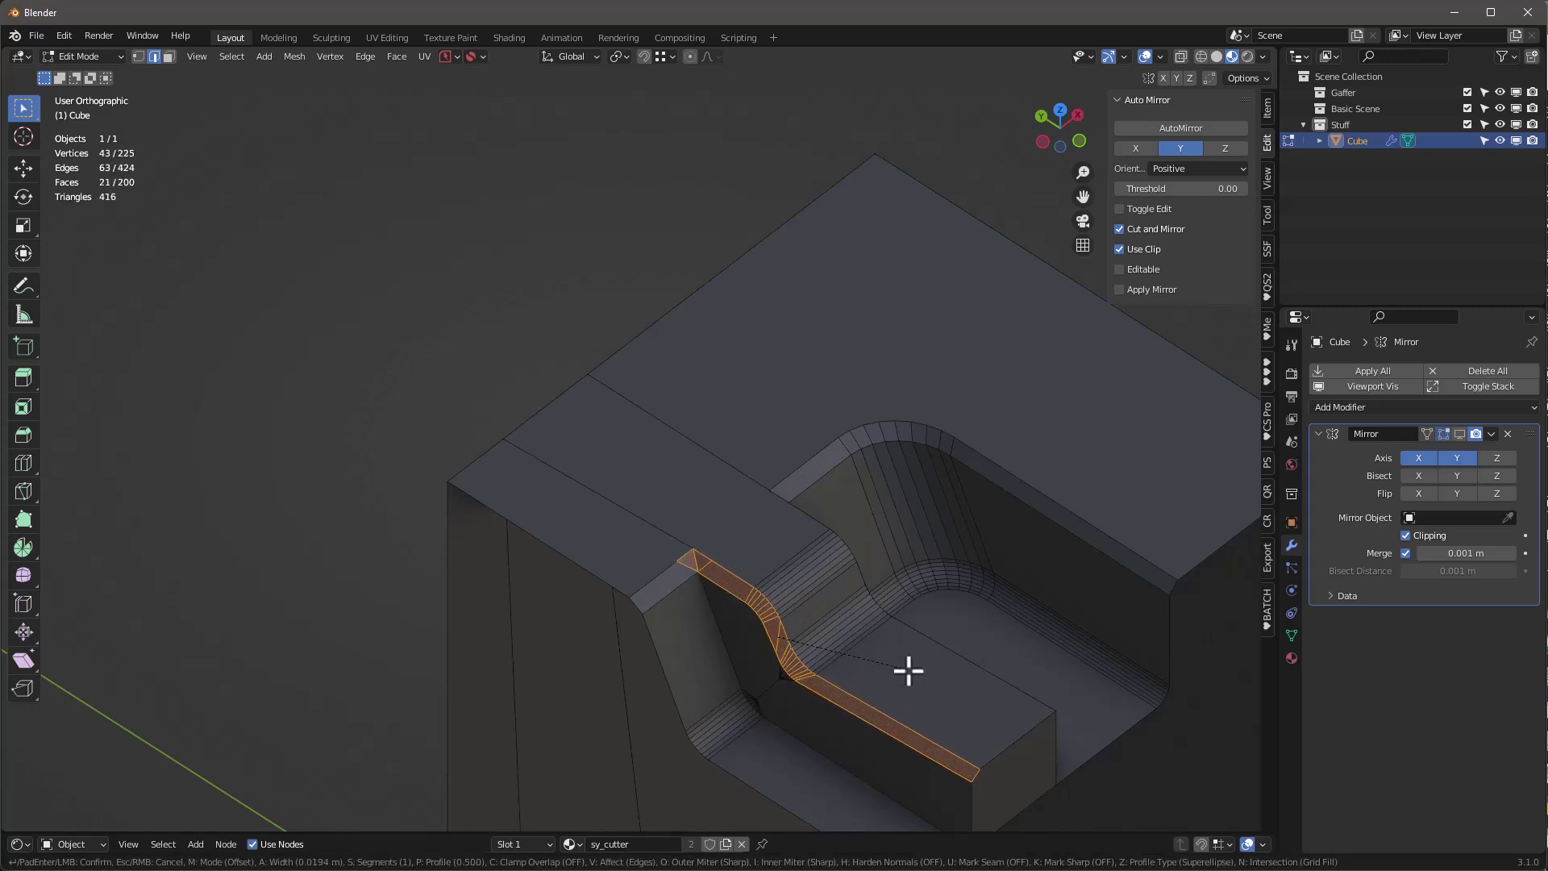
pyautogui.click(909, 671)
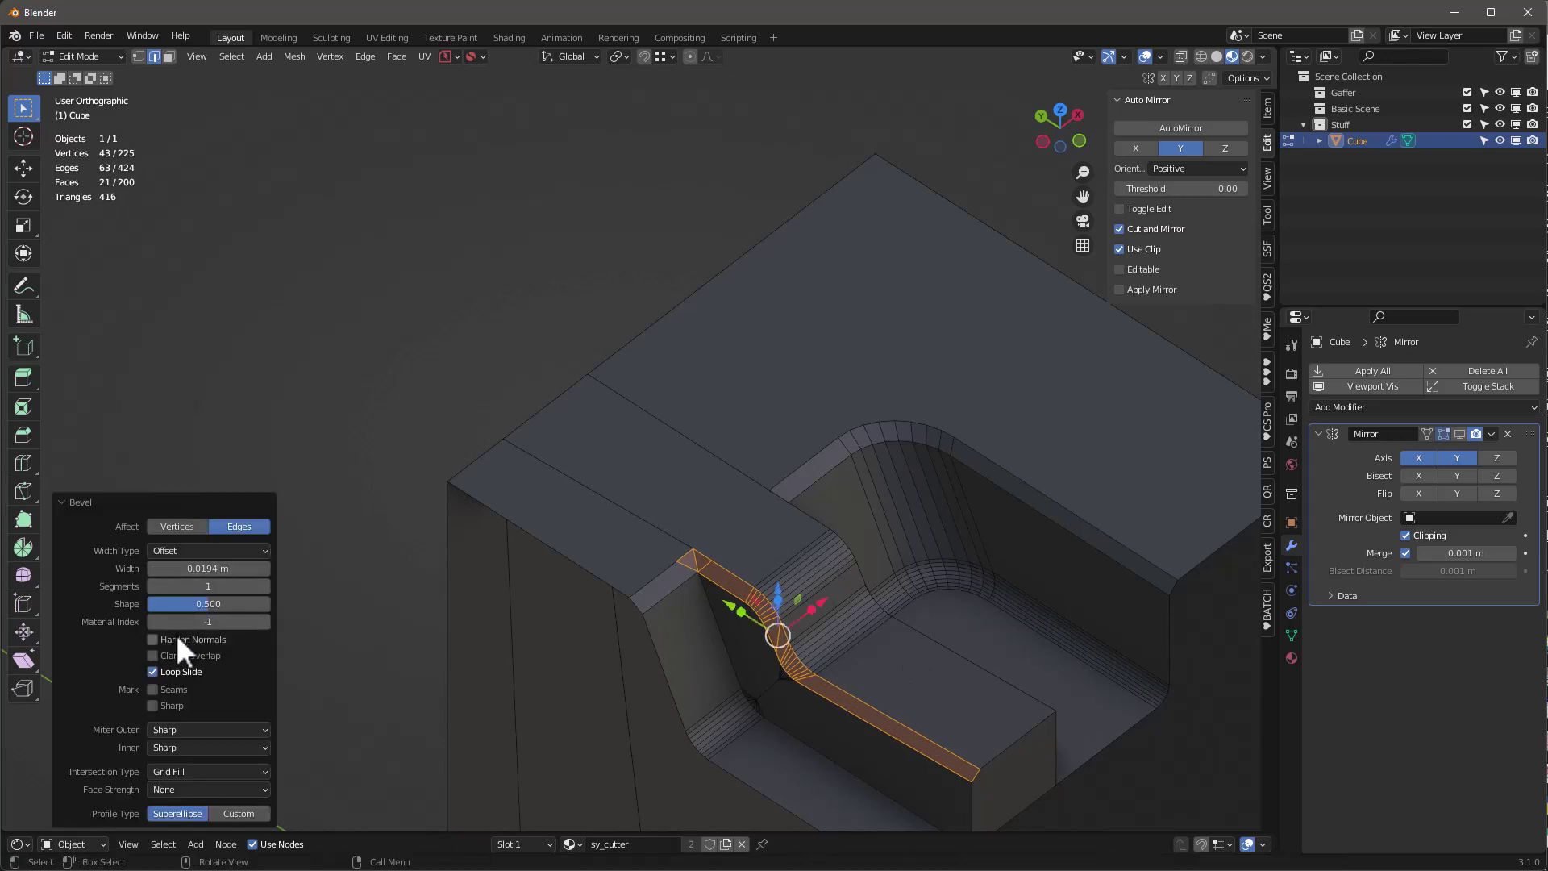
pyautogui.click(208, 569)
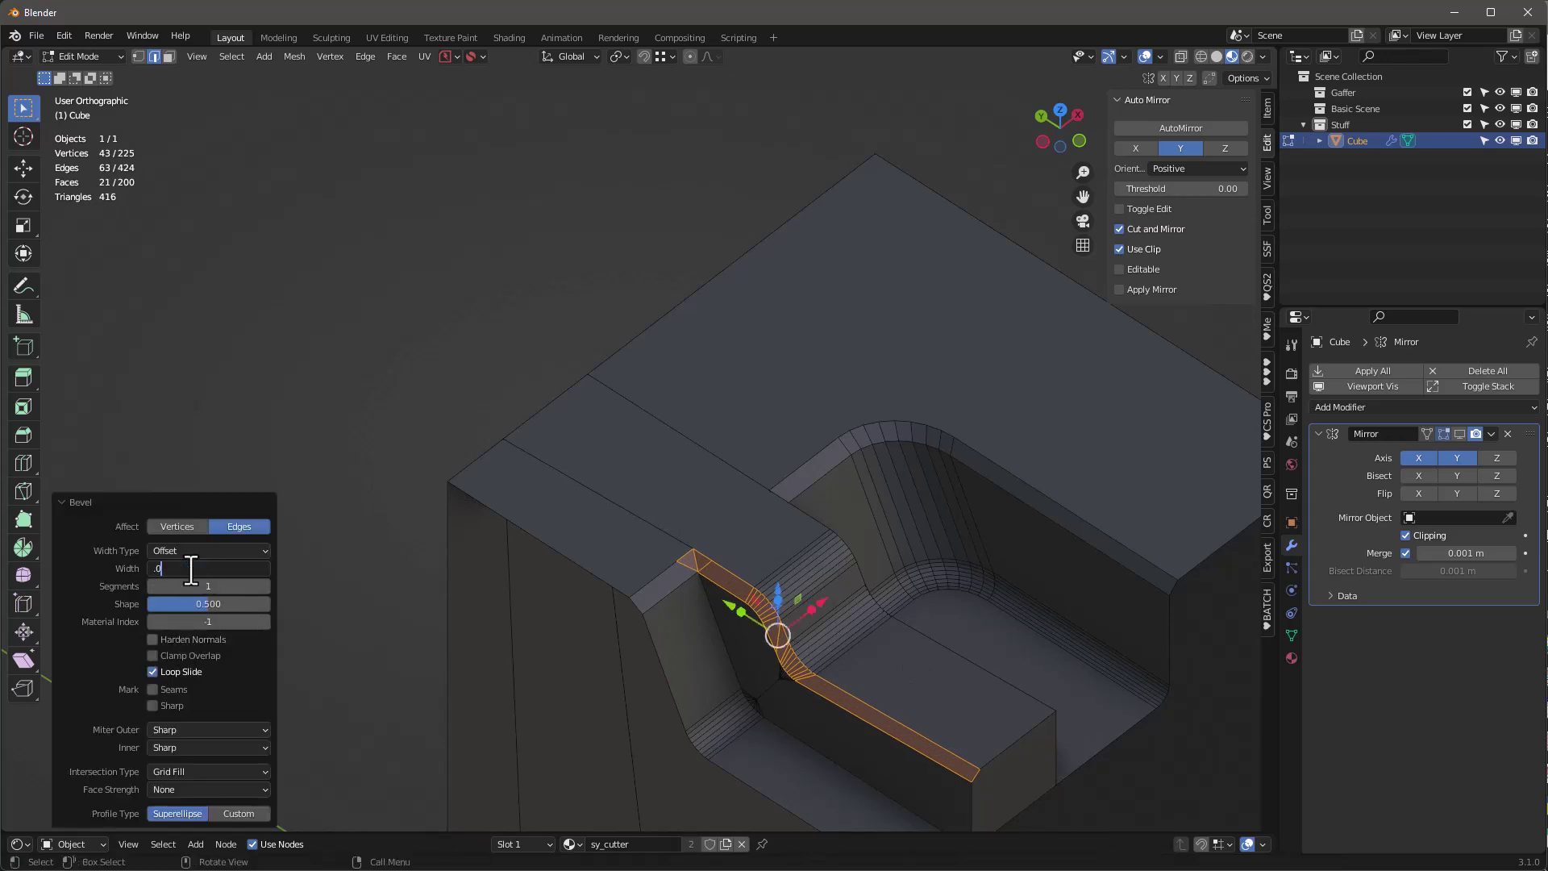
pyautogui.write('.01')
pyautogui.press('Return')
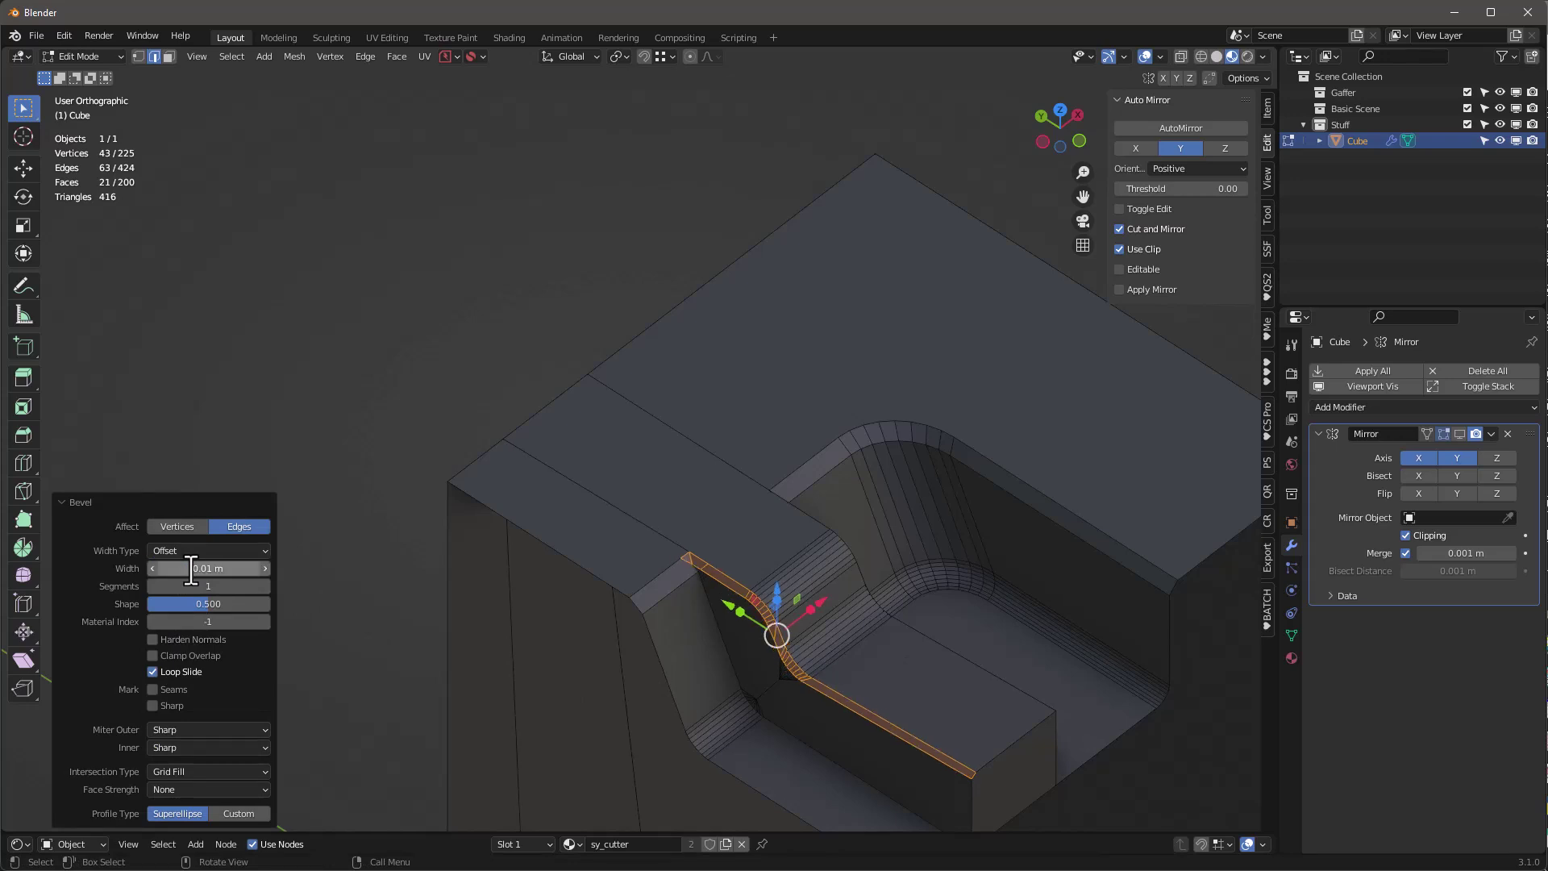
# Bevel the strip's opposite upper side edge chain, facing the rounded recess corner, with one segment and a width of 0.01 m
pyautogui.moveTo(320, 463); pyautogui.dragTo(602, 587, button='middle')
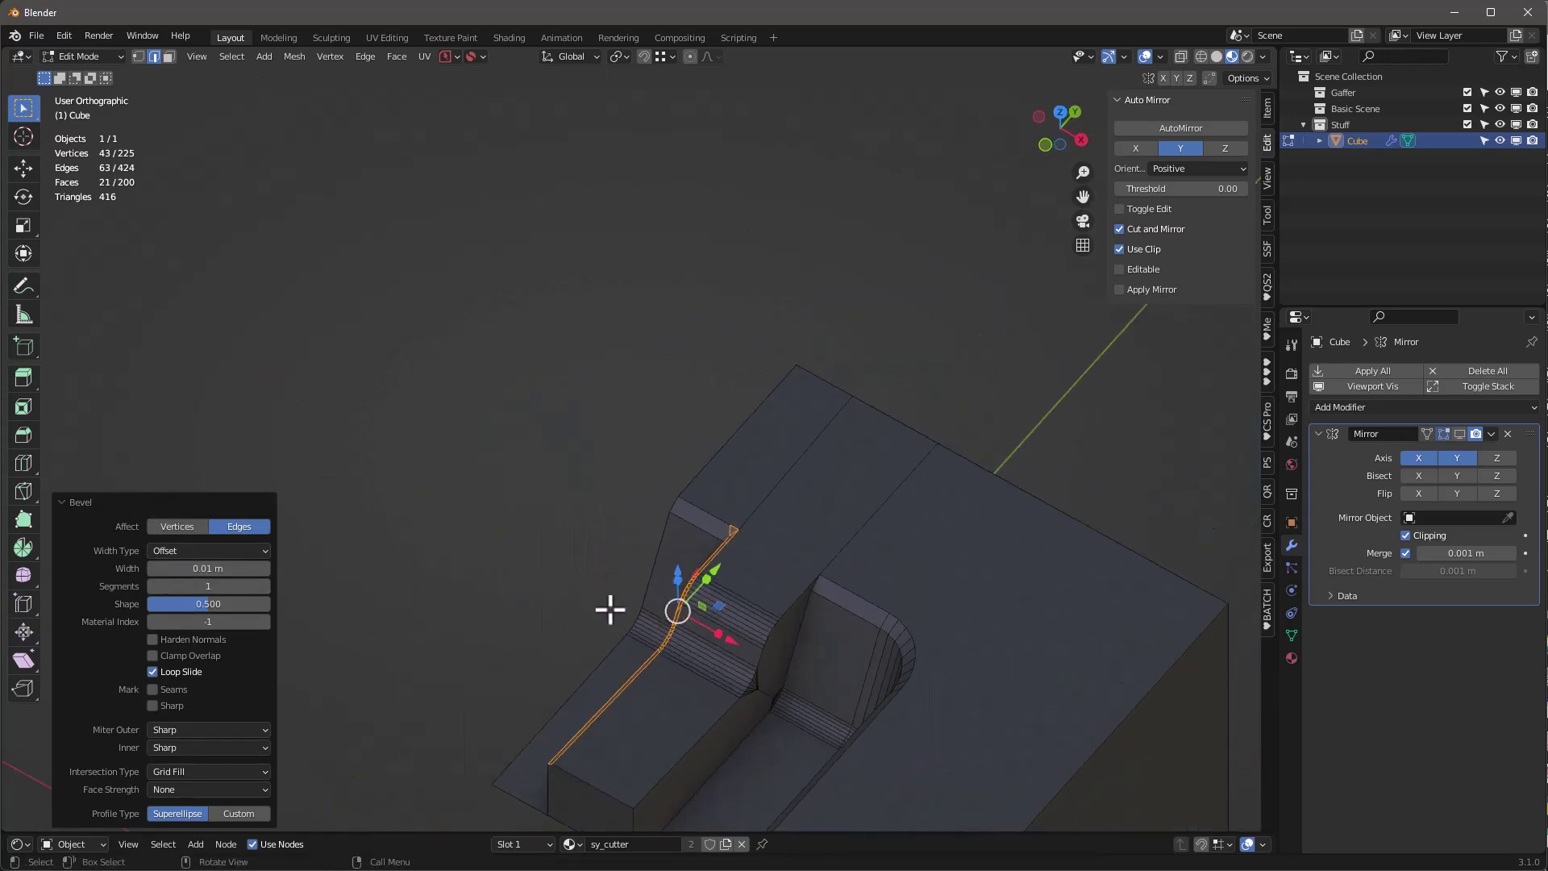
pyautogui.scroll(5, 774, 693)
pyautogui.scroll(-4, 857, 560)
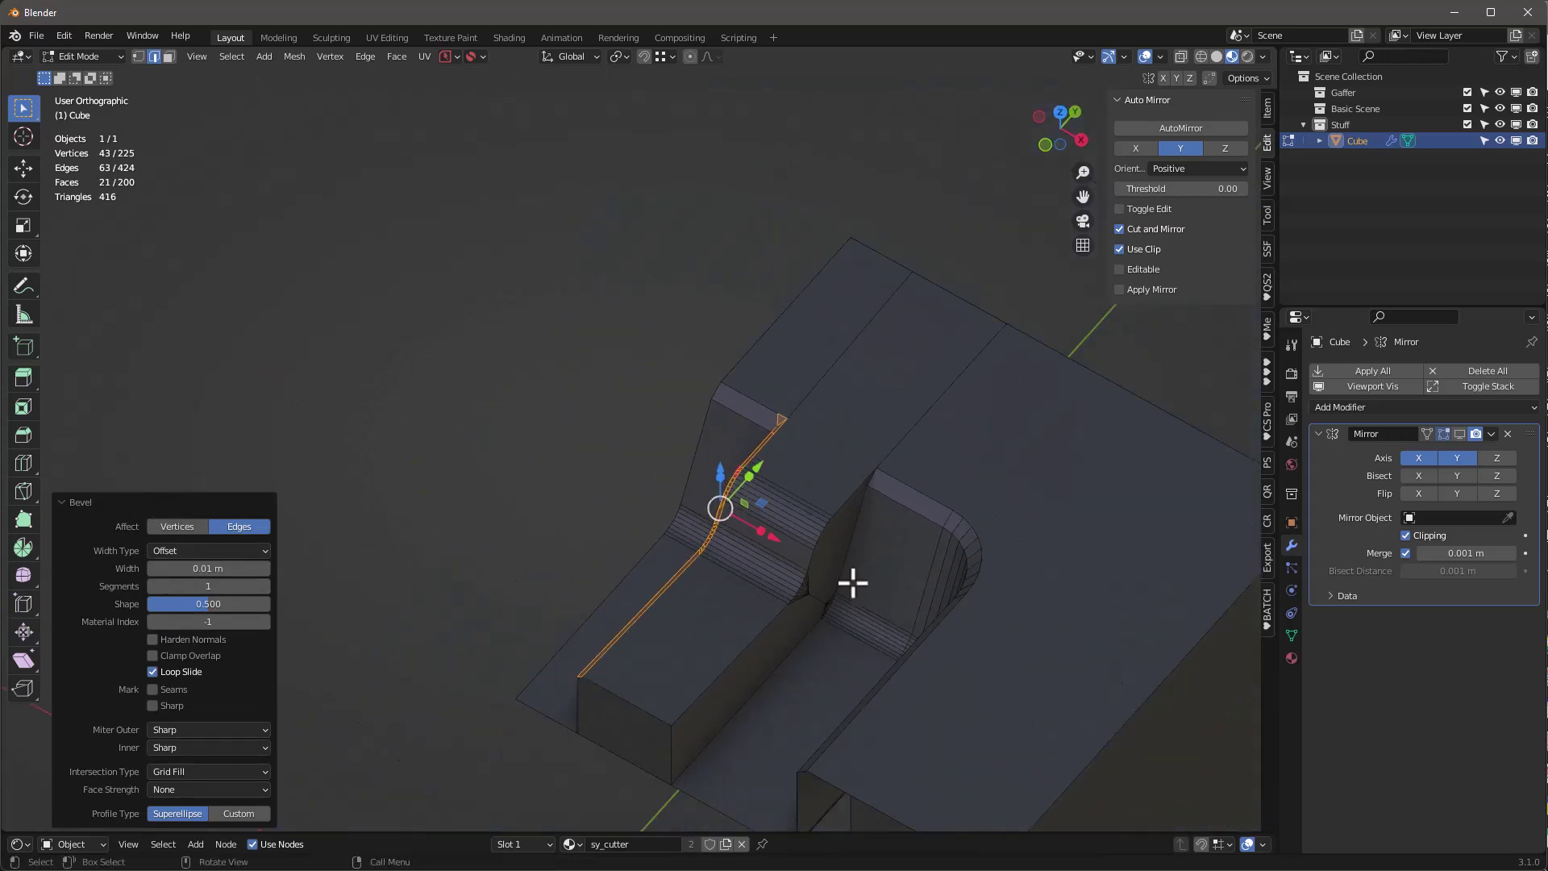
pyautogui.scroll(3, 779, 576)
pyautogui.moveTo(791, 573)
pyautogui.keyDown('shift'); pyautogui.mouseDown(button='middle')
pyautogui.moveTo(774, 508)
pyautogui.moveTo(767, 519)
pyautogui.moveTo(774, 549)
pyautogui.moveTo(805, 449)
pyautogui.mouseUp(button='middle'); pyautogui.keyUp('shift')
pyautogui.click(870, 361)
pyautogui.press('c')
pyautogui.moveTo(806, 439)
pyautogui.mouseDown()
pyautogui.moveTo(812, 409)
pyautogui.moveTo(791, 460)
pyautogui.moveTo(668, 462)
pyautogui.mouseUp()
pyautogui.rightClick(661, 456)
pyautogui.hotkey('ctrl', 'b')
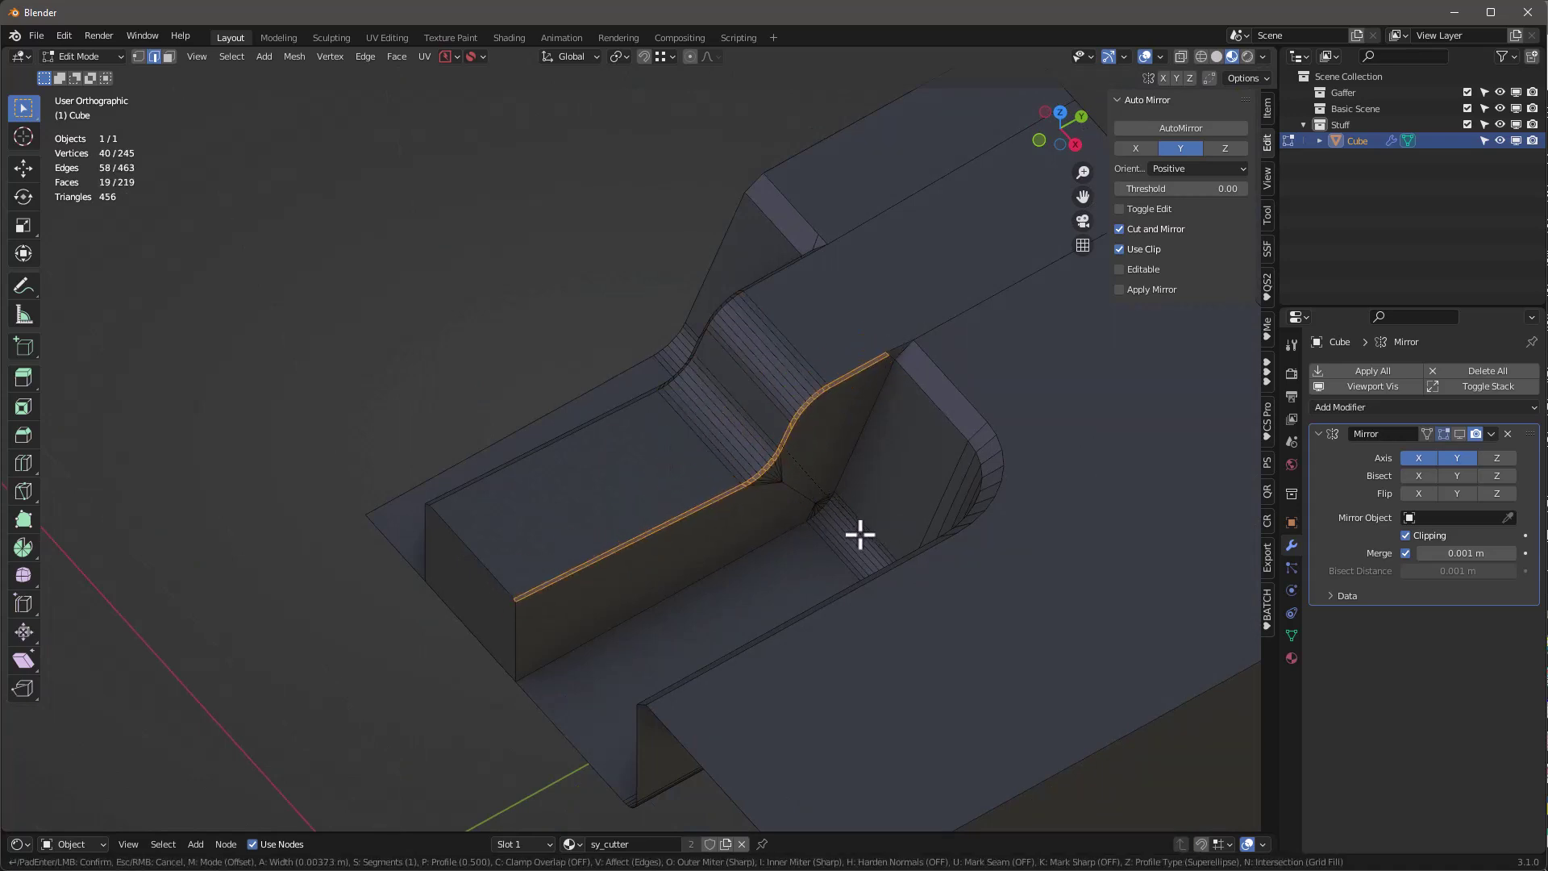
pyautogui.click(860, 536)
pyautogui.moveTo(484, 322); pyautogui.dragTo(696, 348, button='middle')
pyautogui.scroll(5, 667, 304)
pyautogui.hotkey('ctrl', 'z')
pyautogui.hotkey('ctrl', 'b')
pyautogui.click(699, 364)
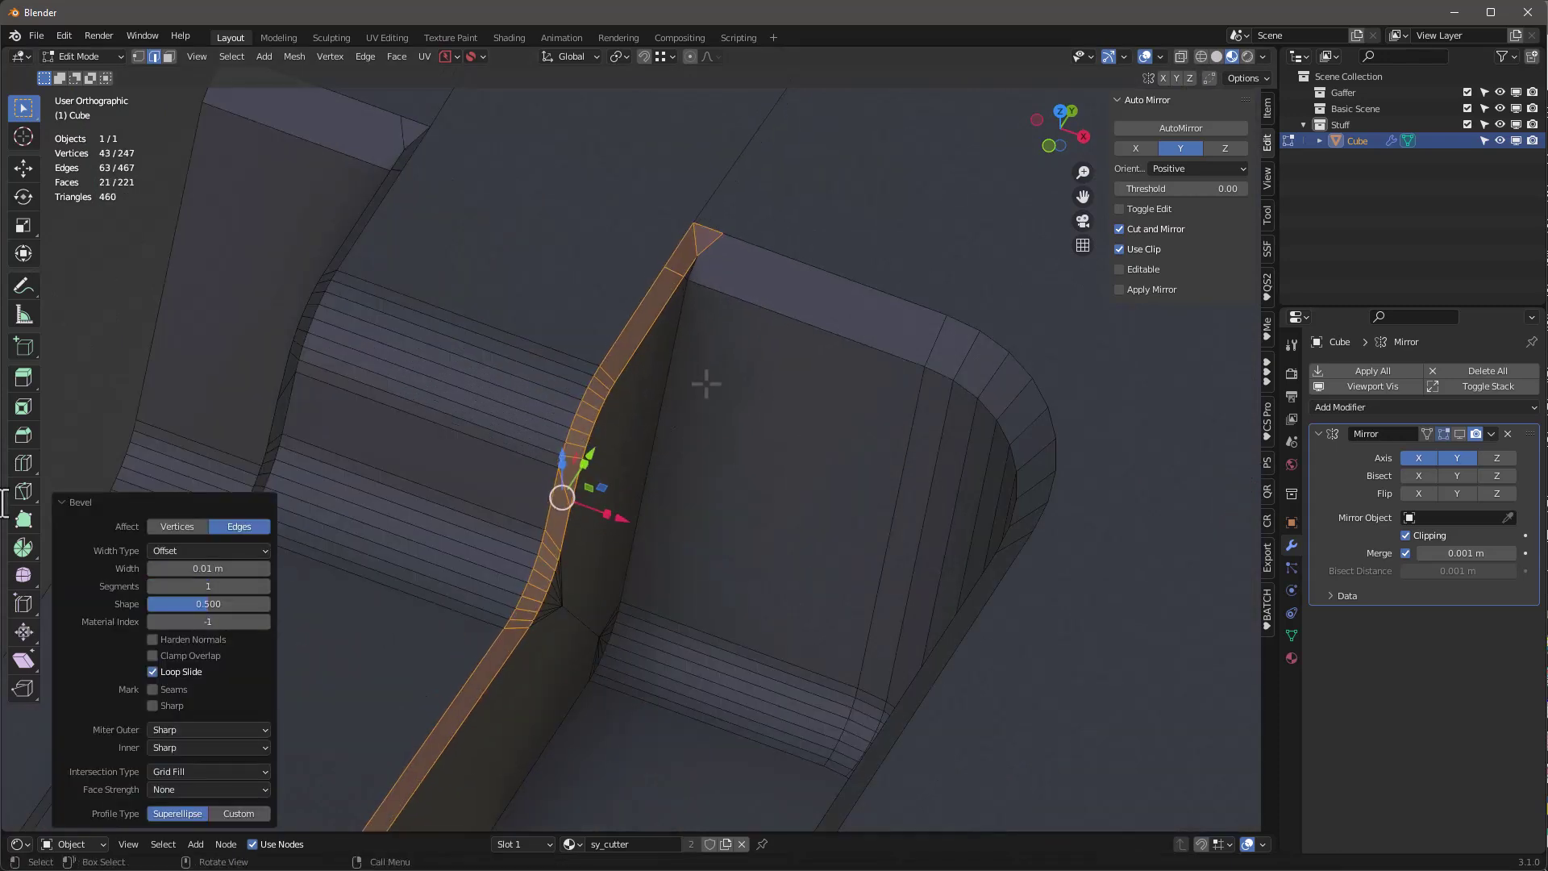
pyautogui.click(700, 382)
# Delete the face closing the end of the raised strip at the mirror plane
pyautogui.scroll(-3, 702, 380)
pyautogui.moveTo(702, 380)
pyautogui.mouseDown(button='middle')
pyautogui.moveTo(567, 335)
pyautogui.moveTo(680, 353)
pyautogui.moveTo(676, 379)
pyautogui.mouseUp(button='middle')
pyautogui.scroll(3, 694, 505)
pyautogui.moveTo(694, 505); pyautogui.dragTo(750, 636, button='middle')
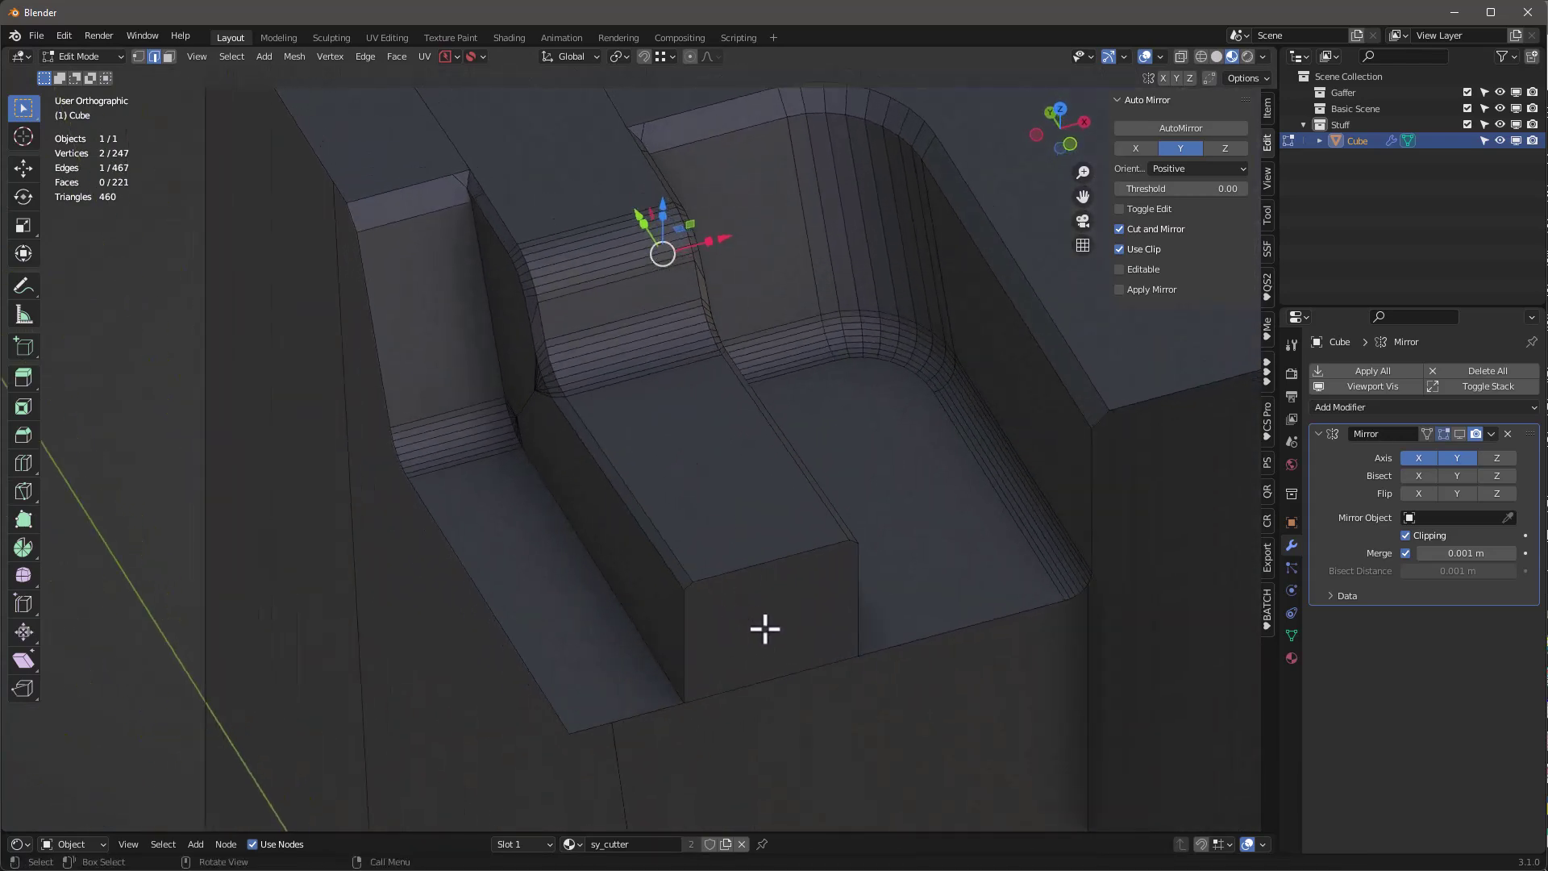
pyautogui.press('3')
pyautogui.click(736, 653)
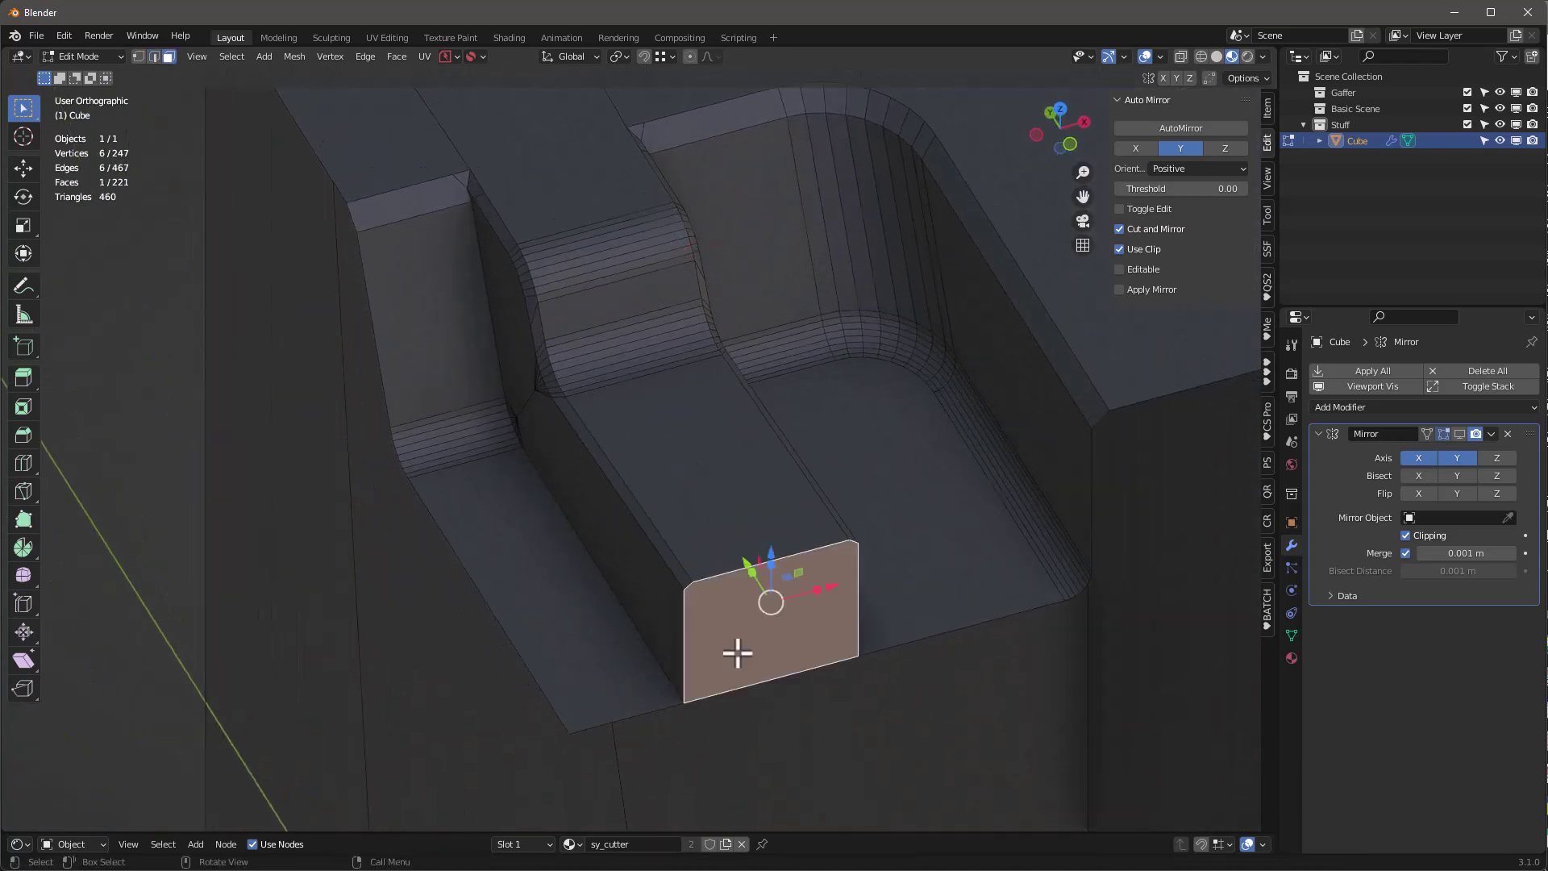
pyautogui.press('x')
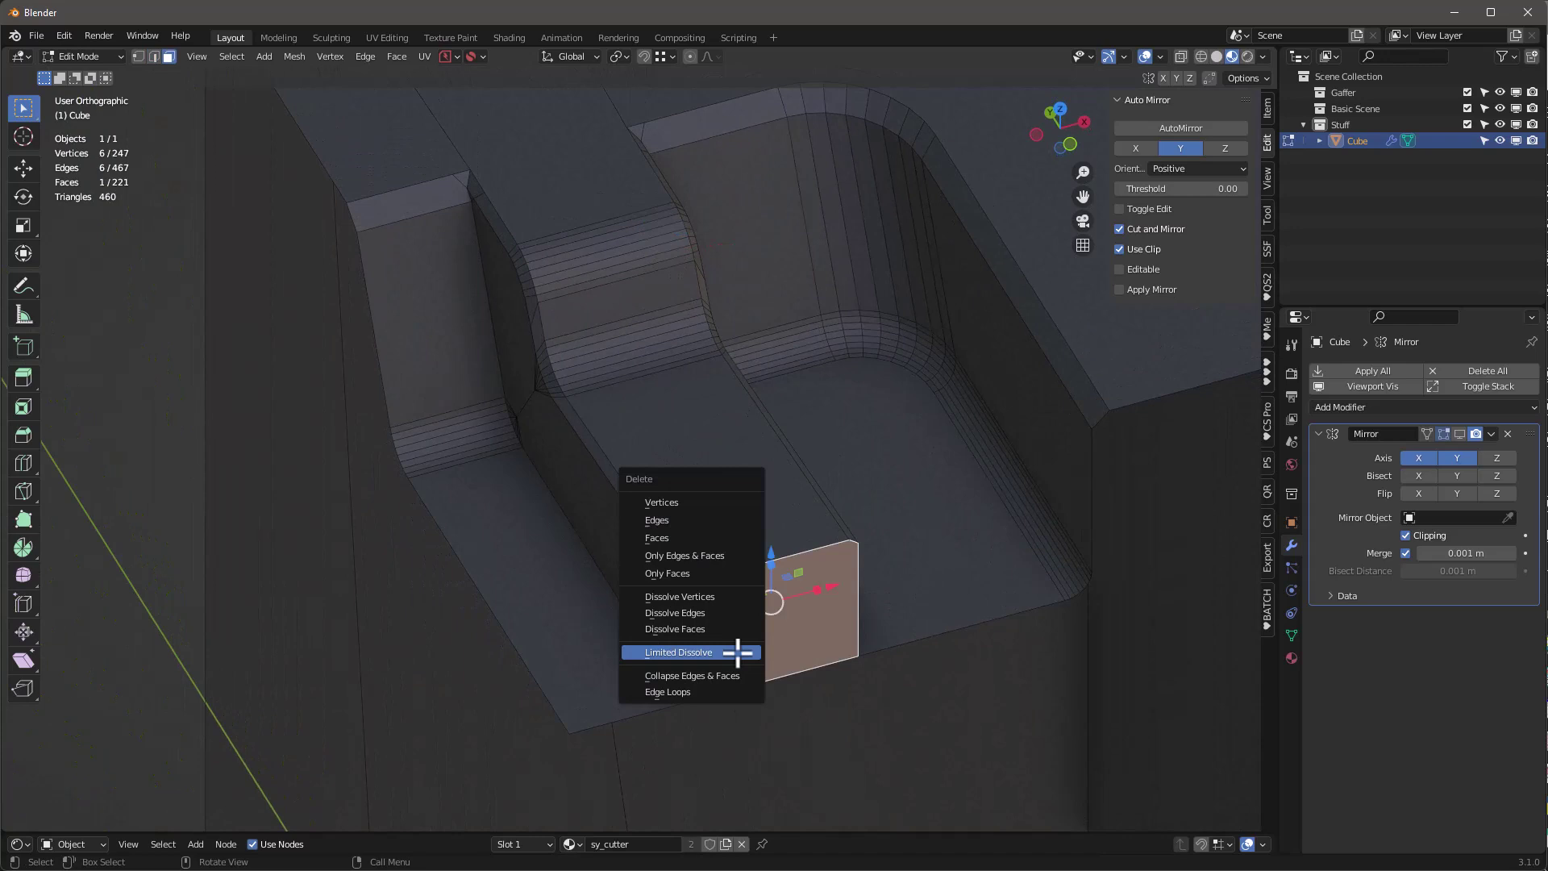
pyautogui.click(685, 537)
# Load the DM-Widgets pack in KIT OPS and choose the -blivet-02 insert
pyautogui.scroll(-4, 753, 615)
pyautogui.moveTo(739, 539); pyautogui.dragTo(795, 529, button='middle')
pyautogui.scroll(-4, 766, 508)
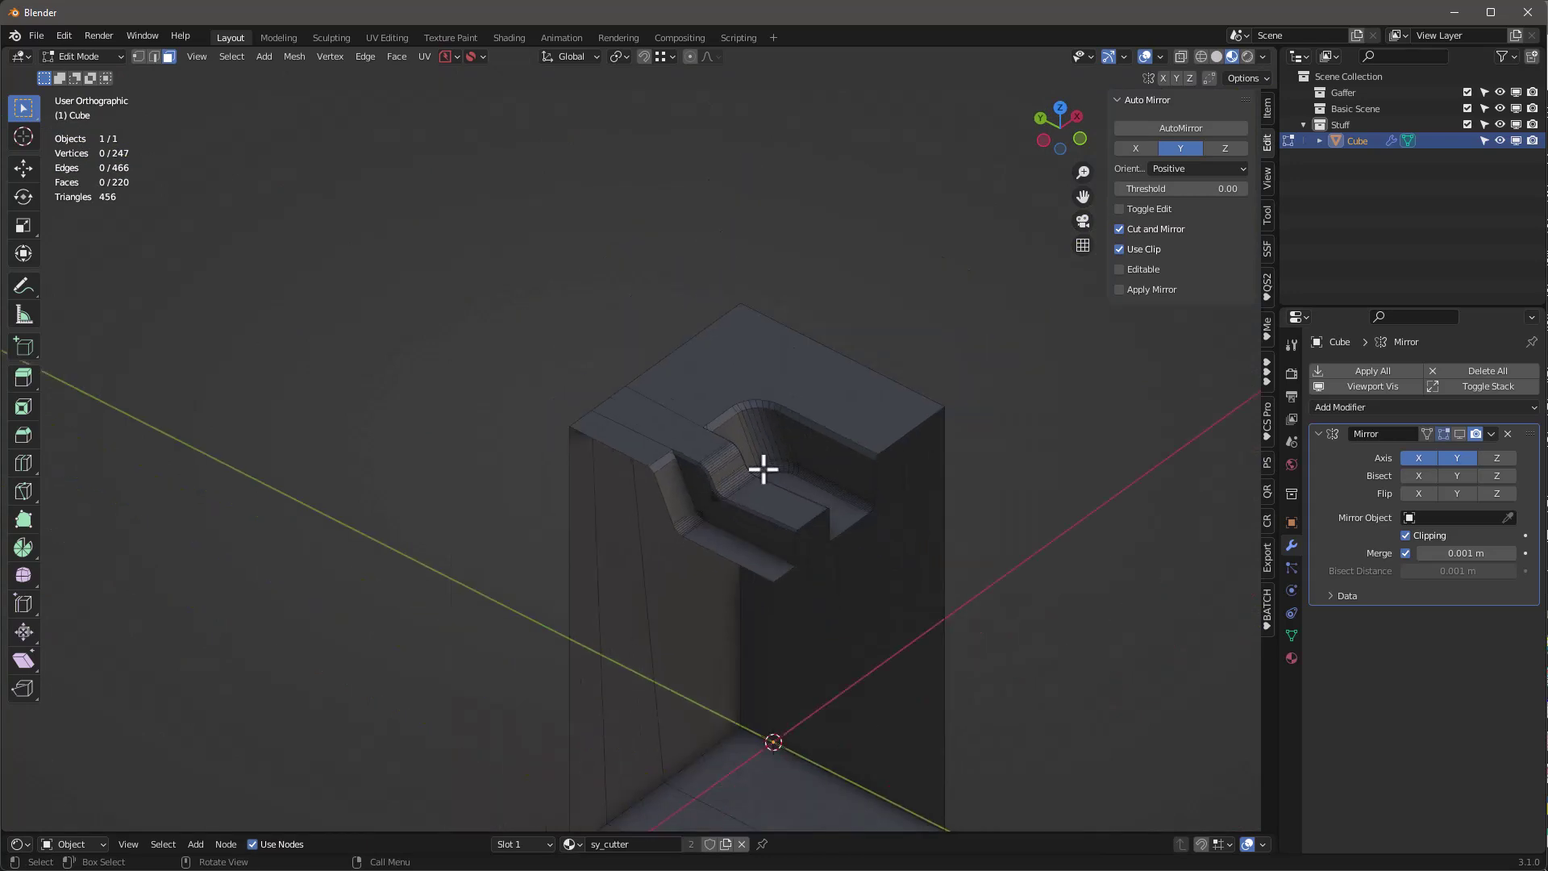
pyautogui.click(1267, 374)
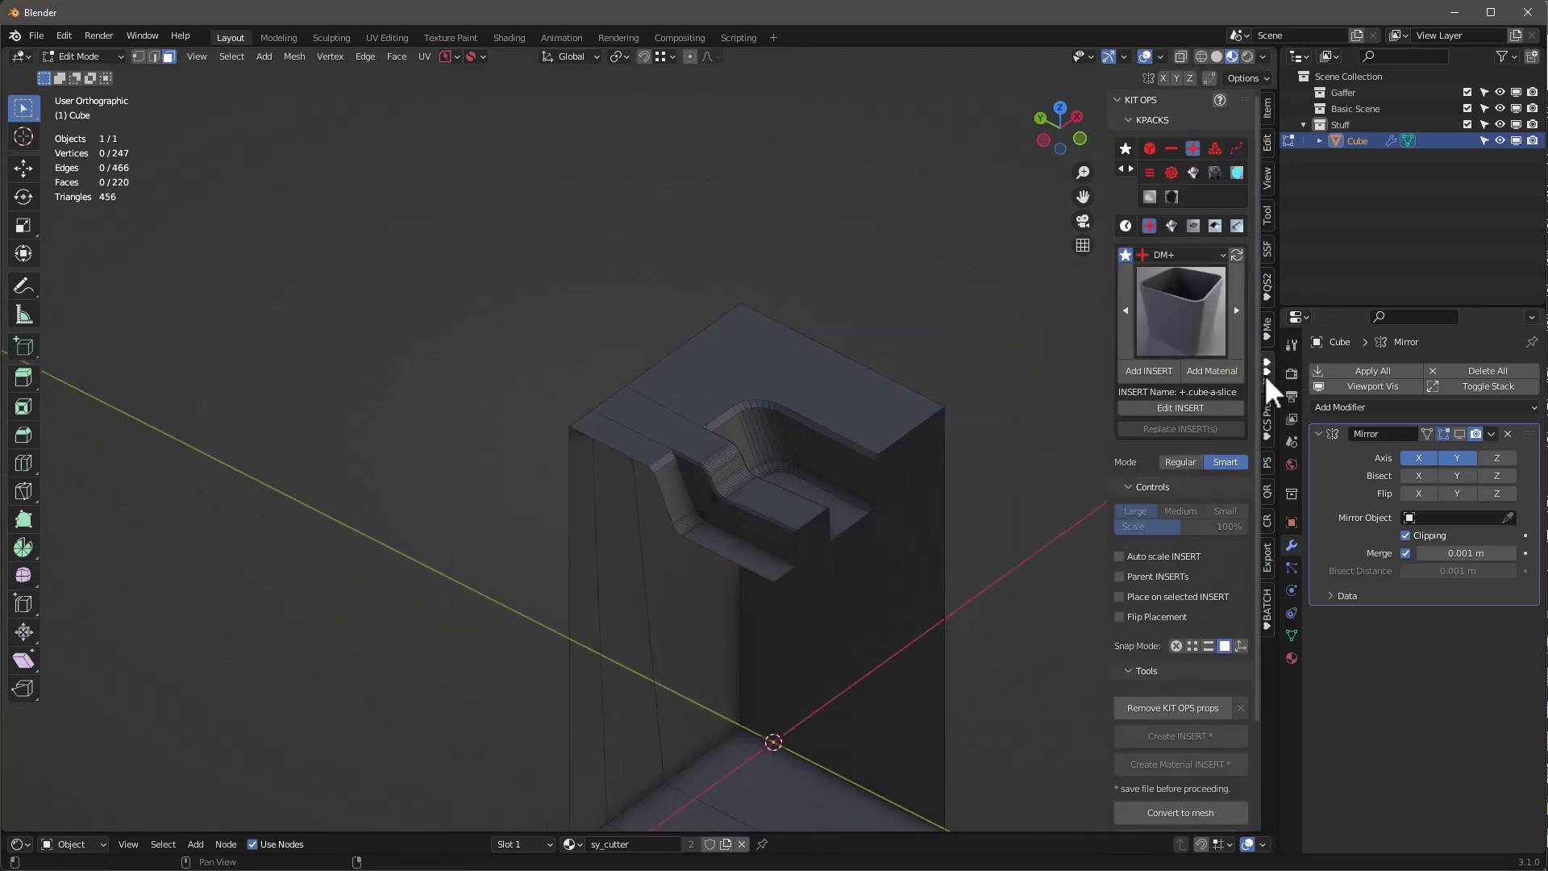
pyautogui.scroll(3, 810, 411)
pyautogui.moveTo(819, 404); pyautogui.dragTo(794, 428, button='middle')
pyautogui.scroll(2, 794, 411)
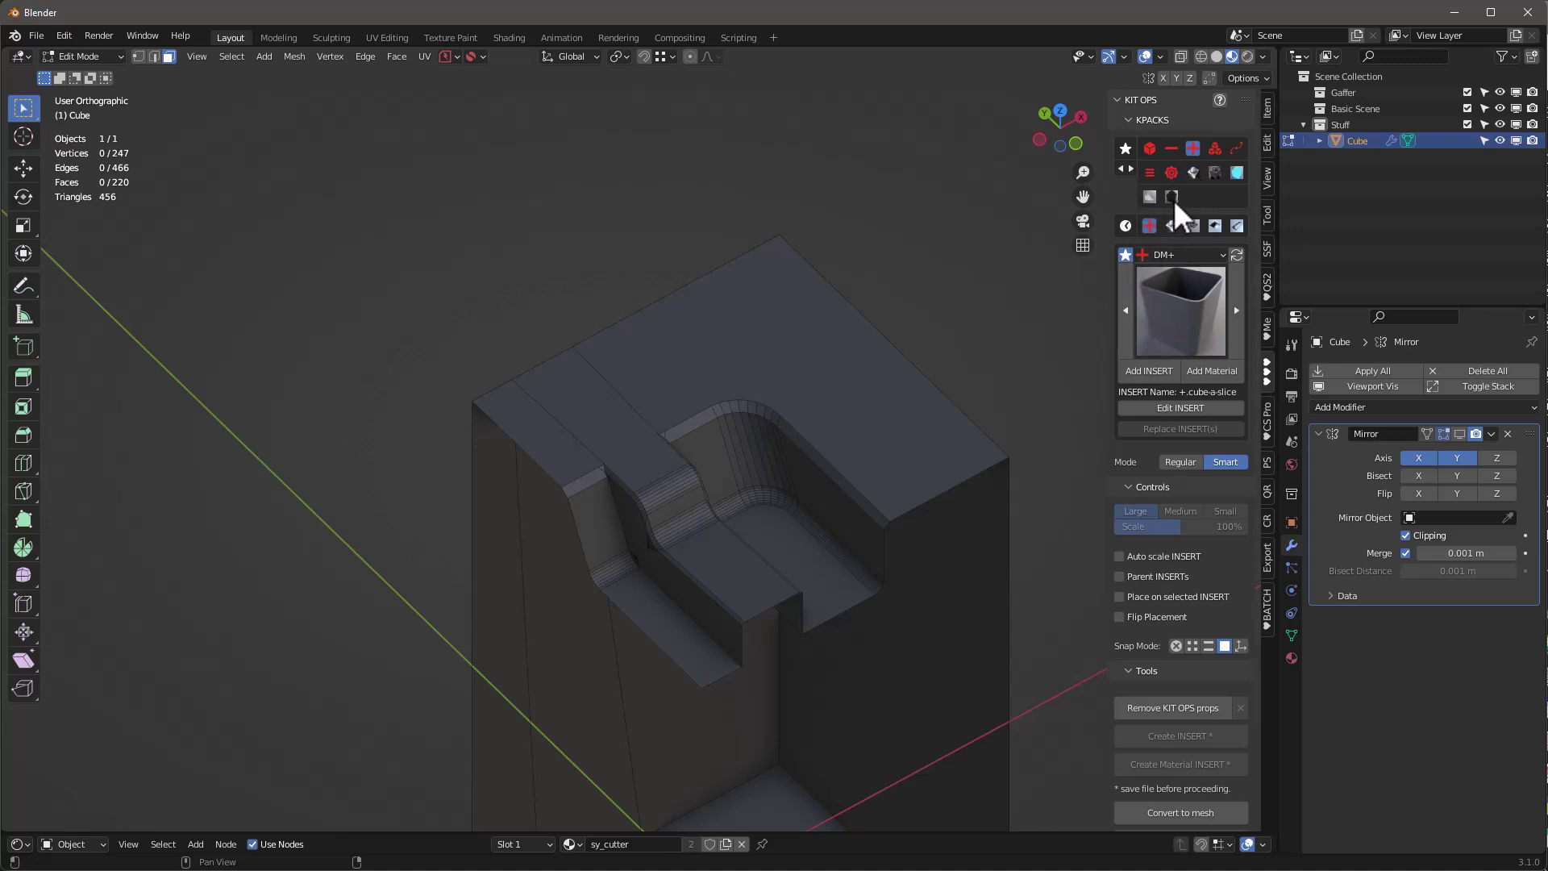
pyautogui.click(1170, 170)
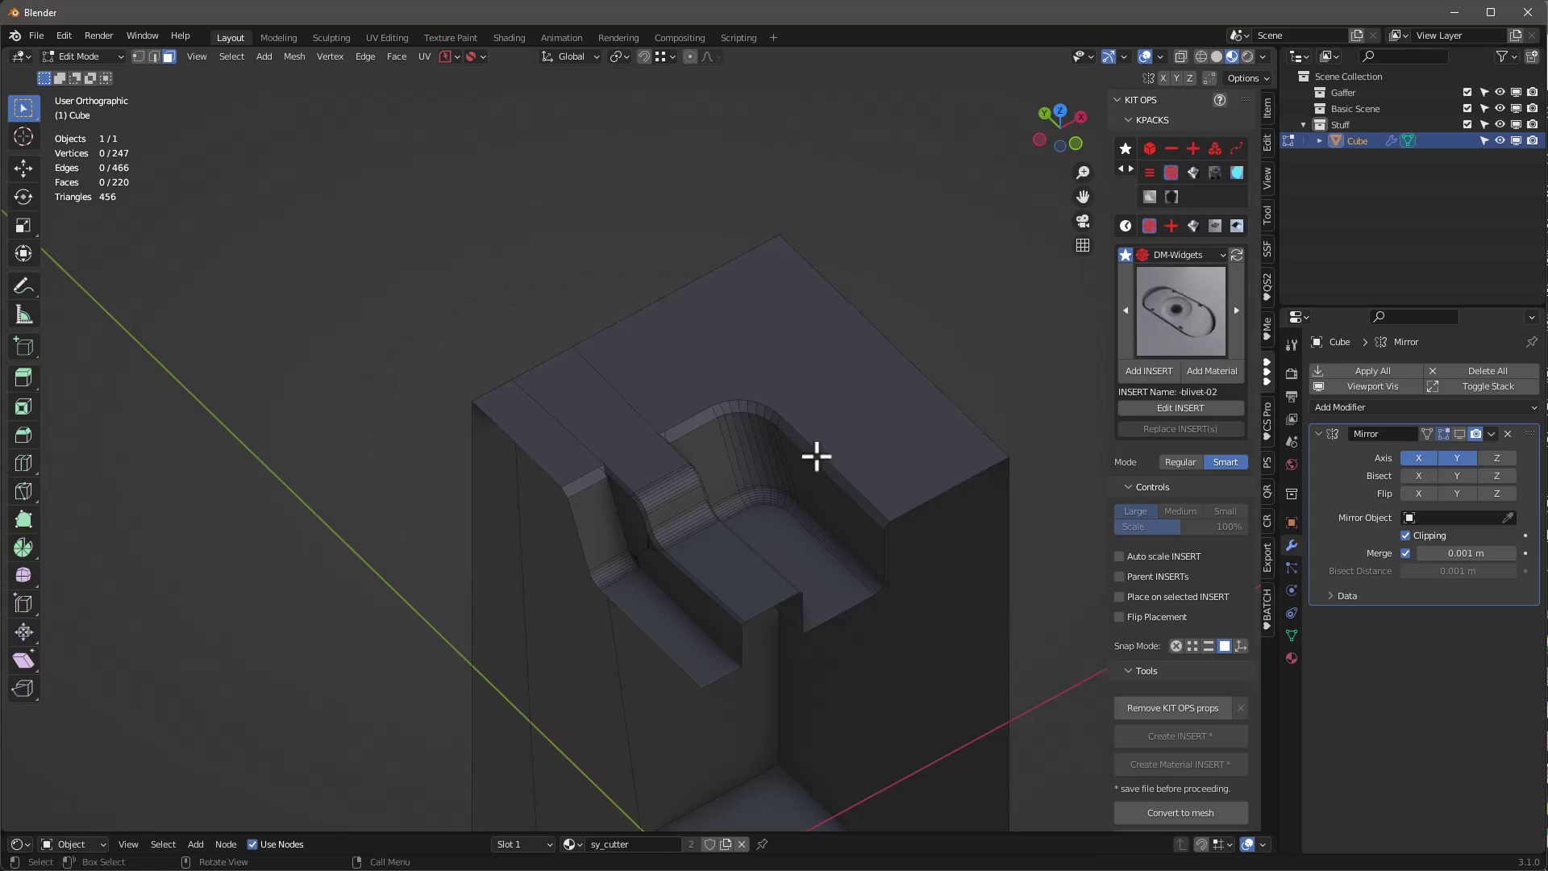
pyautogui.click(1183, 313)
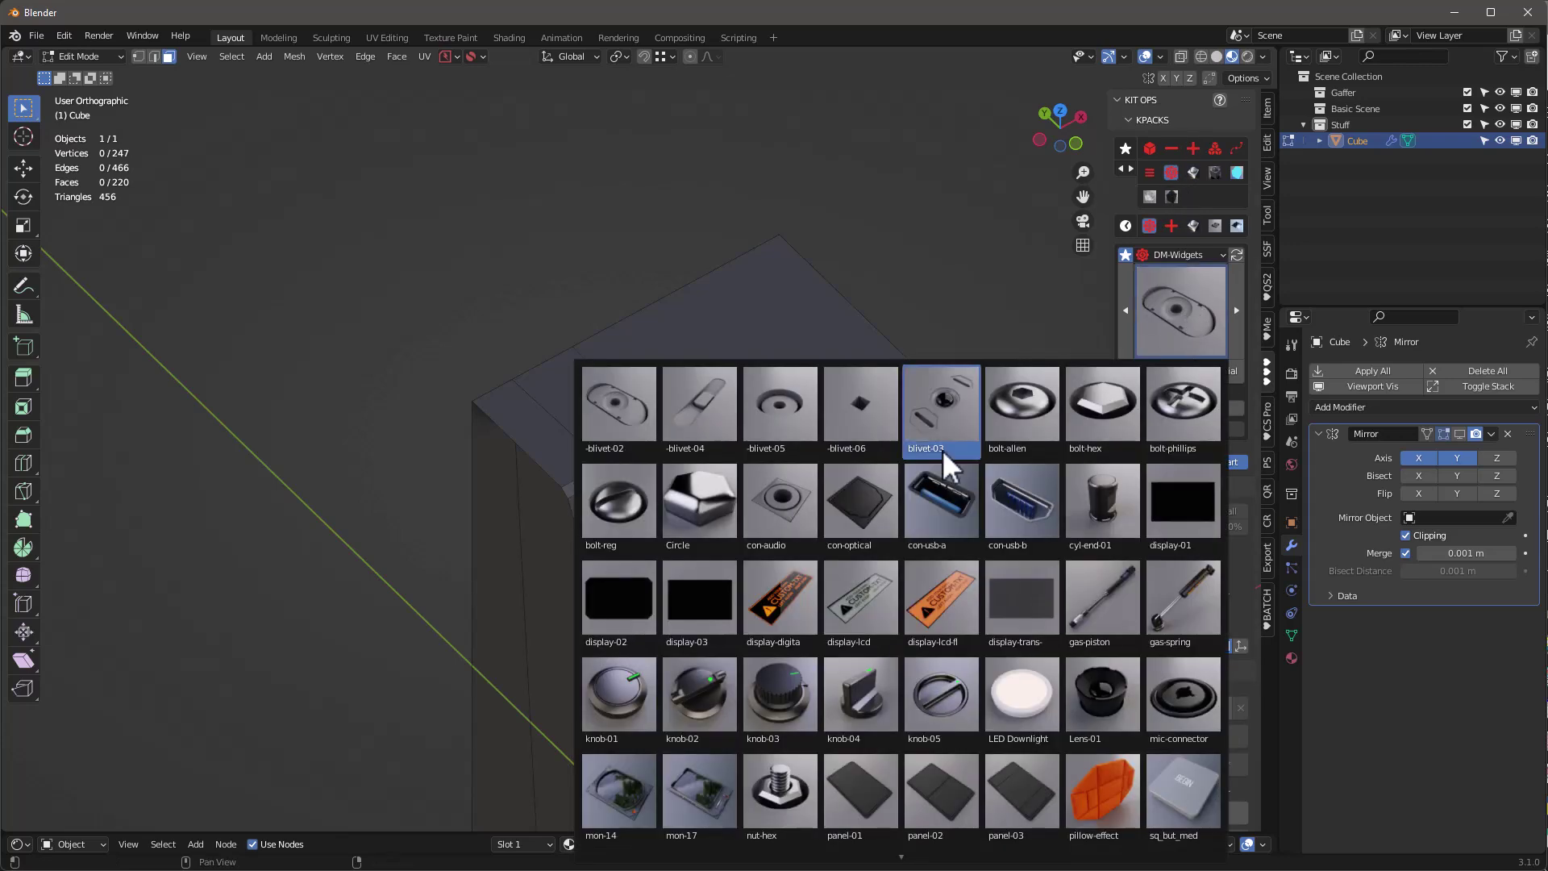
pyautogui.click(637, 408)
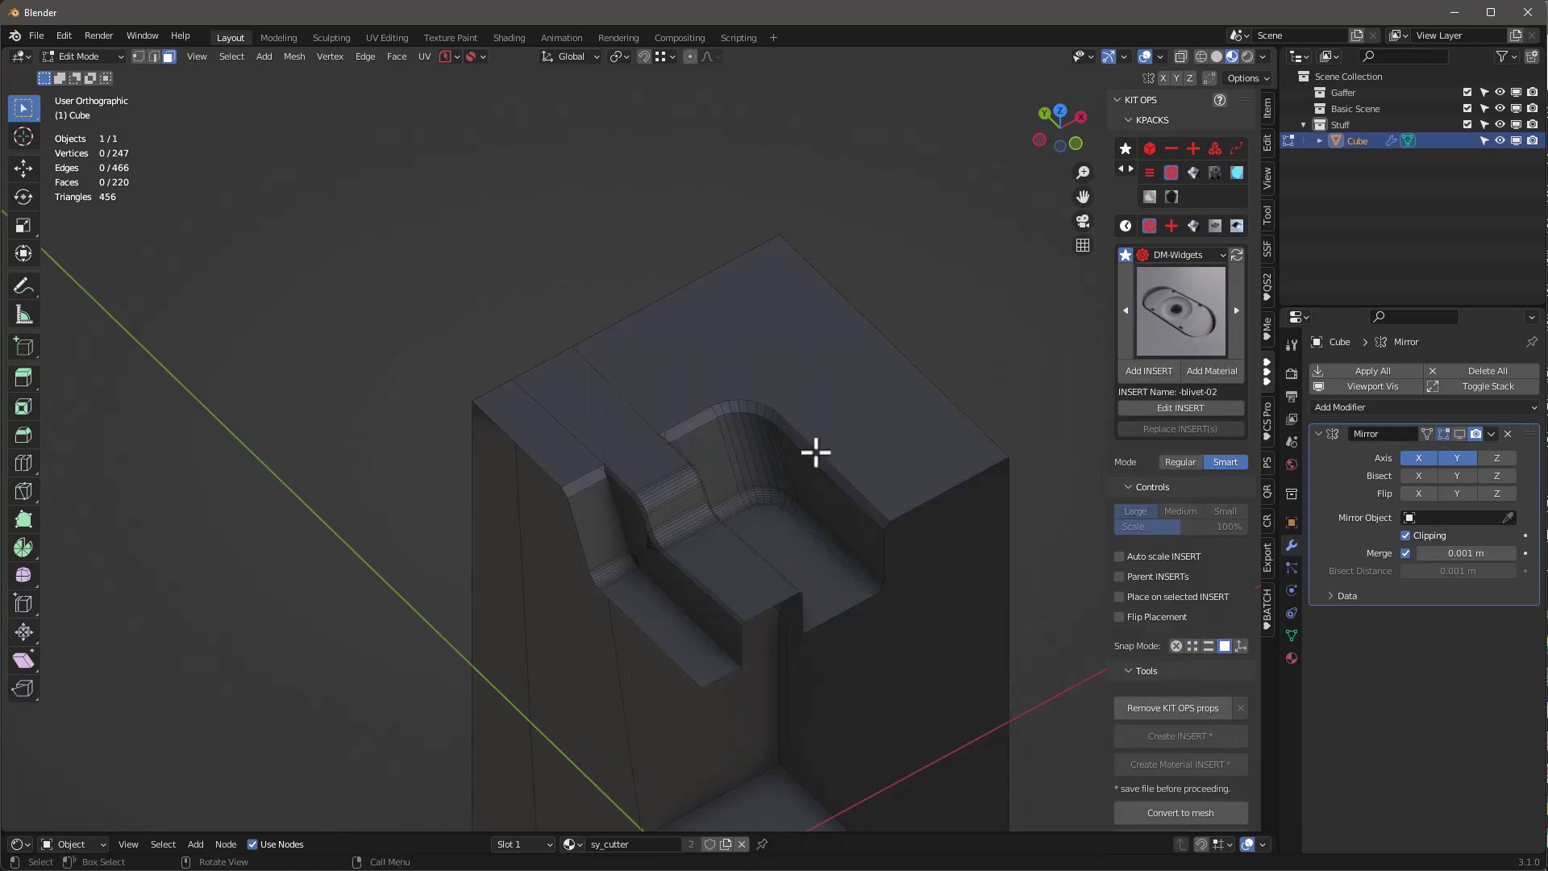
# Place the -blivet-02 insert on the raised strip's top face, size it to fit, and shift it along Y away from the mirror plane
pyautogui.moveTo(734, 566); pyautogui.dragTo(751, 594, button='middle')
pyautogui.scroll(2, 751, 593)
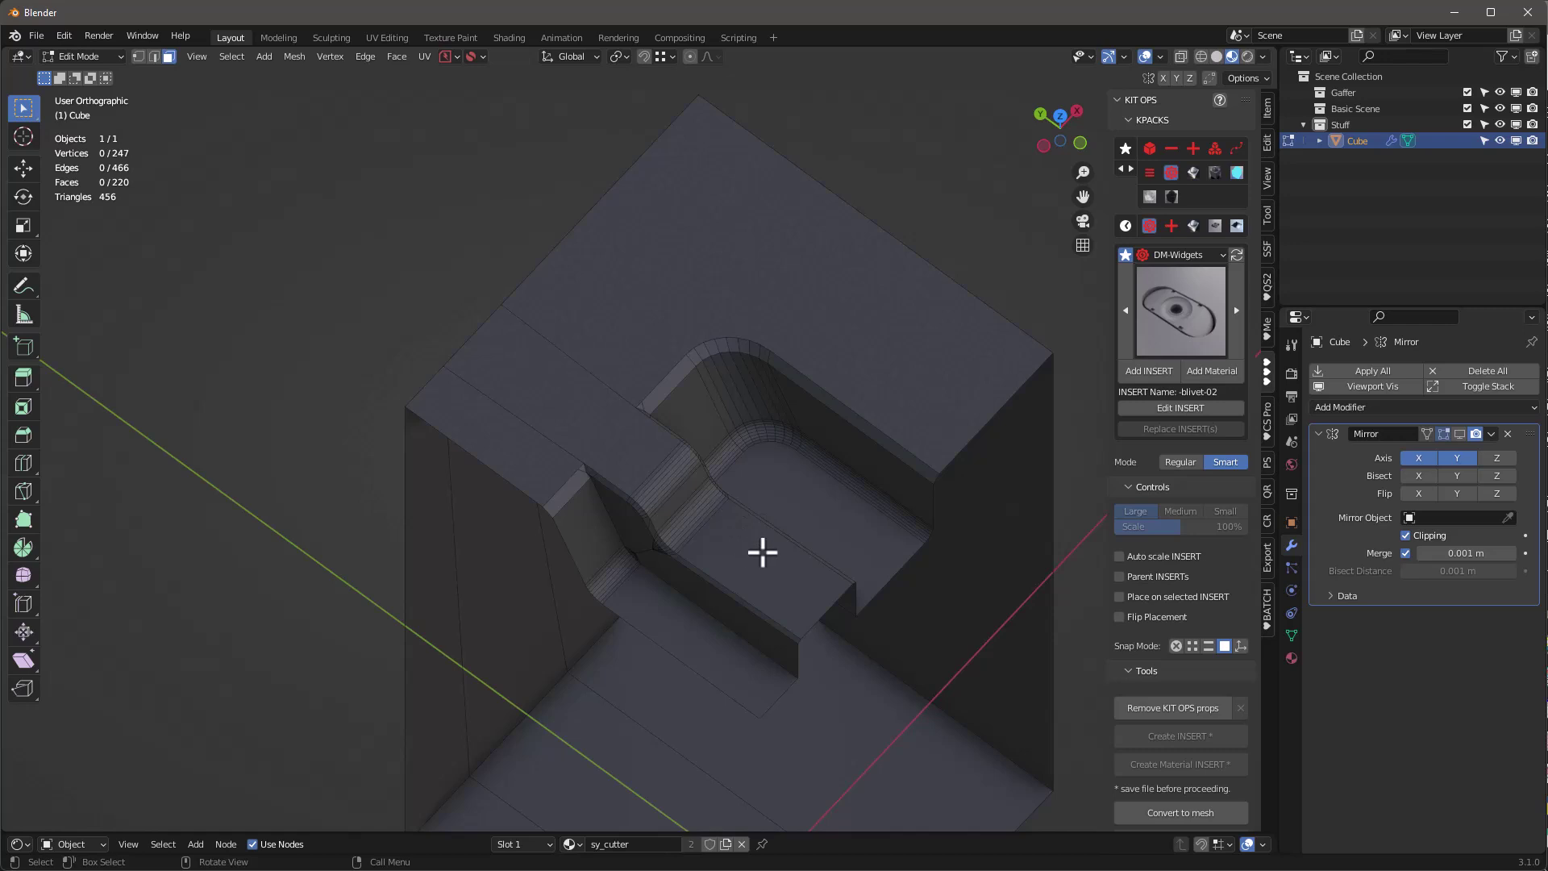
pyautogui.press('Tab')
pyautogui.click(1158, 369)
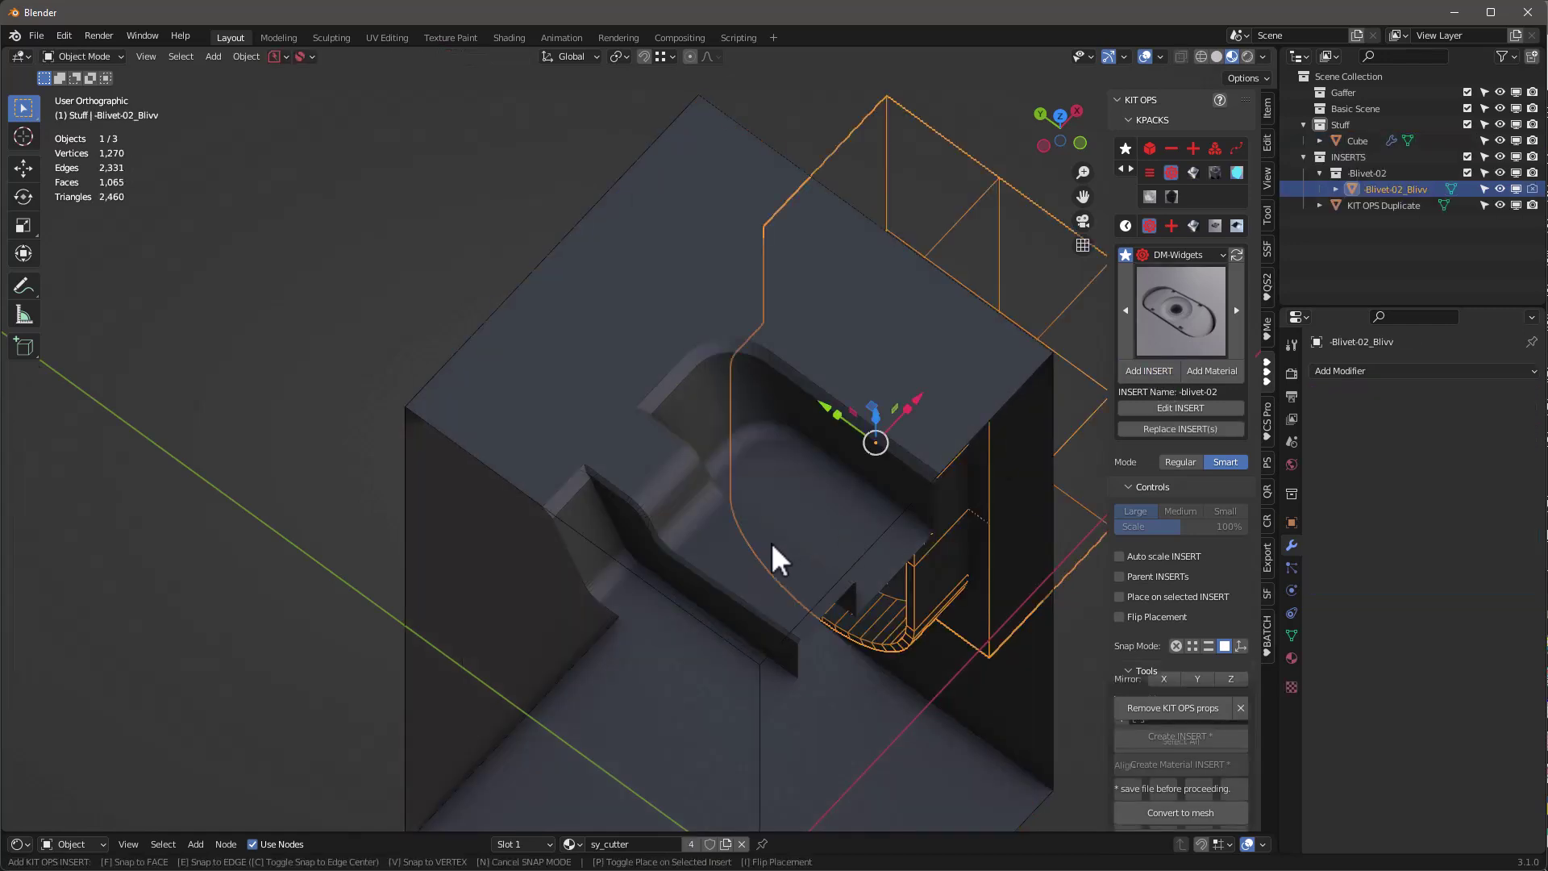
pyautogui.scroll(-5, 741, 557)
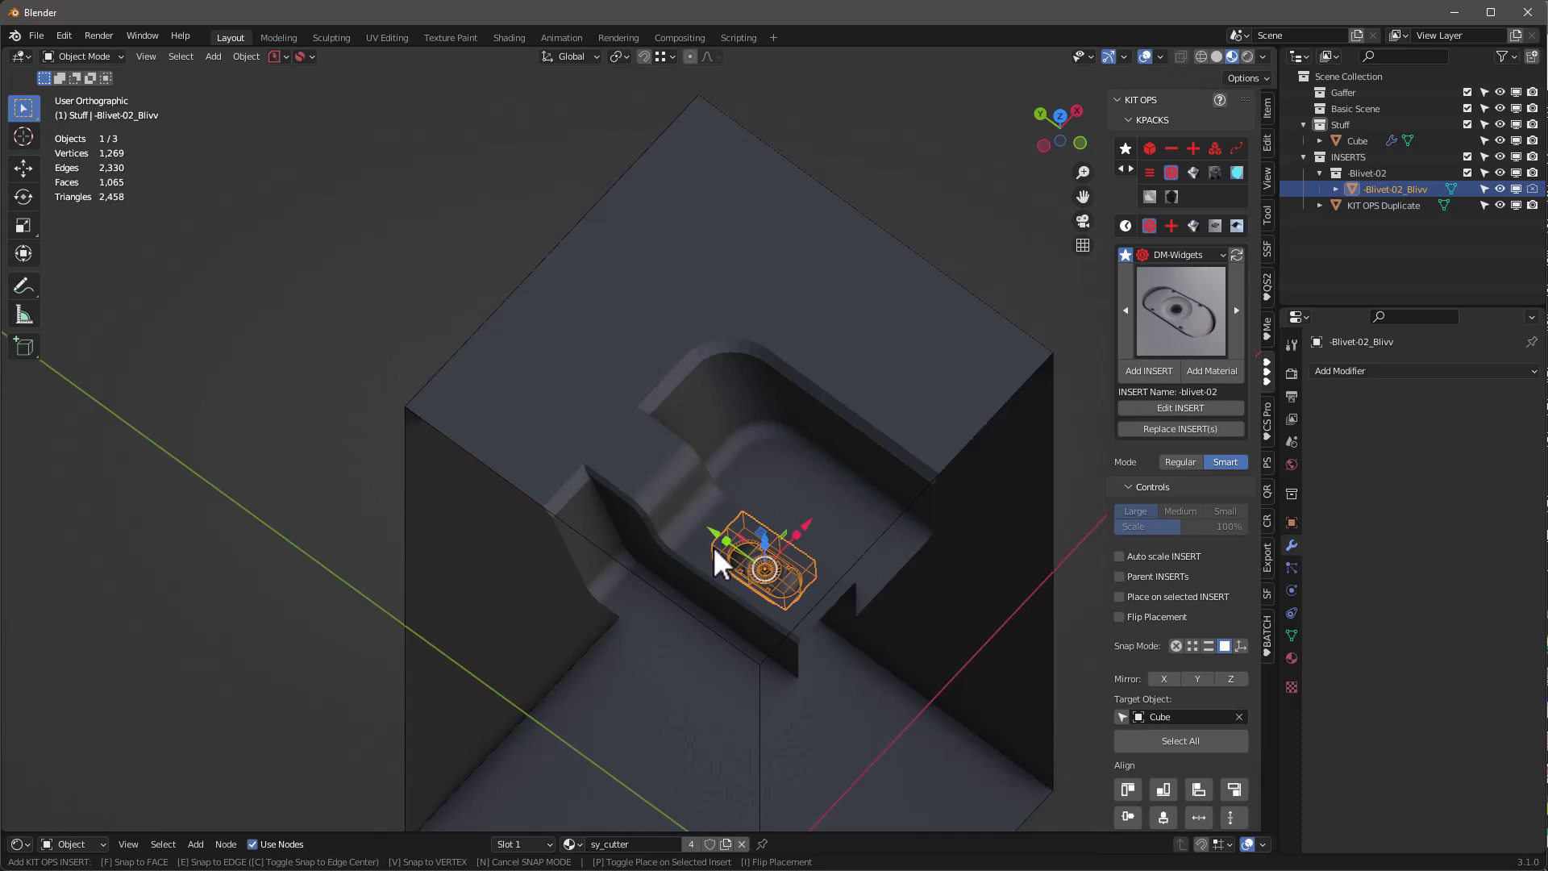
pyautogui.scroll(2, 748, 554)
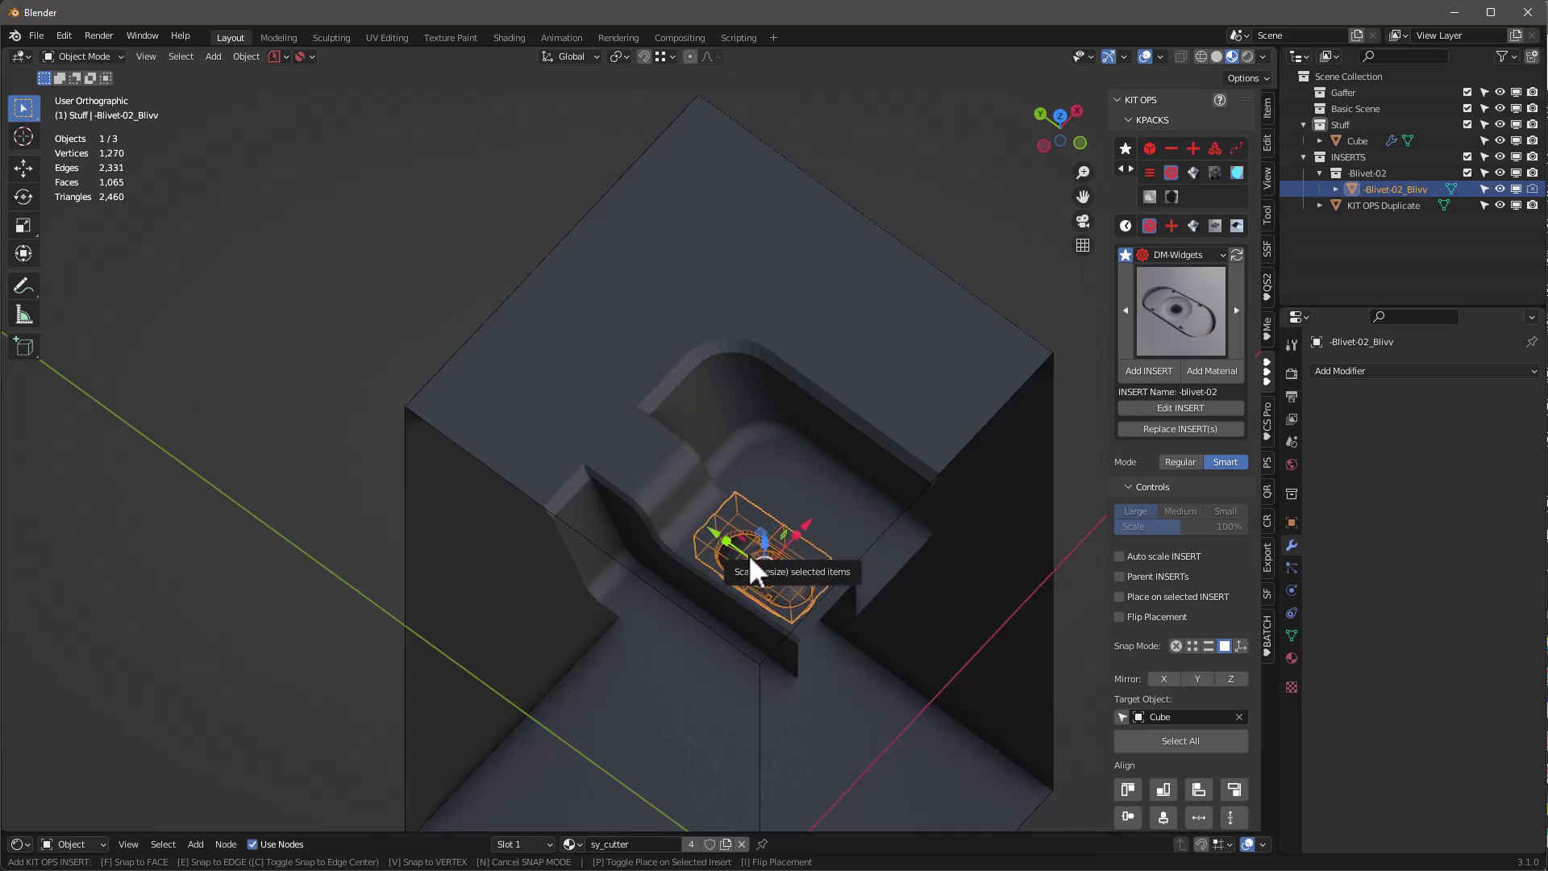
pyautogui.click(752, 554)
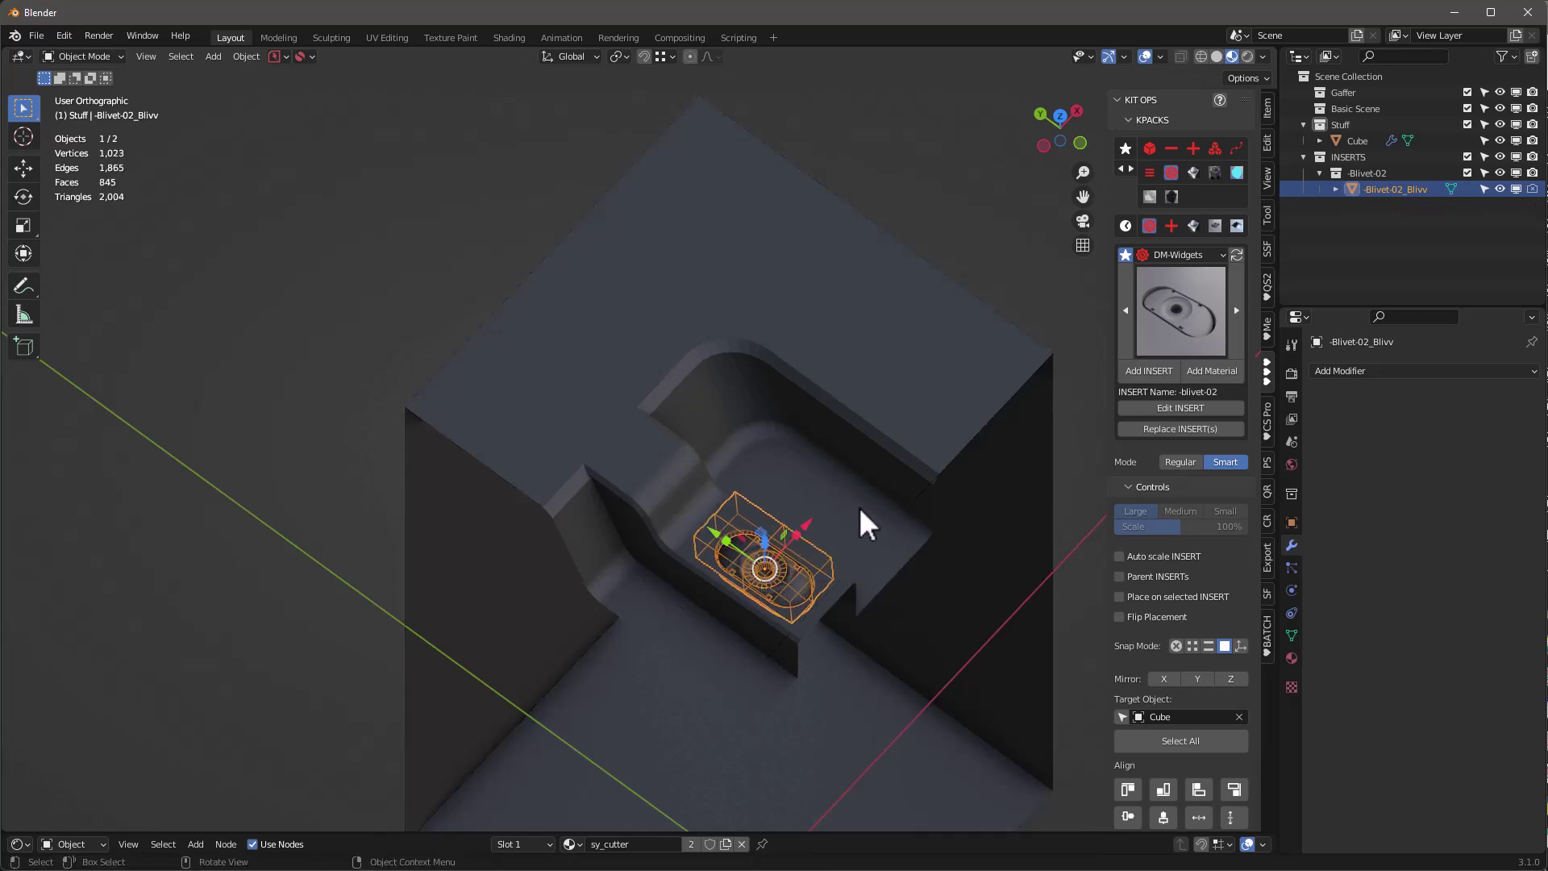
pyautogui.click(711, 531)
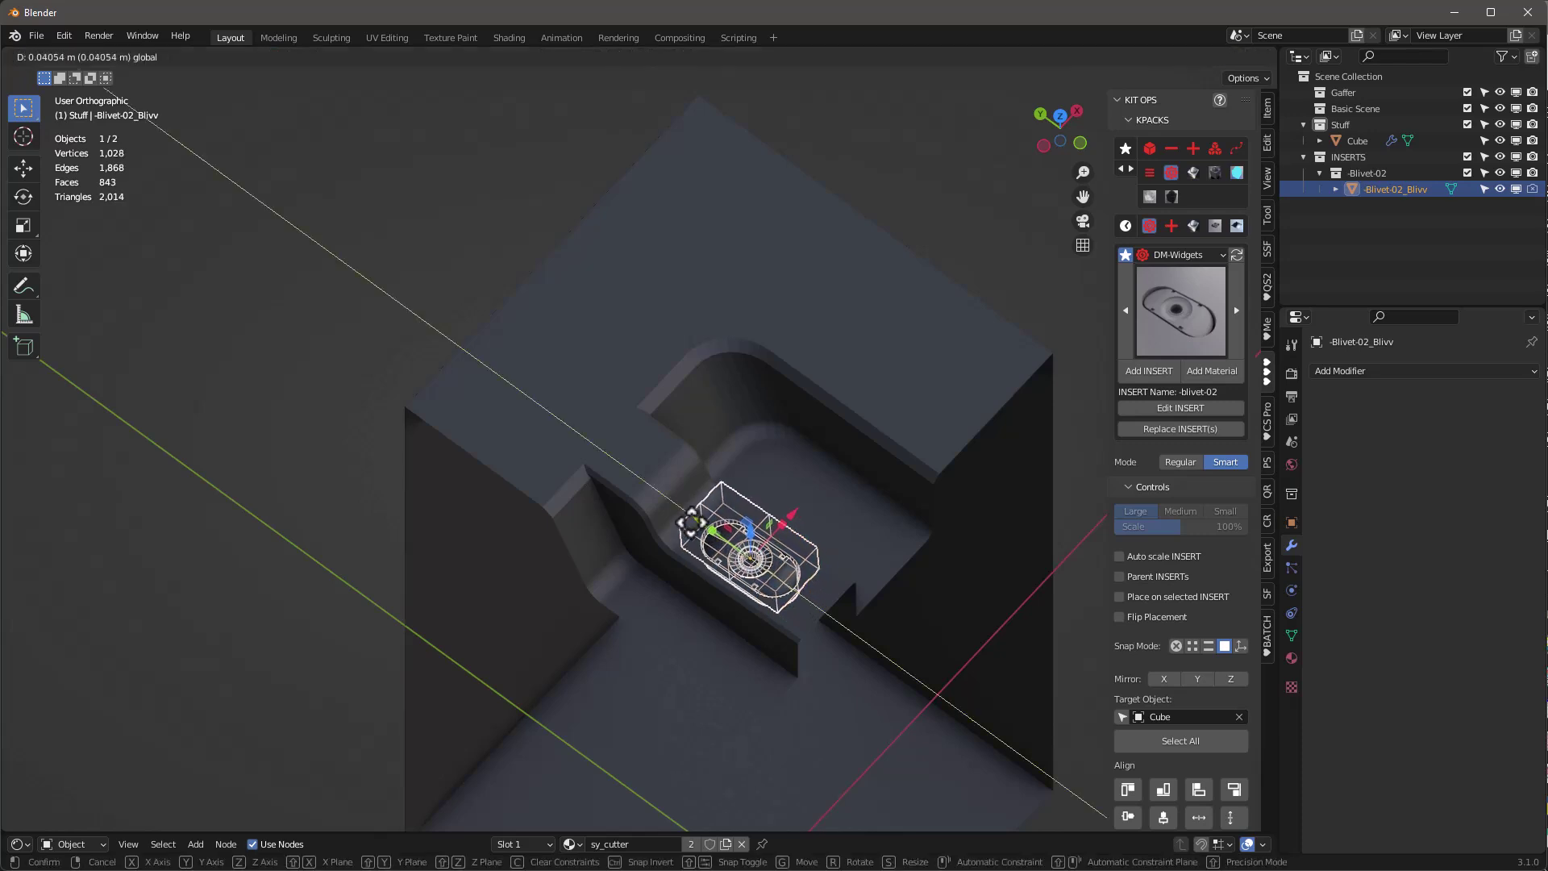
pyautogui.moveTo(875, 345); pyautogui.dragTo(847, 359, button='middle')
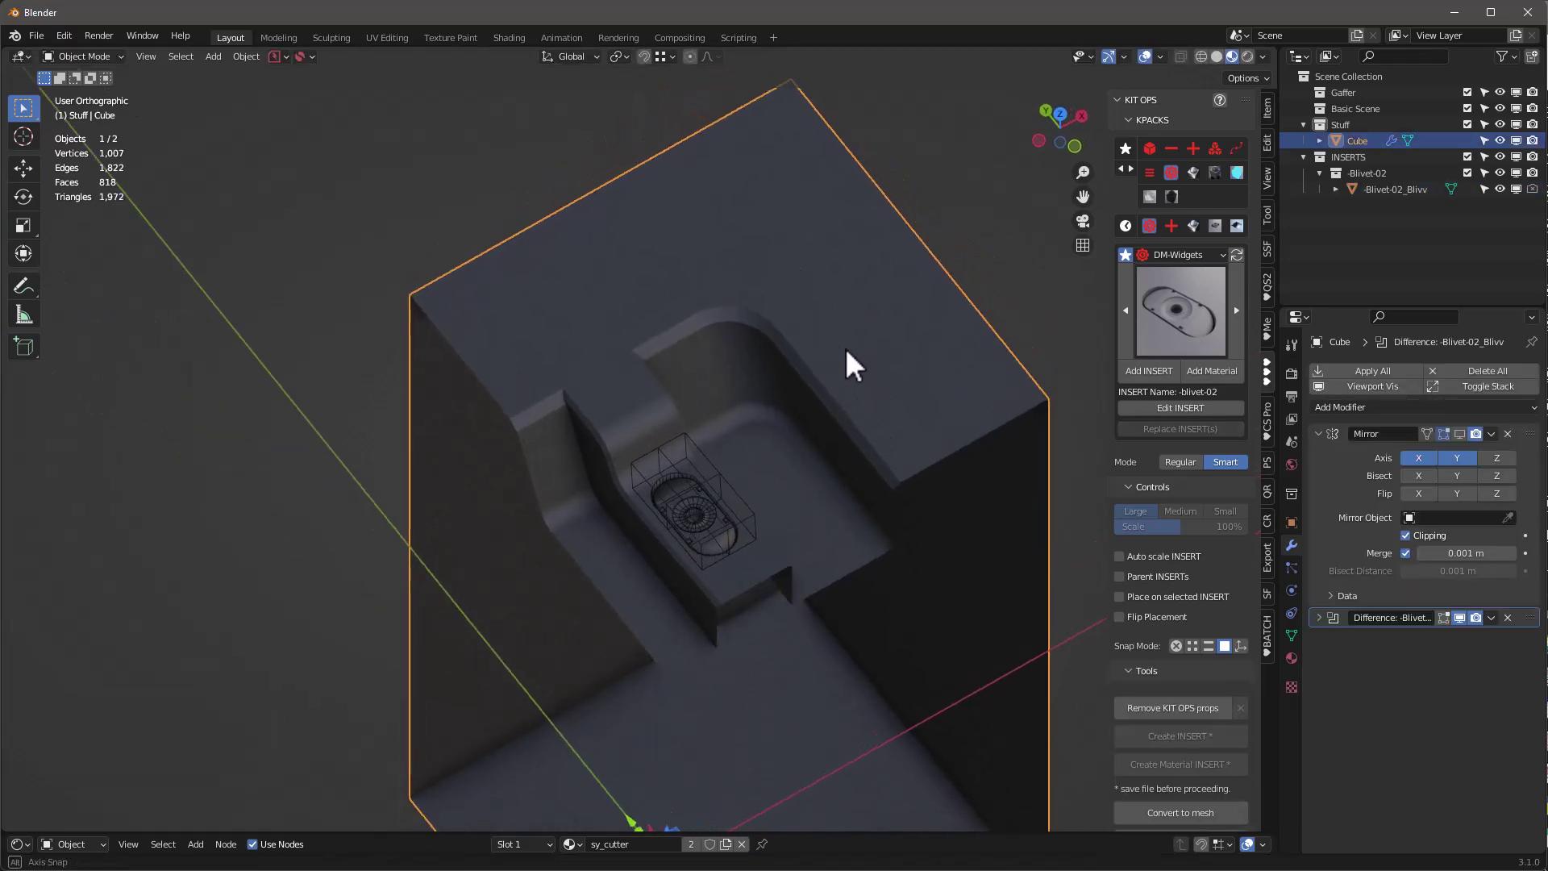
# Load the MA-Cutters-Simple pack in KIT OPS and choose the adv_cube2_2 insert
pyautogui.click(1198, 313)
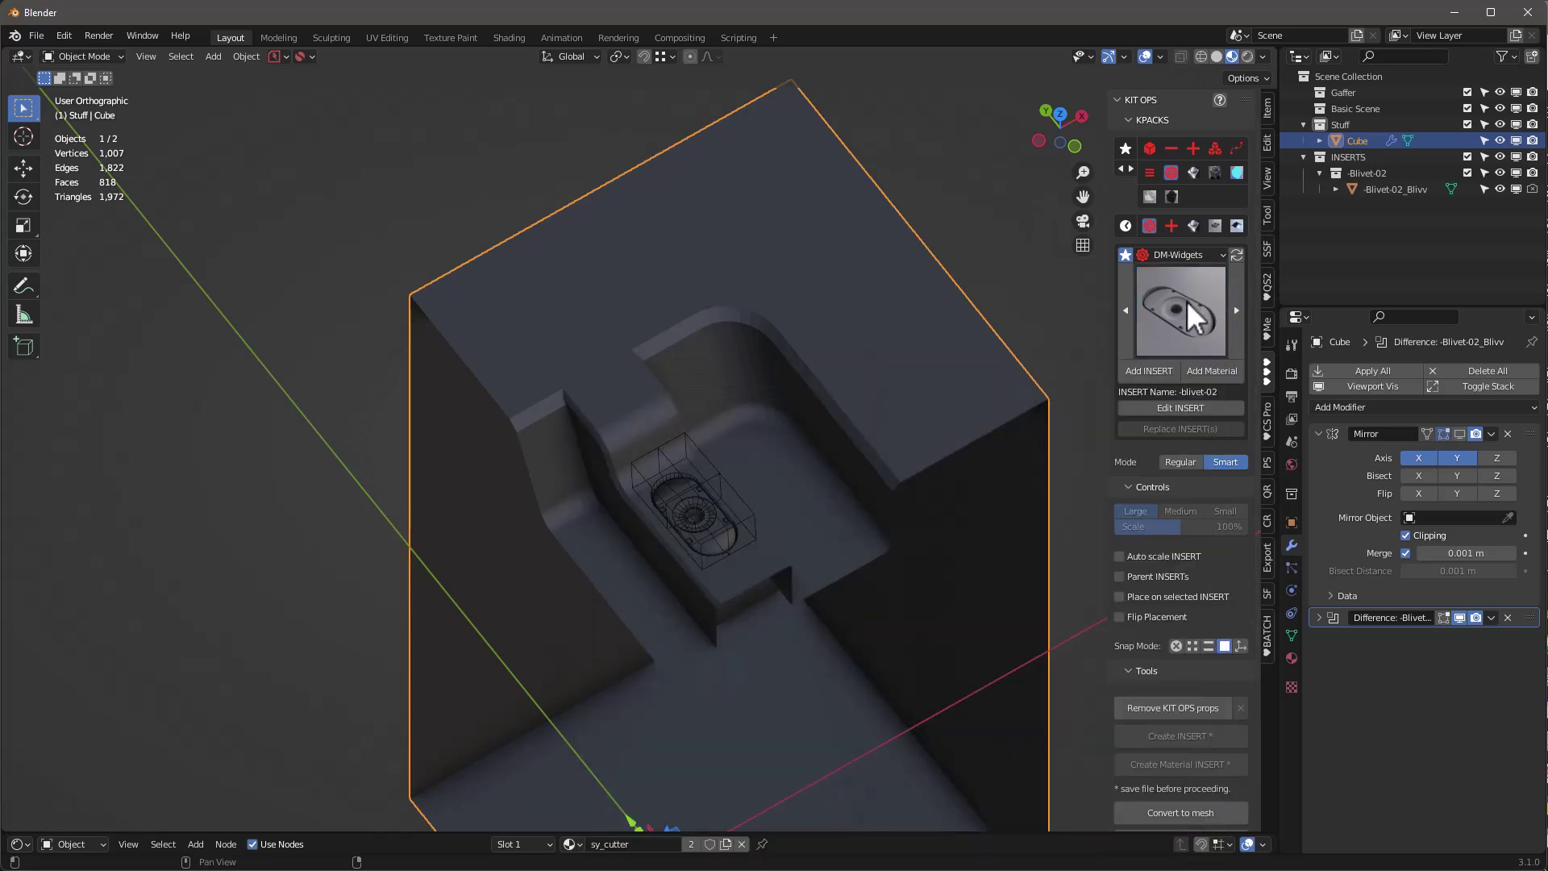
pyautogui.click(1184, 254)
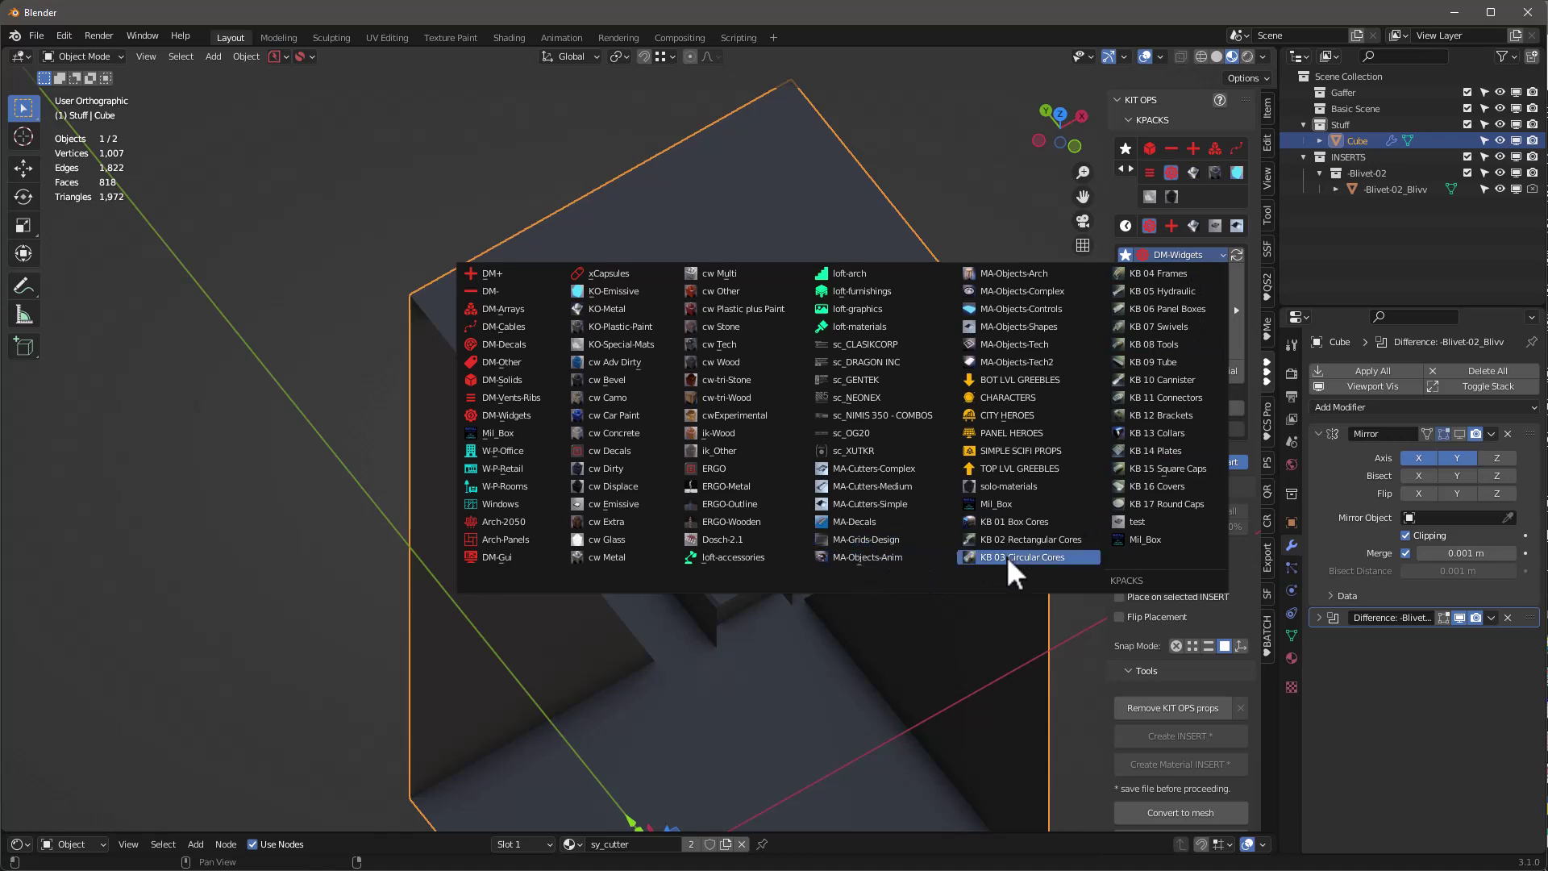
pyautogui.click(892, 501)
pyautogui.click(1195, 313)
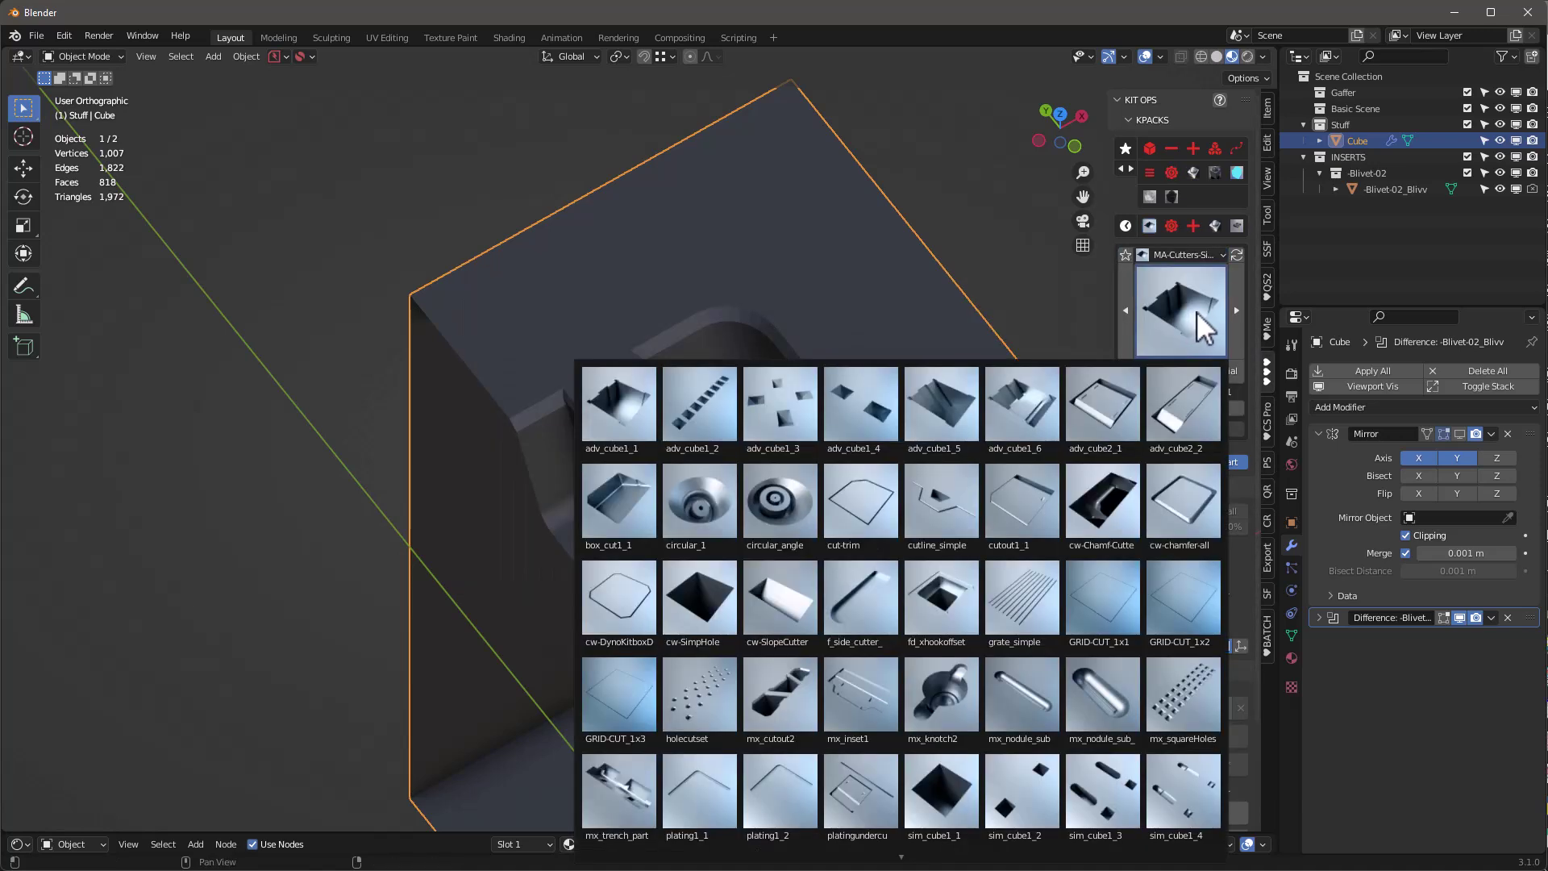
pyautogui.click(1119, 396)
pyautogui.moveTo(899, 393); pyautogui.dragTo(1014, 370, button='middle')
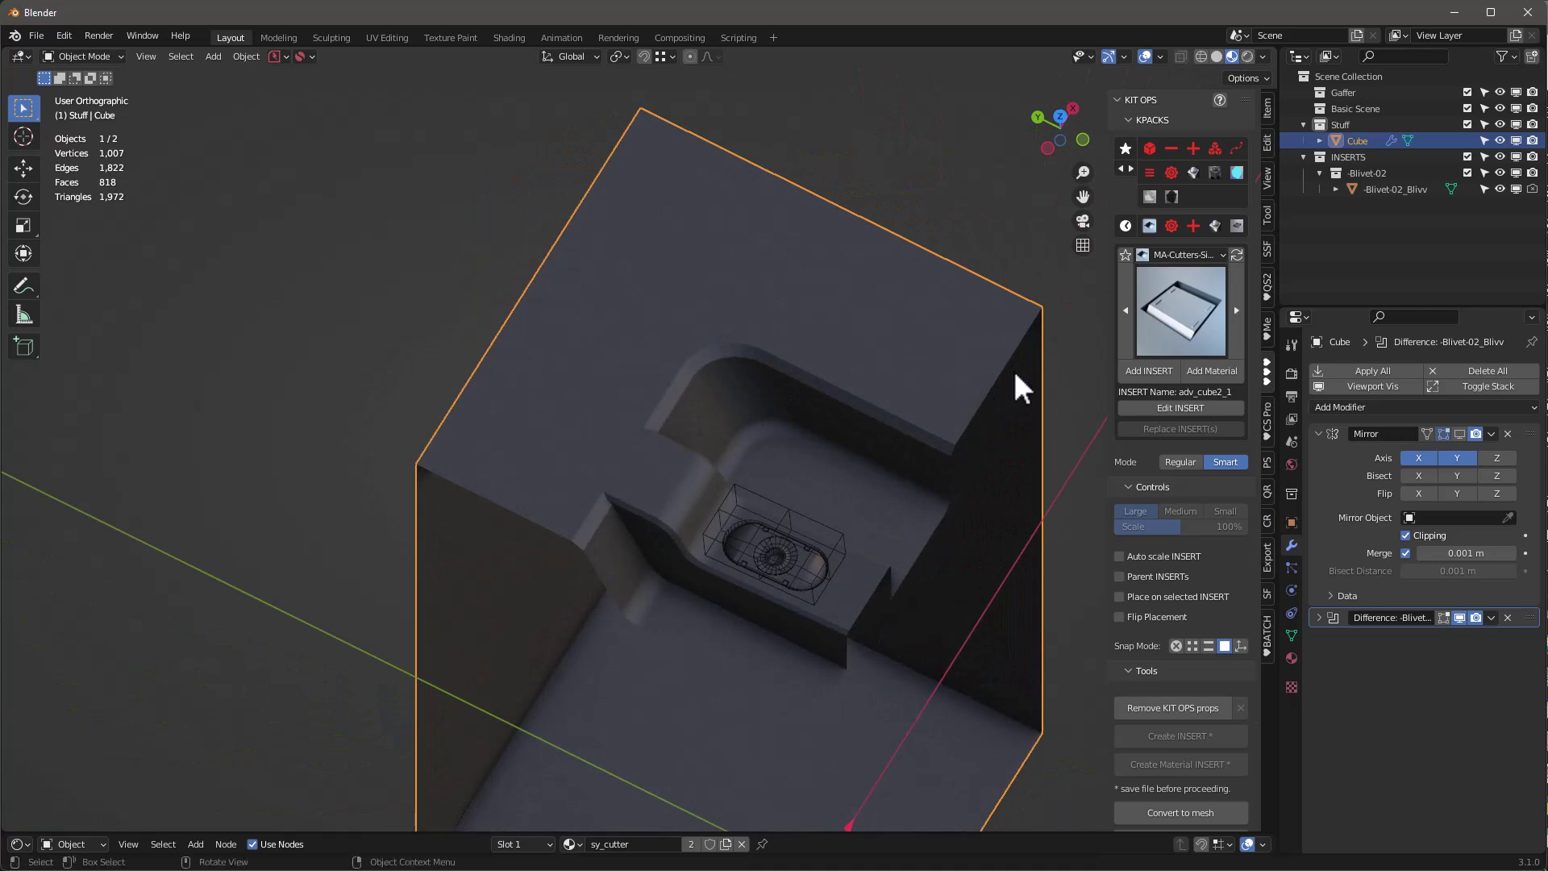
pyautogui.click(1211, 309)
pyautogui.click(1194, 420)
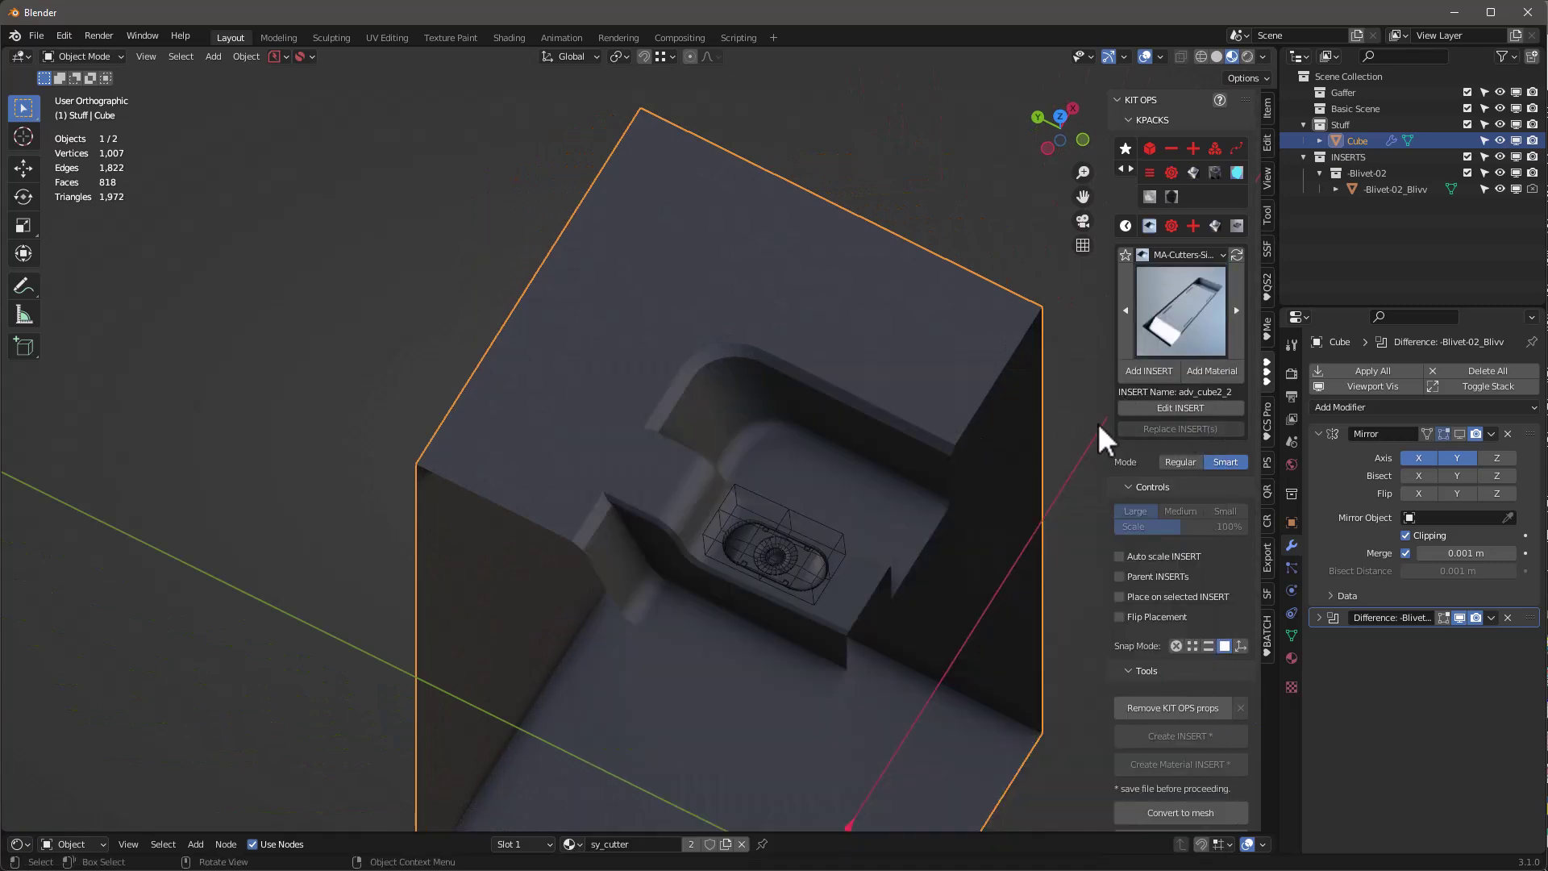
# Place the adv_cube2_2 cutter on the recess floor beside the blivet and adjust its position along Y
pyautogui.click(1145, 372)
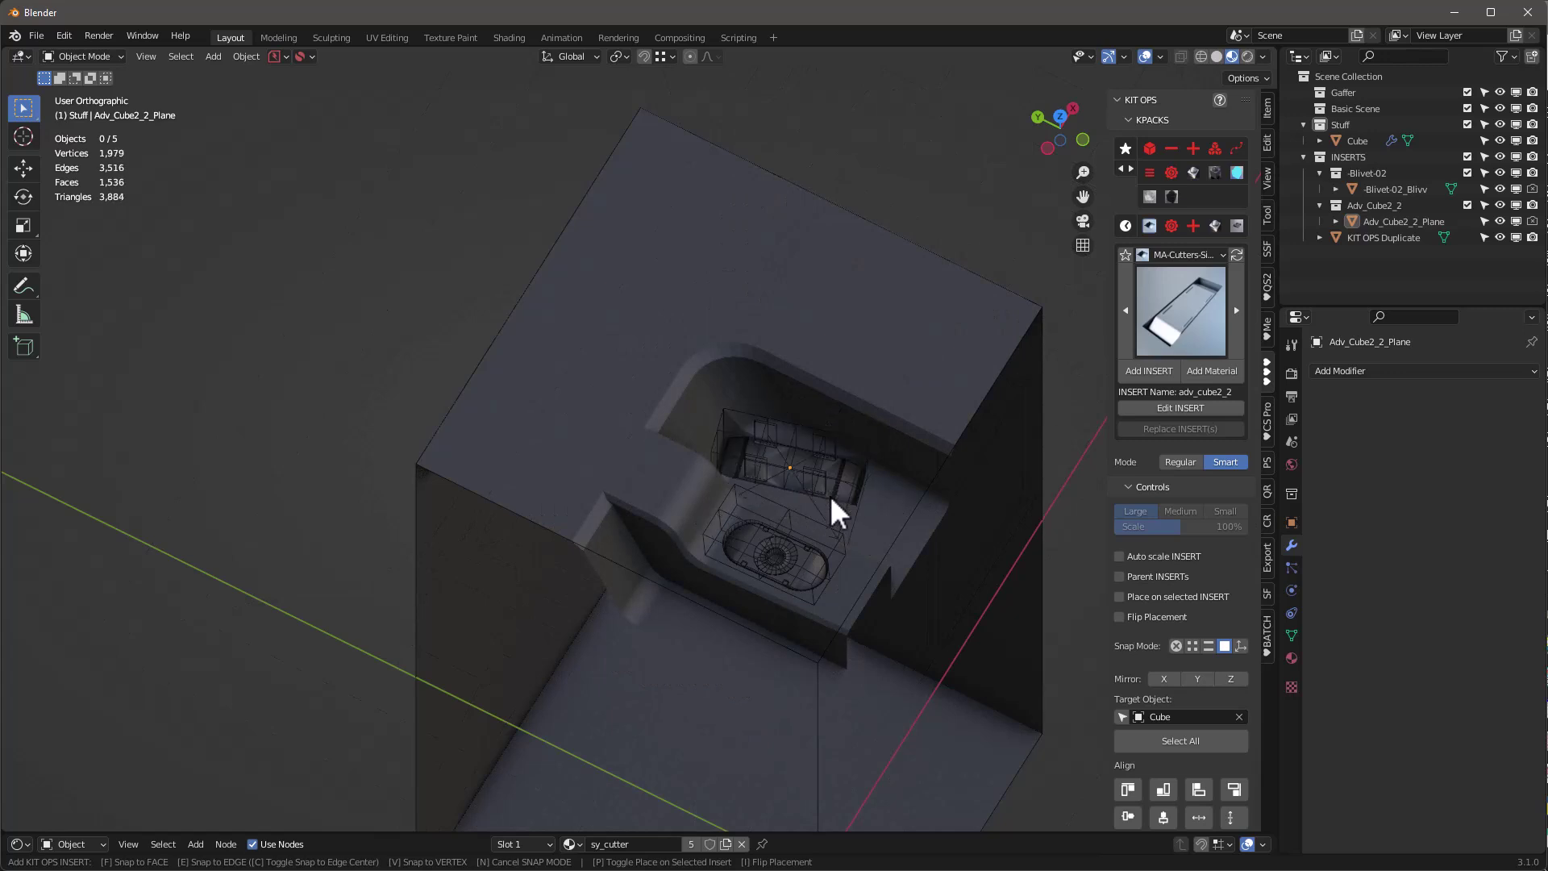
pyautogui.click(831, 495)
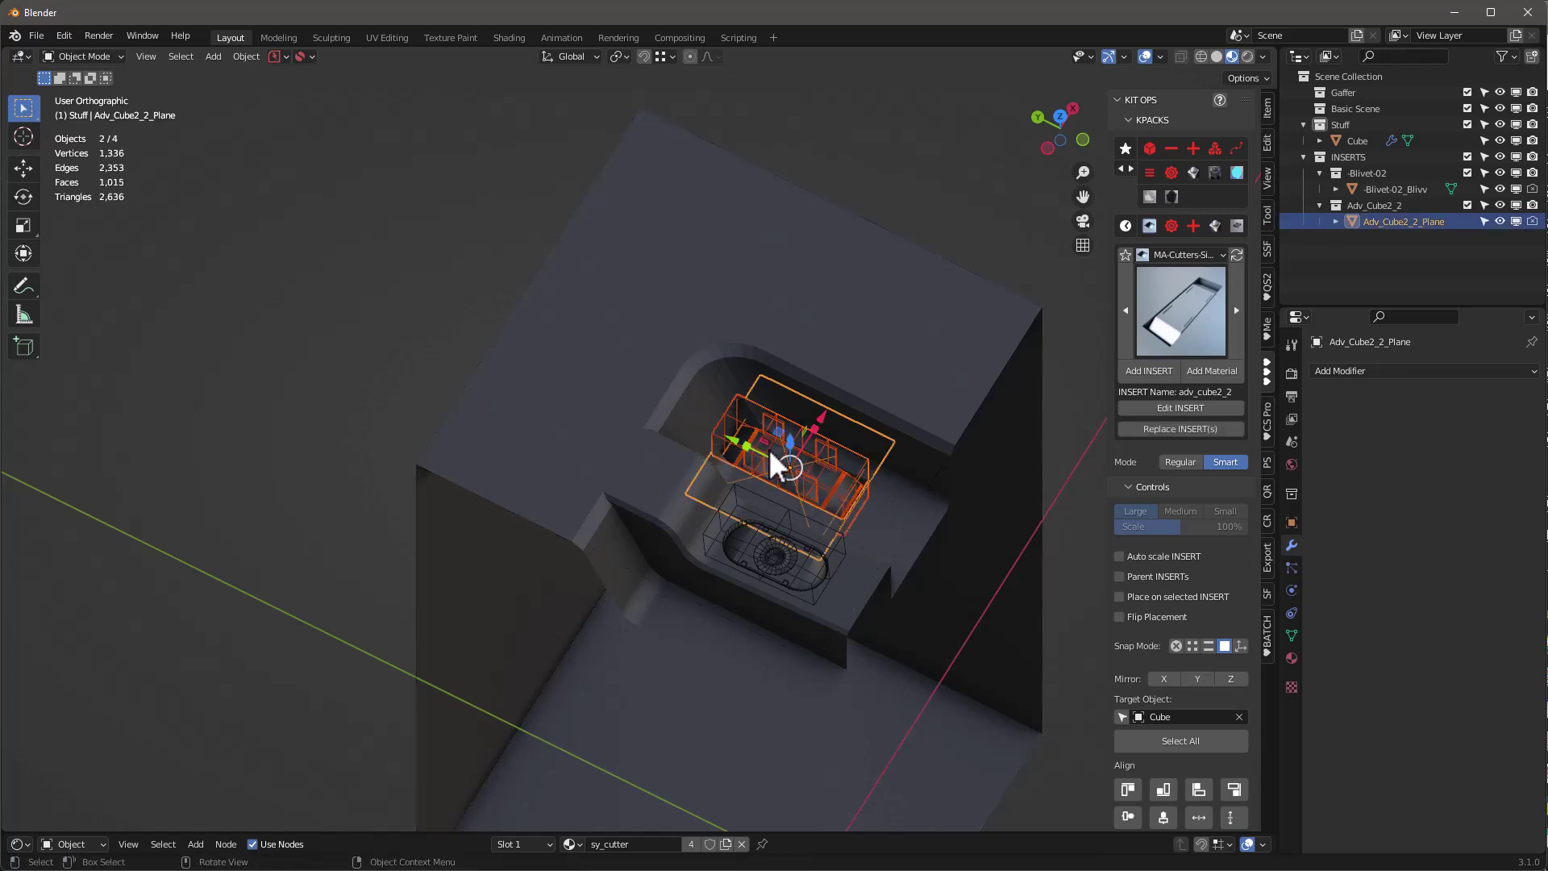
pyautogui.moveTo(733, 441); pyautogui.dragTo(790, 461)
pyautogui.moveTo(790, 461); pyautogui.dragTo(923, 346, button='middle')
pyautogui.scroll(3, 951, 371)
pyautogui.click(981, 401)
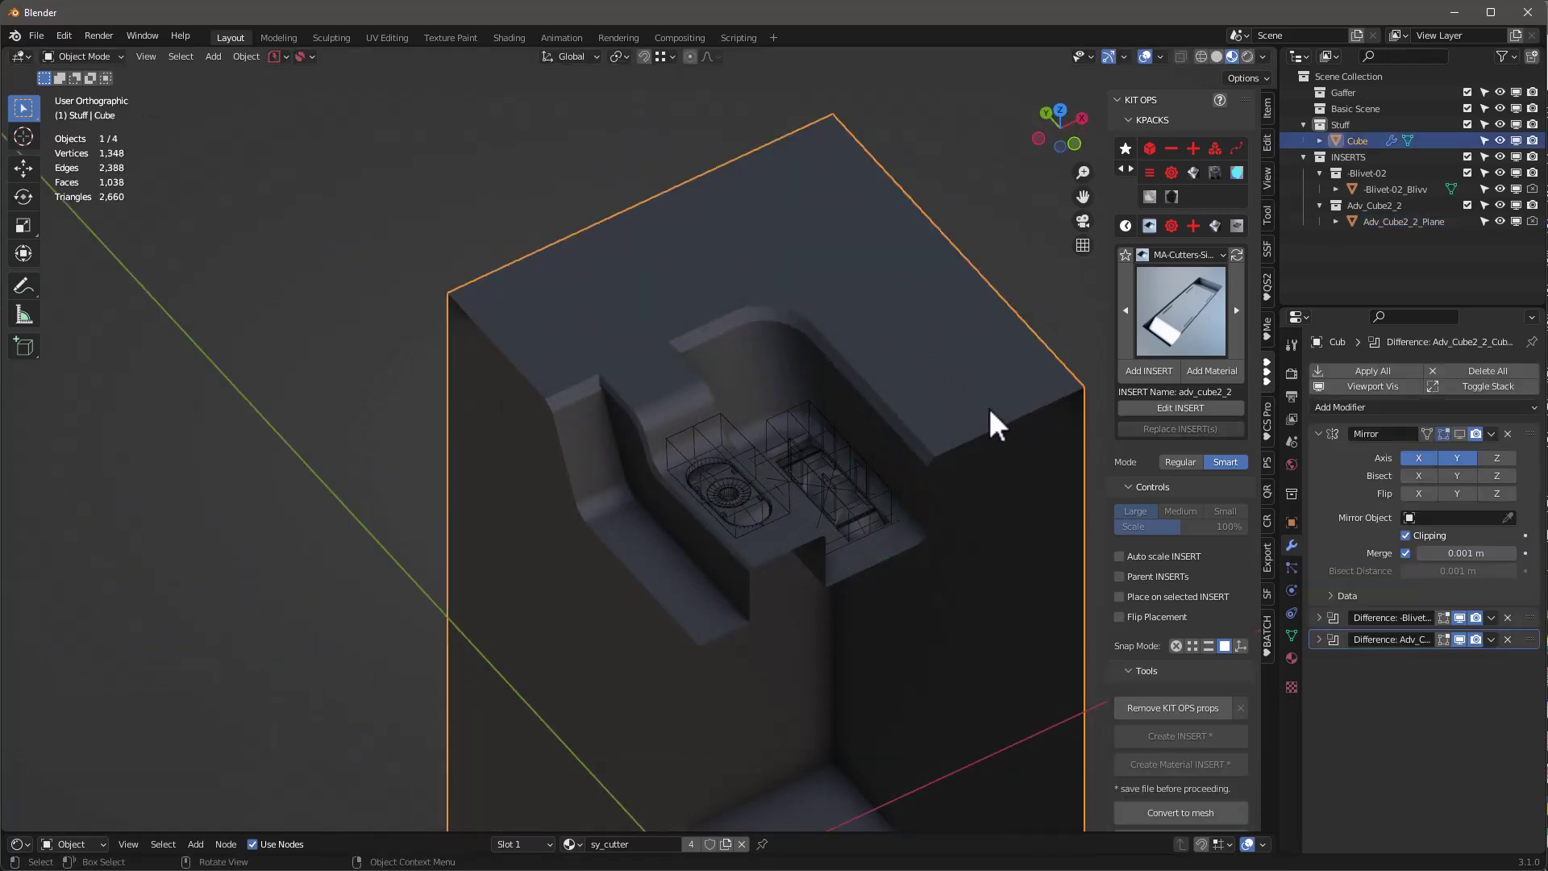
pyautogui.scroll(2, 964, 363)
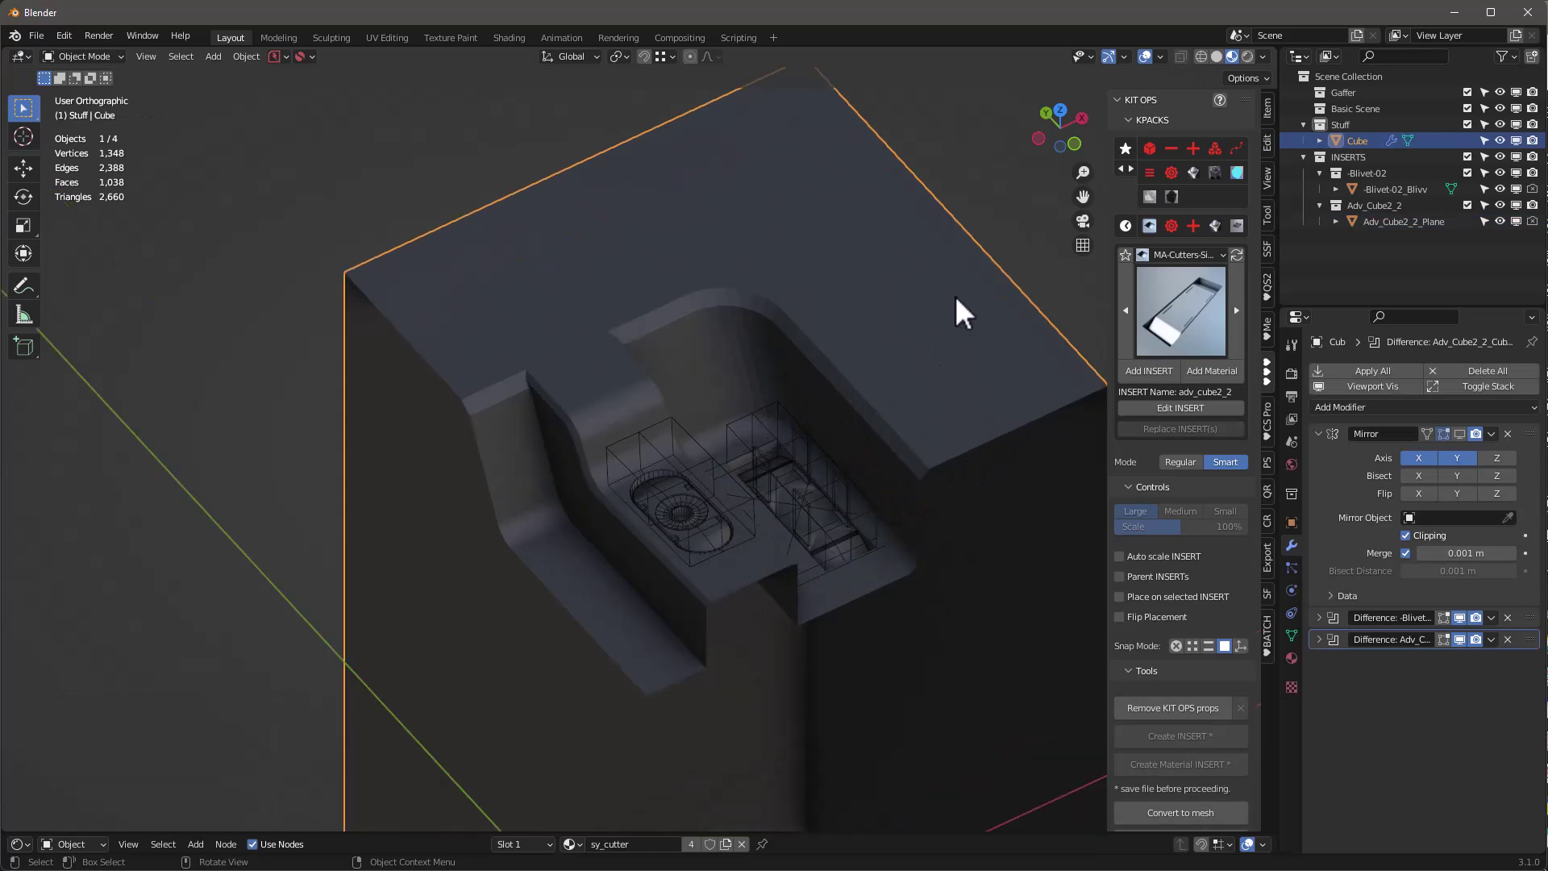
# Shade the cube smooth and enable Auto Smooth at 30° for its normals
pyautogui.rightClick(950, 295)
pyautogui.click(922, 71)
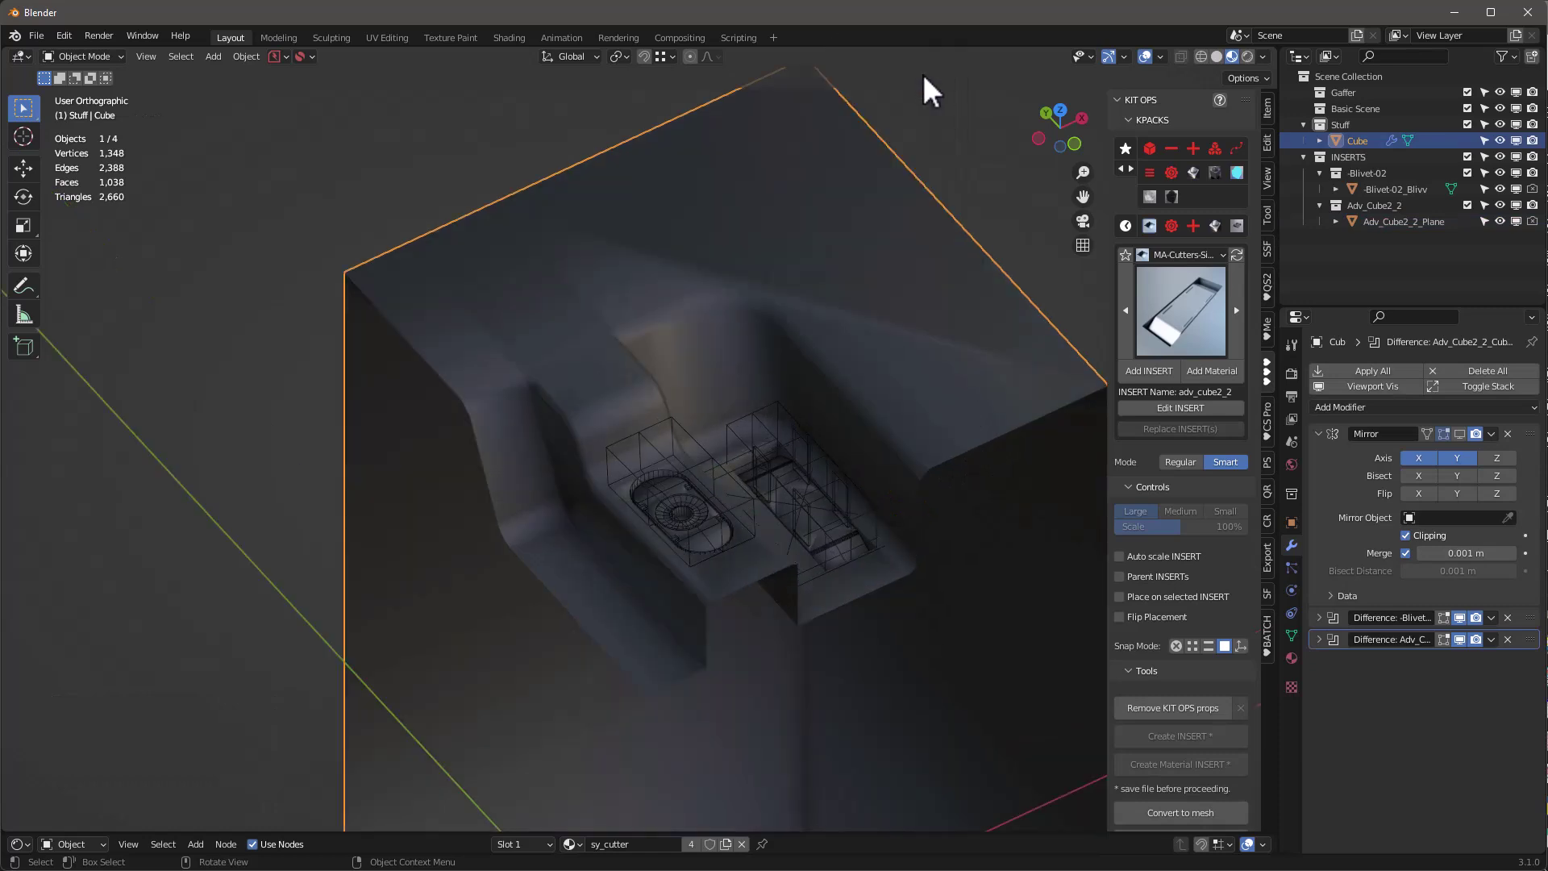
pyautogui.click(1292, 635)
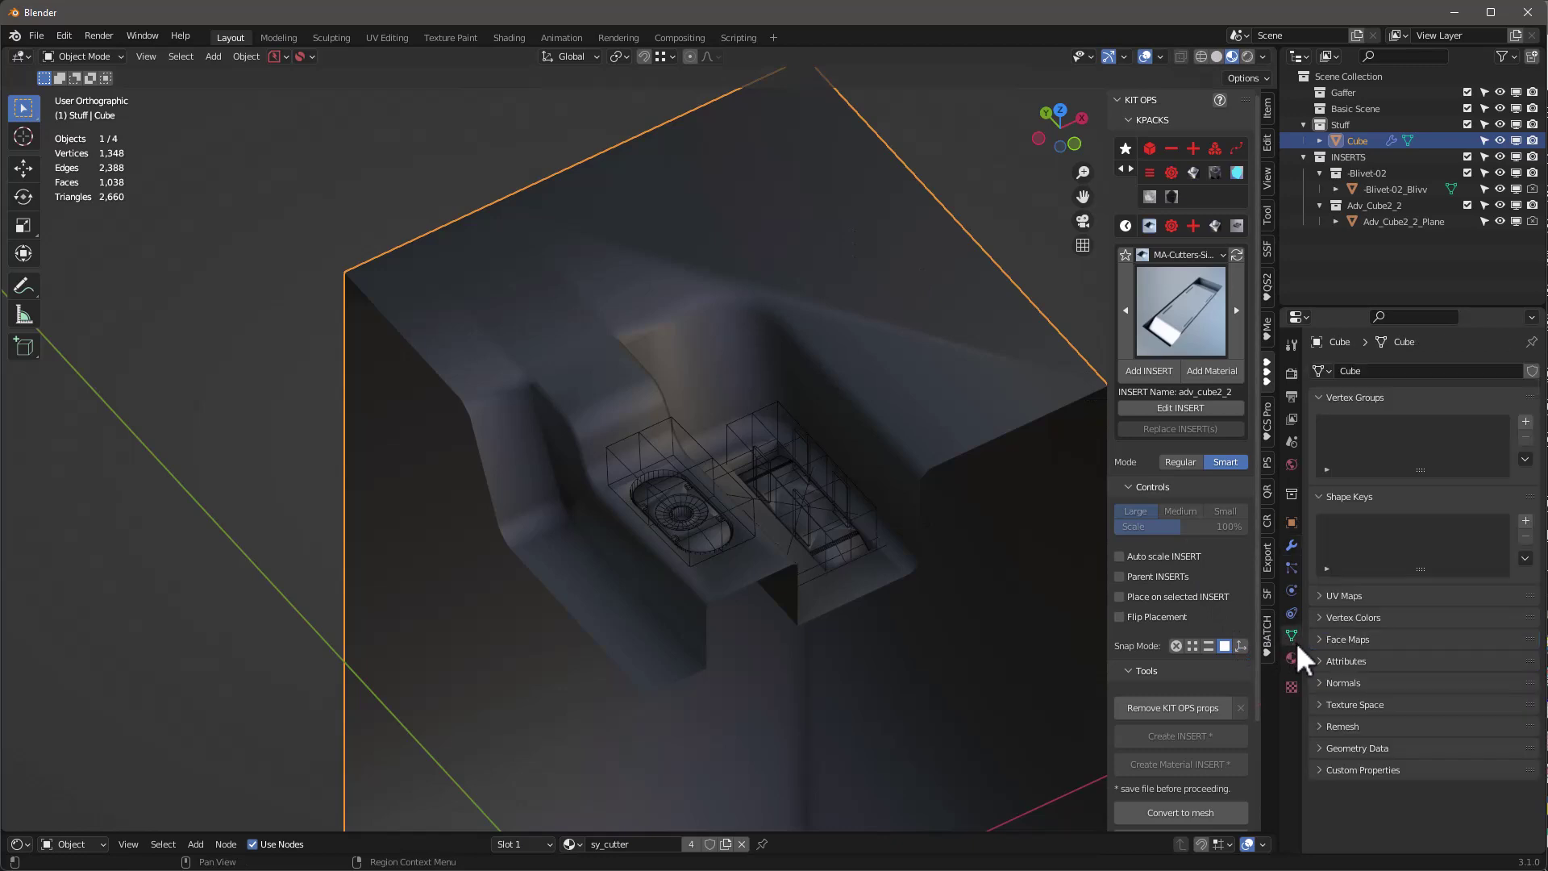
pyautogui.click(1321, 684)
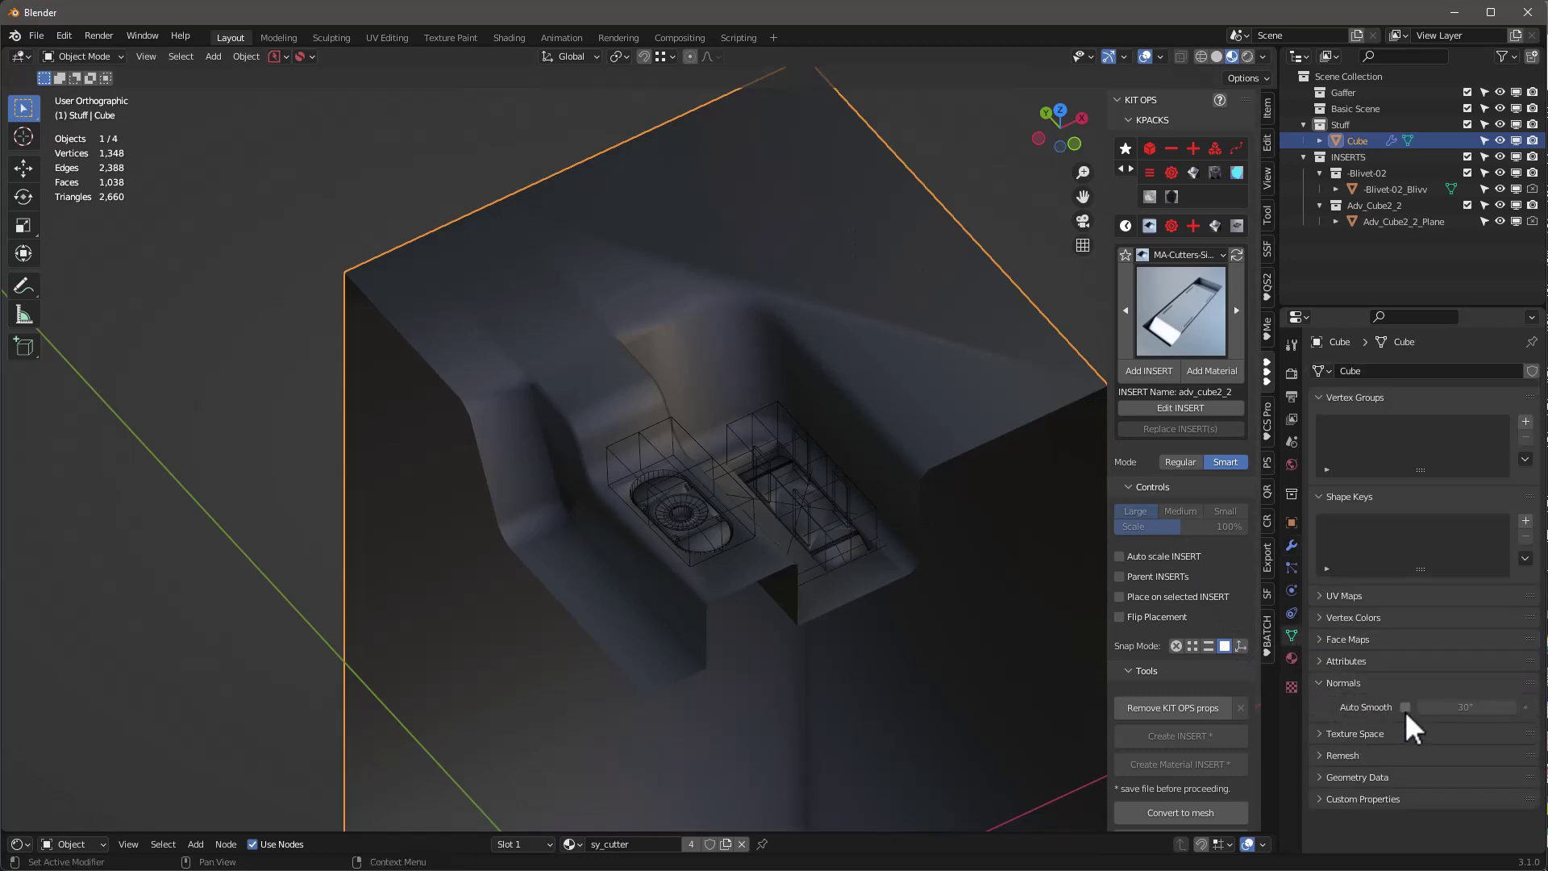
pyautogui.click(1405, 707)
# Center the adv_cube2_2 cutter on the mirror plane by setting its Y location to 0 m
pyautogui.scroll(-5, 699, 373)
pyautogui.moveTo(699, 372); pyautogui.dragTo(693, 471, button='middle')
pyautogui.scroll(6, 802, 476)
pyautogui.click(684, 387)
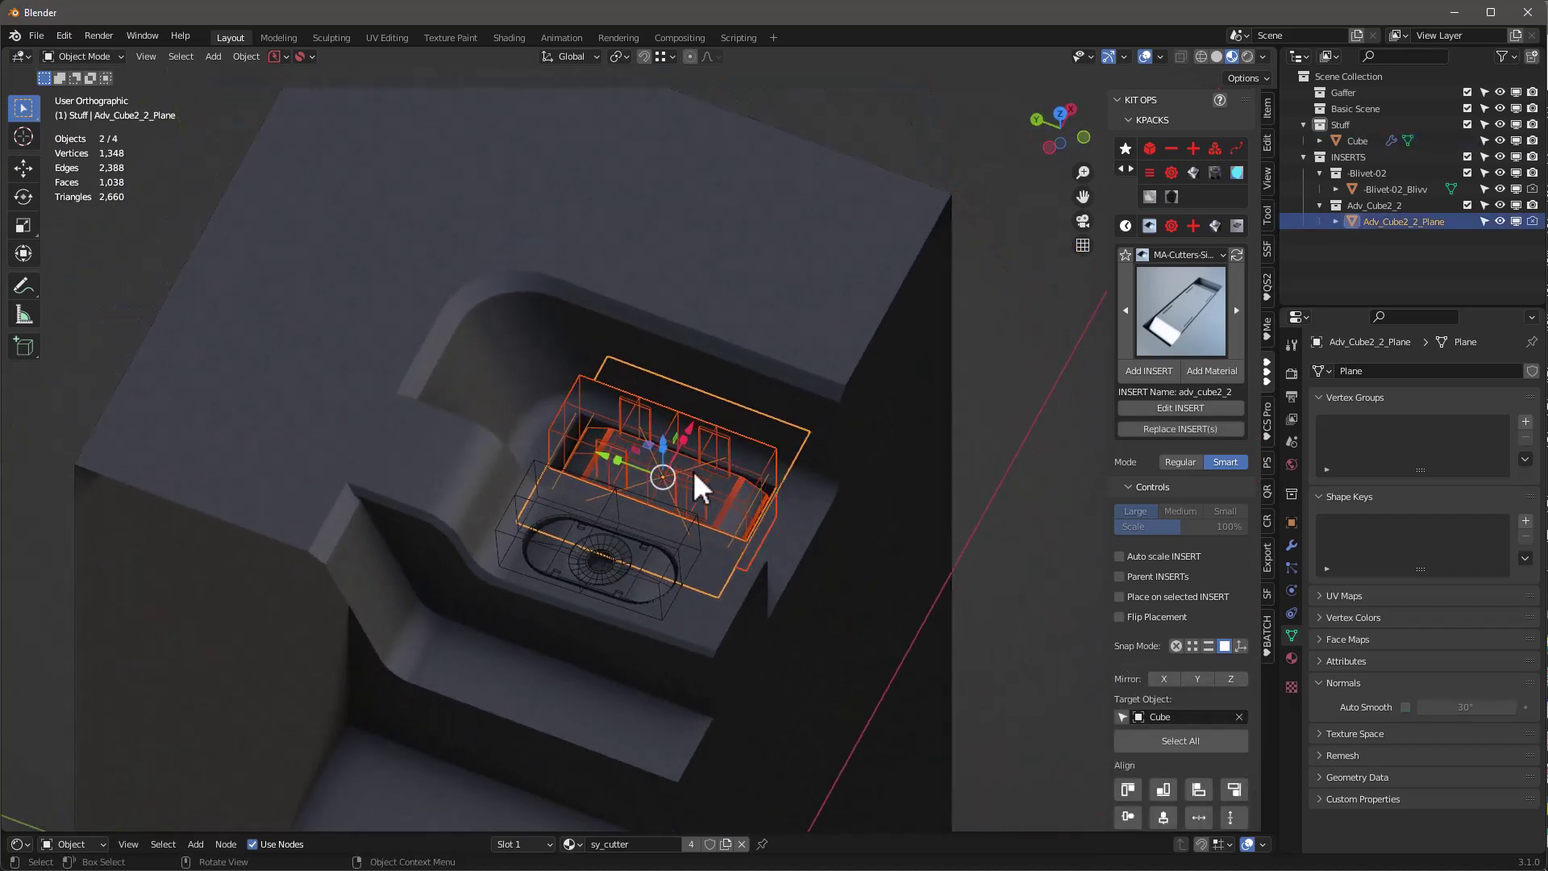
pyautogui.click(1269, 113)
pyautogui.click(1155, 155)
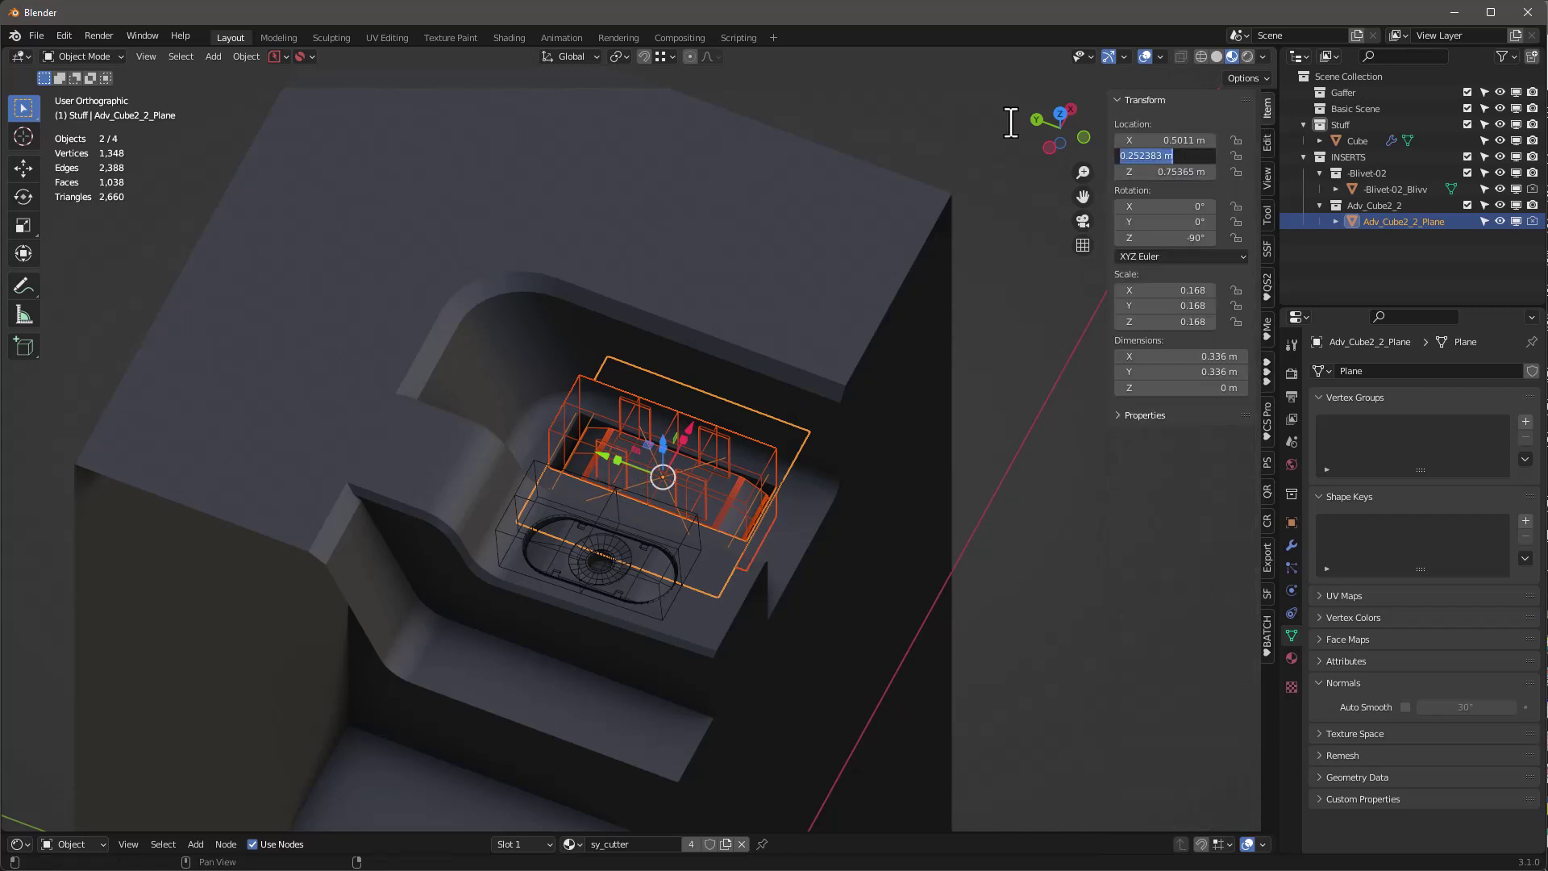
pyautogui.write('0')
pyautogui.press('Return')
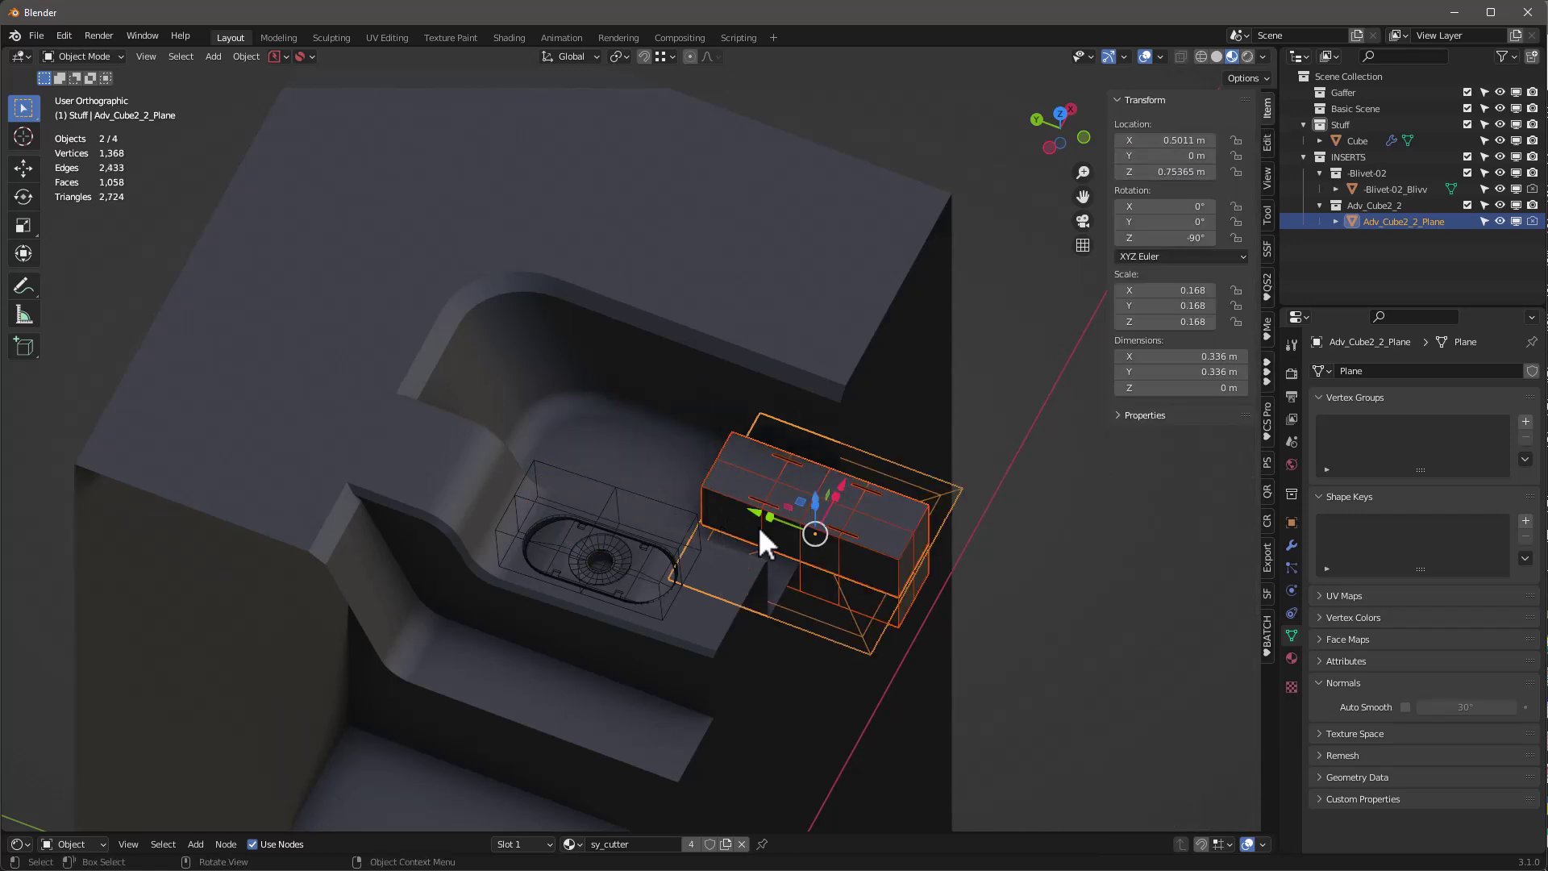
# Enlarge the adv_cube2_2 cutter to local scales of about 0.369 in X and 0.257 in Y, and move it to X about 0.468 m
pyautogui.press('s')
pyautogui.press('y')
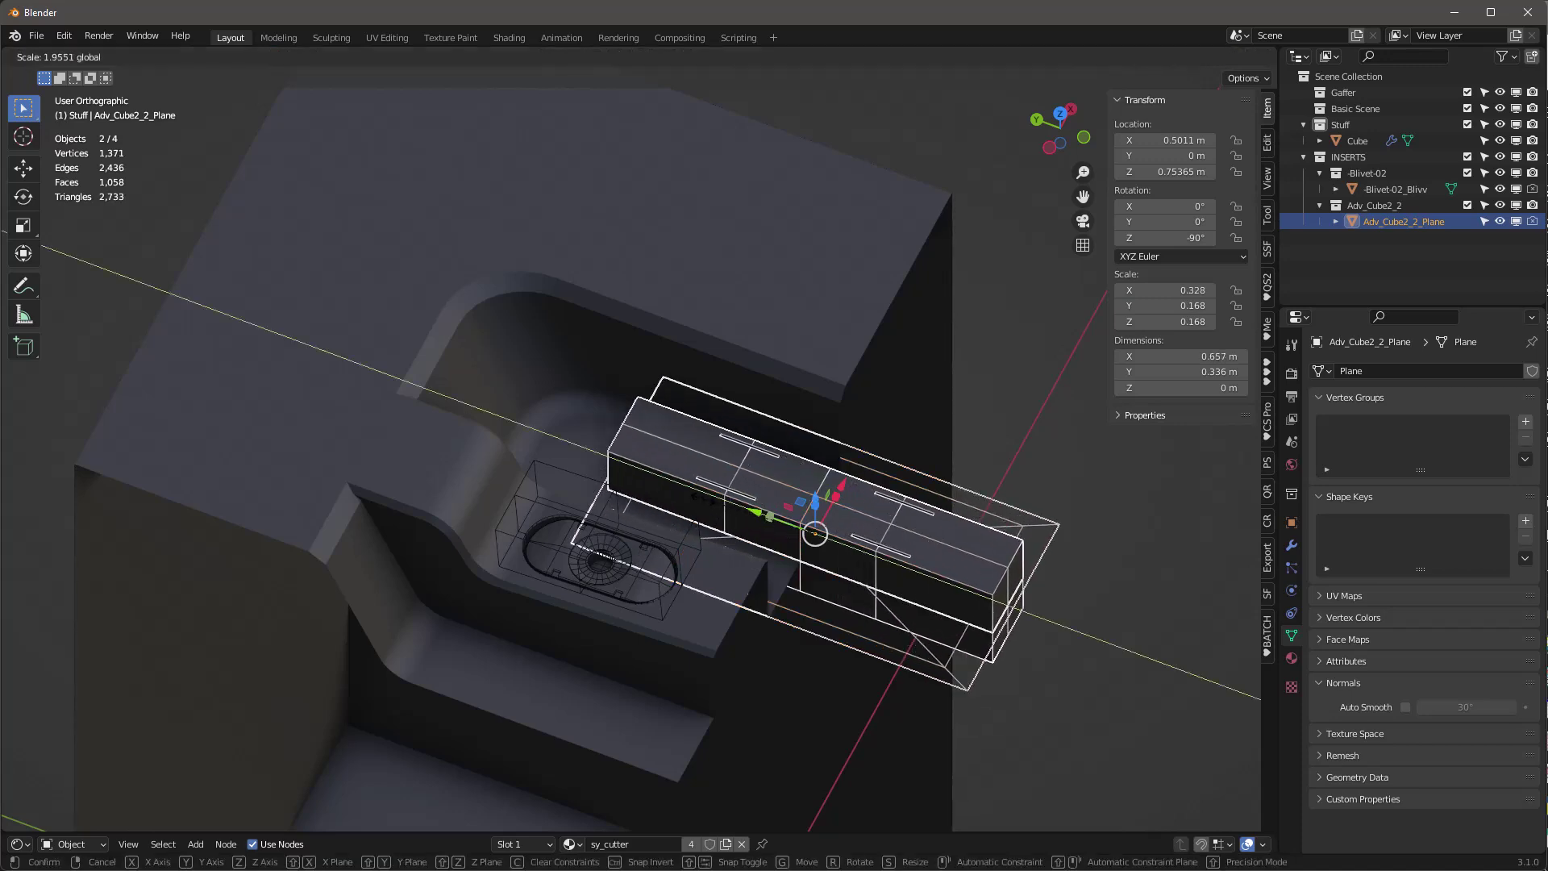
pyautogui.click(670, 379)
pyautogui.moveTo(669, 379); pyautogui.dragTo(867, 506, button='middle')
pyautogui.moveTo(881, 521); pyautogui.dragTo(853, 525)
pyautogui.press('s')
pyautogui.press('x')
pyautogui.click(887, 518)
pyautogui.moveTo(691, 525); pyautogui.dragTo(746, 366, button='middle')
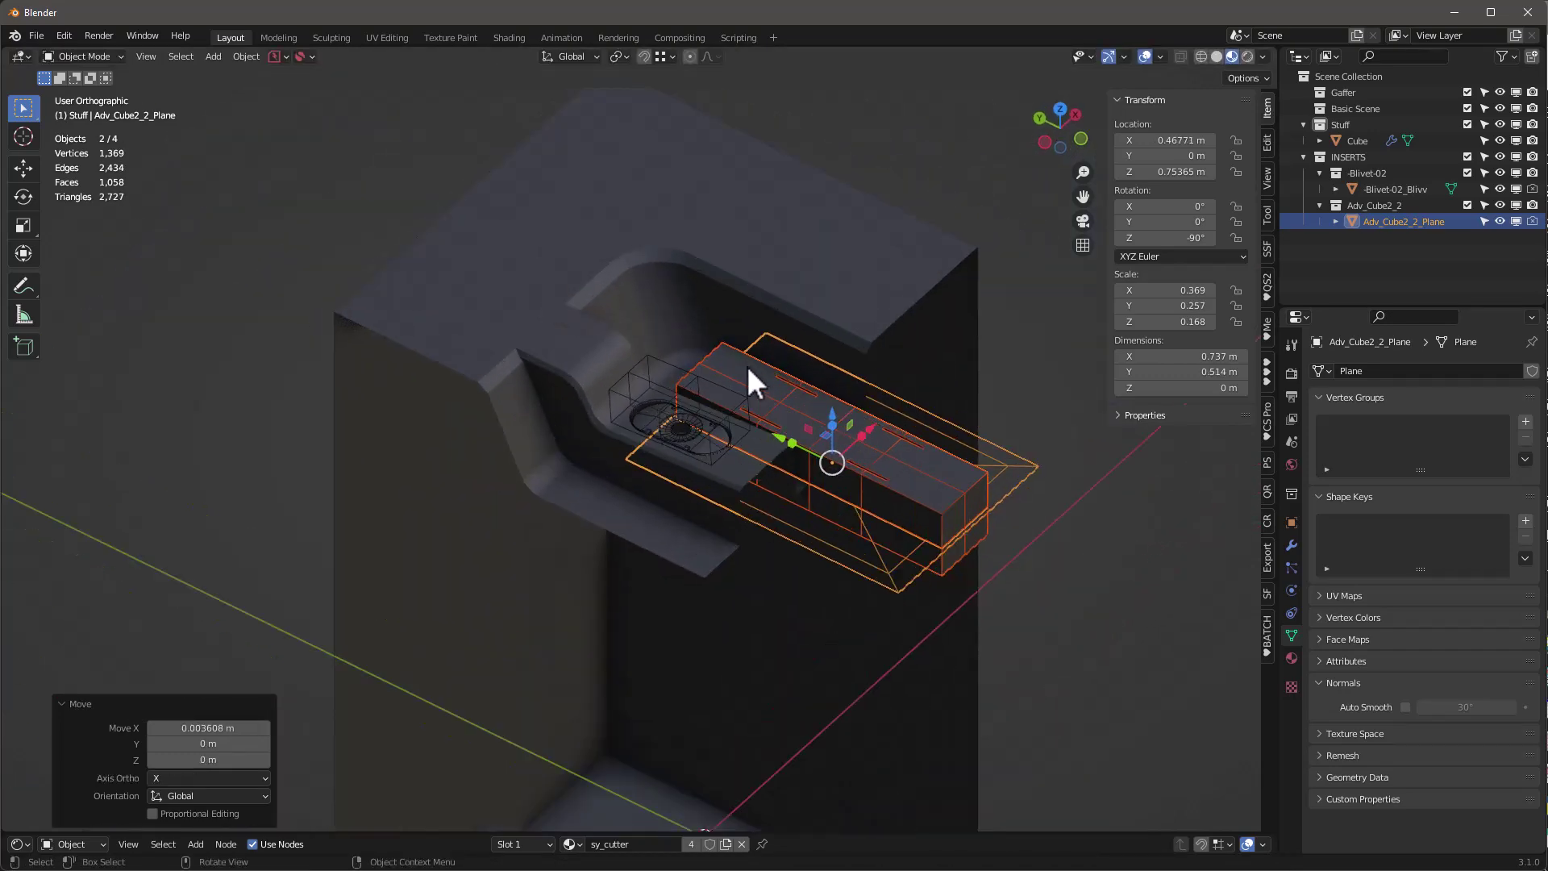
pyautogui.scroll(3, 746, 366)
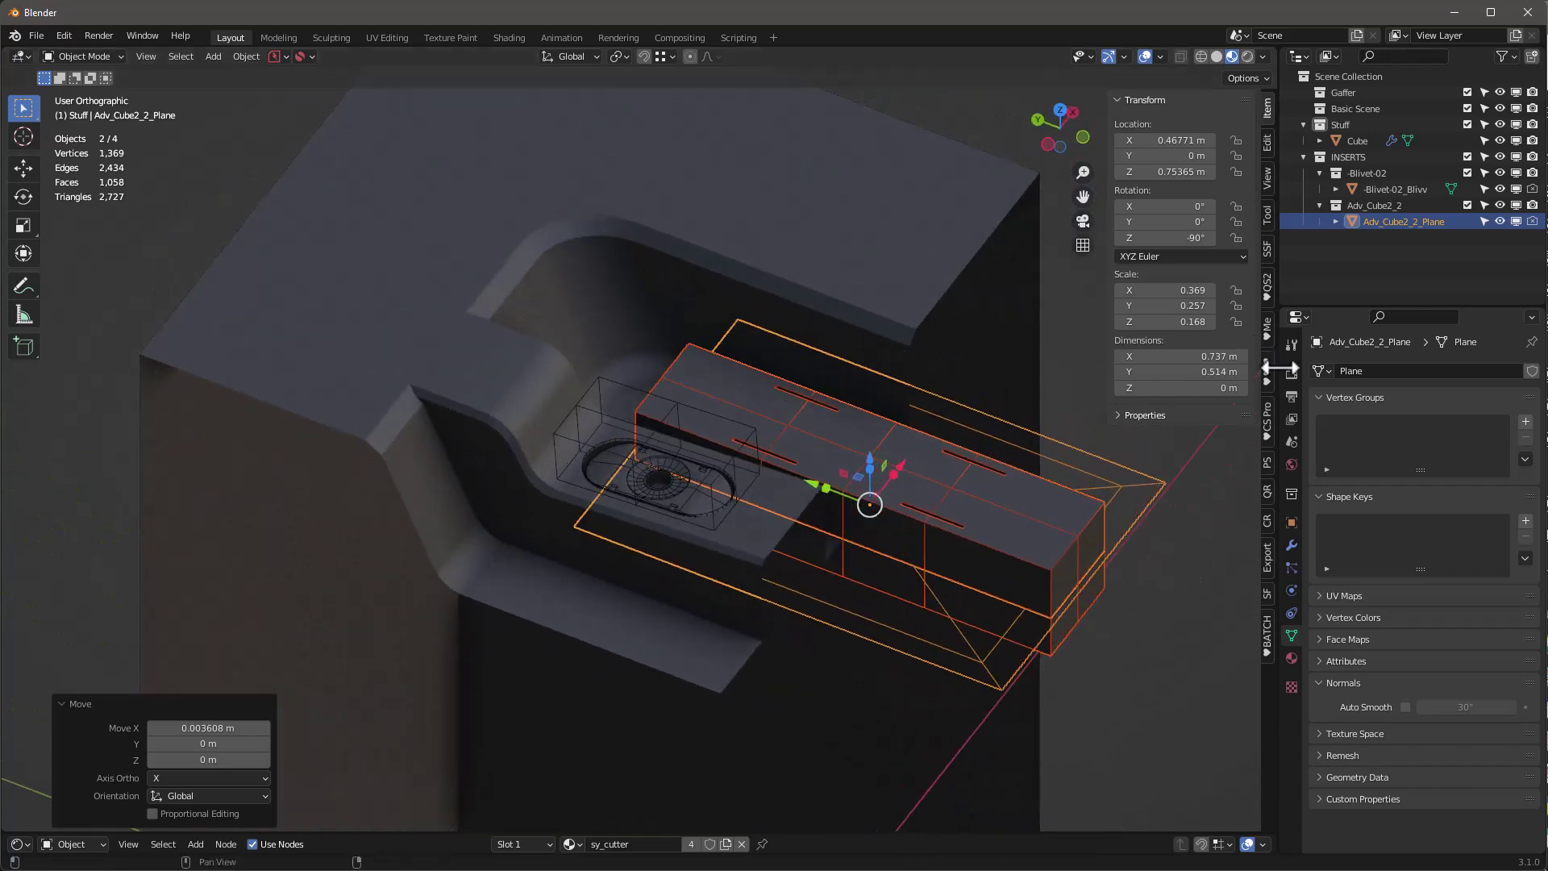
# Choose the box_cut1_1 insert from the MA-Cutters-Simple pack in KIT OPS
pyautogui.click(1268, 377)
pyautogui.click(1185, 303)
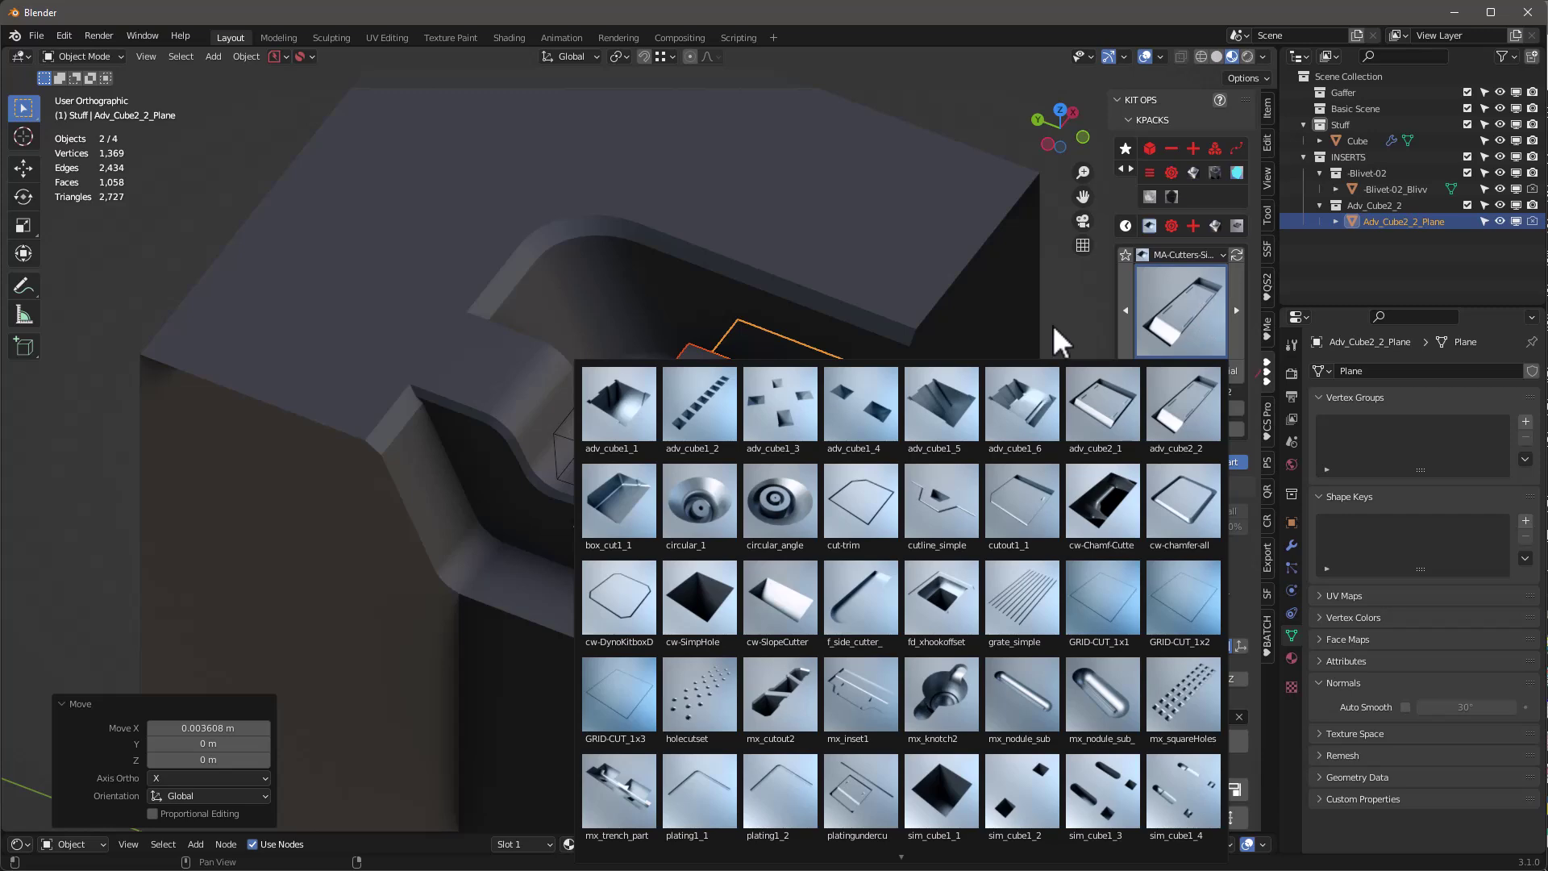
pyautogui.click(1199, 298)
pyautogui.click(648, 510)
pyautogui.moveTo(784, 421); pyautogui.dragTo(927, 240, button='middle')
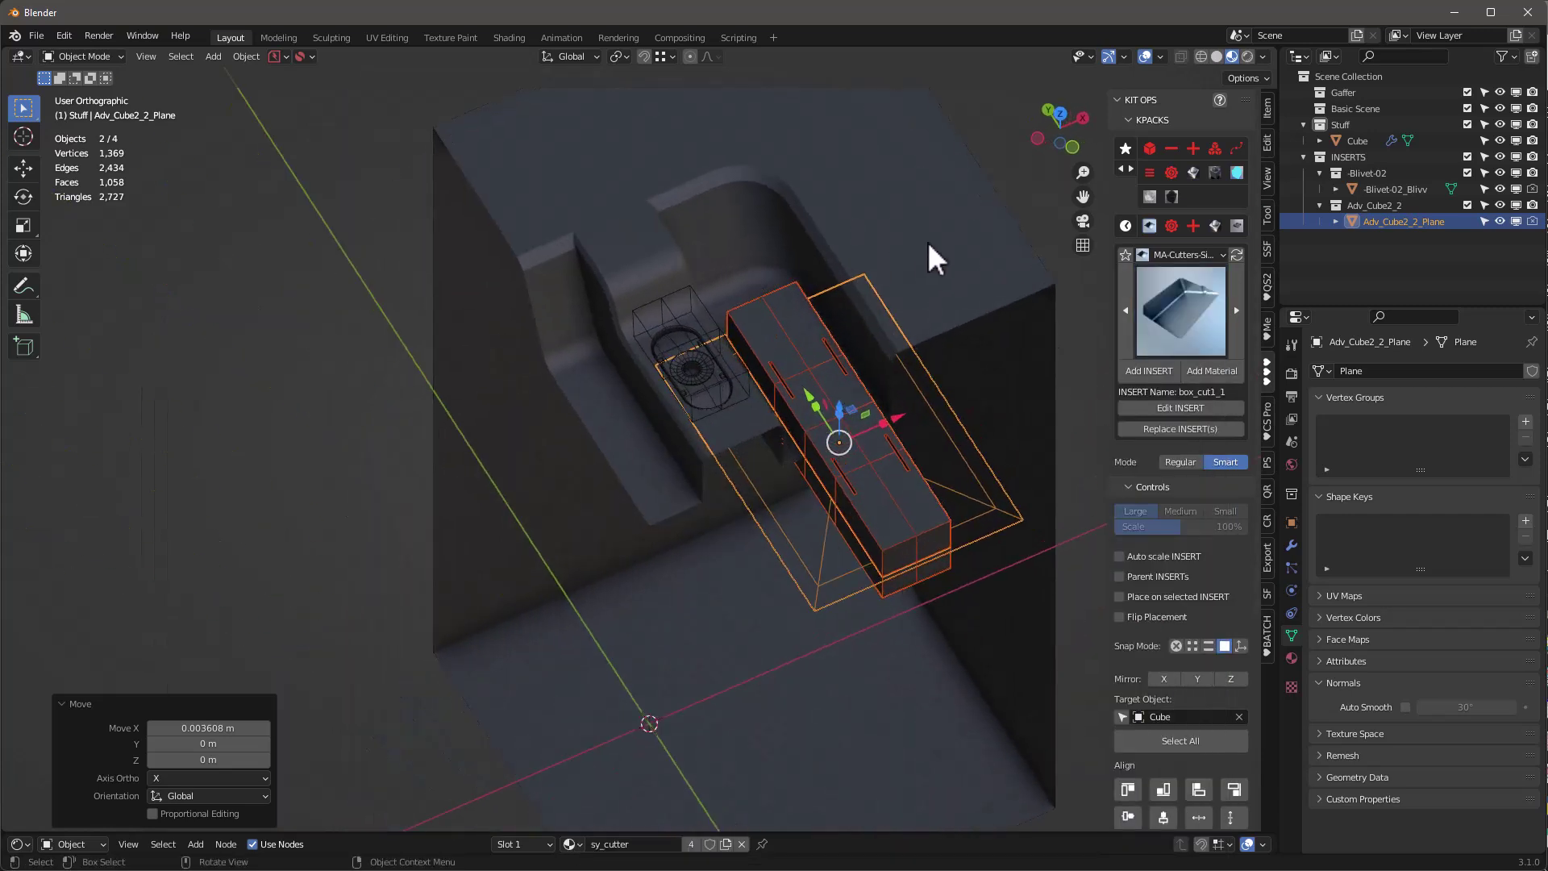
# Place the box_cut1_1 cutter across the recess edge on the cube's top face, unsnapped, and scale it to about 0.542 along Y
pyautogui.click(1159, 371)
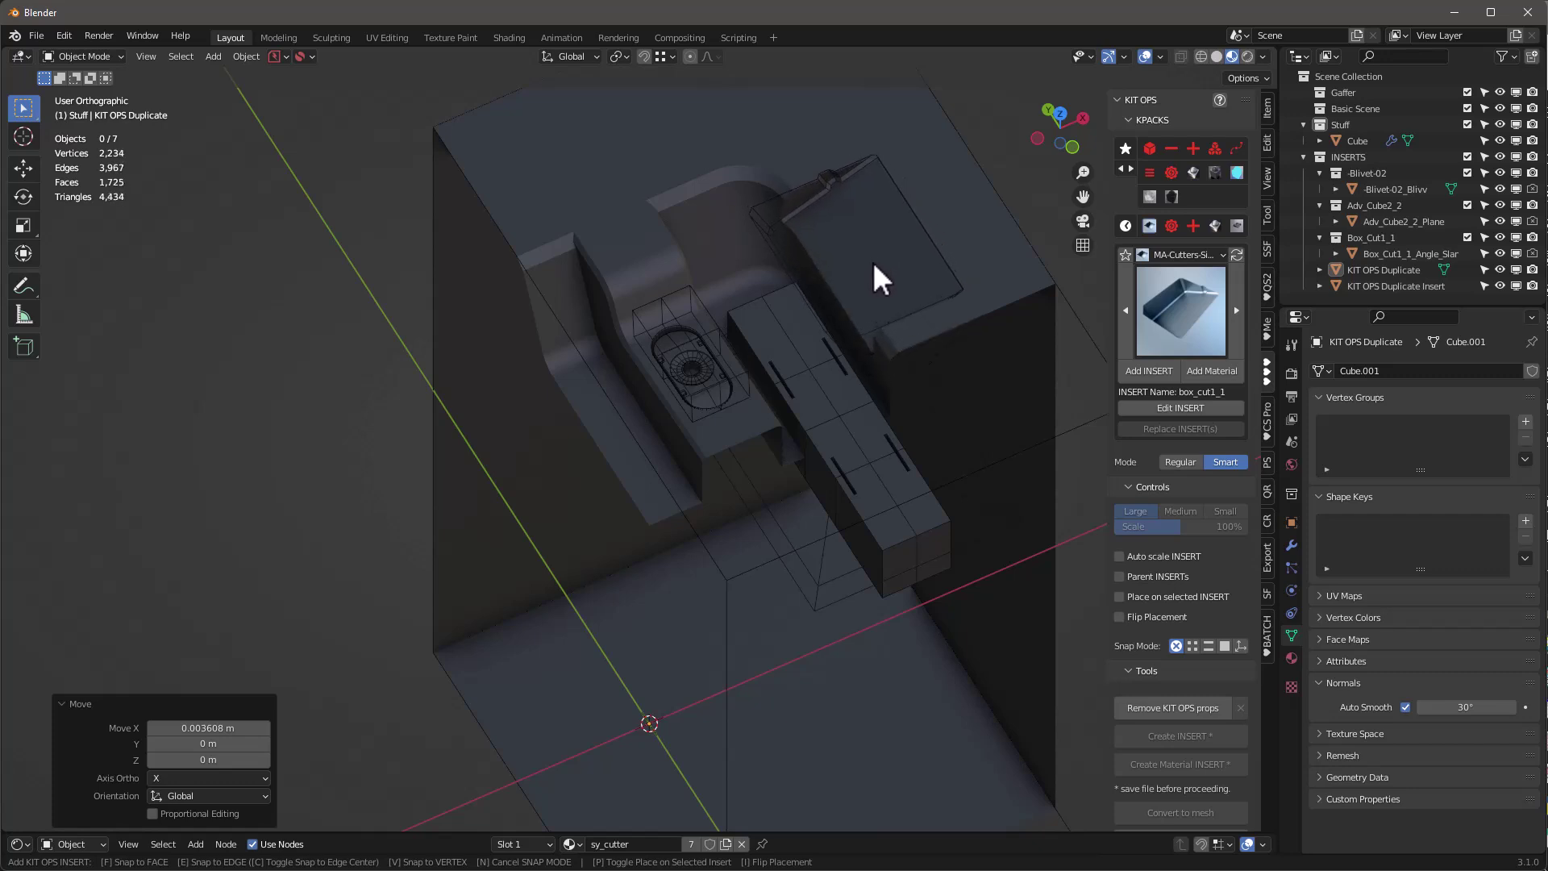
pyautogui.click(877, 264)
pyautogui.moveTo(851, 223); pyautogui.dragTo(878, 236)
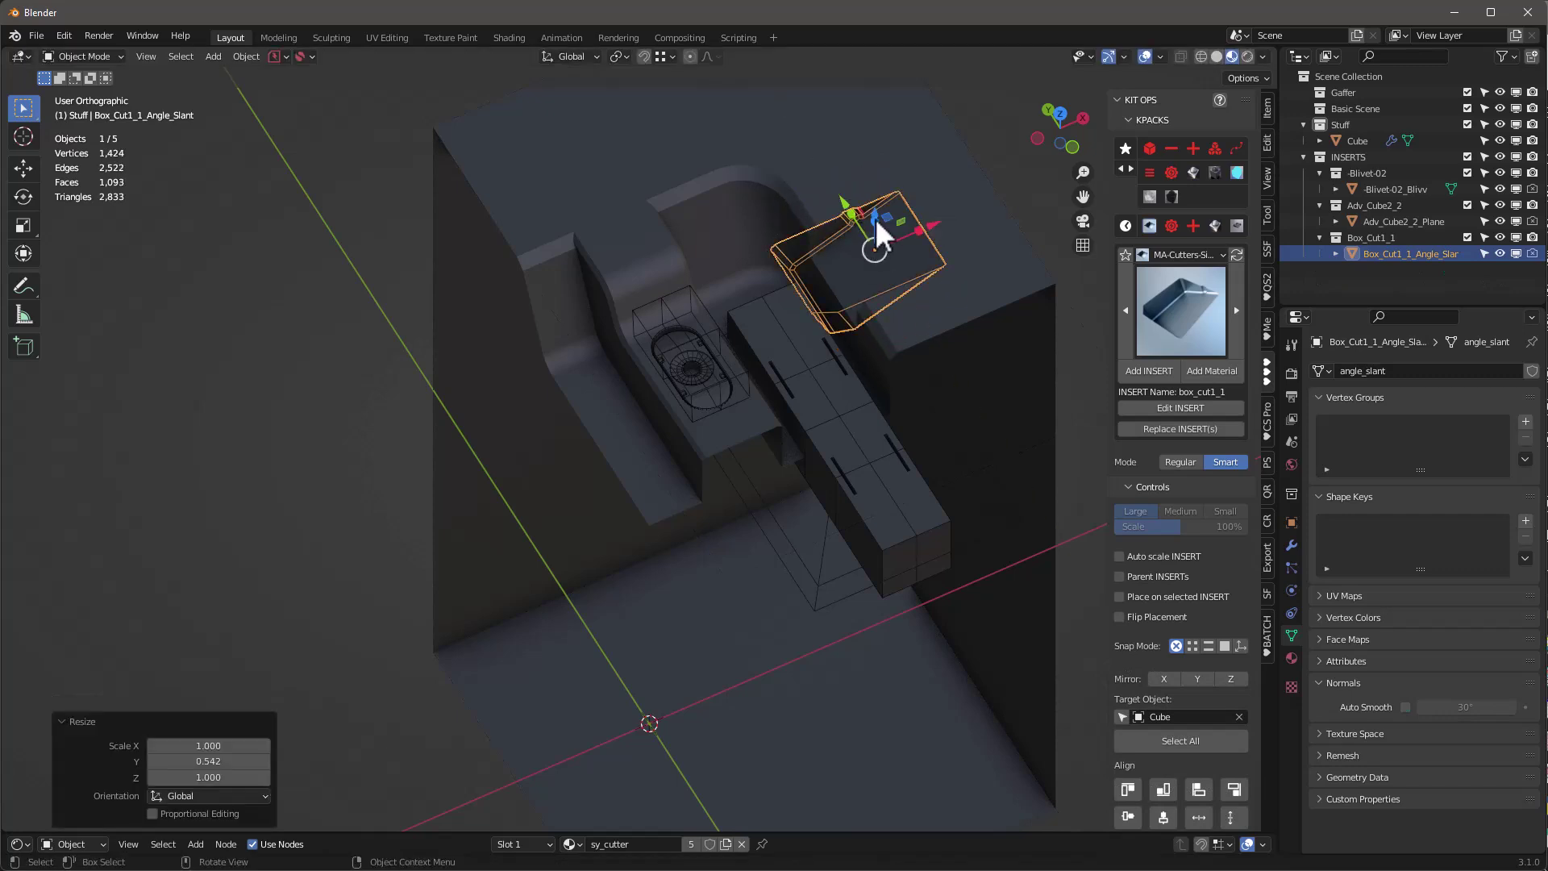
pyautogui.click(929, 190)
pyautogui.moveTo(928, 181); pyautogui.dragTo(844, 254, button='middle')
pyautogui.scroll(-3, 901, 233)
pyautogui.scroll(2, 897, 232)
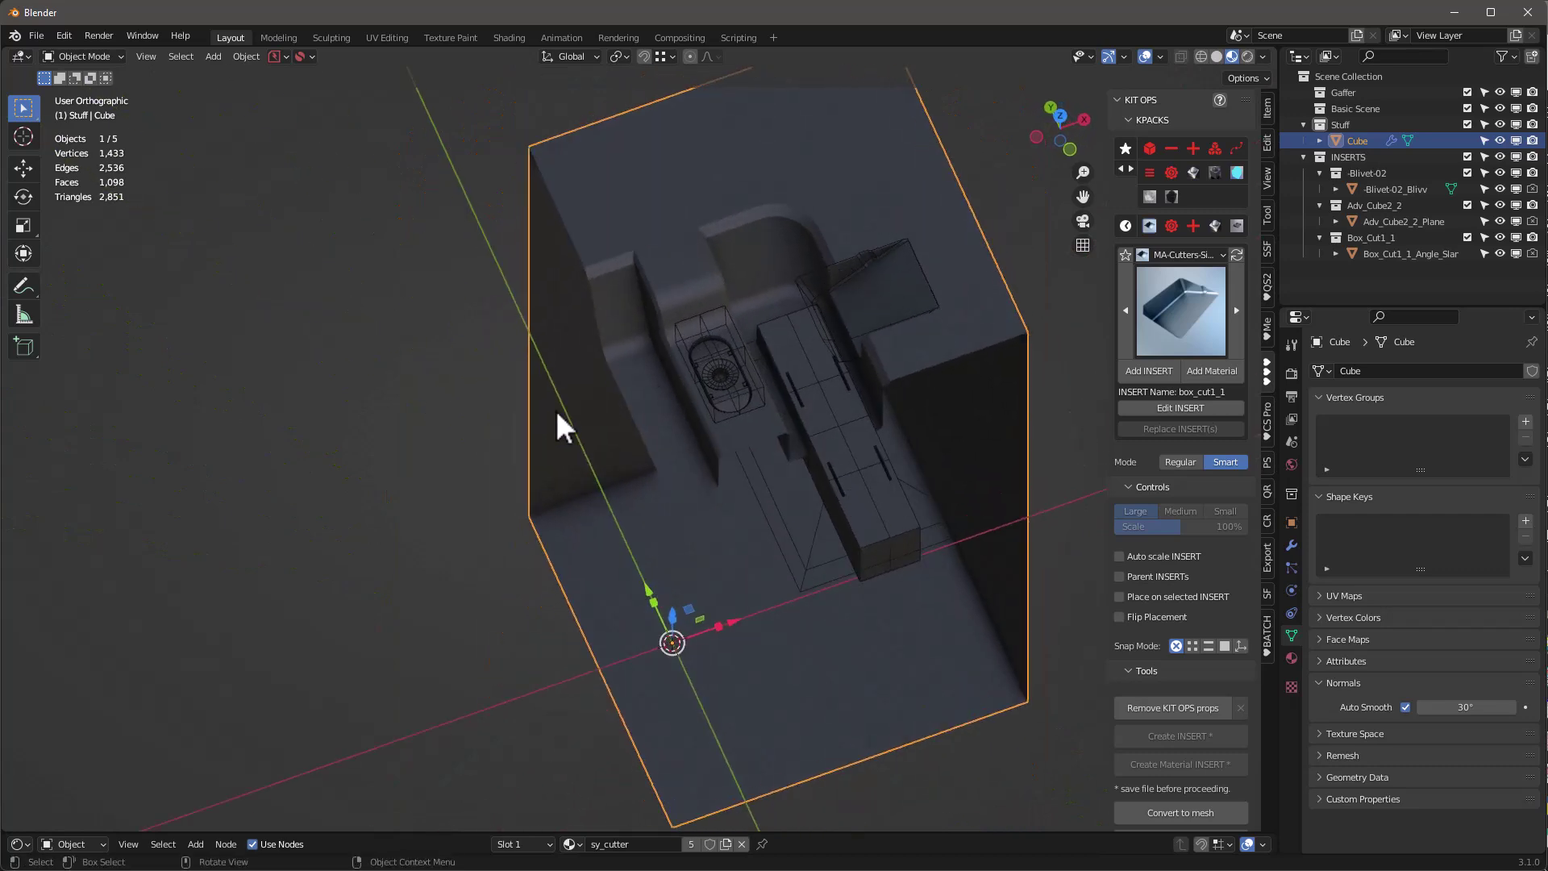
pyautogui.click(1191, 291)
pyautogui.click(1190, 291)
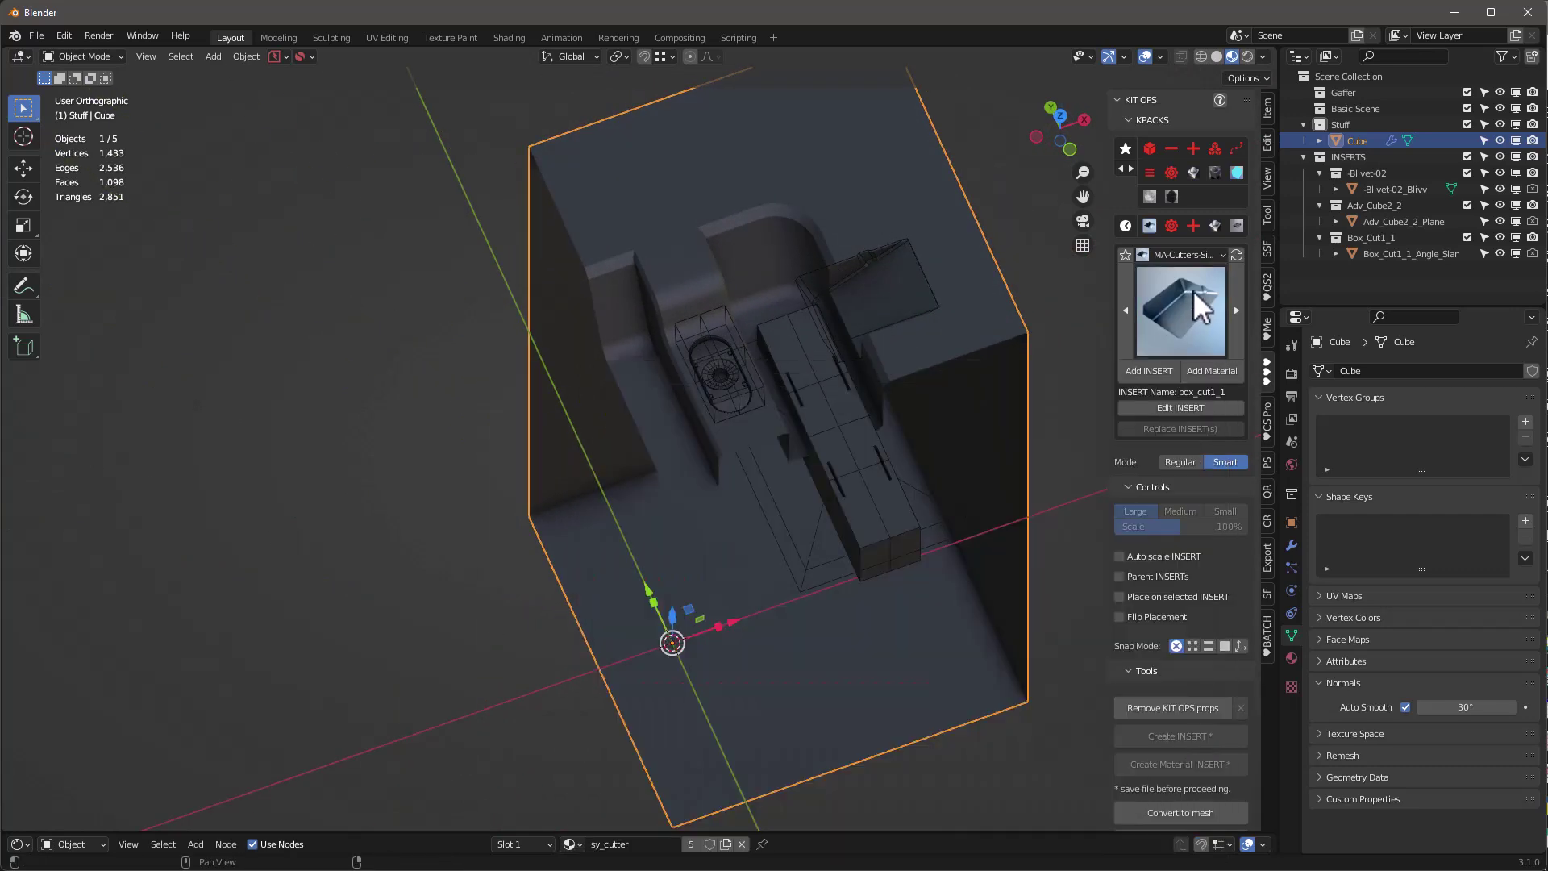
pyautogui.moveTo(667, 432); pyautogui.dragTo(726, 404, button='middle')
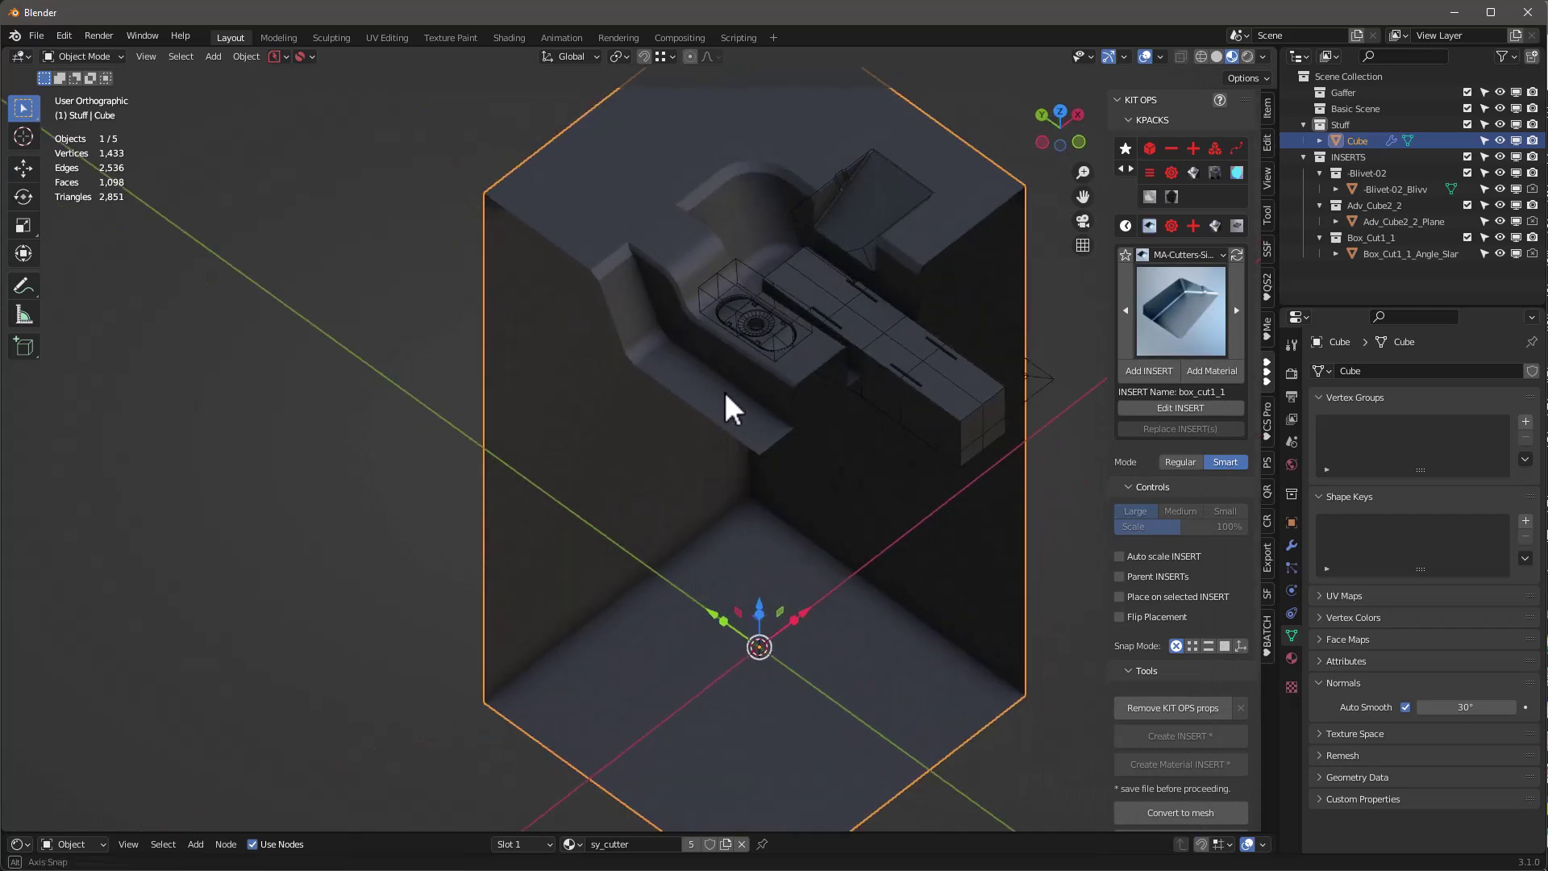
pyautogui.moveTo(867, 383); pyautogui.dragTo(682, 382, button='middle')
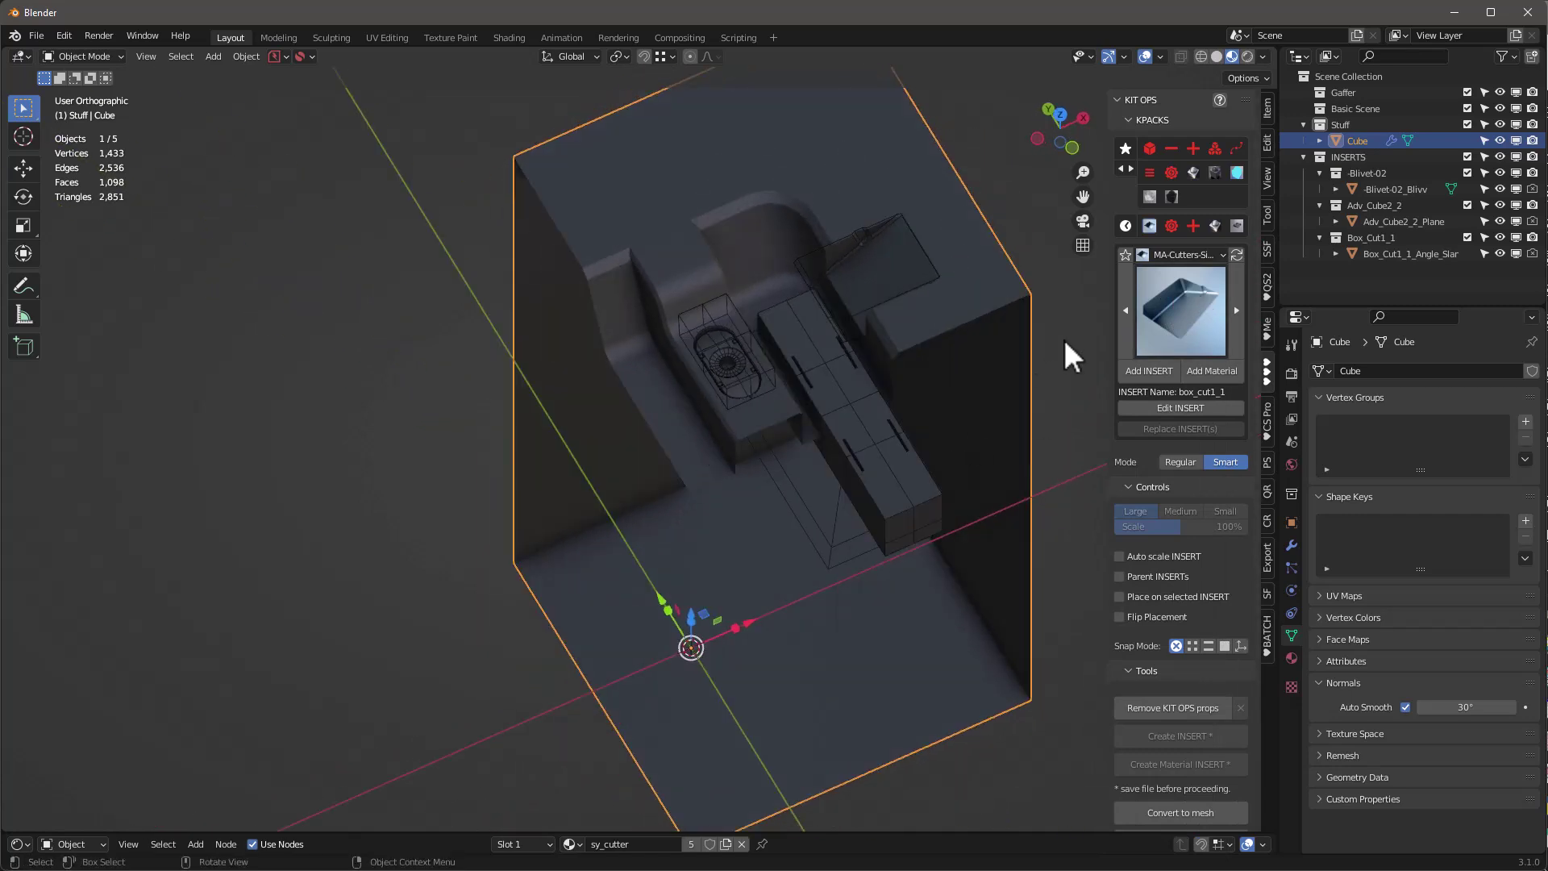
pyautogui.click(1179, 300)
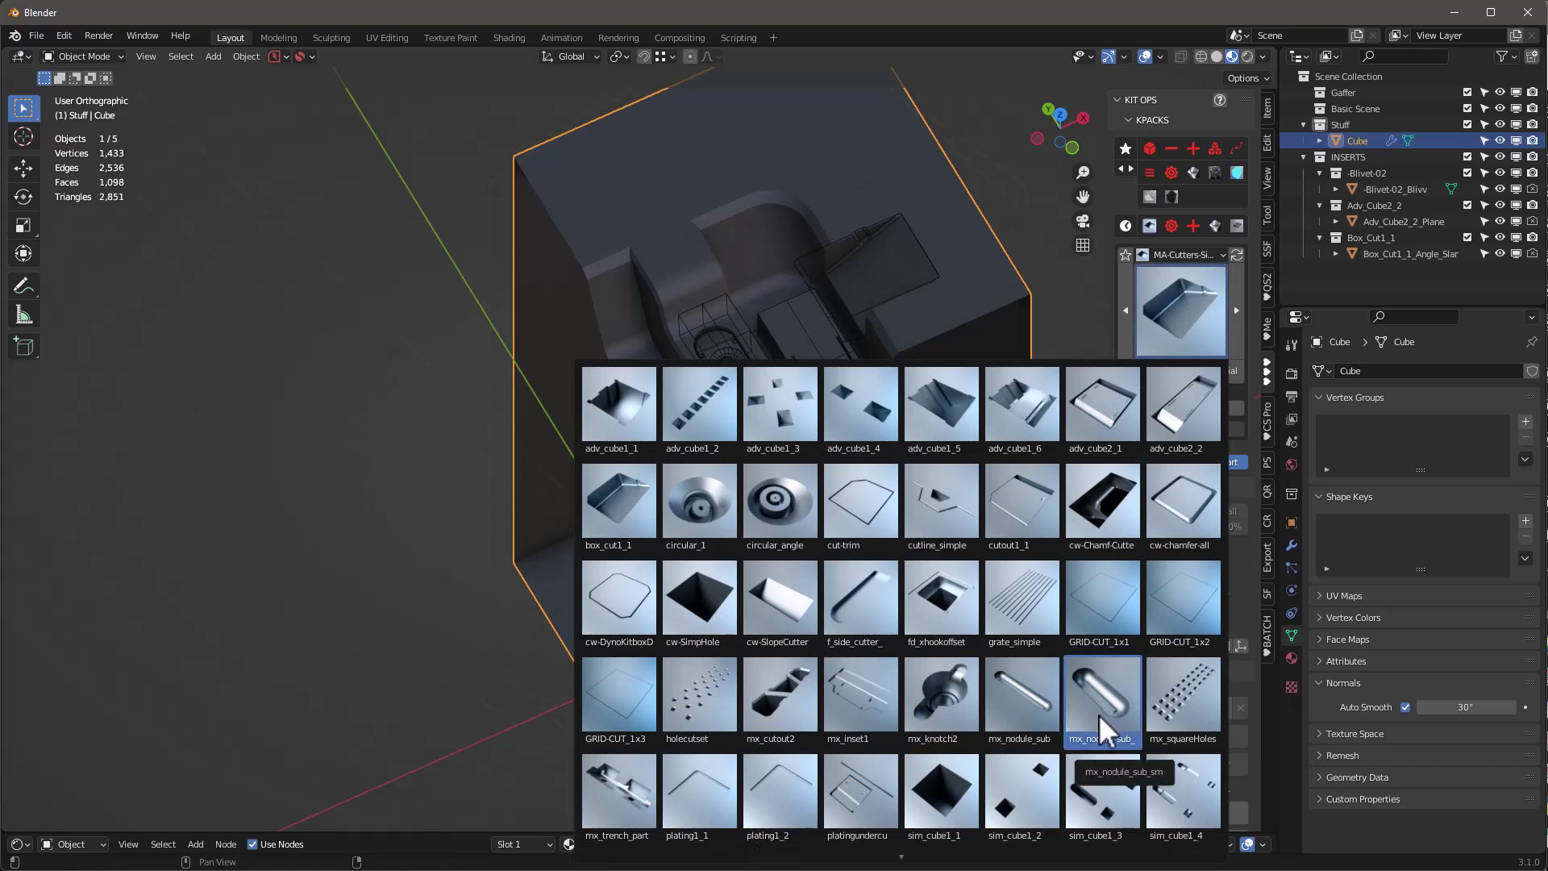
pyautogui.moveTo(699, 694); pyautogui.dragTo(1176, 181, button='middle')
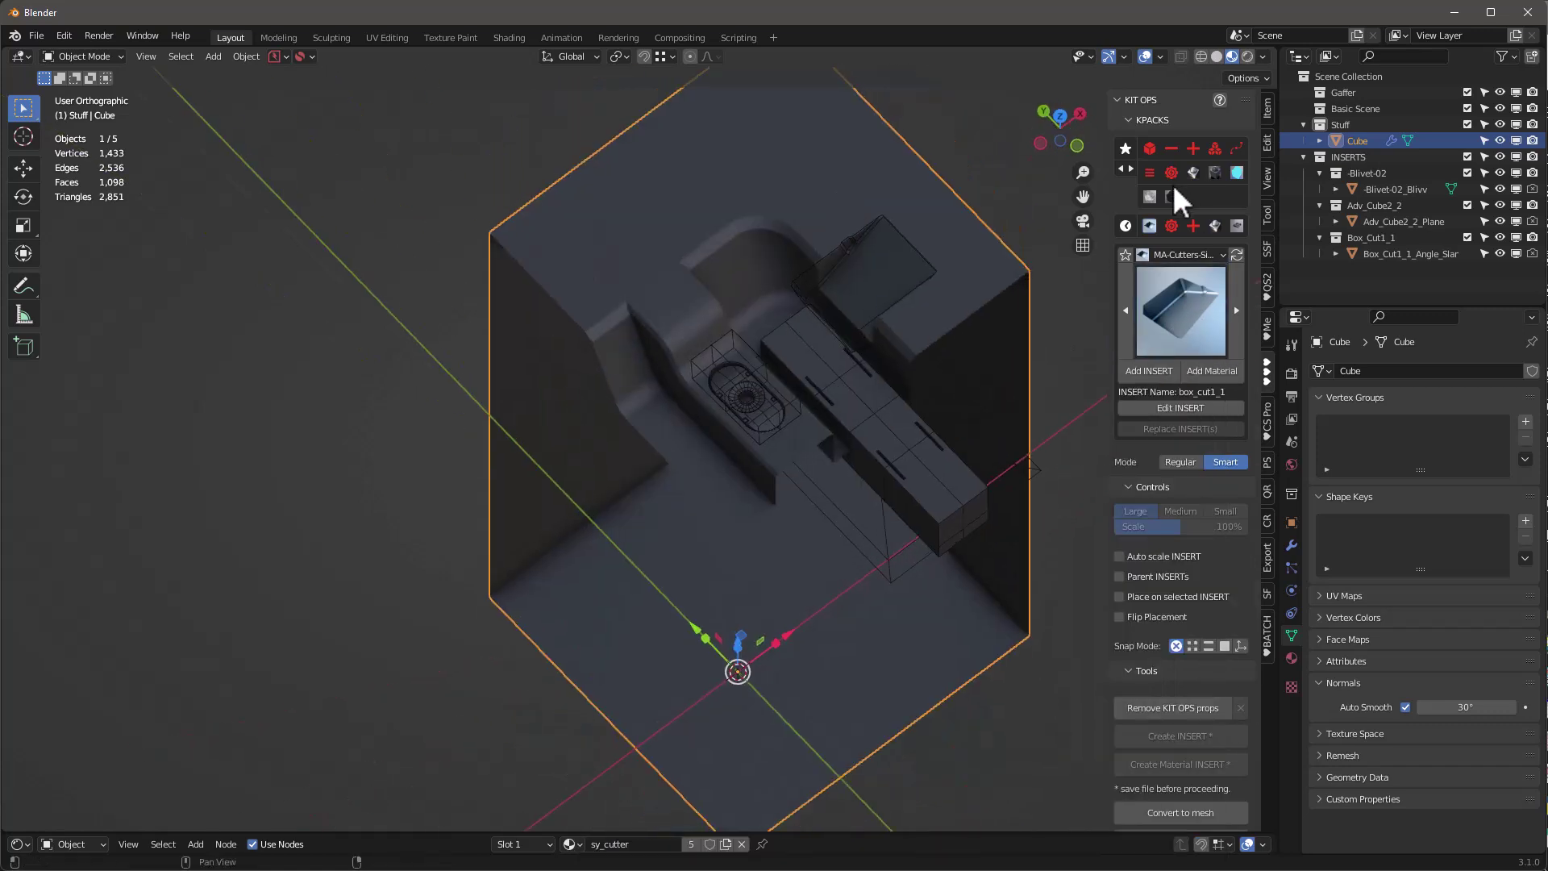
# Place two -blivet-06 inserts from the DM-Widgets pack, one on the recess's lower central floor and one on the higher surface at its end
pyautogui.click(1172, 171)
pyautogui.click(1141, 330)
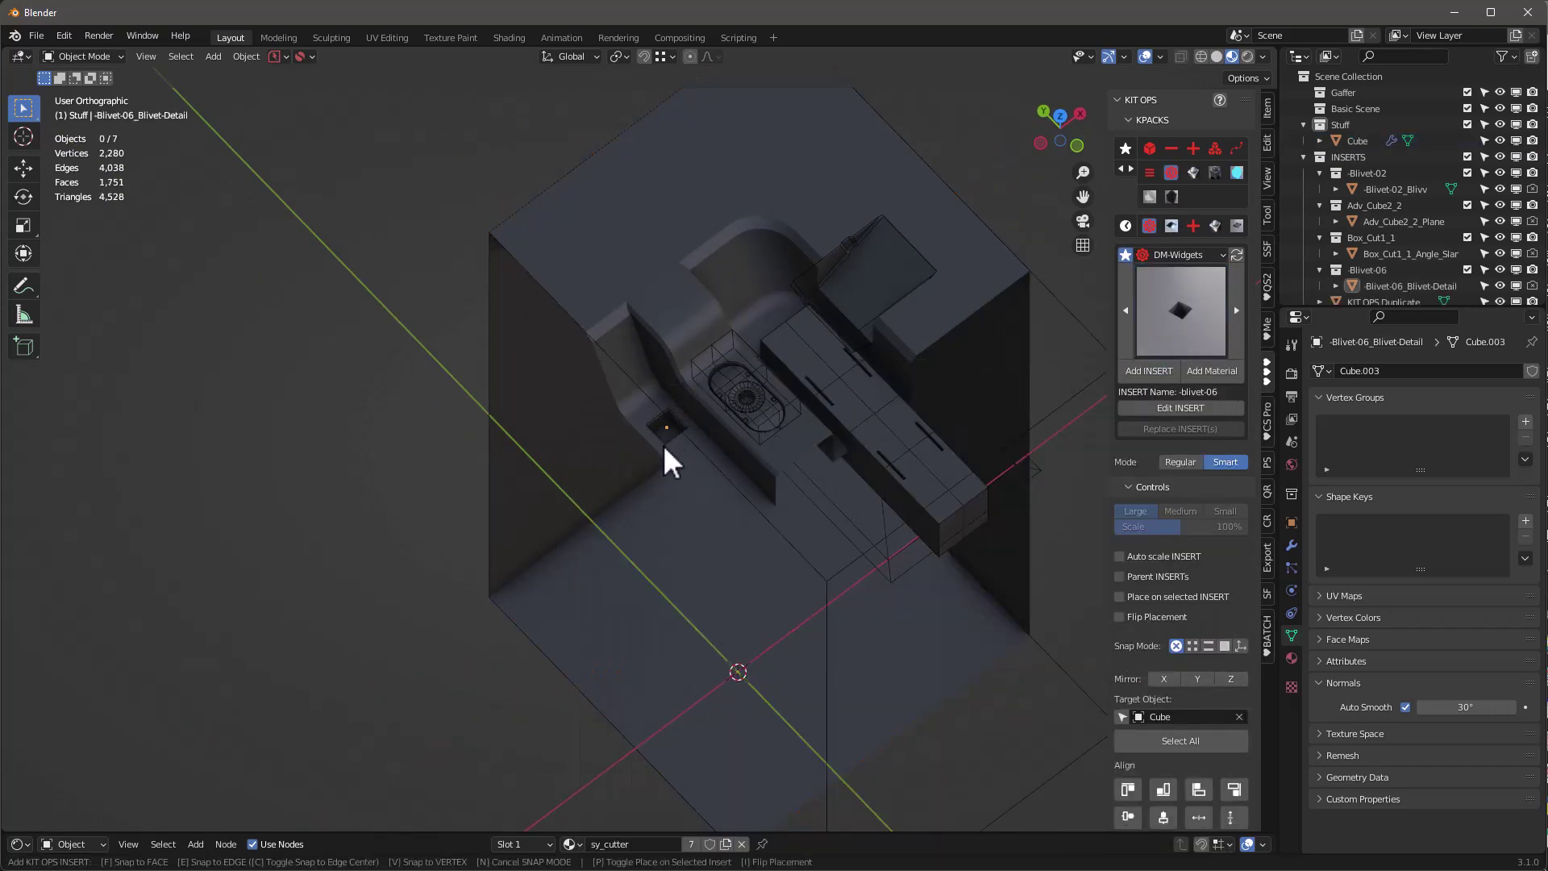
pyautogui.click(669, 443)
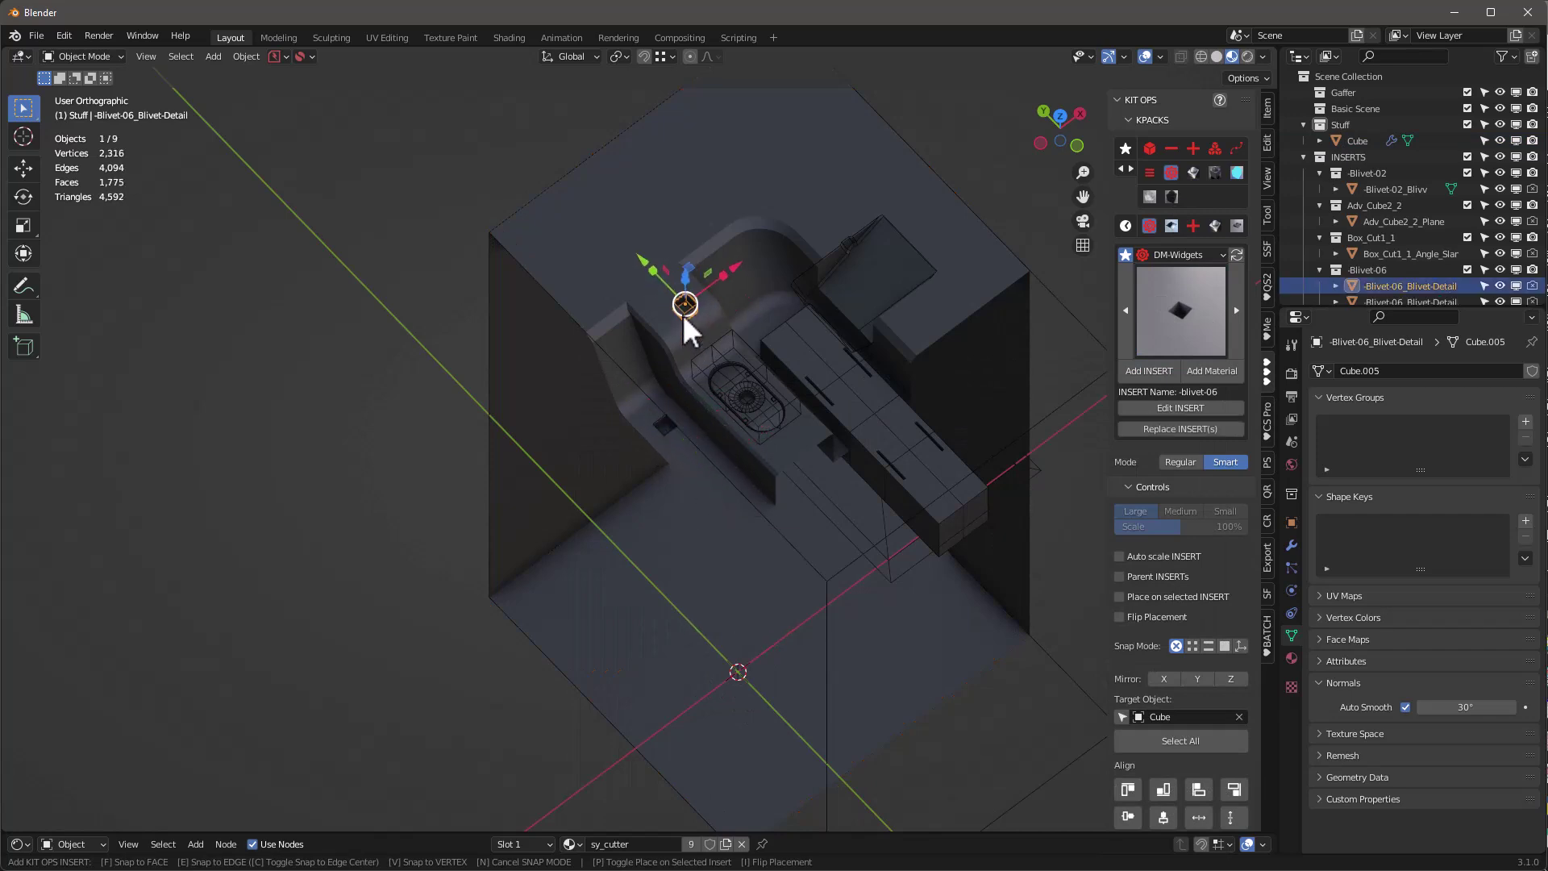
pyautogui.click(671, 313)
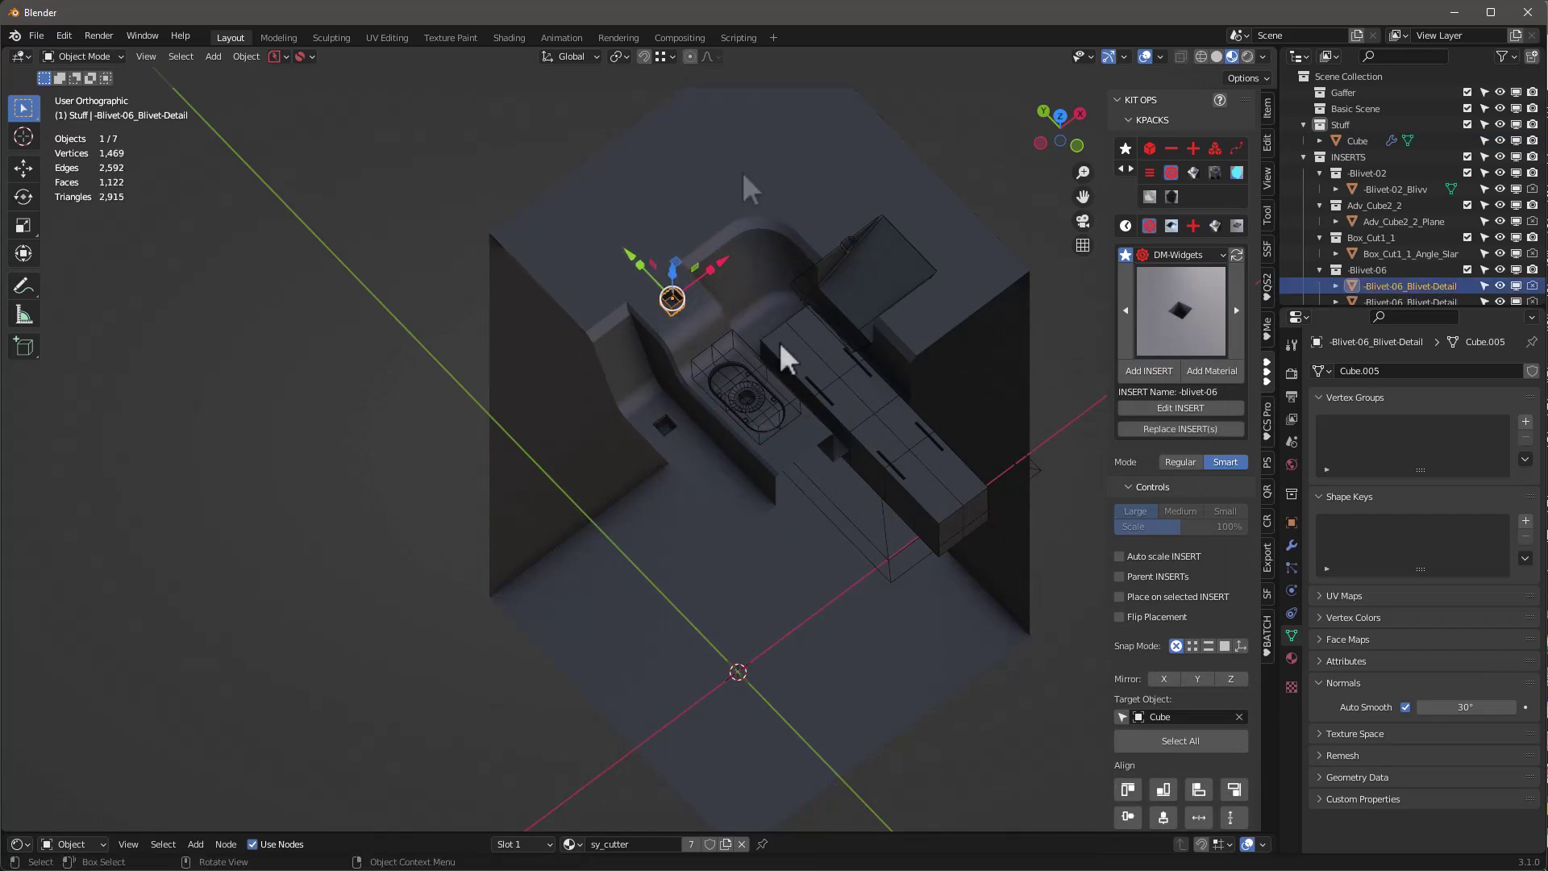
# Move the cube's Mirror modifier below all the Difference modifiers in its stack
pyautogui.click(730, 238)
pyautogui.scroll(-3, 726, 242)
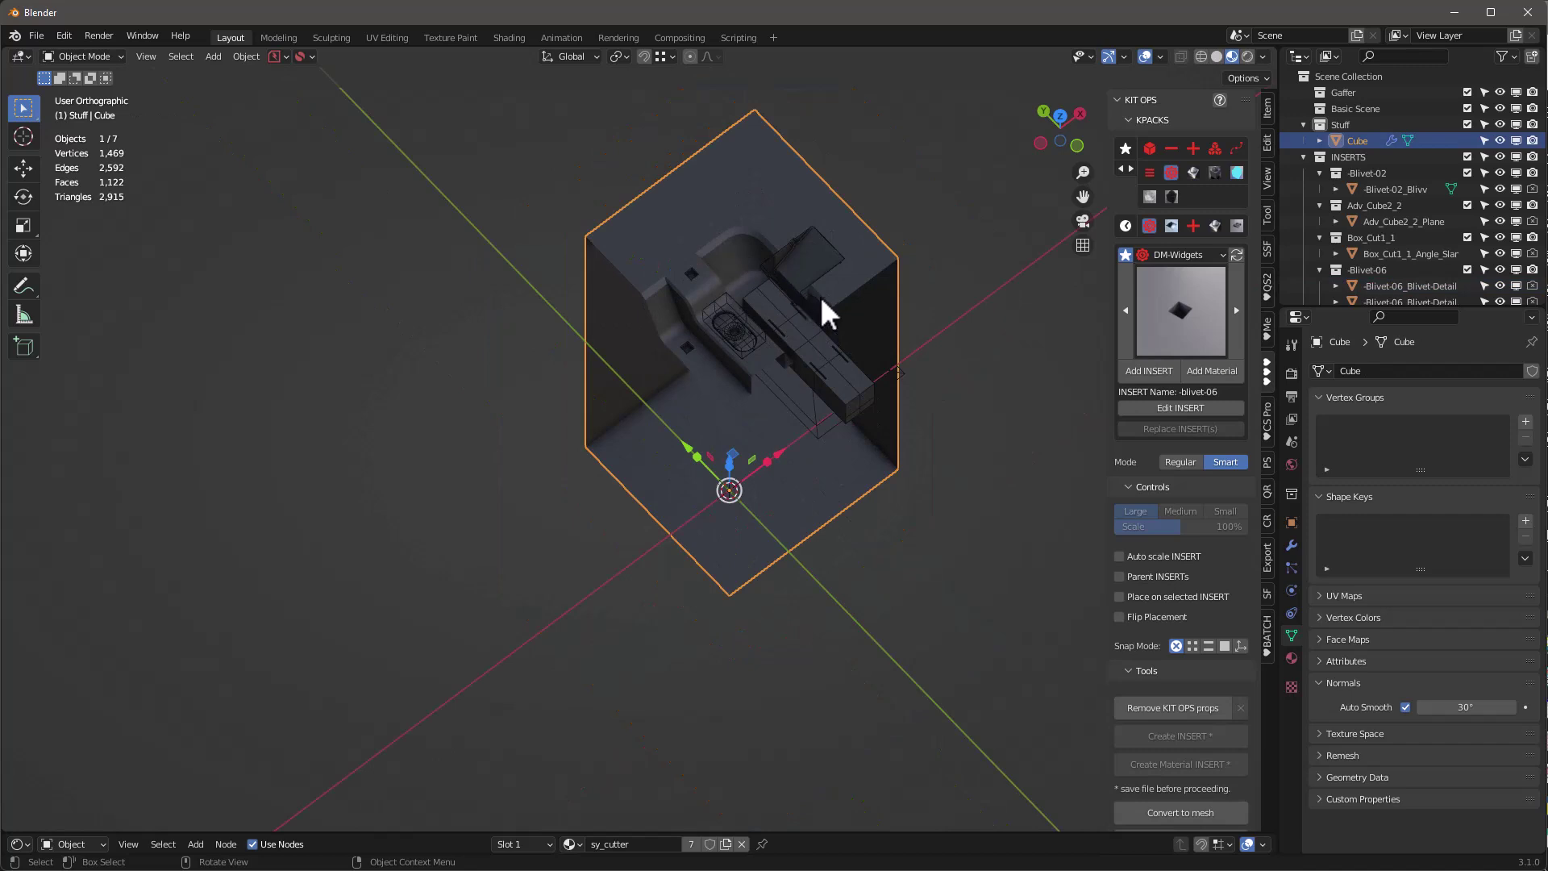
pyautogui.scroll(5, 822, 301)
pyautogui.scroll(1, 818, 326)
pyautogui.click(1292, 545)
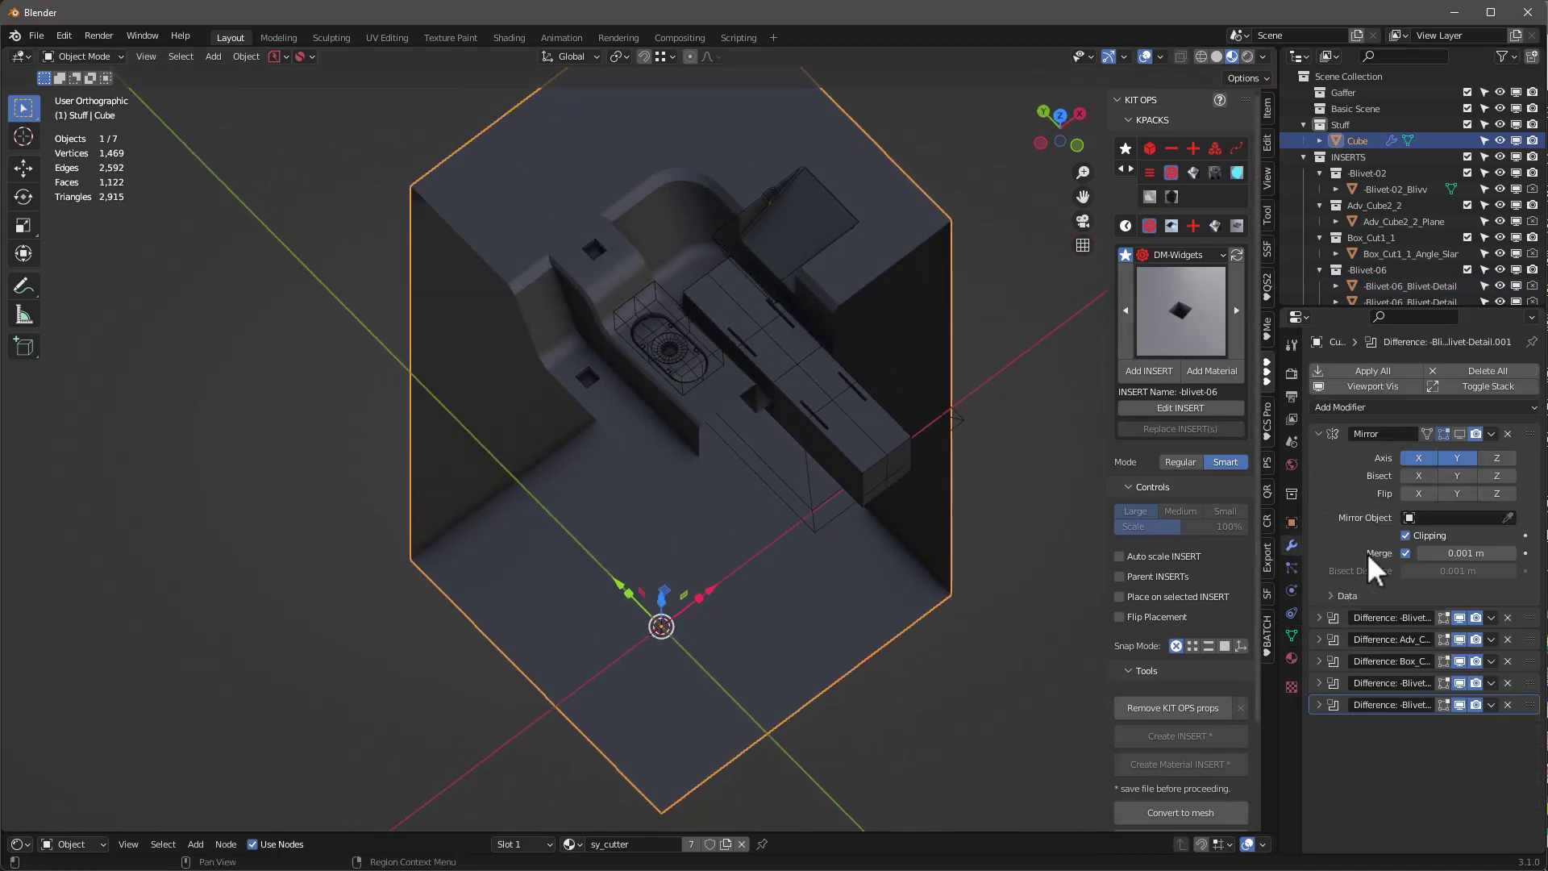
pyautogui.moveTo(1531, 434); pyautogui.dragTo(1503, 713)
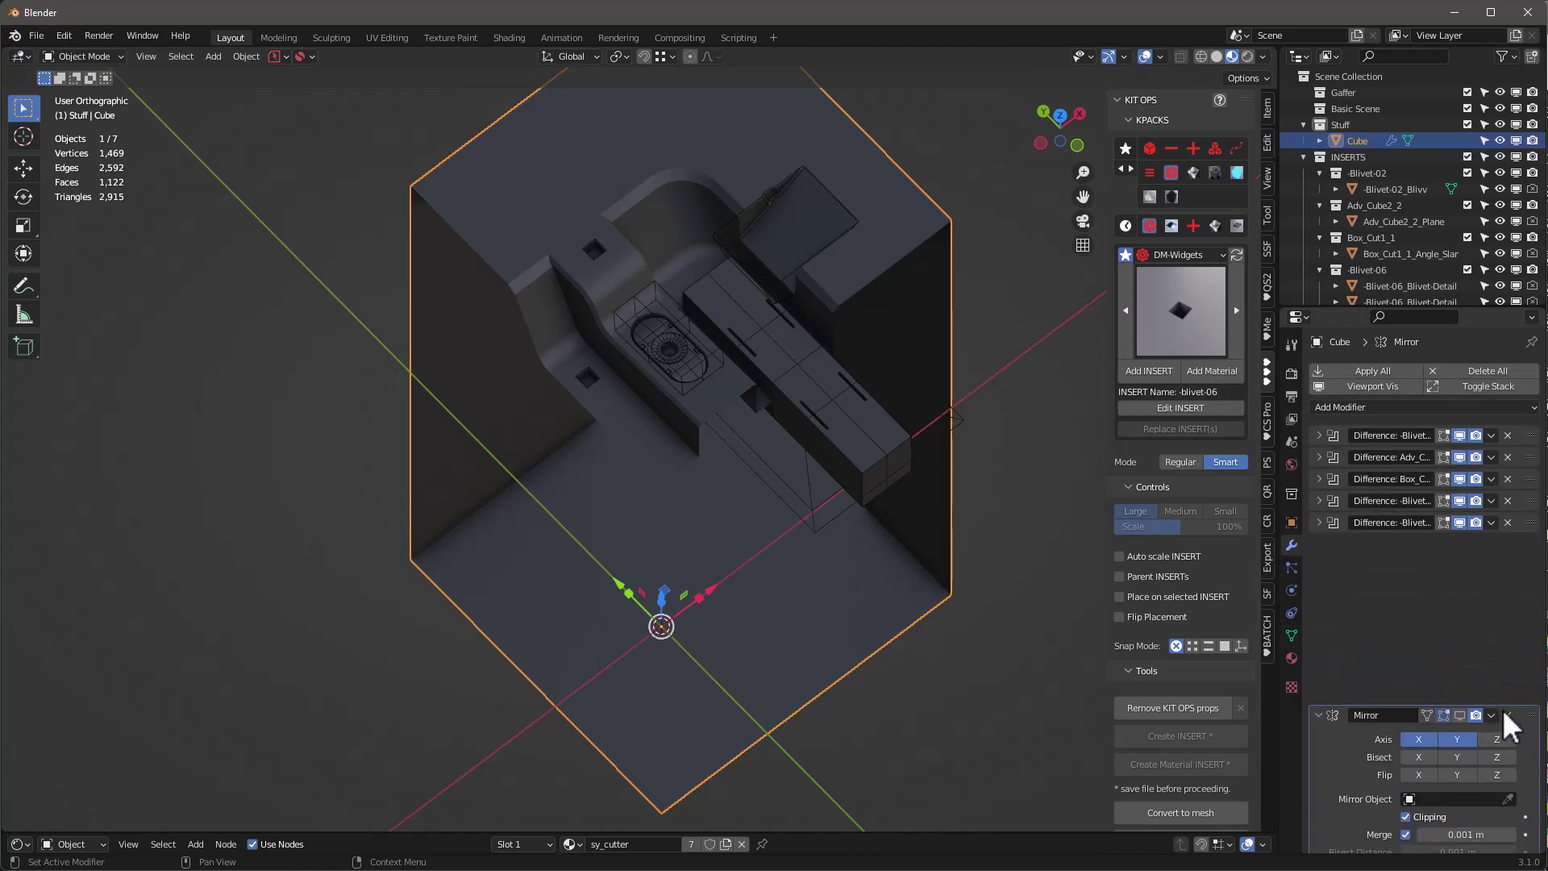
# Turn on viewport display for all of the cube's modifiers, including the Mirror
pyautogui.click(1396, 388)
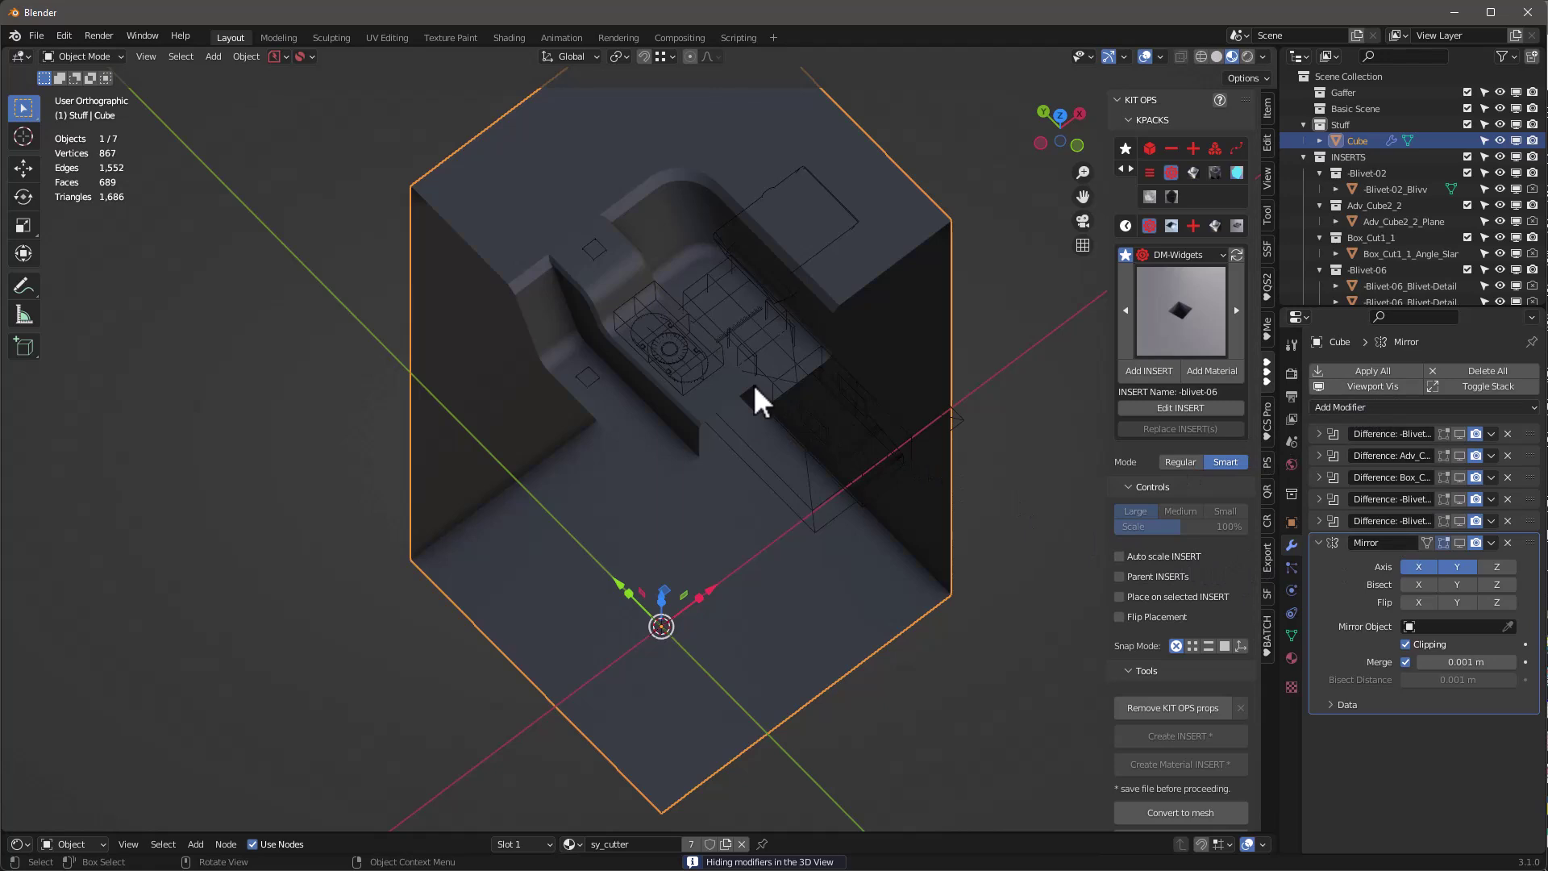
pyautogui.scroll(-1, 753, 383)
pyautogui.click(1372, 386)
pyautogui.scroll(3, 718, 411)
pyautogui.scroll(2, 778, 428)
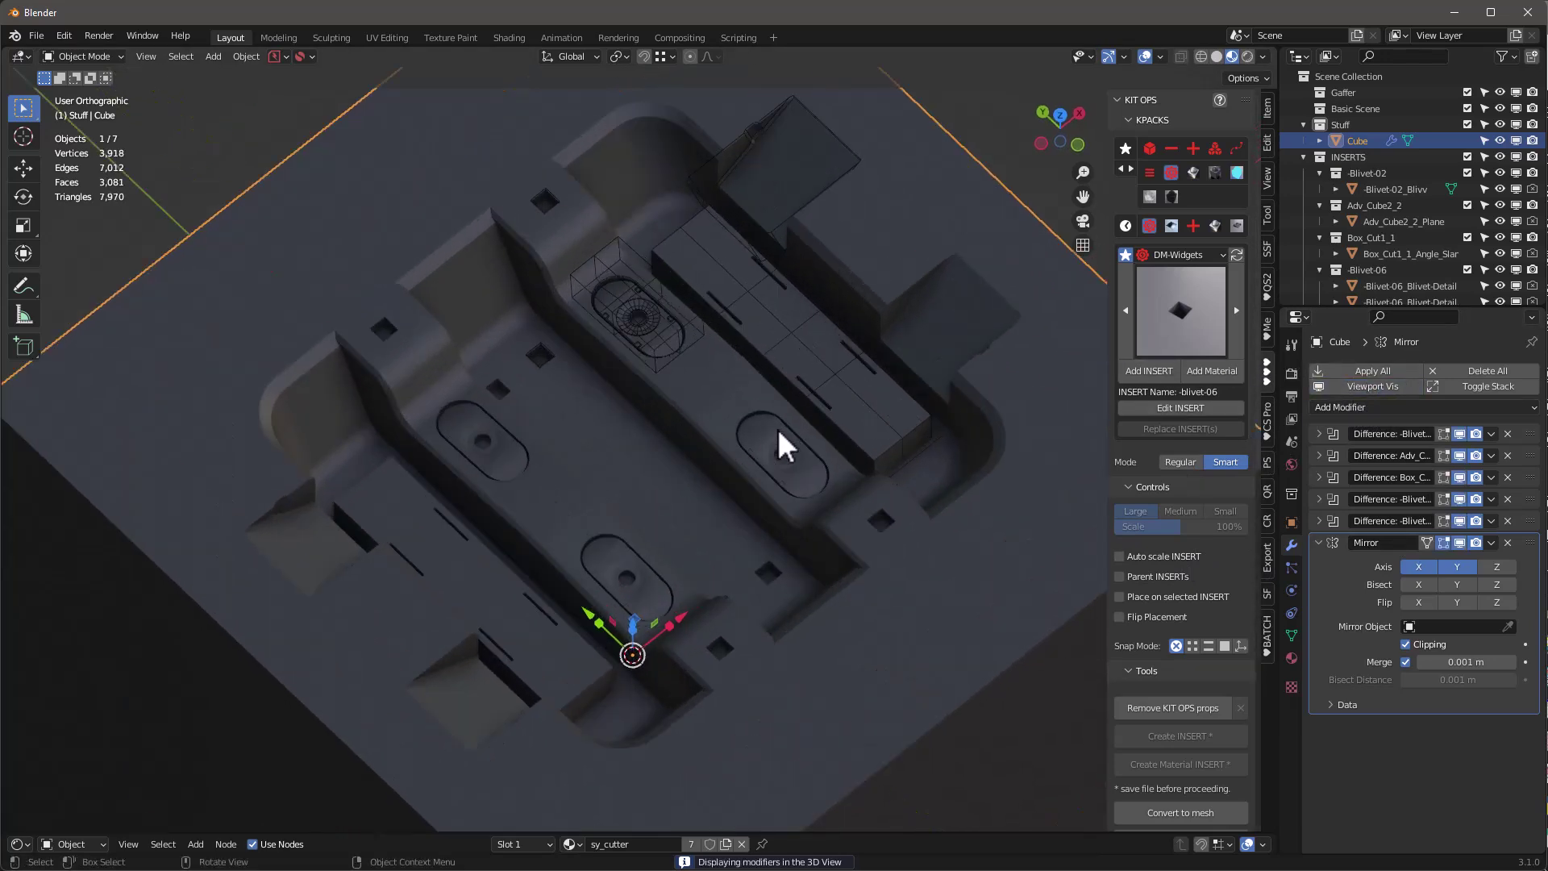
pyautogui.scroll(1, 748, 411)
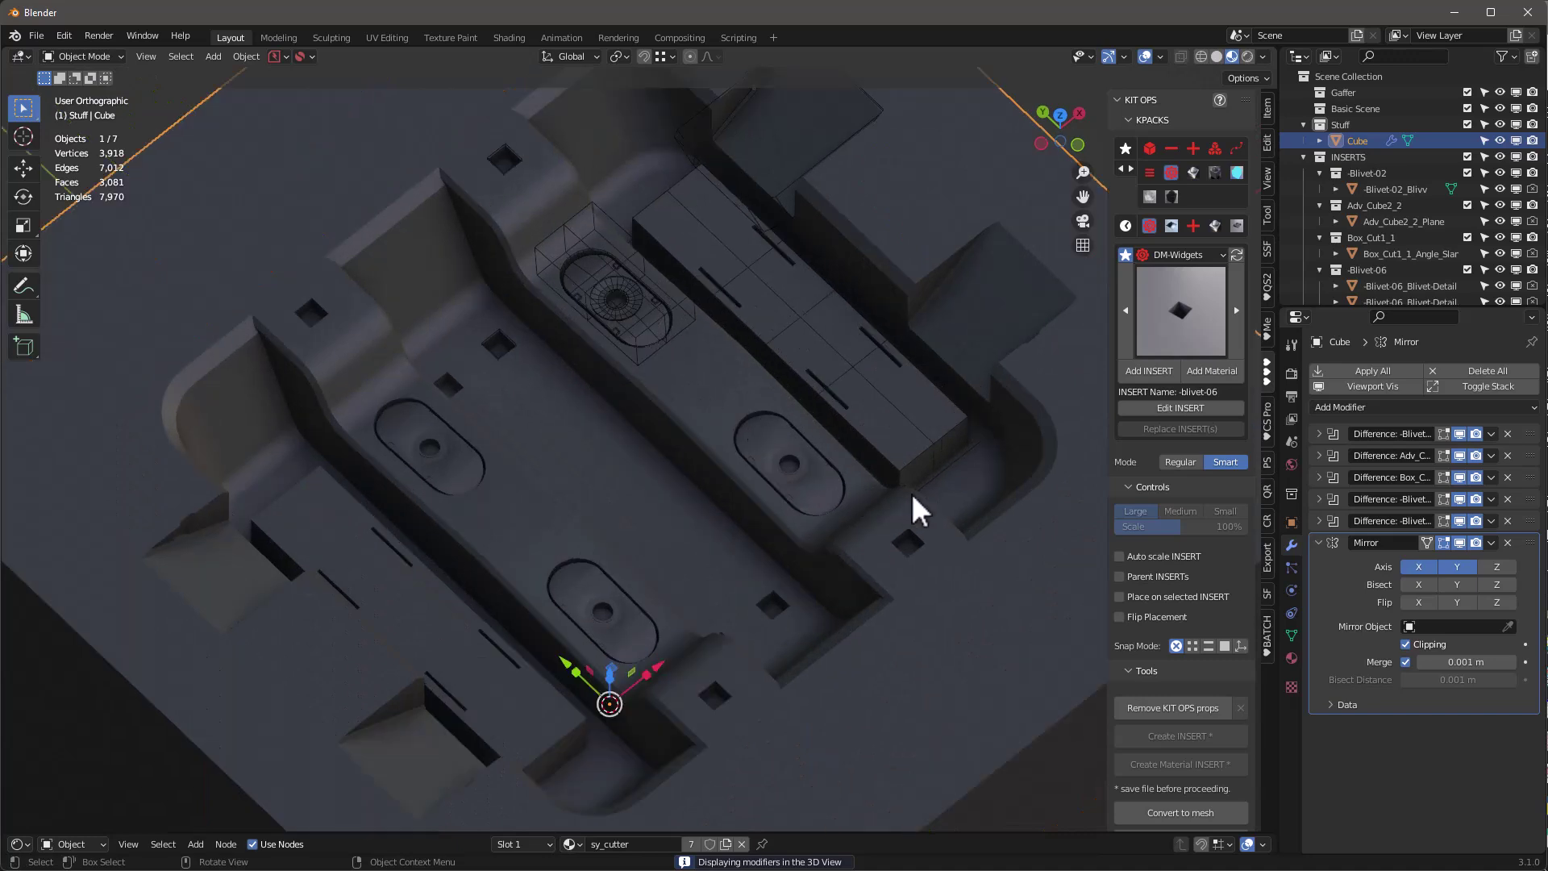
# Deepen the cut of the -Blivet-02 insert by scaling it to about 2.53 along the global Z axis
pyautogui.click(646, 325)
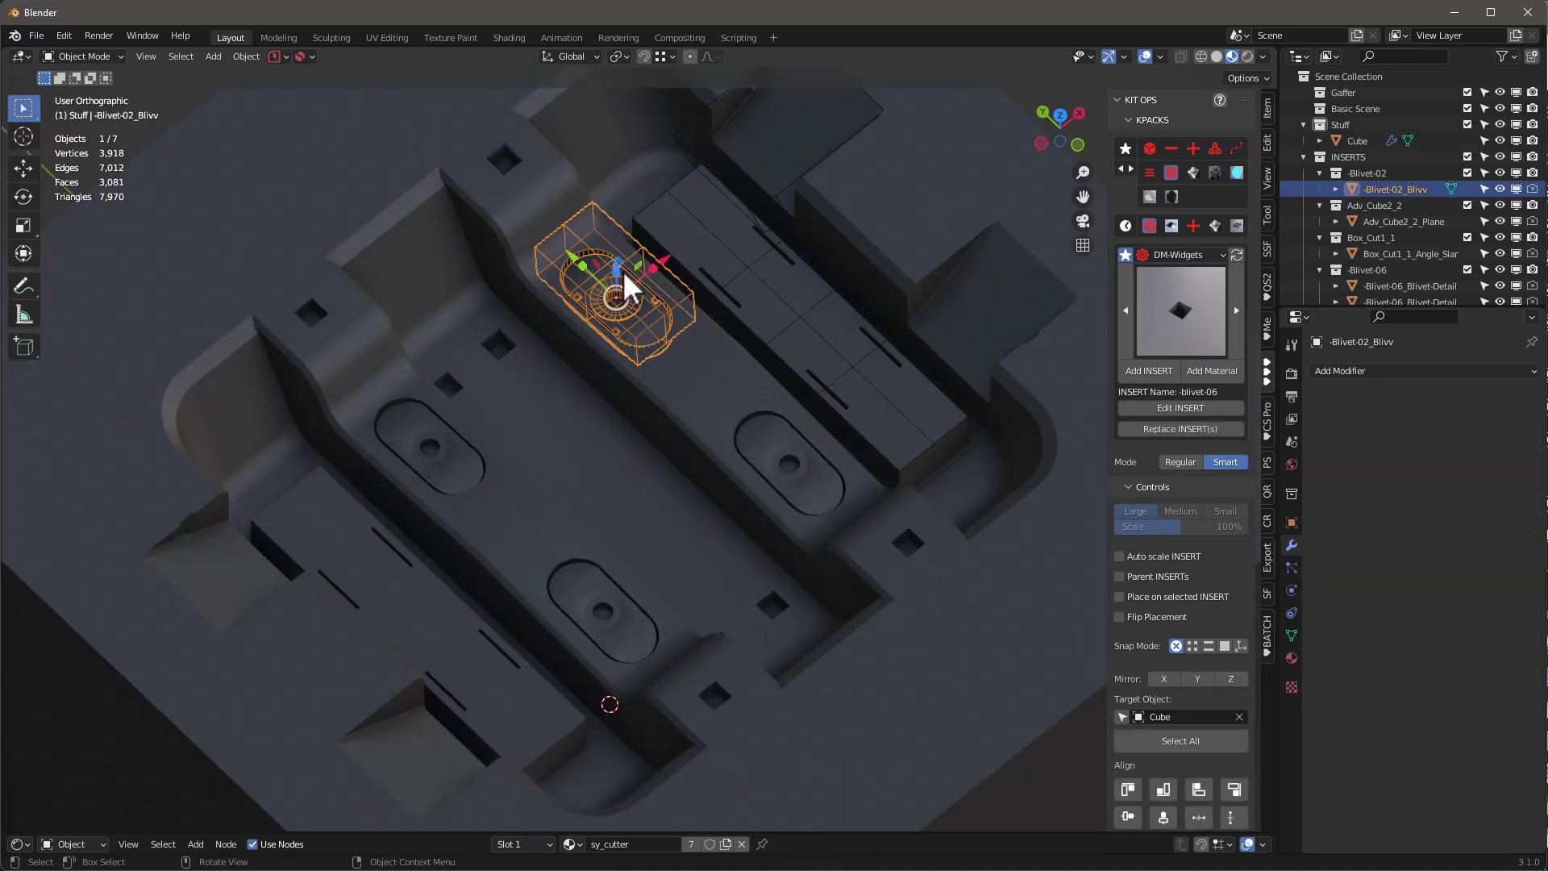
pyautogui.moveTo(615, 271); pyautogui.dragTo(607, 261)
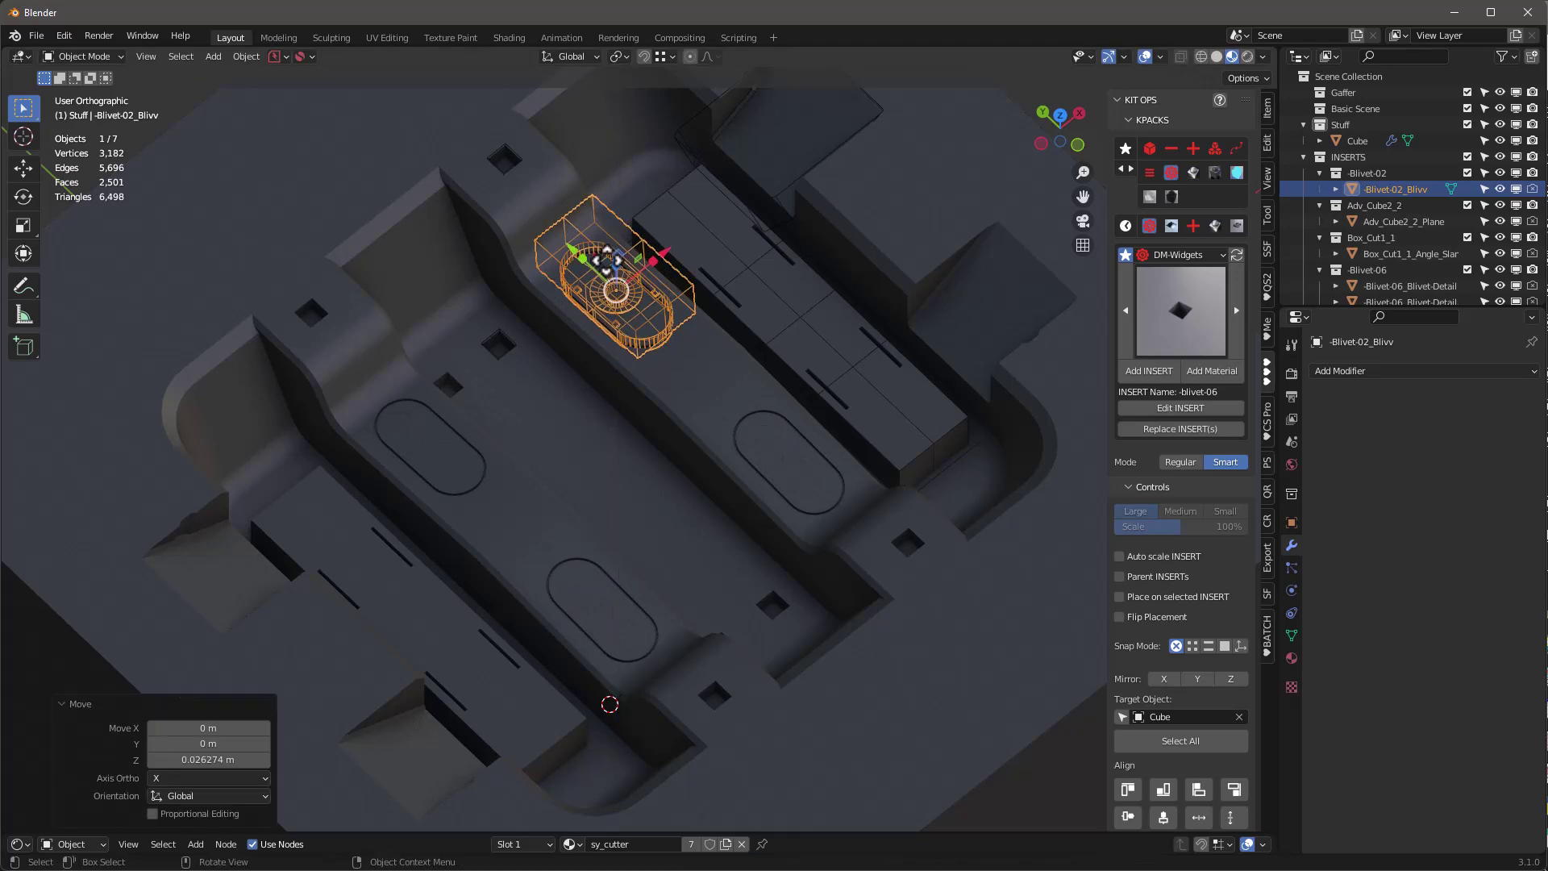
pyautogui.hotkey('ctrl', 'z')
pyautogui.scroll(4, 613, 273)
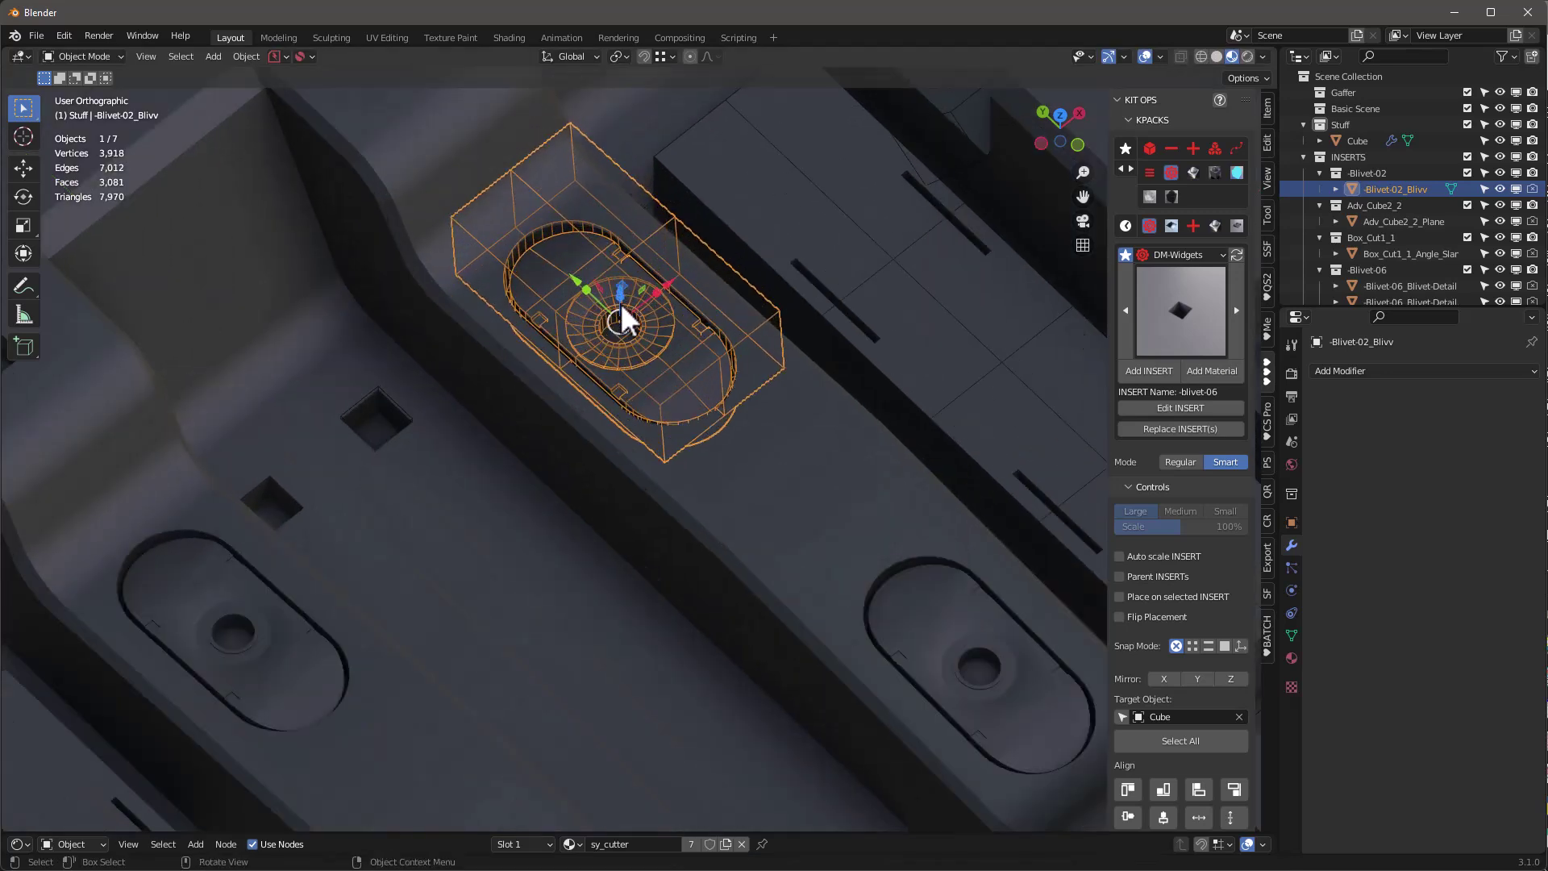
pyautogui.press('s')
pyautogui.press('z')
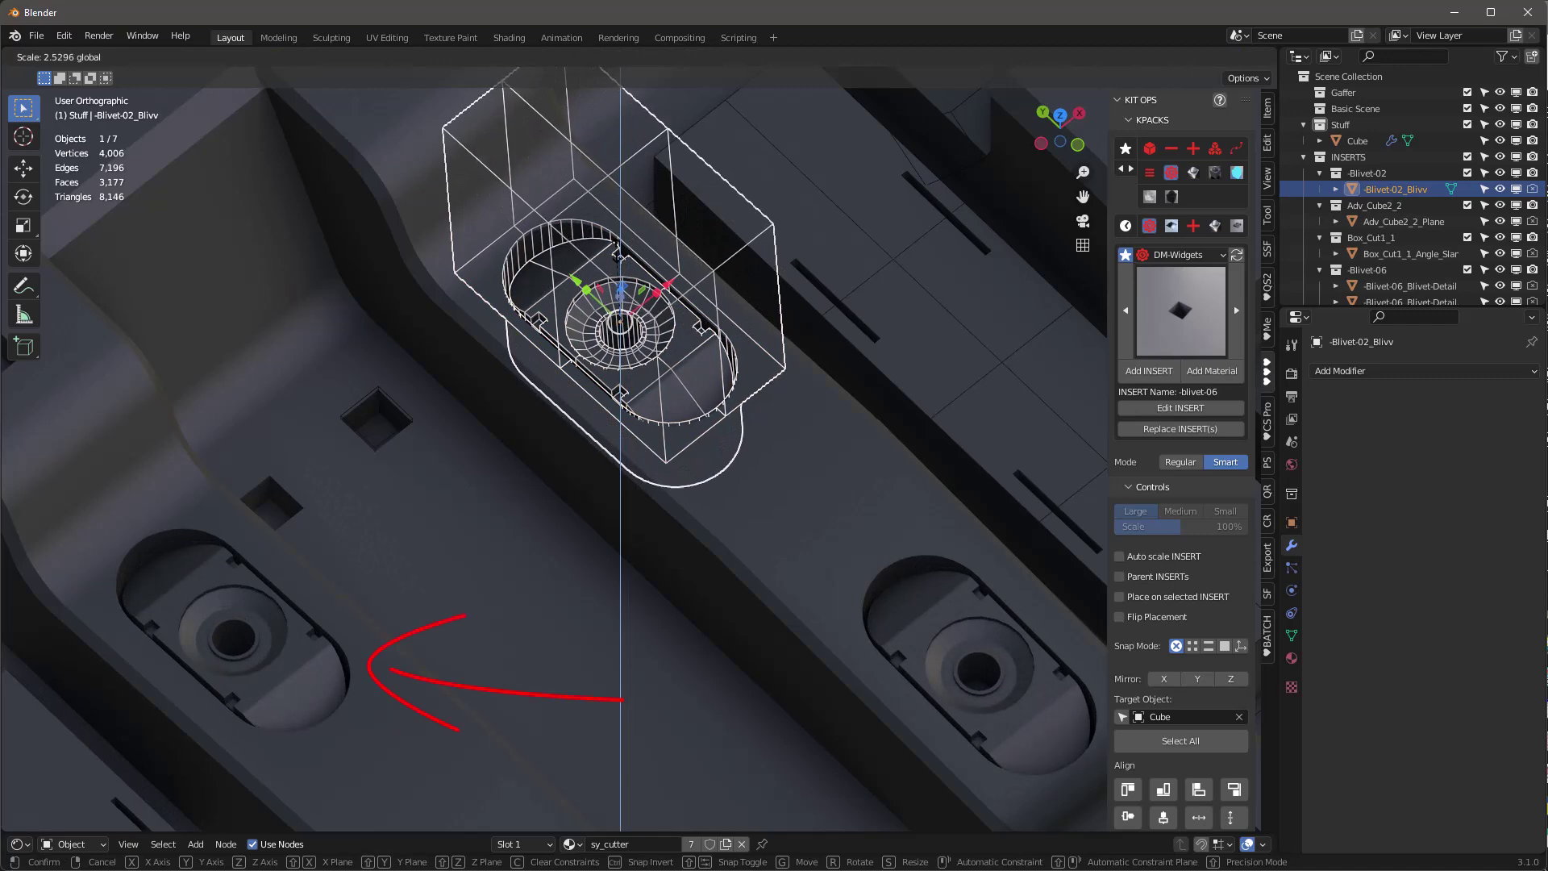
pyautogui.click(652, 315)
pyautogui.scroll(-3, 653, 315)
pyautogui.moveTo(689, 327)
pyautogui.mouseDown(button='middle')
pyautogui.moveTo(584, 355)
pyautogui.moveTo(574, 297)
pyautogui.moveTo(641, 339)
pyautogui.moveTo(685, 300)
pyautogui.mouseUp(button='middle')
pyautogui.scroll(-6, 703, 289)
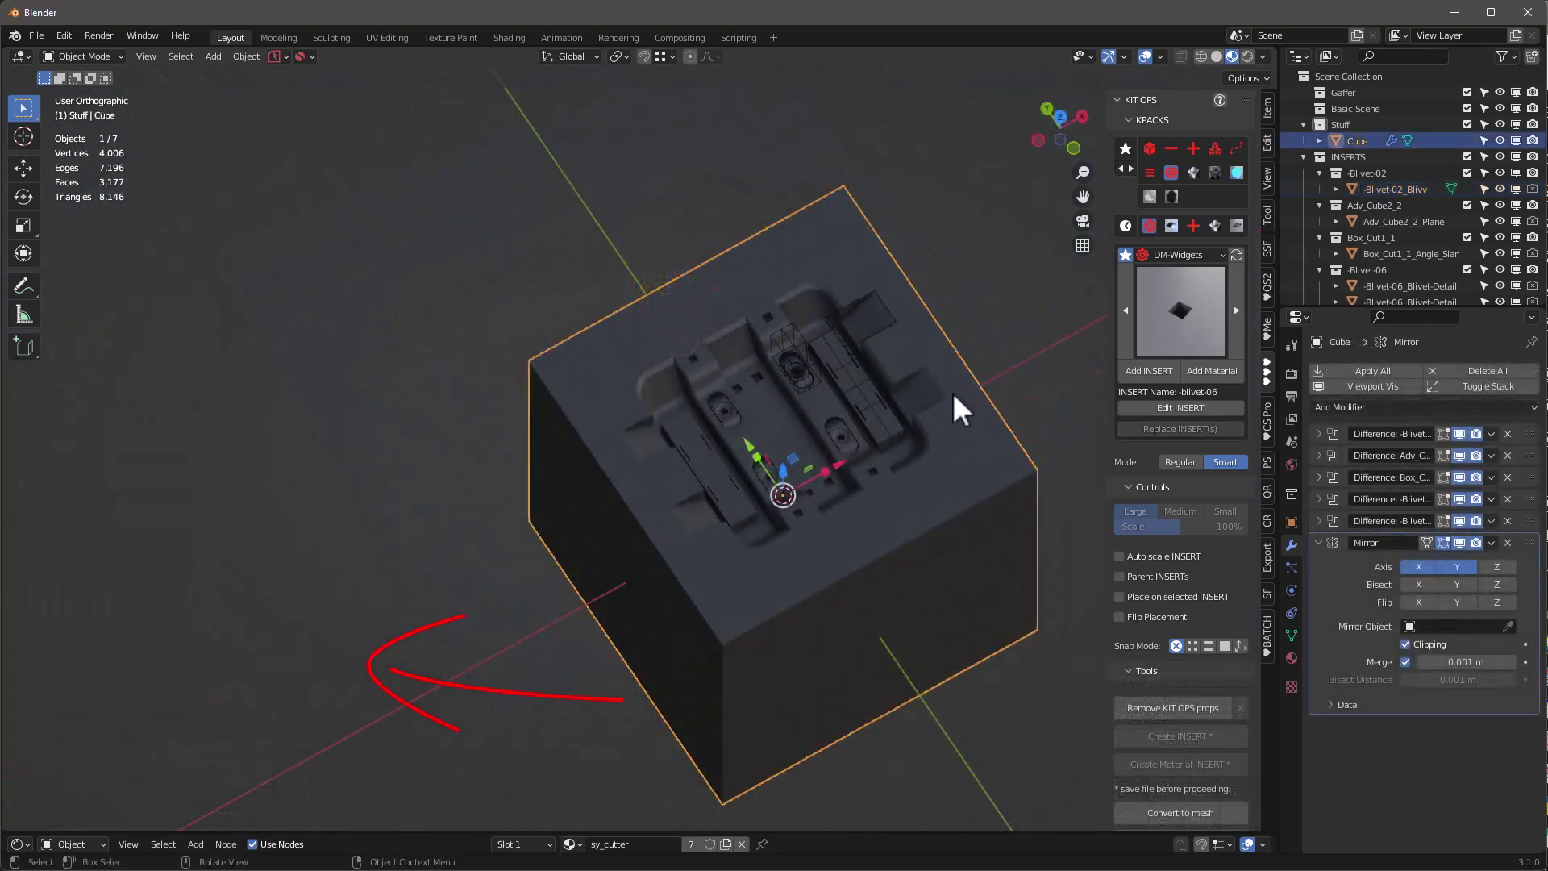
pyautogui.scroll(3, 951, 392)
pyautogui.click(783, 377)
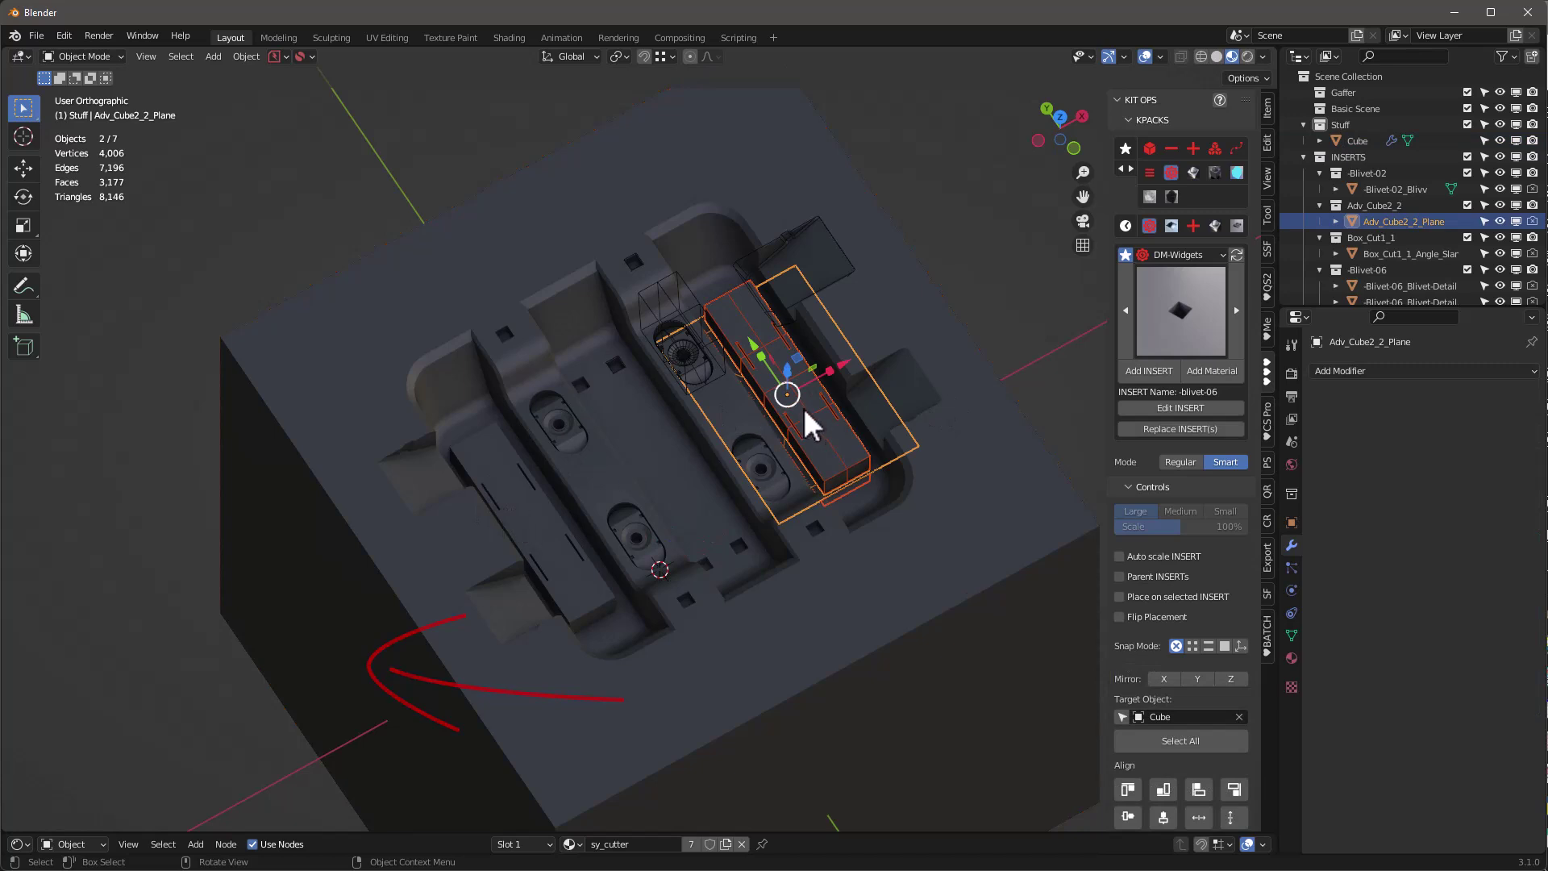
pyautogui.click(814, 415)
pyautogui.moveTo(815, 415); pyautogui.dragTo(916, 484, button='middle')
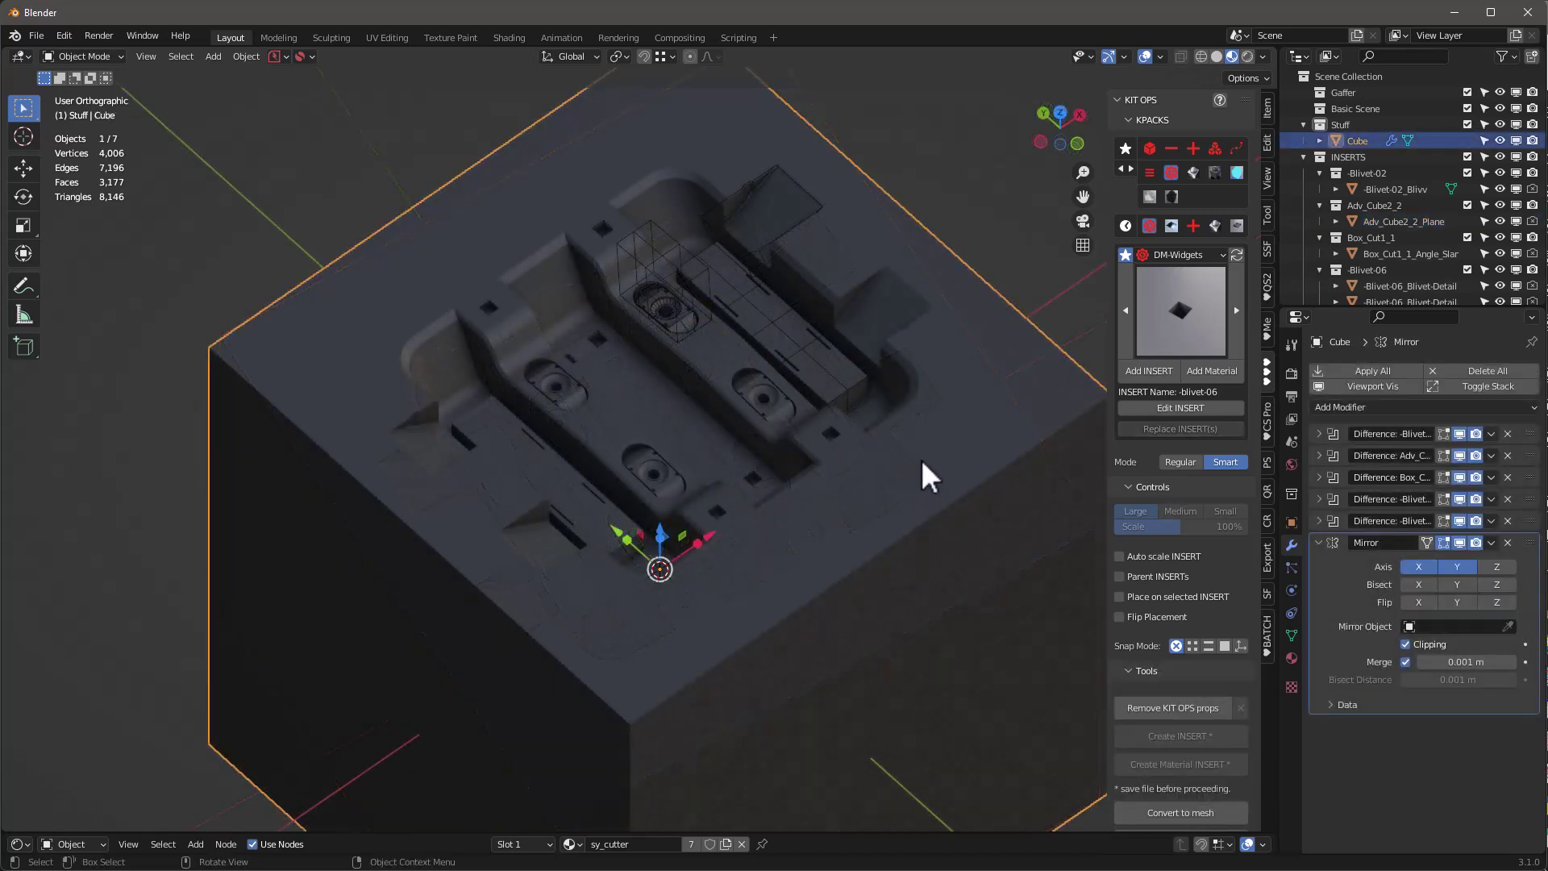
# Hide the cube's modifiers and knife-cut an angle-constrained L around the recess on its top face, from one mirror edge to the other
pyautogui.click(1359, 385)
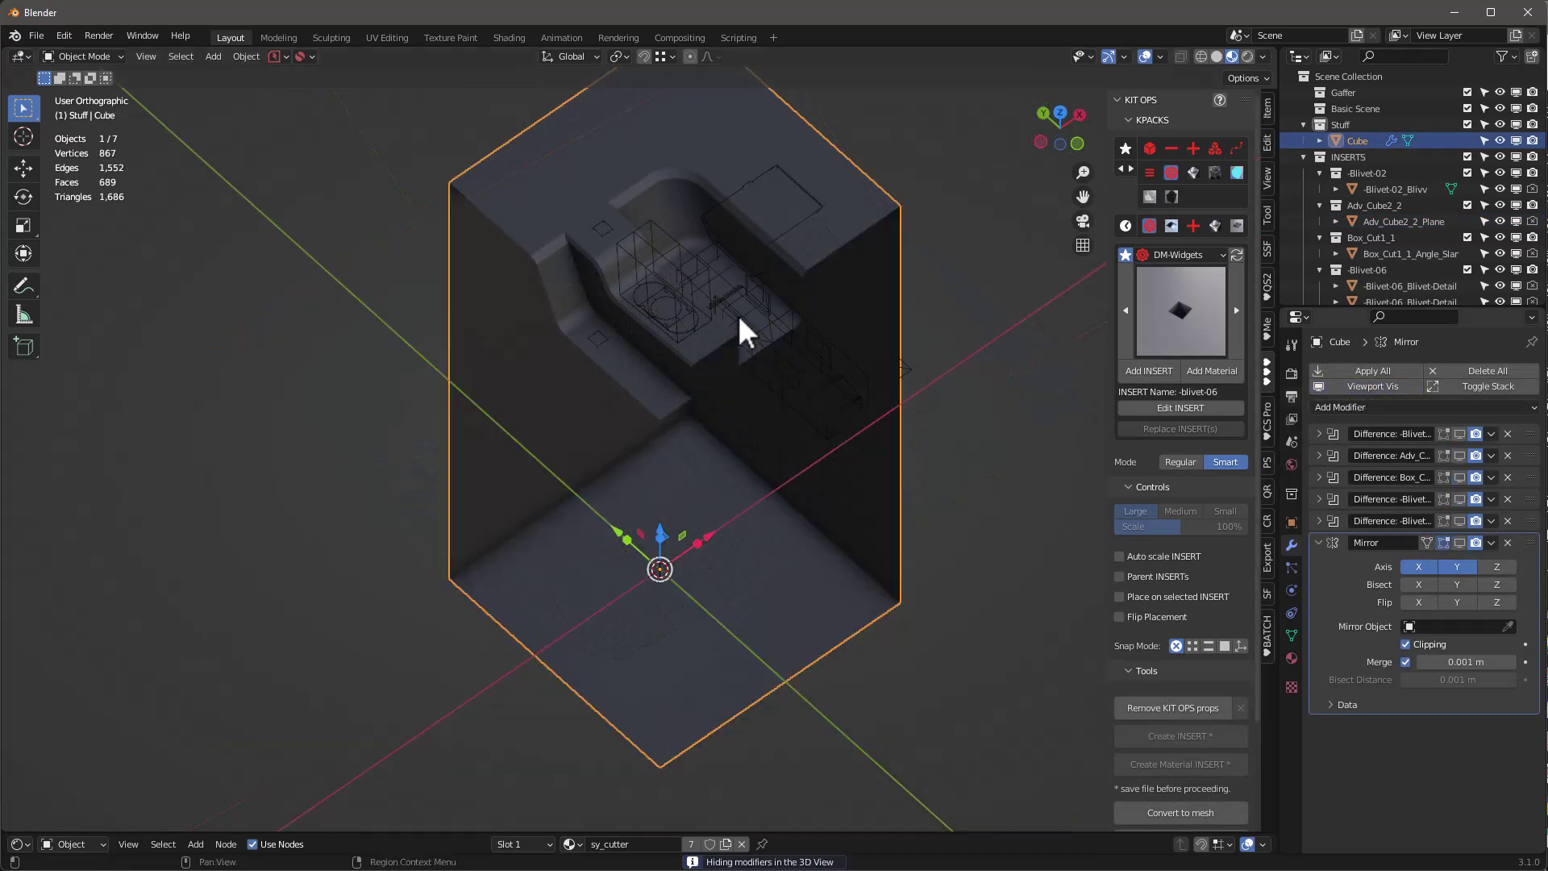
pyautogui.moveTo(760, 129); pyautogui.dragTo(736, 278, button='middle')
pyautogui.press('KP_7')
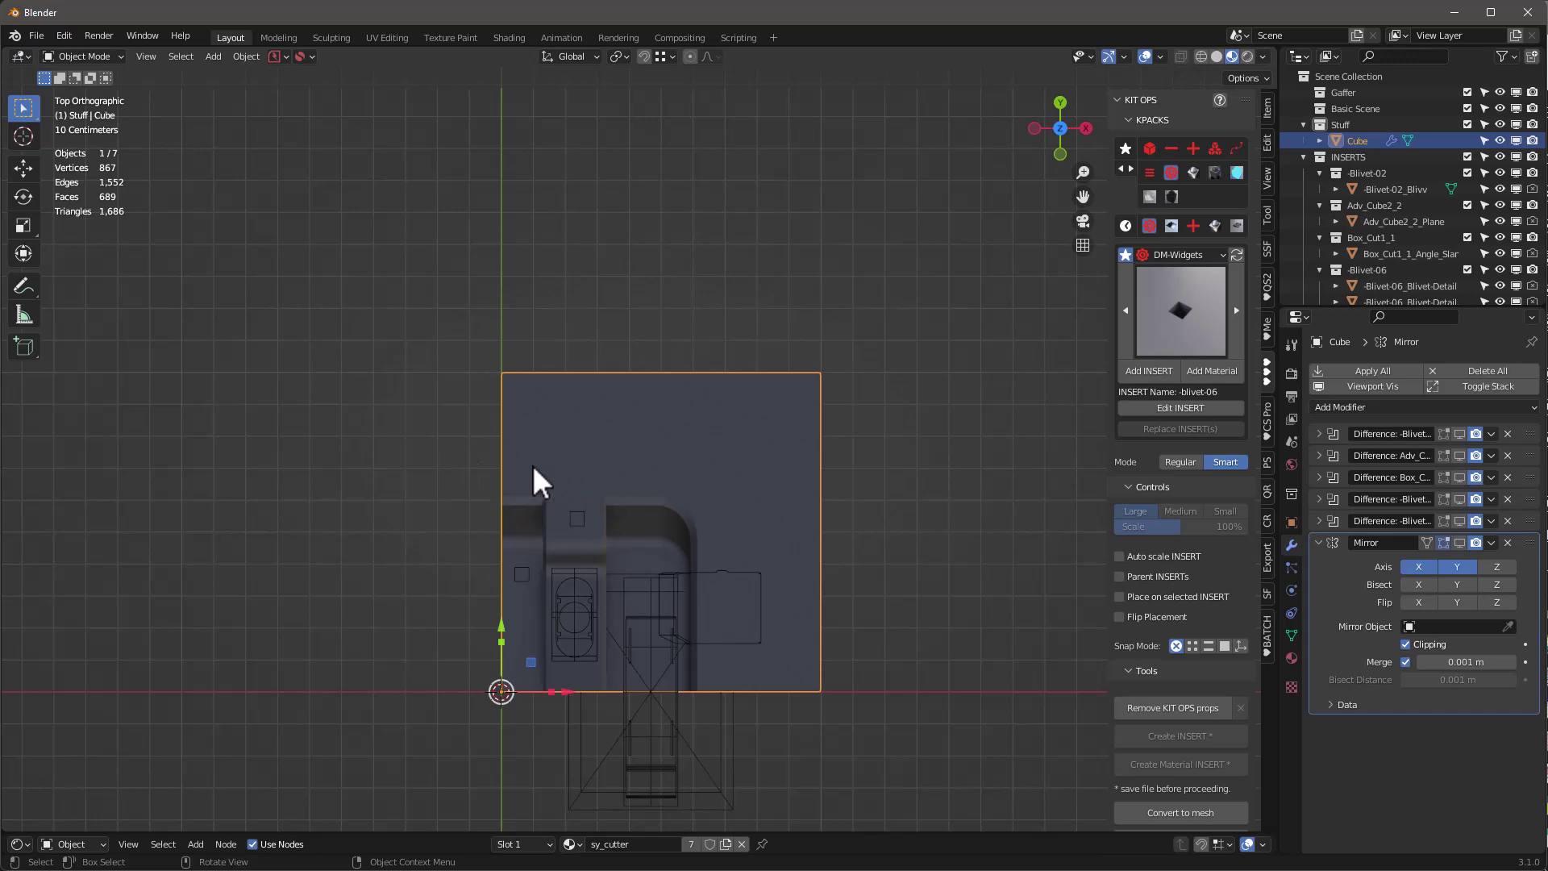
pyautogui.press('Tab')
pyautogui.press('k')
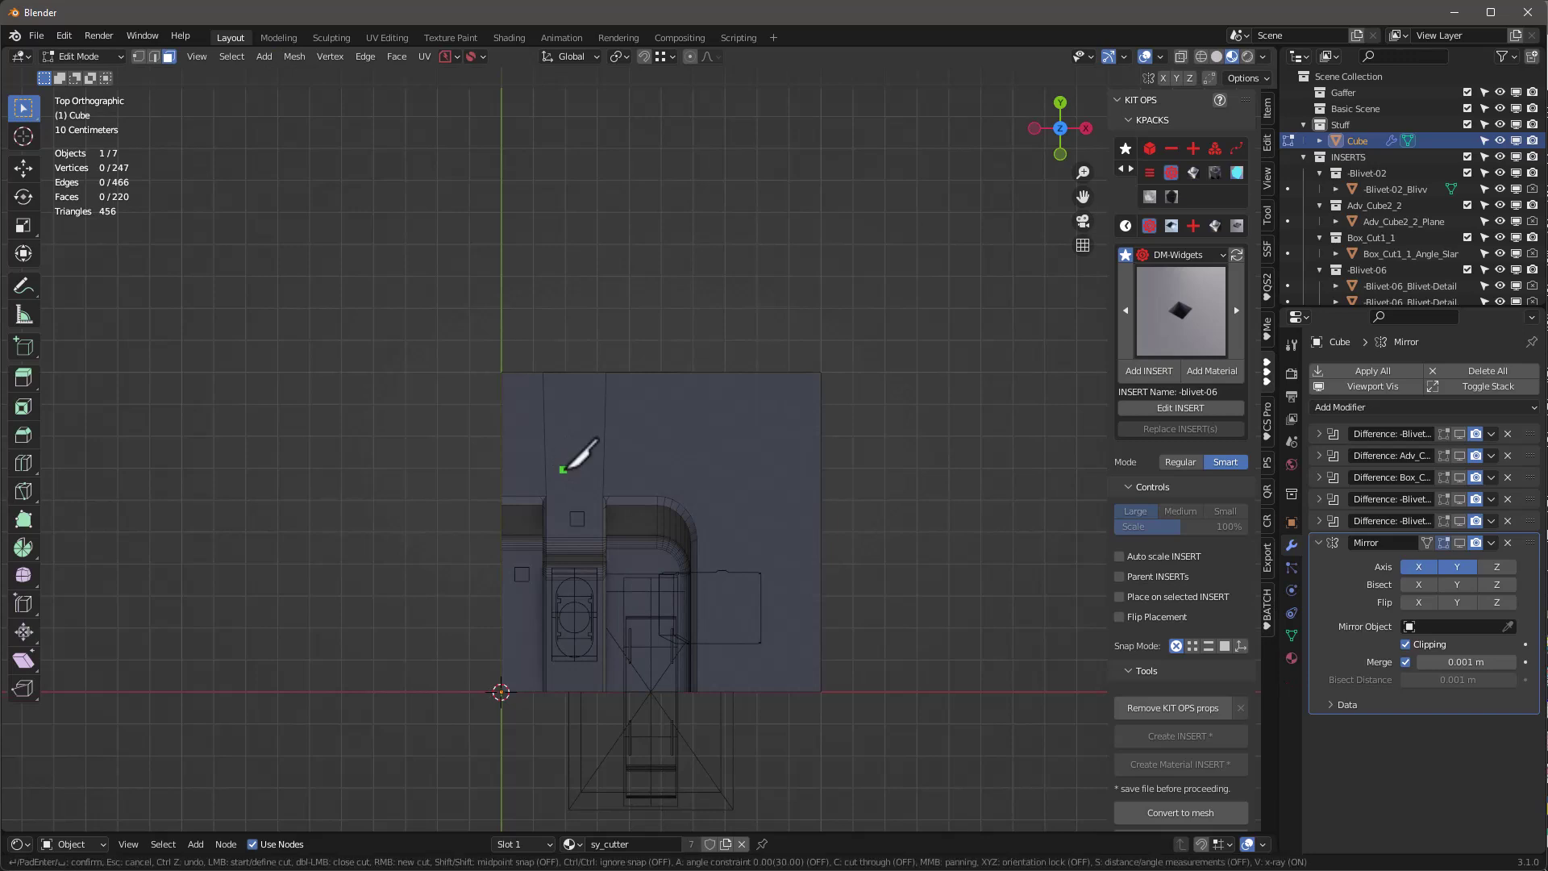
pyautogui.click(501, 484)
pyautogui.press('a')
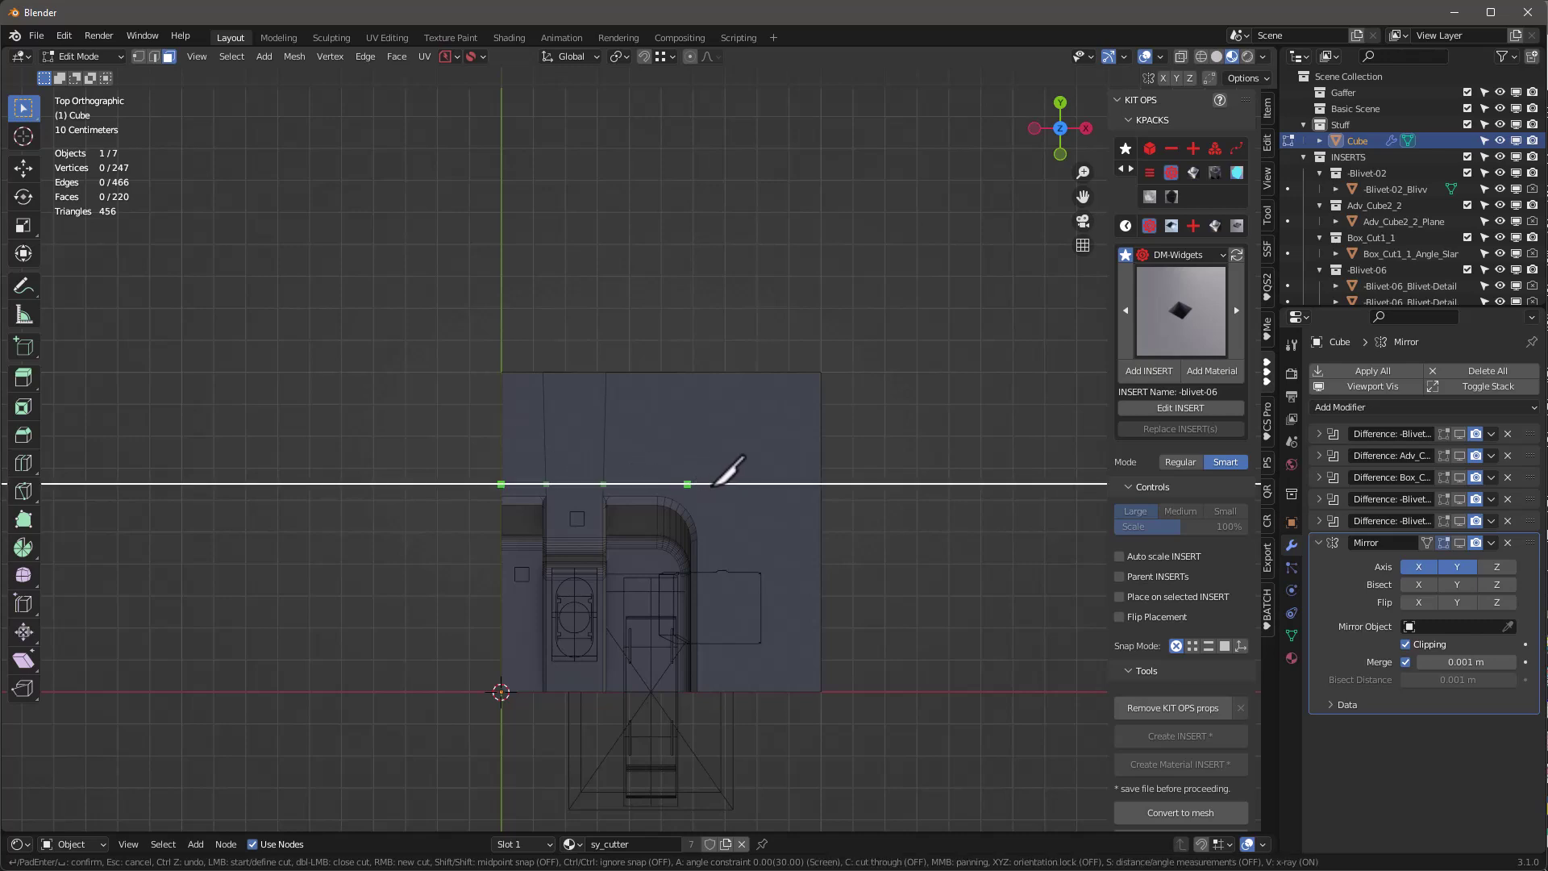
pyautogui.click(769, 484)
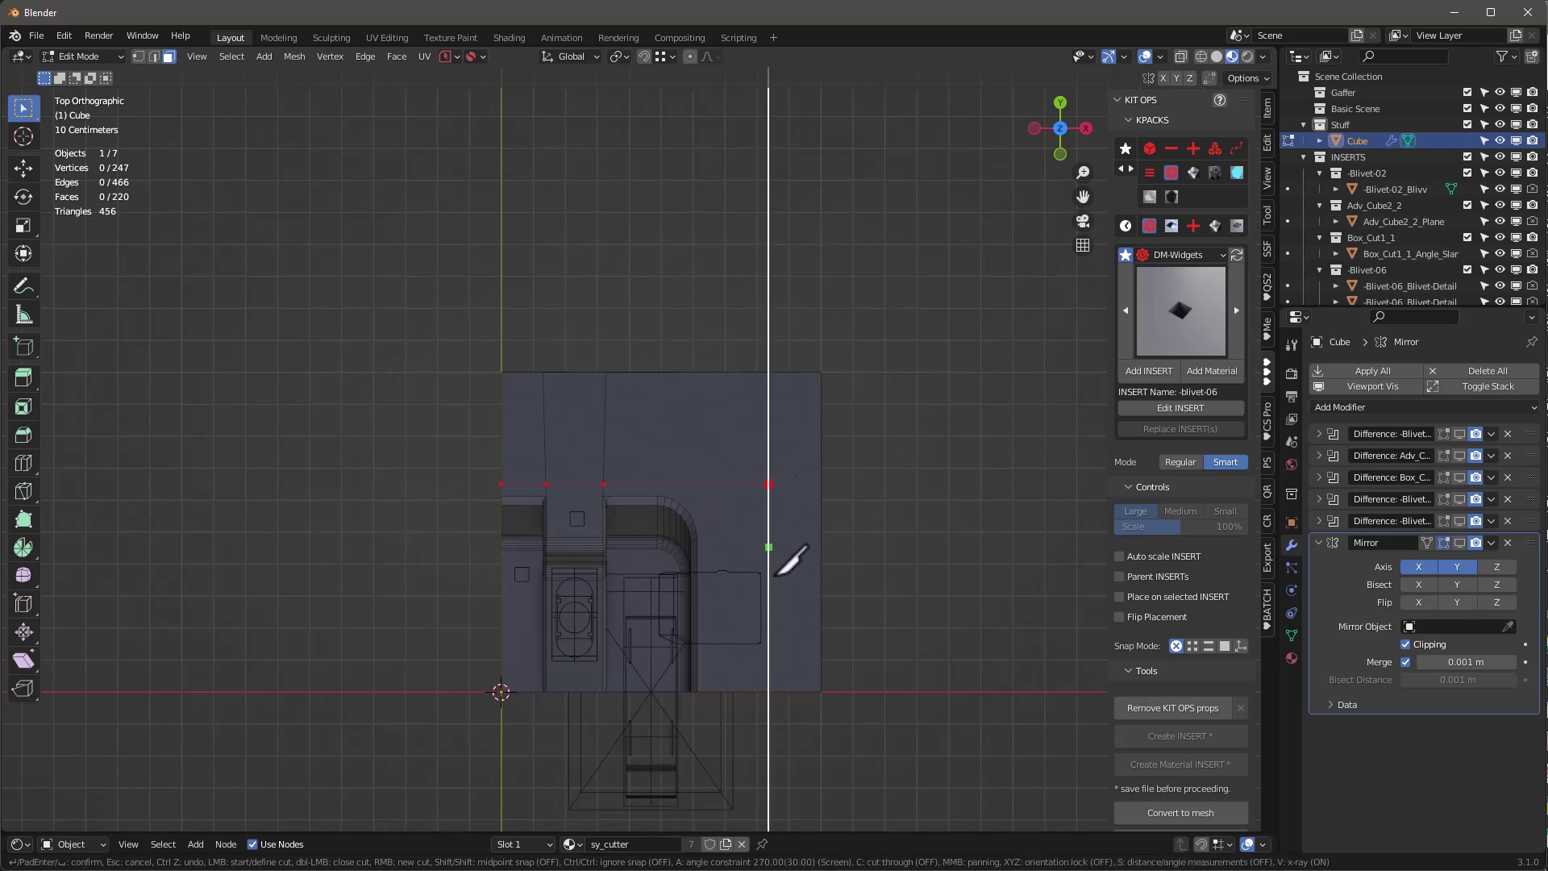
pyautogui.click(788, 715)
pyautogui.press('Return')
# Show the cube's modifiers in the viewport again and return to Object Mode
pyautogui.moveTo(683, 516); pyautogui.dragTo(754, 377, button='middle')
pyautogui.scroll(2, 809, 277)
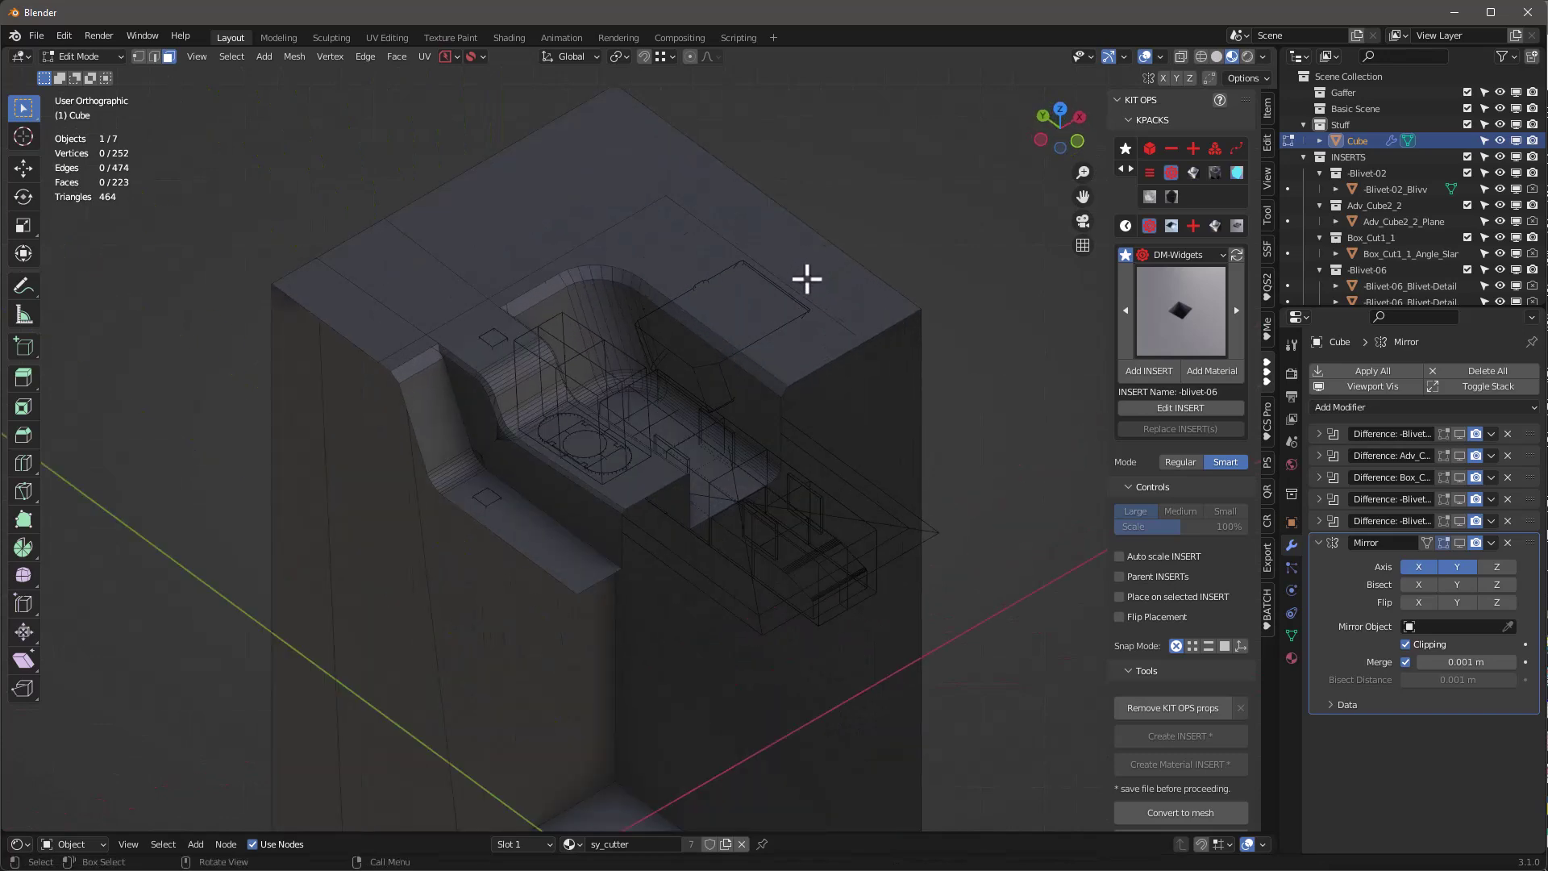
pyautogui.click(1360, 389)
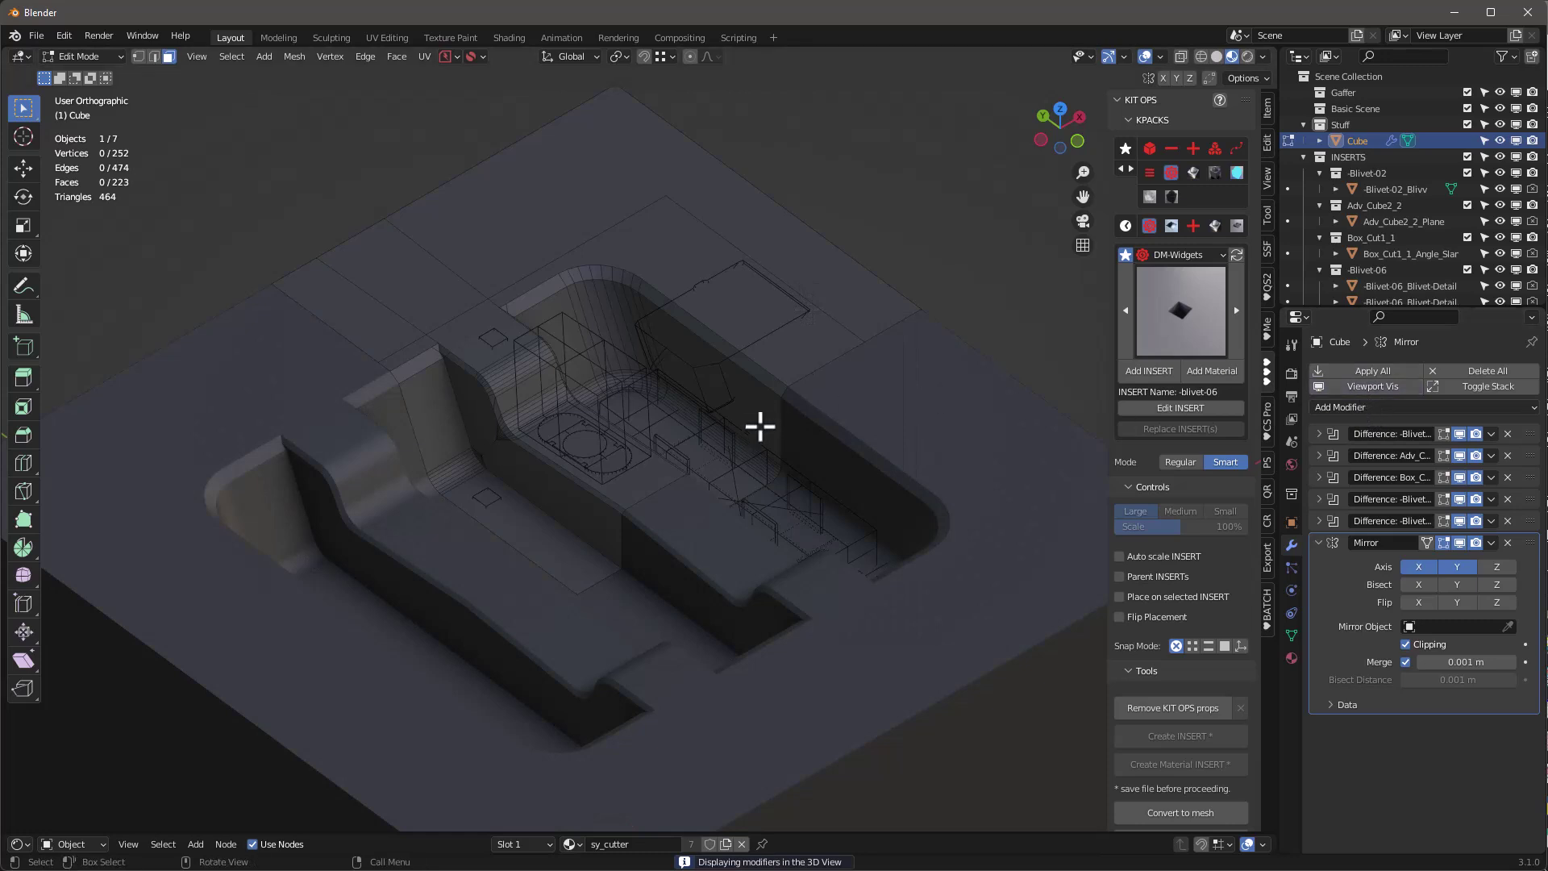
pyautogui.scroll(-1, 758, 424)
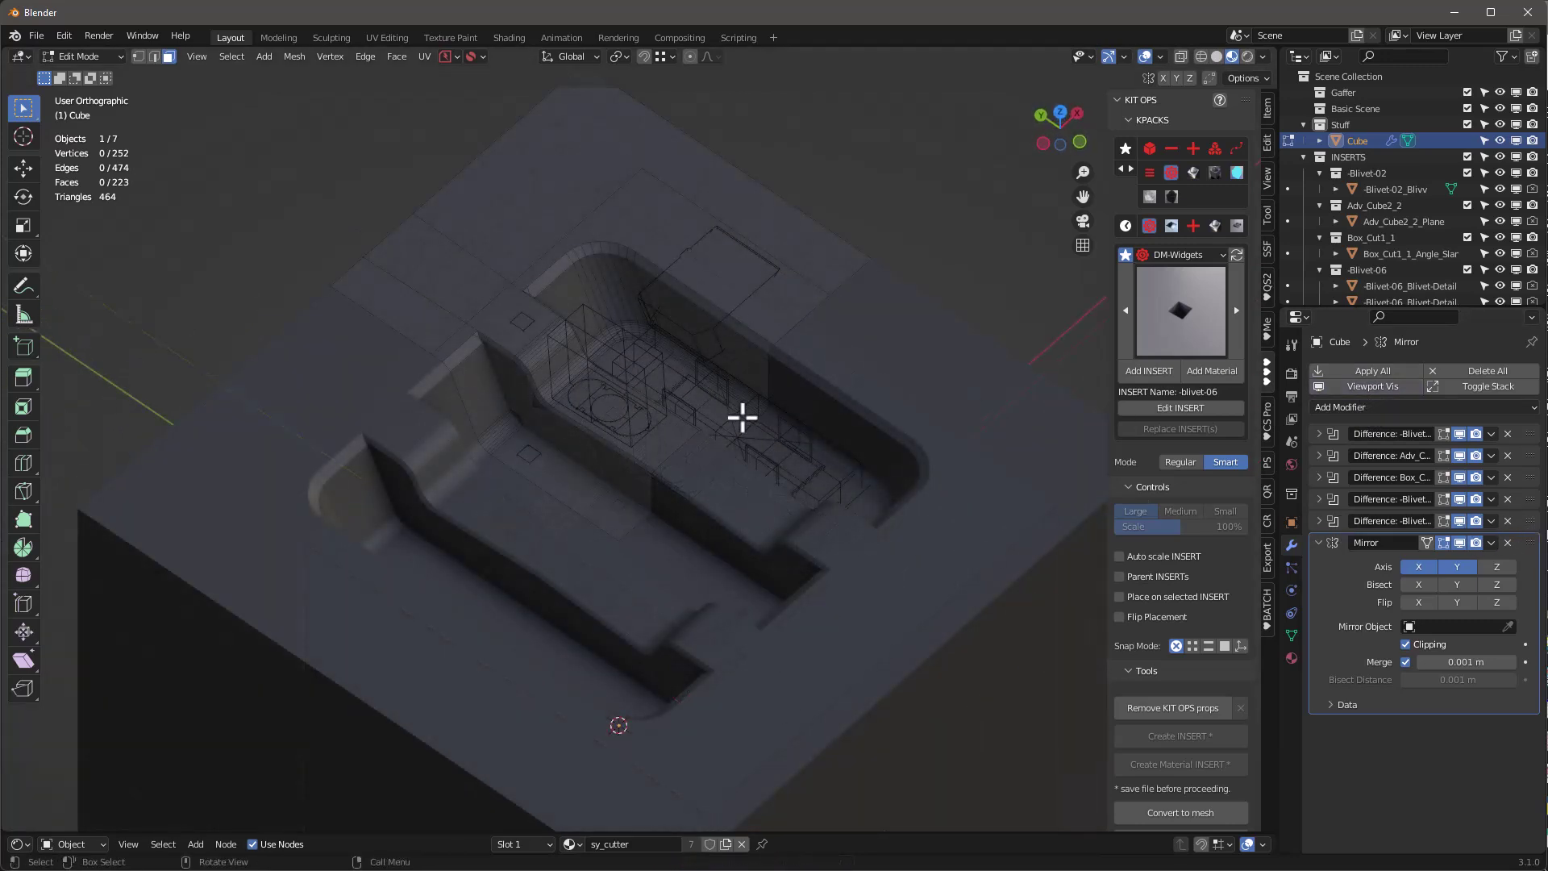
pyautogui.press('Tab')
# Move the Adv_Cube2_2 Difference modifier below the Mirror modifier so that its cut is no longer mirrored
pyautogui.click(1460, 455)
pyautogui.click(1459, 456)
pyautogui.moveTo(1531, 456); pyautogui.dragTo(1537, 726)
pyautogui.moveTo(640, 525); pyautogui.dragTo(584, 521, button='middle')
pyautogui.scroll(-2, 680, 428)
pyautogui.scroll(3, 728, 456)
pyautogui.scroll(-2, 728, 457)
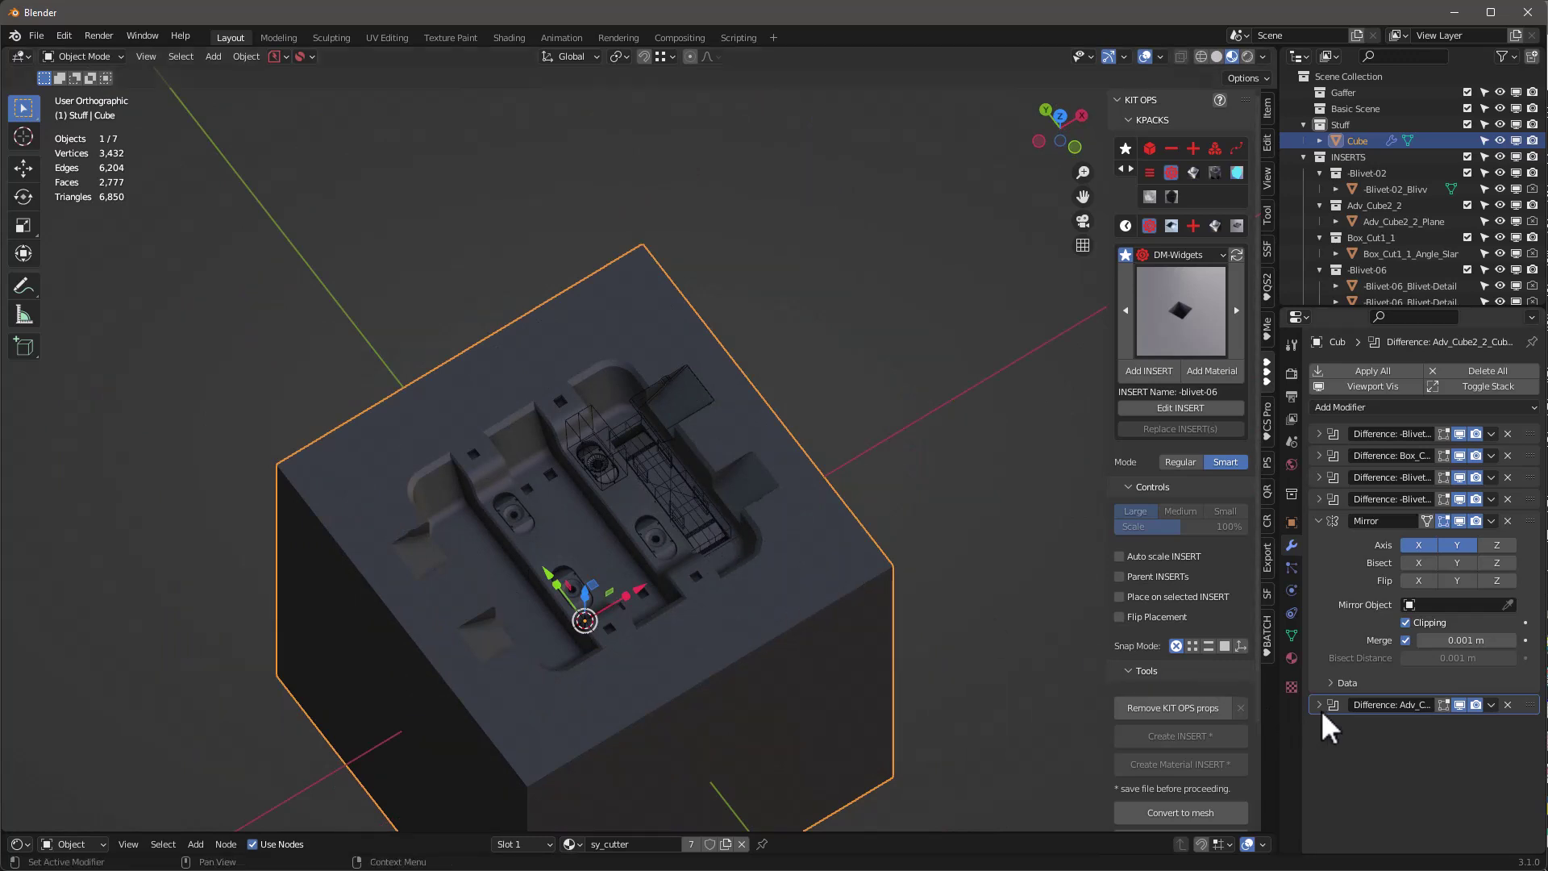
pyautogui.scroll(-1, 616, 461)
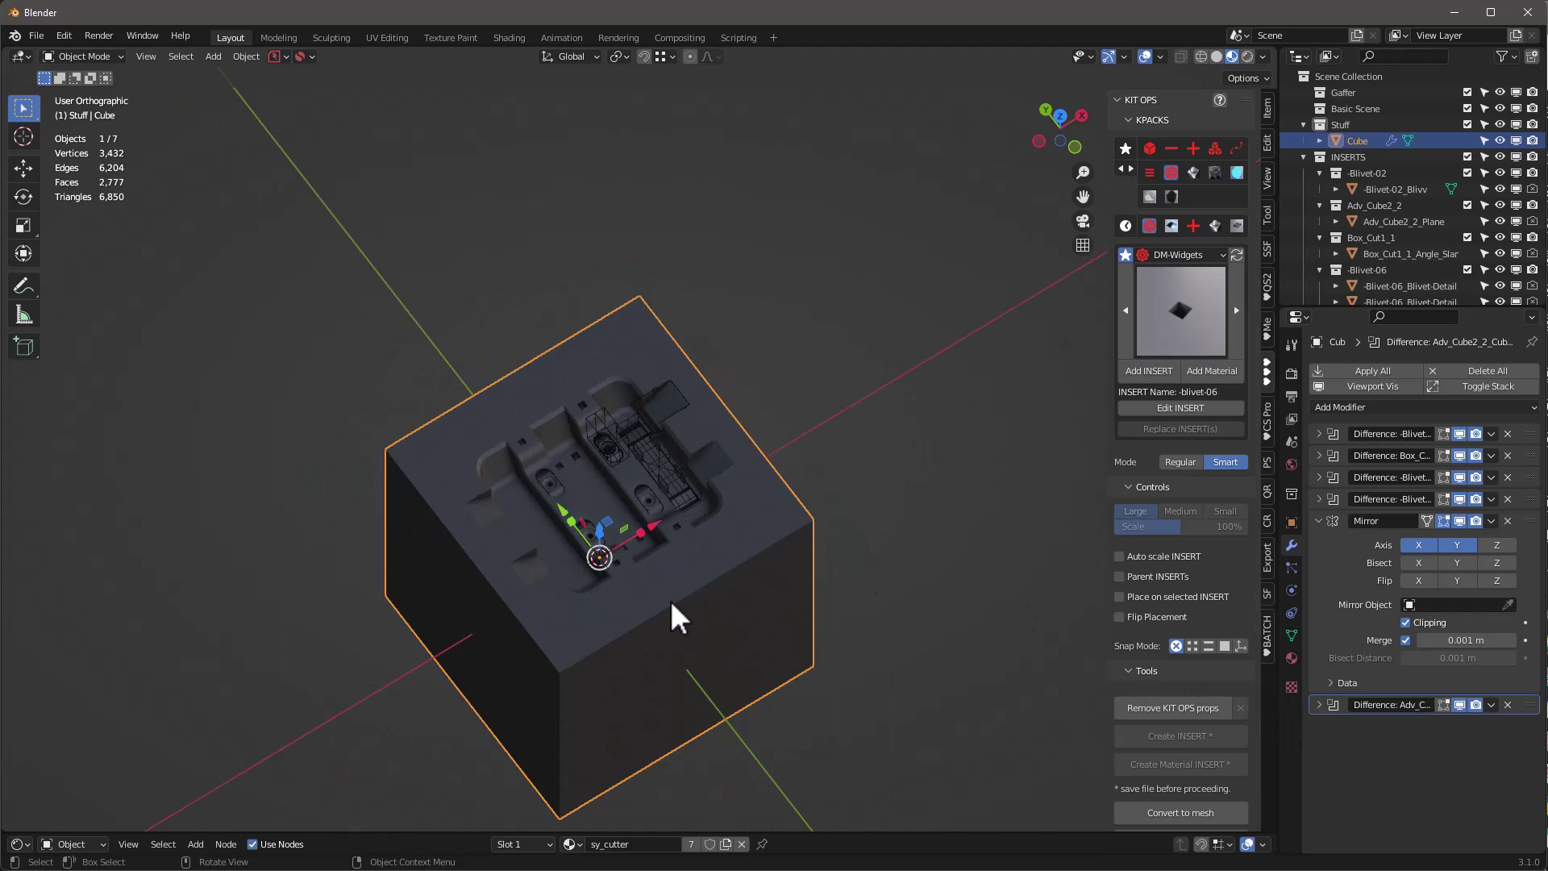
pyautogui.scroll(1, 672, 603)
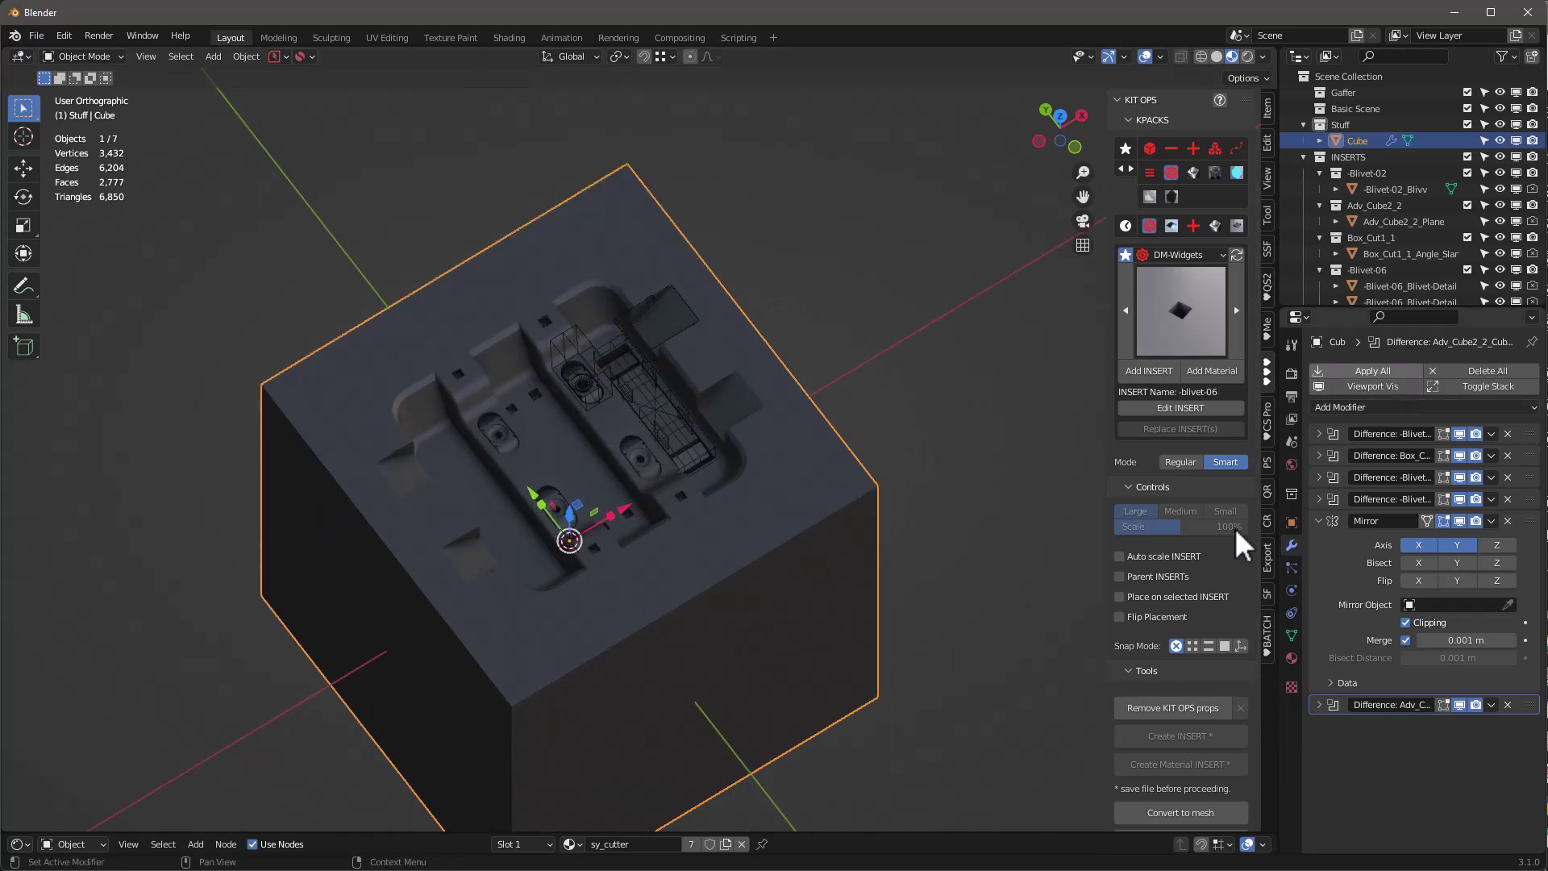
# Save the scene with PowerSave
pyautogui.scroll(-4, 1202, 699)
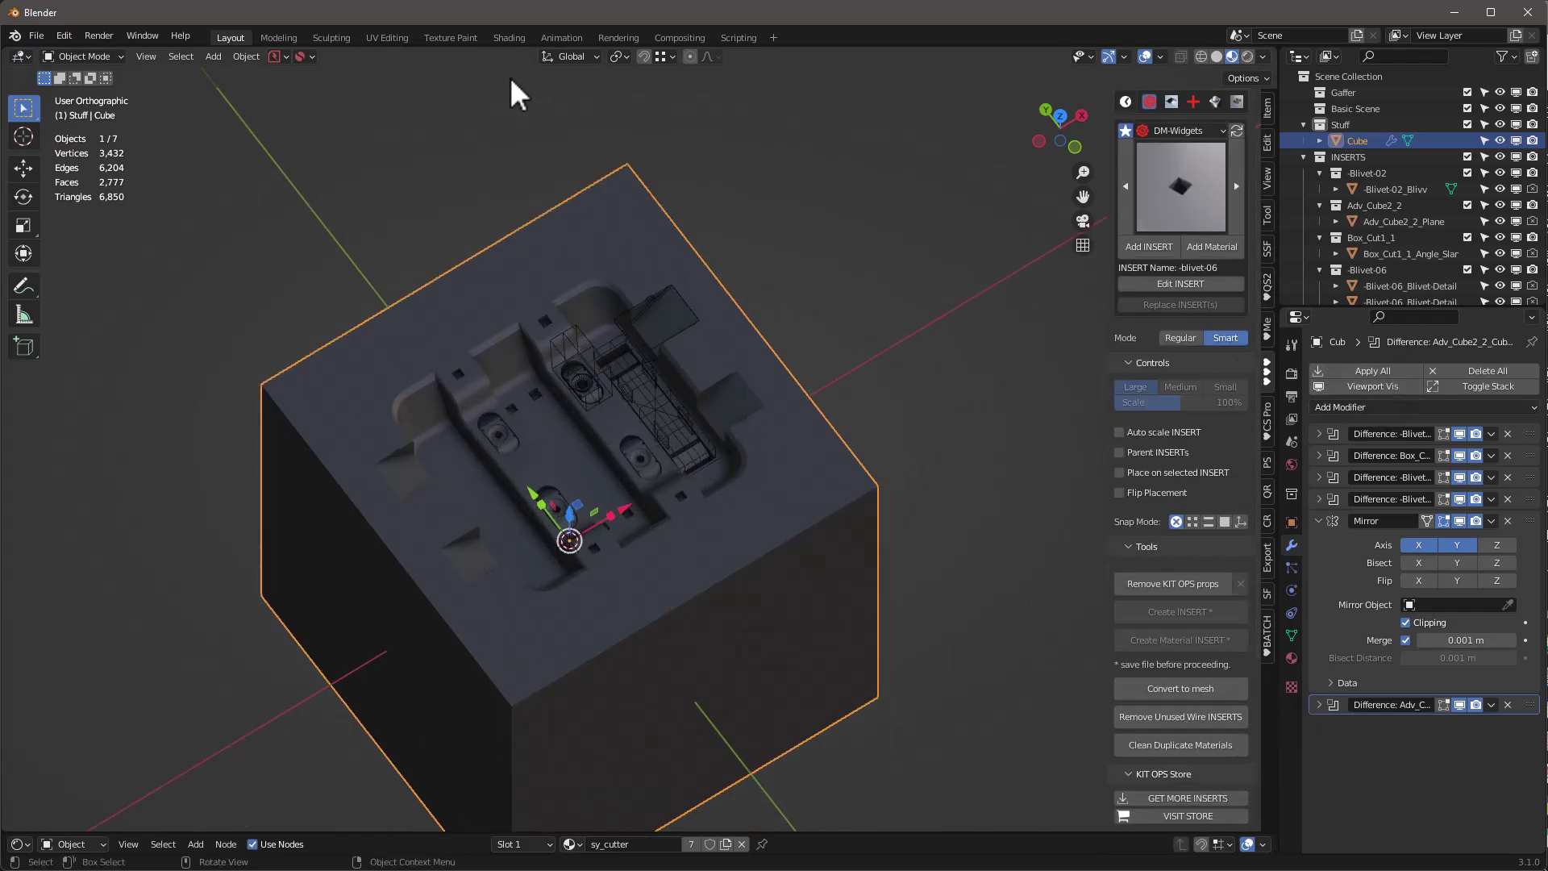
pyautogui.click(274, 56)
pyautogui.click(287, 114)
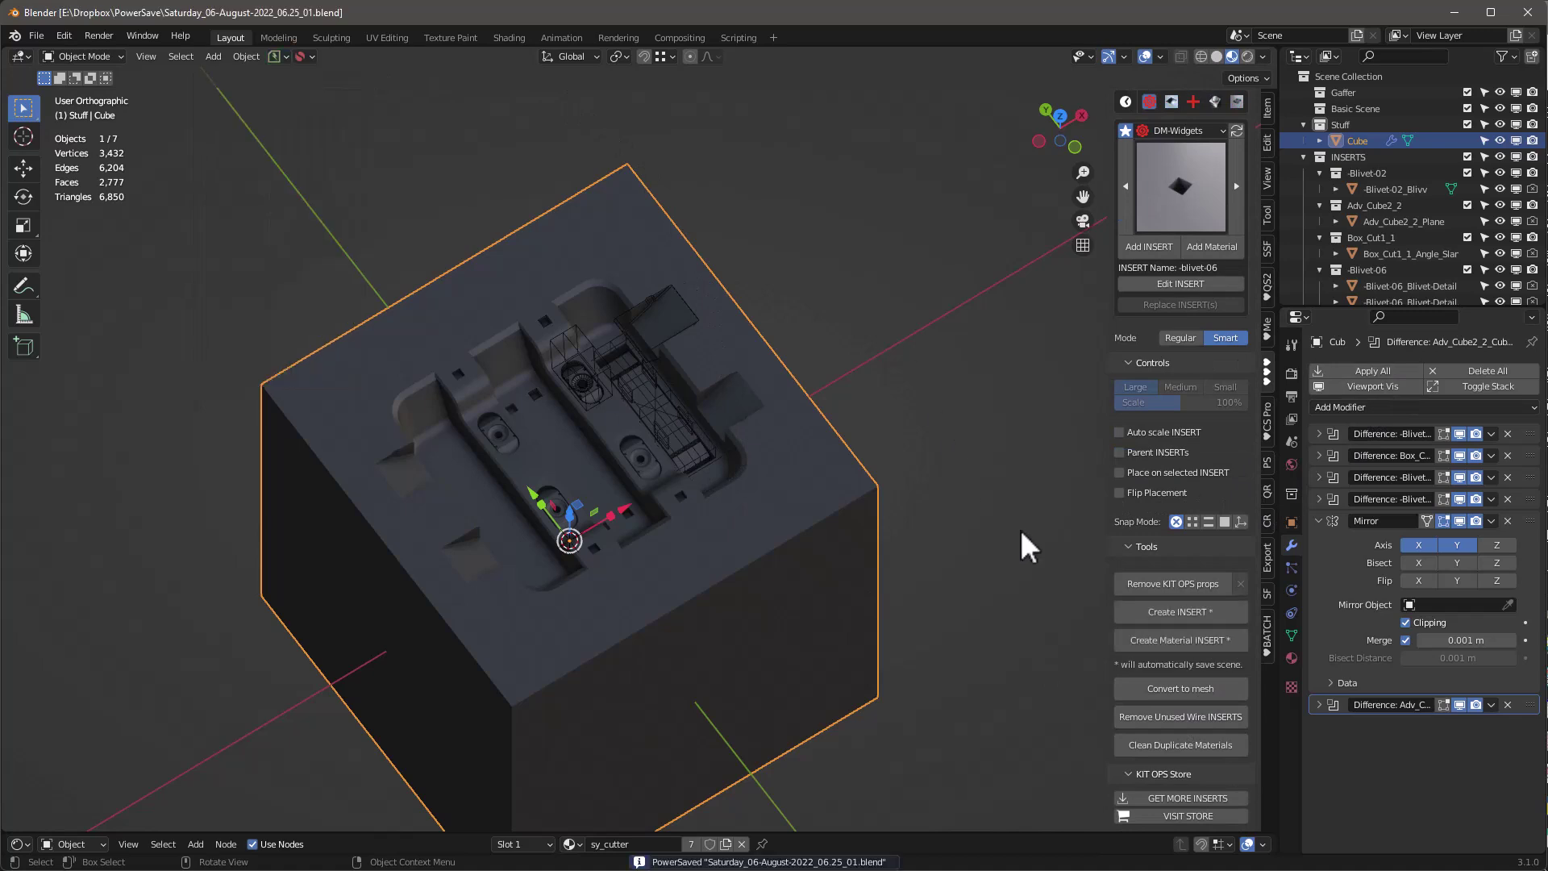
# Convert the cube with its cuts to a mesh in KIT OPS and remove the unused wire inserts
pyautogui.click(1185, 690)
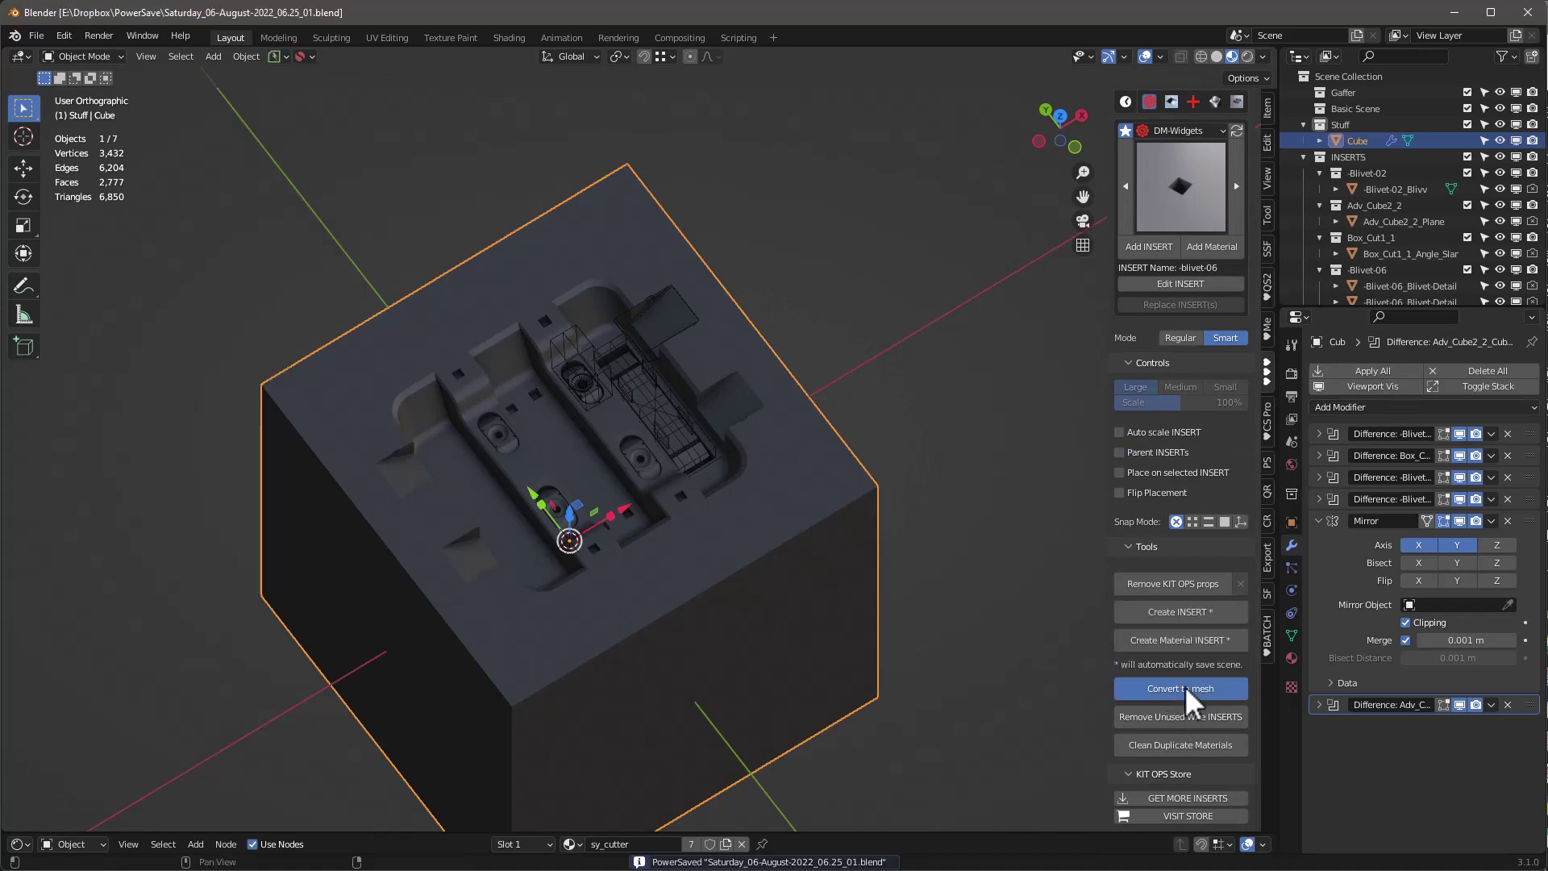
pyautogui.click(1184, 714)
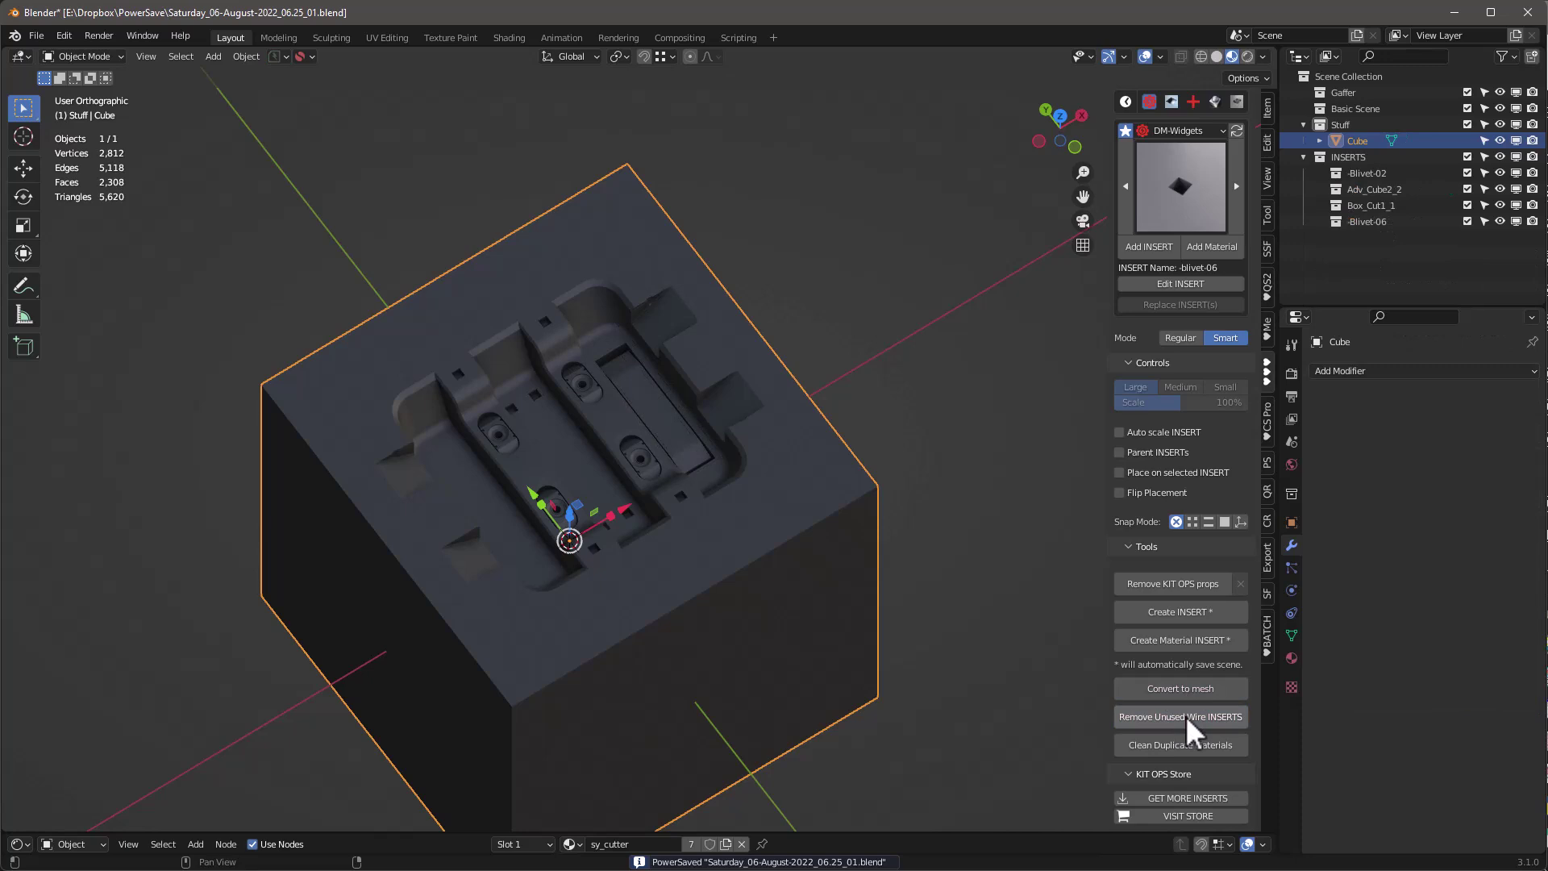
# Apply AutoMirror to the cube on the X axis and on the Y axis
pyautogui.click(1266, 142)
pyautogui.click(1134, 168)
pyautogui.click(1149, 152)
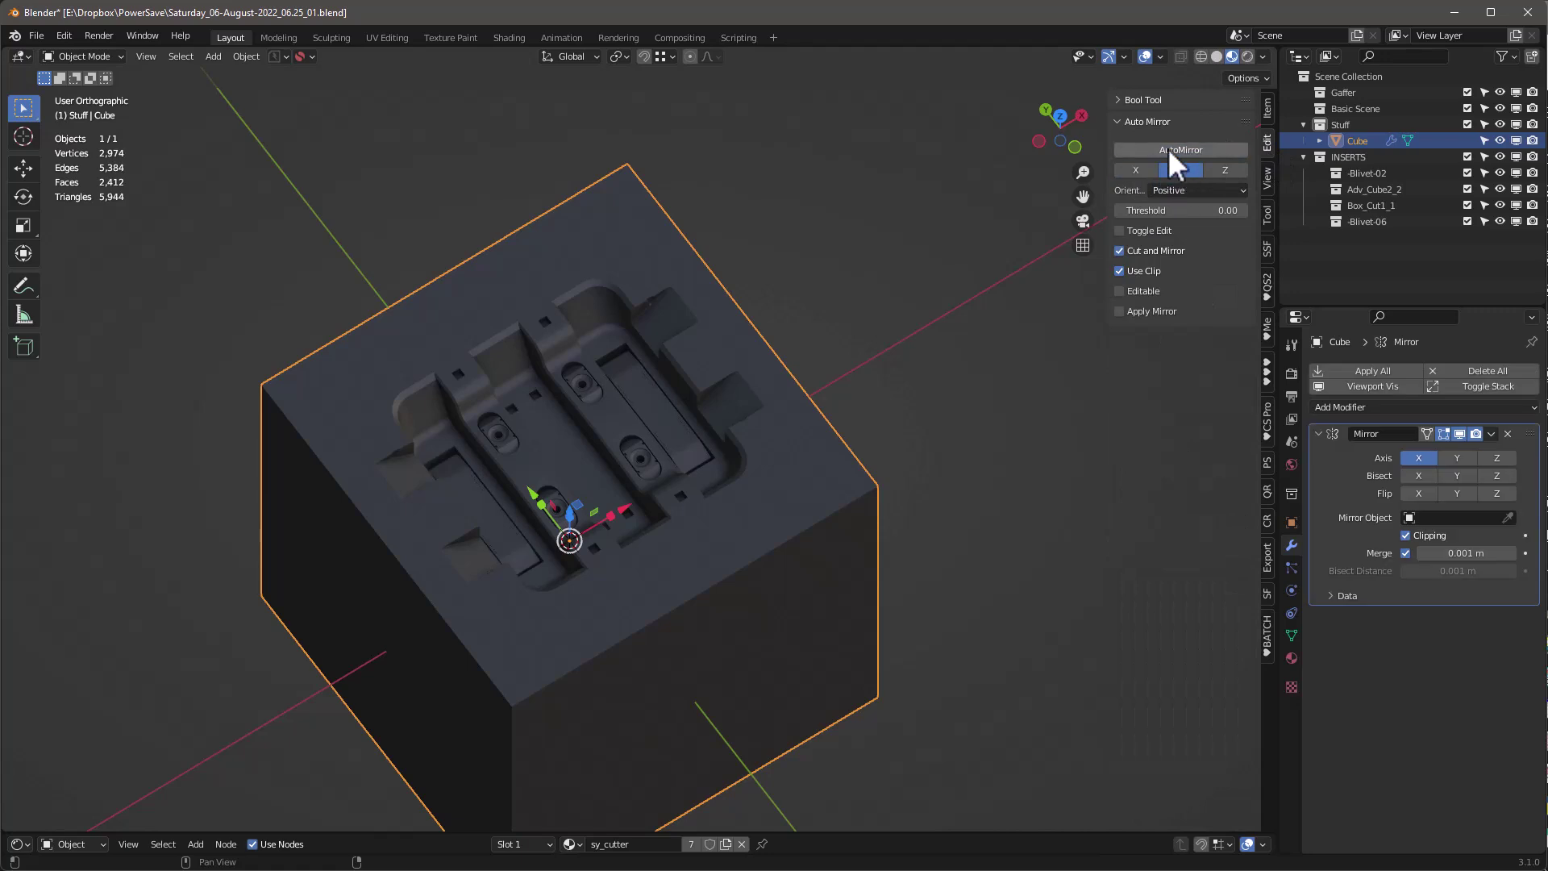
pyautogui.click(1168, 149)
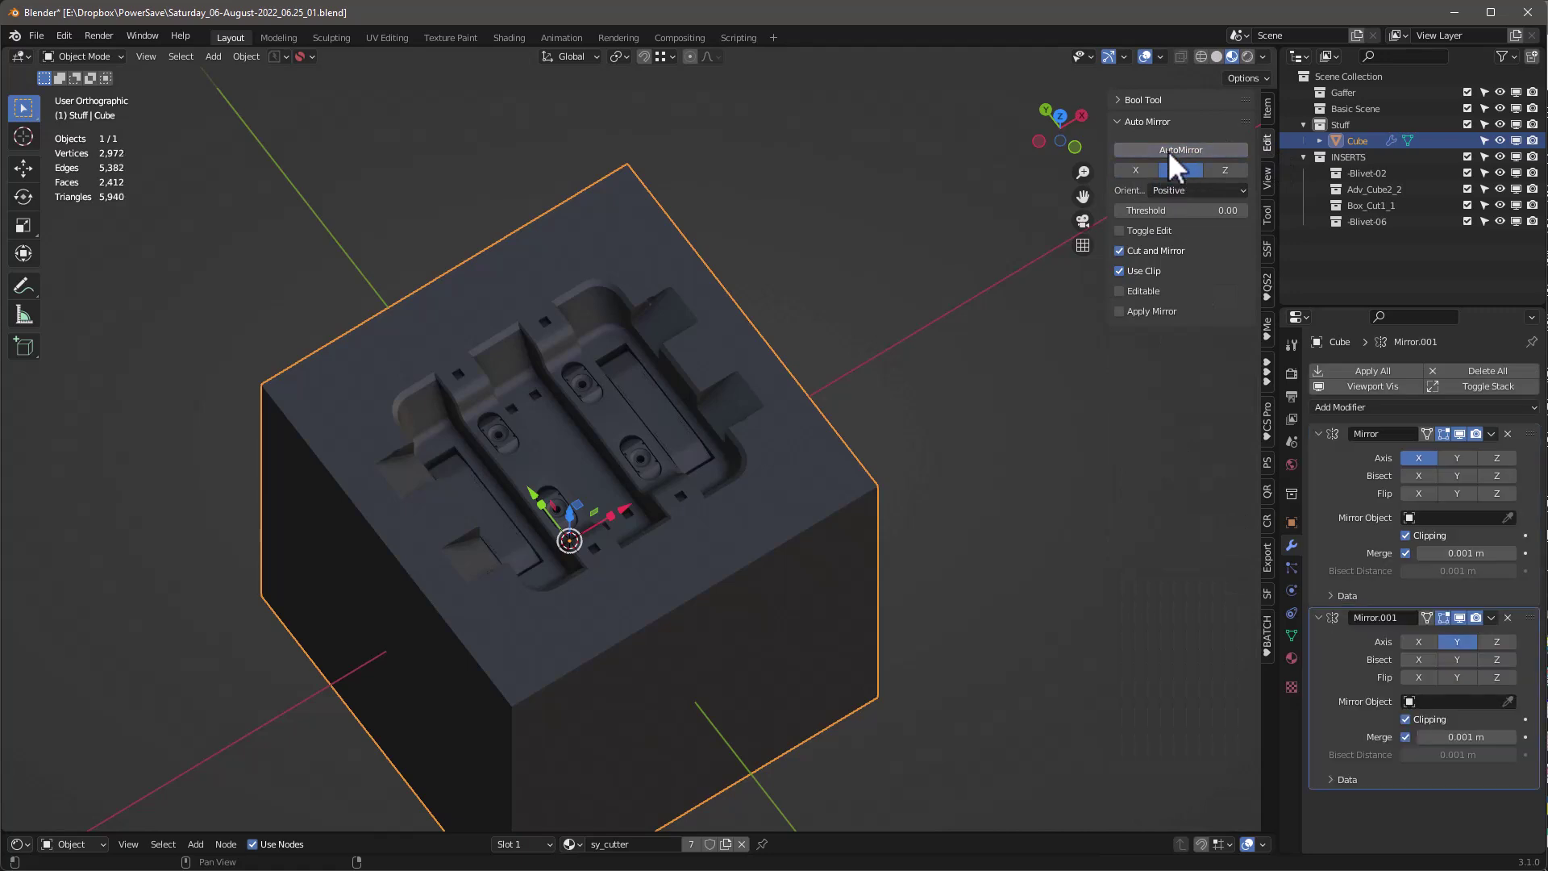
# With the modifiers hidden, delete the second Mirror modifier and enable the Y axis on the first one
pyautogui.click(1376, 386)
pyautogui.moveTo(662, 347); pyautogui.dragTo(647, 300, button='middle')
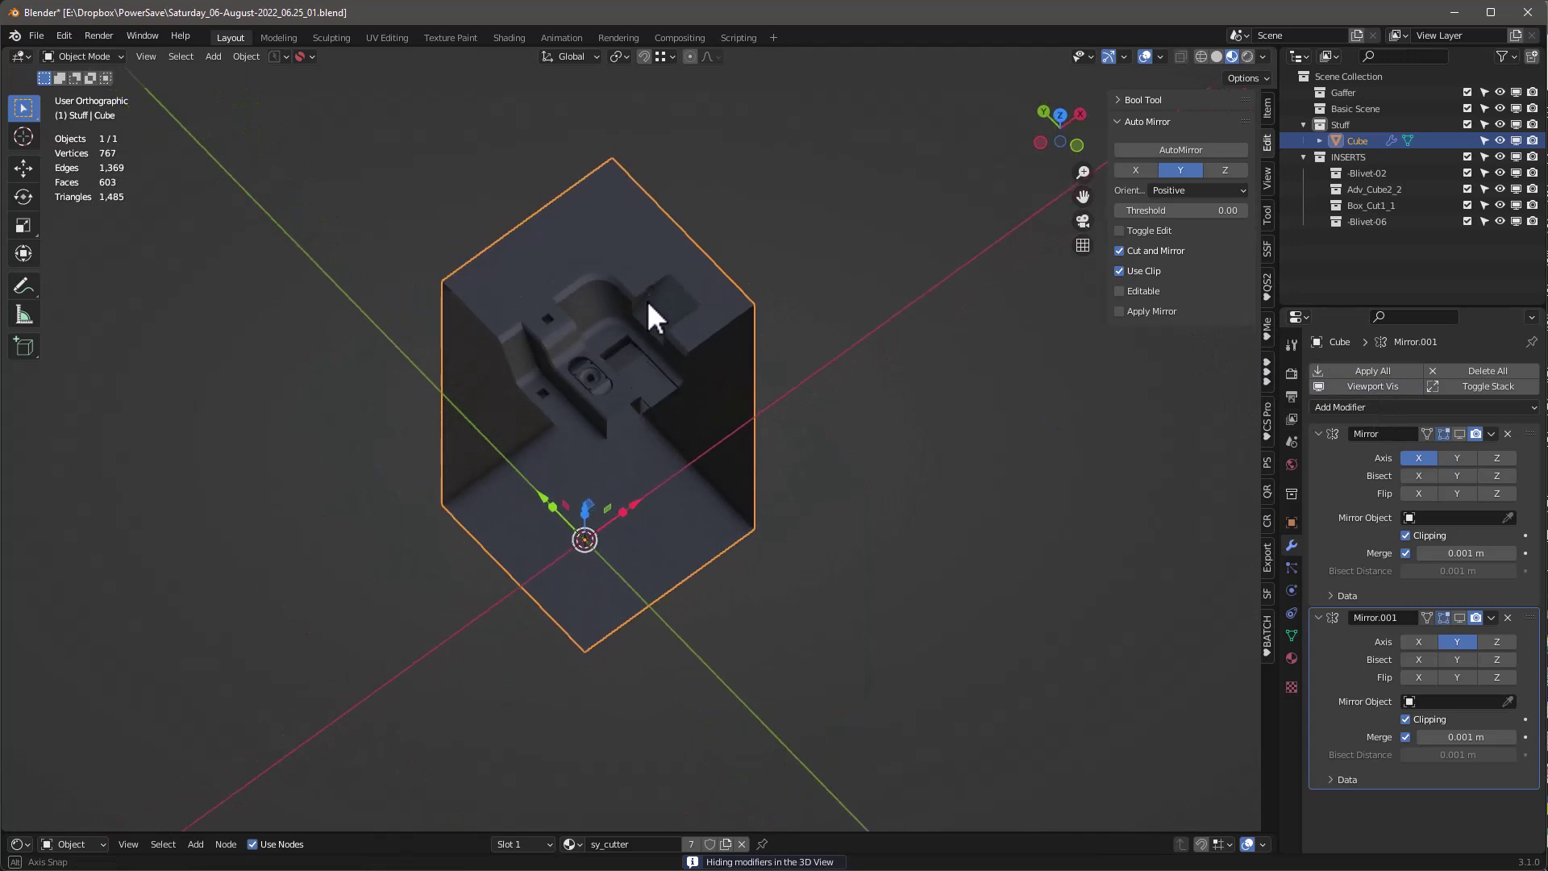
pyautogui.click(1507, 618)
pyautogui.click(1458, 459)
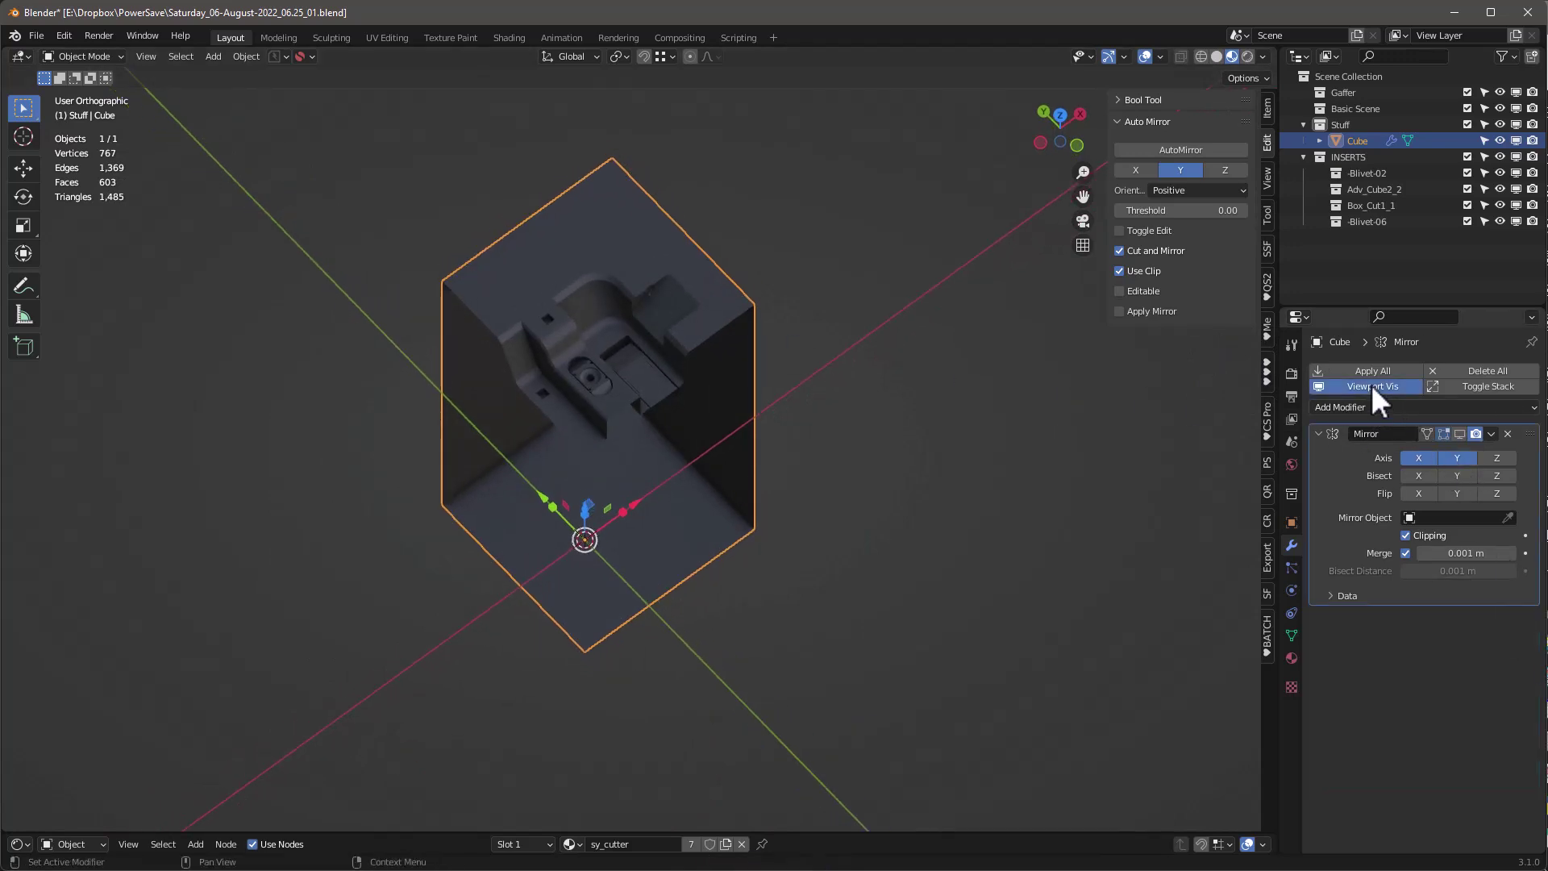
# Turn the modifiers' viewport display back on and apply all modifiers on the cube
pyautogui.click(1373, 385)
pyautogui.moveTo(671, 384); pyautogui.dragTo(661, 350, button='middle')
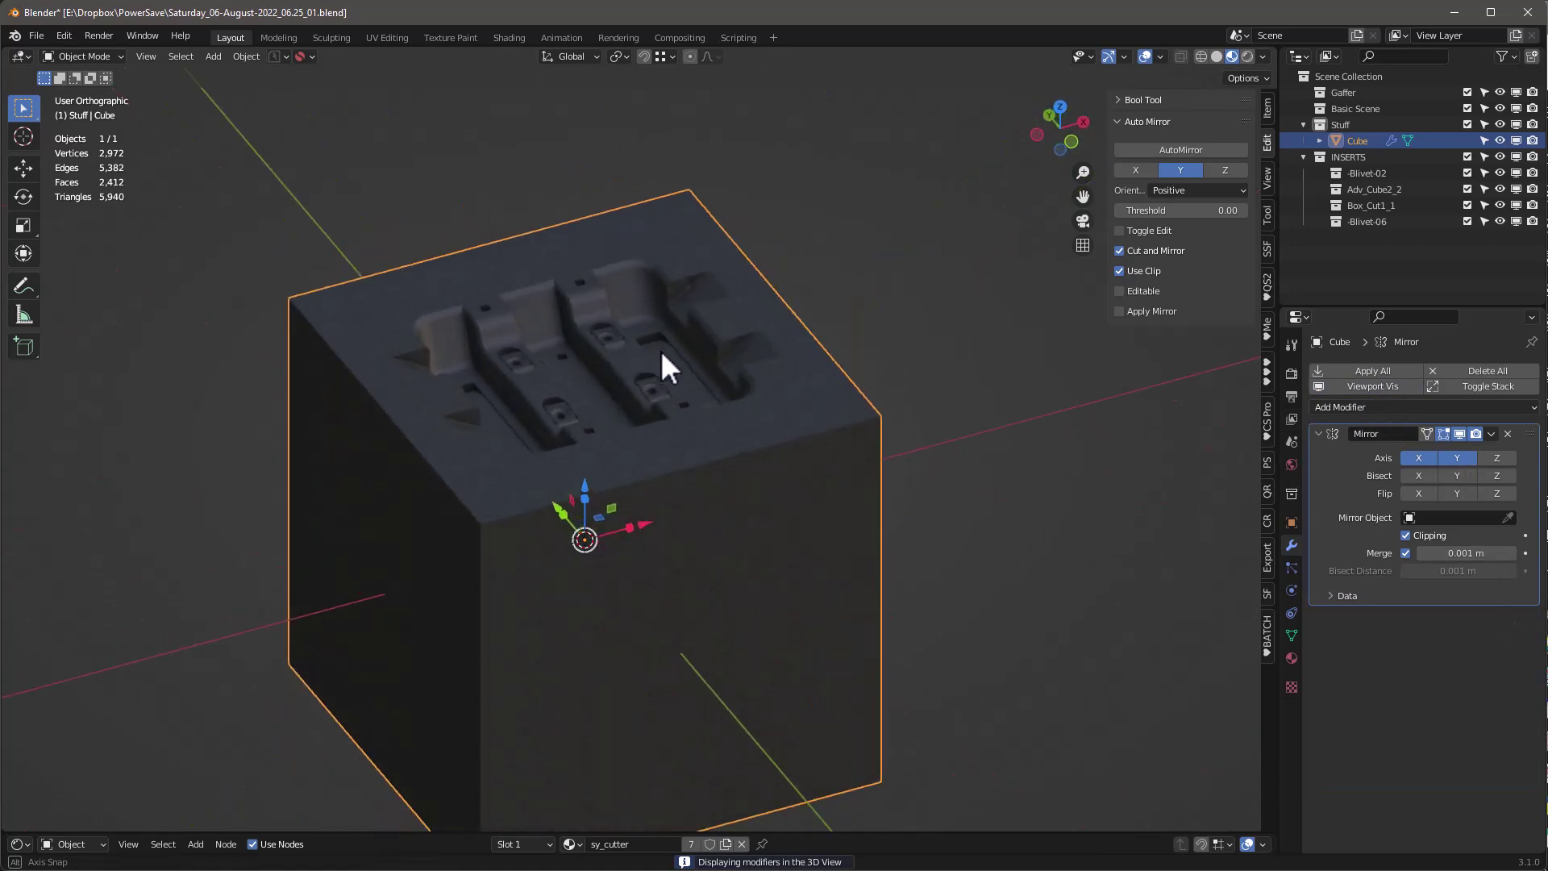
pyautogui.click(1269, 373)
pyautogui.moveTo(723, 355); pyautogui.dragTo(645, 454, button='middle')
pyautogui.scroll(5, 623, 528)
pyautogui.scroll(-4, 626, 525)
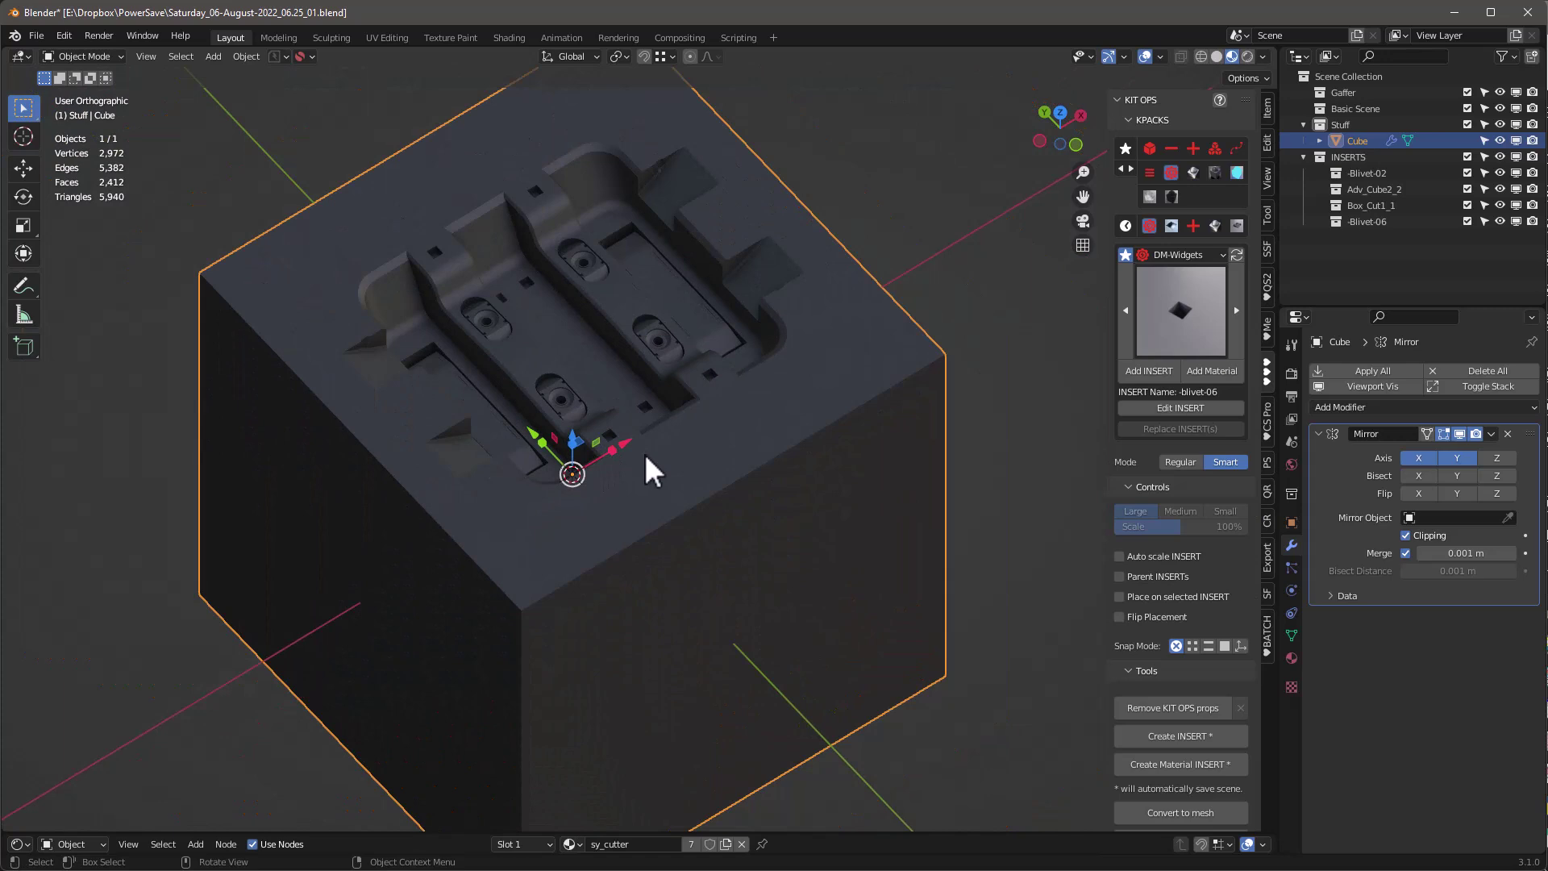
pyautogui.moveTo(651, 448); pyautogui.dragTo(645, 410, button='middle')
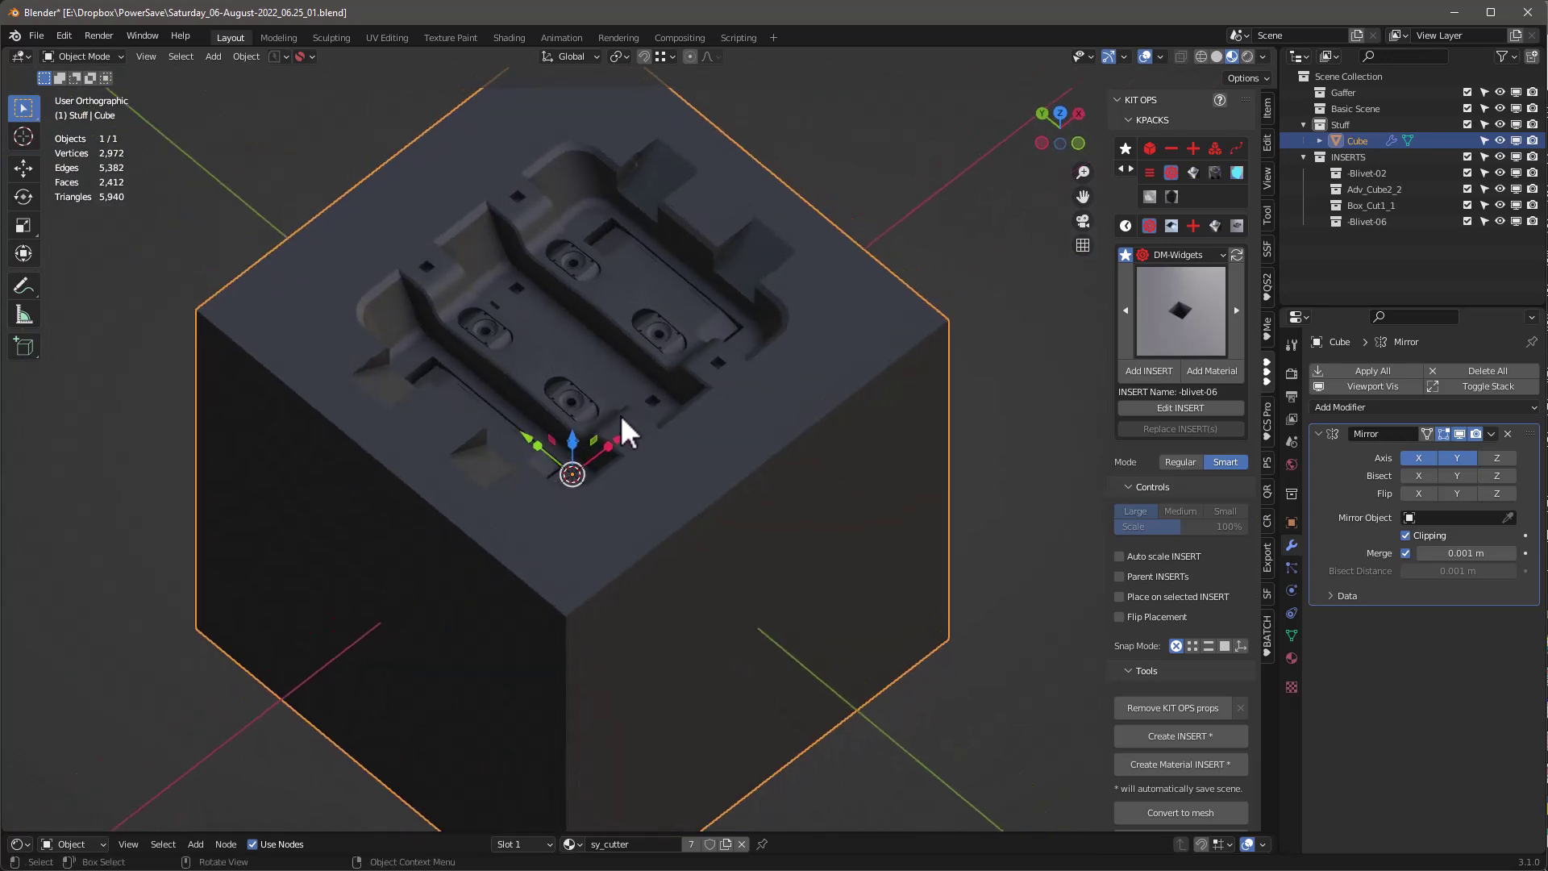
pyautogui.moveTo(623, 479); pyautogui.dragTo(621, 373, button='middle')
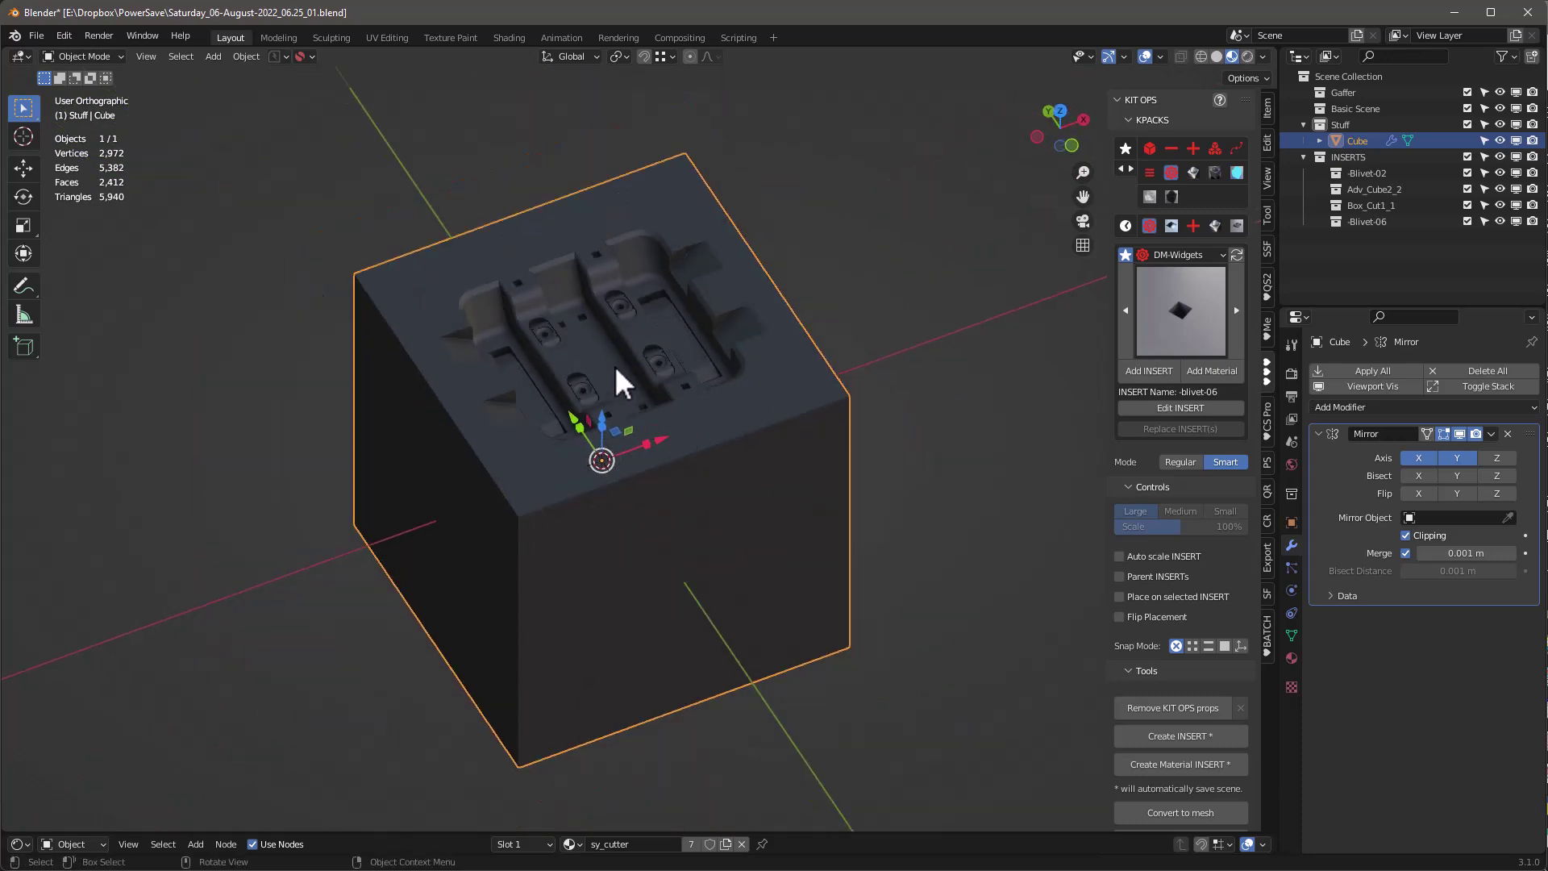
pyautogui.scroll(4, 620, 372)
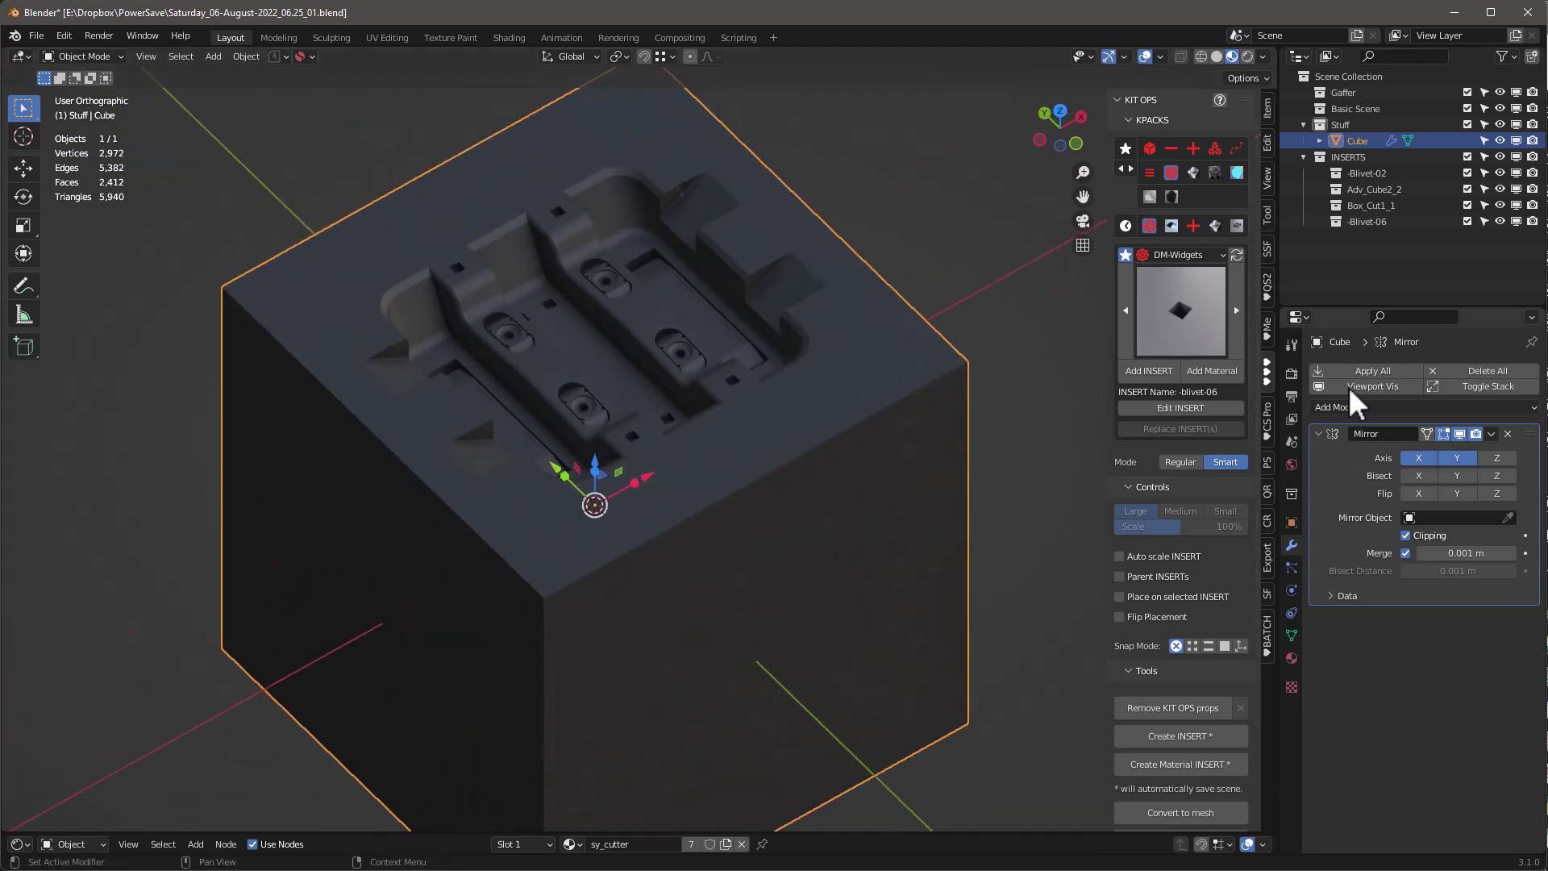
pyautogui.click(1362, 370)
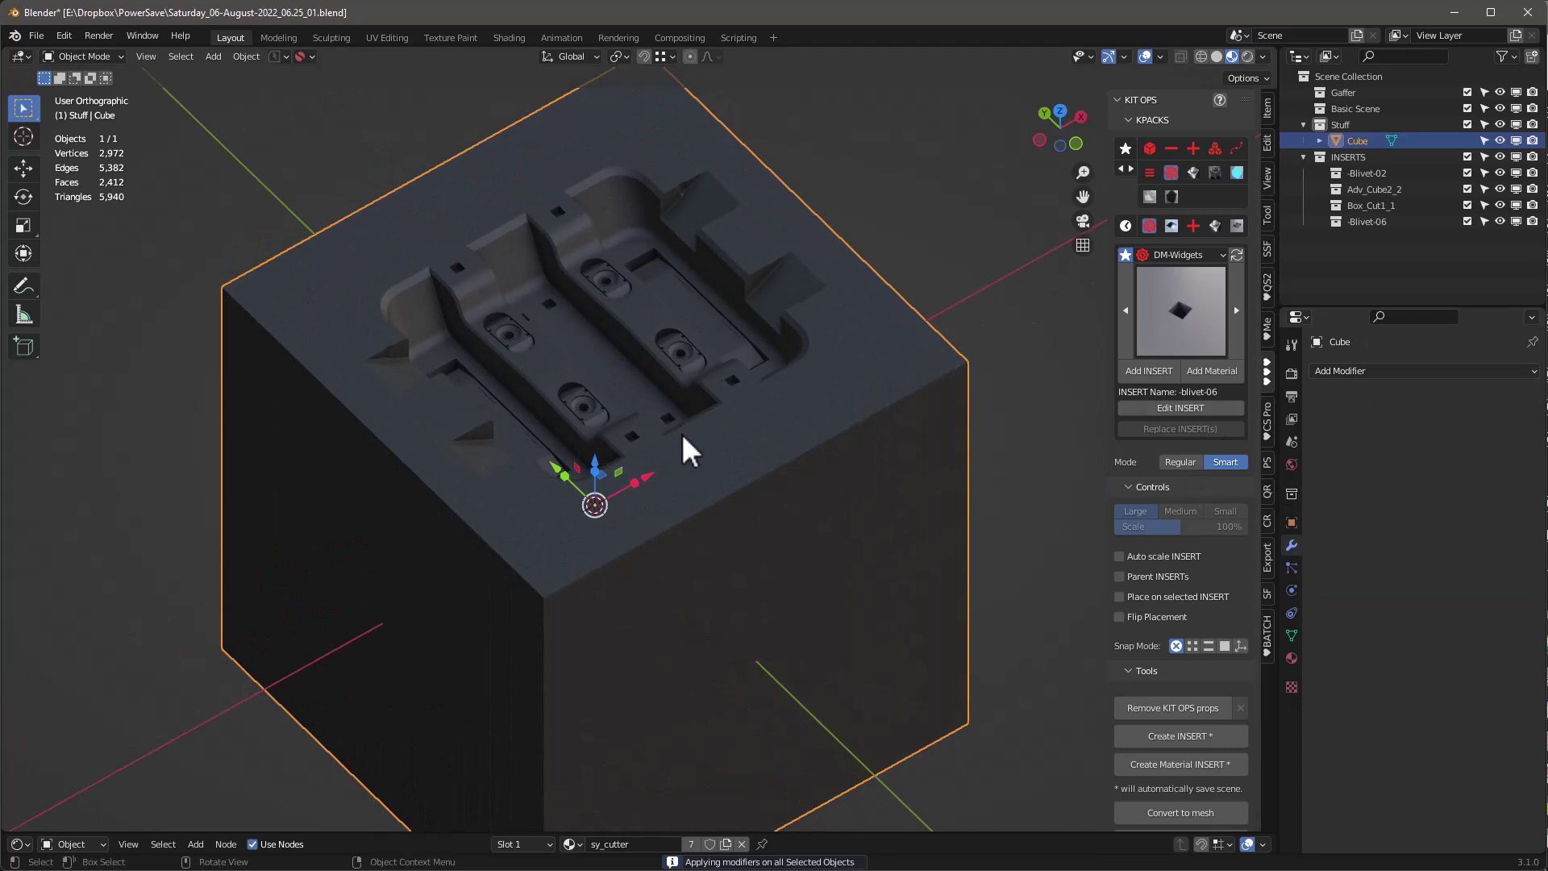
# Select all the vertices around the cube's upper outer perimeter in Edit Mode and delete them
pyautogui.press('Tab')
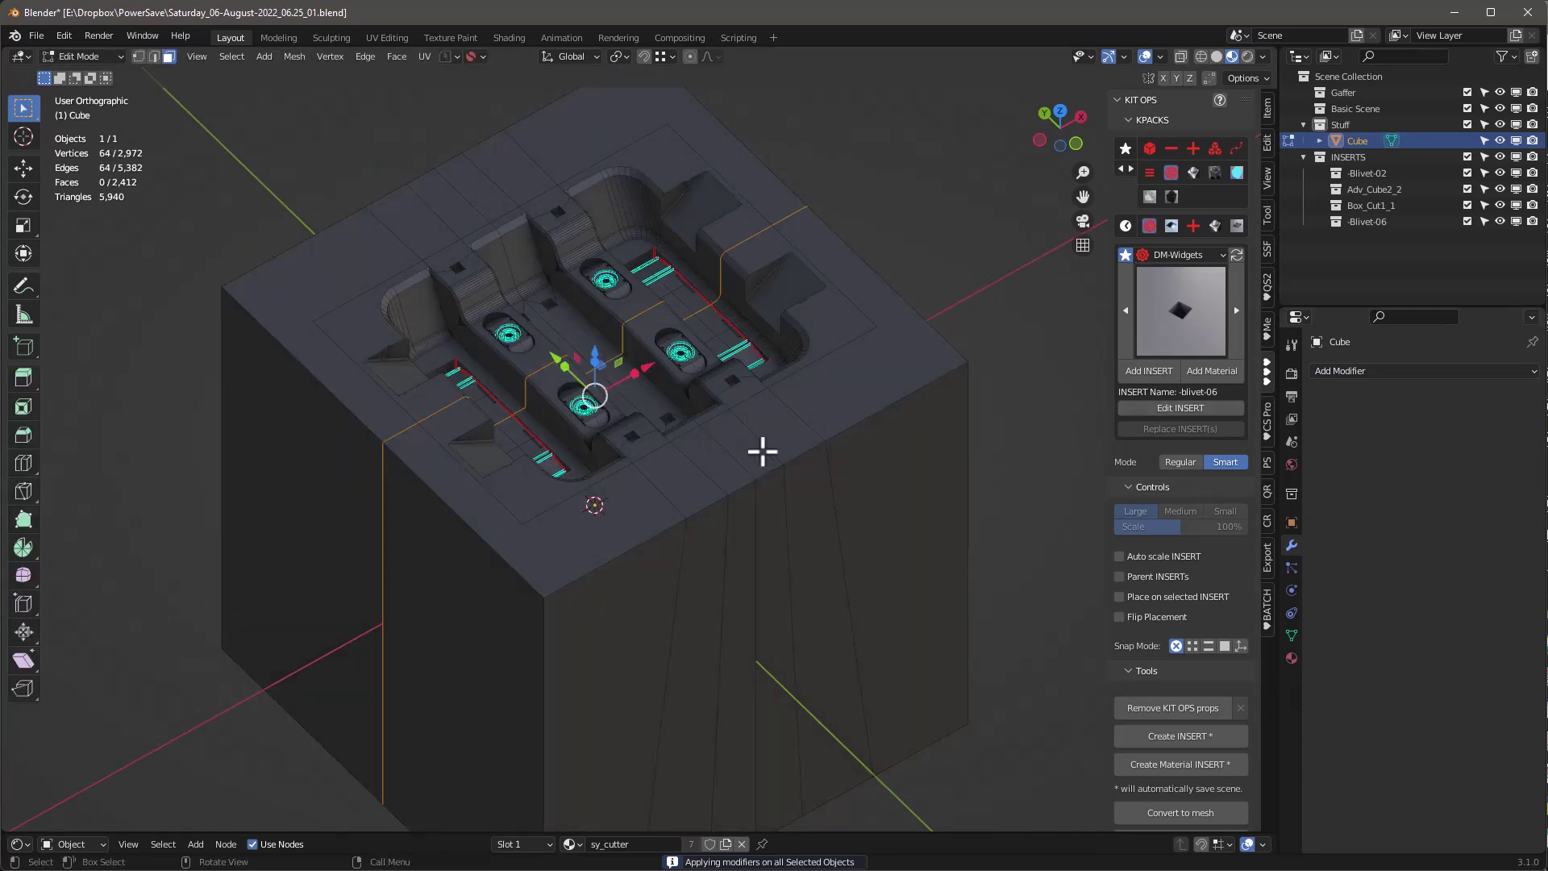
pyautogui.press('1')
pyautogui.click(544, 598)
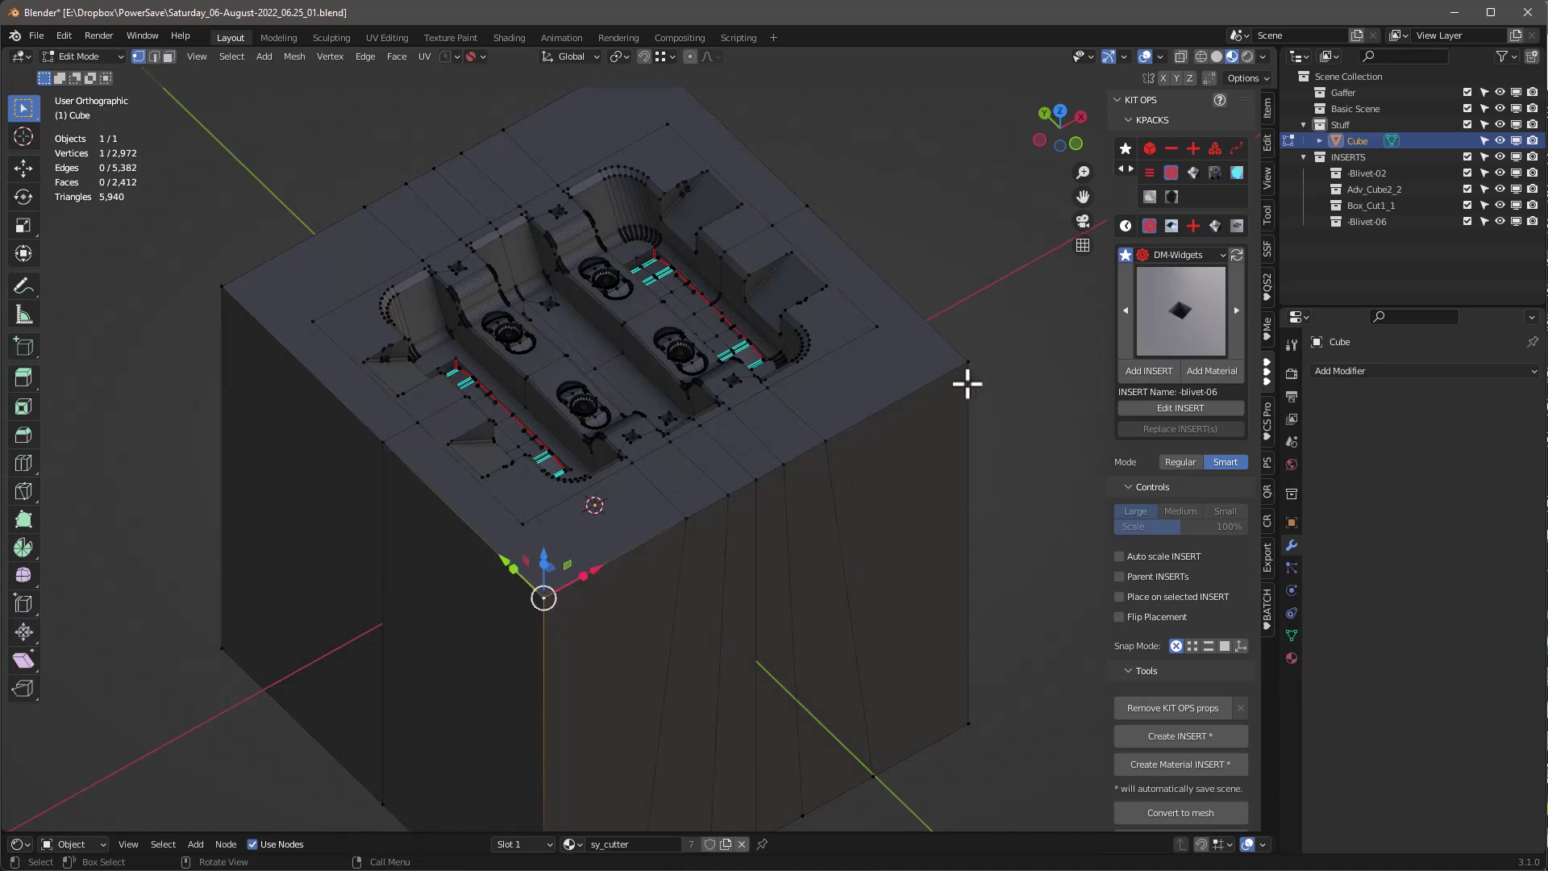
pyautogui.keyDown('shift'); pyautogui.click(686, 519); pyautogui.keyUp('shift')
pyautogui.press('c')
pyautogui.moveTo(715, 511)
pyautogui.mouseDown()
pyautogui.moveTo(976, 371)
pyautogui.moveTo(876, 242)
pyautogui.moveTo(817, 208)
pyautogui.moveTo(249, 255)
pyautogui.moveTo(218, 287)
pyautogui.moveTo(384, 466)
pyautogui.moveTo(332, 352)
pyautogui.moveTo(373, 197)
pyautogui.moveTo(525, 138)
pyautogui.mouseUp()
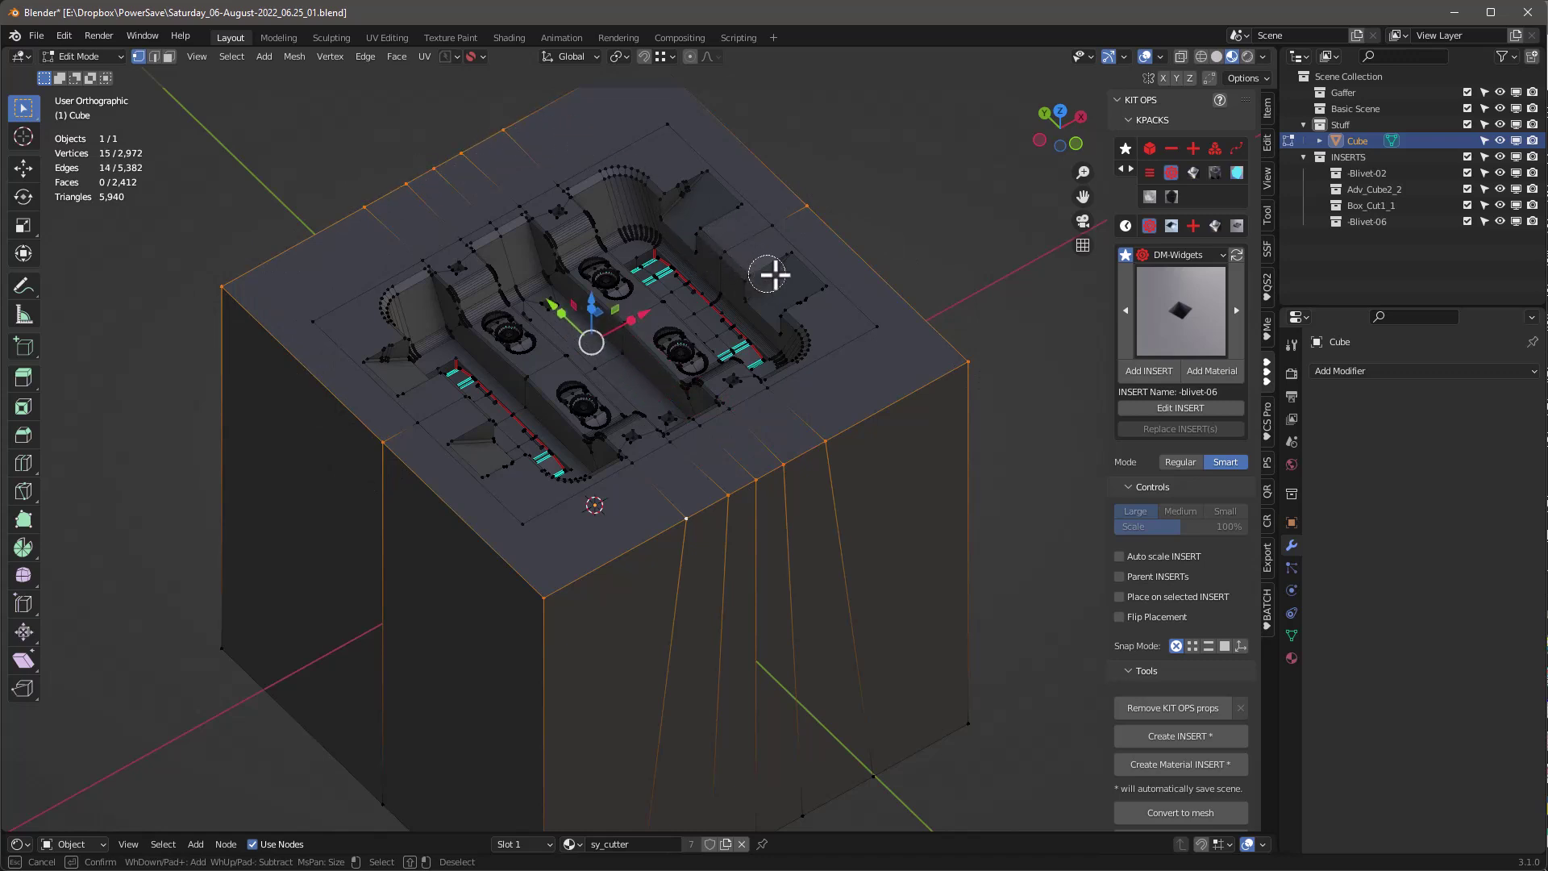
pyautogui.press('Escape')
pyautogui.keyDown('shift'); pyautogui.scroll(4, 912, 258); pyautogui.keyUp('shift')
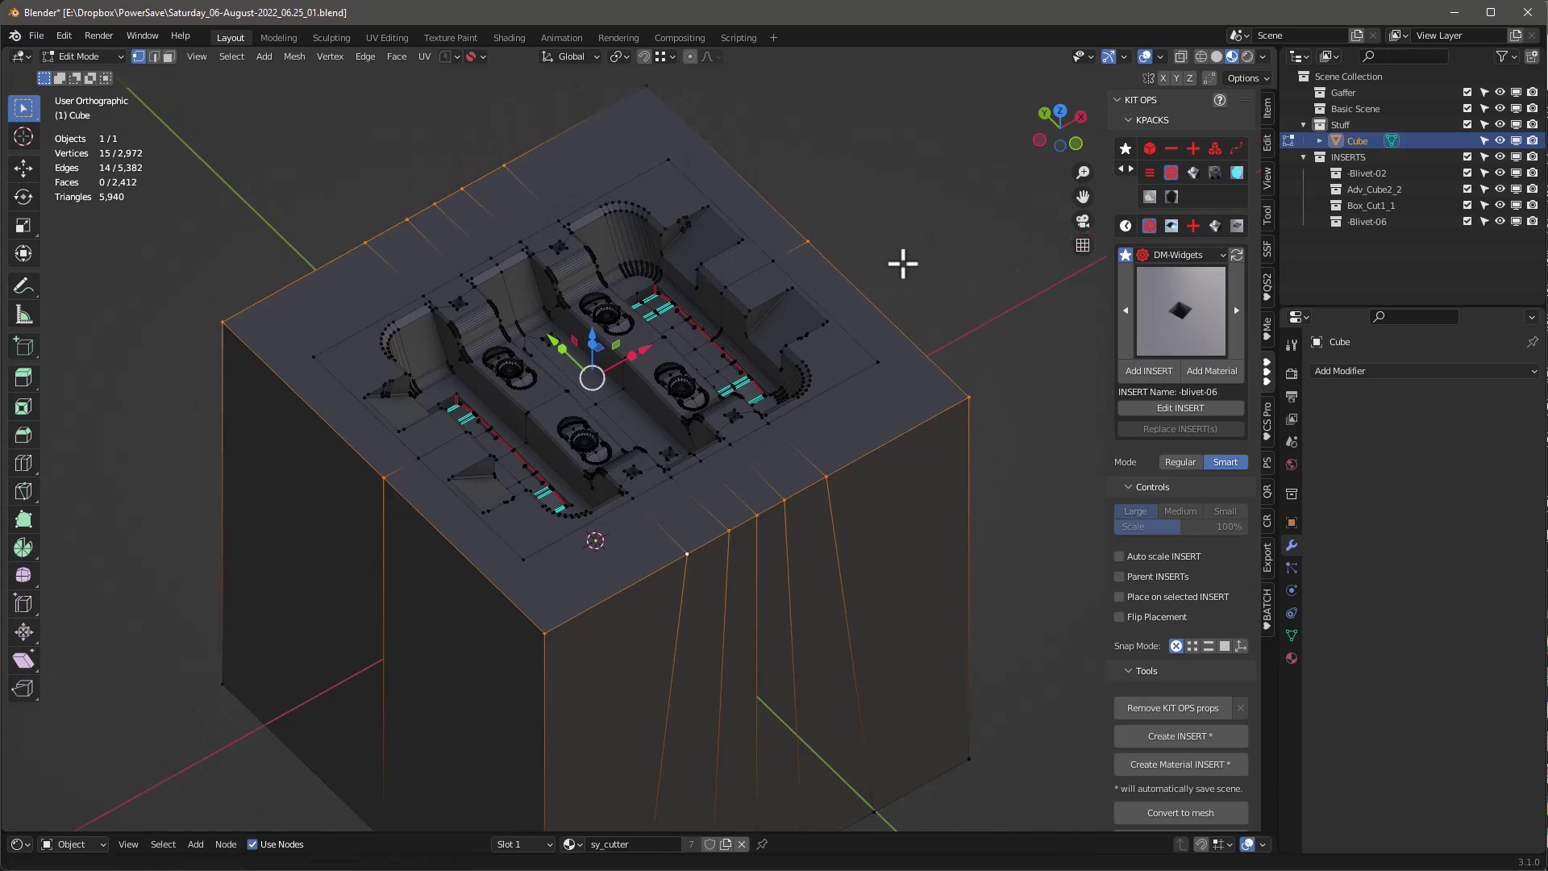
pyautogui.keyDown('shift'); pyautogui.click(650, 180); pyautogui.keyUp('shift')
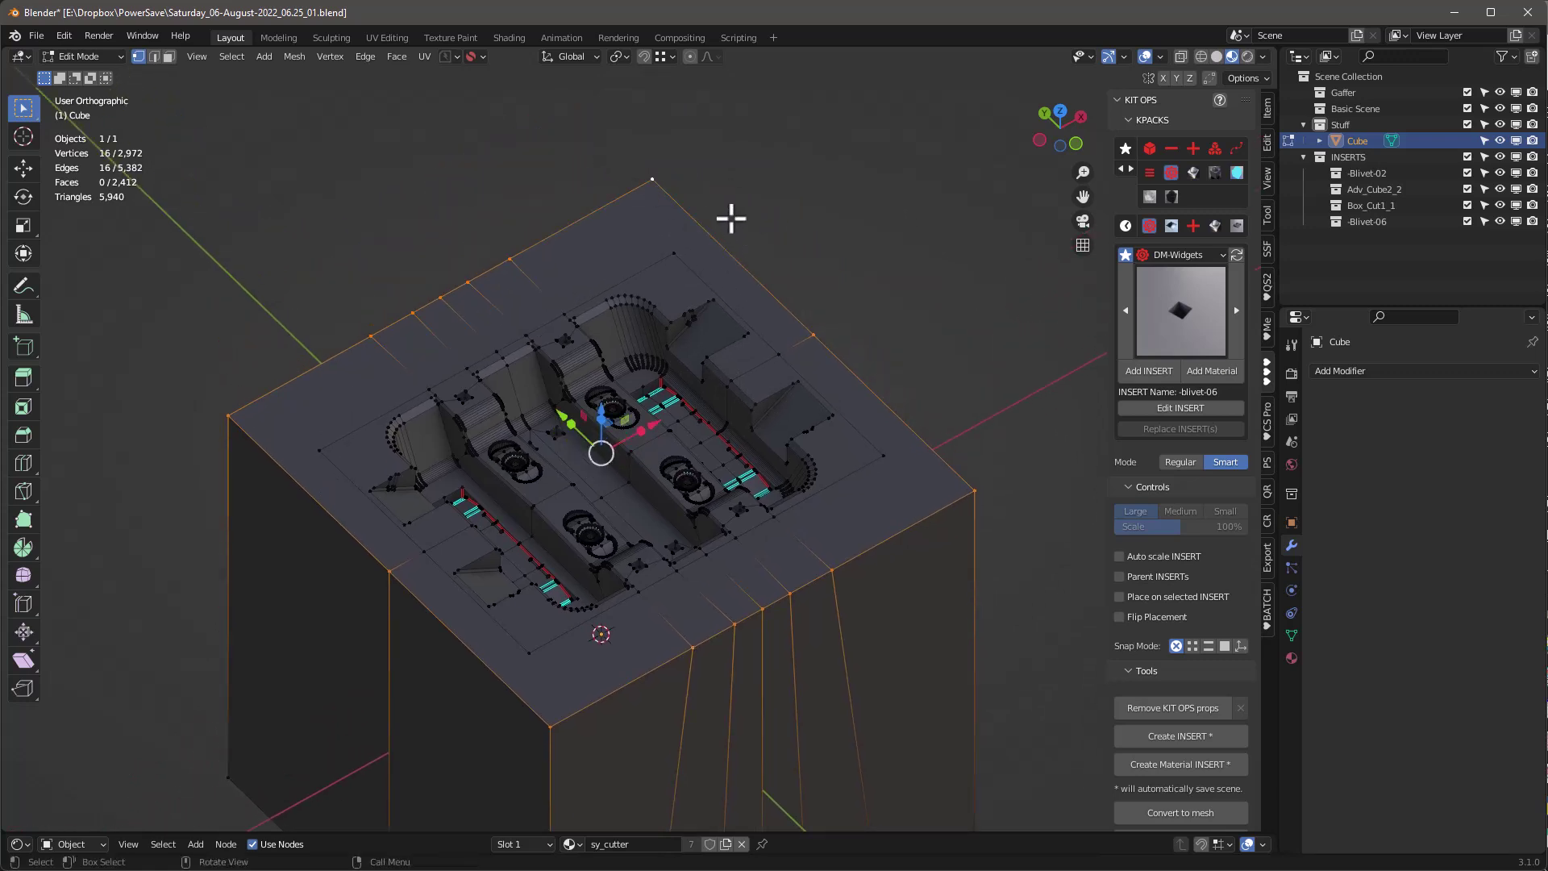
pyautogui.press('x')
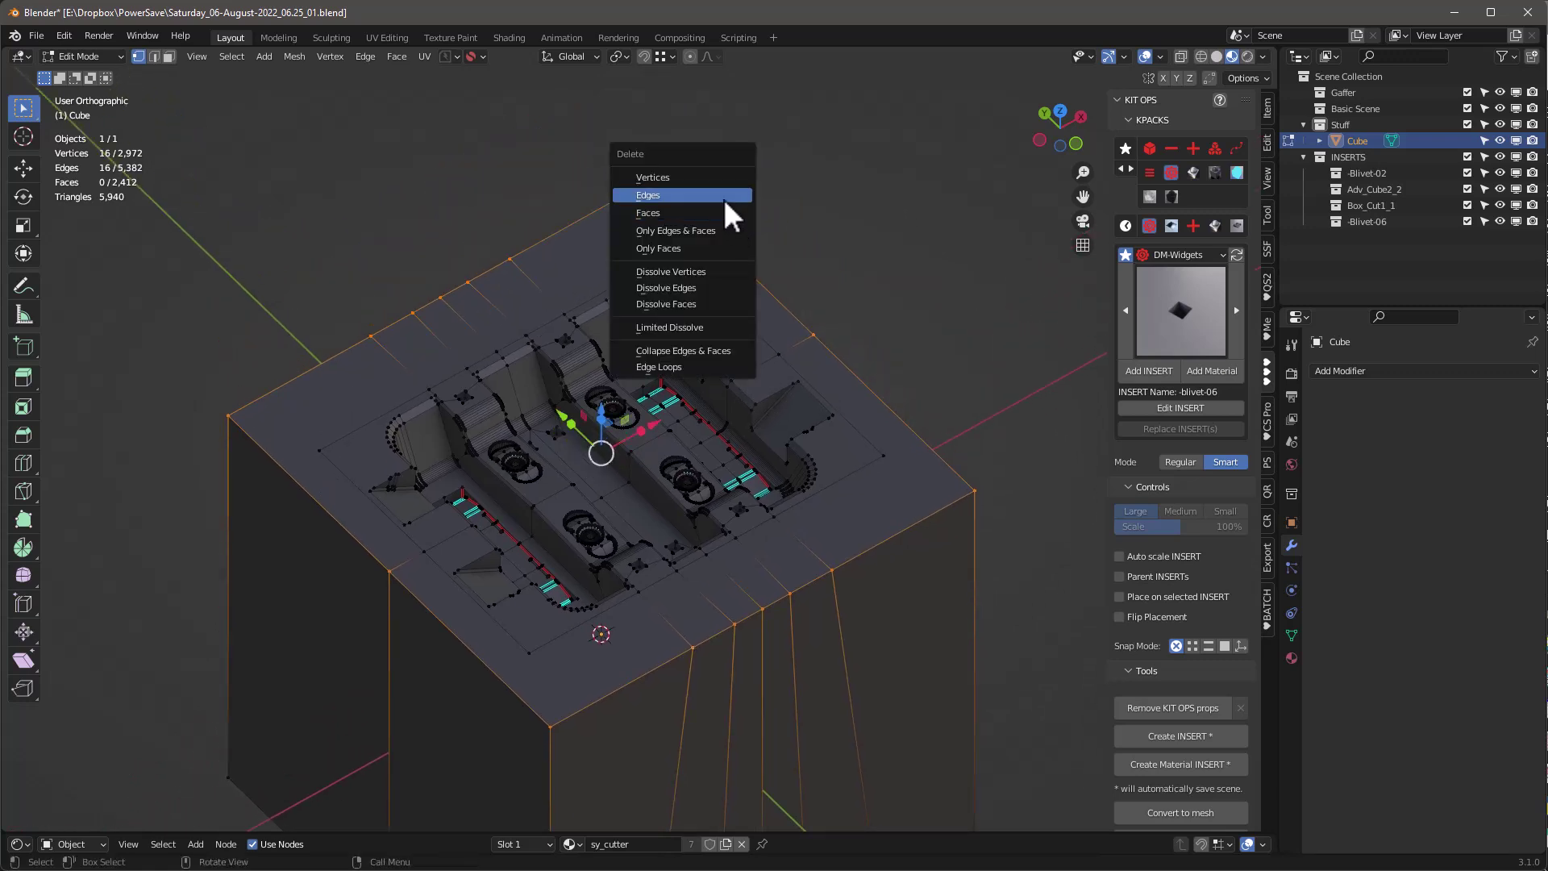
pyautogui.click(708, 179)
# Select the linked geometry of the leftover bottom plane and delete its vertices
pyautogui.scroll(-3, 716, 226)
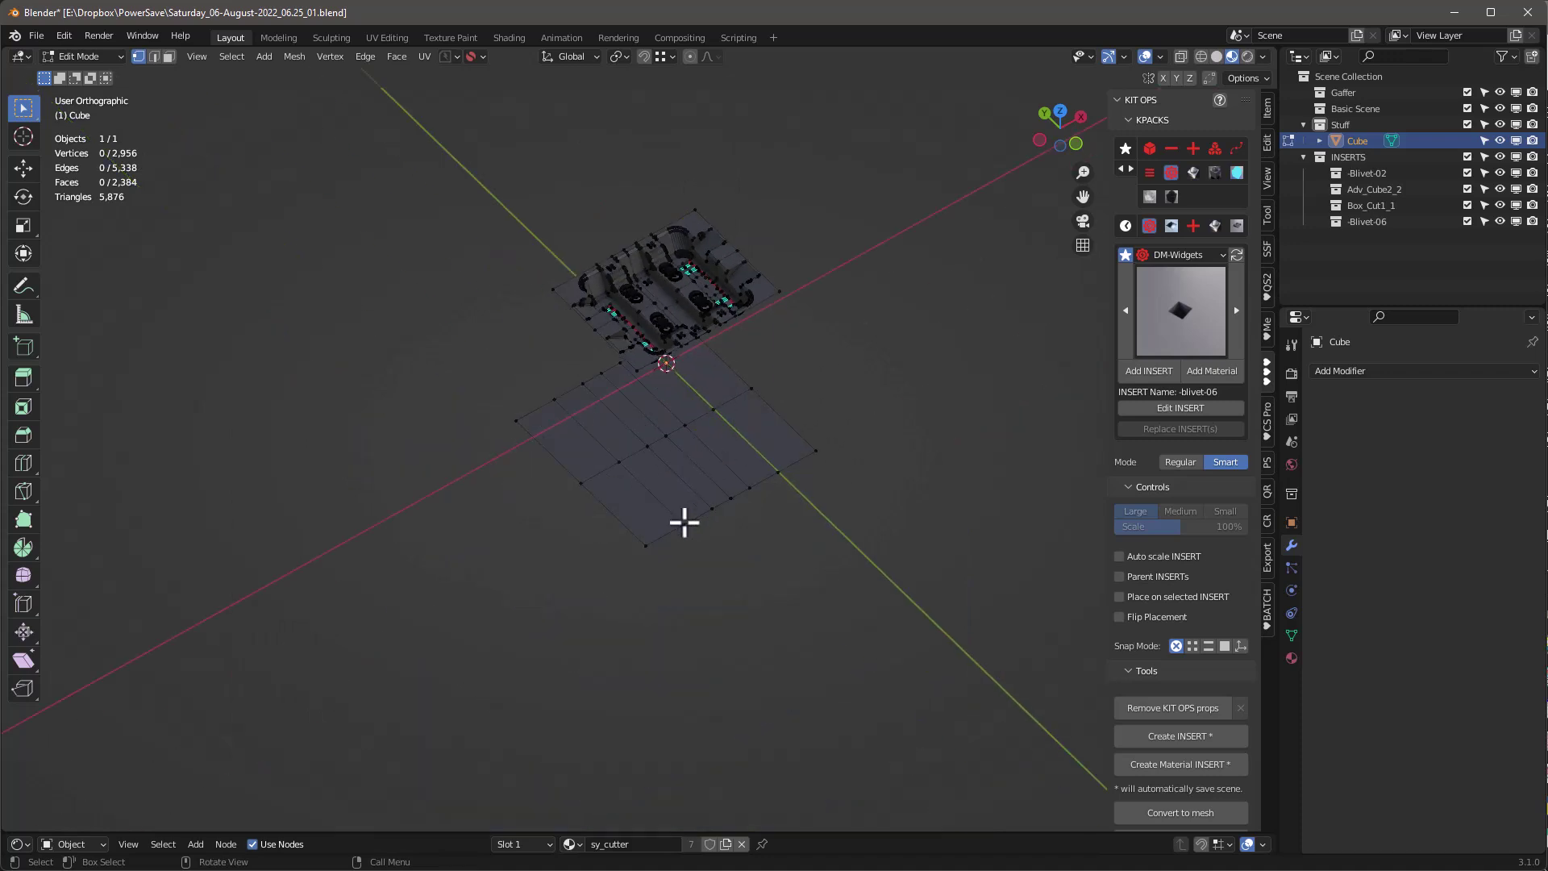
pyautogui.click(646, 546)
pyautogui.hotkey('ctrl', 'l')
pyautogui.press('x')
pyautogui.click(648, 542)
pyautogui.scroll(5, 693, 282)
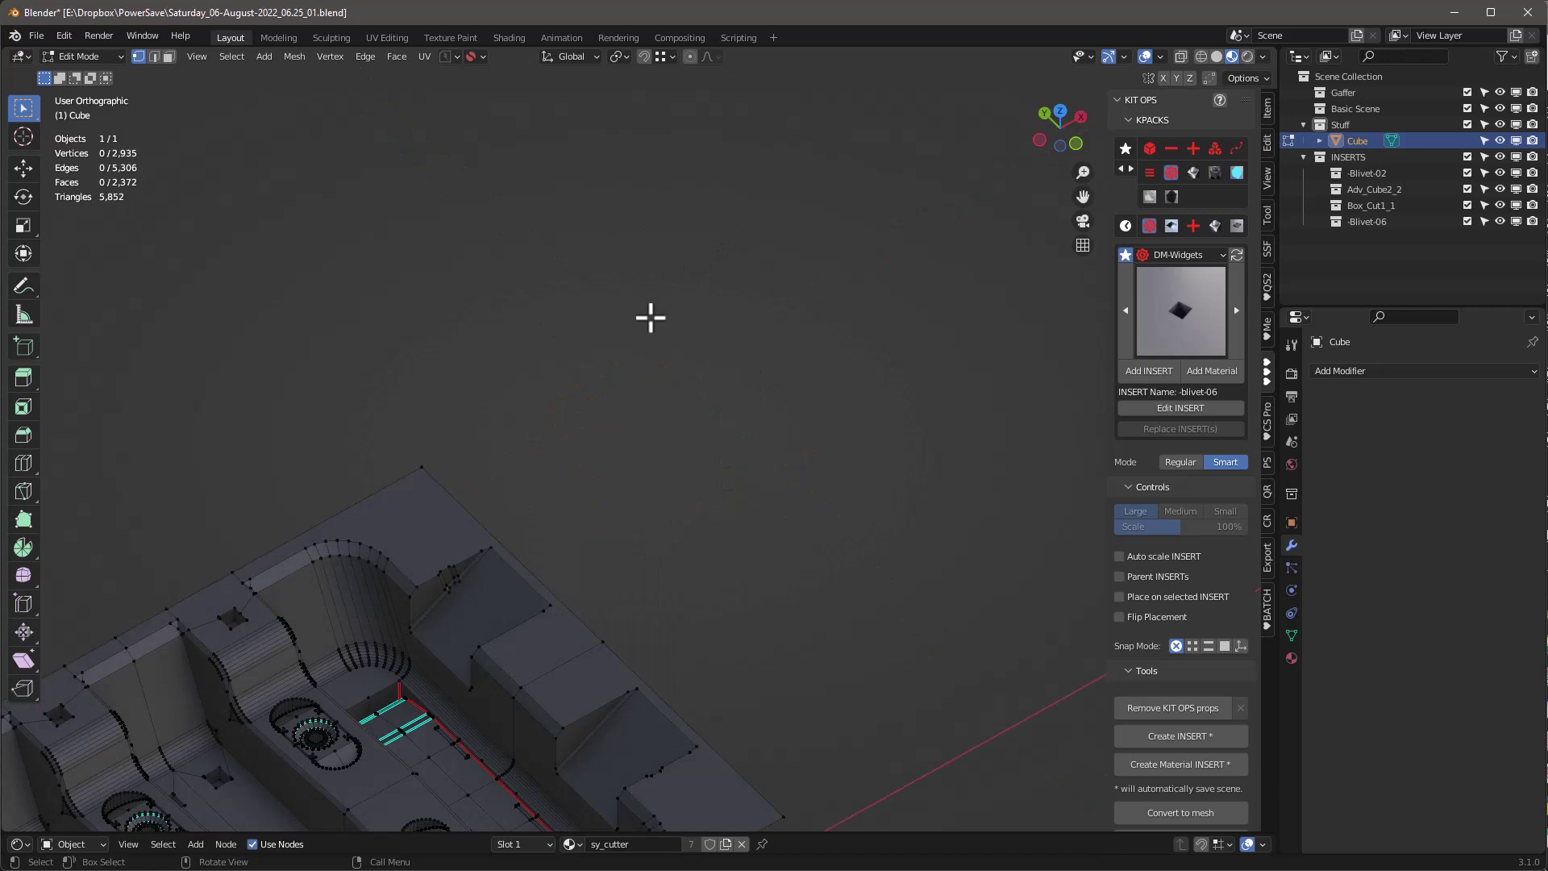
# Select the boundary loop of the remaining recess mesh and extrude it straight up about 0.77 m along Z
pyautogui.scroll(-2, 653, 339)
pyautogui.moveTo(611, 532); pyautogui.dragTo(715, 428, button='middle')
pyautogui.press('a')
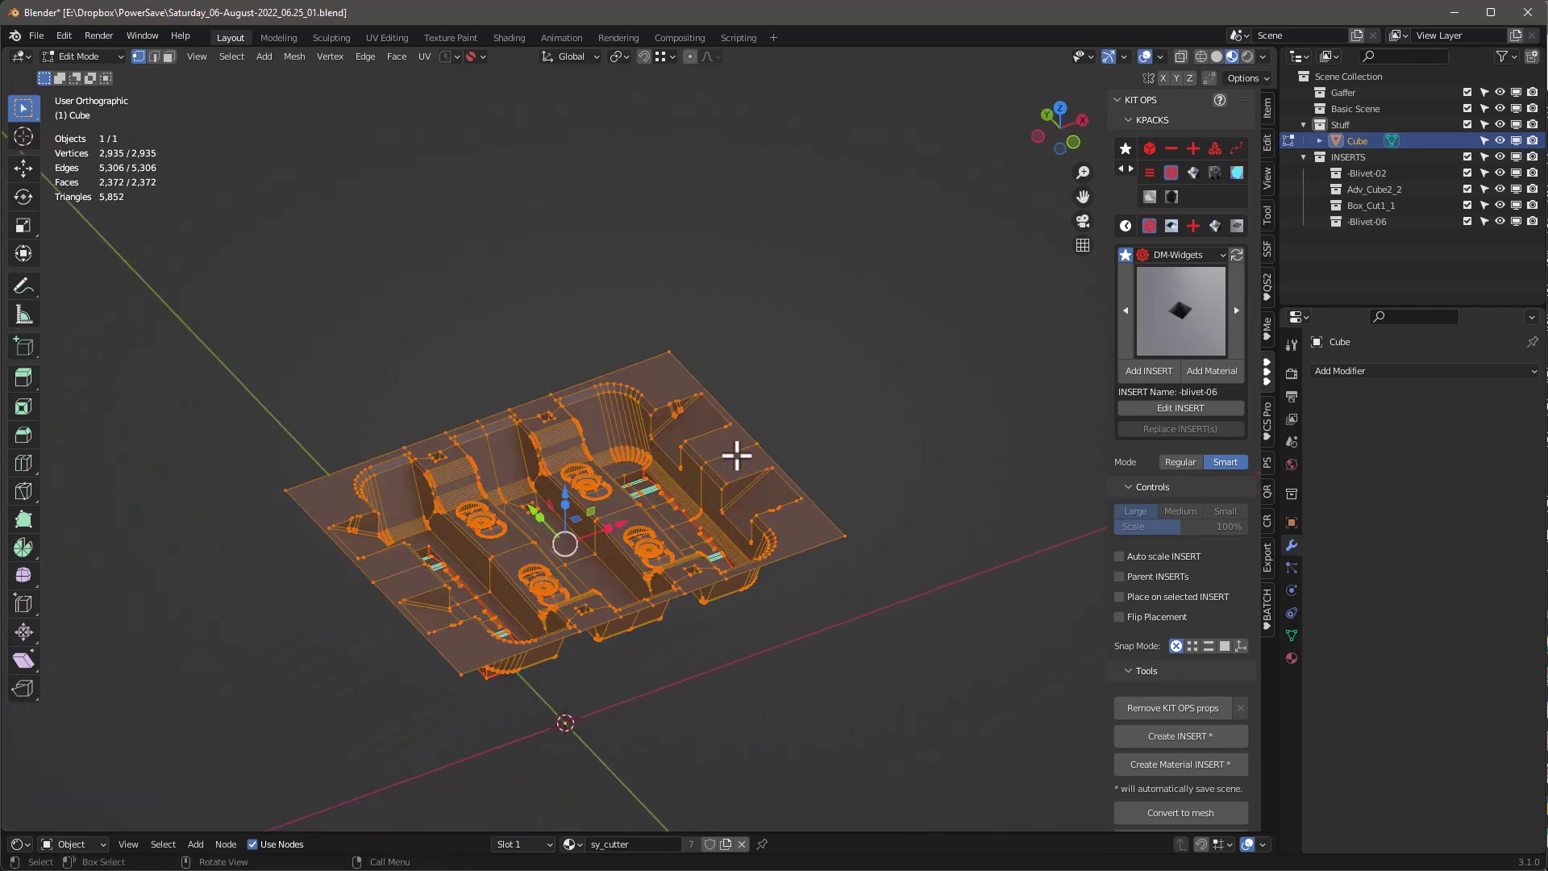
pyautogui.press('2')
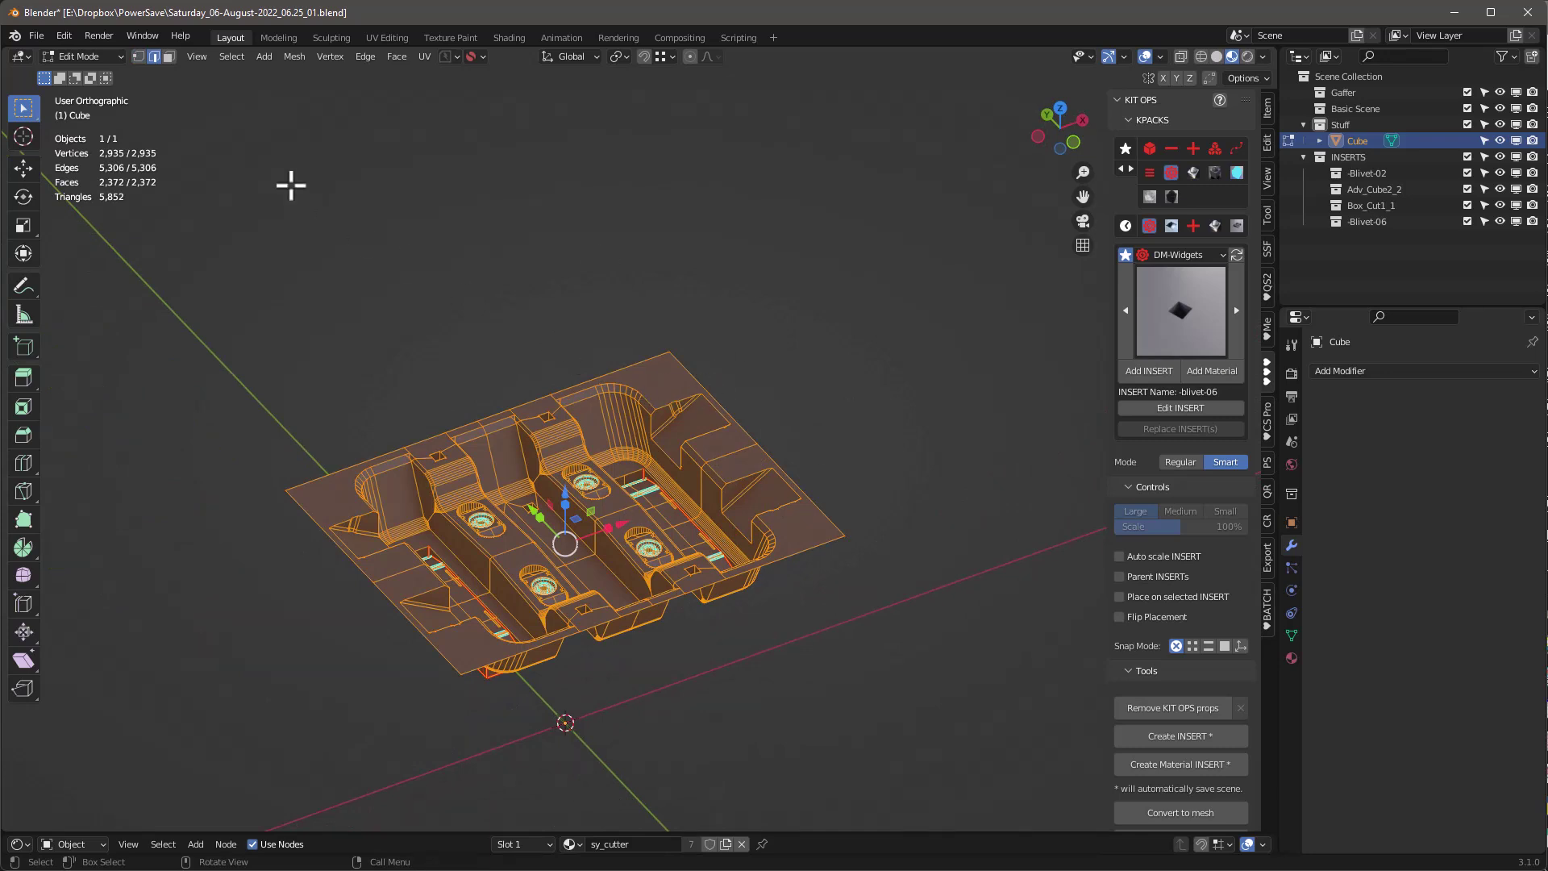
pyautogui.click(219, 56)
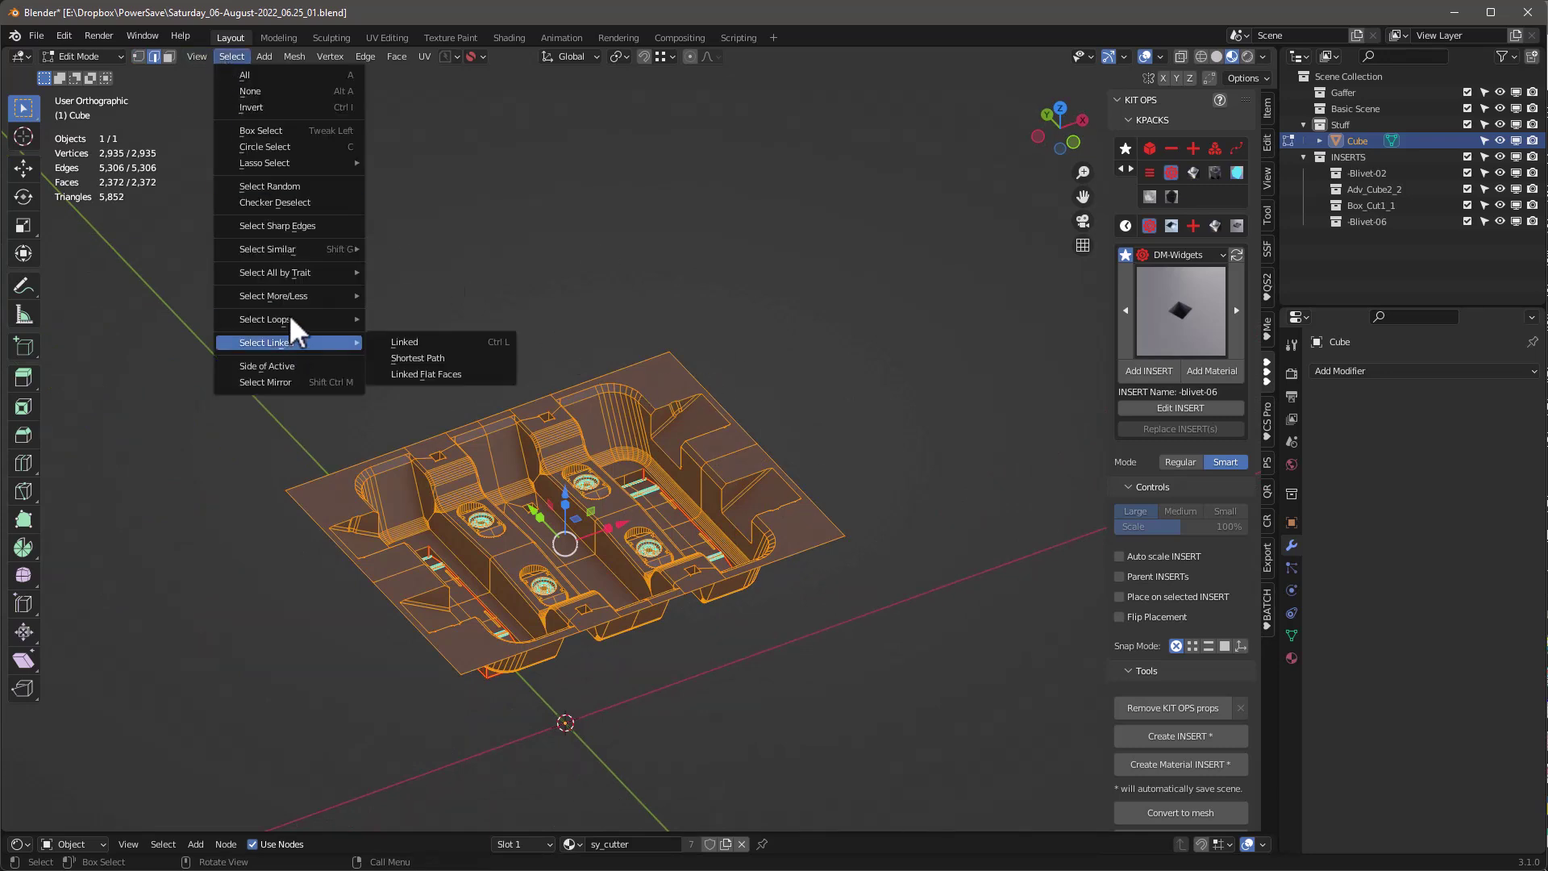
pyautogui.moveTo(278, 320)
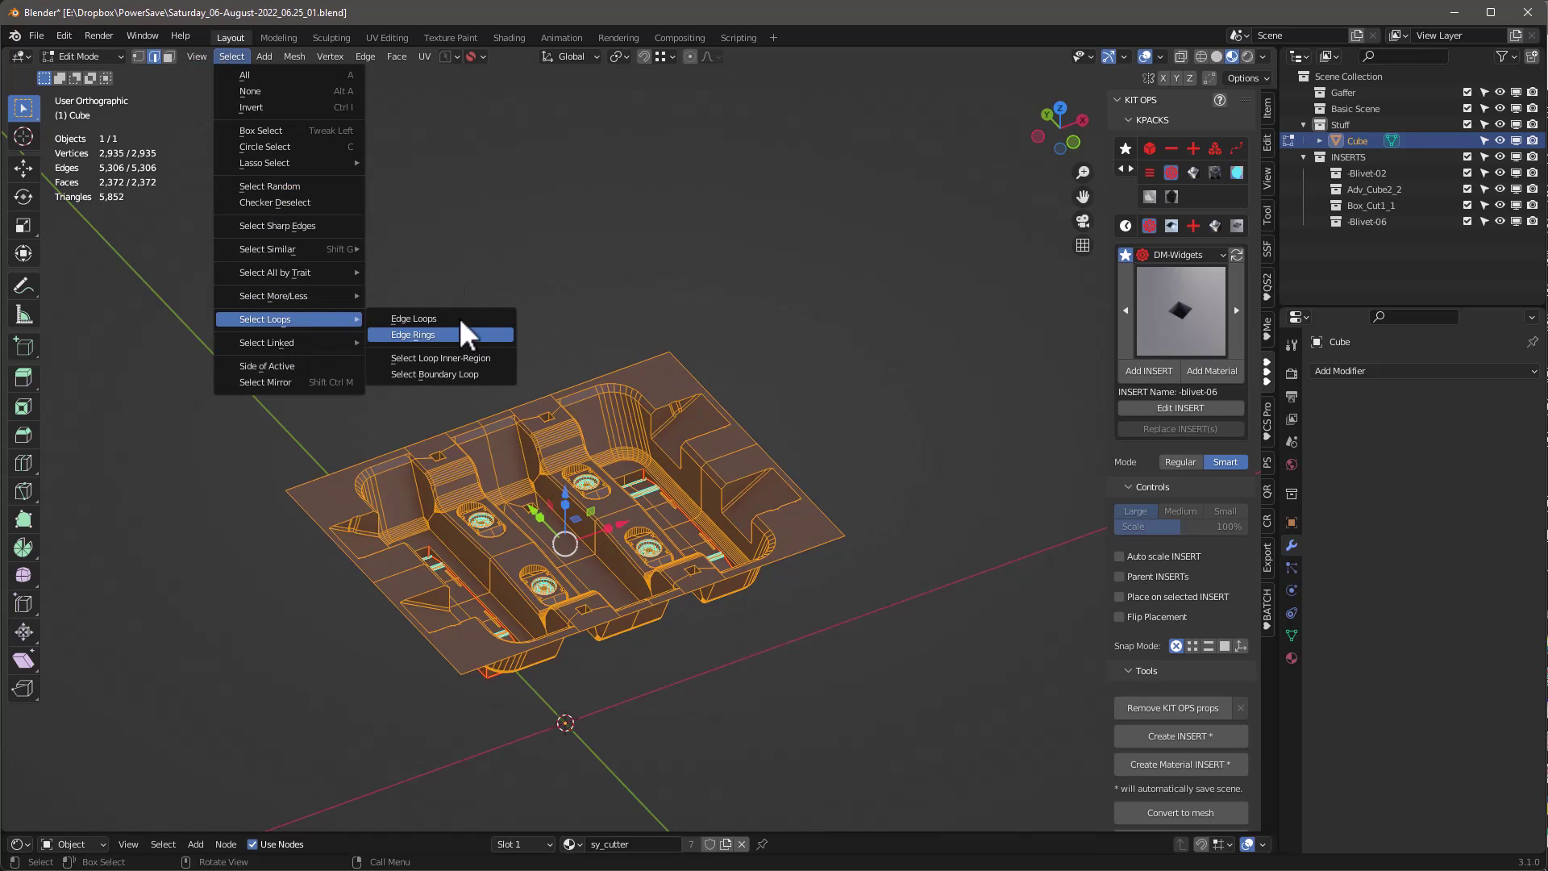
pyautogui.click(450, 375)
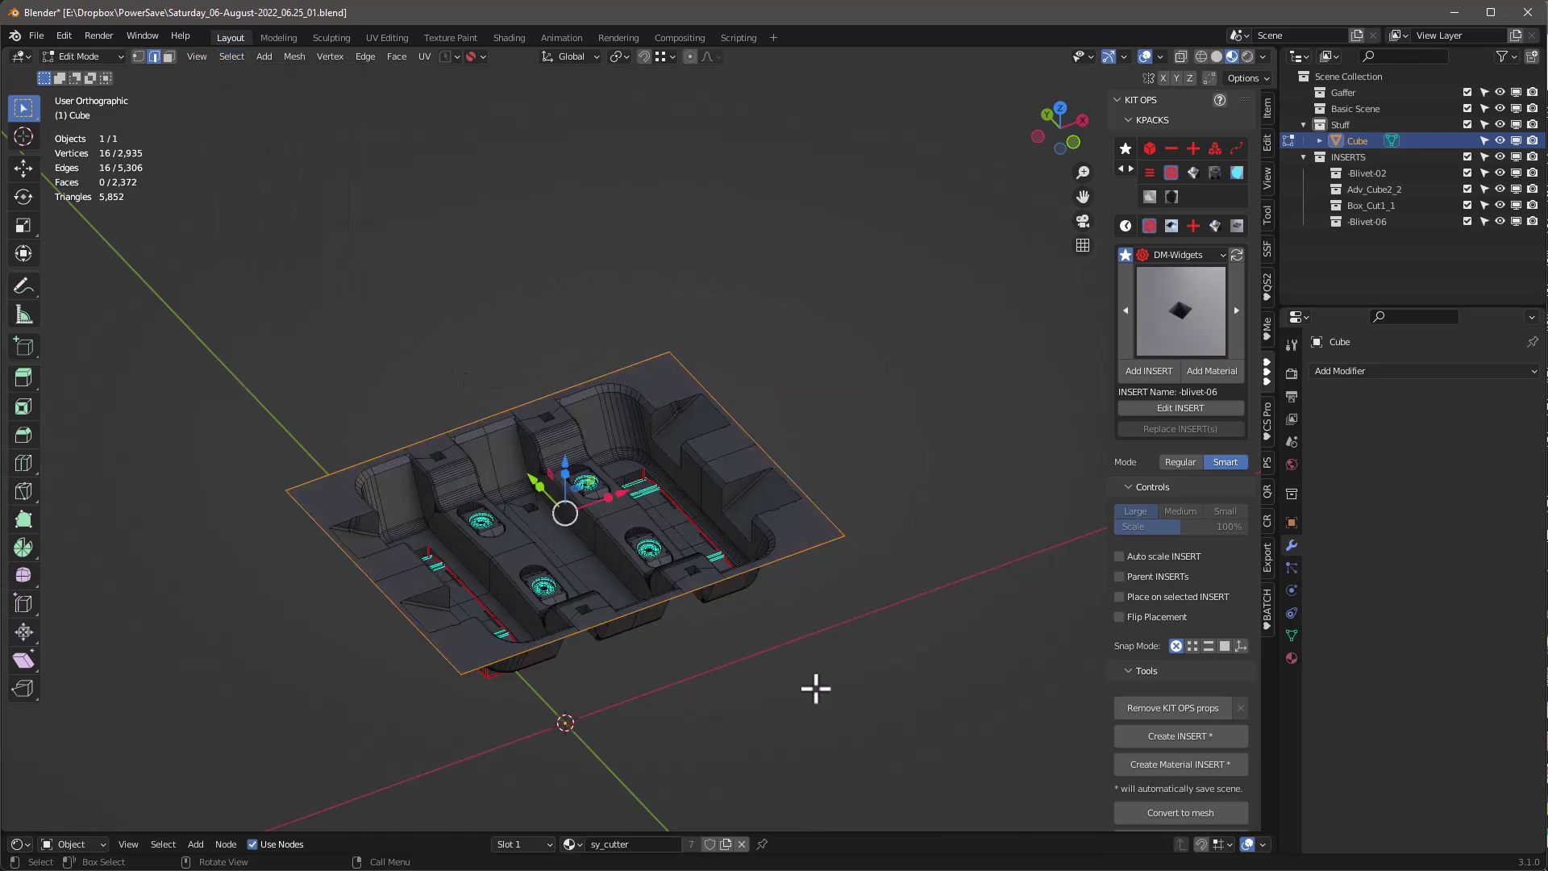
pyautogui.press('e')
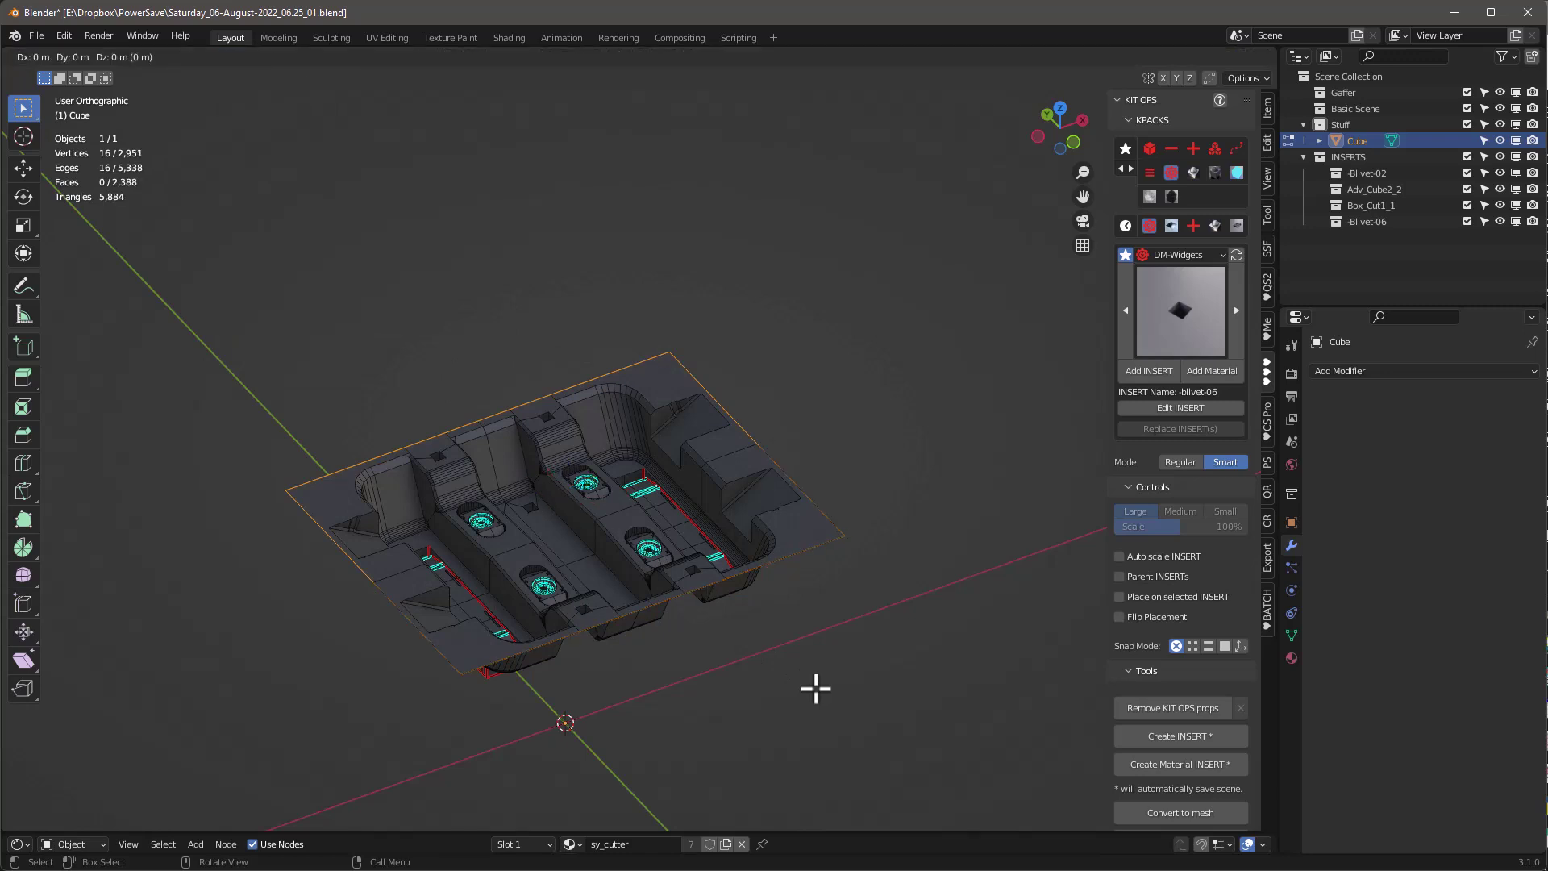
pyautogui.click(778, 533)
pyautogui.moveTo(778, 534)
pyautogui.mouseDown(button='middle')
pyautogui.moveTo(736, 380)
pyautogui.moveTo(774, 486)
pyautogui.moveTo(764, 522)
pyautogui.moveTo(789, 530)
pyautogui.mouseUp(button='middle')
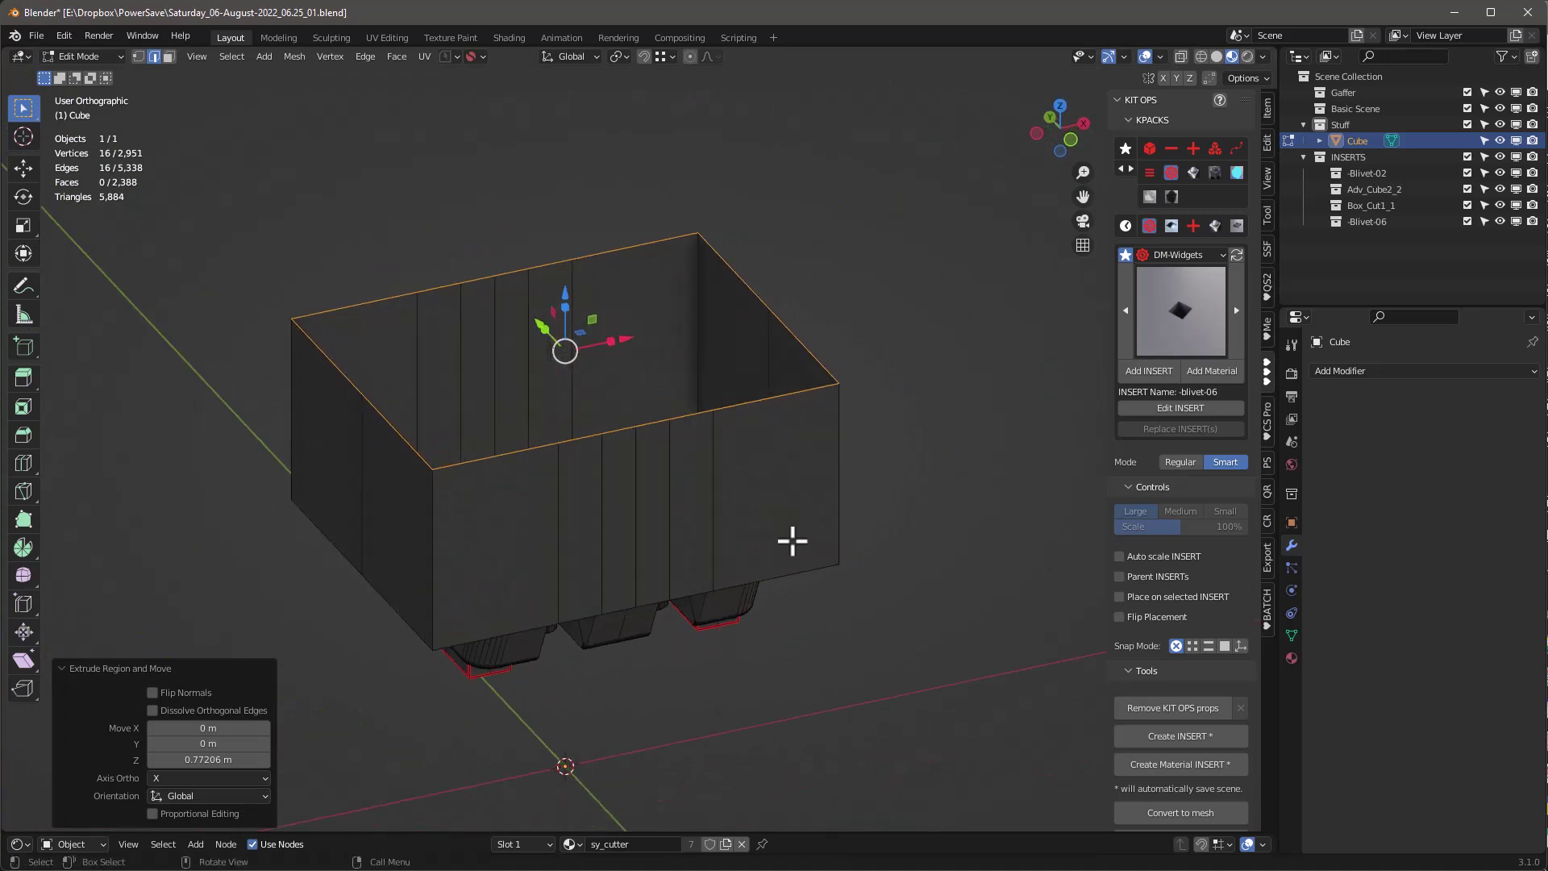
# Return to Object Mode and turn on the Face Orientation overlay to check the normals
pyautogui.press('q')
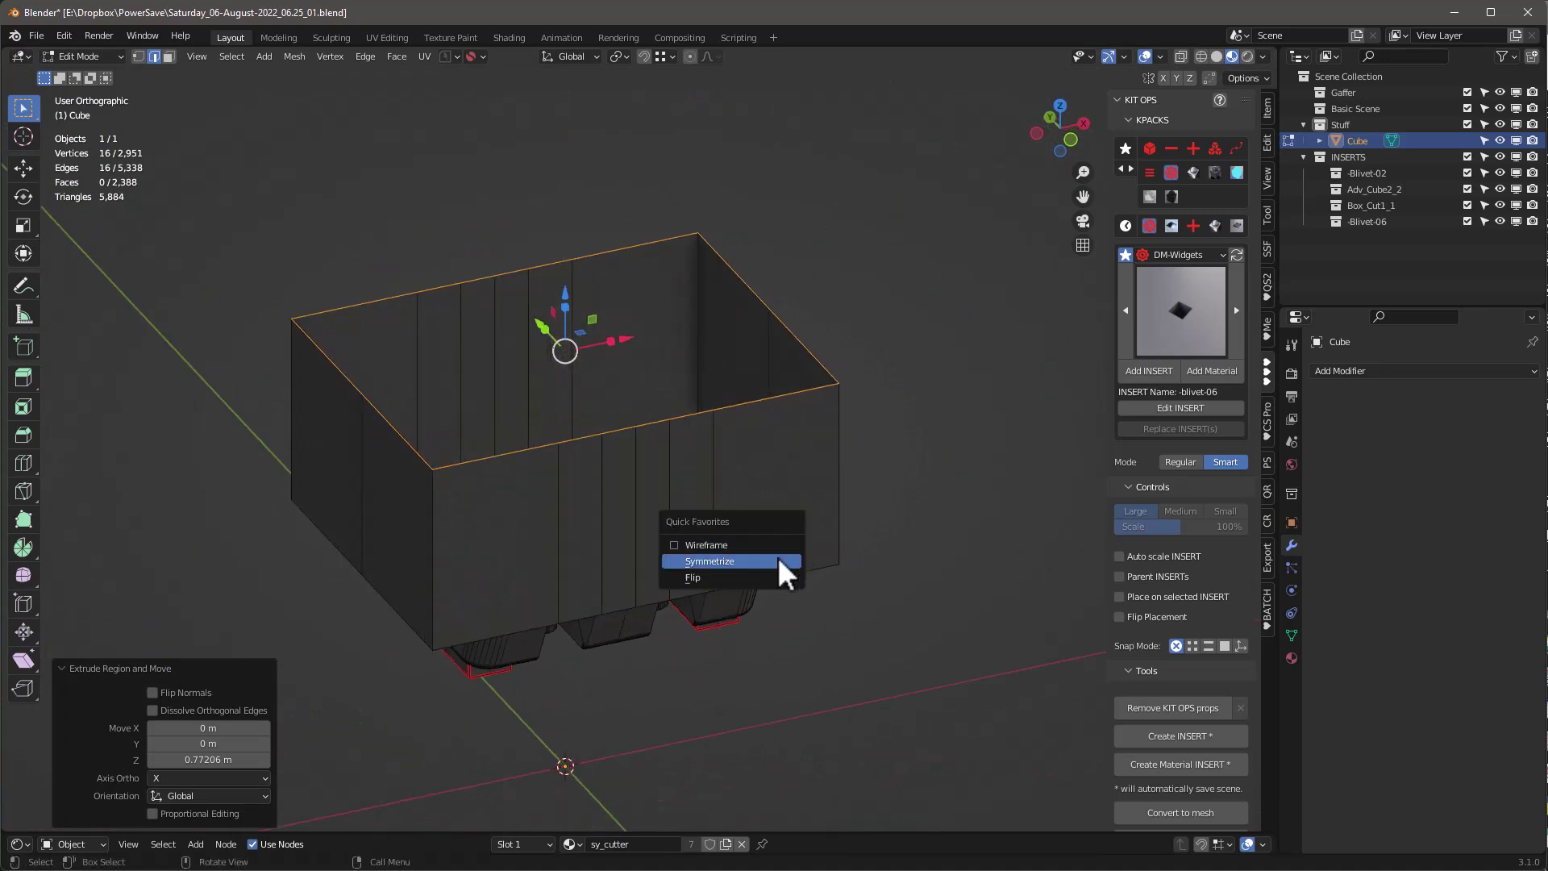
pyautogui.press('Tab')
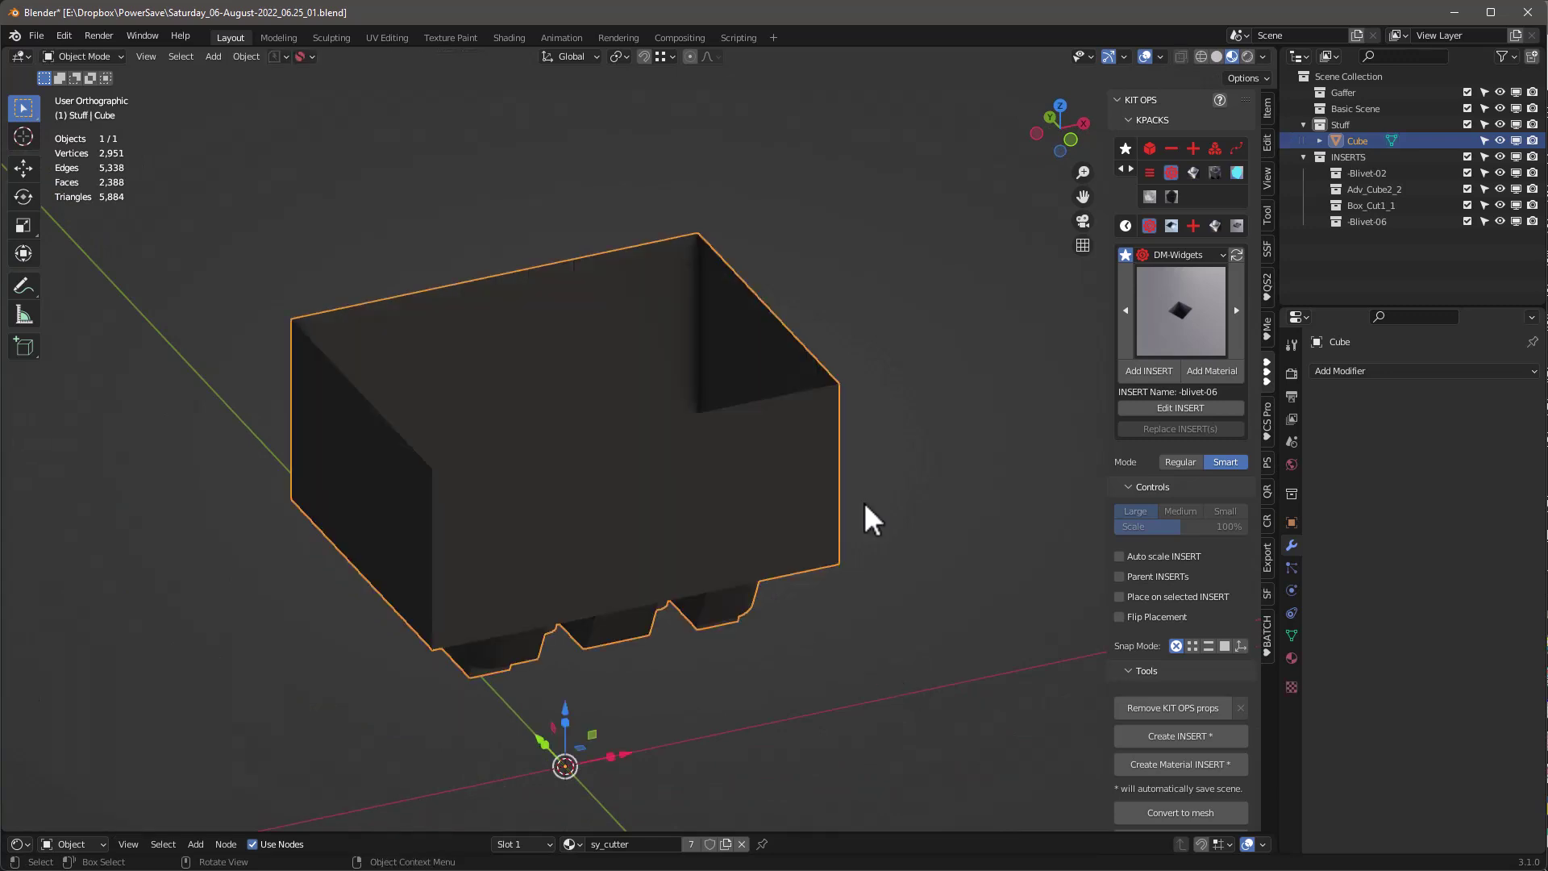
pyautogui.click(1161, 57)
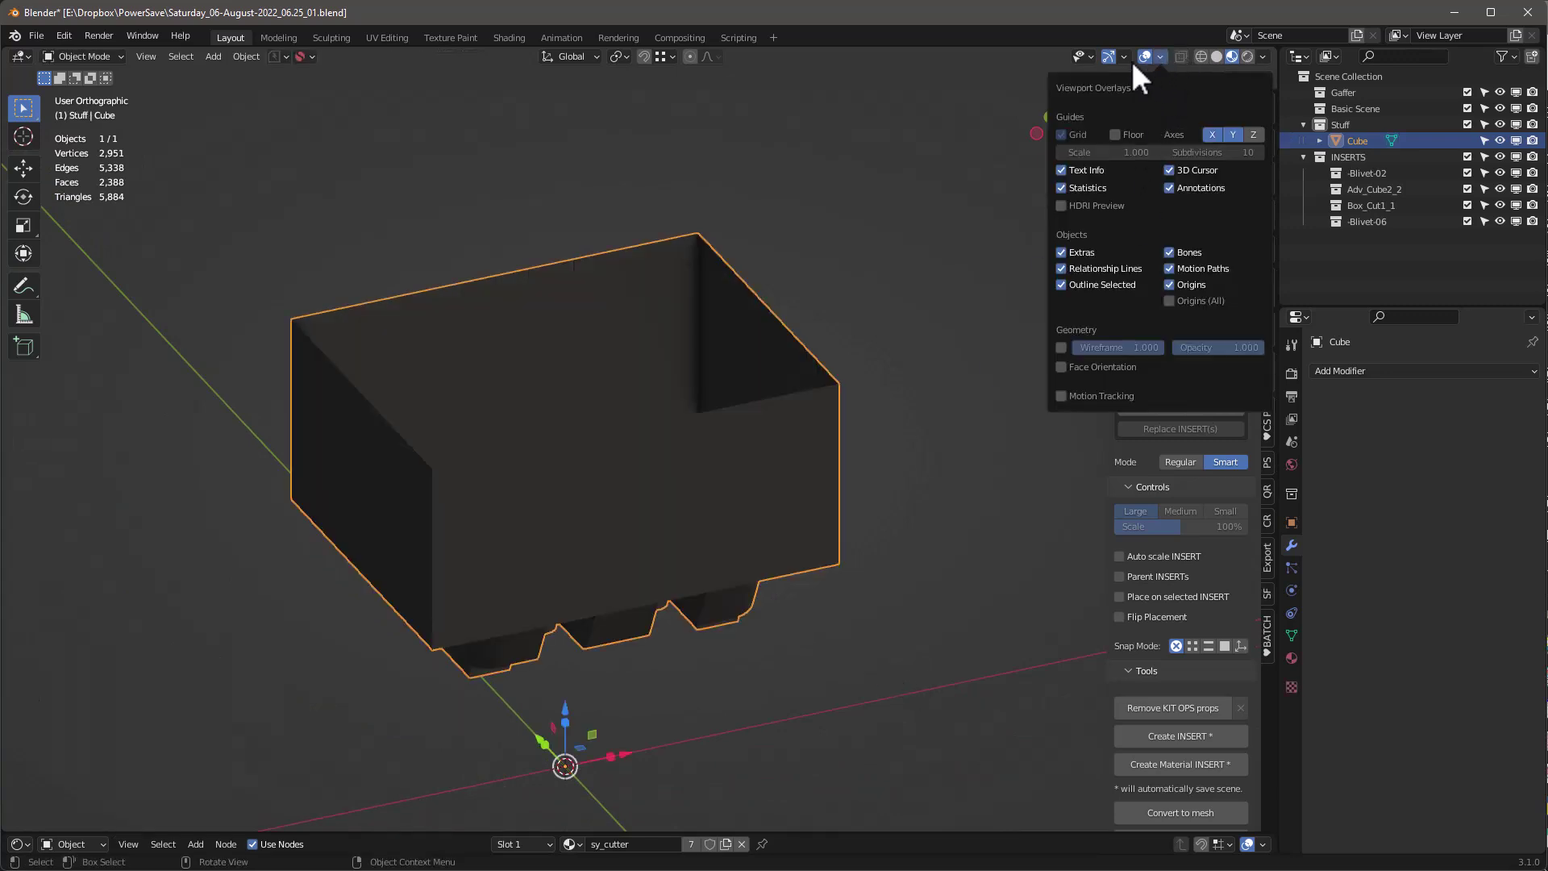
pyautogui.click(1061, 367)
pyautogui.moveTo(656, 468)
pyautogui.mouseDown(button='middle')
pyautogui.moveTo(608, 373)
pyautogui.moveTo(642, 467)
pyautogui.moveTo(669, 480)
pyautogui.mouseUp(button='middle')
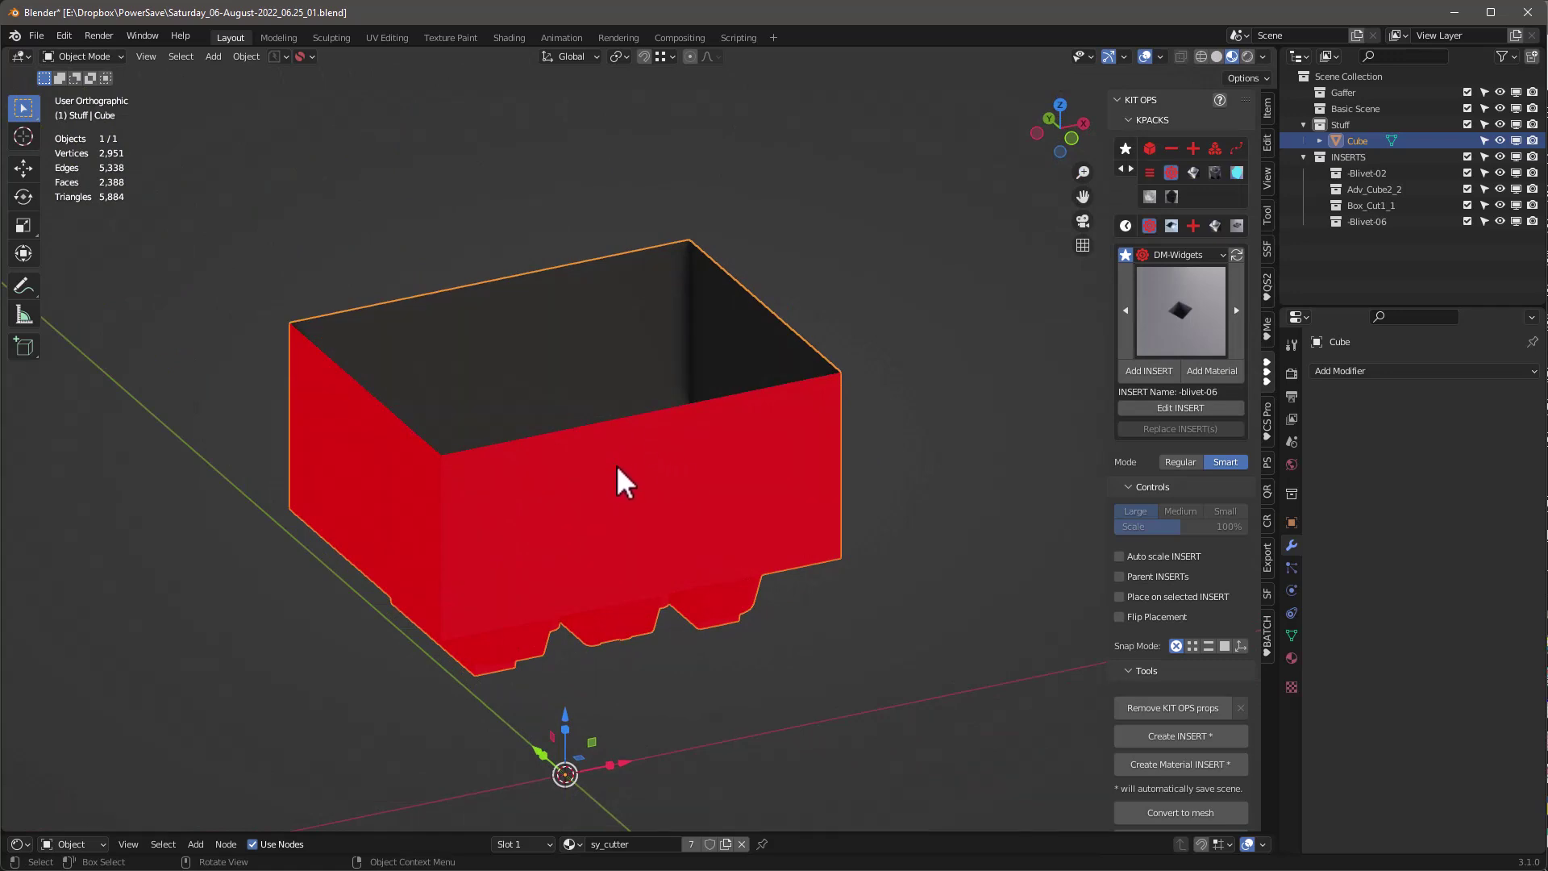
# Fill the open upper boundary with a face and flip the normals of the whole mesh
pyautogui.press('Tab')
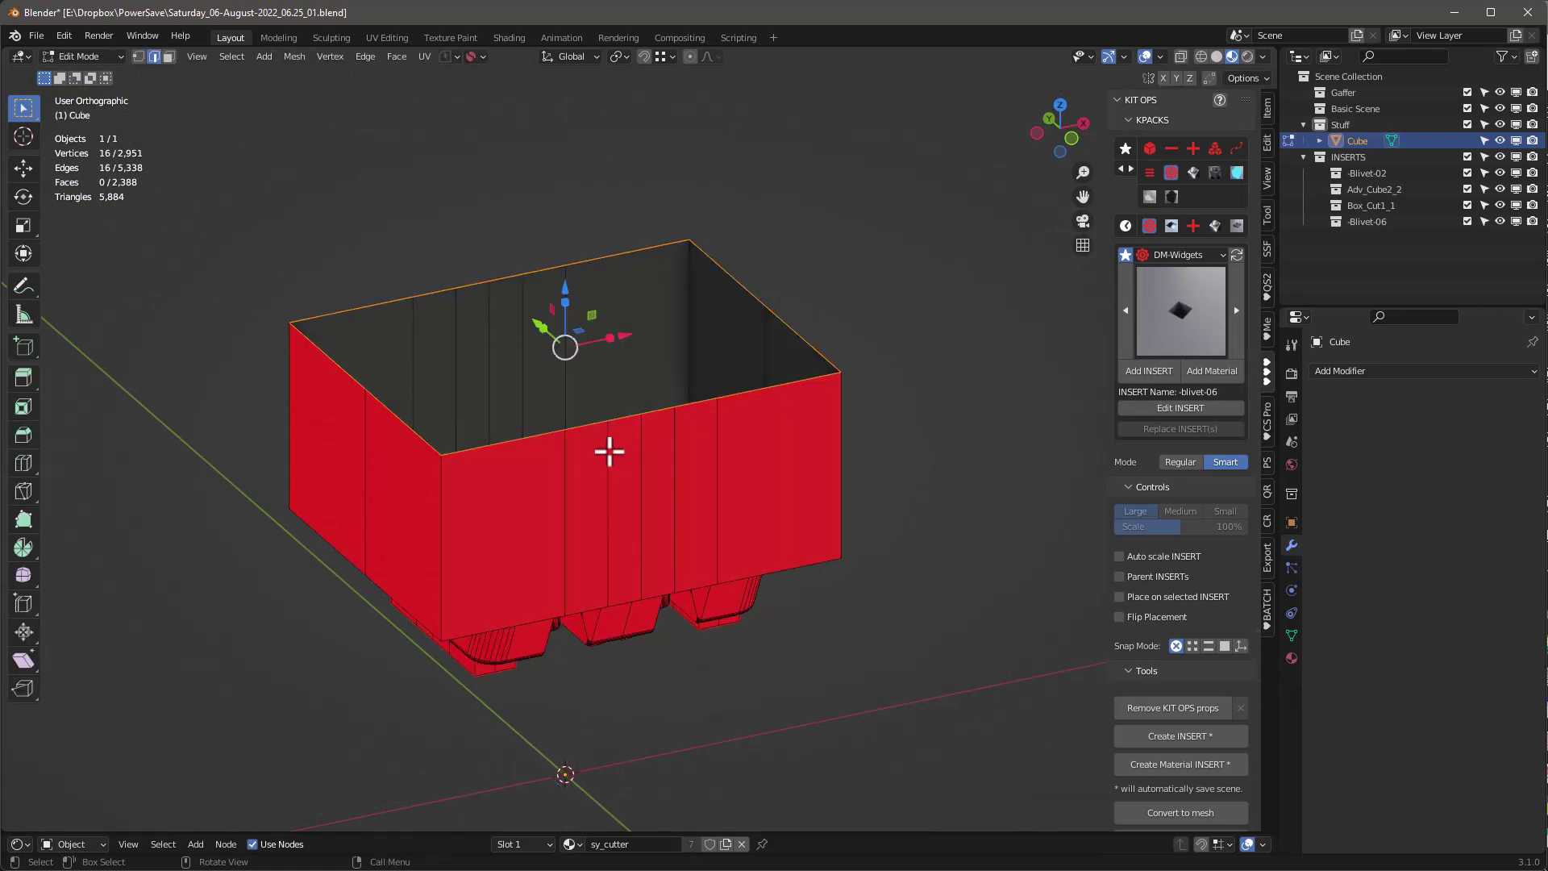
pyautogui.press('a')
pyautogui.press('f')
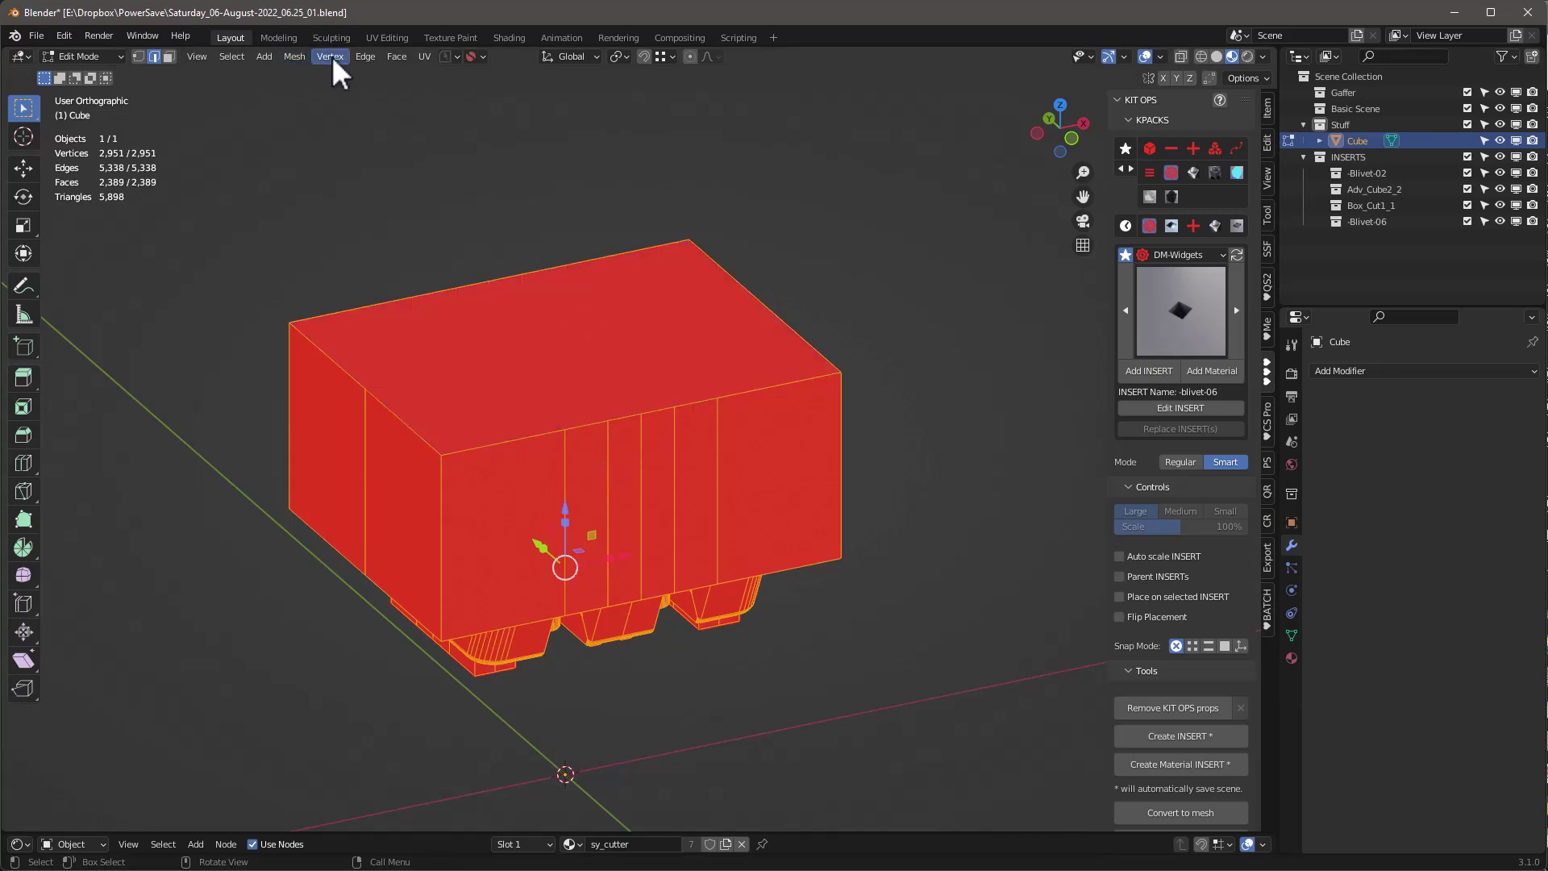
pyautogui.click(295, 55)
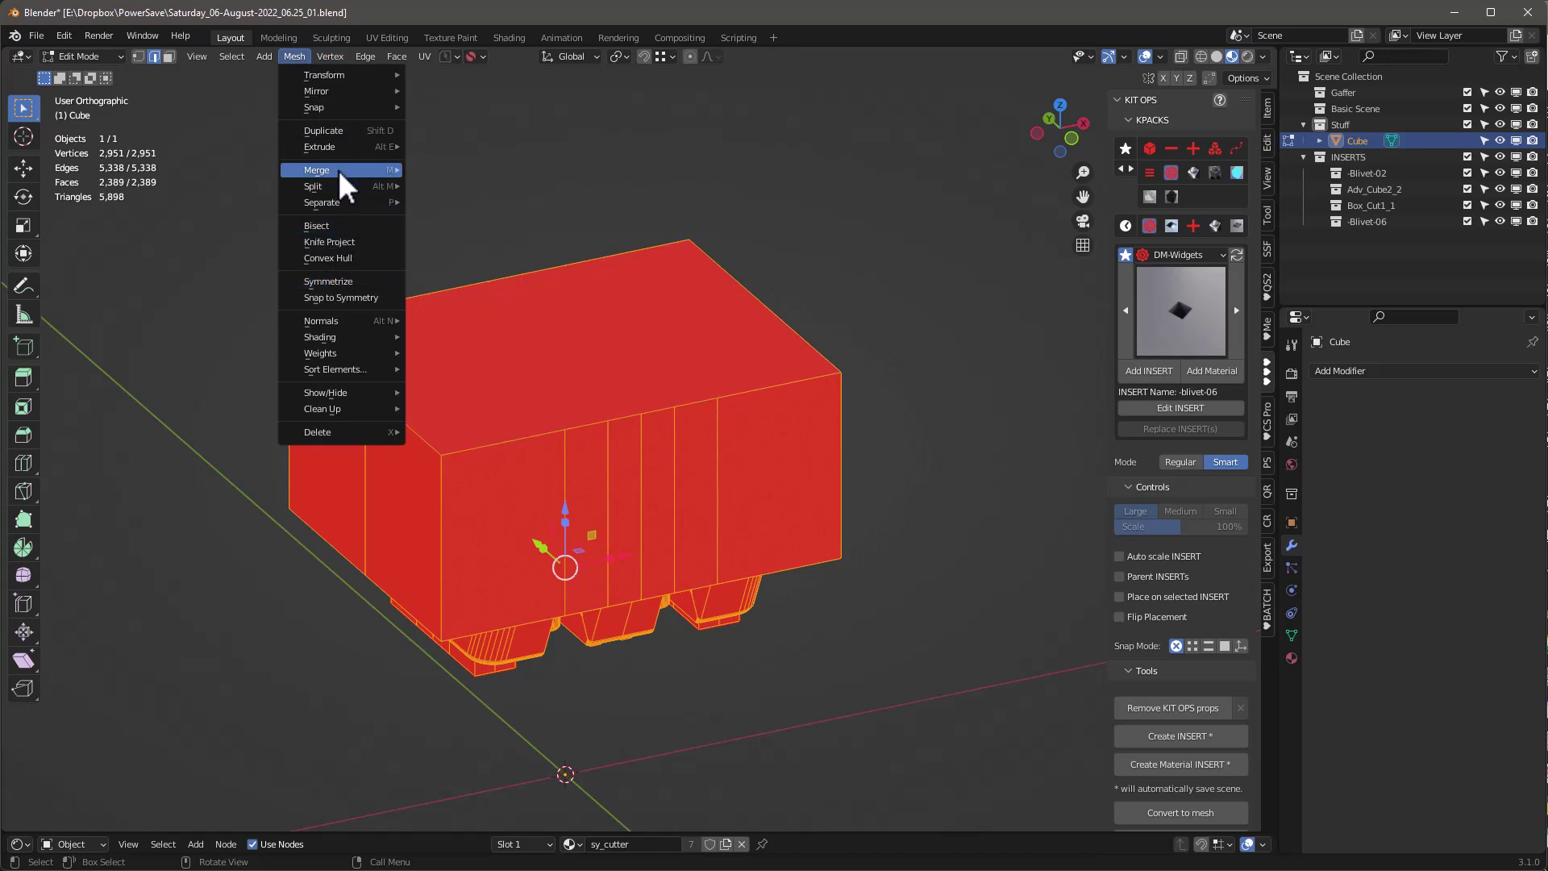
pyautogui.moveTo(330, 316)
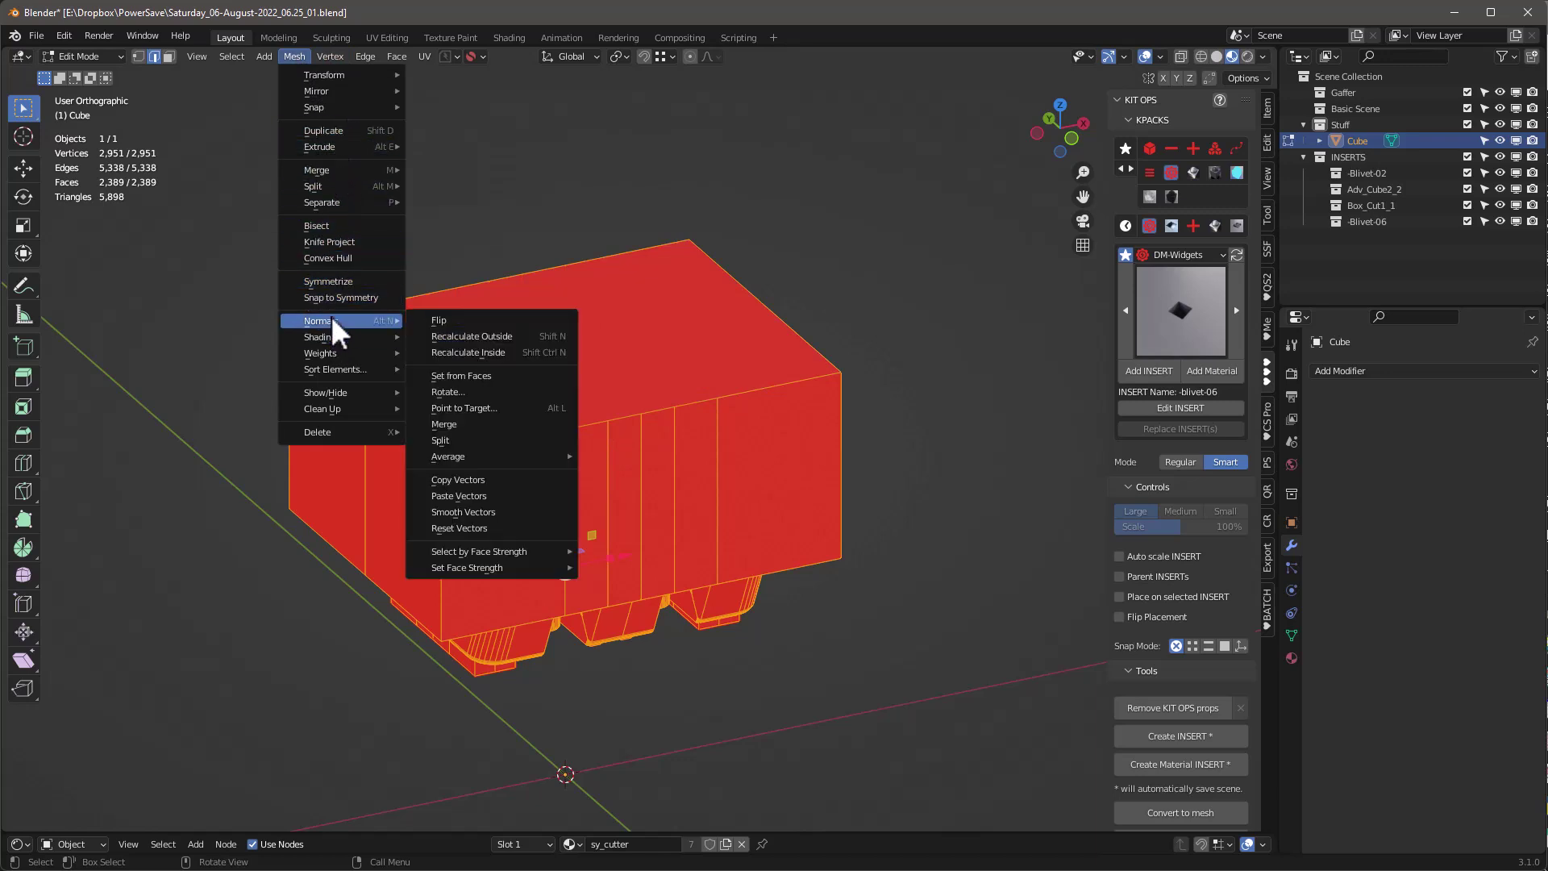
pyautogui.click(458, 321)
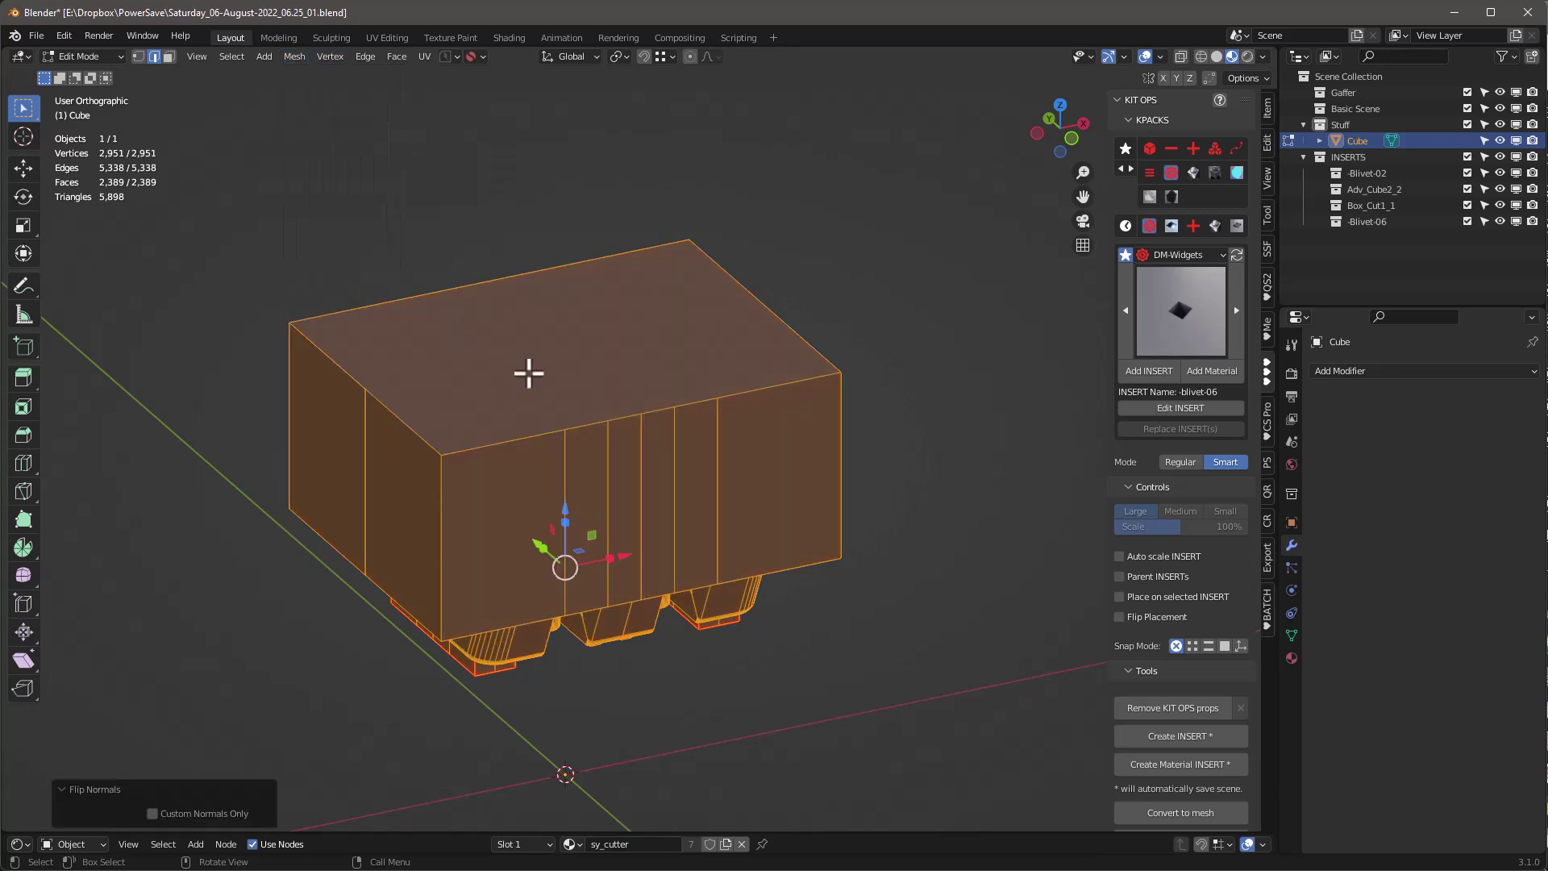
pyautogui.press('Tab')
# In front wireframe view, restrict transforms to Origins and move the object's origin up along Z to the underside of the extruded block
pyautogui.moveTo(616, 481); pyautogui.dragTo(560, 391, button='middle')
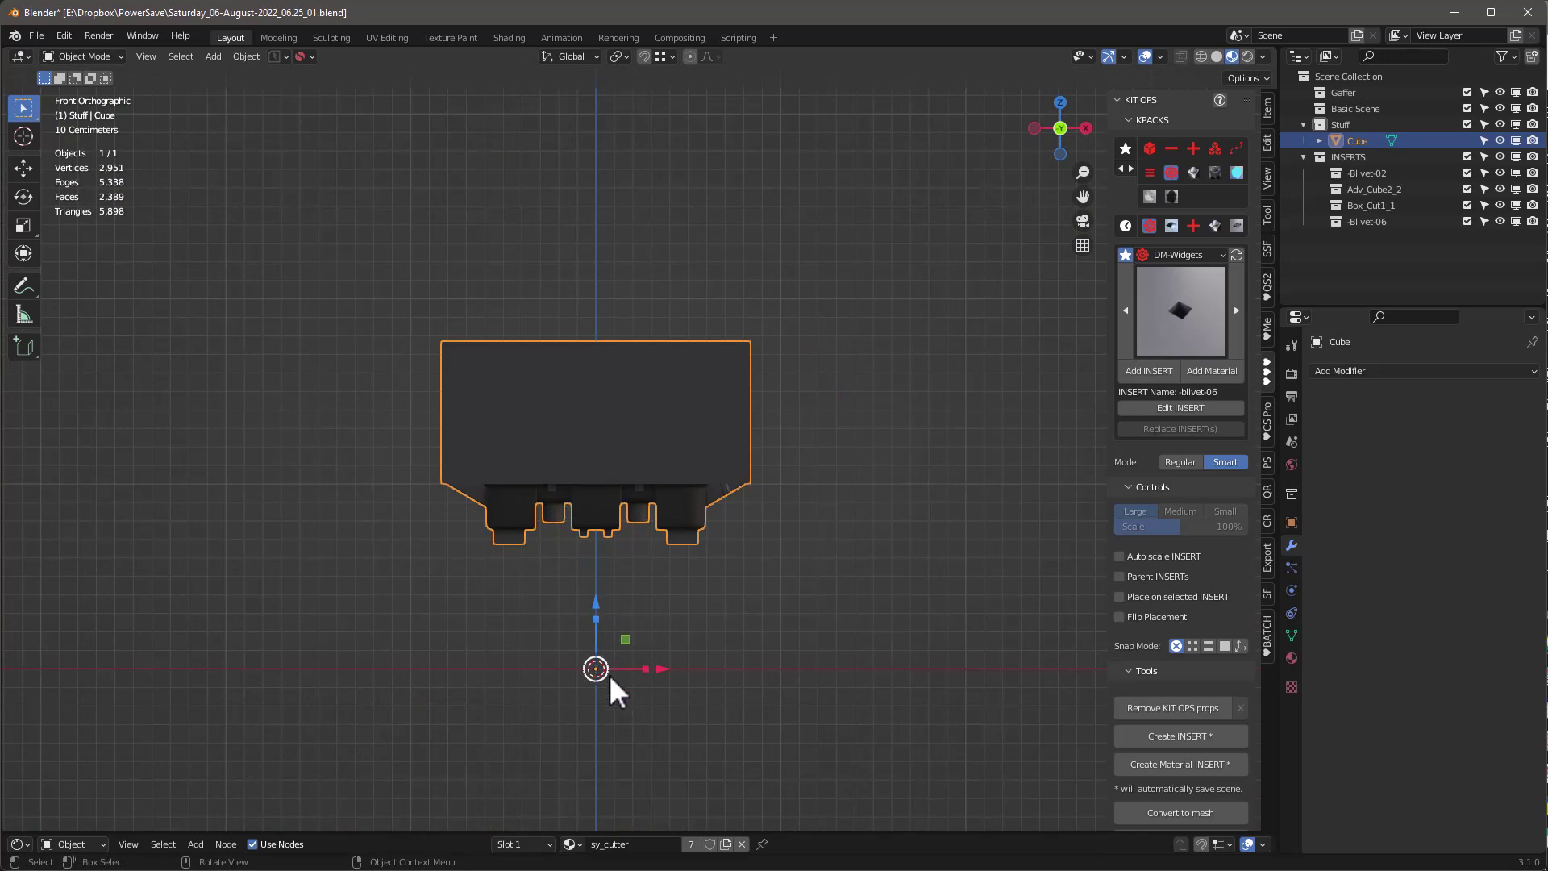
pyautogui.scroll(2, 606, 666)
pyautogui.keyDown('shift'); pyautogui.moveTo(679, 574); pyautogui.dragTo(693, 610, button='middle'); pyautogui.keyUp('shift')
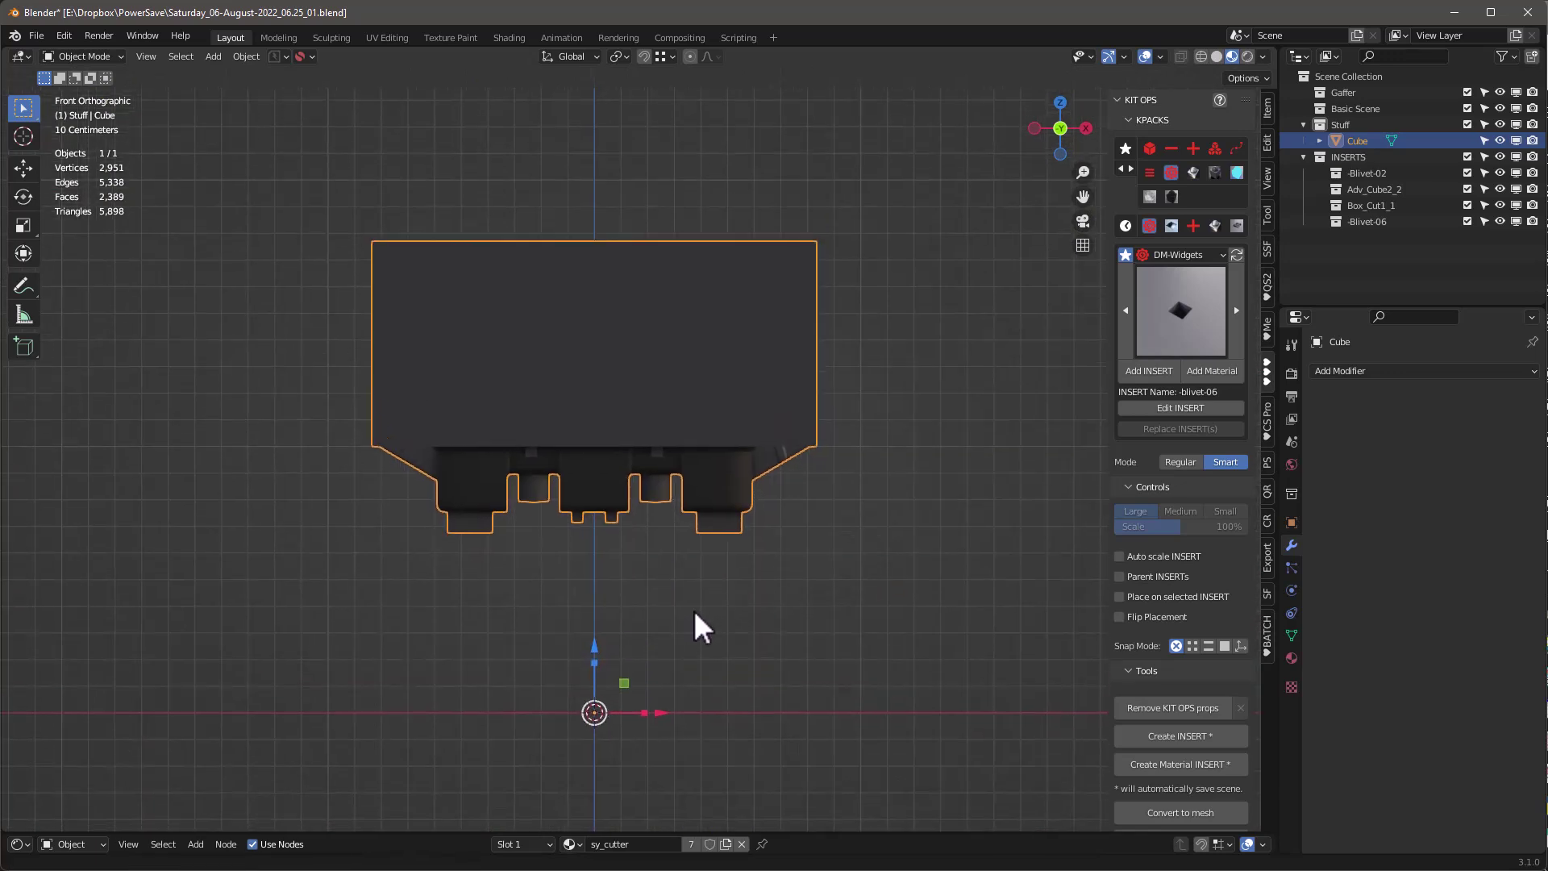
pyautogui.press('z')
pyautogui.click(476, 516)
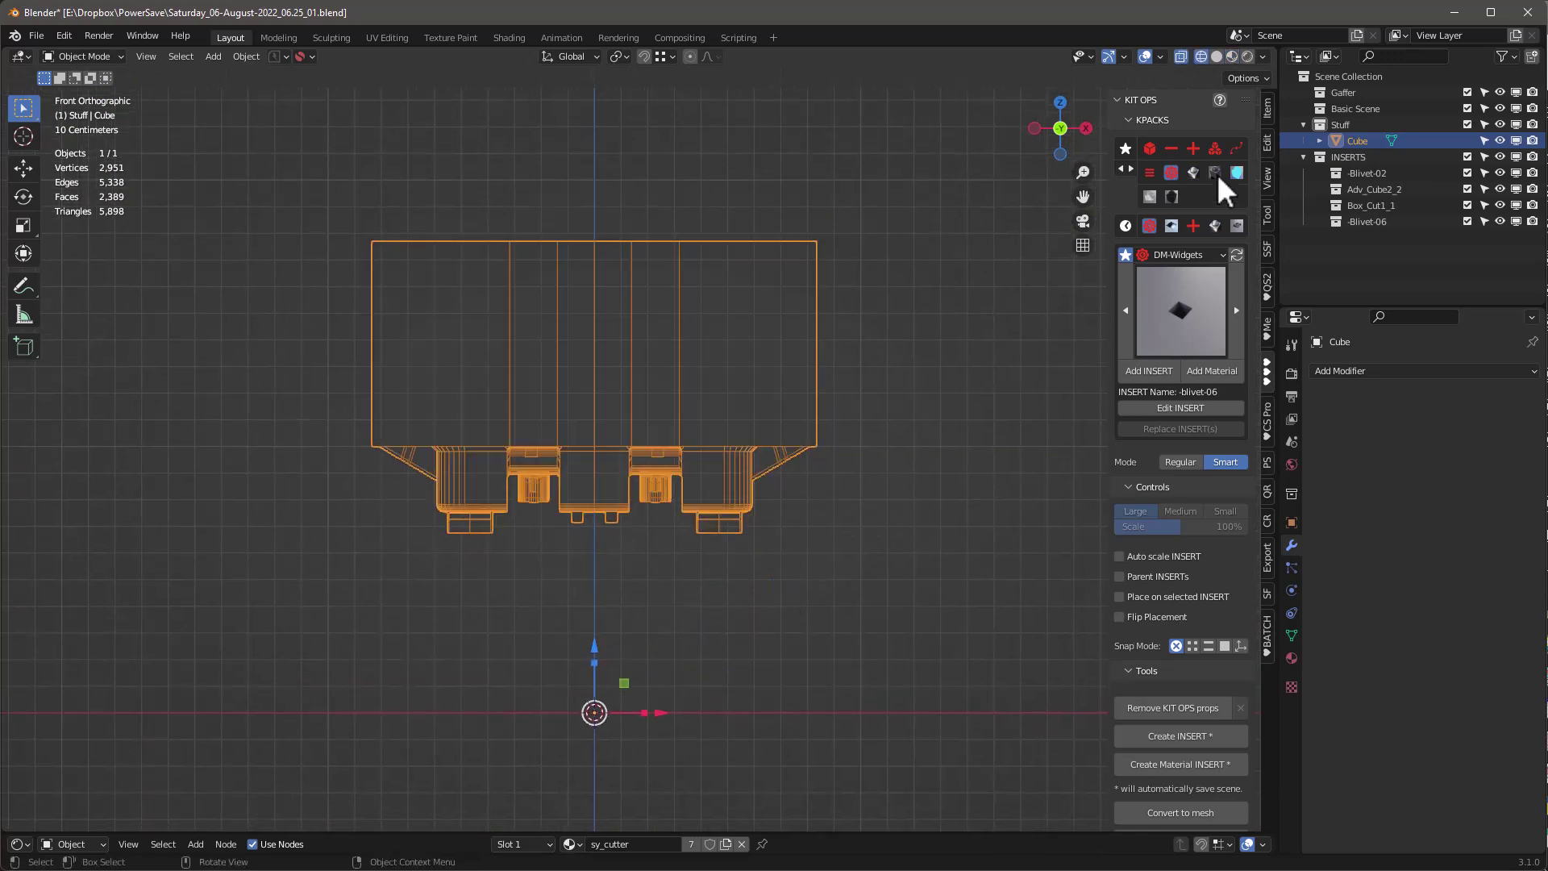
pyautogui.click(1266, 79)
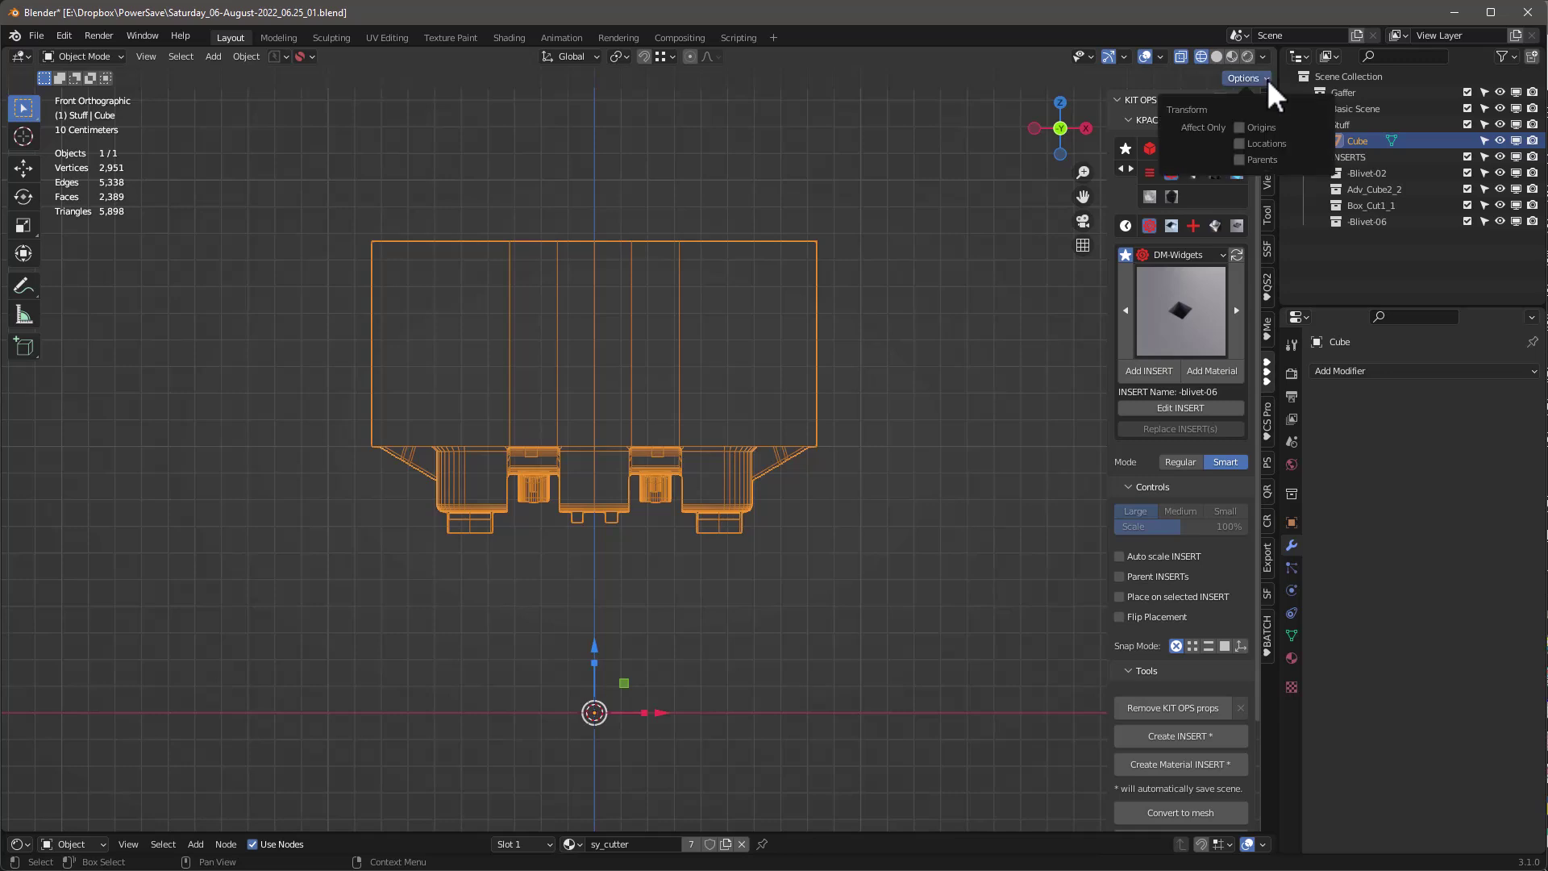
pyautogui.click(1239, 128)
pyautogui.moveTo(599, 633); pyautogui.dragTo(668, 348)
pyautogui.scroll(5, 586, 449)
pyautogui.scroll(3, 586, 449)
pyautogui.scroll(-5, 505, 379)
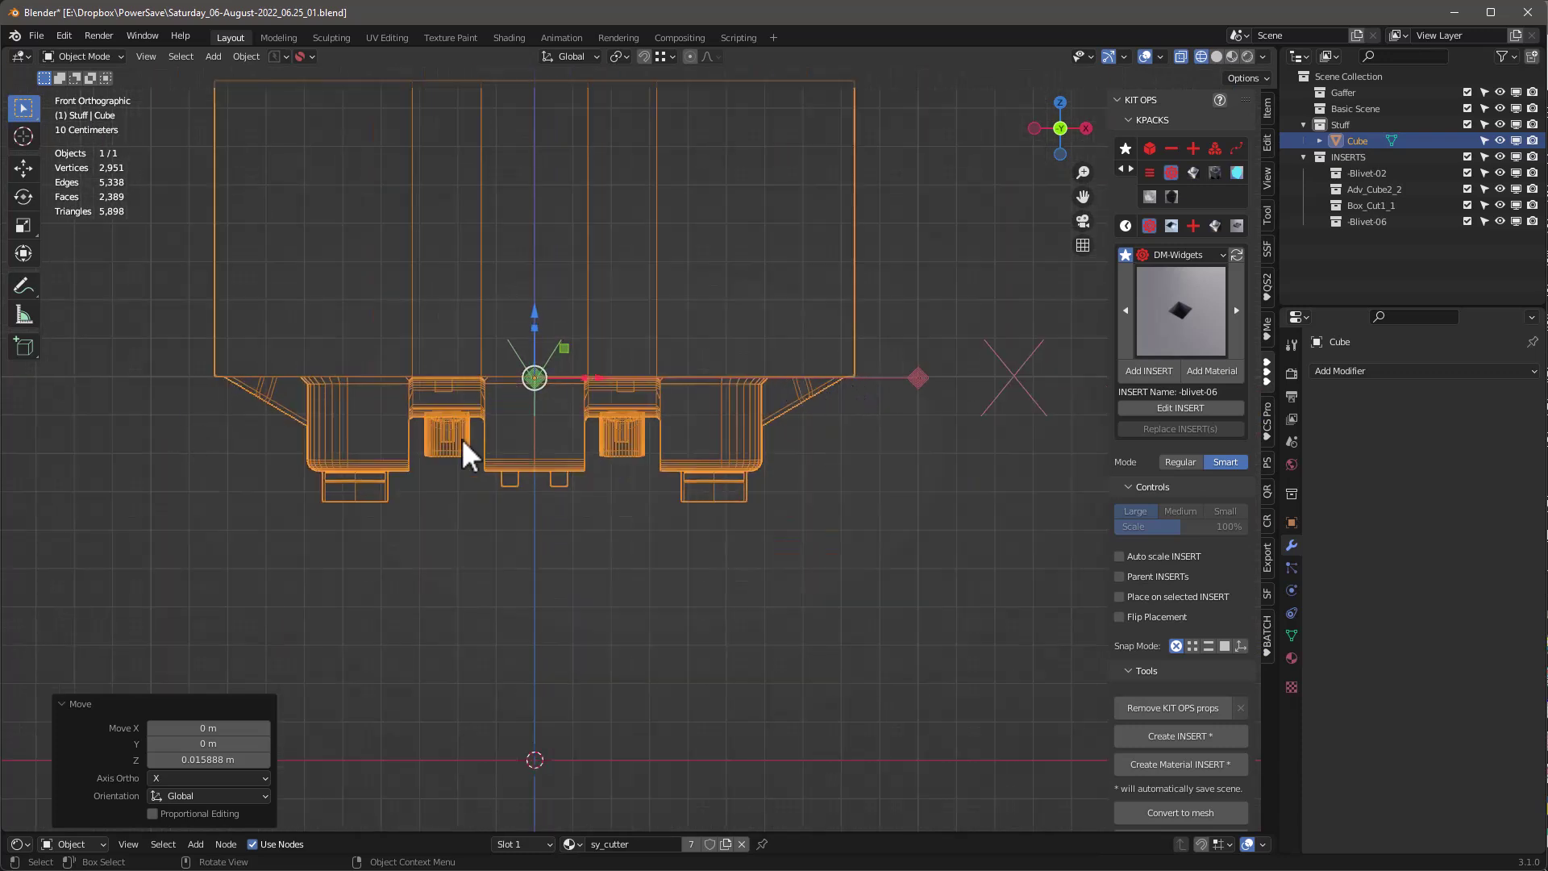
# Turn off the Origins-only transform restriction and return the viewport to solid shading
pyautogui.scroll(3, 592, 428)
pyautogui.scroll(-2, 592, 427)
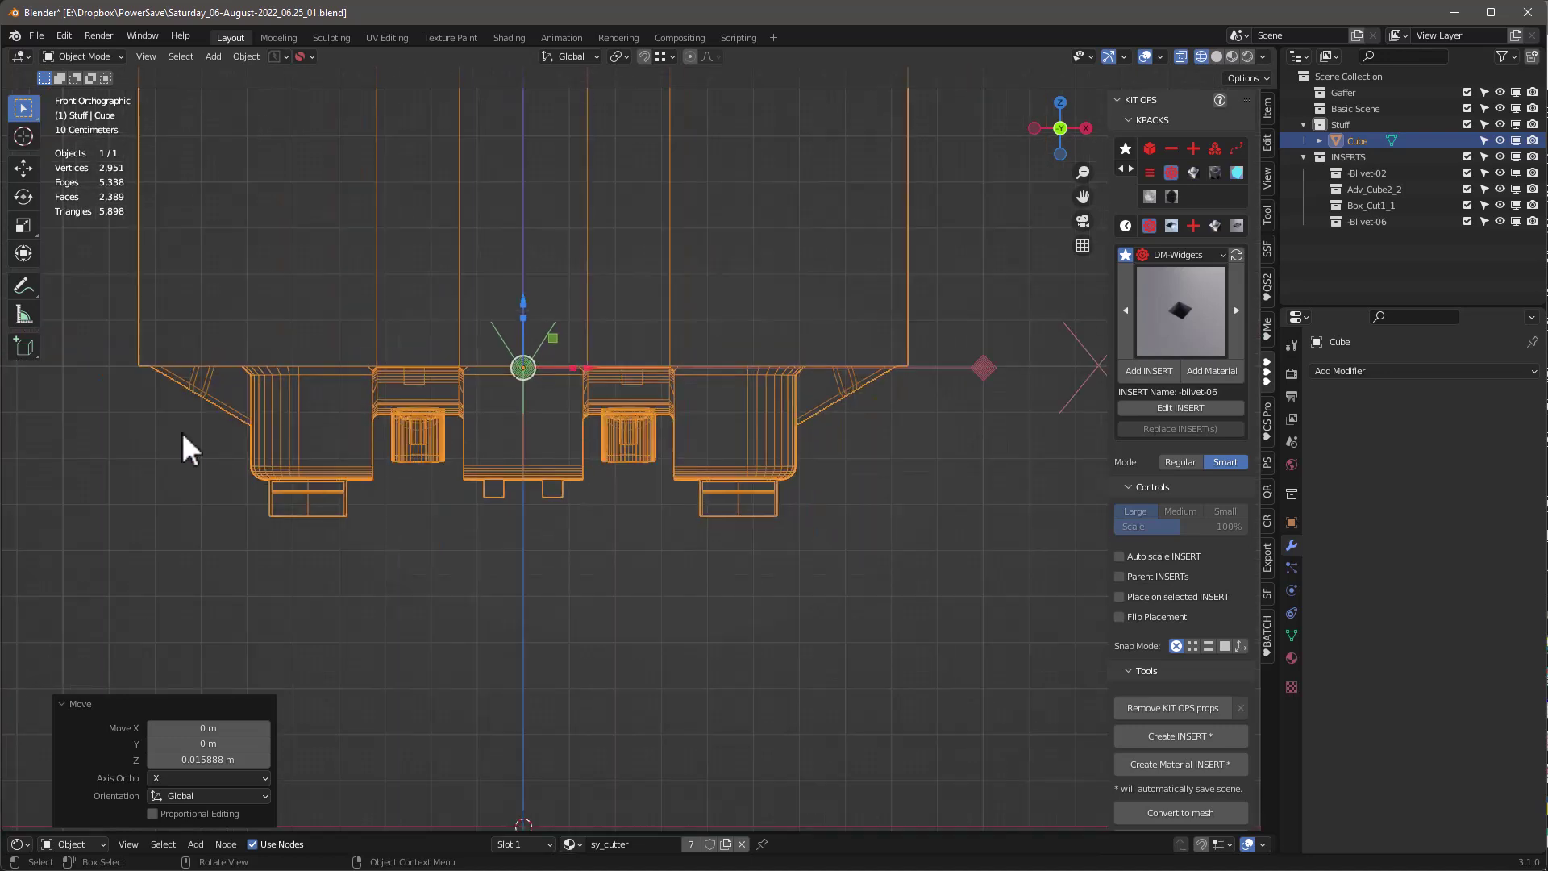
pyautogui.scroll(3, 515, 306)
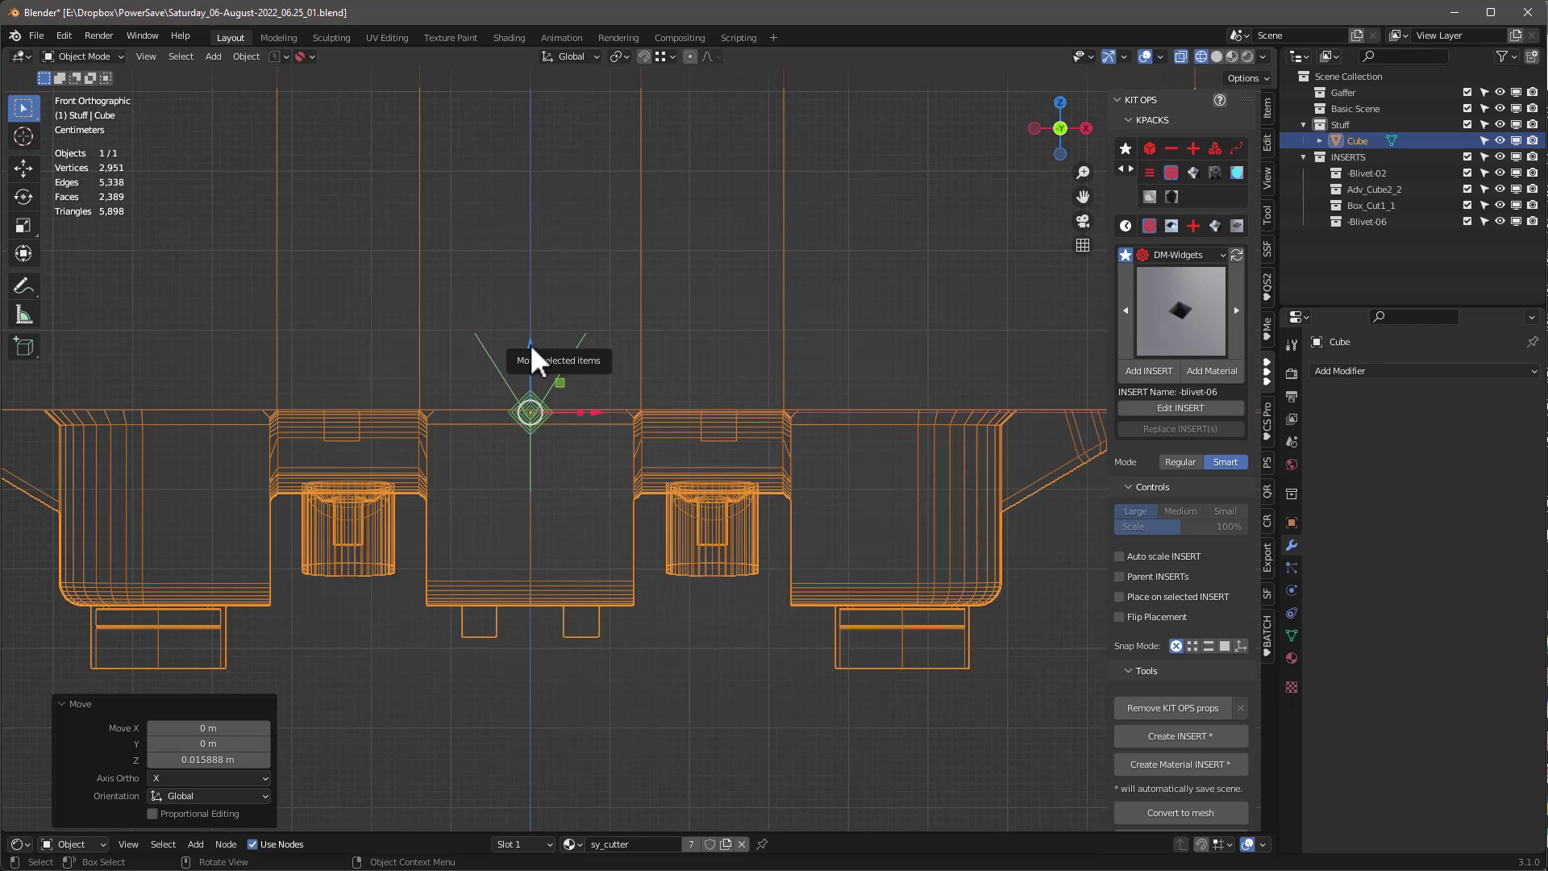
pyautogui.scroll(-5, 581, 489)
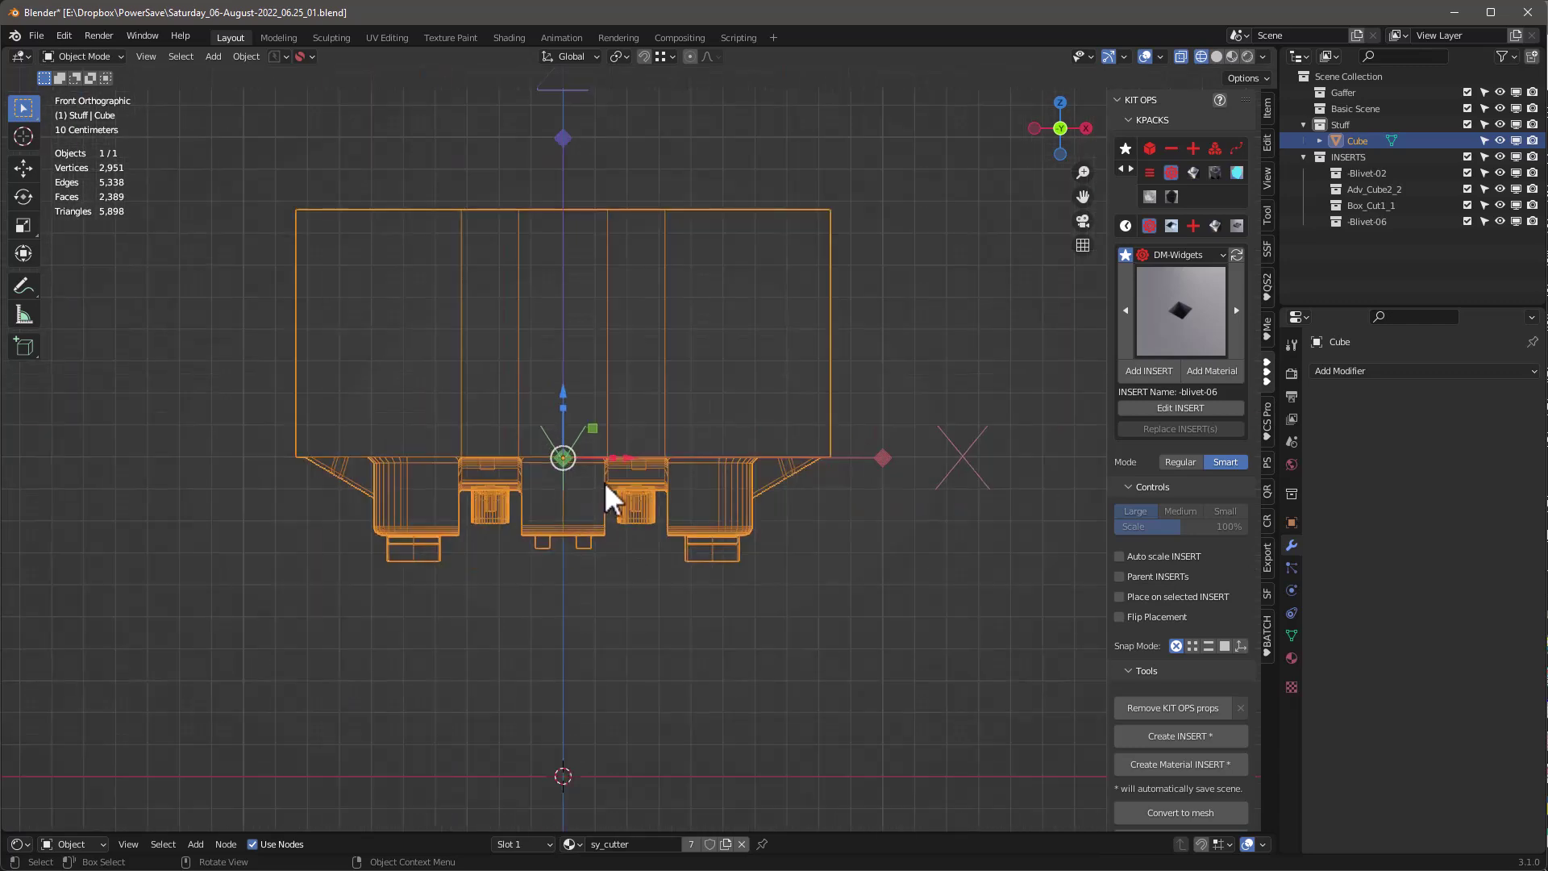
pyautogui.click(1252, 78)
pyautogui.moveTo(534, 500); pyautogui.dragTo(624, 515, button='middle')
pyautogui.press('z')
pyautogui.click(940, 562)
pyautogui.scroll(-2, 648, 423)
pyautogui.scroll(1, 632, 390)
# Switch the active KIT OPS KPACK to test
pyautogui.moveTo(632, 391); pyautogui.dragTo(589, 308, button='middle')
pyautogui.scroll(5, 778, 435)
pyautogui.scroll(-4, 761, 422)
pyautogui.moveTo(756, 421); pyautogui.dragTo(698, 421, button='middle')
pyautogui.keyDown('shift'); pyautogui.moveTo(636, 301); pyautogui.dragTo(684, 449, button='middle'); pyautogui.keyUp('shift')
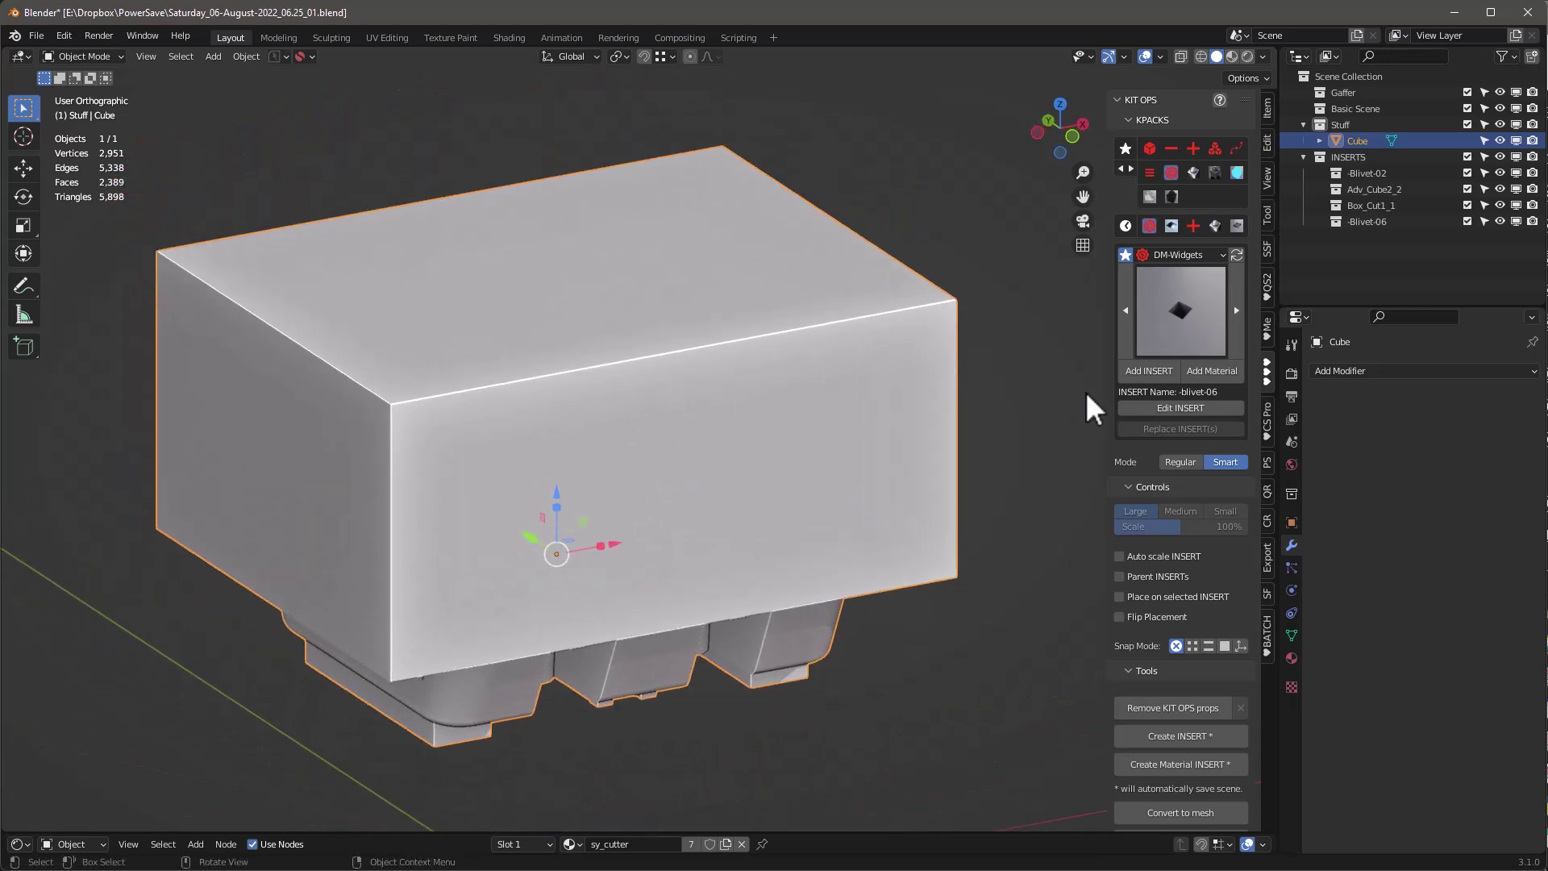
pyautogui.click(1214, 255)
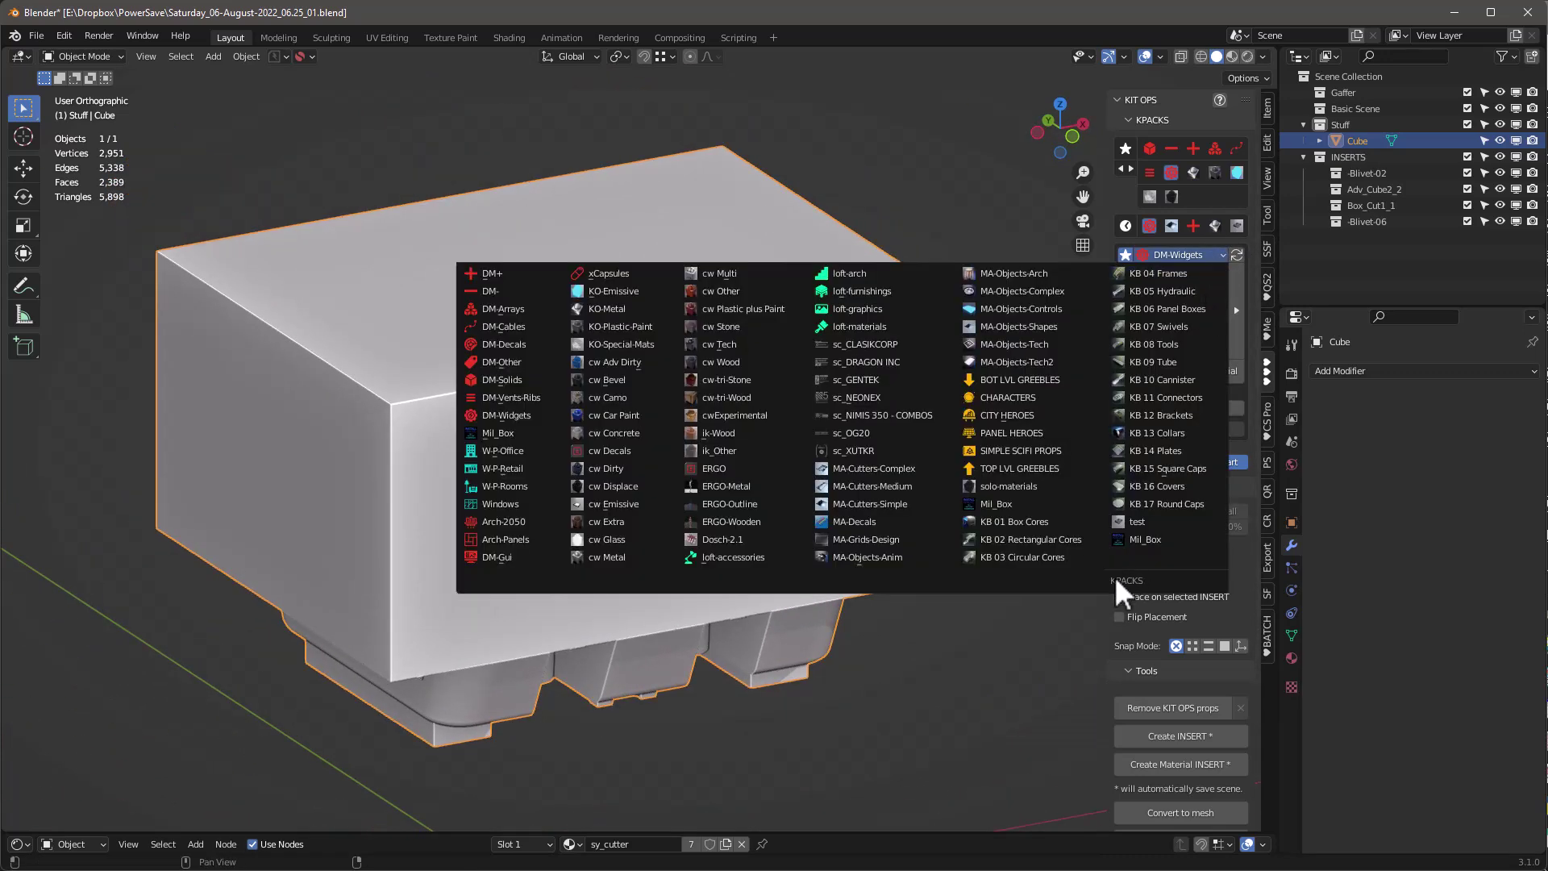
pyautogui.click(1133, 521)
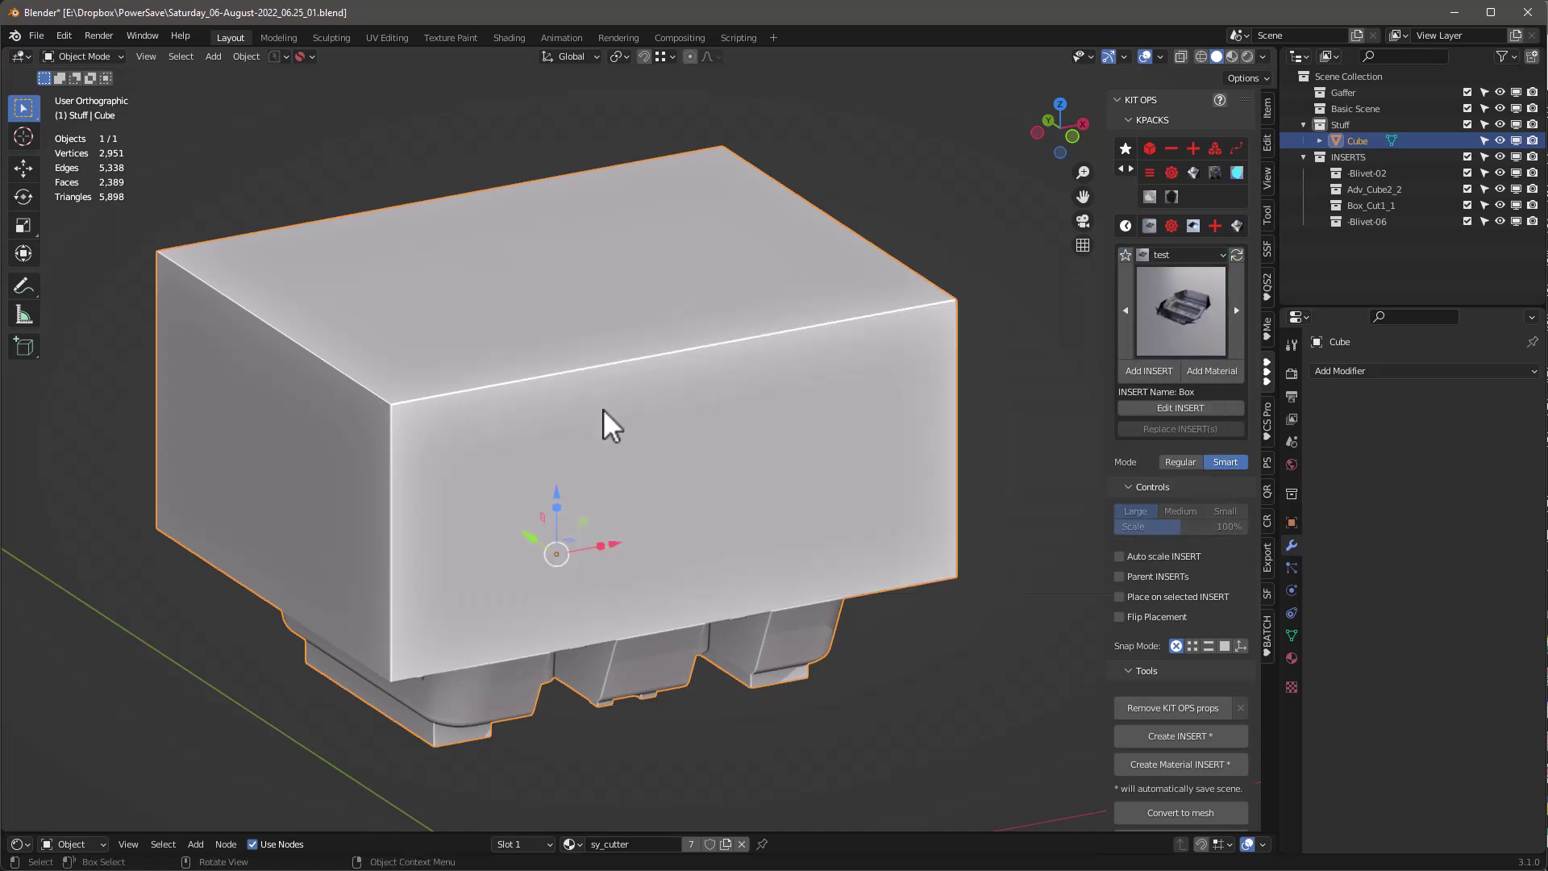
# Look up the details of the KIT OPS Toggle VP Display add-on in the preferences
pyautogui.click(65, 36)
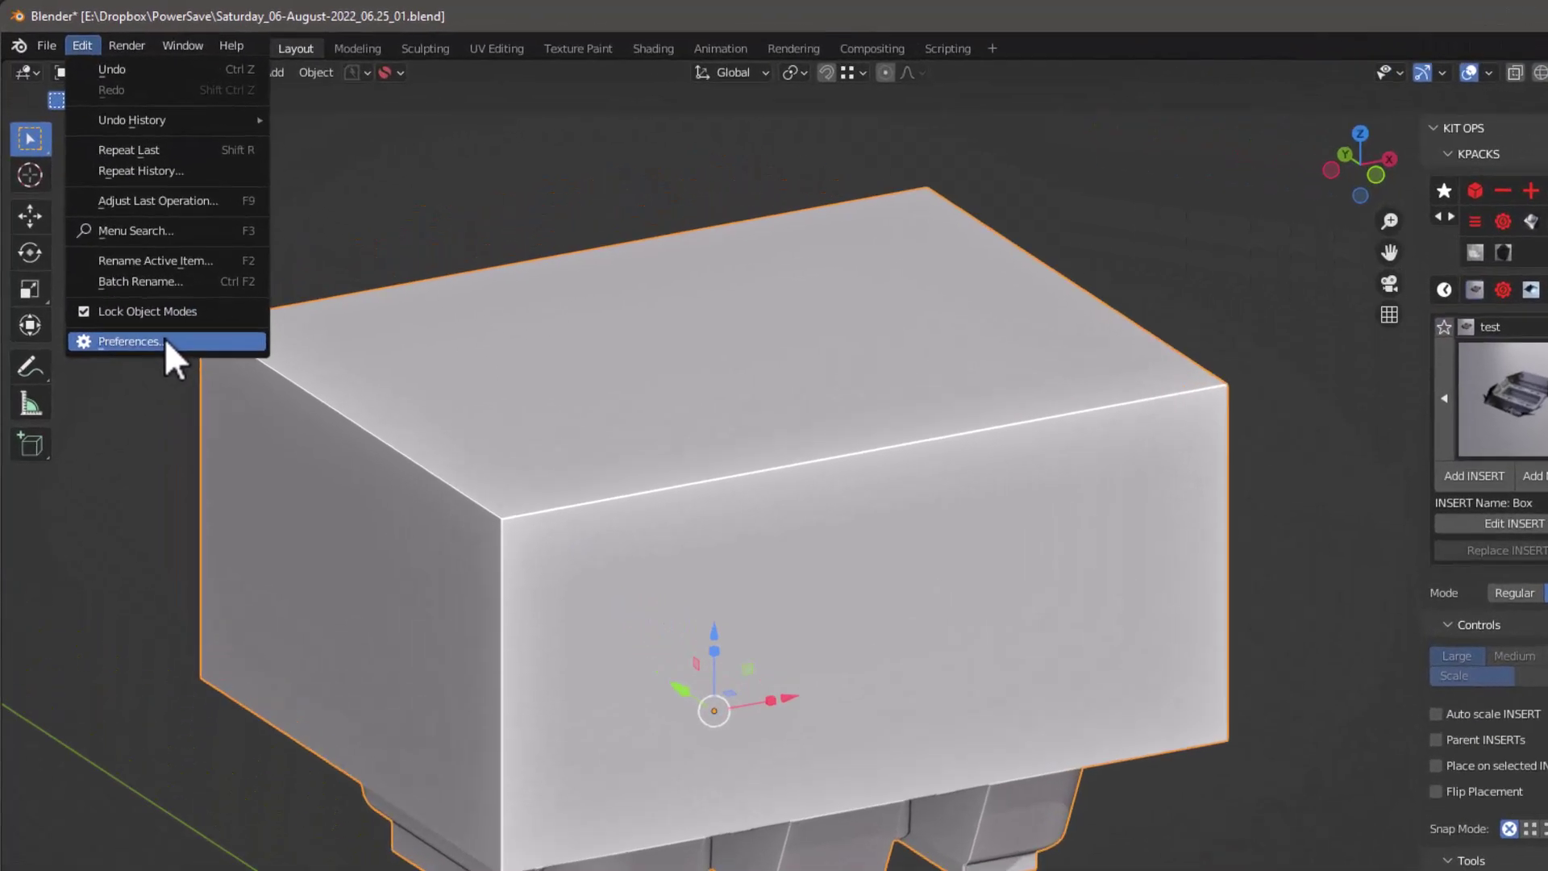
pyautogui.click(128, 266)
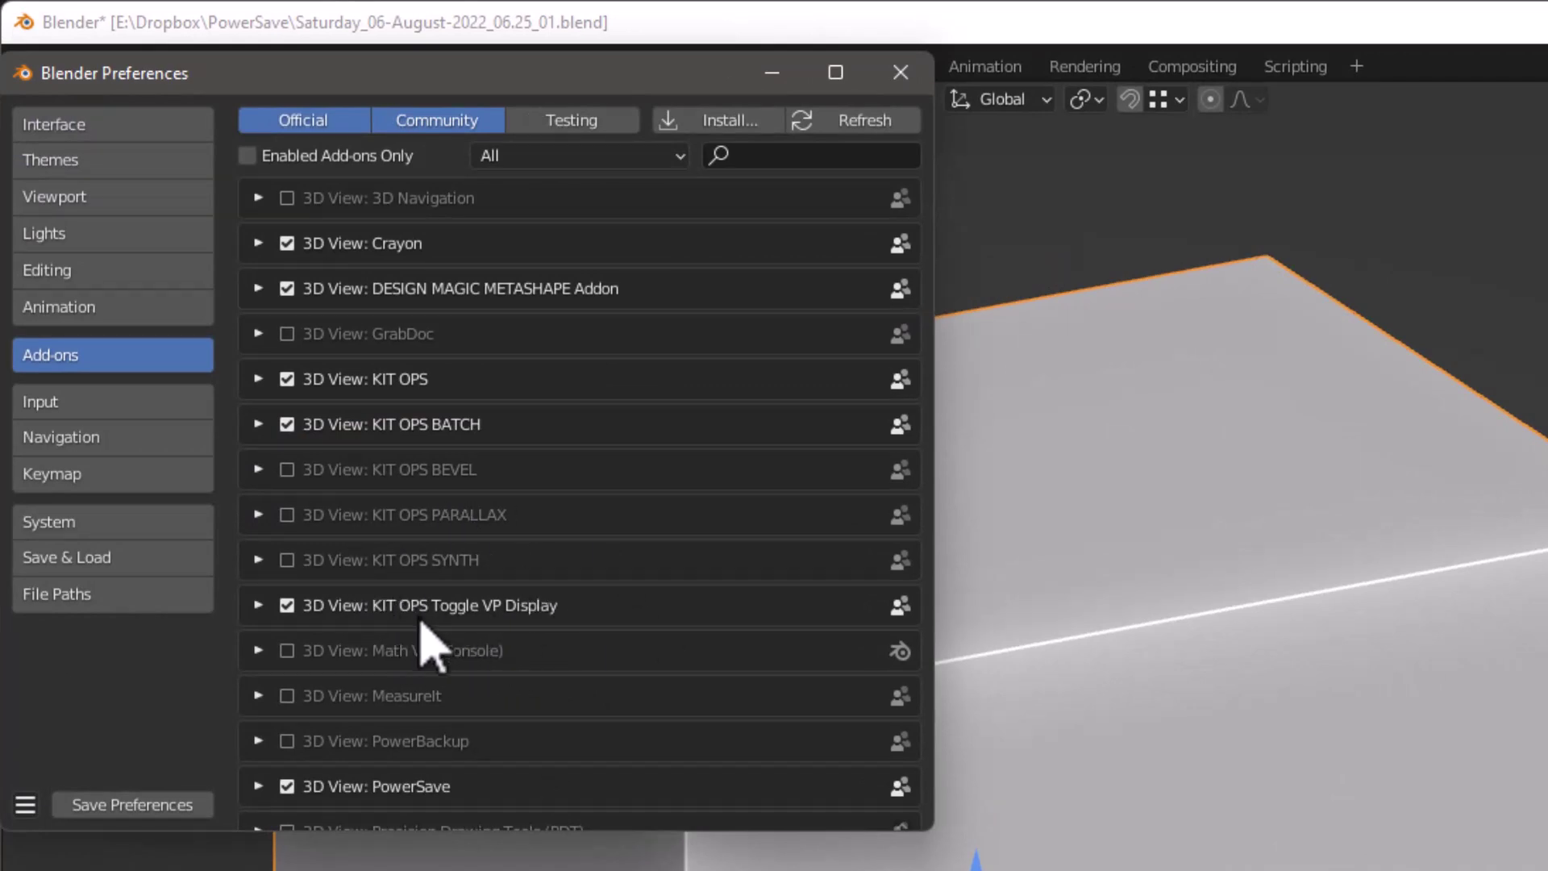
pyautogui.click(259, 605)
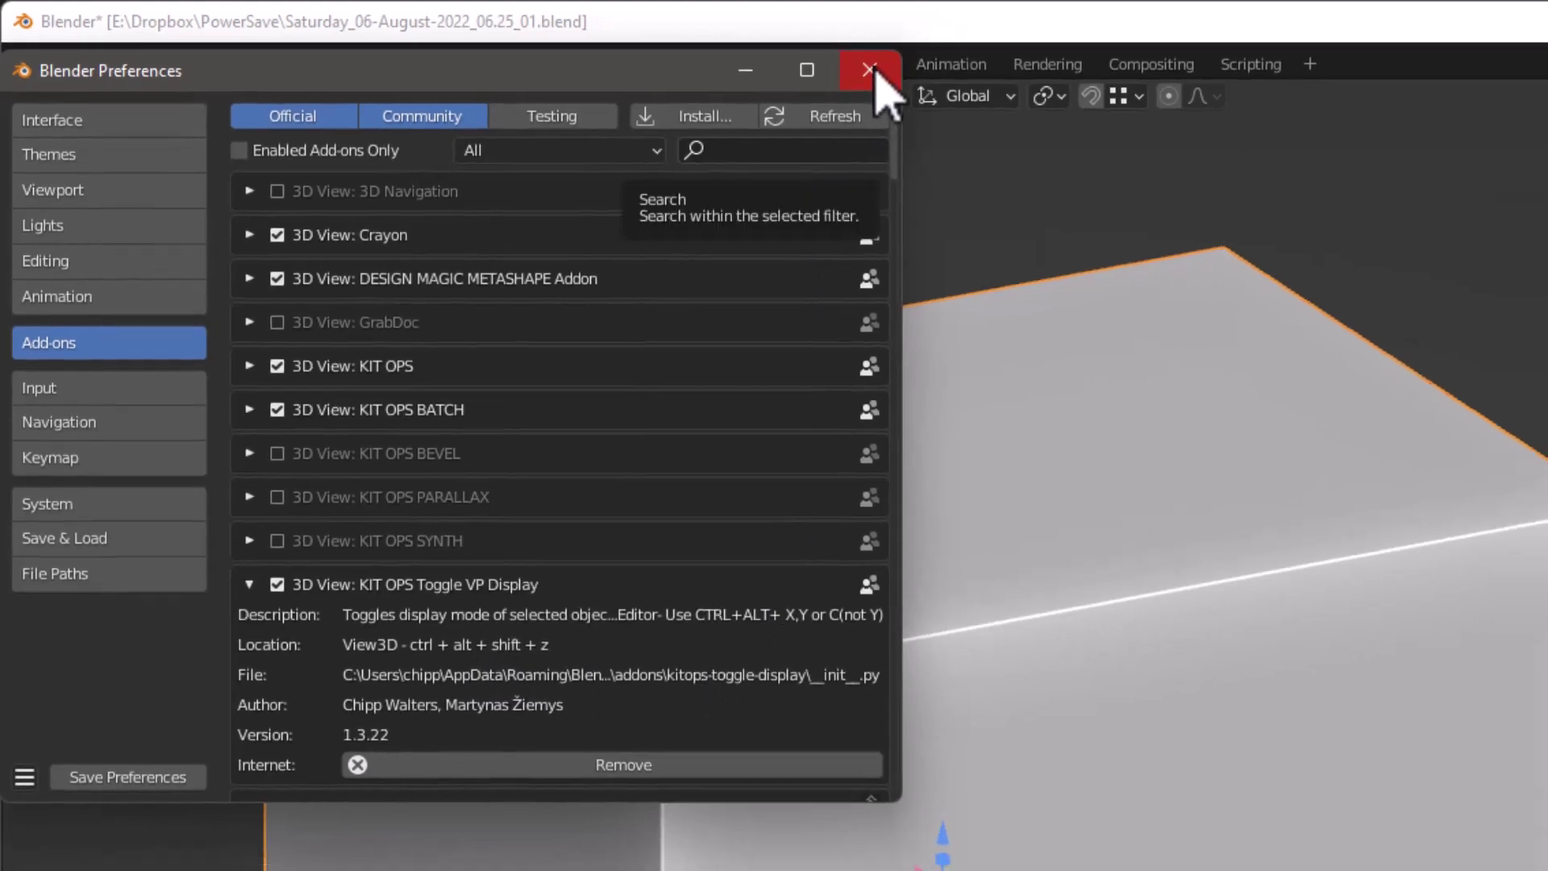
pyautogui.click(901, 72)
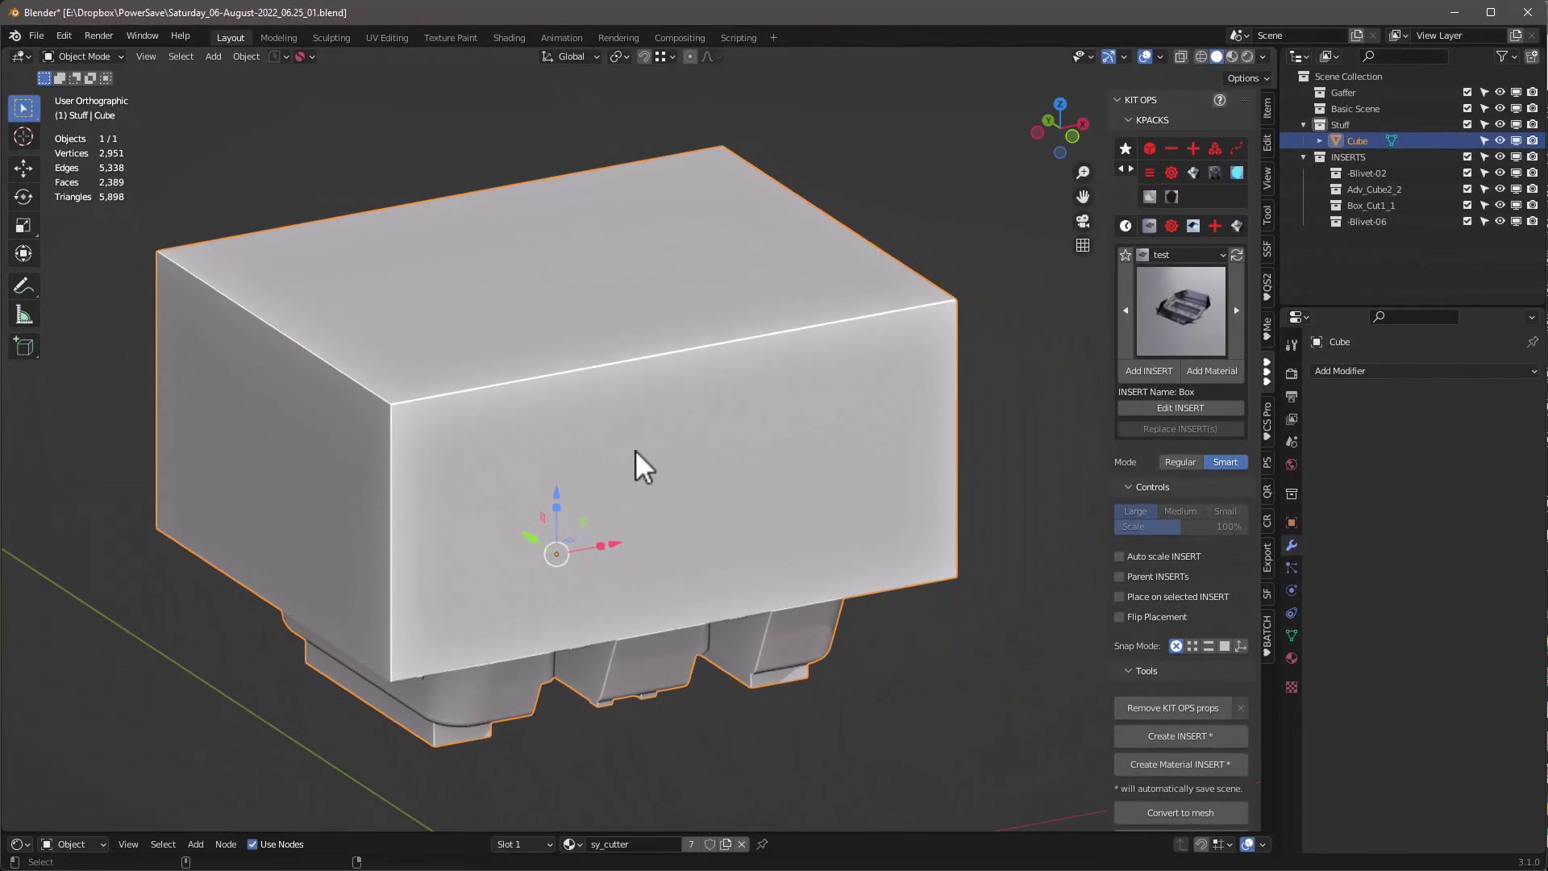
# Cycle the cutter object's viewport display mode and leave it on wireframe
pyautogui.hotkey('shift', 'z')
pyautogui.hotkey('shift', 'z')
pyautogui.hotkey('shift', 'z')
pyautogui.hotkey('shift', 'z')
pyautogui.hotkey('shift', 'z')
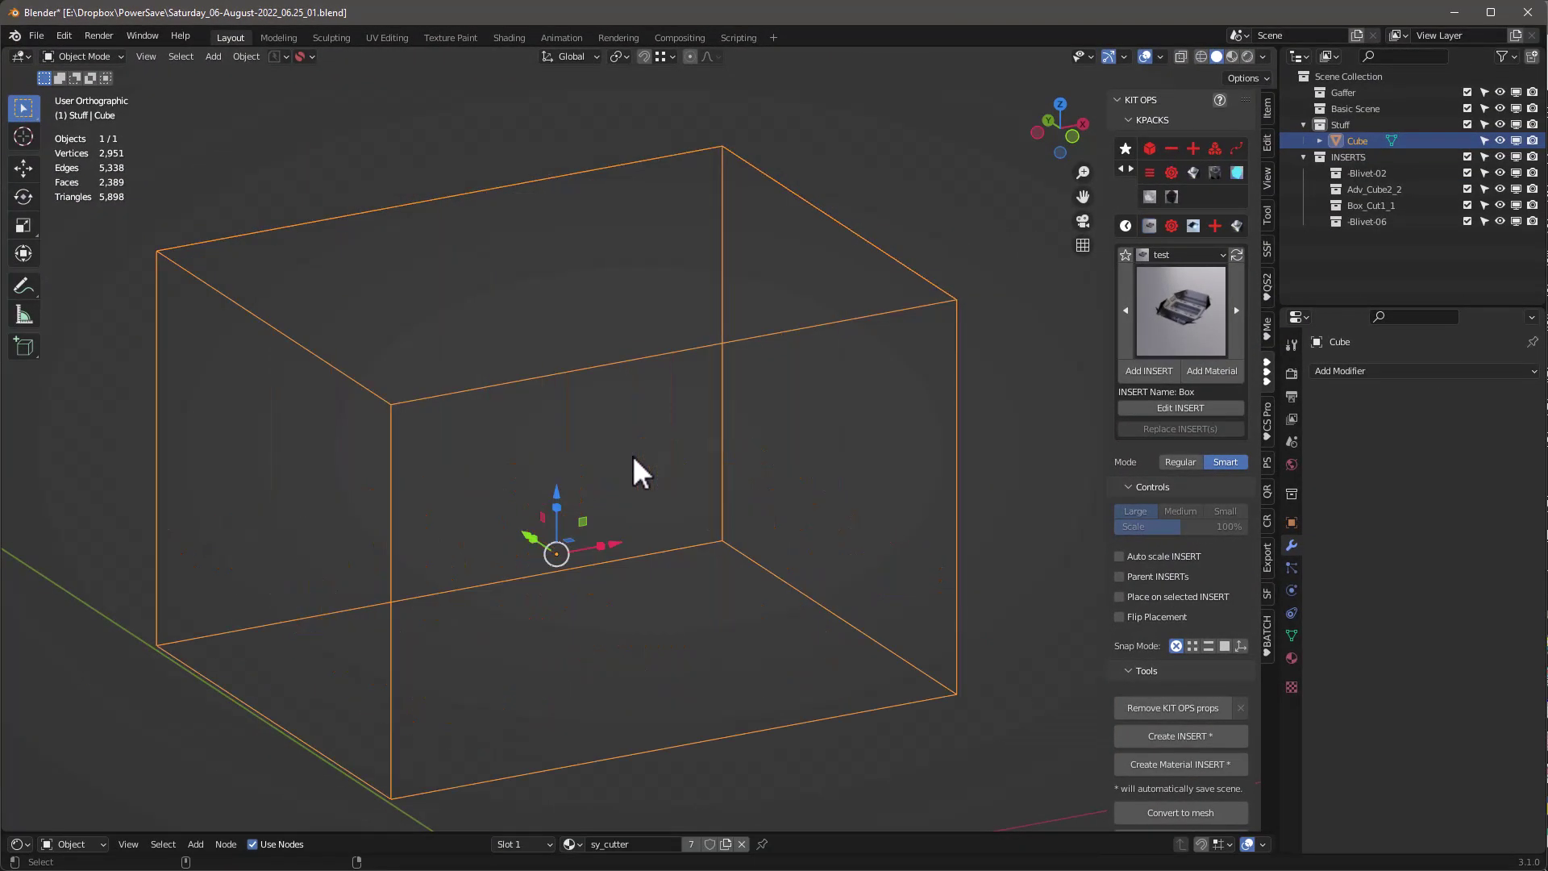
pyautogui.hotkey('shift', 'z')
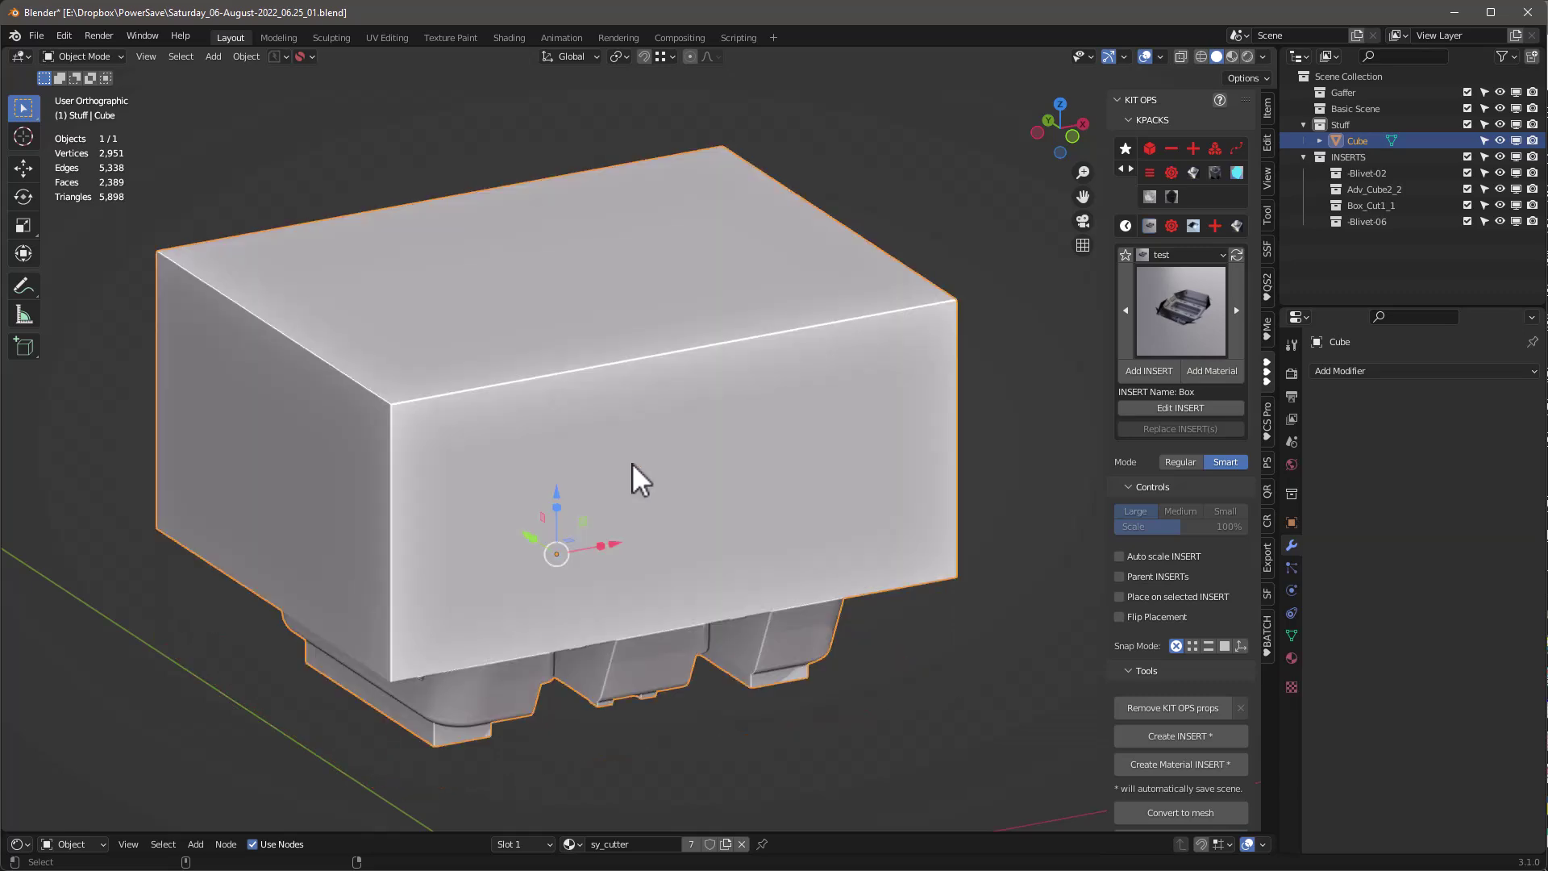
pyautogui.hotkey('shift', 'z')
pyautogui.moveTo(565, 514); pyautogui.dragTo(637, 490, button='middle')
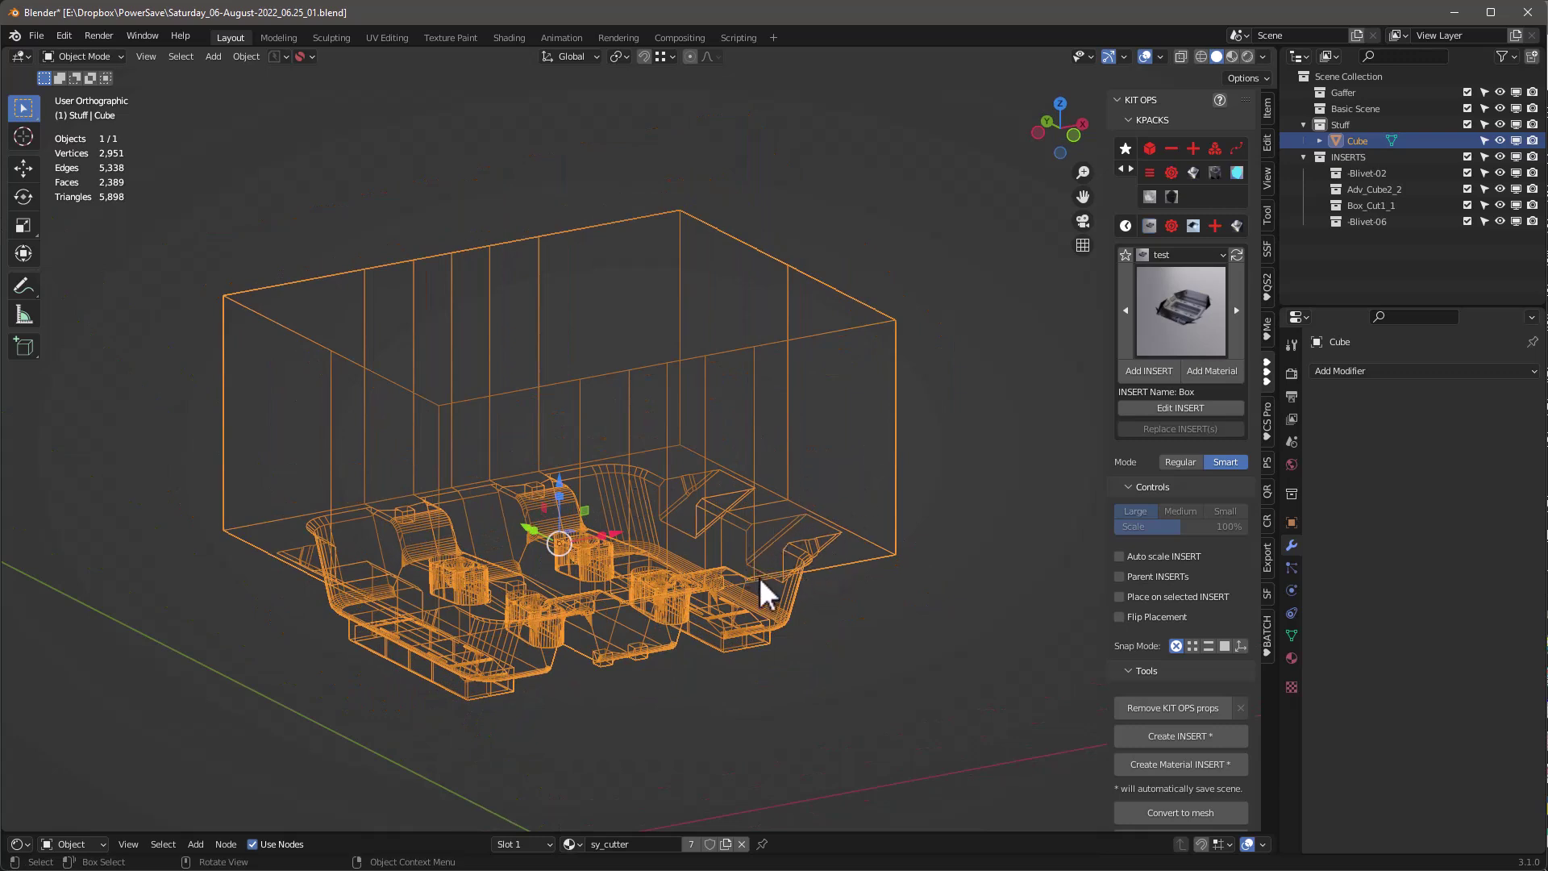
# Rename the cutter object cw-cutter-01 and create a KIT OPS INSERT from it using the object origin
pyautogui.doubleClick(1357, 141)
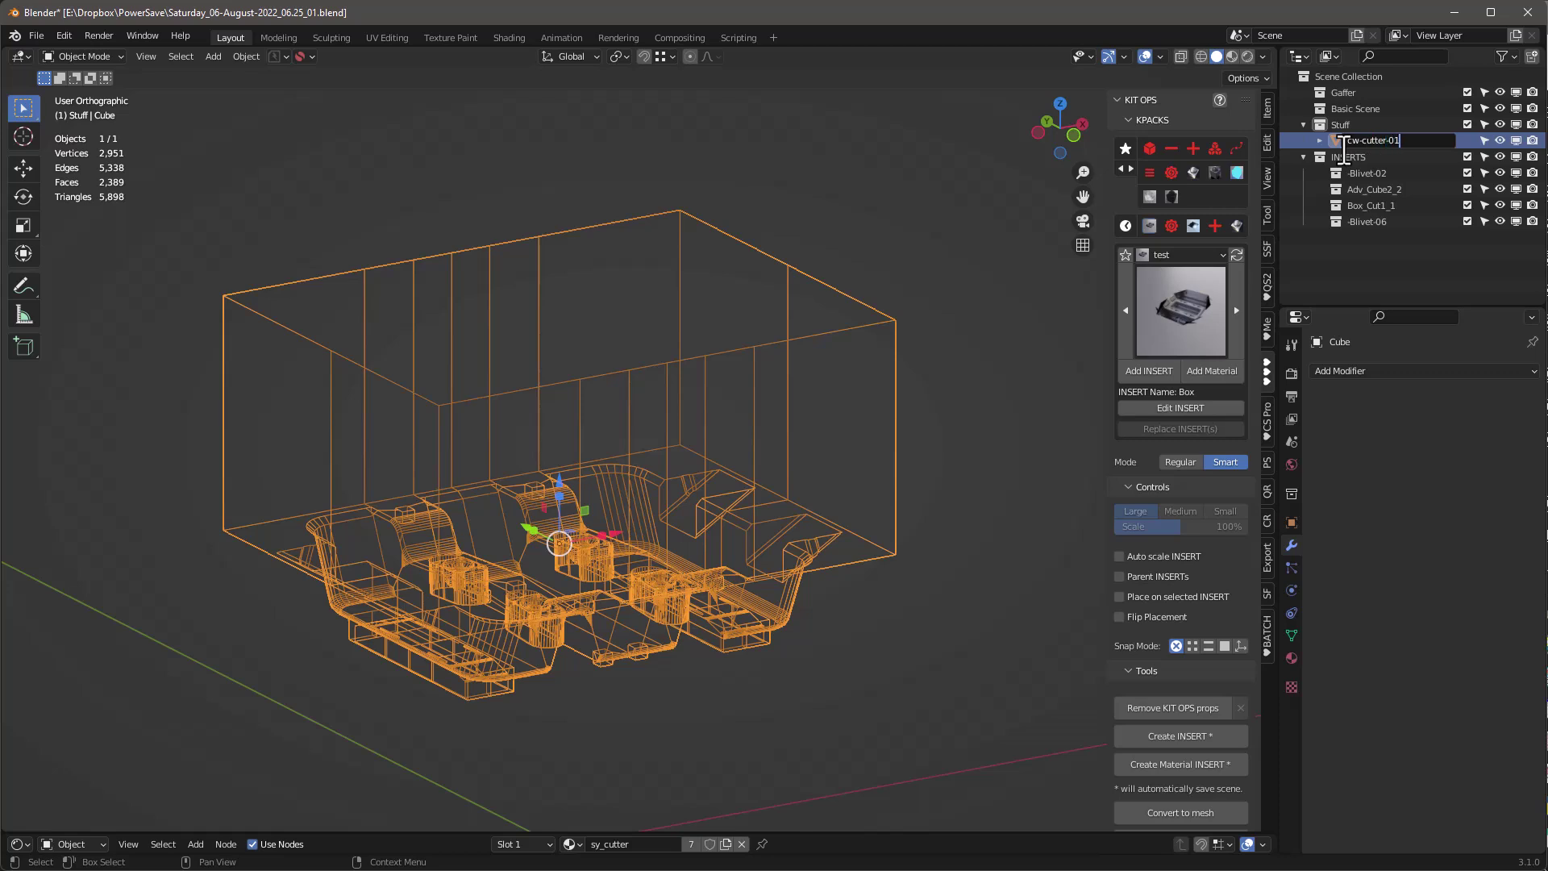
pyautogui.press('Return')
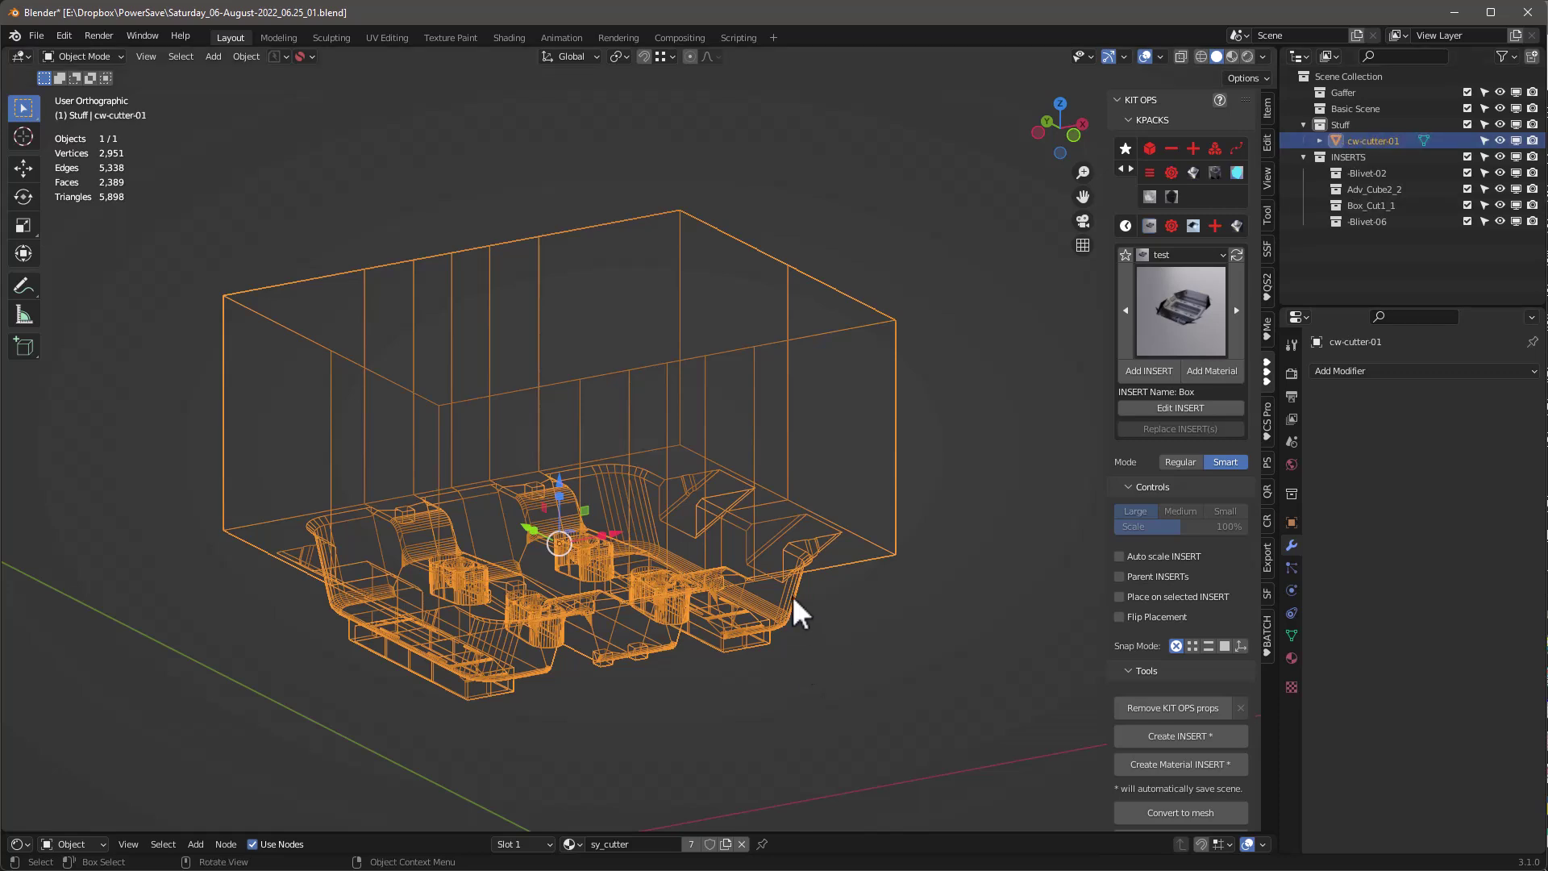
pyautogui.rightClick(789, 568)
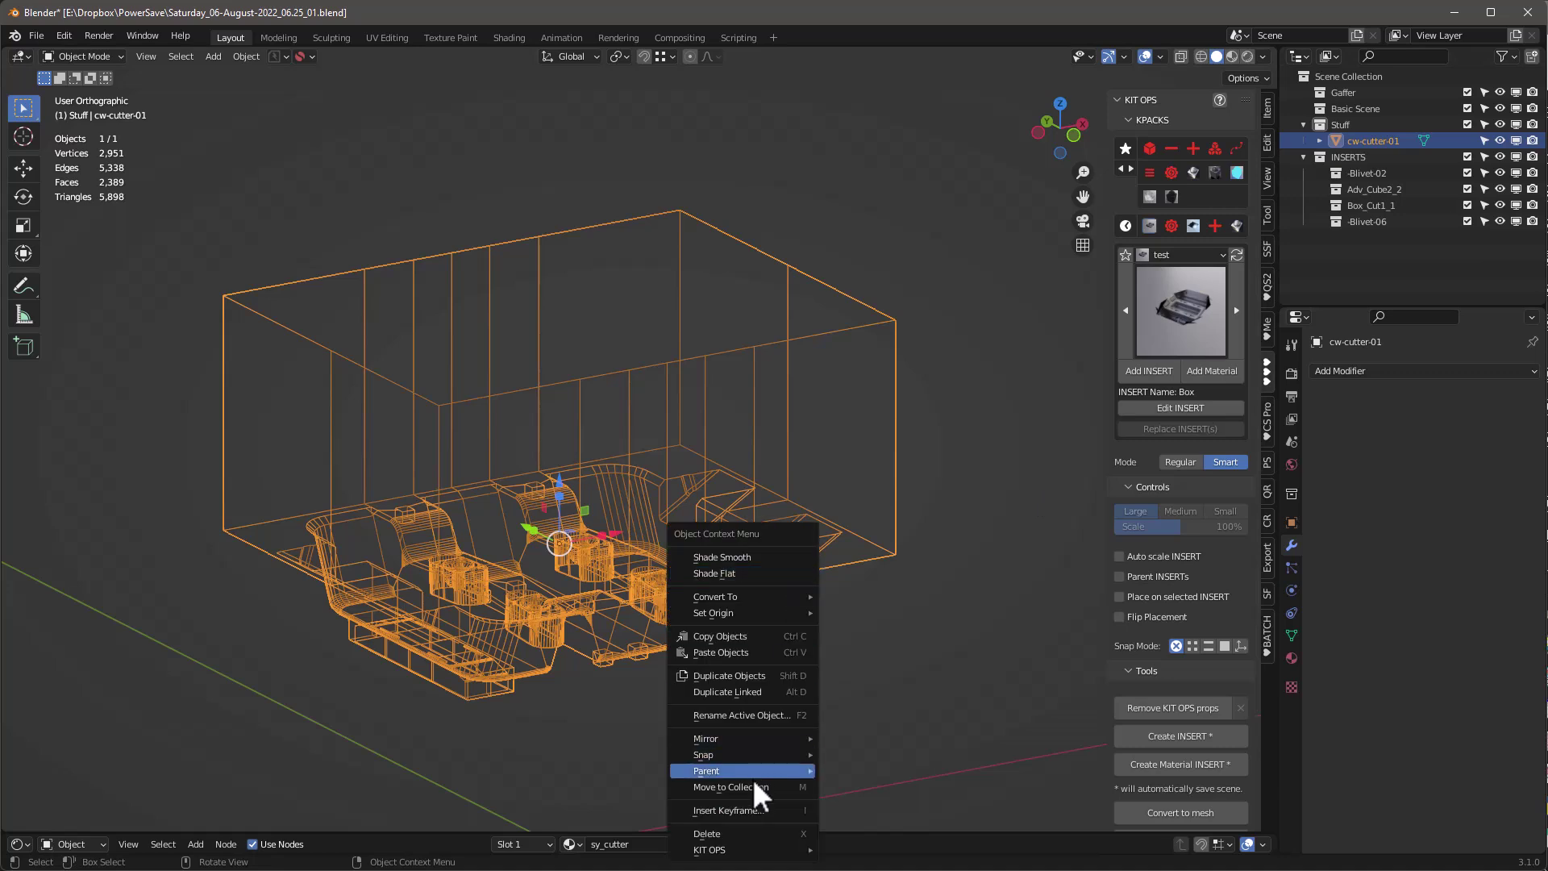
pyautogui.moveTo(750, 851)
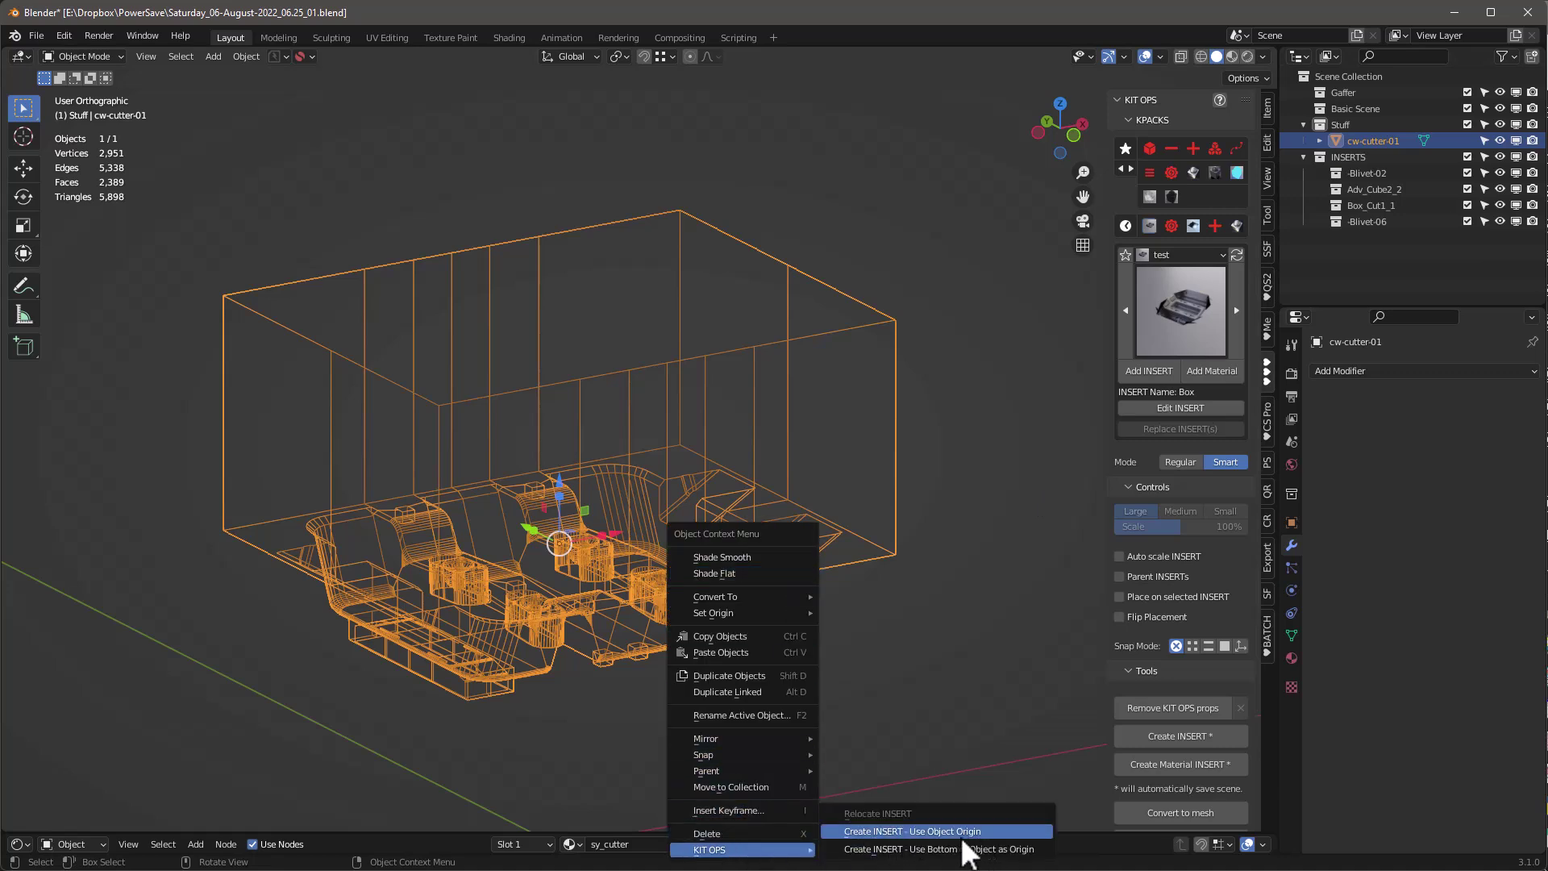
pyautogui.click(895, 829)
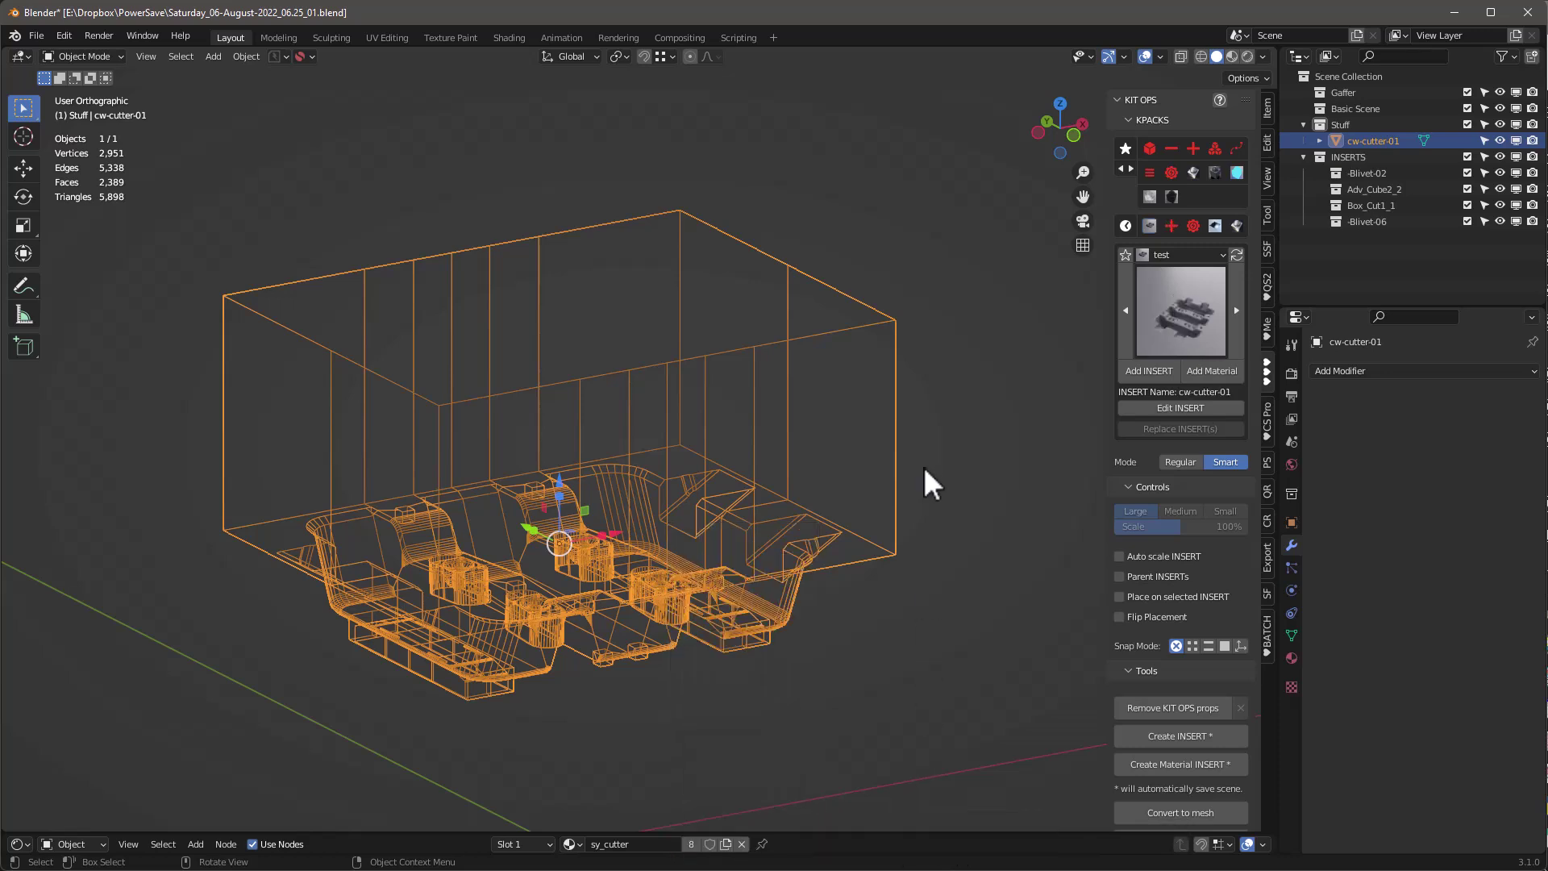
# Start a new default scene without saving the changes to the current file
pyautogui.click(36, 34)
pyautogui.moveTo(45, 52)
pyautogui.click(209, 53)
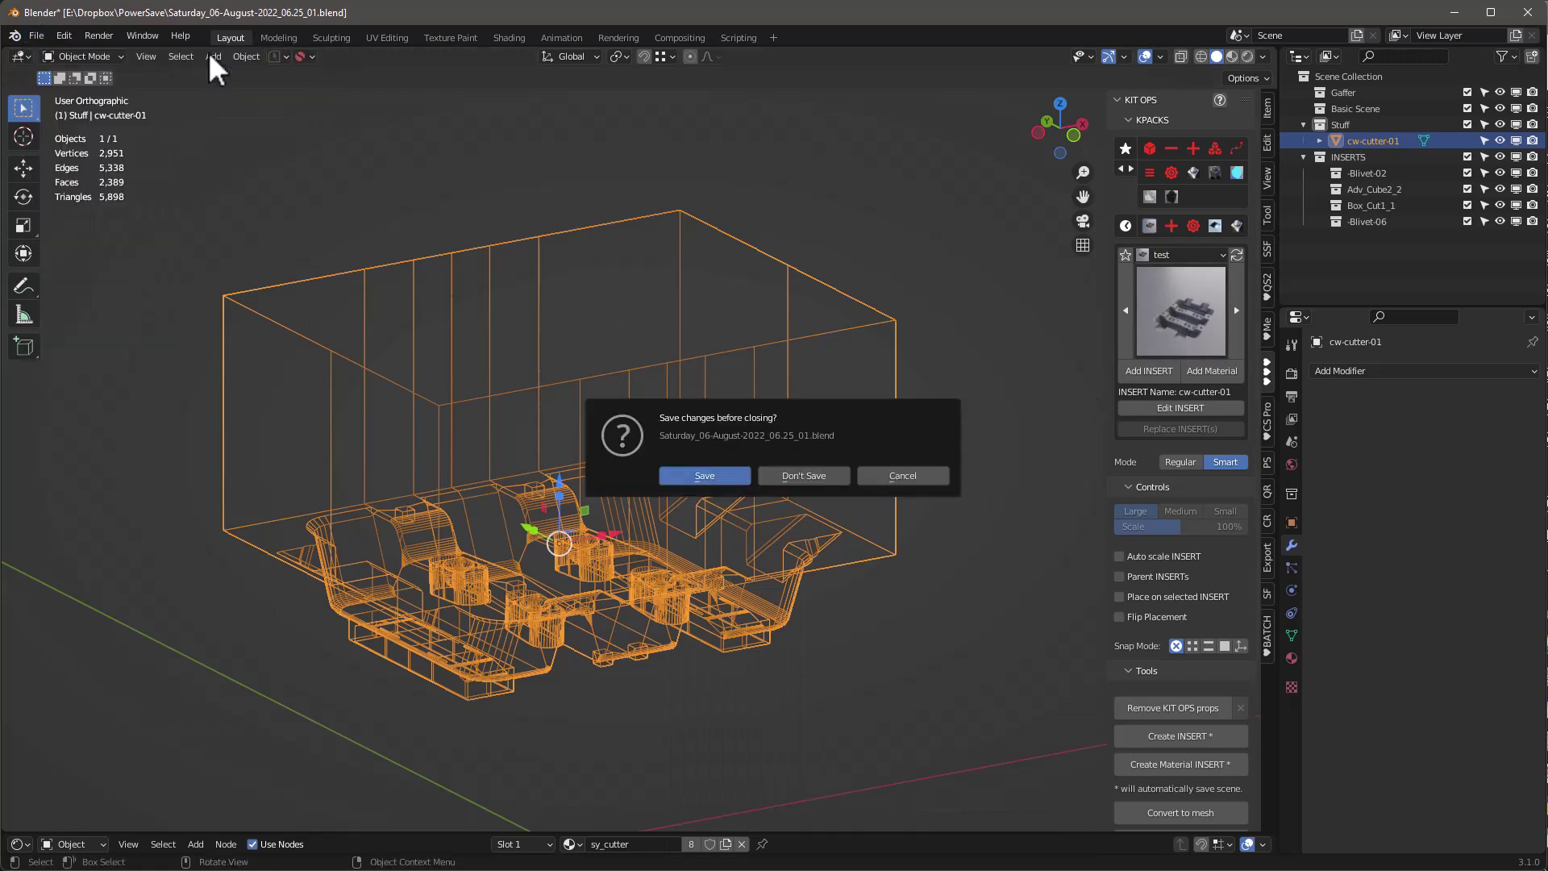
pyautogui.click(806, 477)
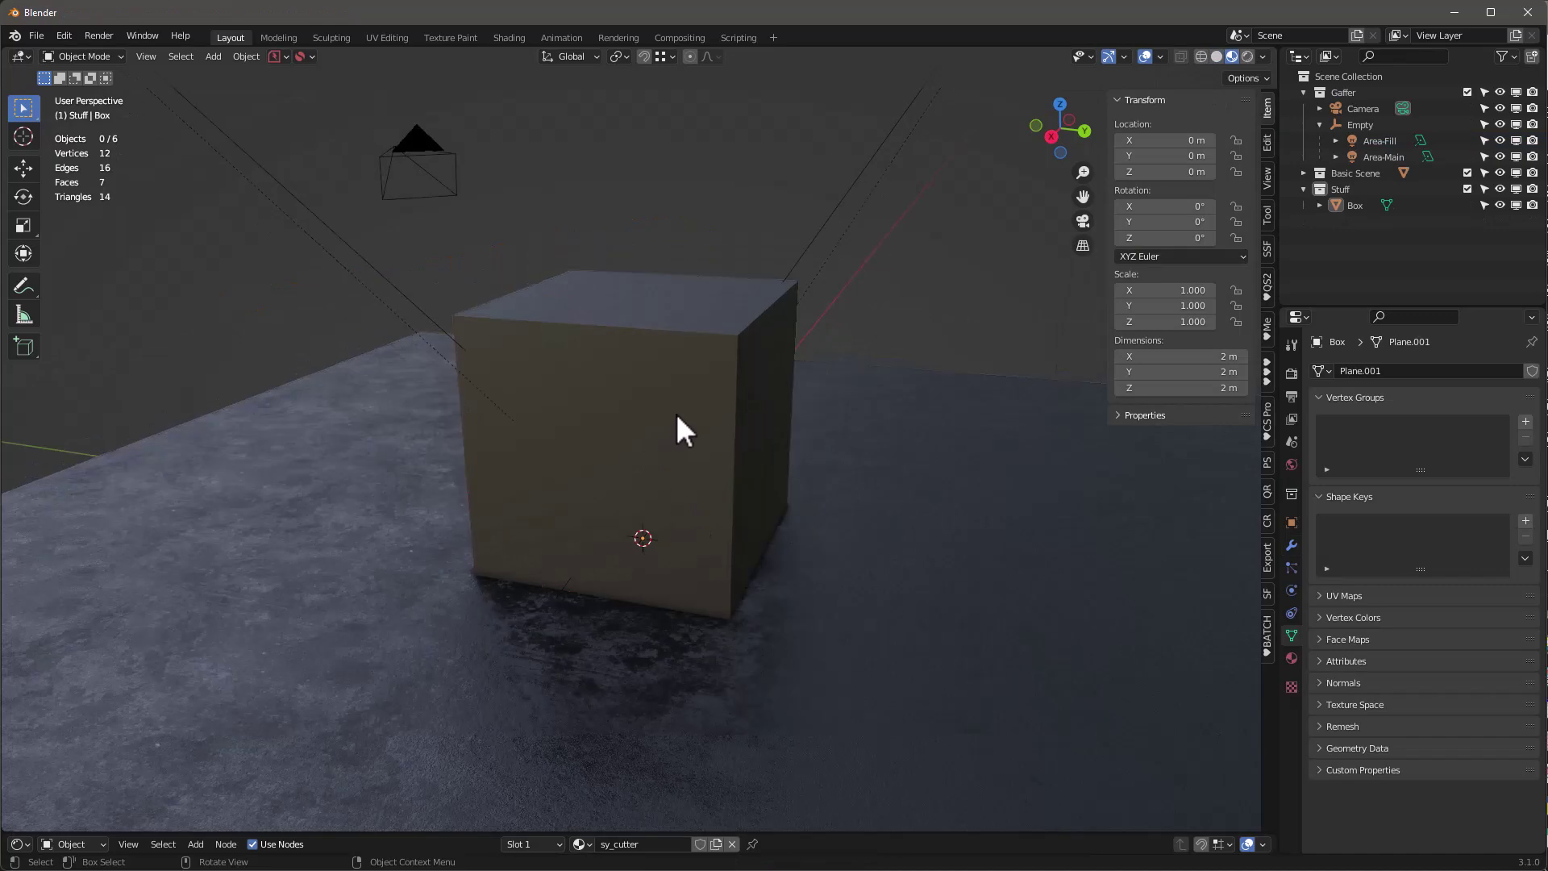
# Select the box and assign it the sy_steel_mat material from the KO-Metal KPACK
pyautogui.scroll(4, 690, 380)
pyautogui.moveTo(651, 407); pyautogui.dragTo(640, 361, button='middle')
pyautogui.click(641, 362)
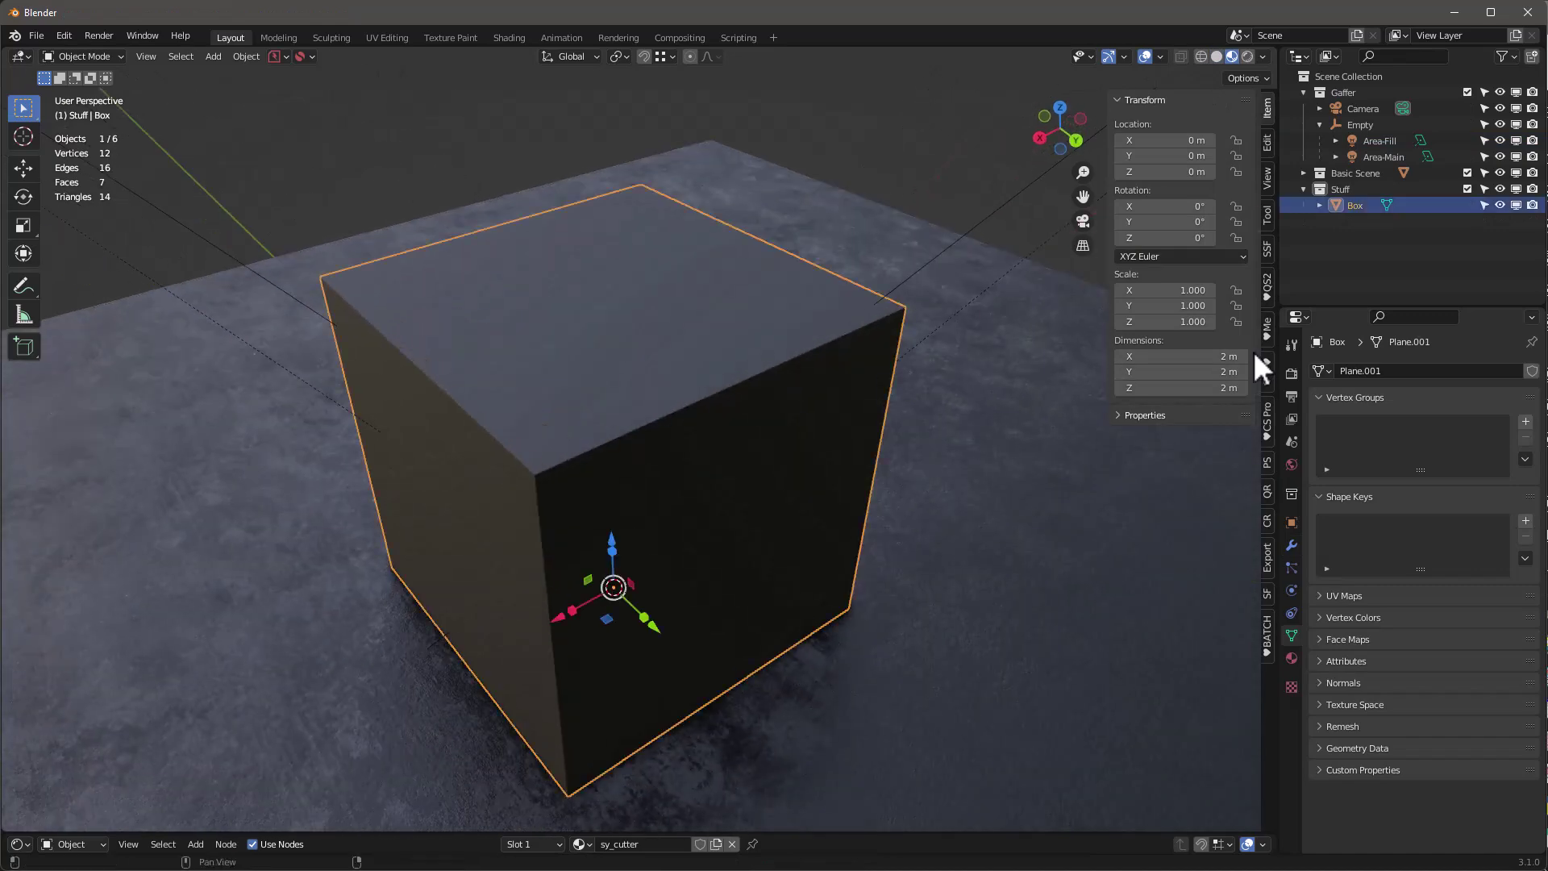
pyautogui.click(1268, 370)
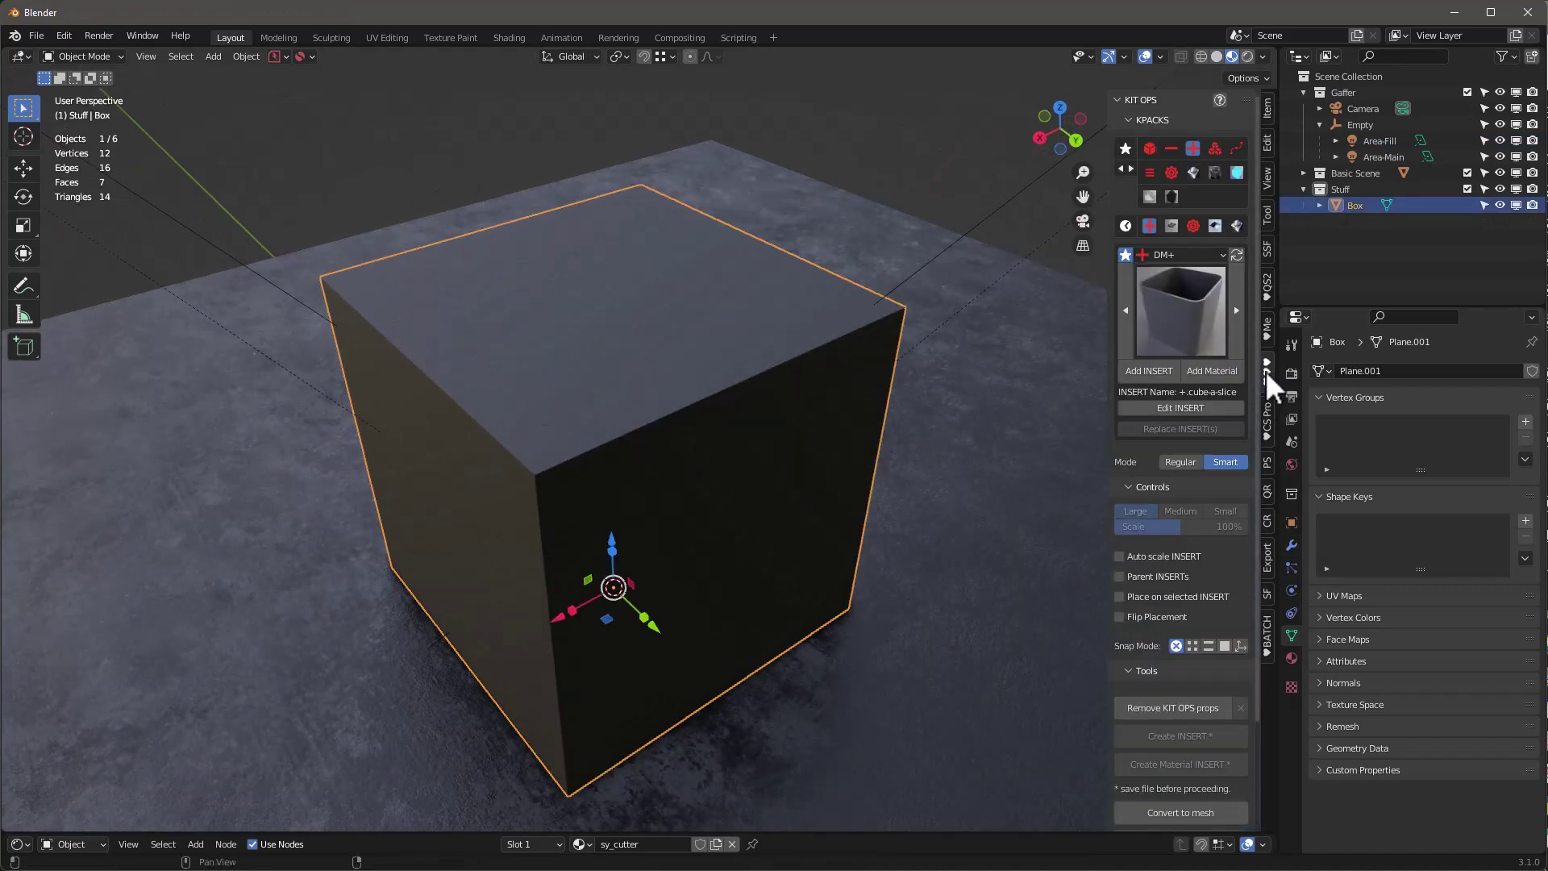
pyautogui.click(1193, 172)
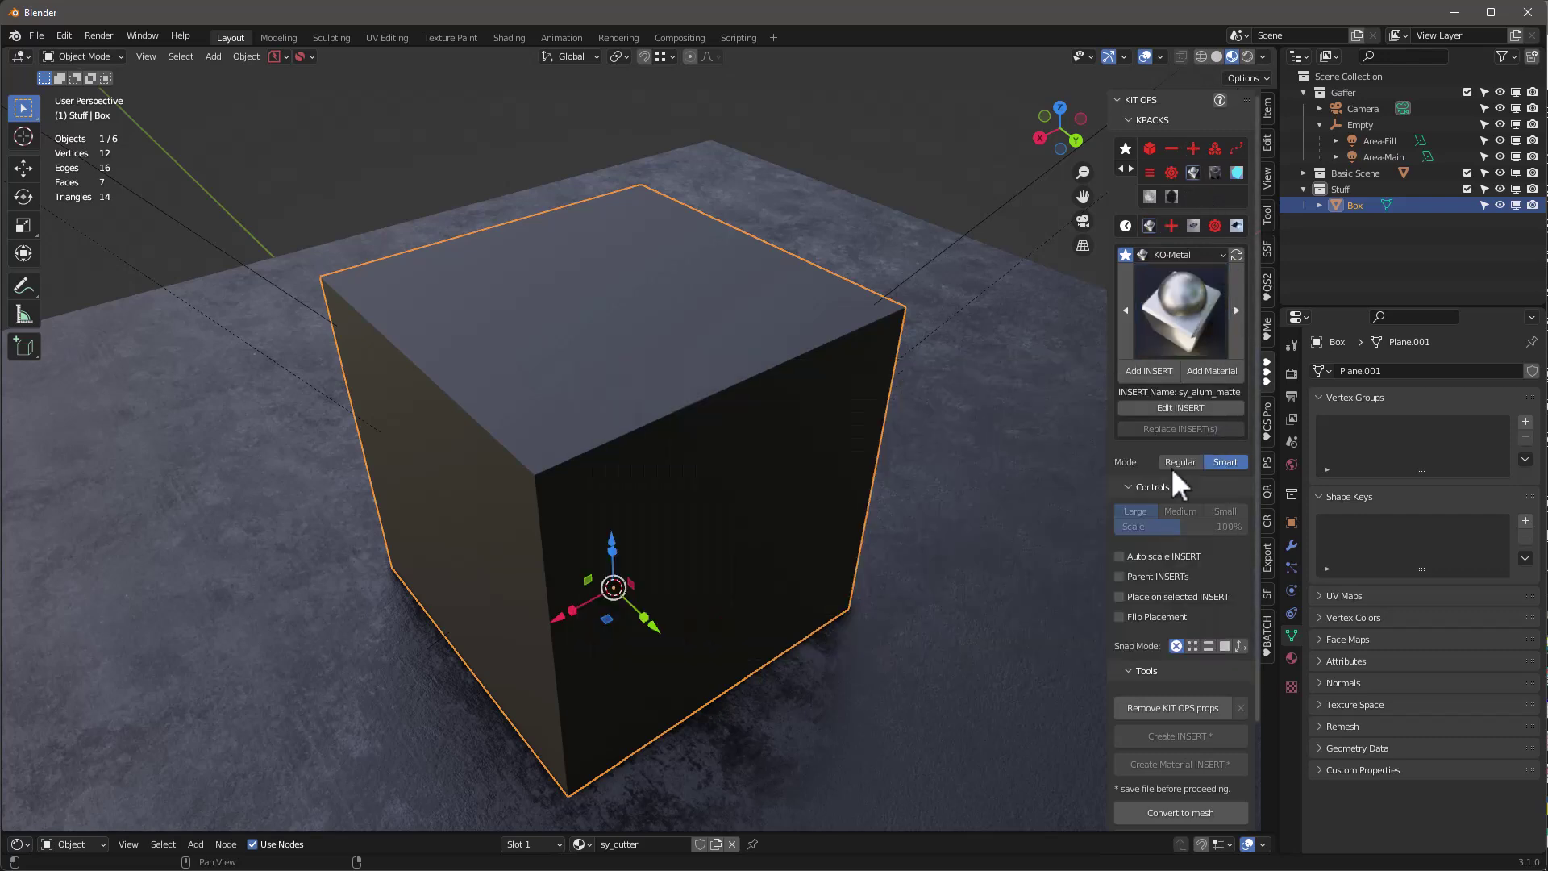
pyautogui.click(1178, 254)
pyautogui.click(1182, 300)
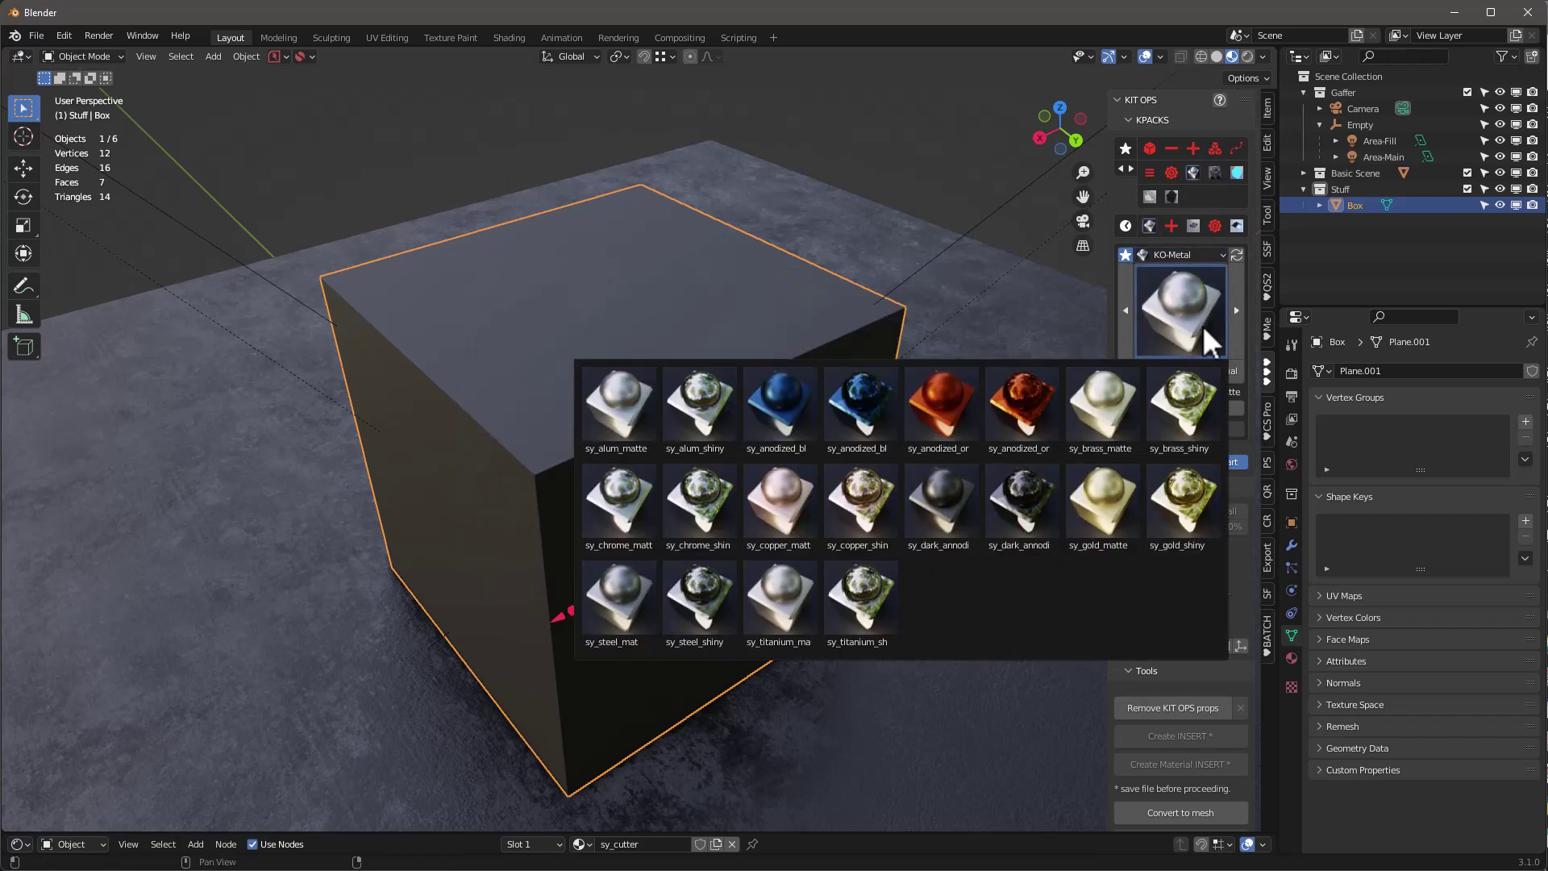
pyautogui.click(615, 601)
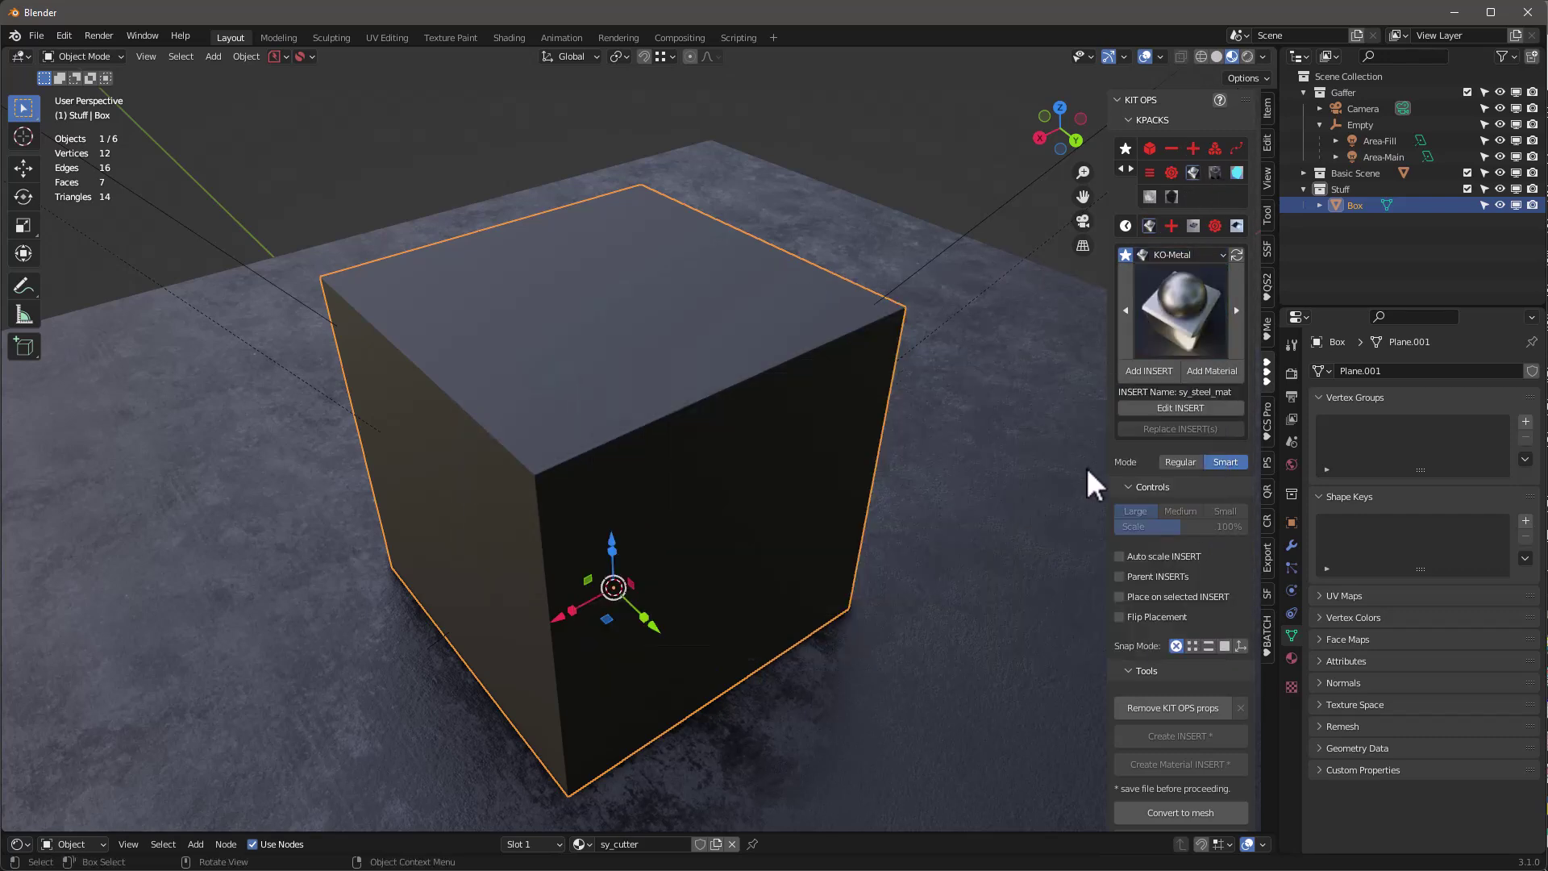
pyautogui.click(1211, 370)
pyautogui.moveTo(635, 482)
pyautogui.mouseDown(button='middle')
pyautogui.moveTo(603, 513)
pyautogui.moveTo(675, 429)
pyautogui.moveTo(610, 480)
pyautogui.mouseUp(button='middle')
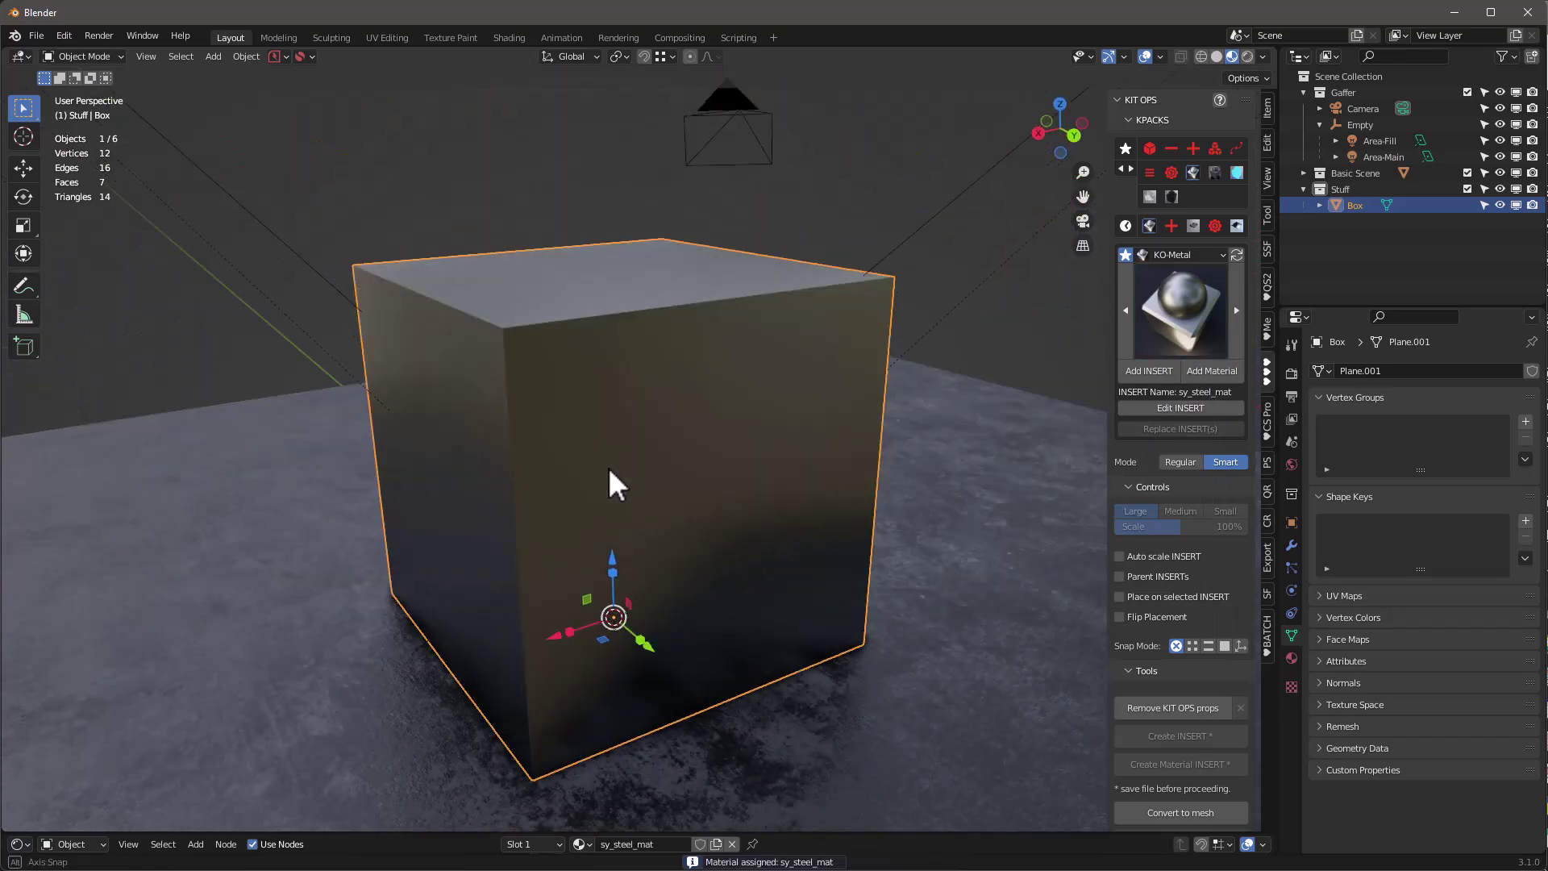
# Add the cw-cutter-01 INSERT from the test KPACK to the box's upper face, snapped to the face and scaled up to nearly fill it
pyautogui.click(1208, 258)
pyautogui.click(1150, 519)
pyautogui.click(1188, 335)
pyautogui.click(1093, 418)
pyautogui.moveTo(1096, 420); pyautogui.dragTo(752, 361, button='middle')
pyautogui.click(1148, 370)
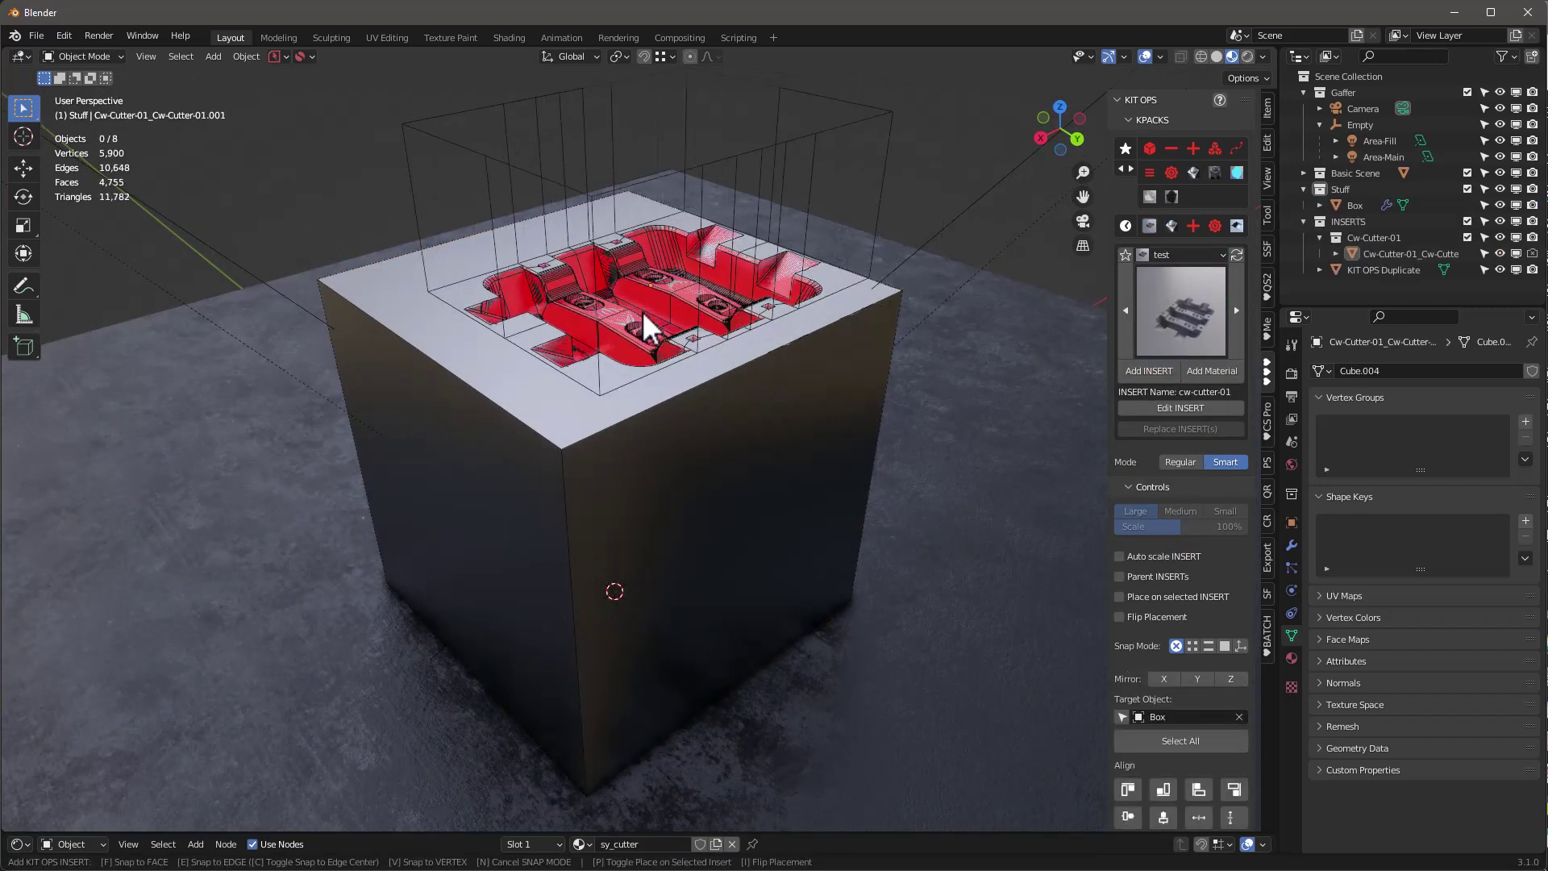
pyautogui.press('f')
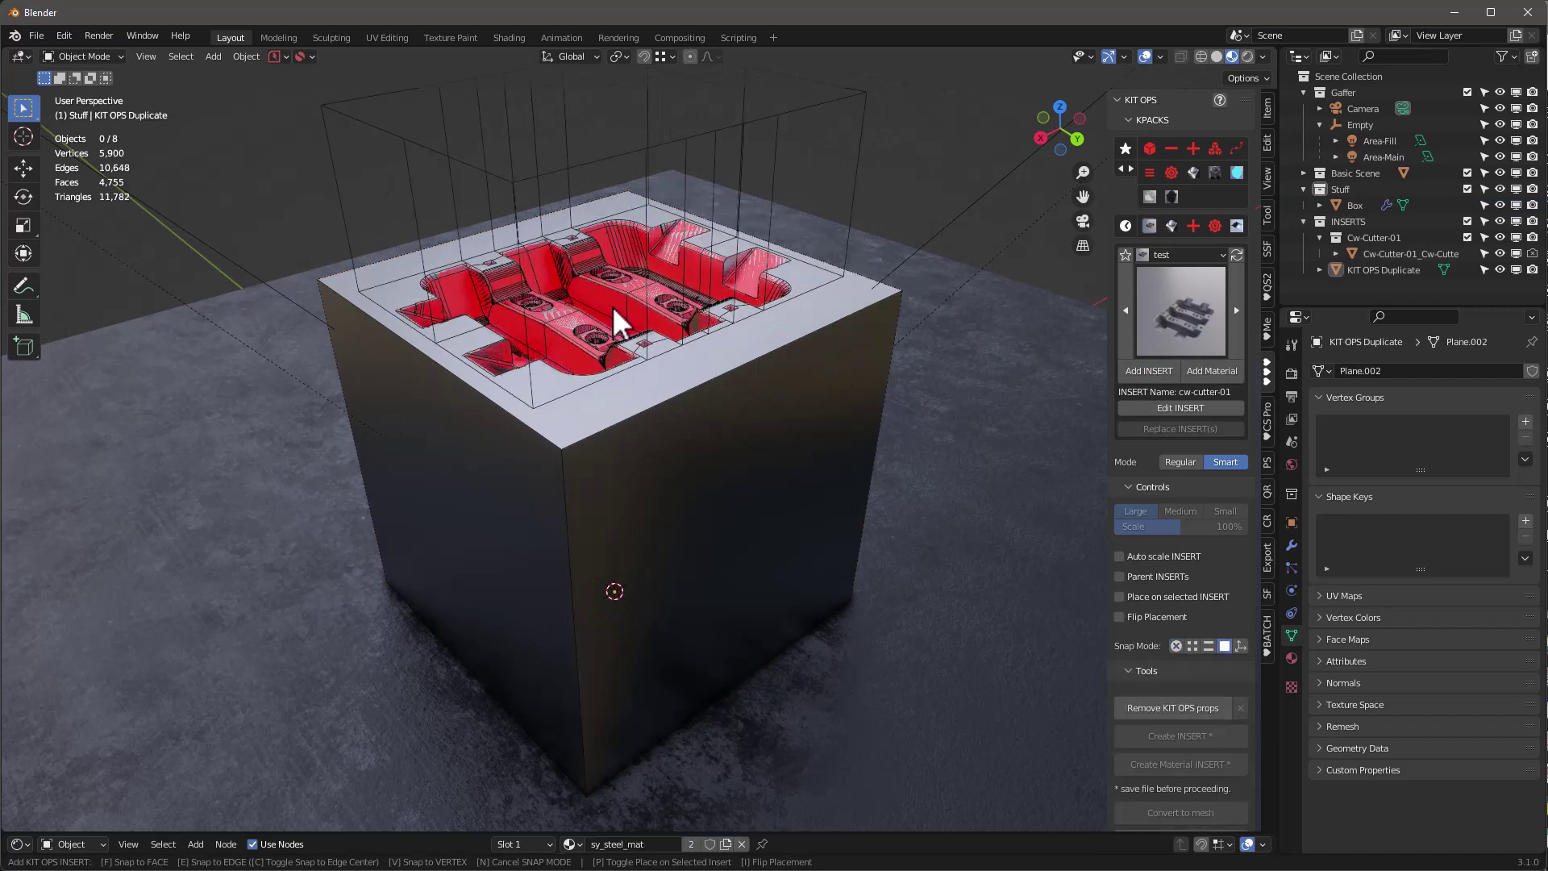
pyautogui.scroll(2, 612, 306)
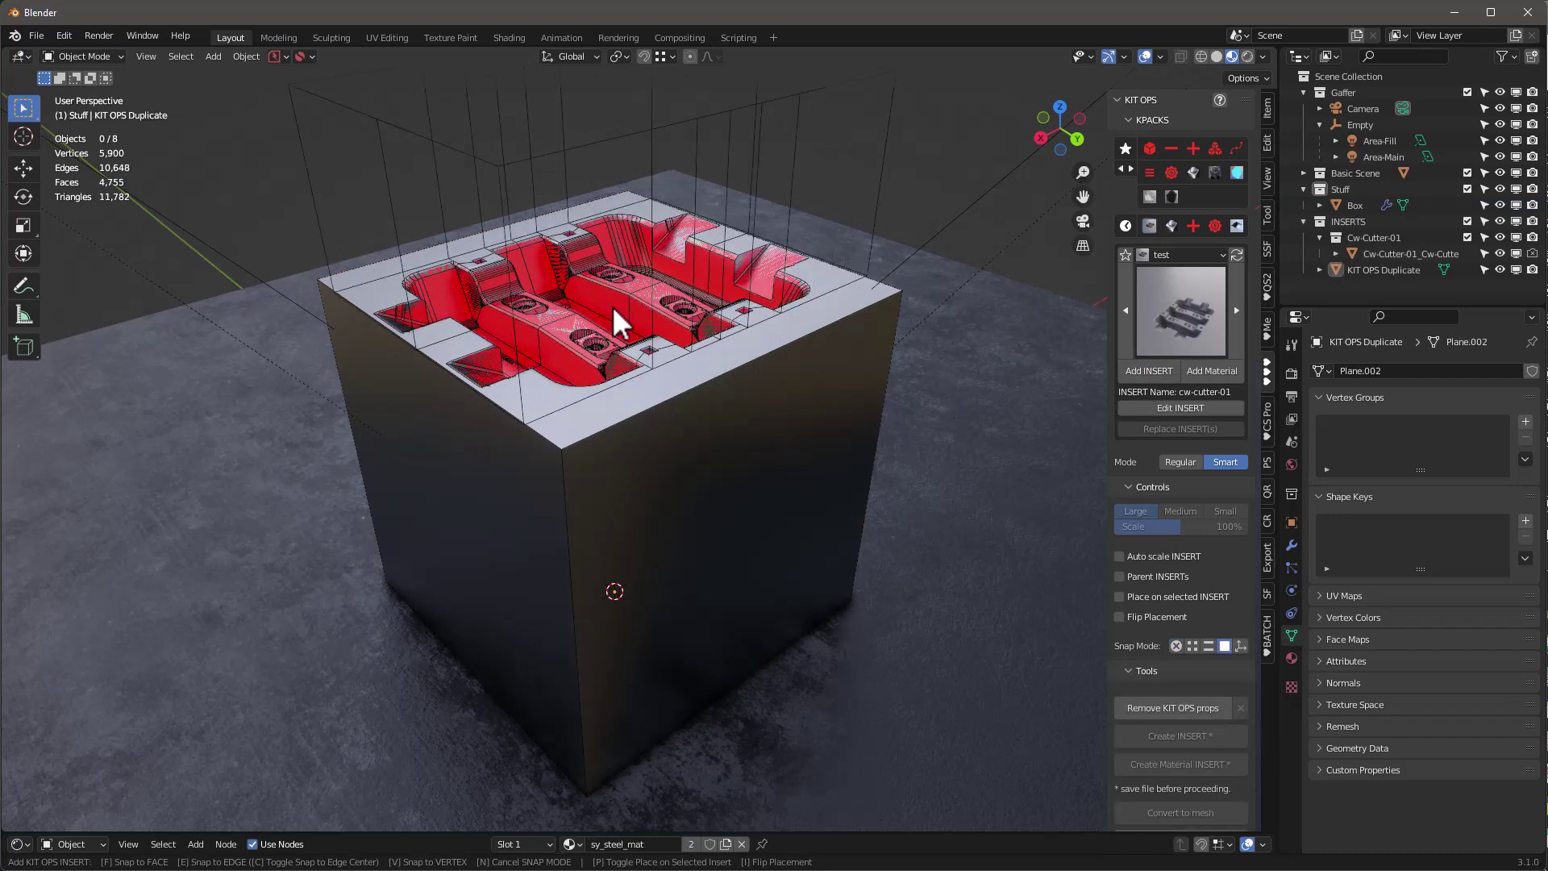
pyautogui.scroll(1, 612, 307)
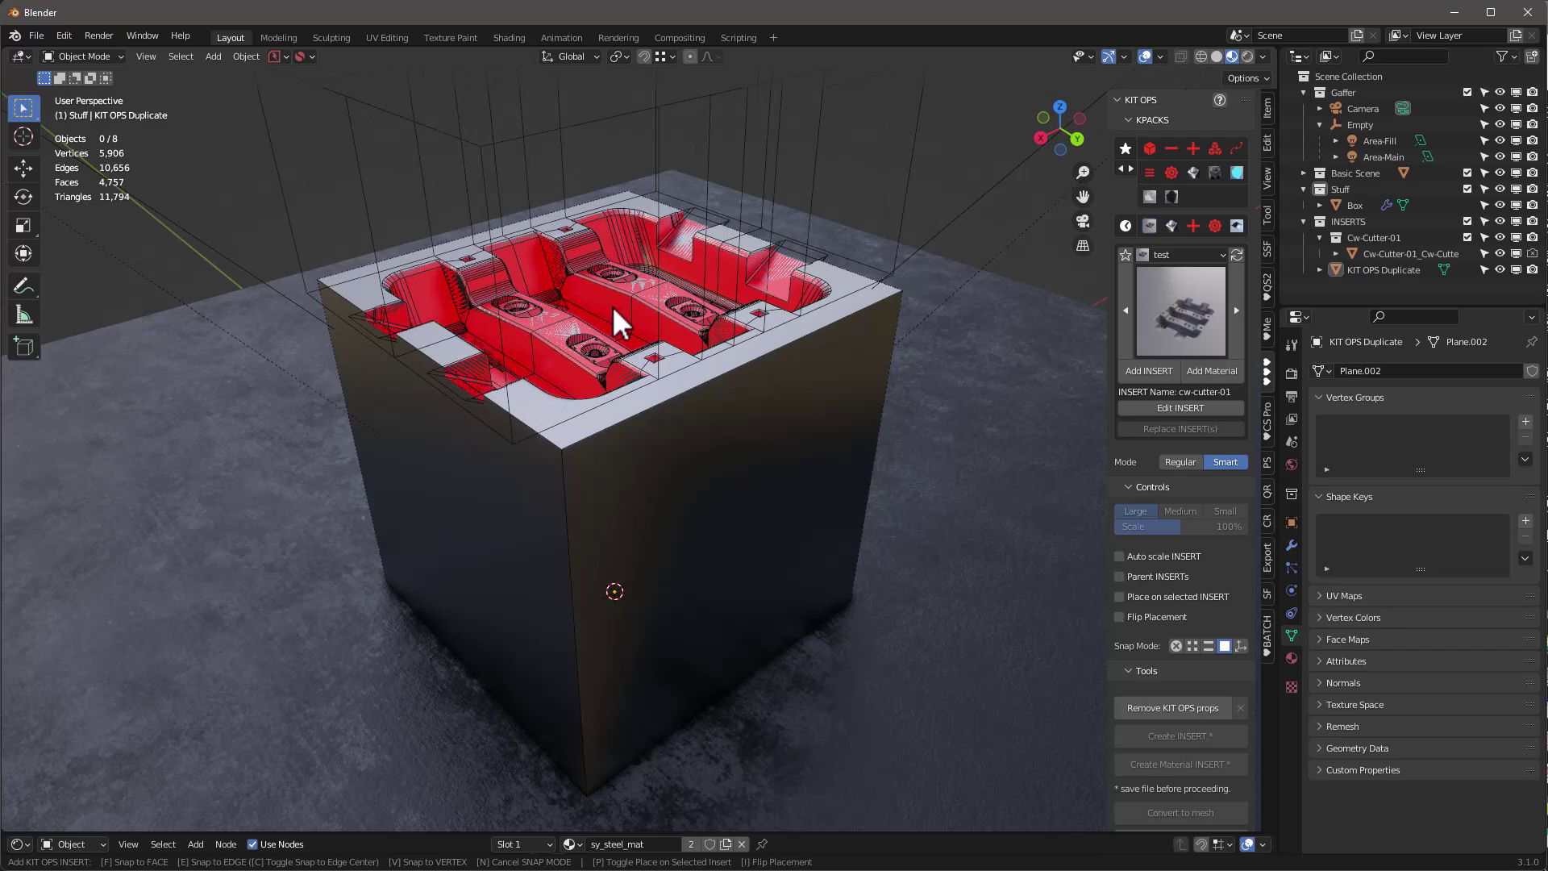
pyautogui.scroll(-1, 612, 307)
pyautogui.click(612, 307)
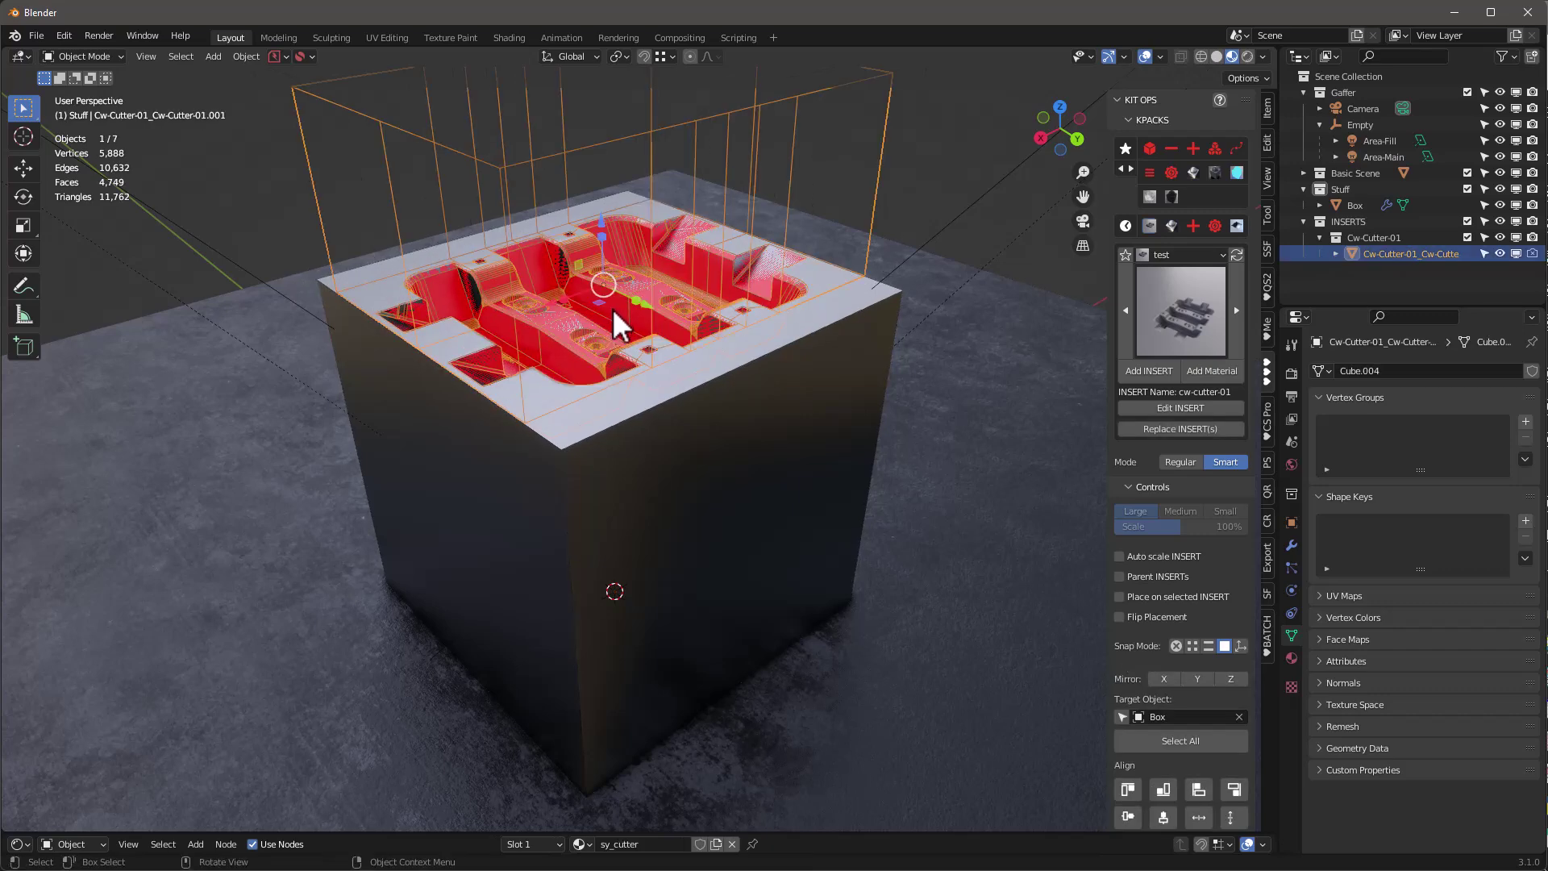
# Turn off the Face Orientation overlay and examine the recess cut into the box
pyautogui.scroll(-4, 684, 321)
pyautogui.press('q')
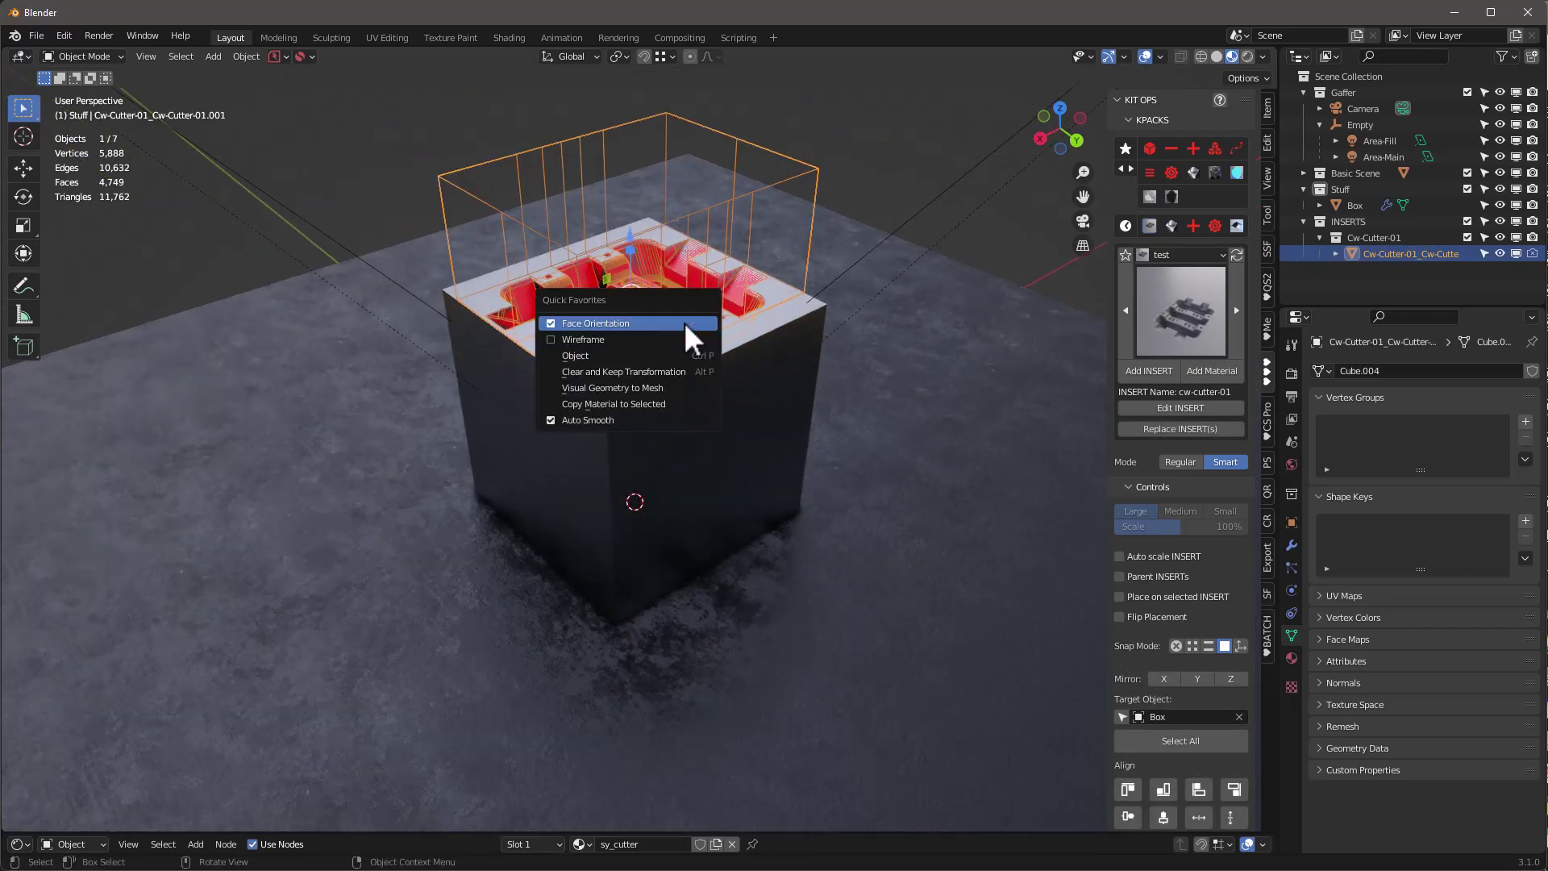
pyautogui.click(607, 325)
pyautogui.scroll(3, 685, 286)
pyautogui.moveTo(685, 285); pyautogui.dragTo(626, 350, button='middle')
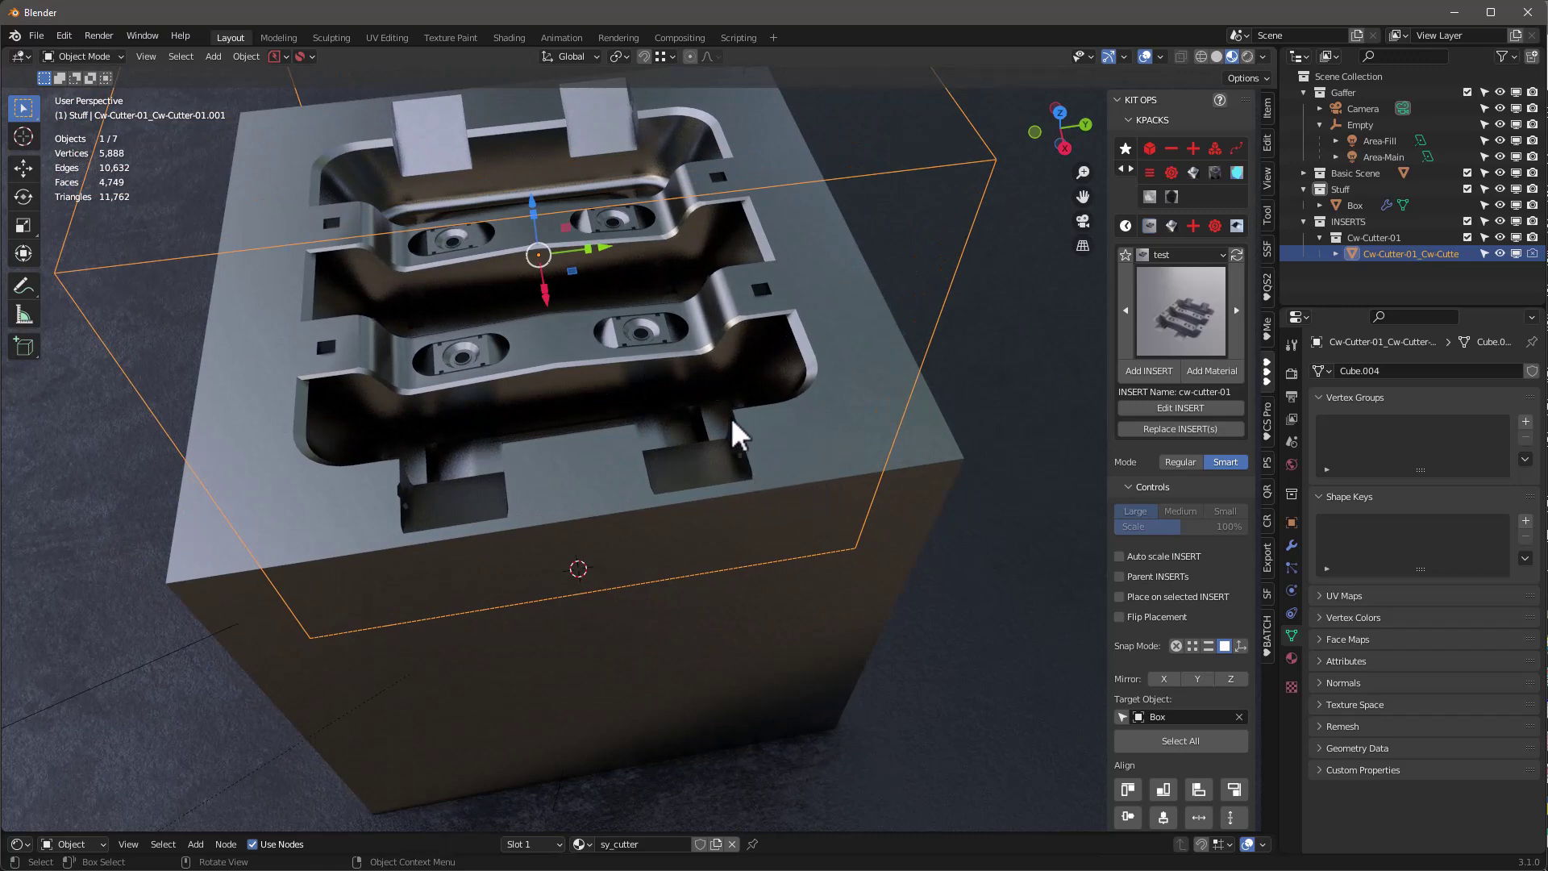
pyautogui.moveTo(739, 423); pyautogui.dragTo(681, 439, button='middle')
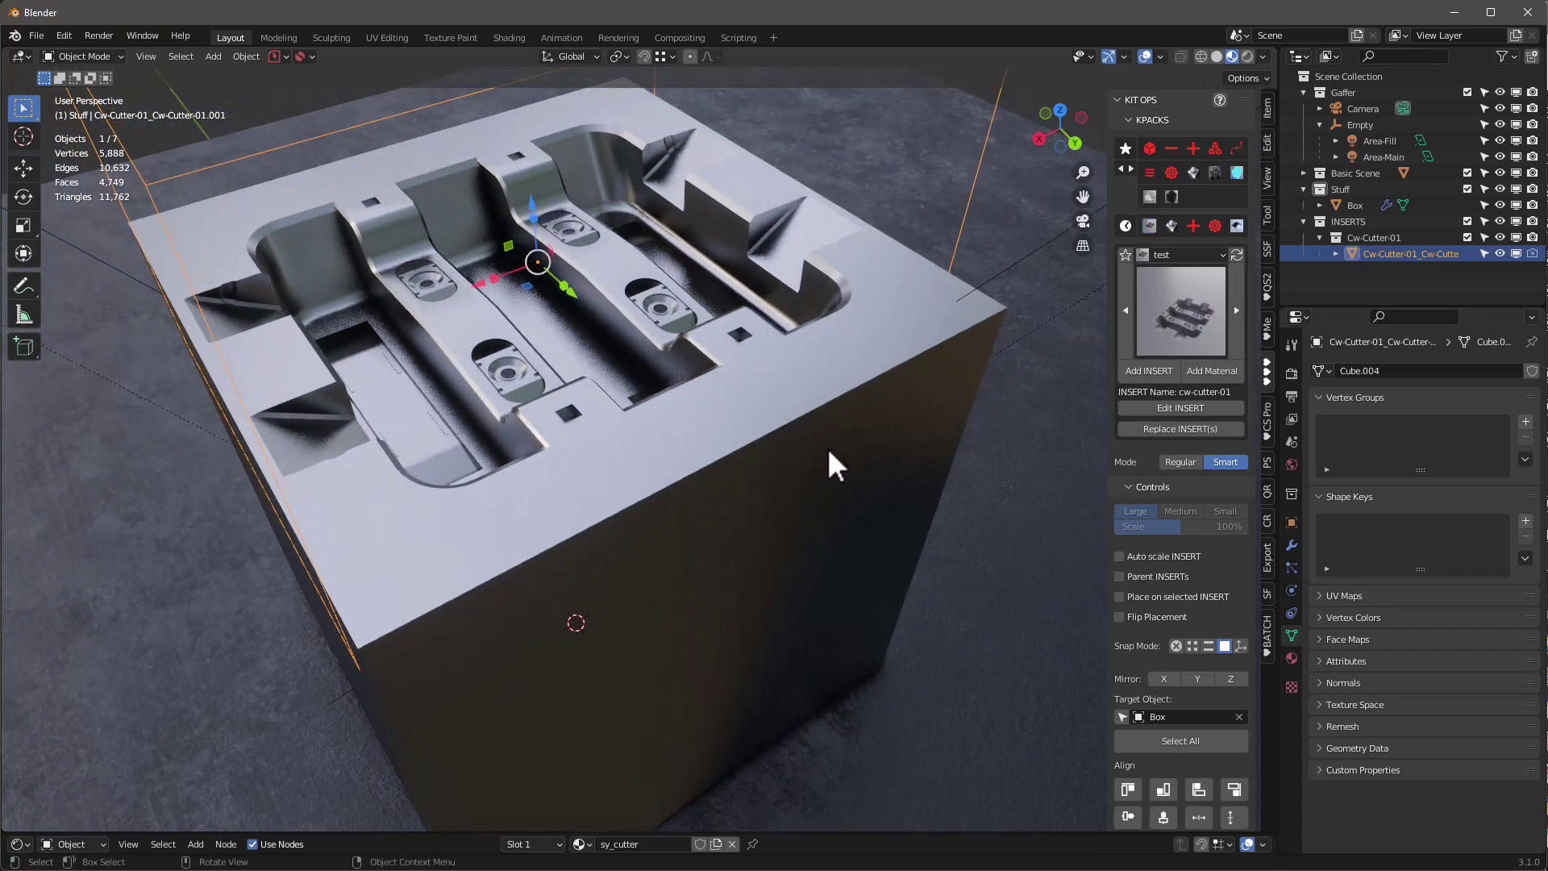
# Select the box and add a Bevel modifier below its Difference modifier, with an amount of 0.1 m and 1 segment
pyautogui.click(1291, 547)
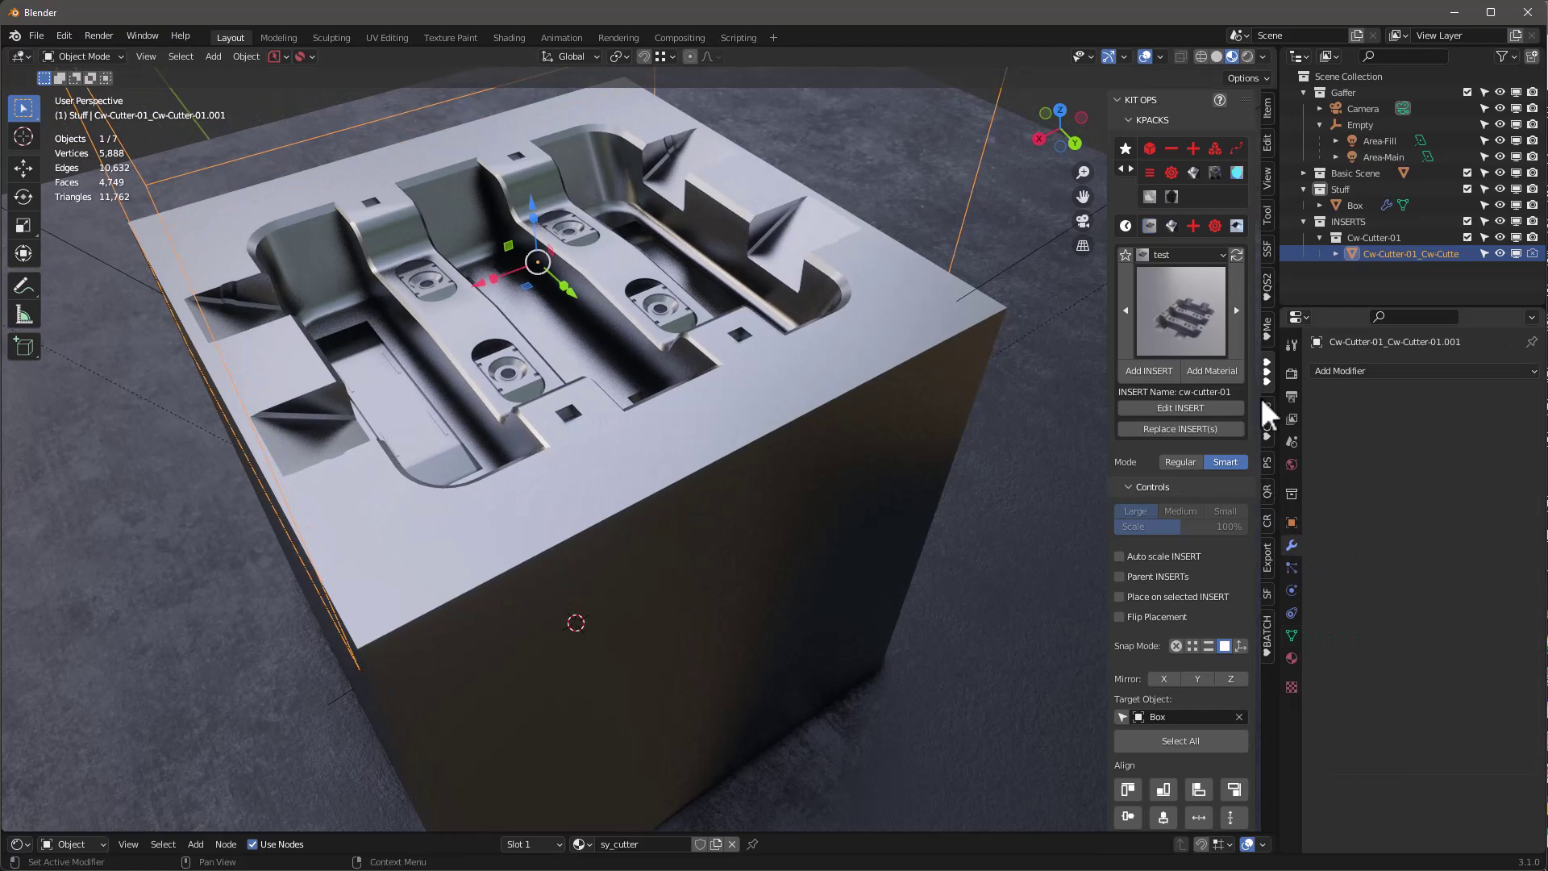
pyautogui.click(785, 419)
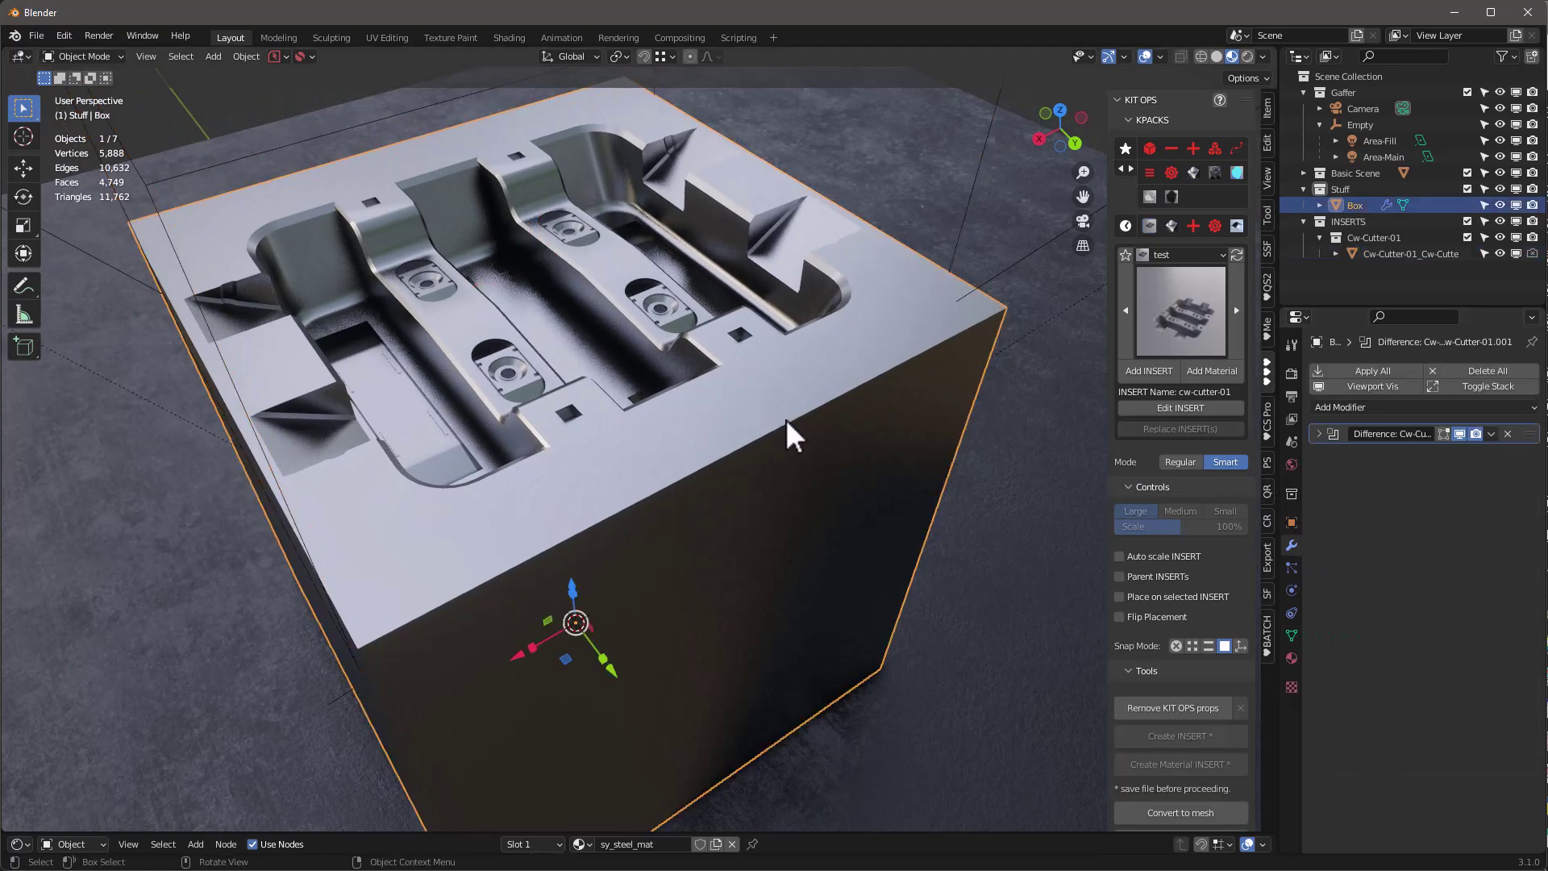
pyautogui.click(1351, 405)
pyautogui.click(1234, 471)
pyautogui.click(1458, 517)
pyautogui.click(1434, 743)
pyautogui.click(1458, 538)
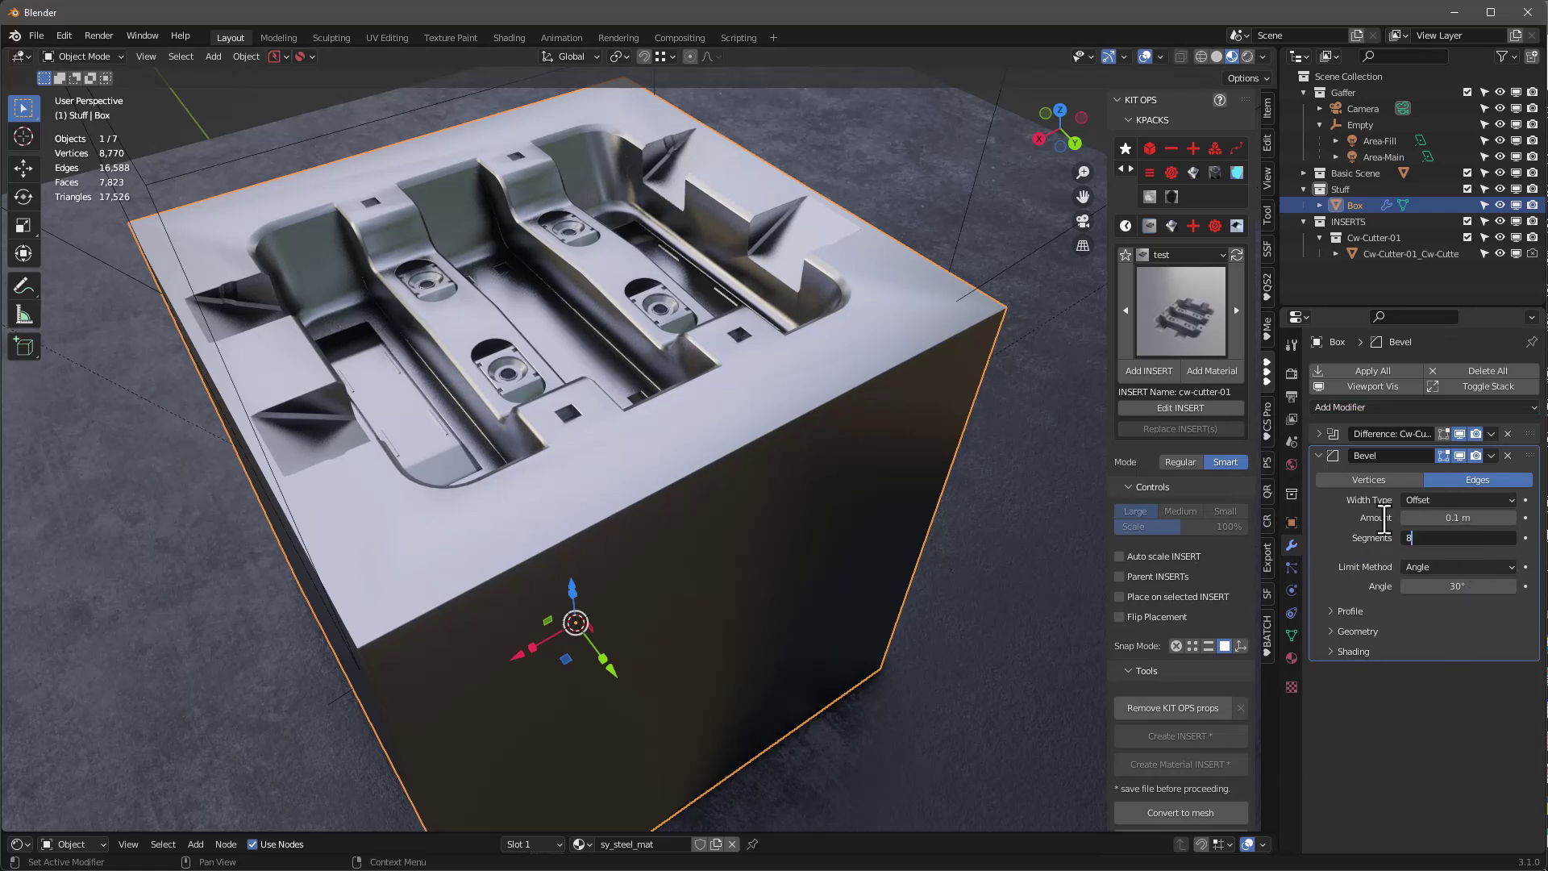
pyautogui.press('Return')
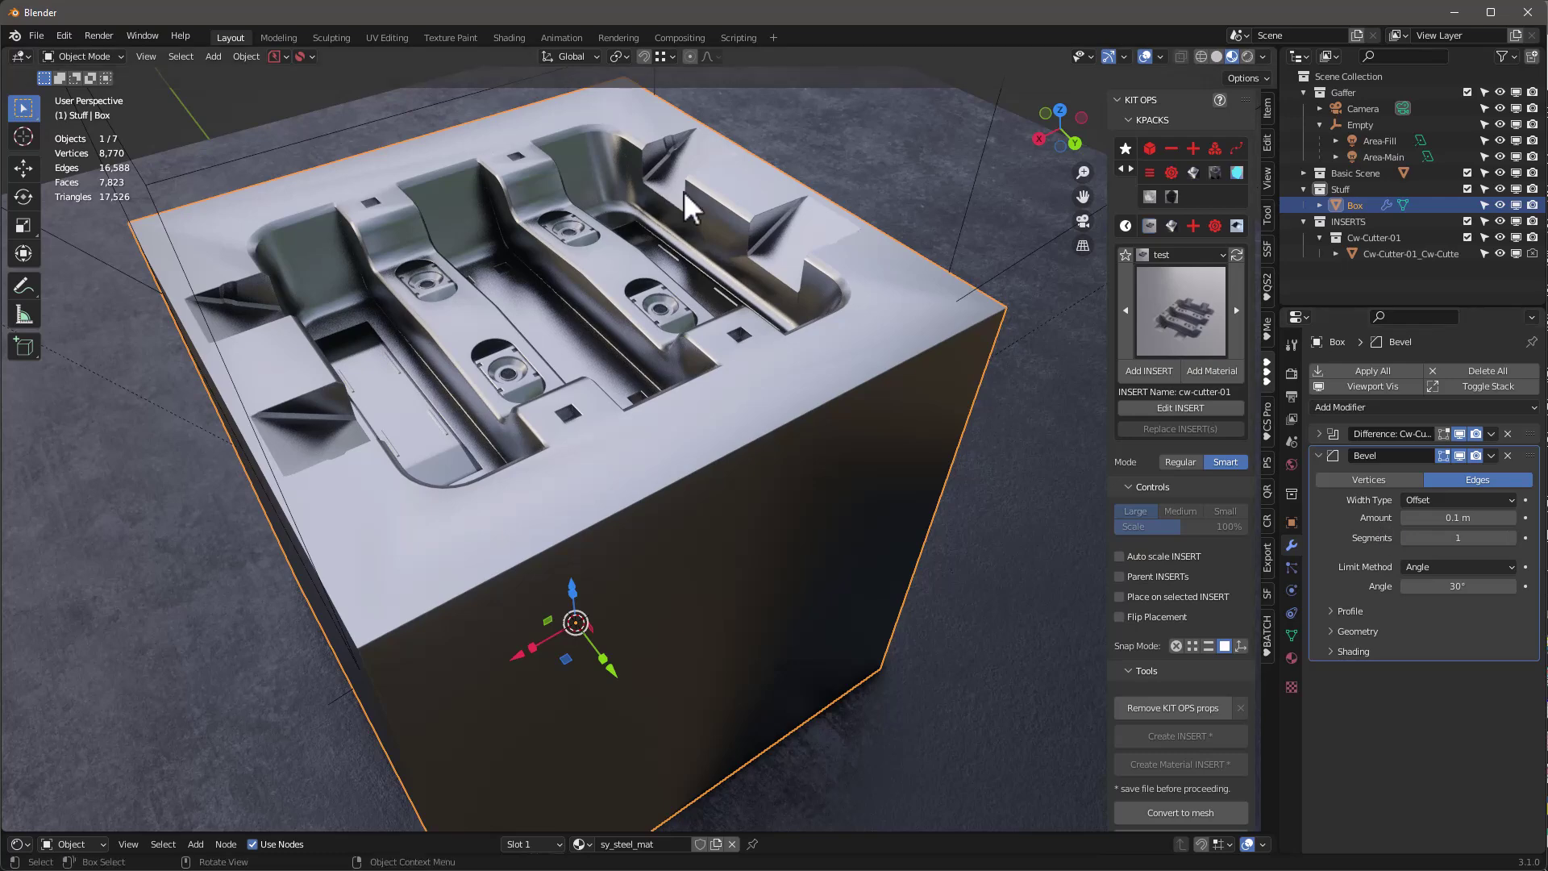
# Examine how the bevel affects the recess edges, square holes and wedge-shaped pockets on the box's upper face
pyautogui.scroll(2, 585, 402)
pyautogui.scroll(-4, 586, 412)
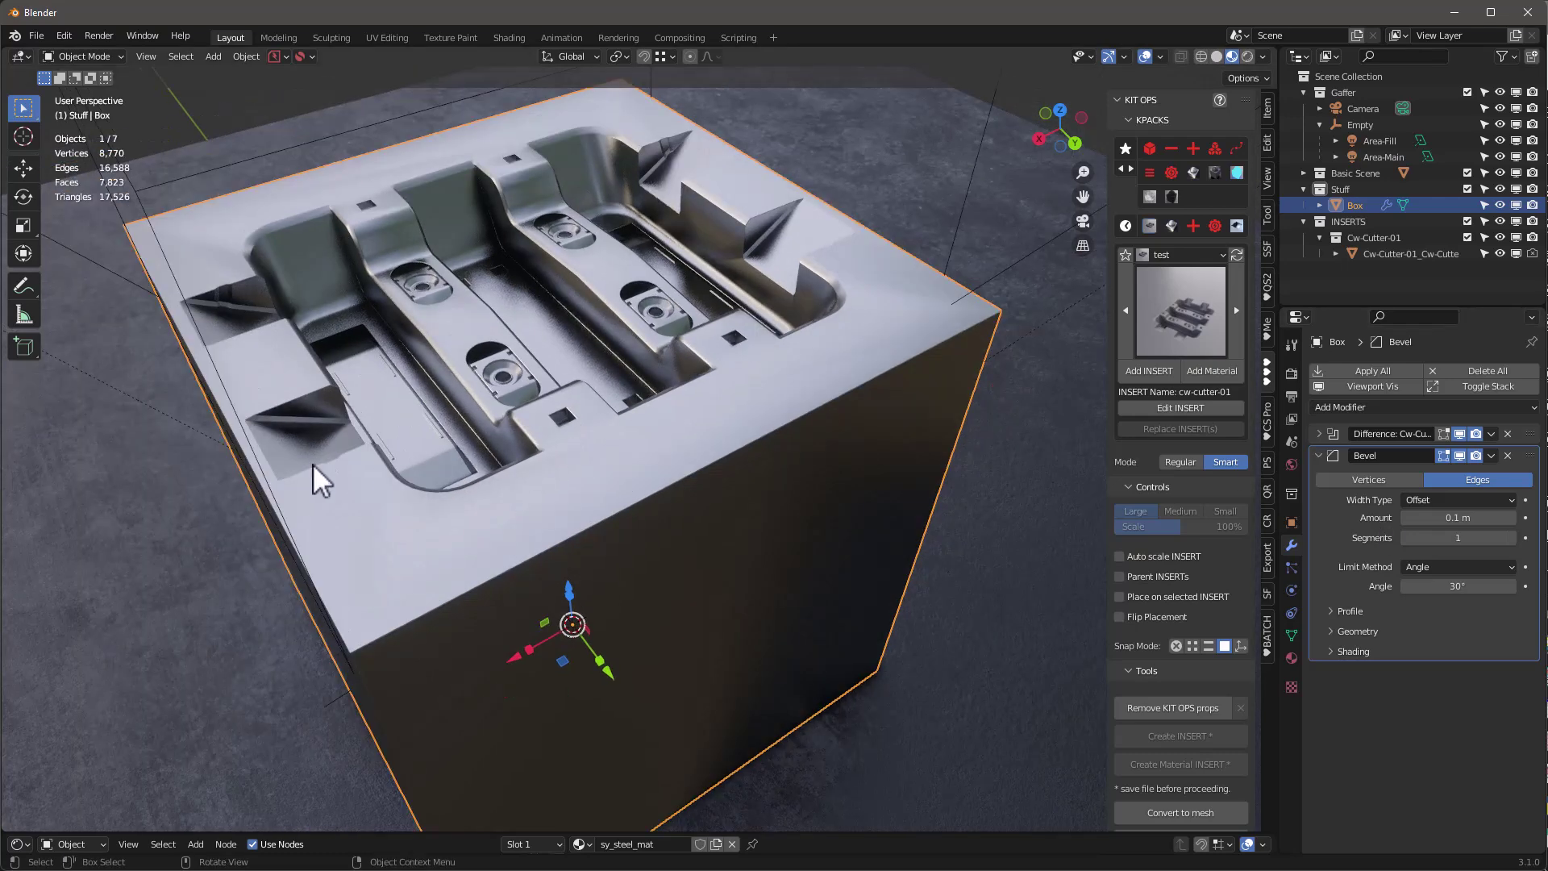
pyautogui.scroll(6, 306, 459)
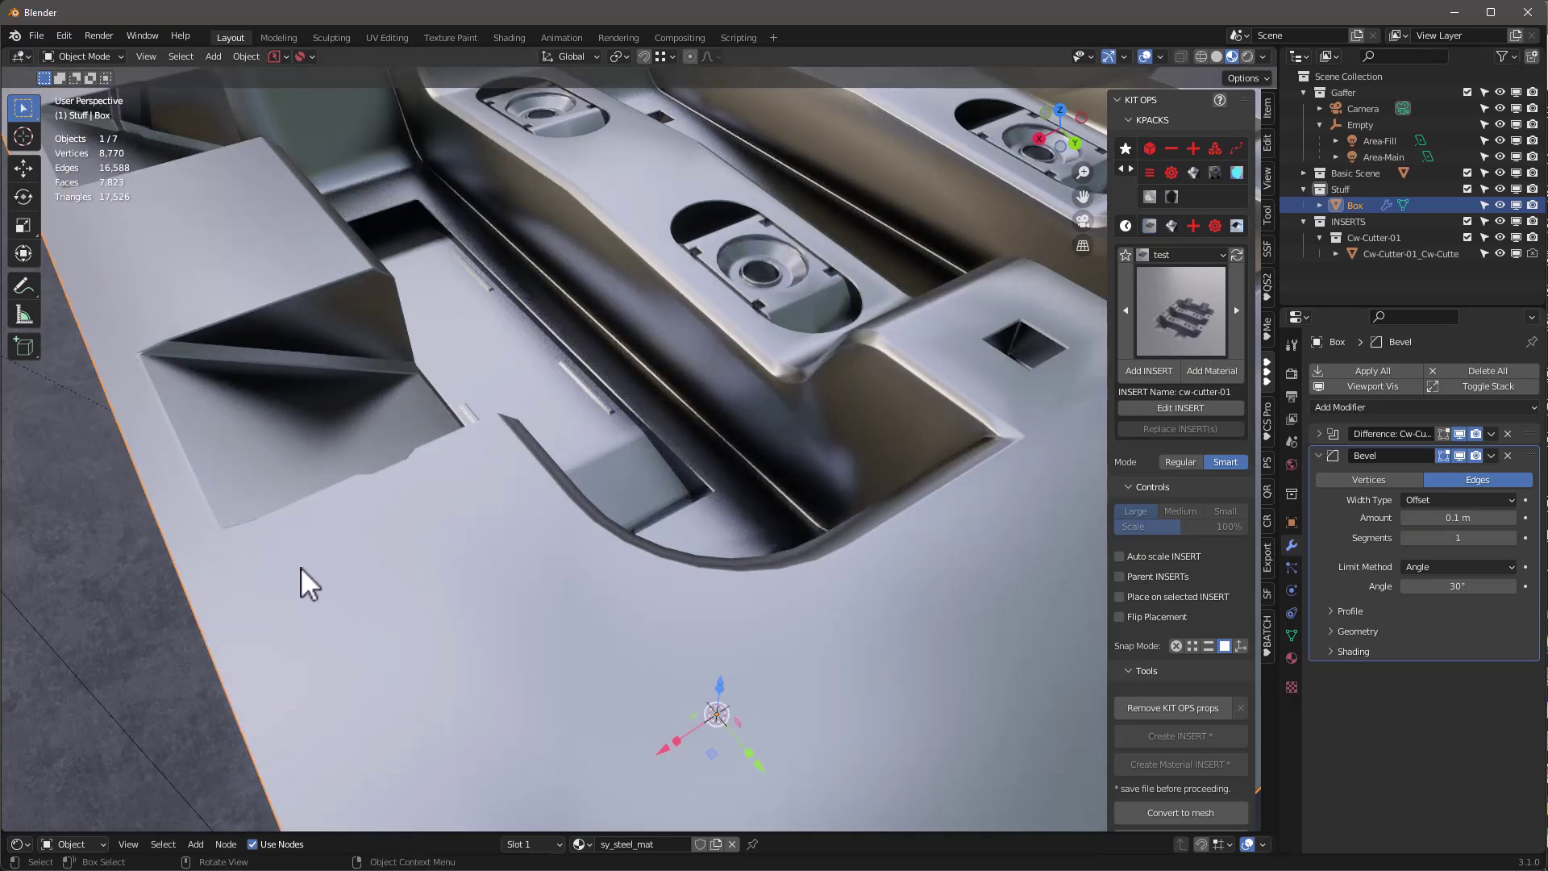
pyautogui.scroll(-5, 302, 569)
pyautogui.moveTo(309, 569); pyautogui.dragTo(744, 594, button='middle')
pyautogui.scroll(5, 819, 510)
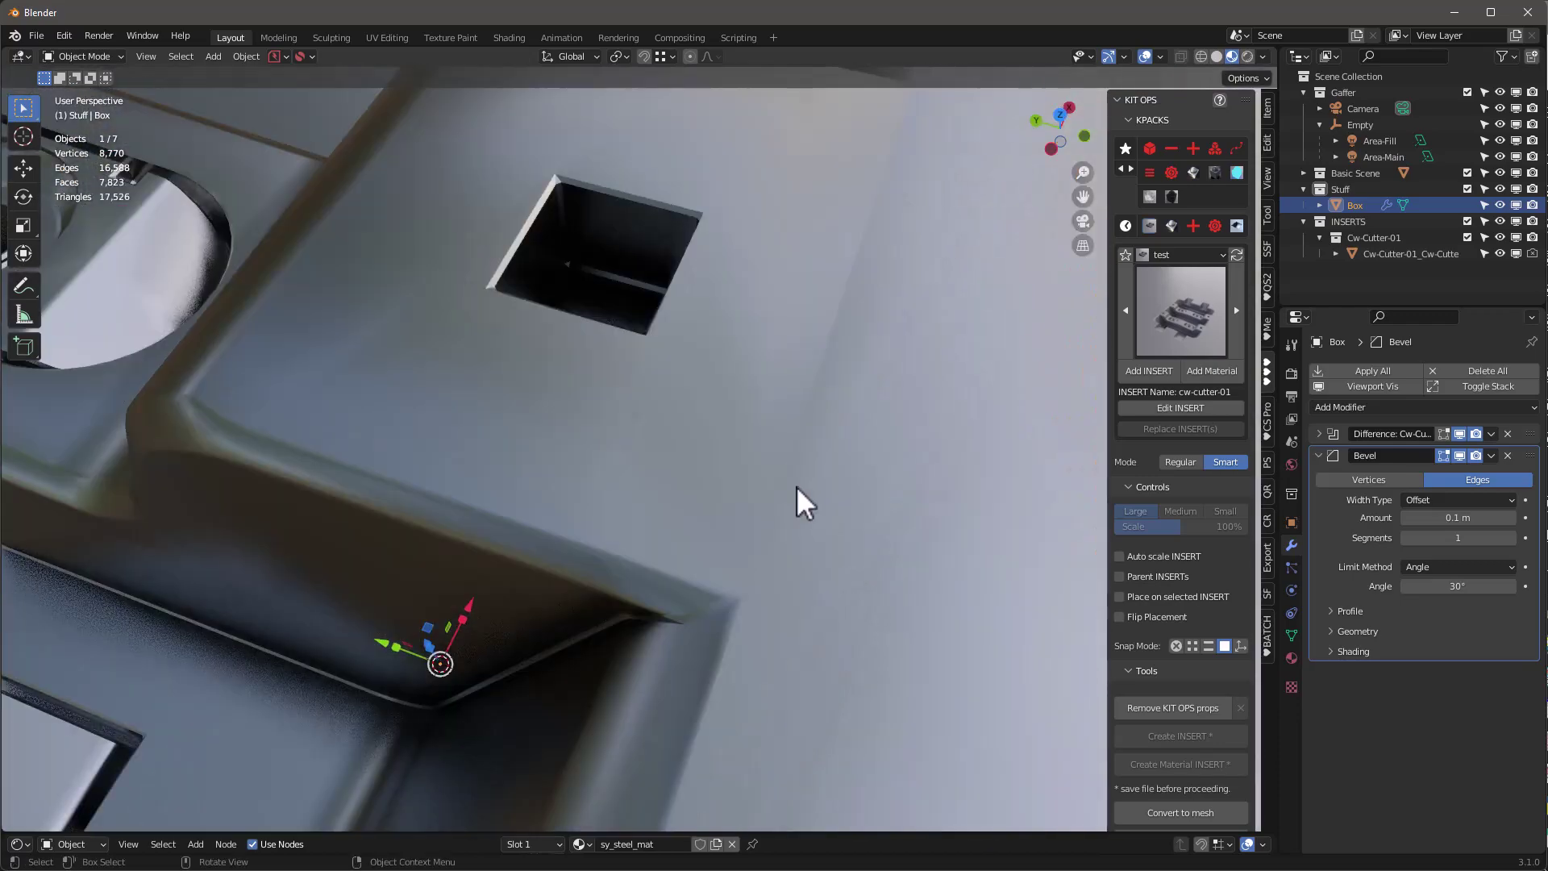
pyautogui.scroll(-5, 742, 463)
pyautogui.moveTo(788, 518); pyautogui.dragTo(390, 480, button='middle')
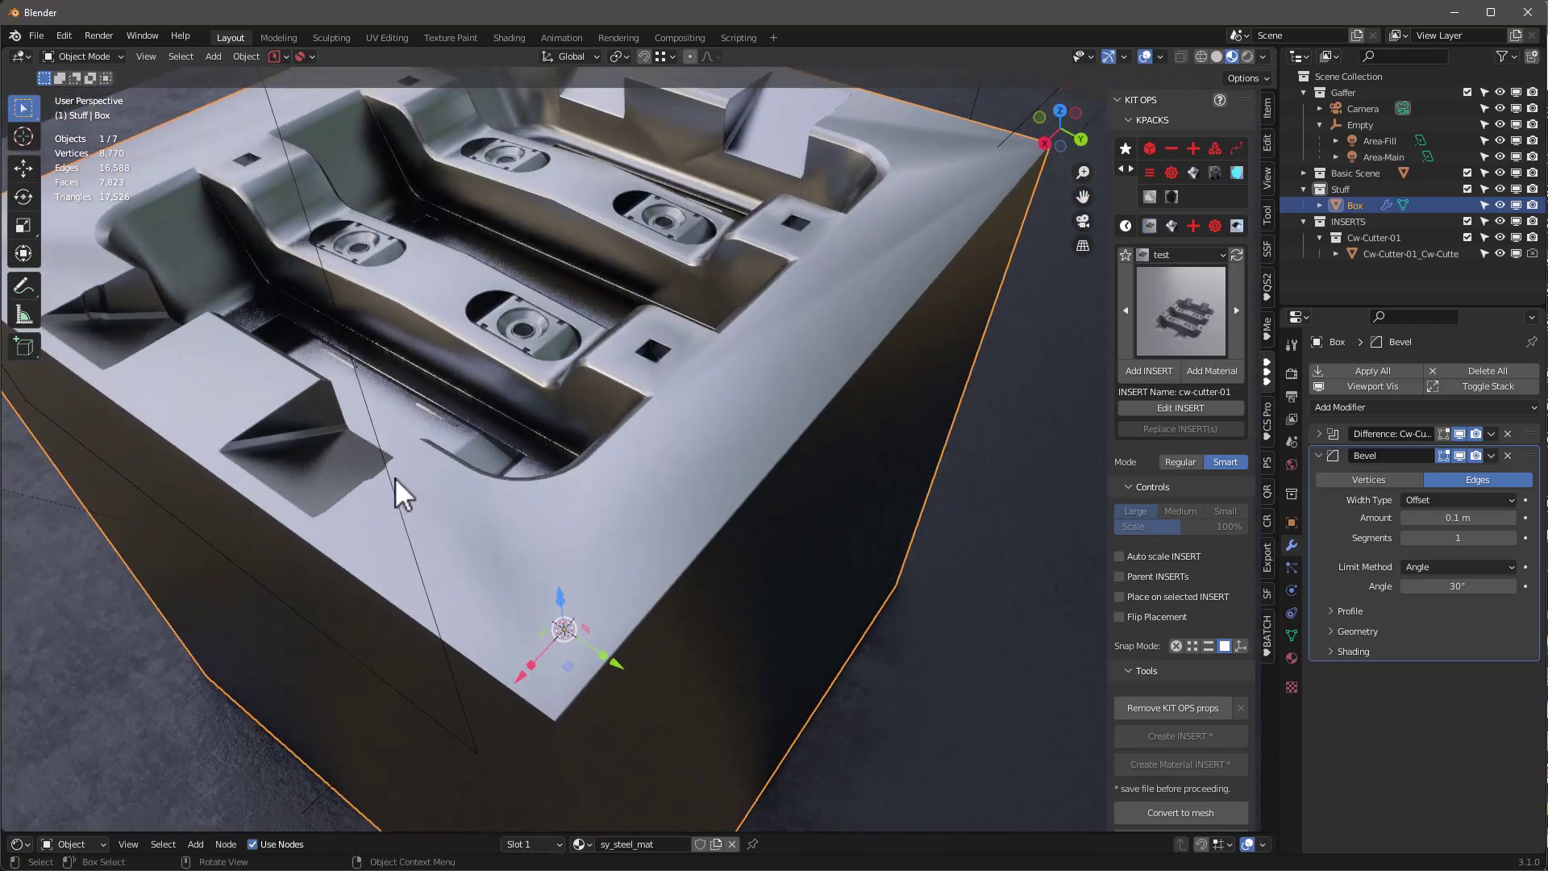
pyautogui.scroll(-3, 436, 468)
# Select the cutter INSERT and scale it up slightly so its wedge-shaped pockets cut through the box's side edges
pyautogui.click(410, 279)
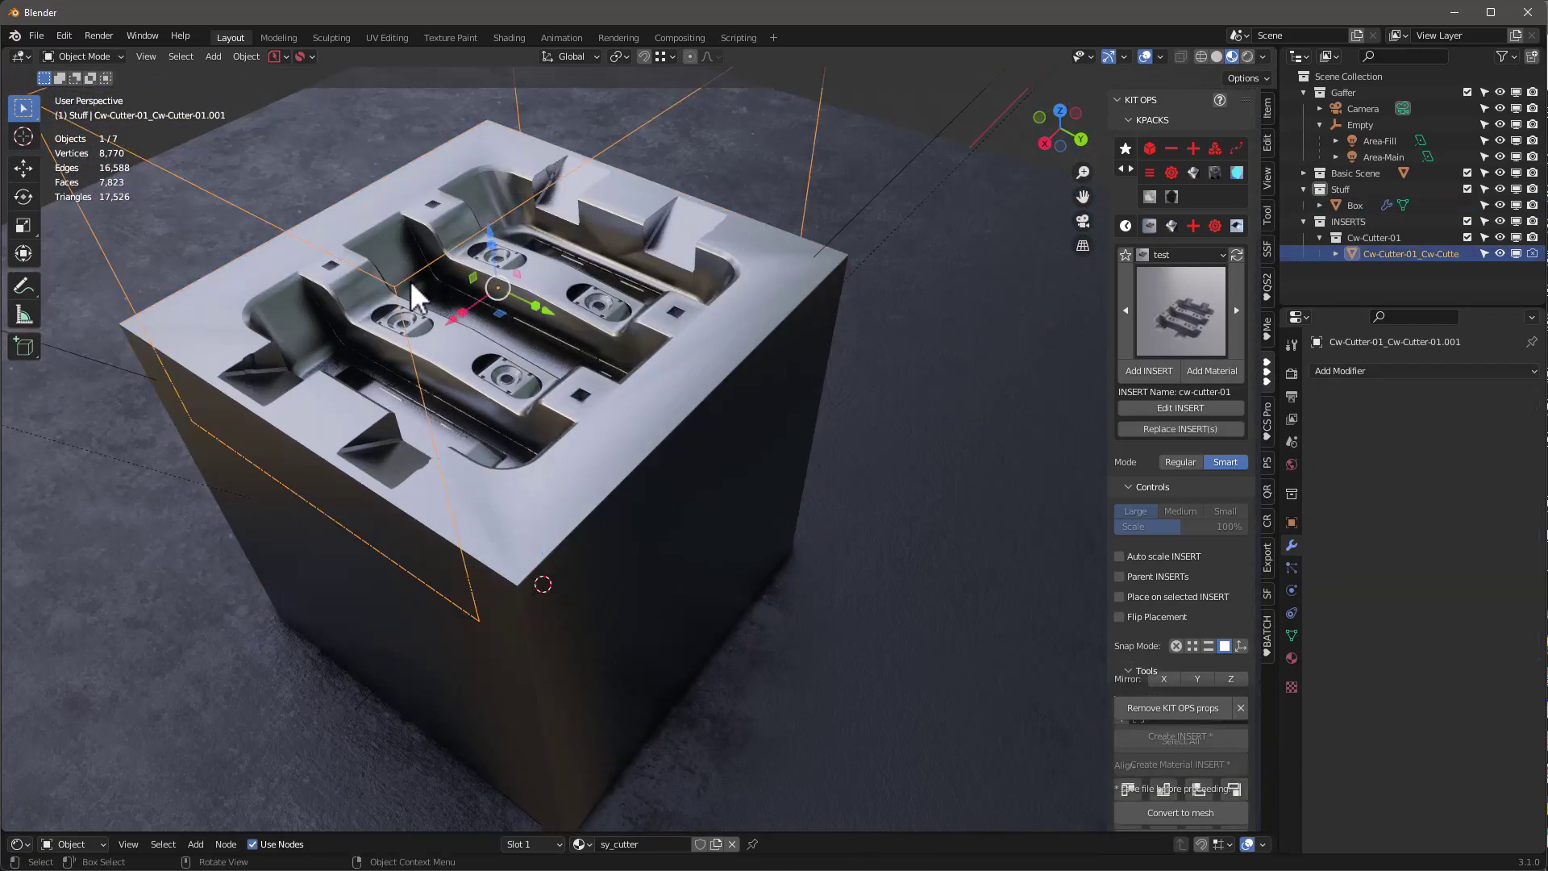
pyautogui.press('s')
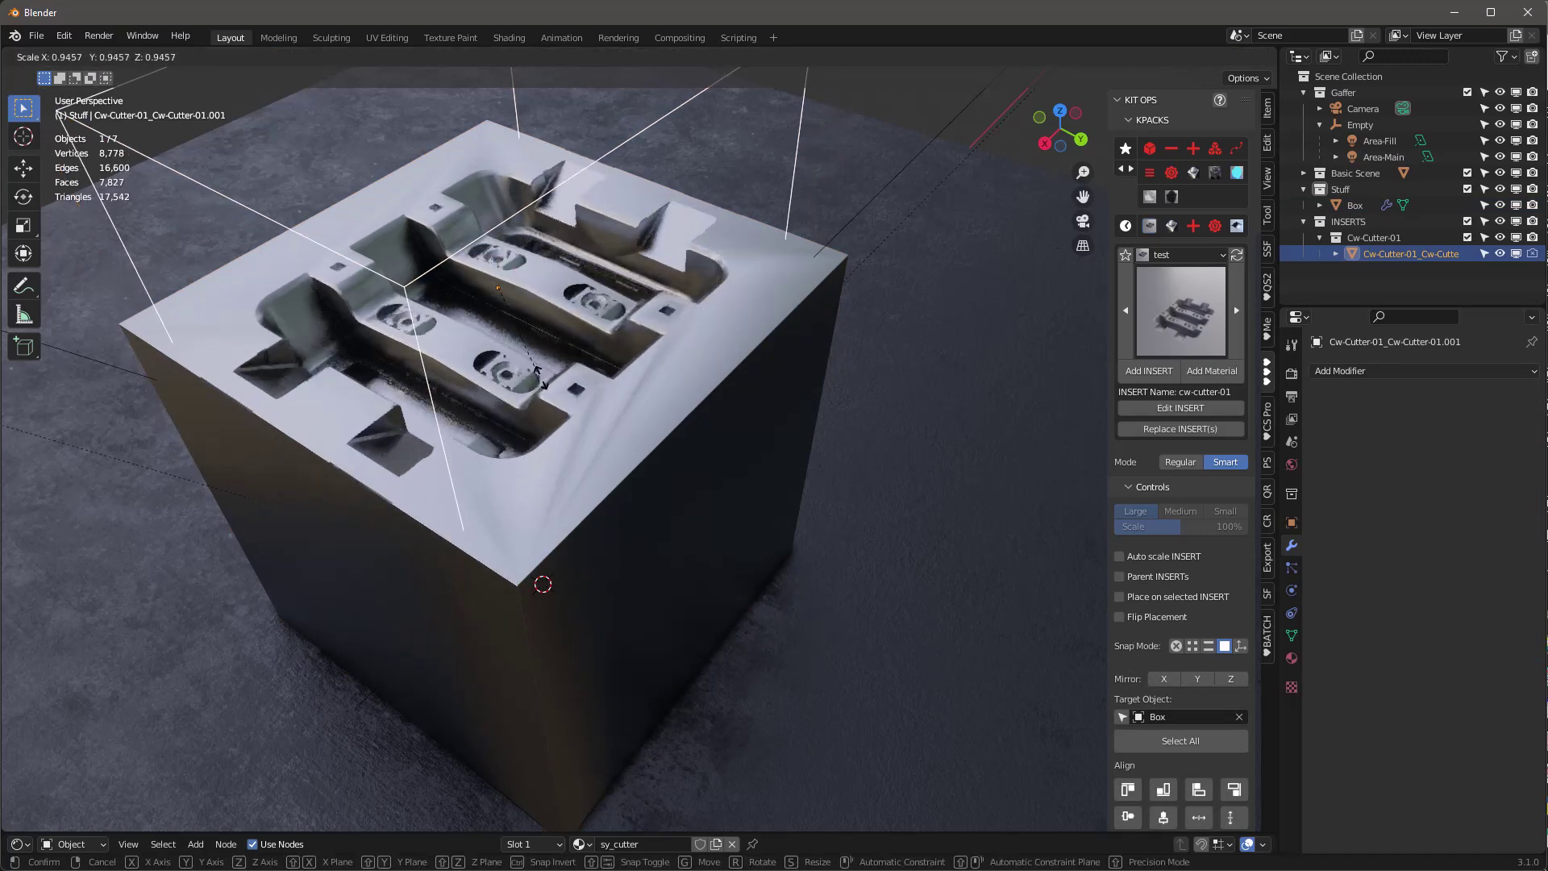
pyautogui.click(554, 376)
pyautogui.moveTo(555, 376); pyautogui.dragTo(686, 400, button='middle')
pyautogui.scroll(-4, 632, 438)
pyautogui.scroll(4, 685, 395)
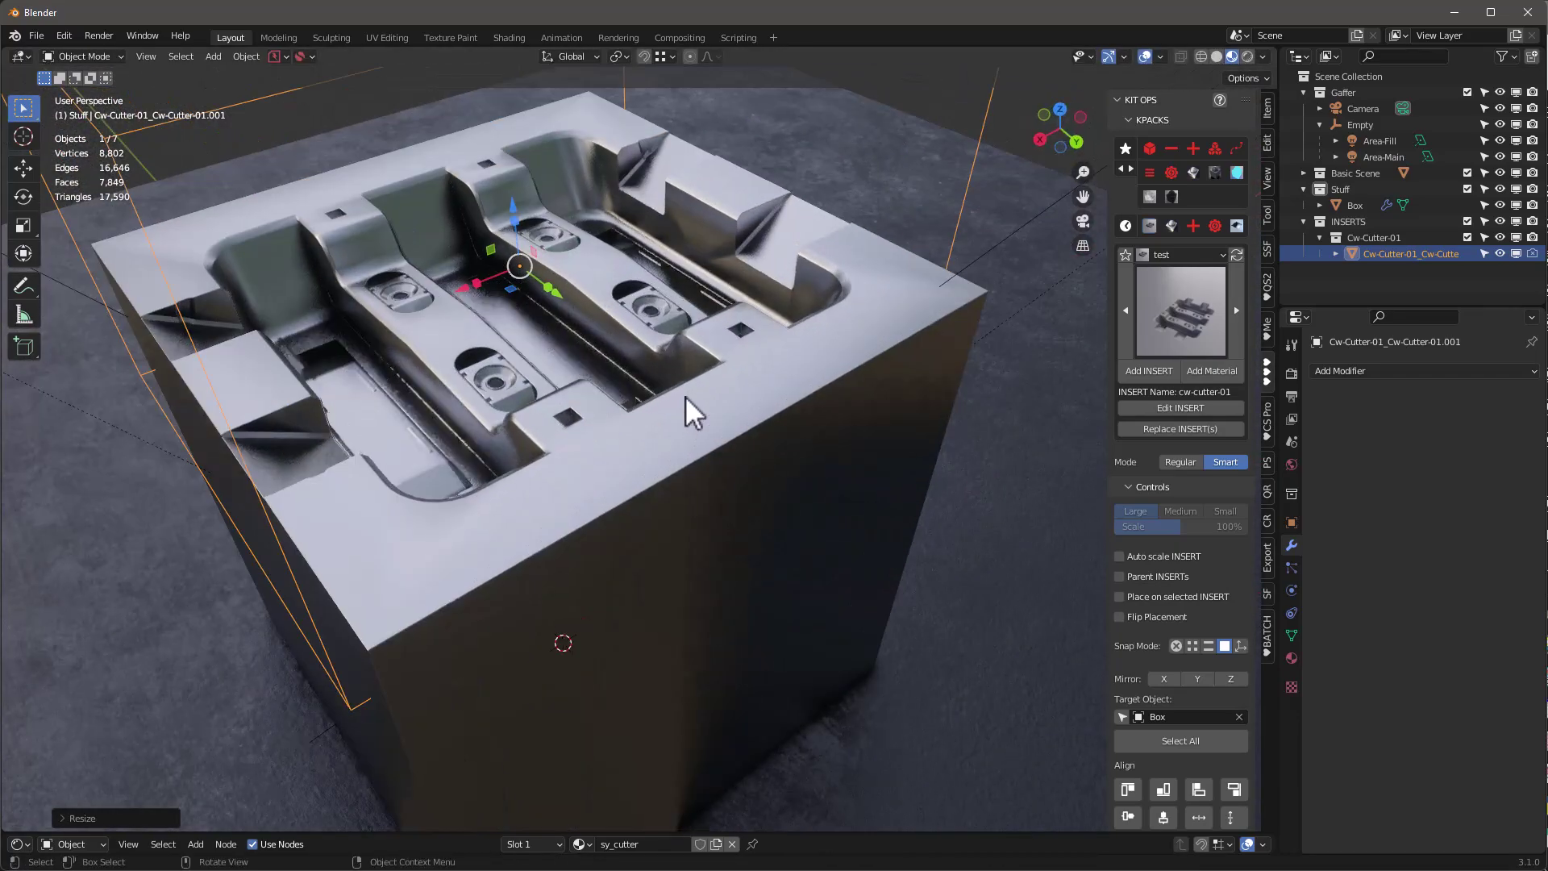
pyautogui.scroll(-5, 681, 407)
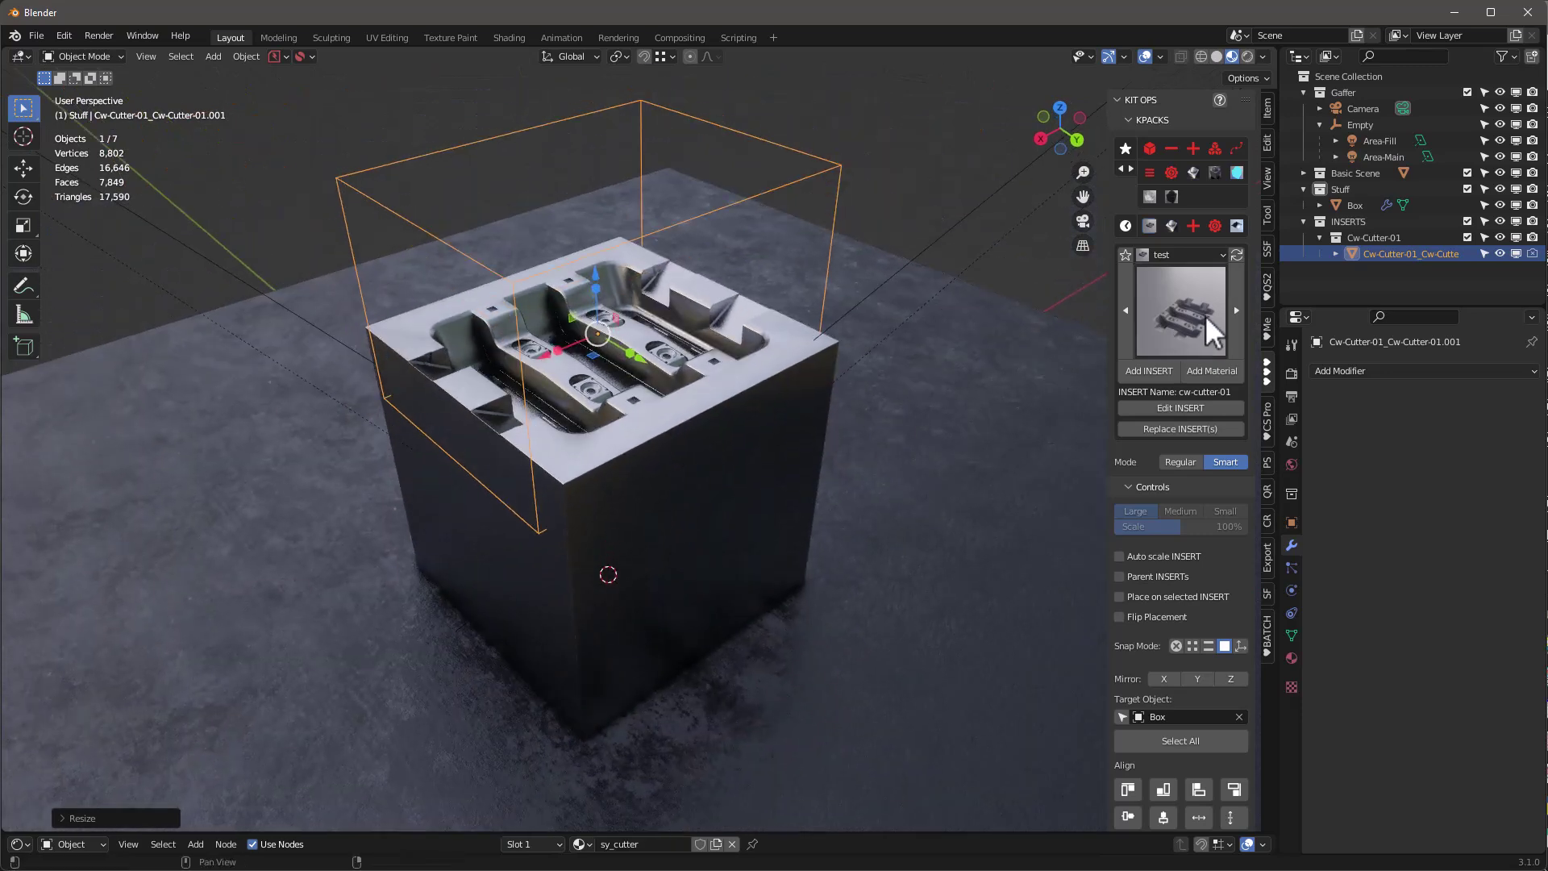
# Add a second cw-cutter-01 INSERT without snapping, placed so it overlaps the first recess and cuts into a side of the box
pyautogui.click(1162, 373)
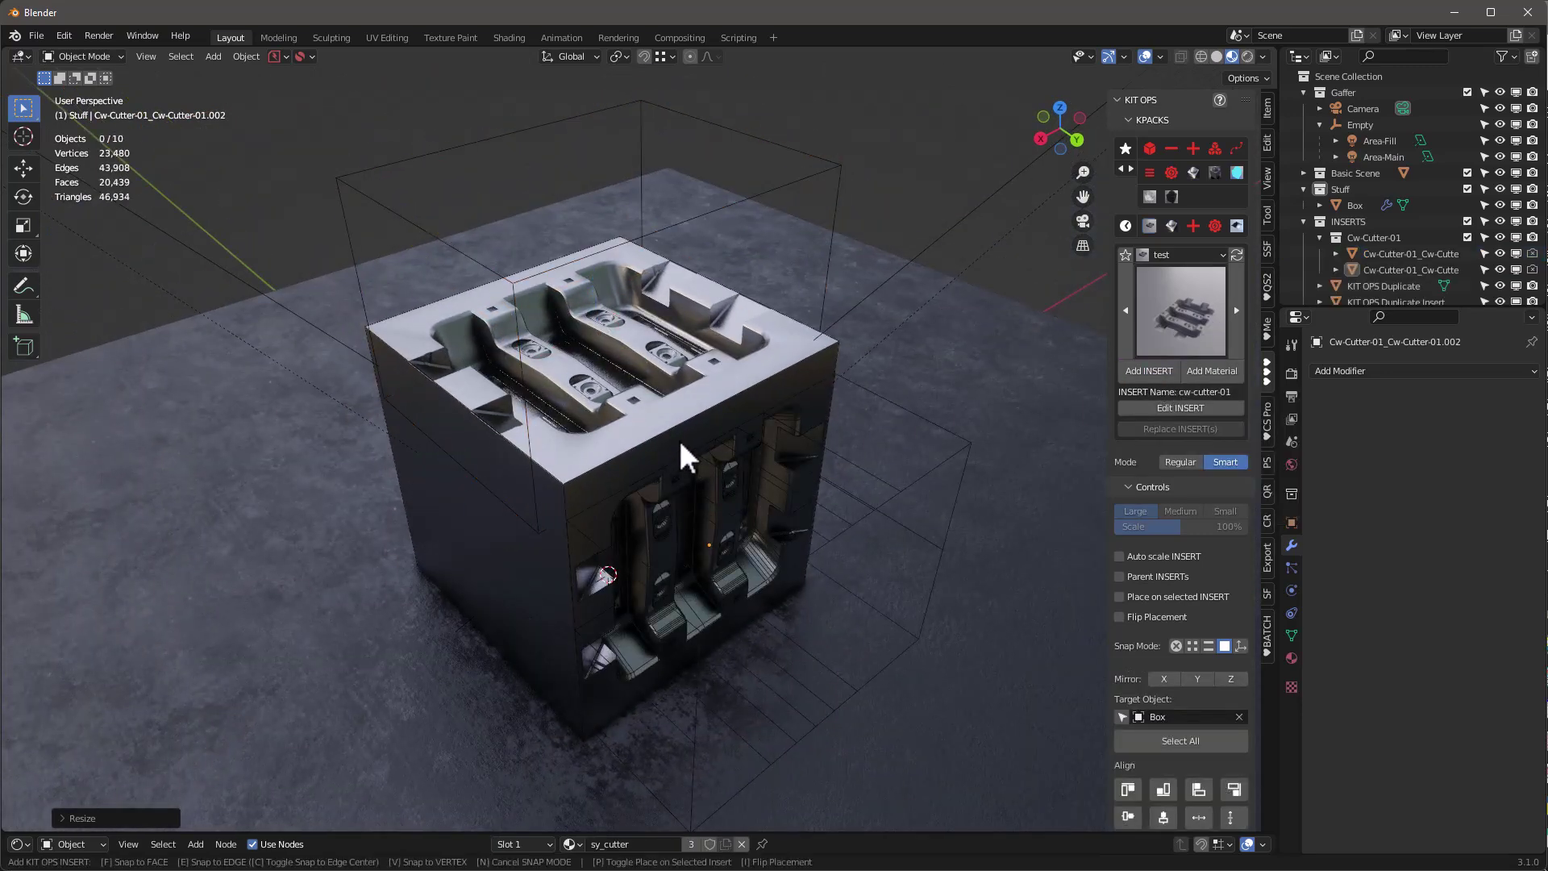
pyautogui.click(663, 415)
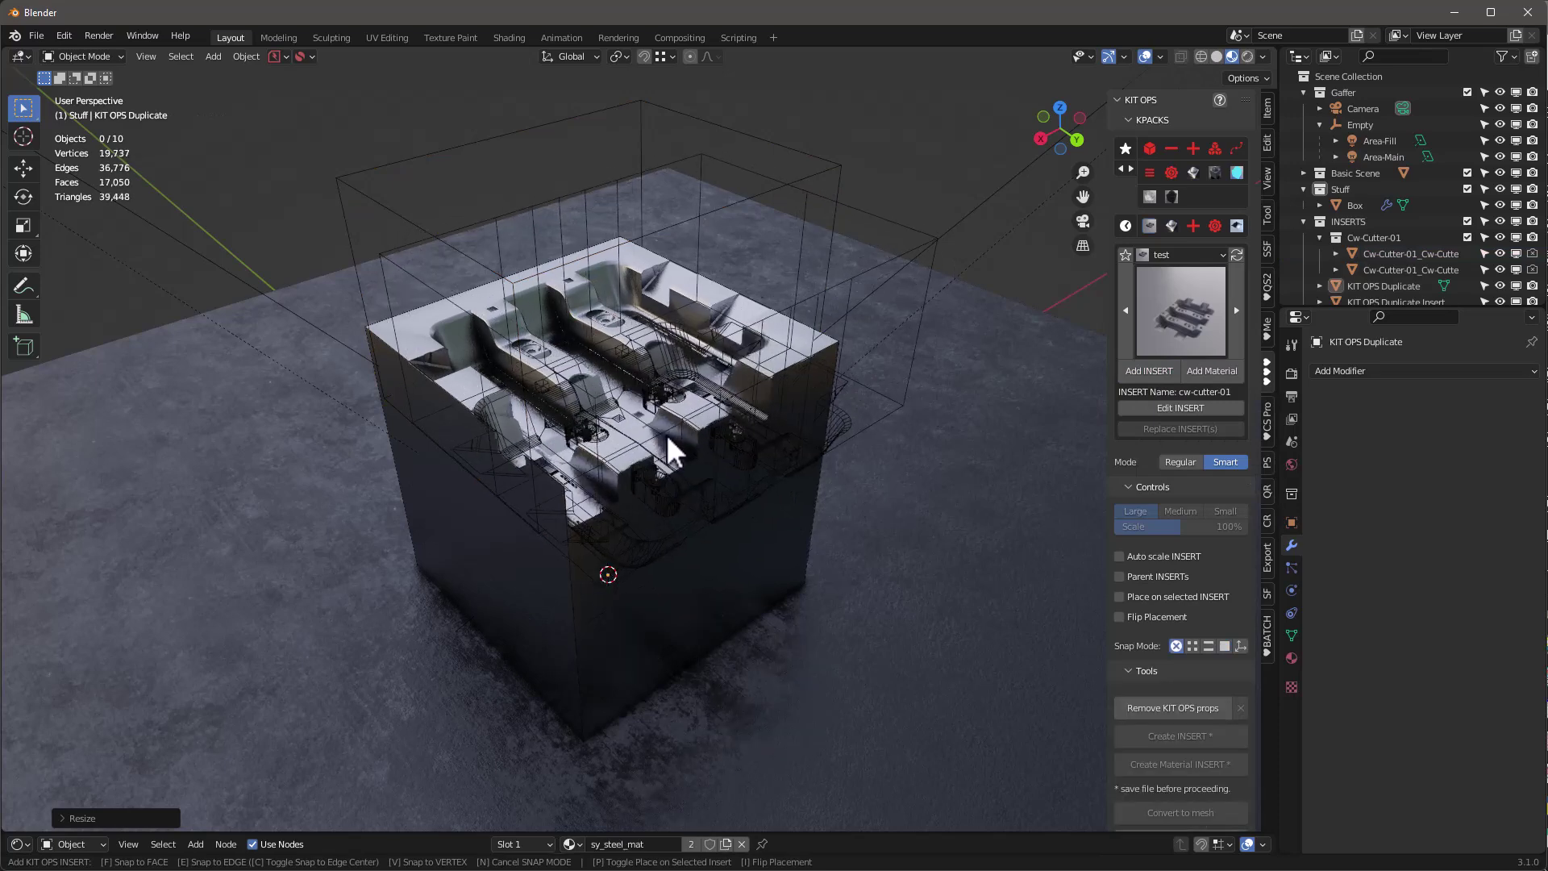
pyautogui.scroll(-4, 621, 420)
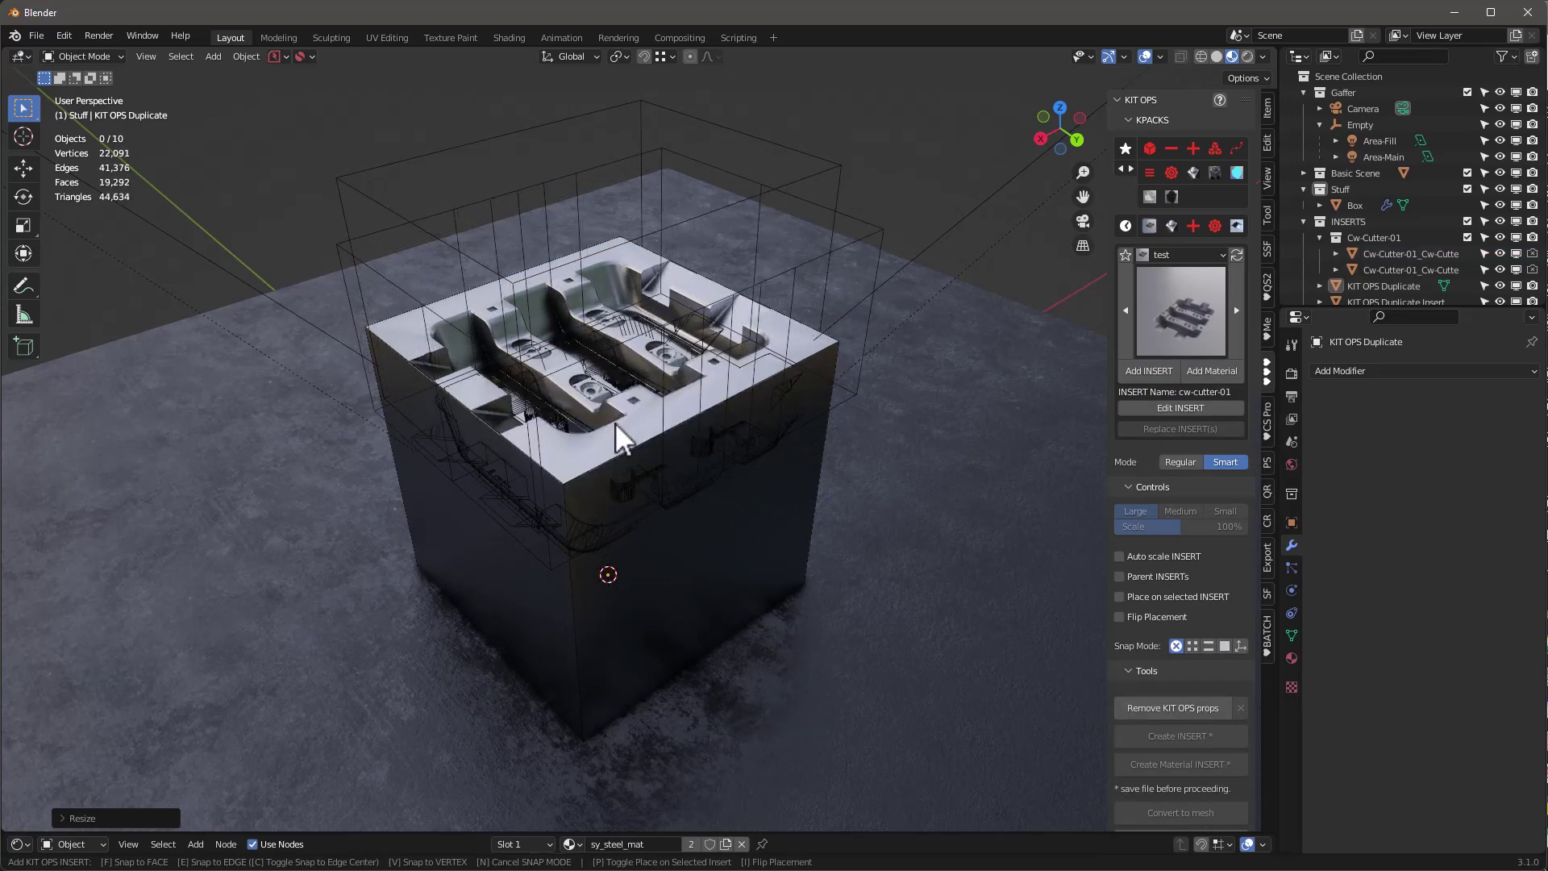
pyautogui.click(629, 428)
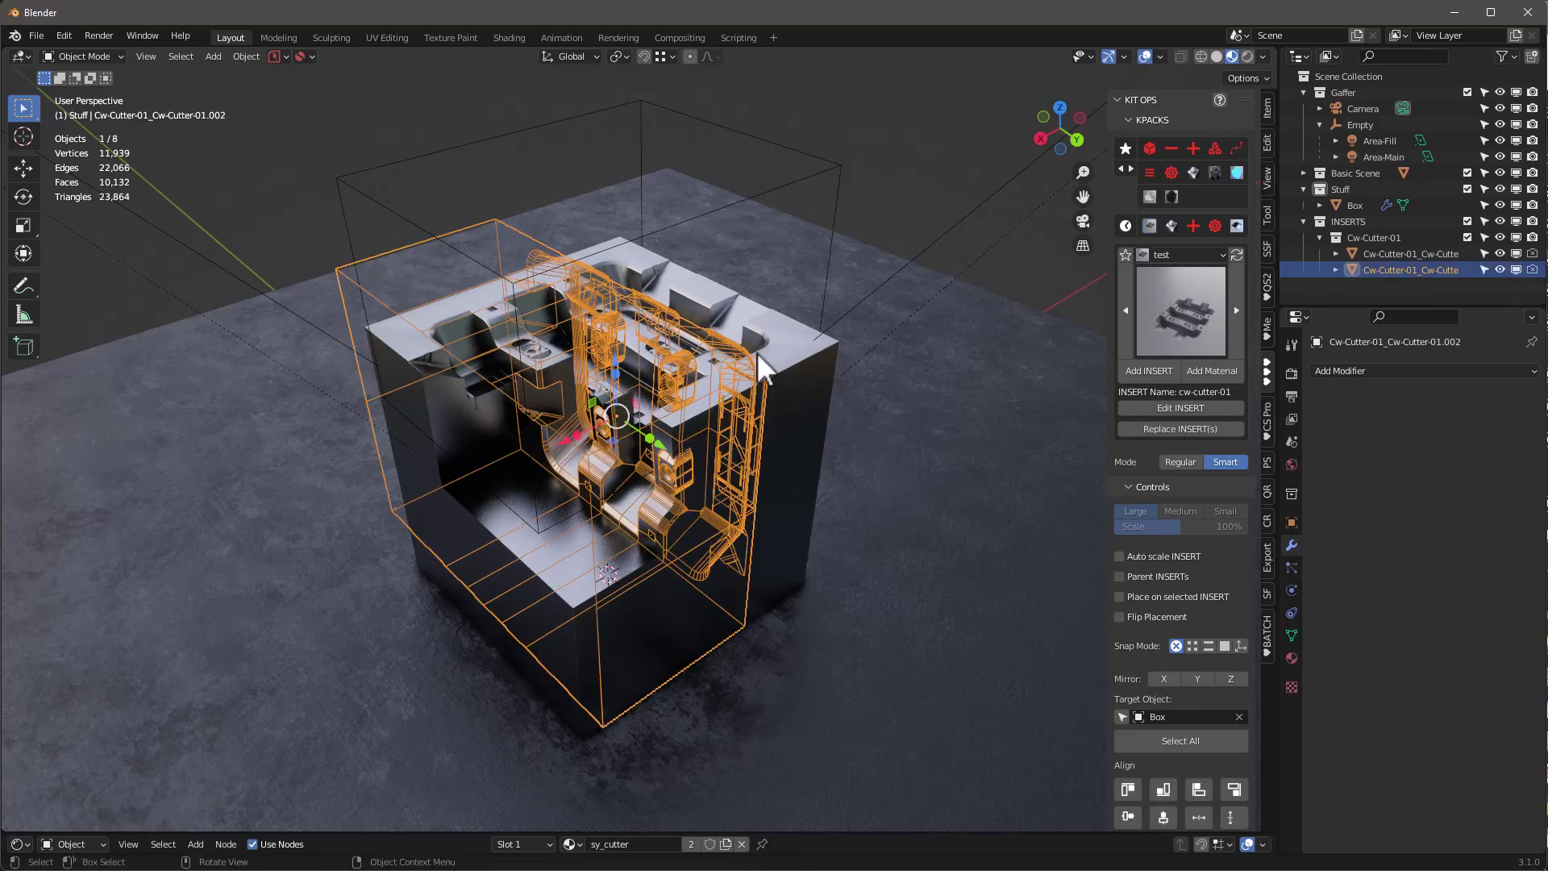
# Select the box and move the second INSERT's Difference modifier above the Bevel in its modifier stack
pyautogui.scroll(8, 753, 360)
pyautogui.moveTo(624, 317); pyautogui.dragTo(640, 234, button='middle')
pyautogui.scroll(-8, 805, 436)
pyautogui.moveTo(804, 435); pyautogui.dragTo(807, 452, button='middle')
pyautogui.press('KP_Decimal')
pyautogui.click(709, 338)
pyautogui.press('KP_Decimal')
pyautogui.moveTo(709, 335); pyautogui.dragTo(787, 294, button='middle')
pyautogui.scroll(5, 891, 331)
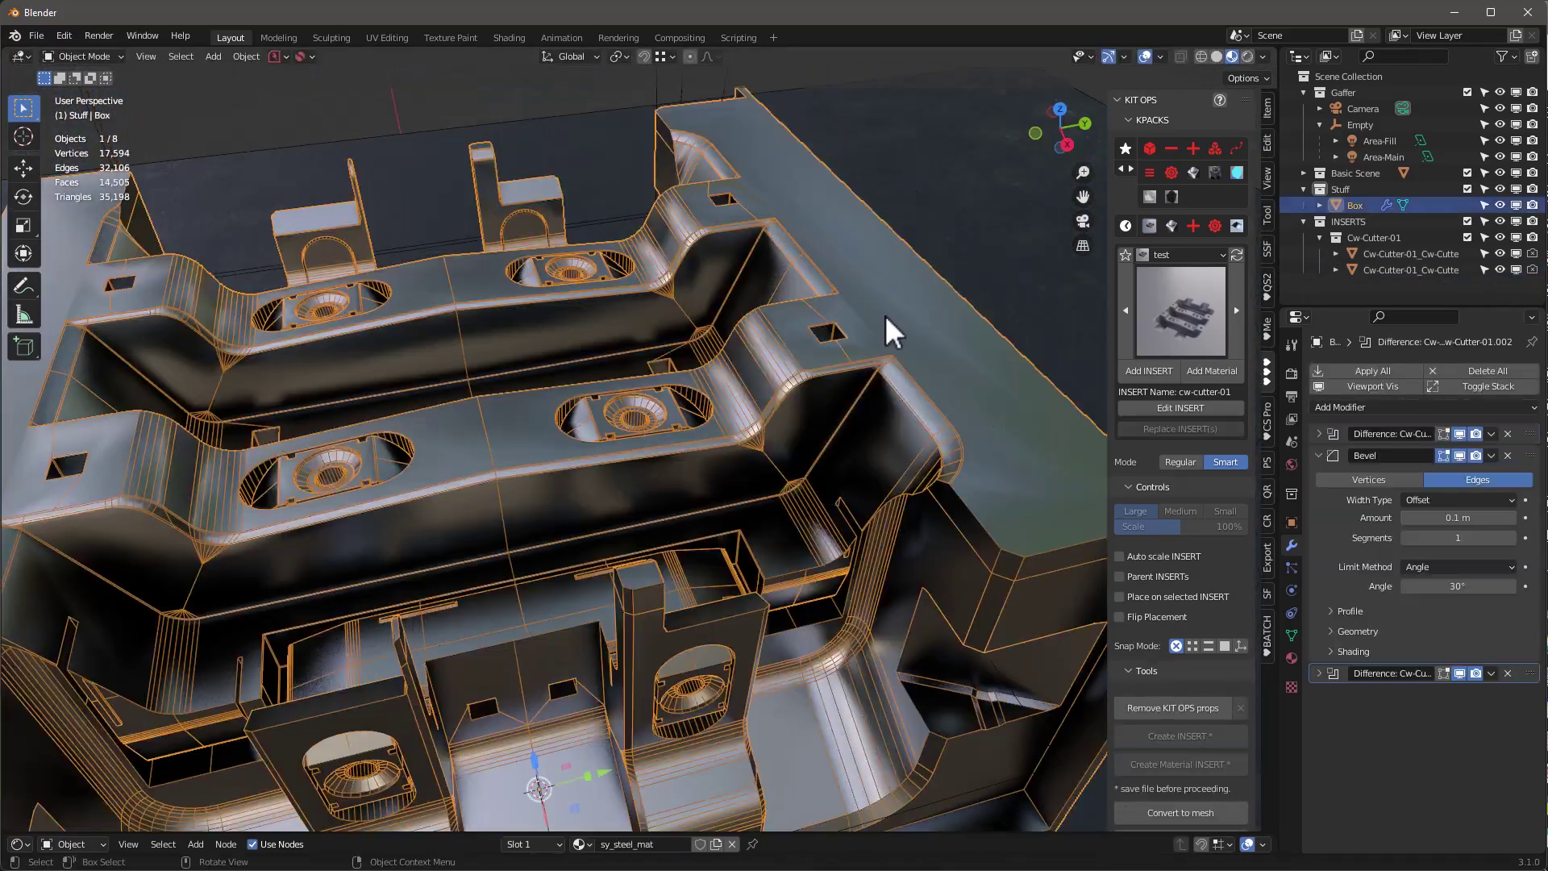
pyautogui.scroll(-5, 891, 331)
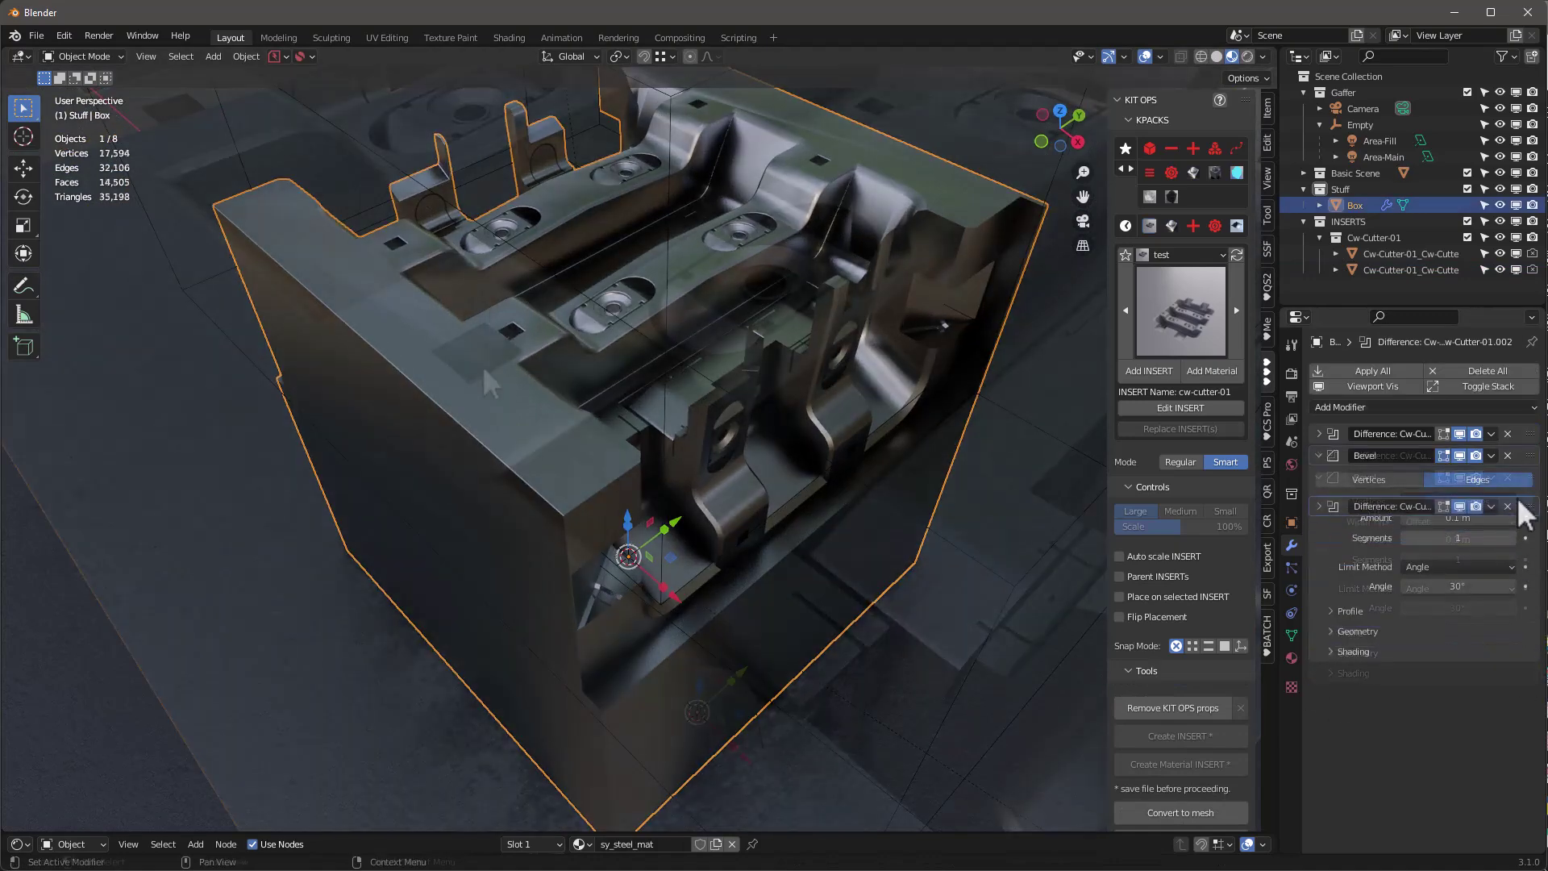
pyautogui.moveTo(1524, 520); pyautogui.dragTo(1524, 468)
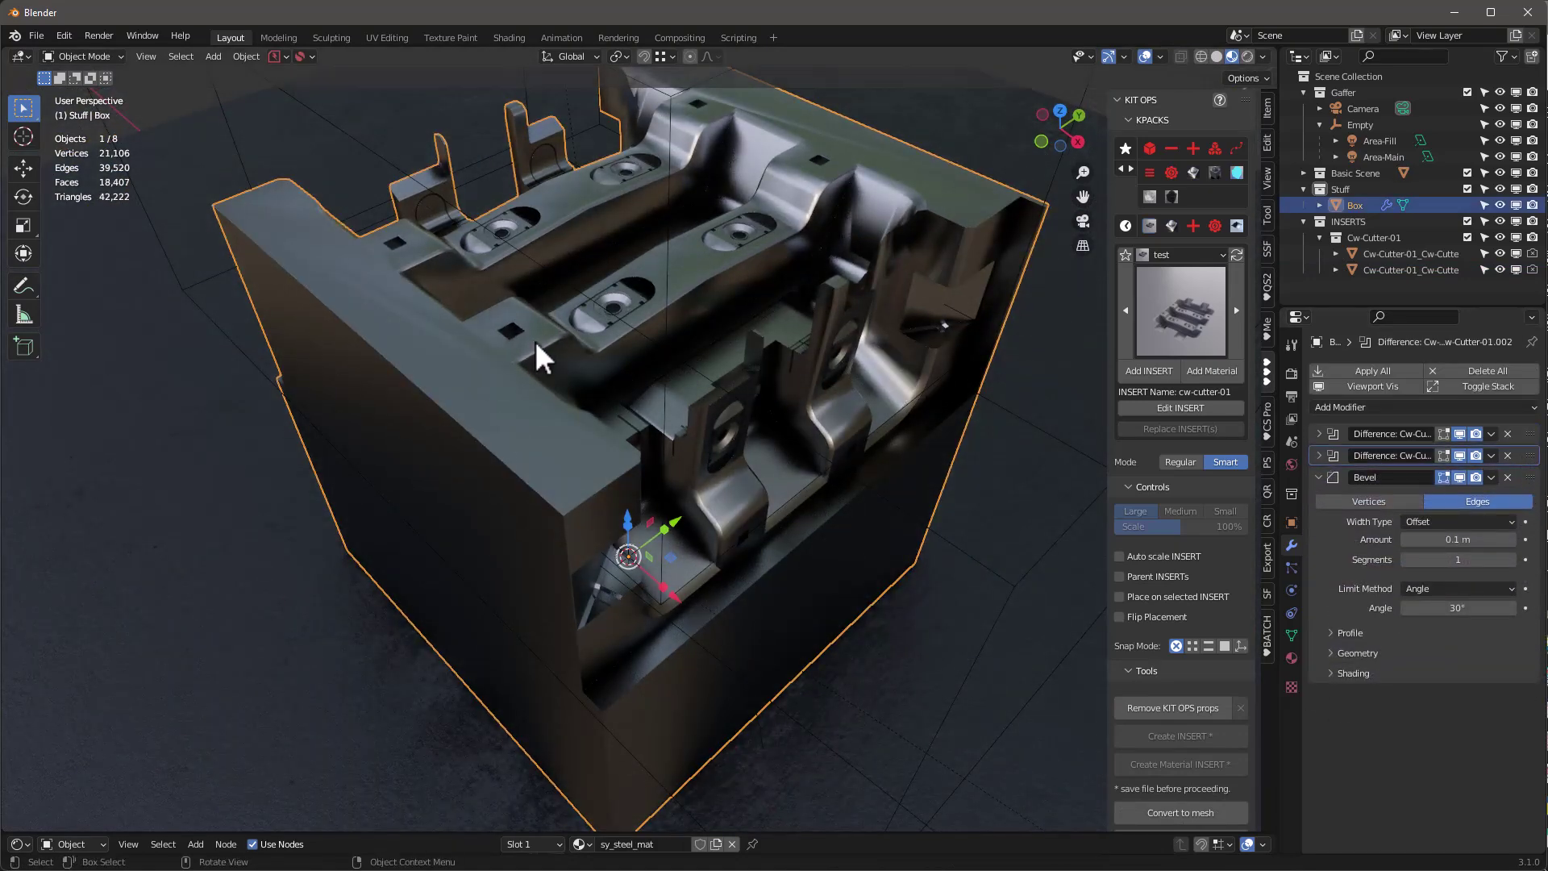
# Examine the bevelled edges around the square holes and the overlapping recesses up close
pyautogui.scroll(6, 537, 347)
pyautogui.scroll(-2, 484, 373)
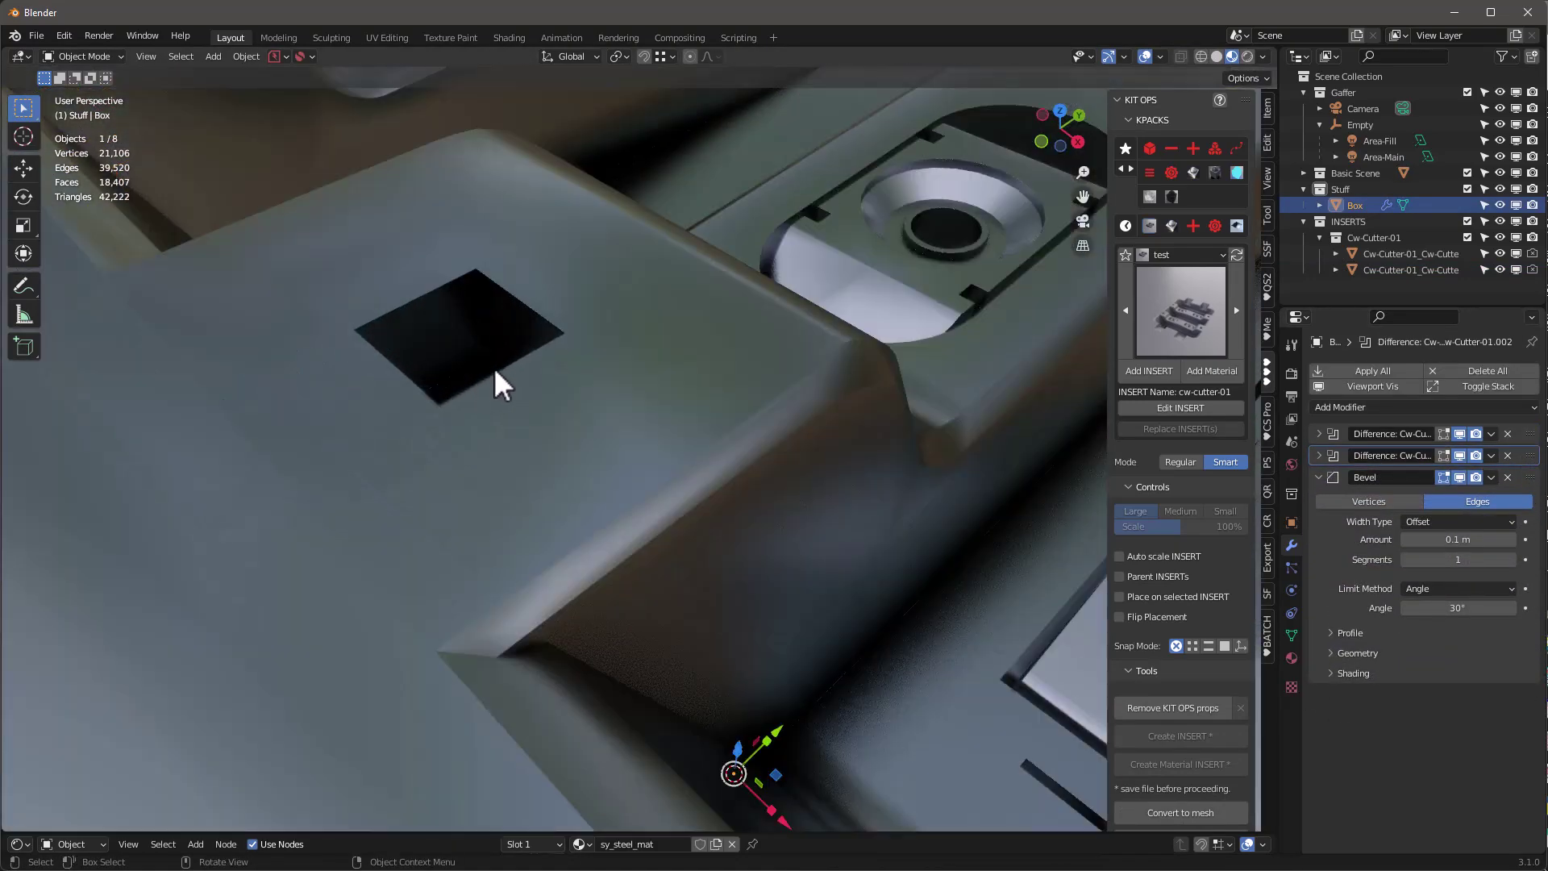
pyautogui.scroll(-5, 498, 385)
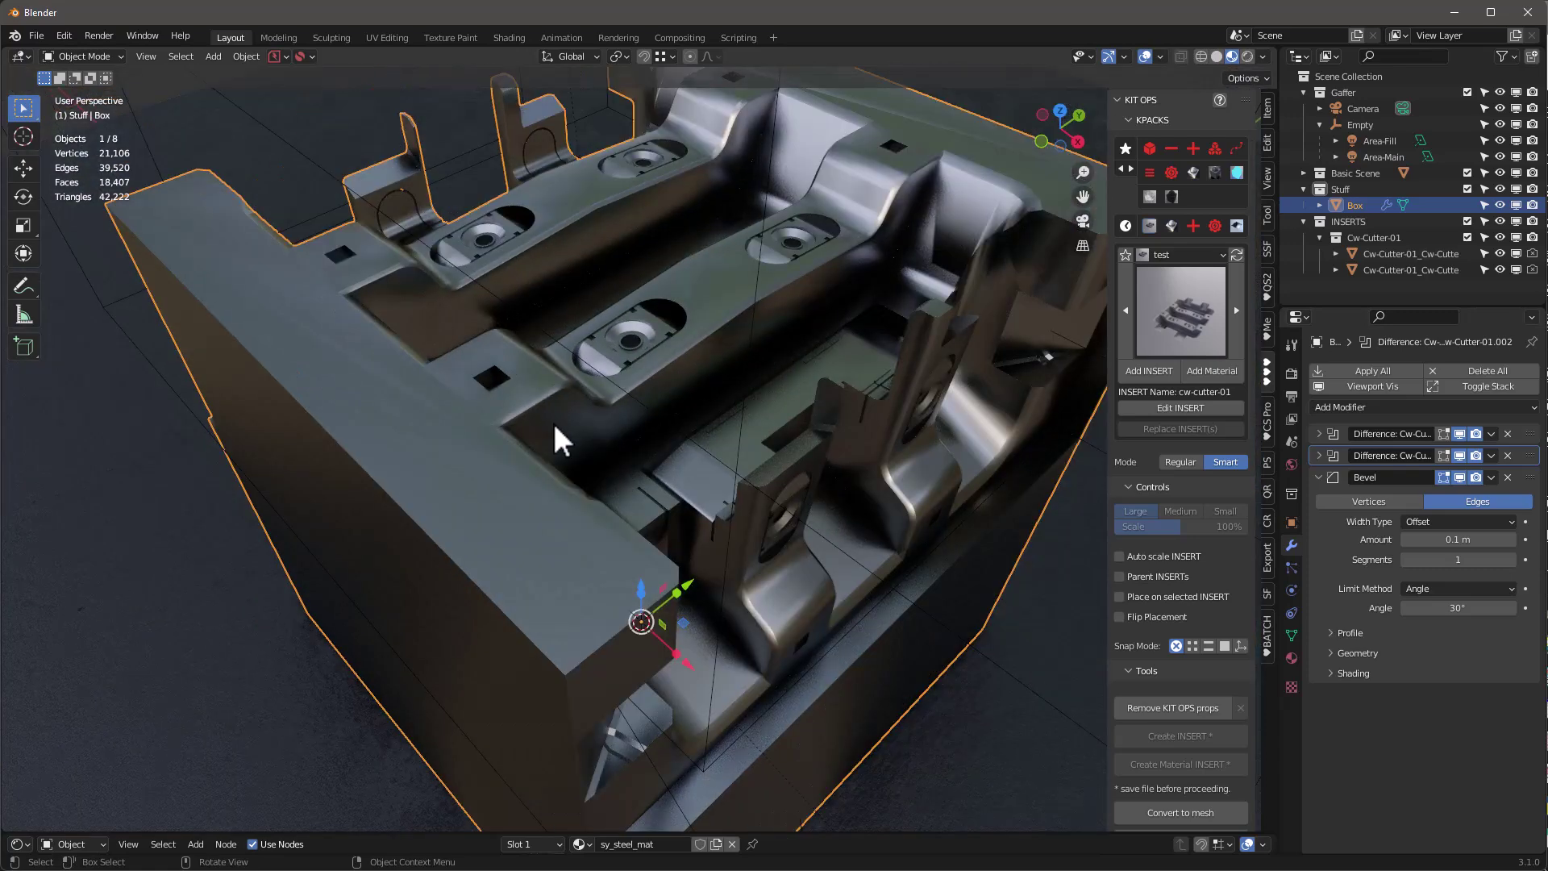
pyautogui.moveTo(553, 423); pyautogui.dragTo(612, 464, button='middle')
pyautogui.scroll(3, 692, 589)
pyautogui.scroll(4, 692, 590)
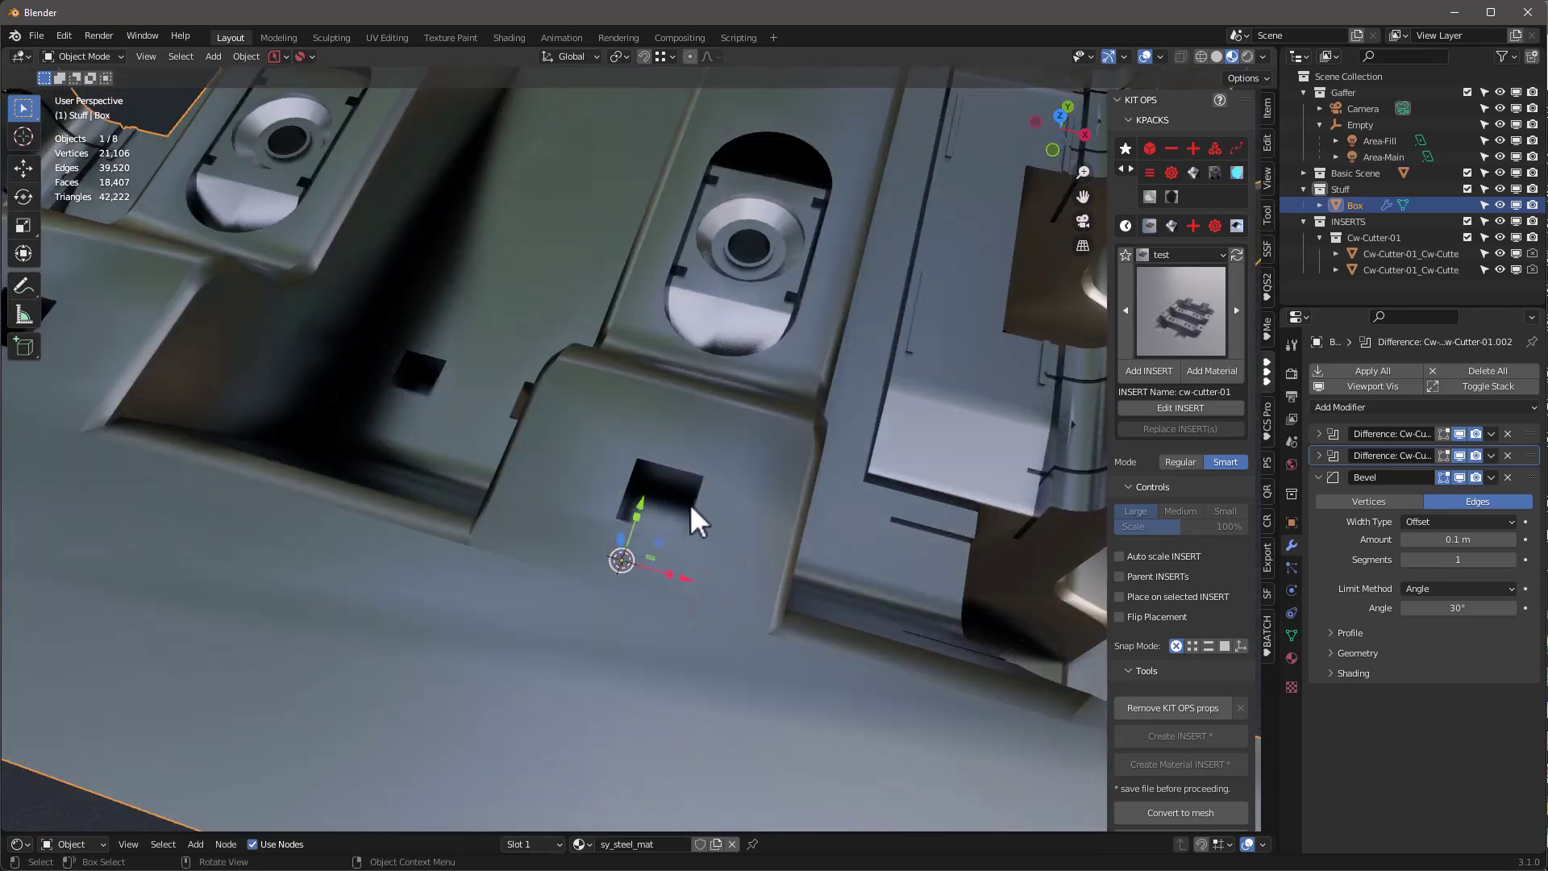
pyautogui.scroll(3, 687, 476)
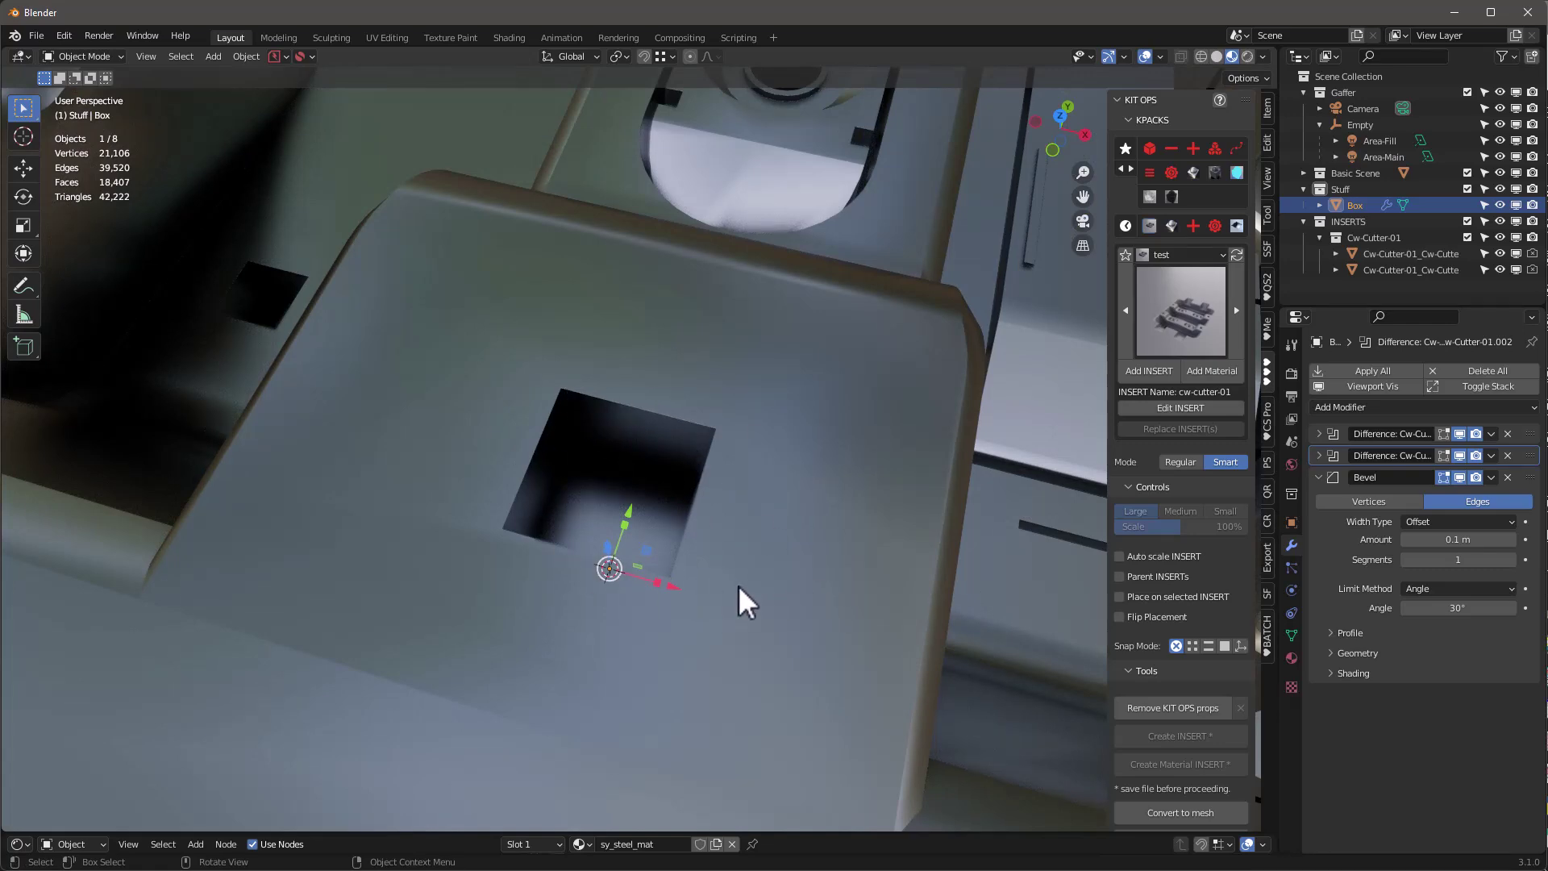
pyautogui.scroll(-10, 740, 584)
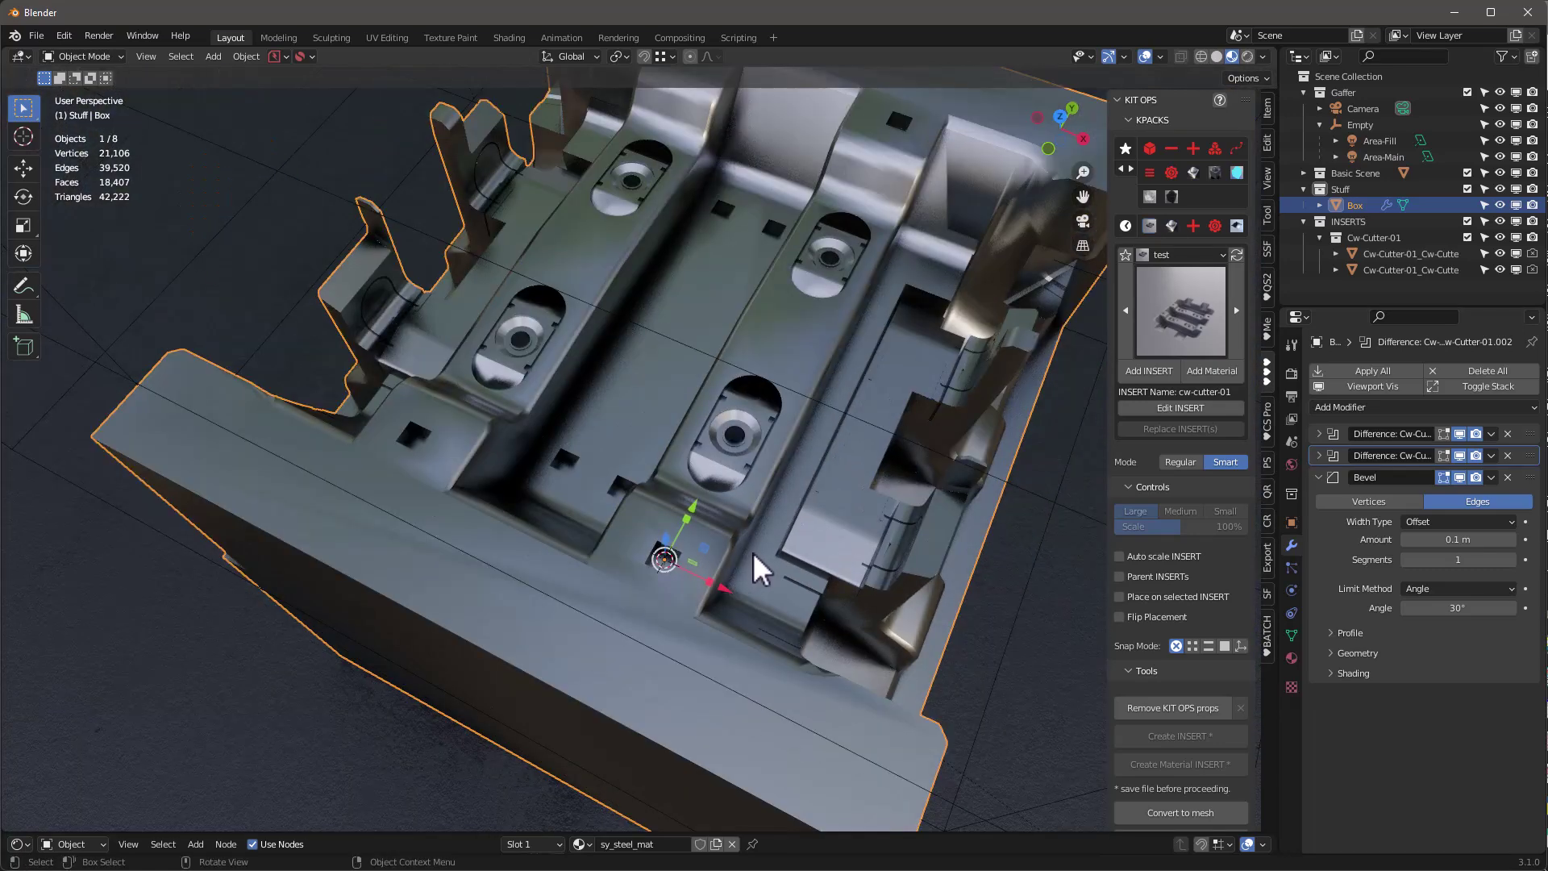
pyautogui.moveTo(753, 552); pyautogui.dragTo(664, 529, button='middle')
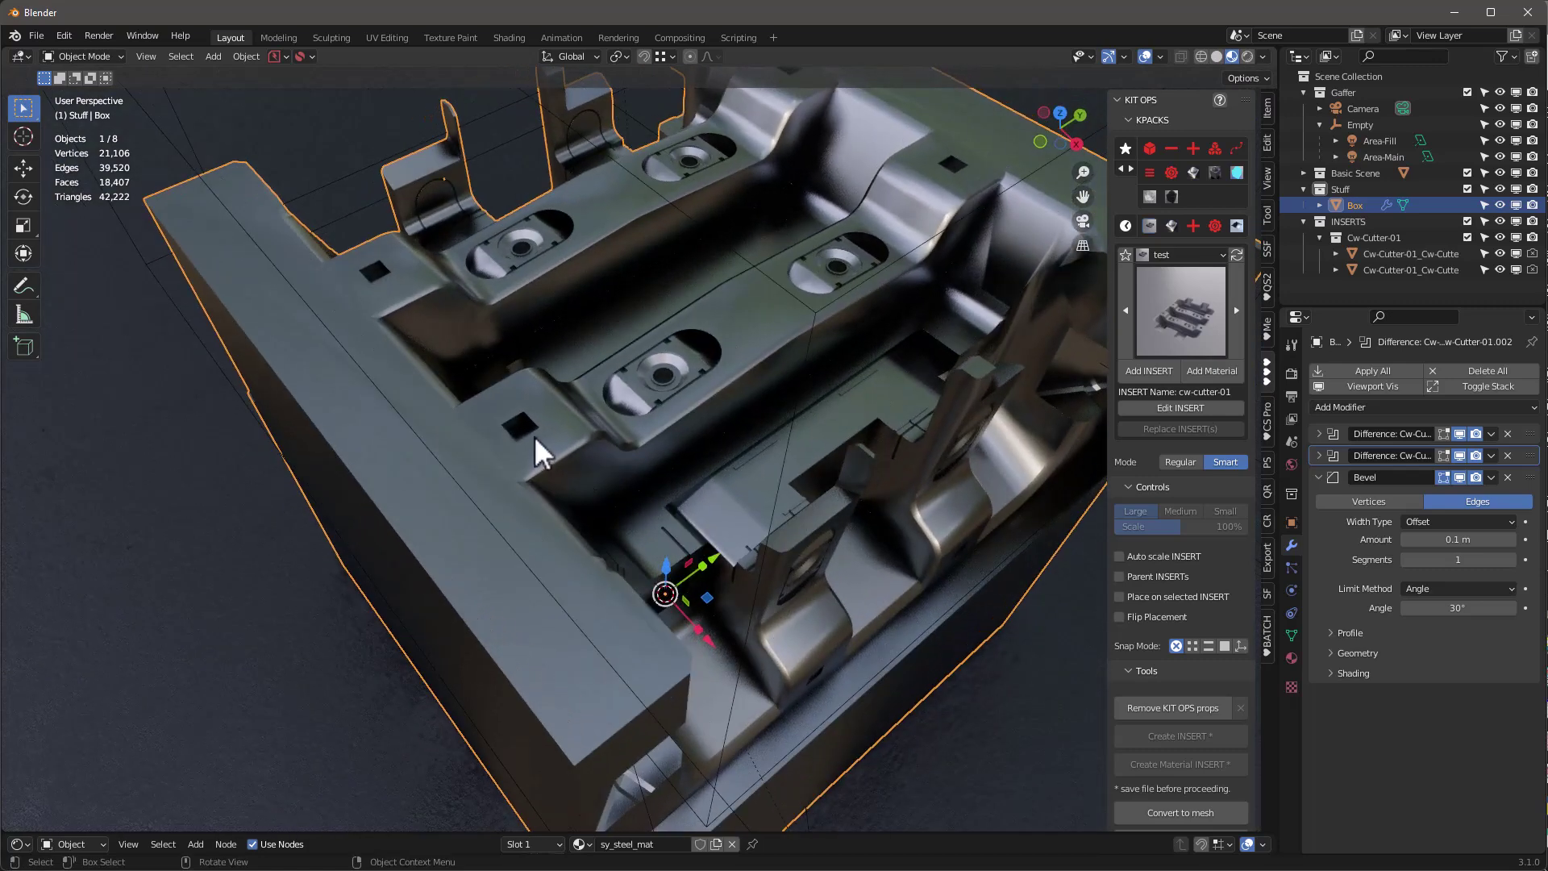
# Switch the Bevel's width type to Percent and set the width to 1%
pyautogui.scroll(5, 535, 435)
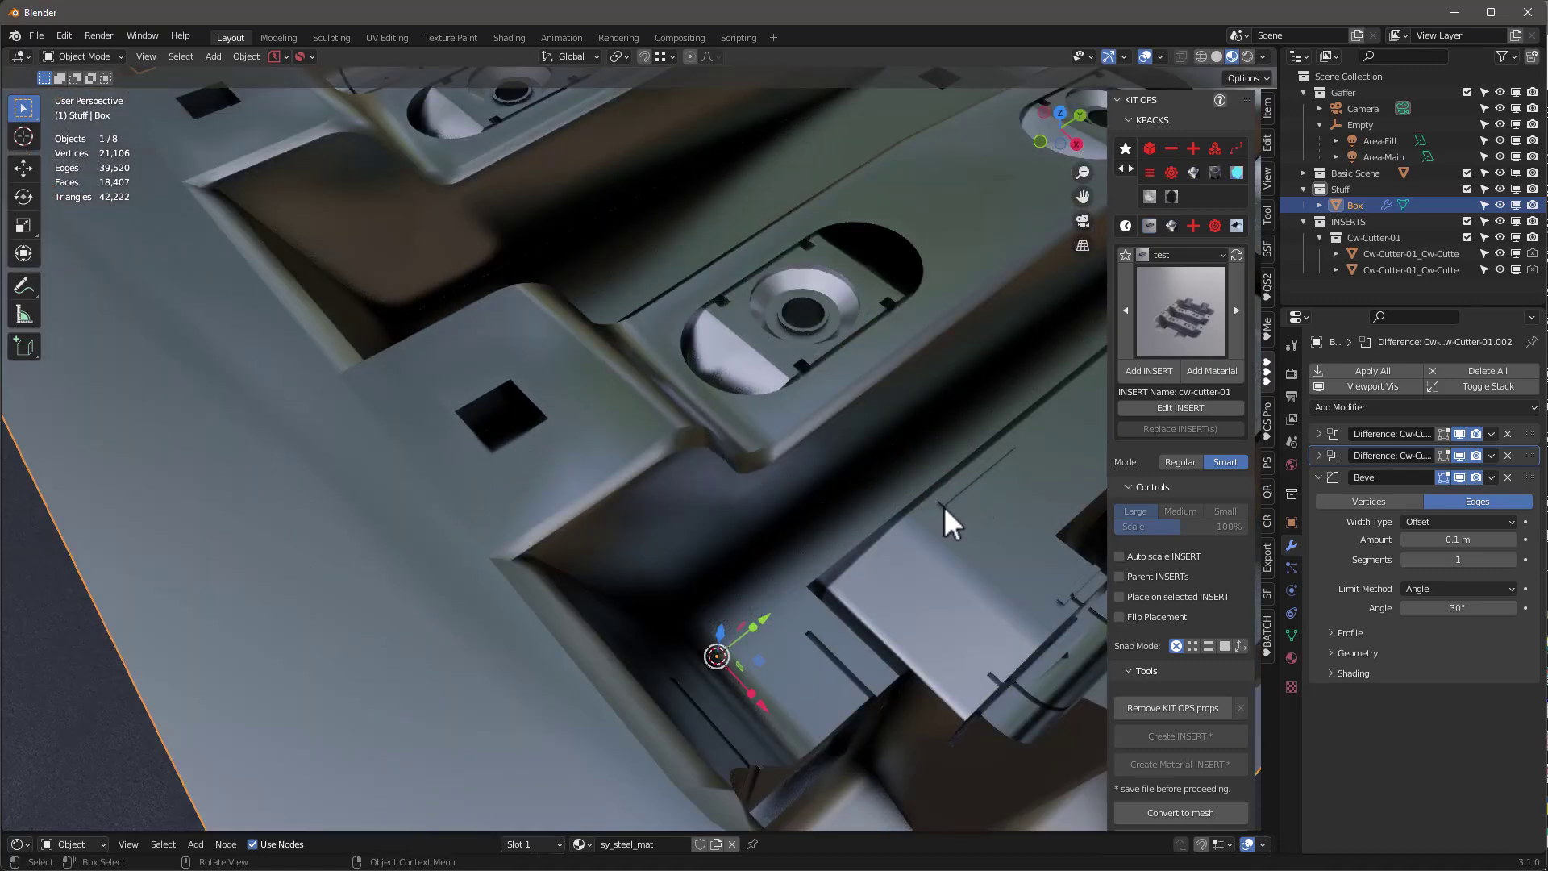
pyautogui.click(1427, 522)
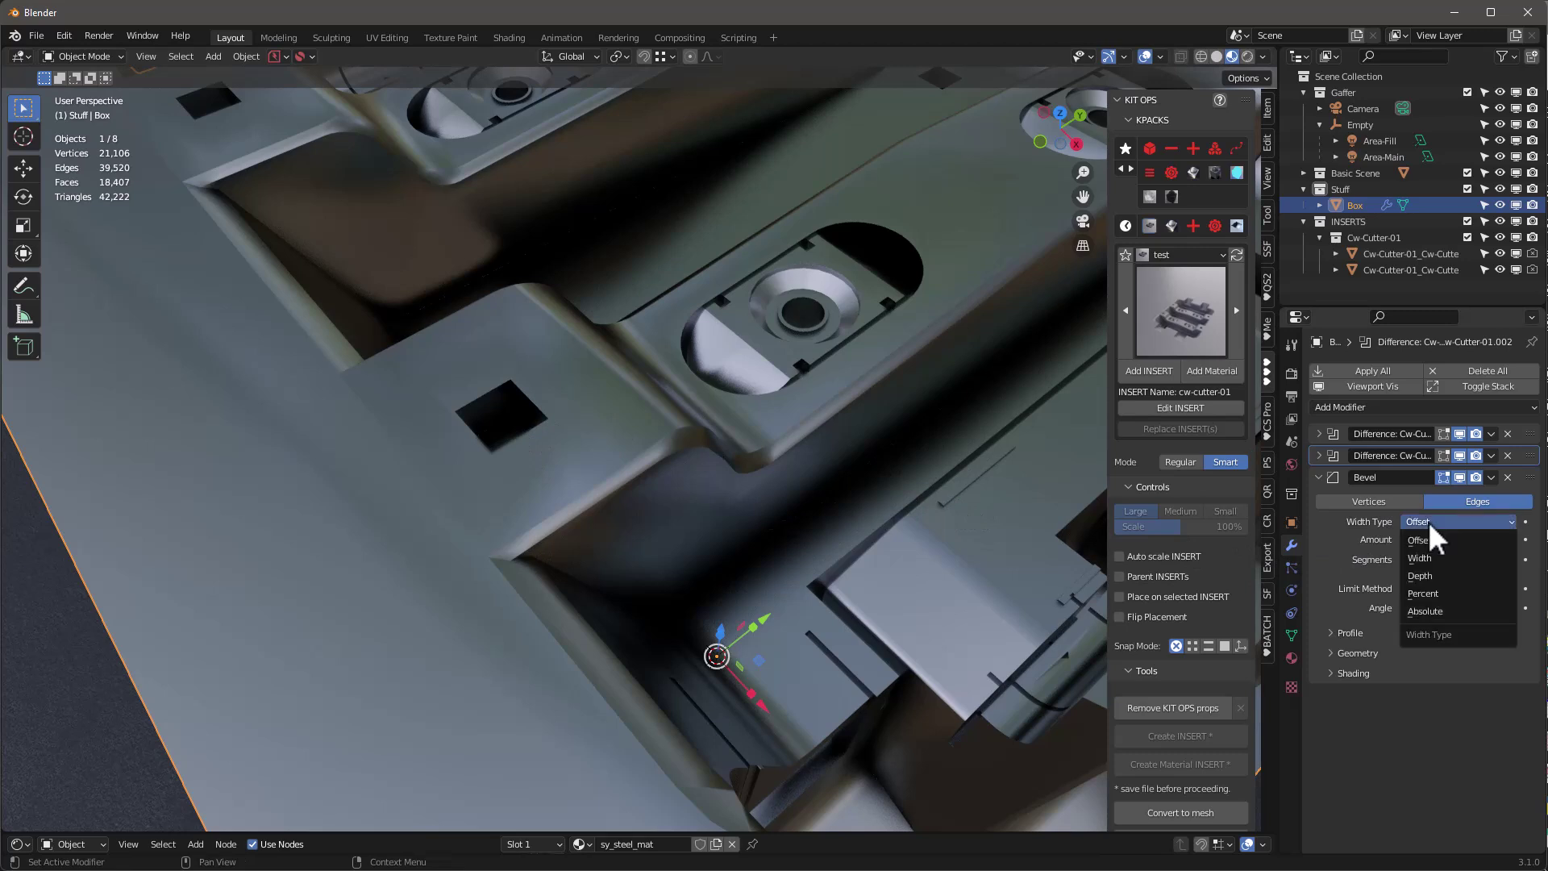
pyautogui.click(1438, 594)
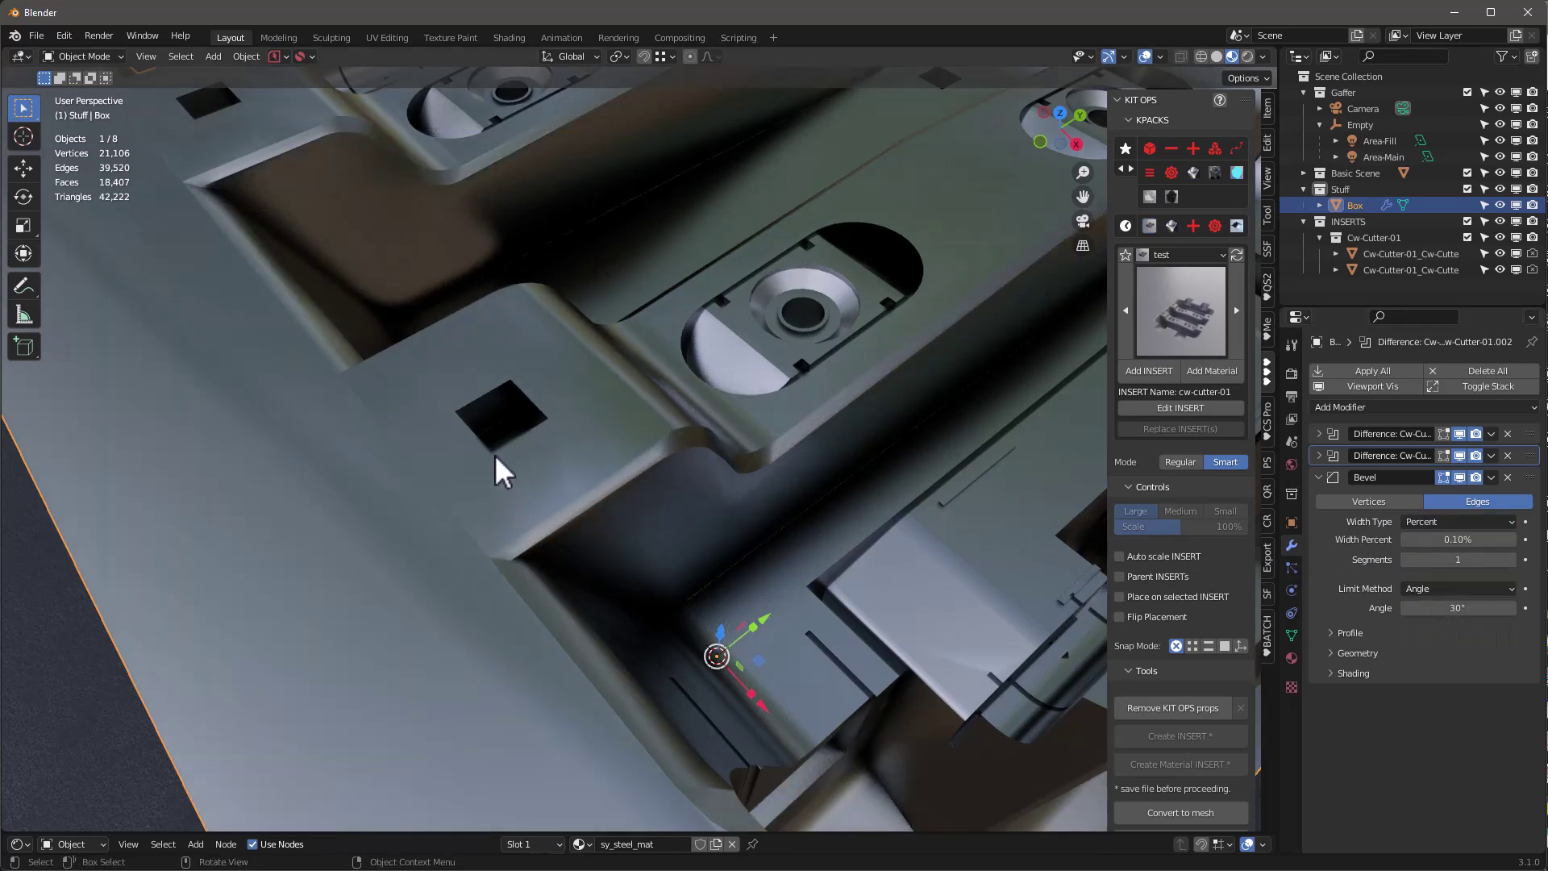
pyautogui.scroll(5, 495, 454)
pyautogui.click(1453, 540)
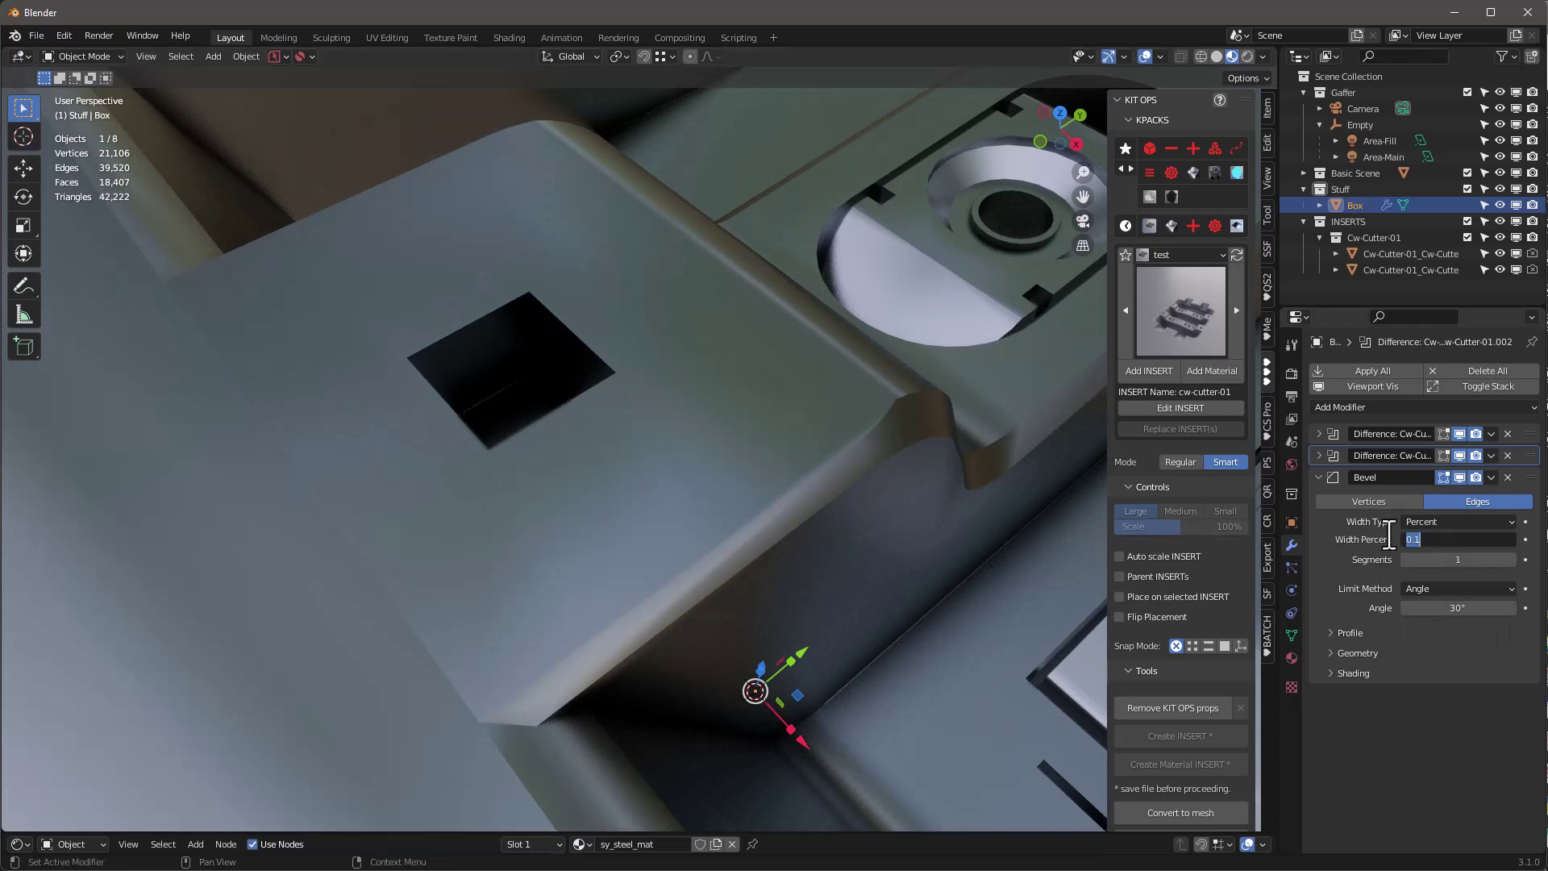
pyautogui.write('1')
pyautogui.press('Return')
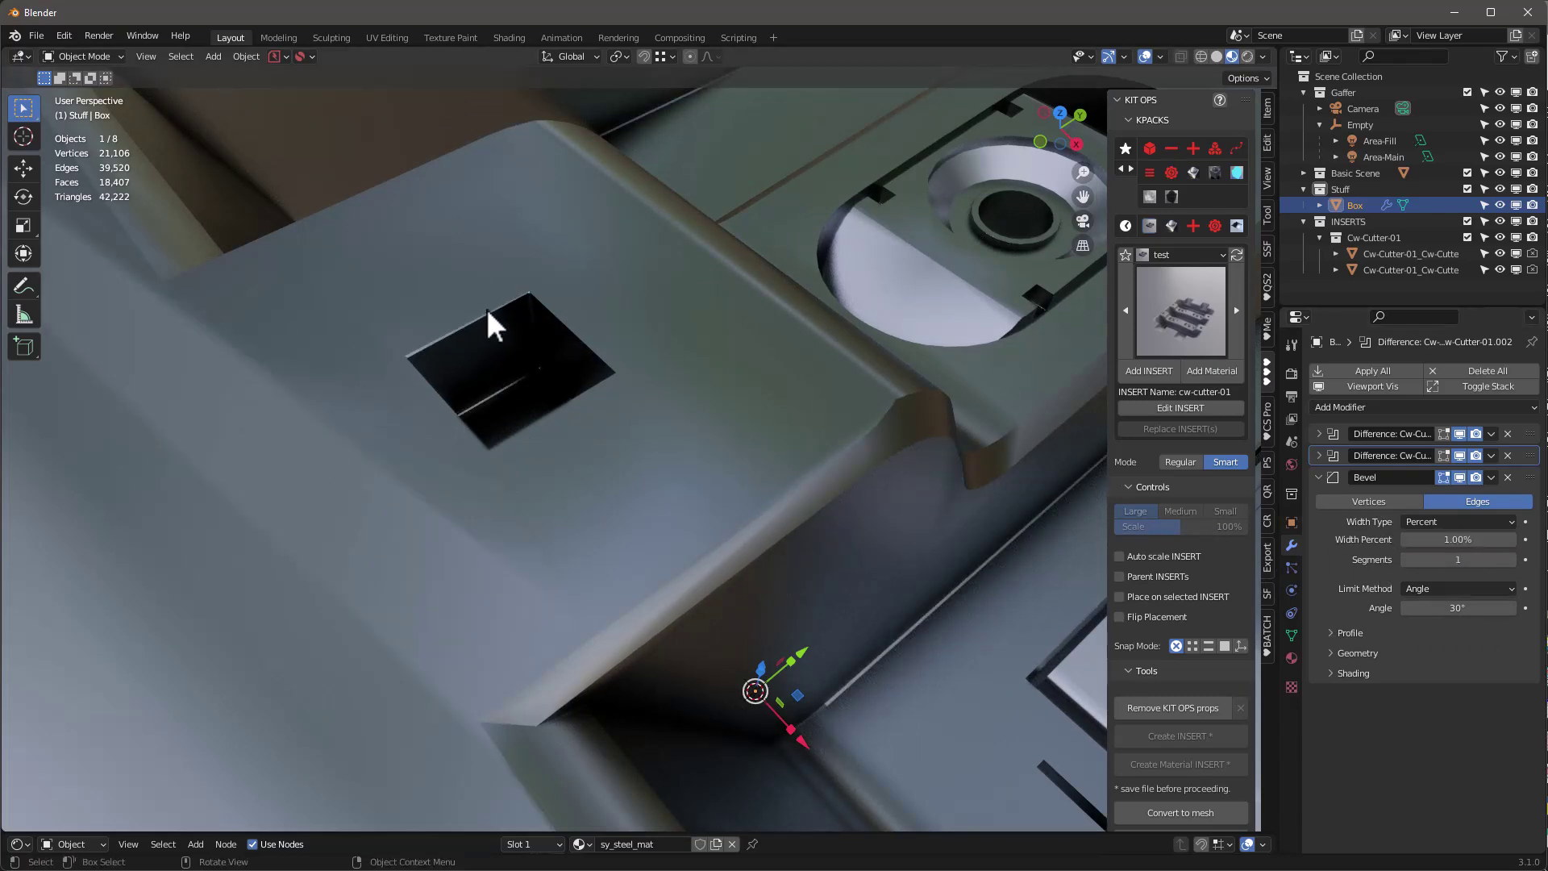
# Examine the geometry where the two recesses meet, showing the box's wireframe for the inspection and hiding it again
pyautogui.scroll(-6, 564, 470)
pyautogui.moveTo(563, 470); pyautogui.dragTo(1013, 494, button='middle')
pyautogui.scroll(5, 926, 546)
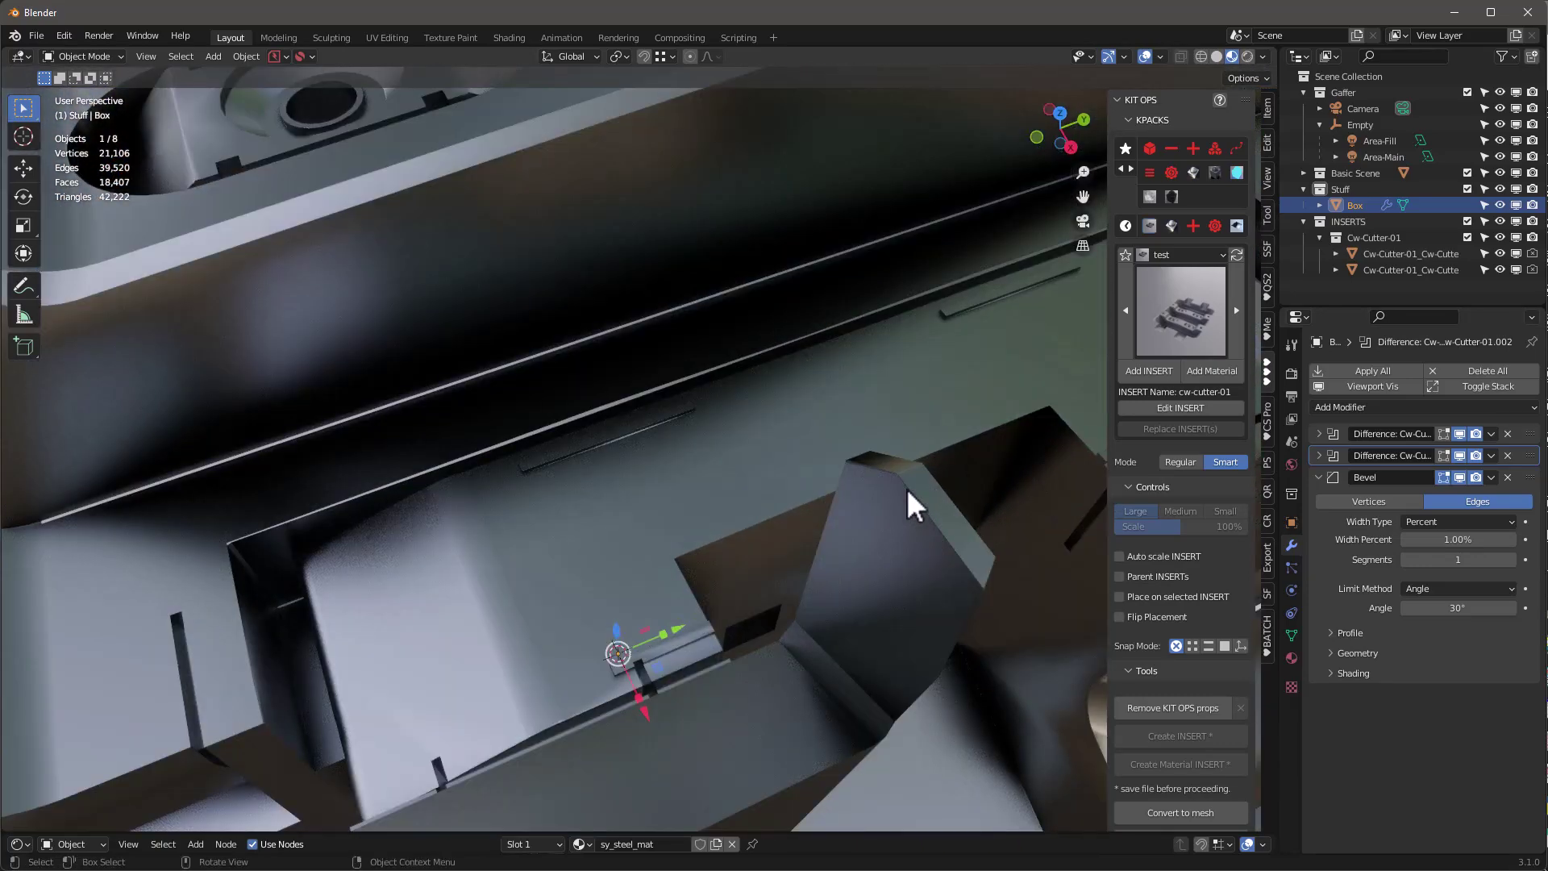
pyautogui.scroll(2, 971, 555)
pyautogui.scroll(-2, 970, 555)
pyautogui.press('q')
pyautogui.click(936, 543)
pyautogui.scroll(3, 971, 540)
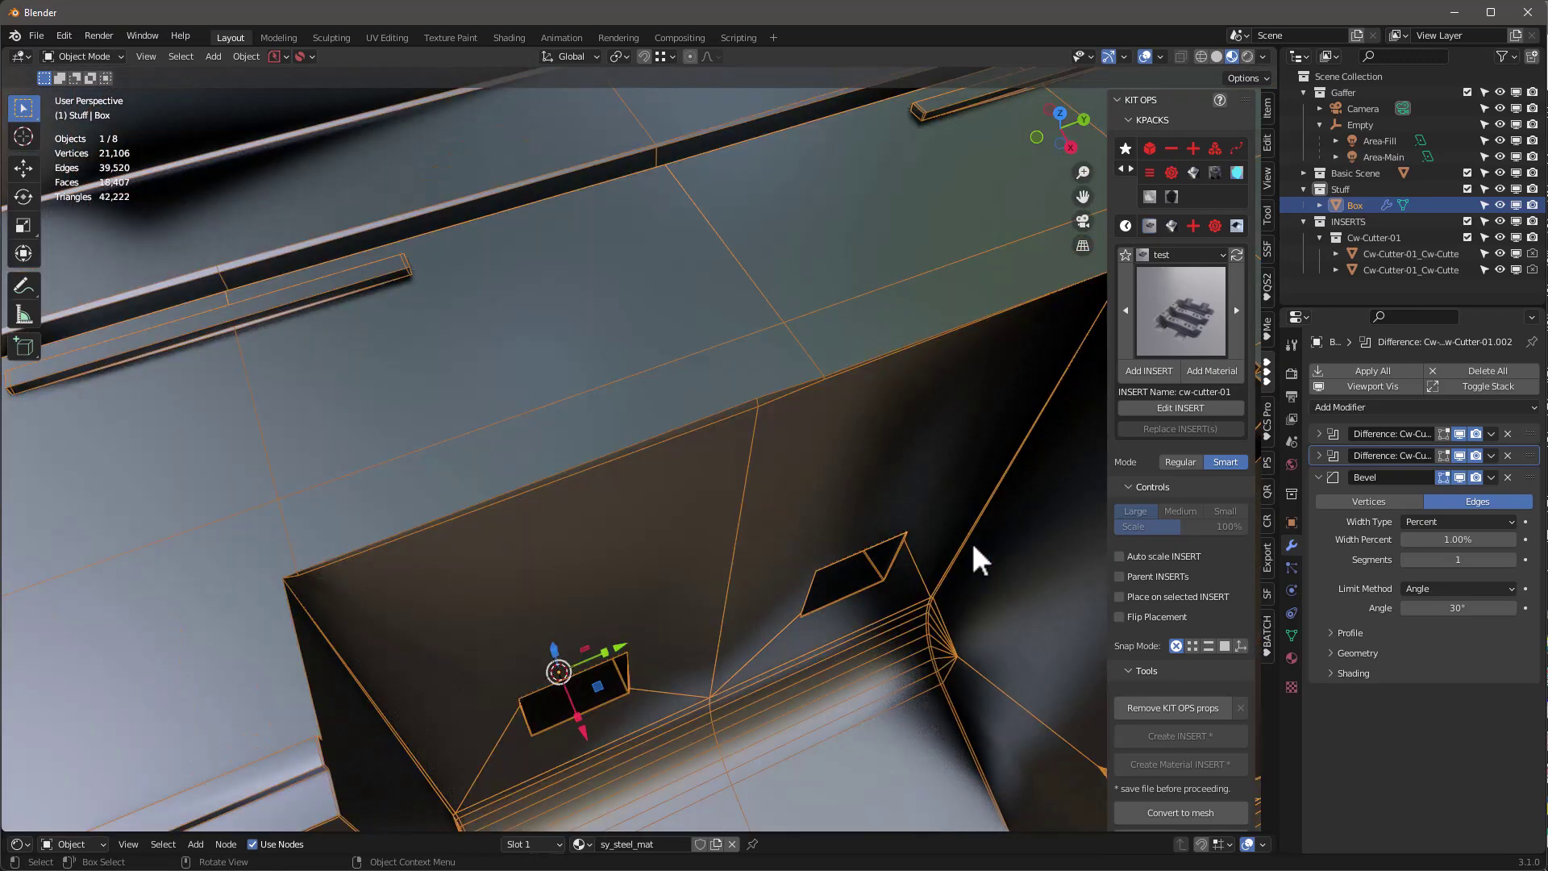
pyautogui.scroll(-3, 971, 539)
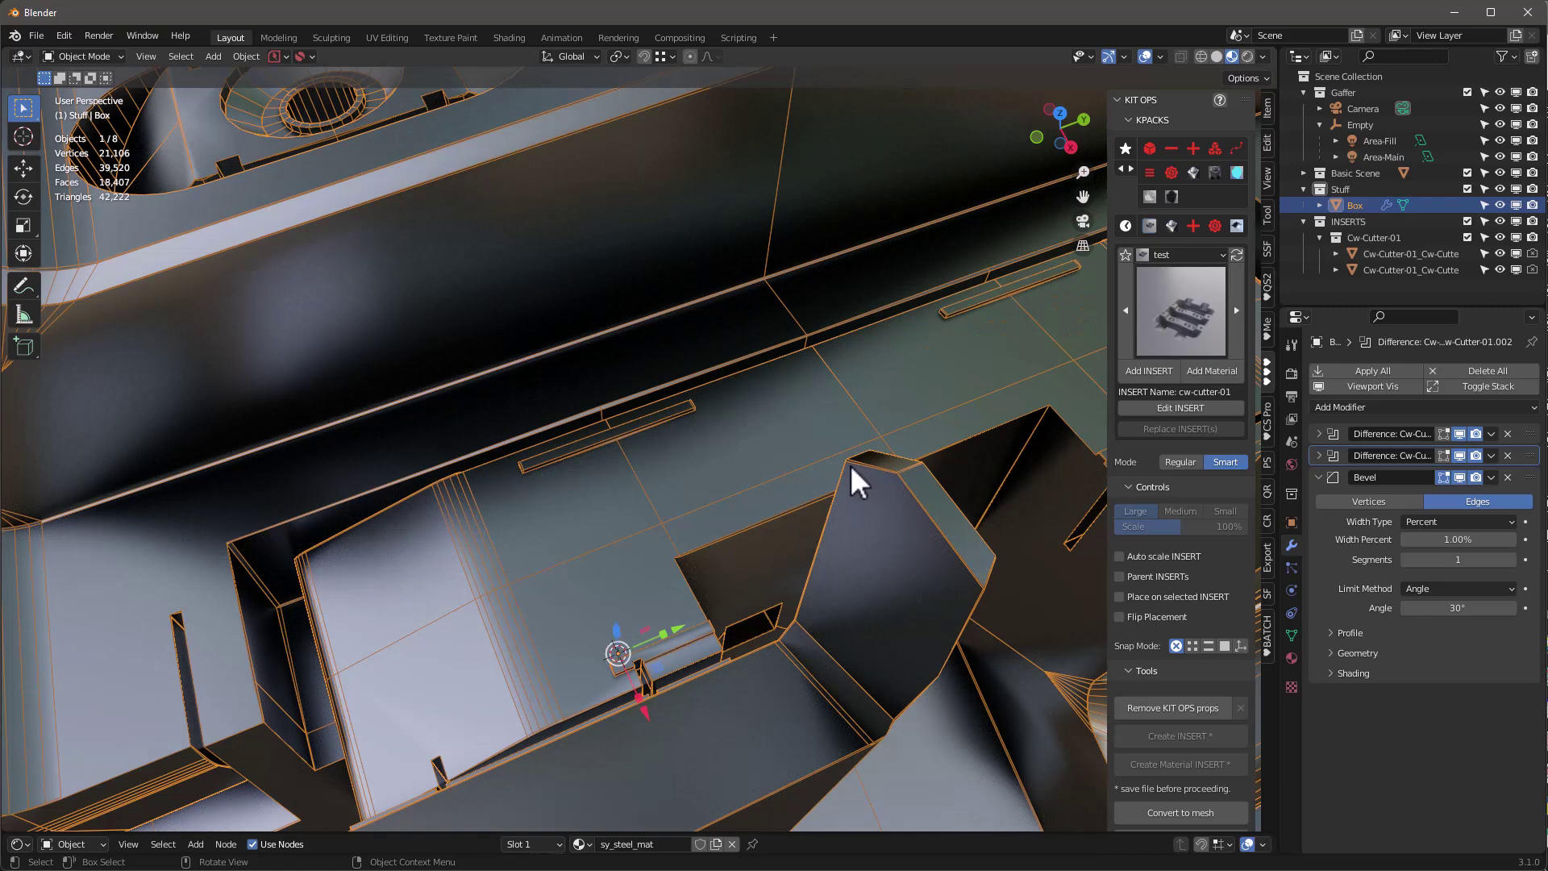
pyautogui.press('q')
pyautogui.click(787, 525)
# Try a Weighted Normal modifier on the box and remove it again
pyautogui.scroll(-5, 734, 484)
pyautogui.moveTo(728, 464); pyautogui.dragTo(608, 521, button='middle')
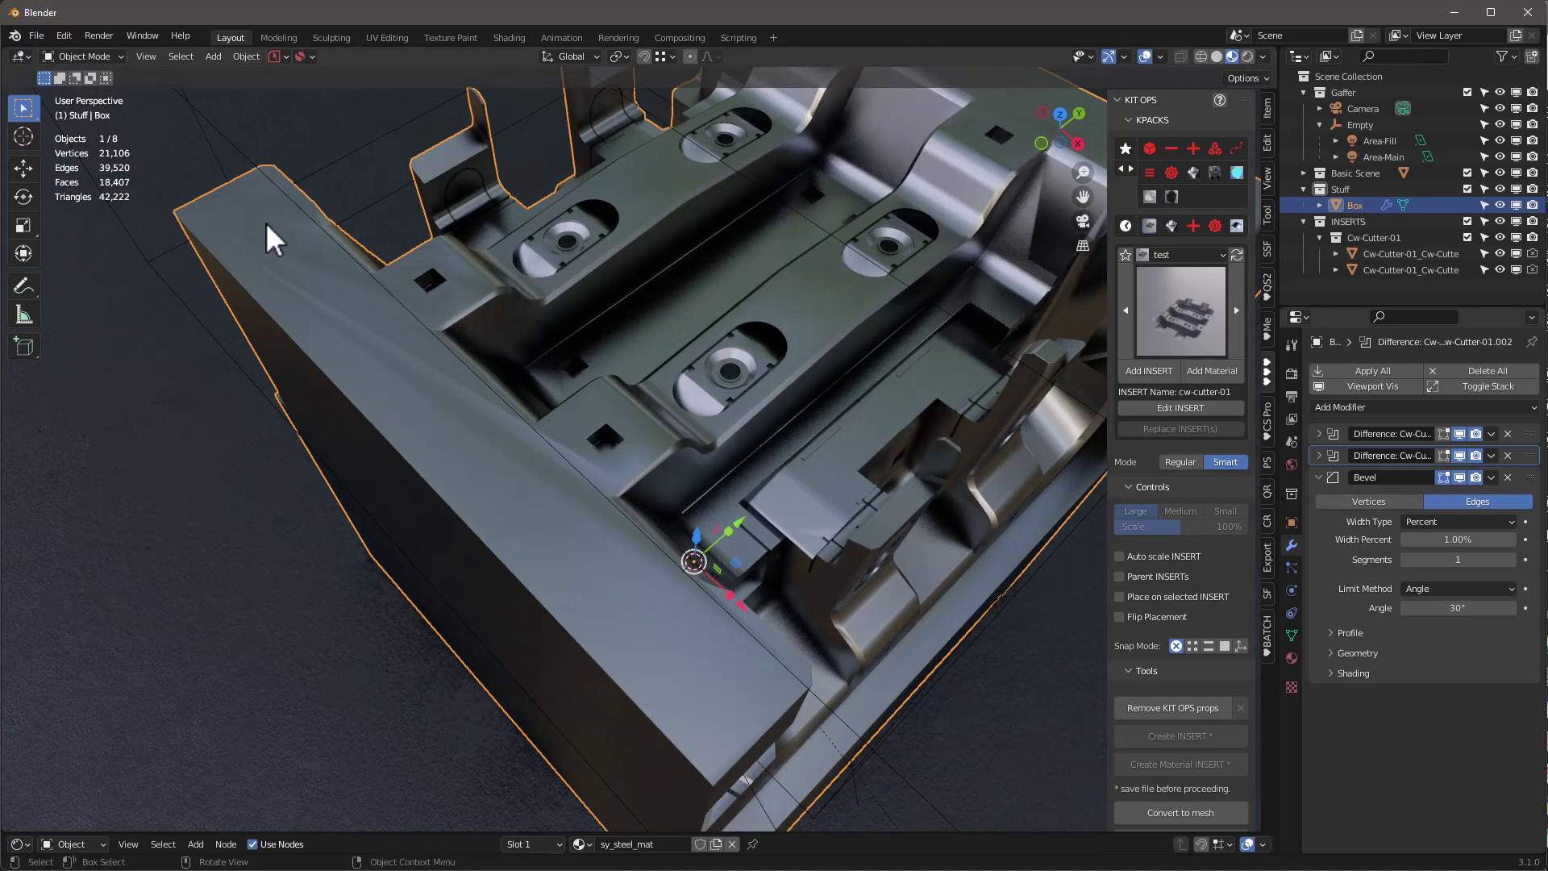
pyautogui.click(1336, 407)
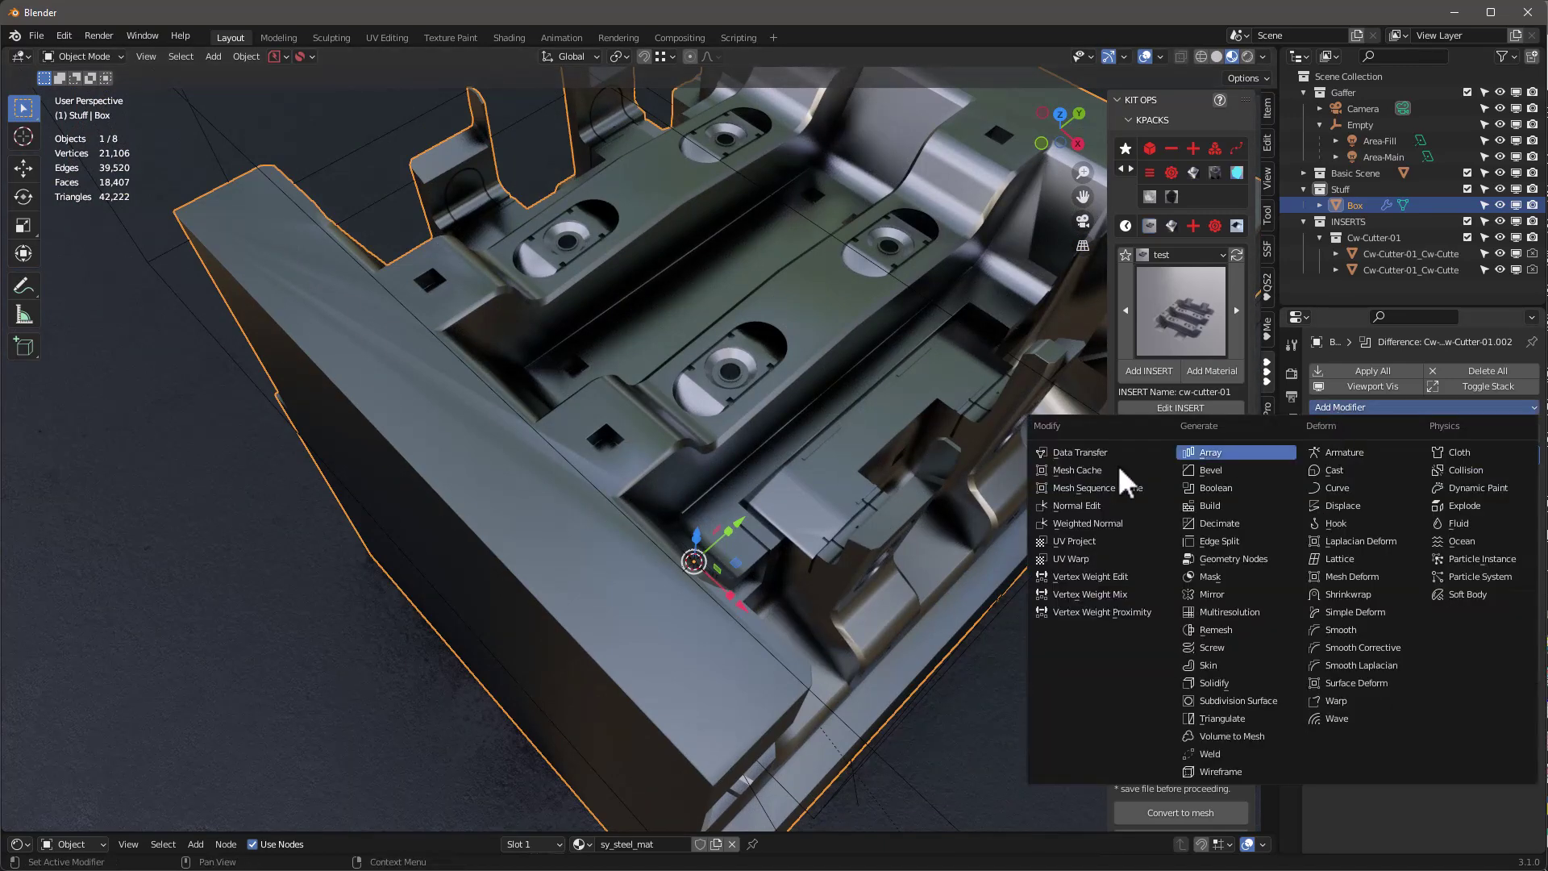
pyautogui.click(1090, 525)
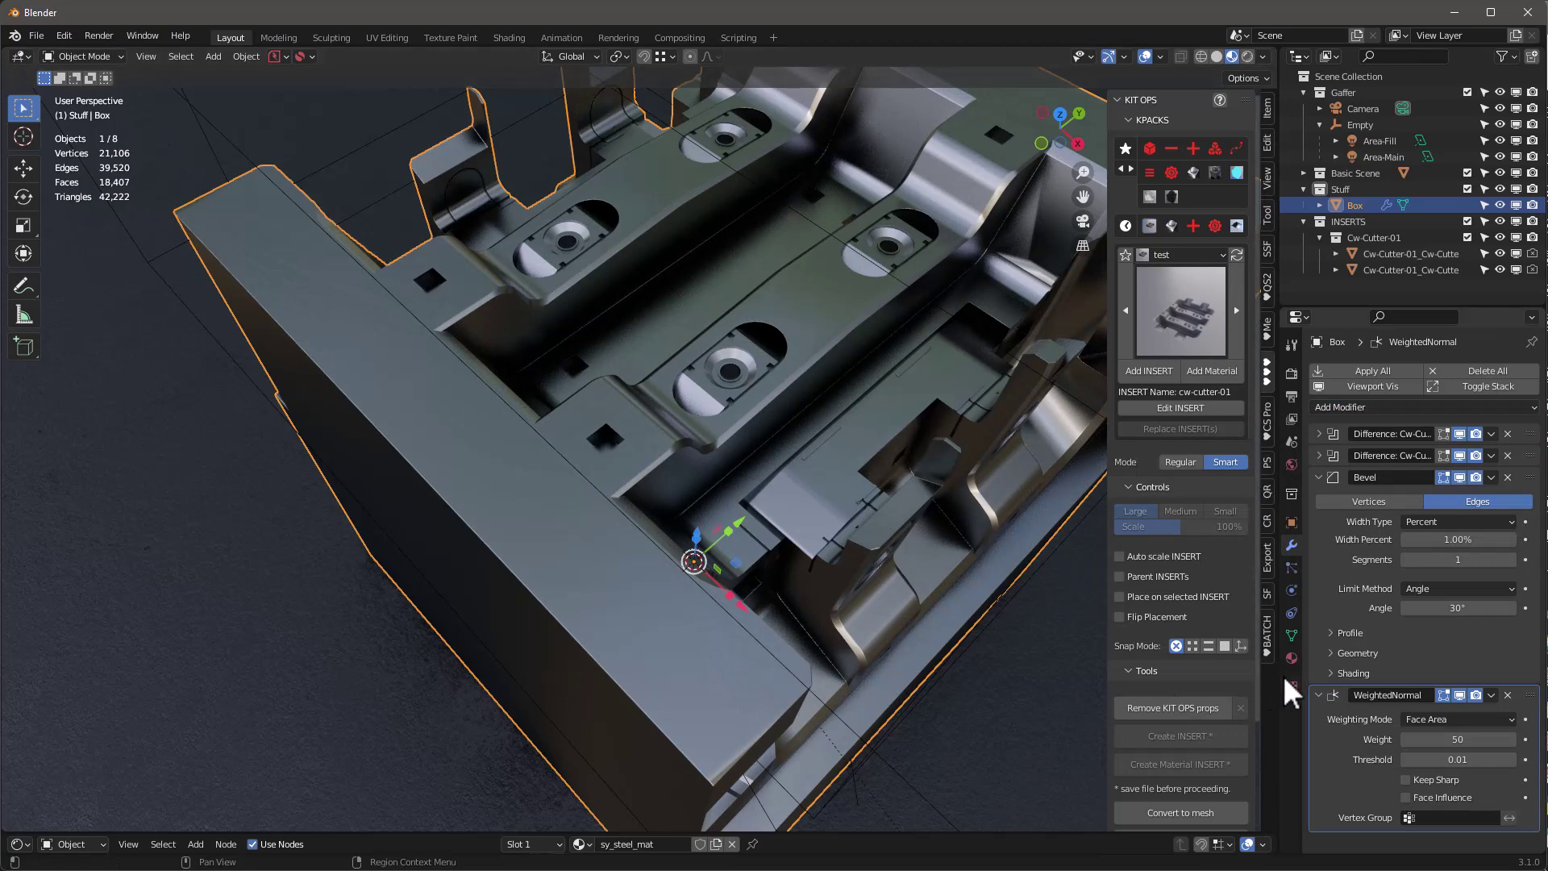
pyautogui.click(1508, 695)
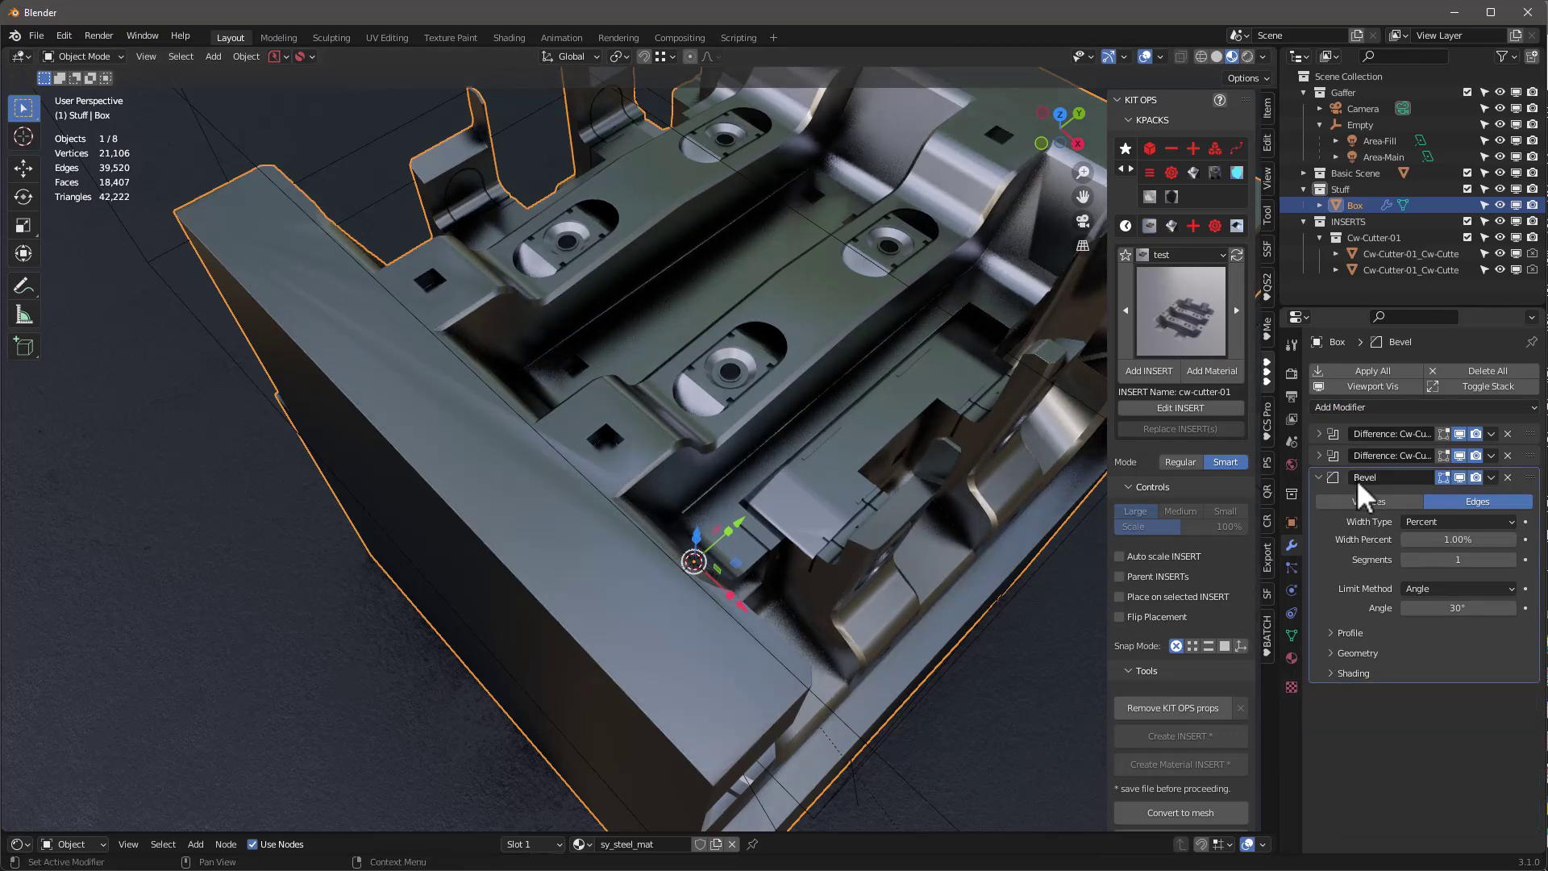
# Enable Harden Normals in the Bevel modifier's shading settings and hide the viewport overlays
pyautogui.click(1336, 675)
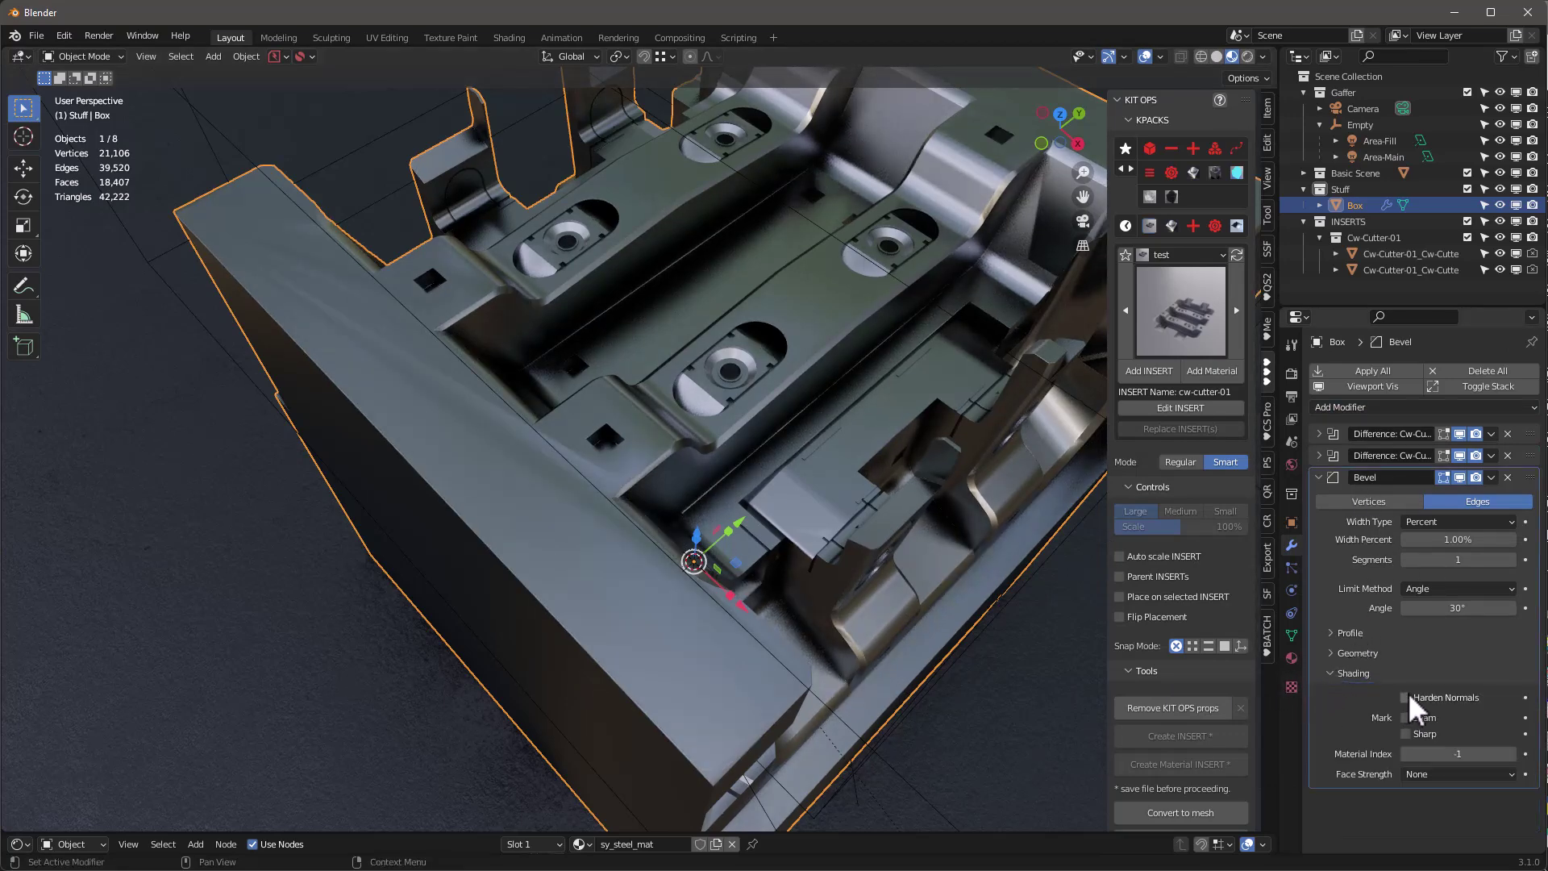
pyautogui.click(1407, 698)
pyautogui.moveTo(545, 559); pyautogui.dragTo(384, 476, button='middle')
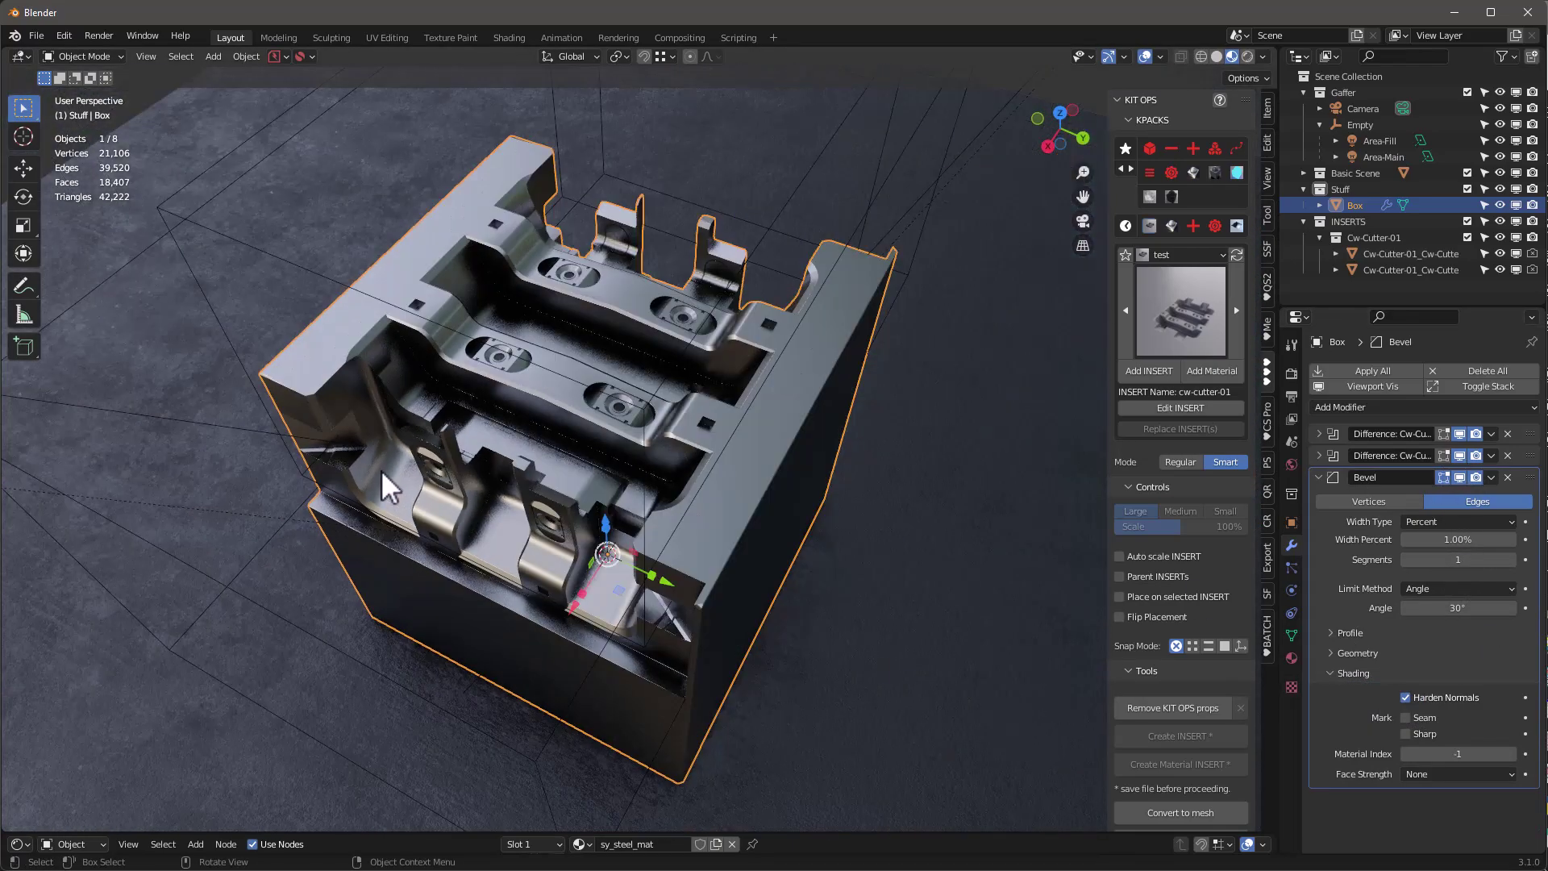
pyautogui.scroll(4, 641, 477)
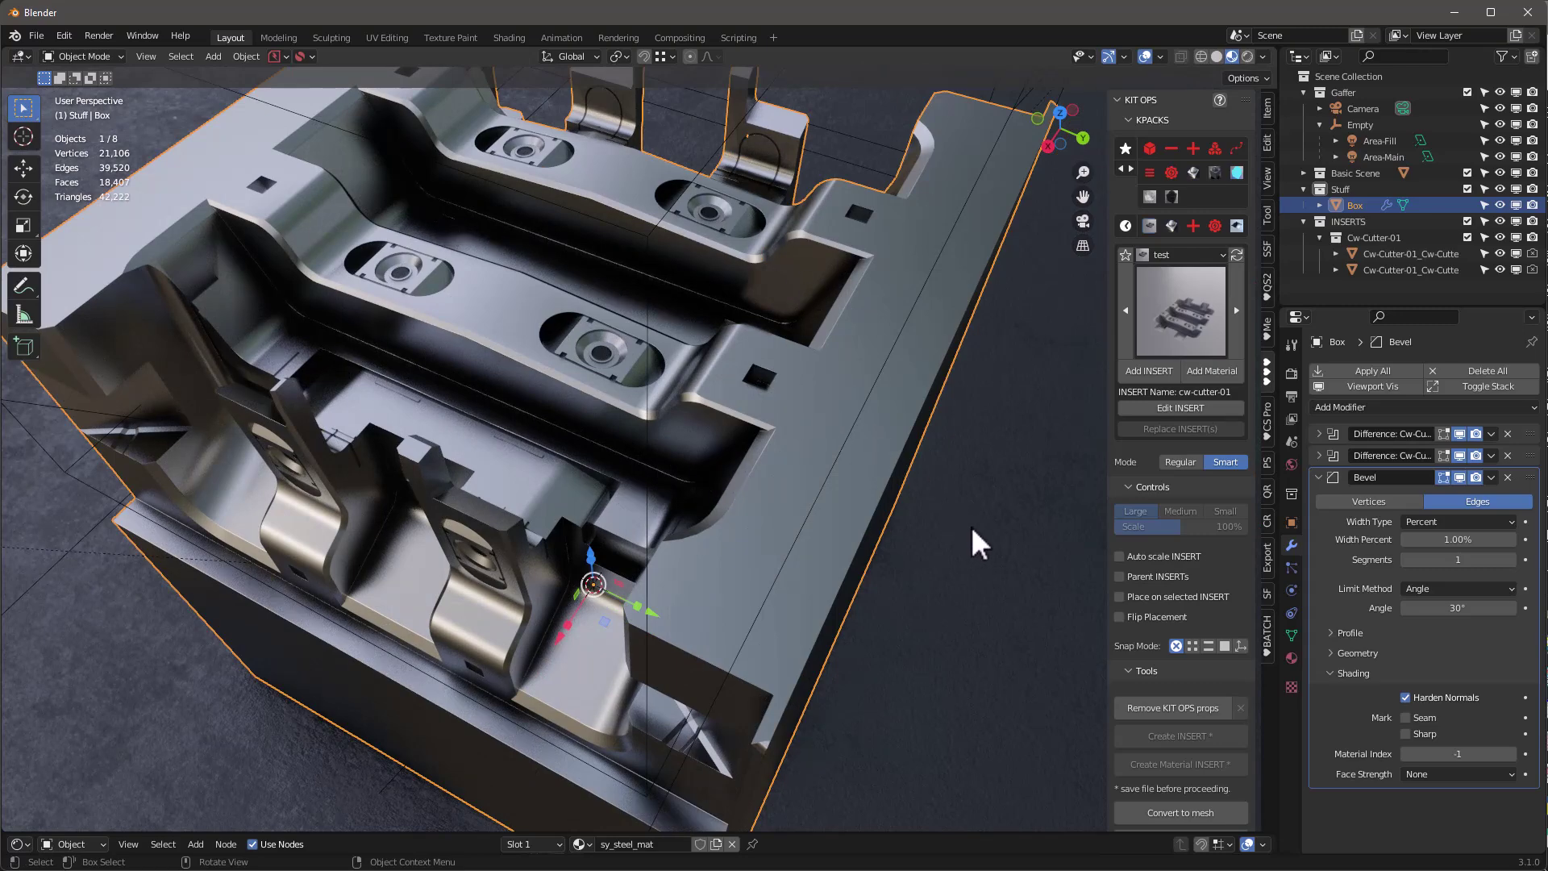
pyautogui.click(1145, 57)
# Select the second cutter INSERT, move it slightly and scale it up to reshape its cut in the box
pyautogui.scroll(-5, 1057, 168)
pyautogui.moveTo(690, 319); pyautogui.dragTo(682, 545, button='middle')
pyautogui.click(683, 547)
pyautogui.moveTo(892, 270); pyautogui.dragTo(923, 277)
pyautogui.press('s')
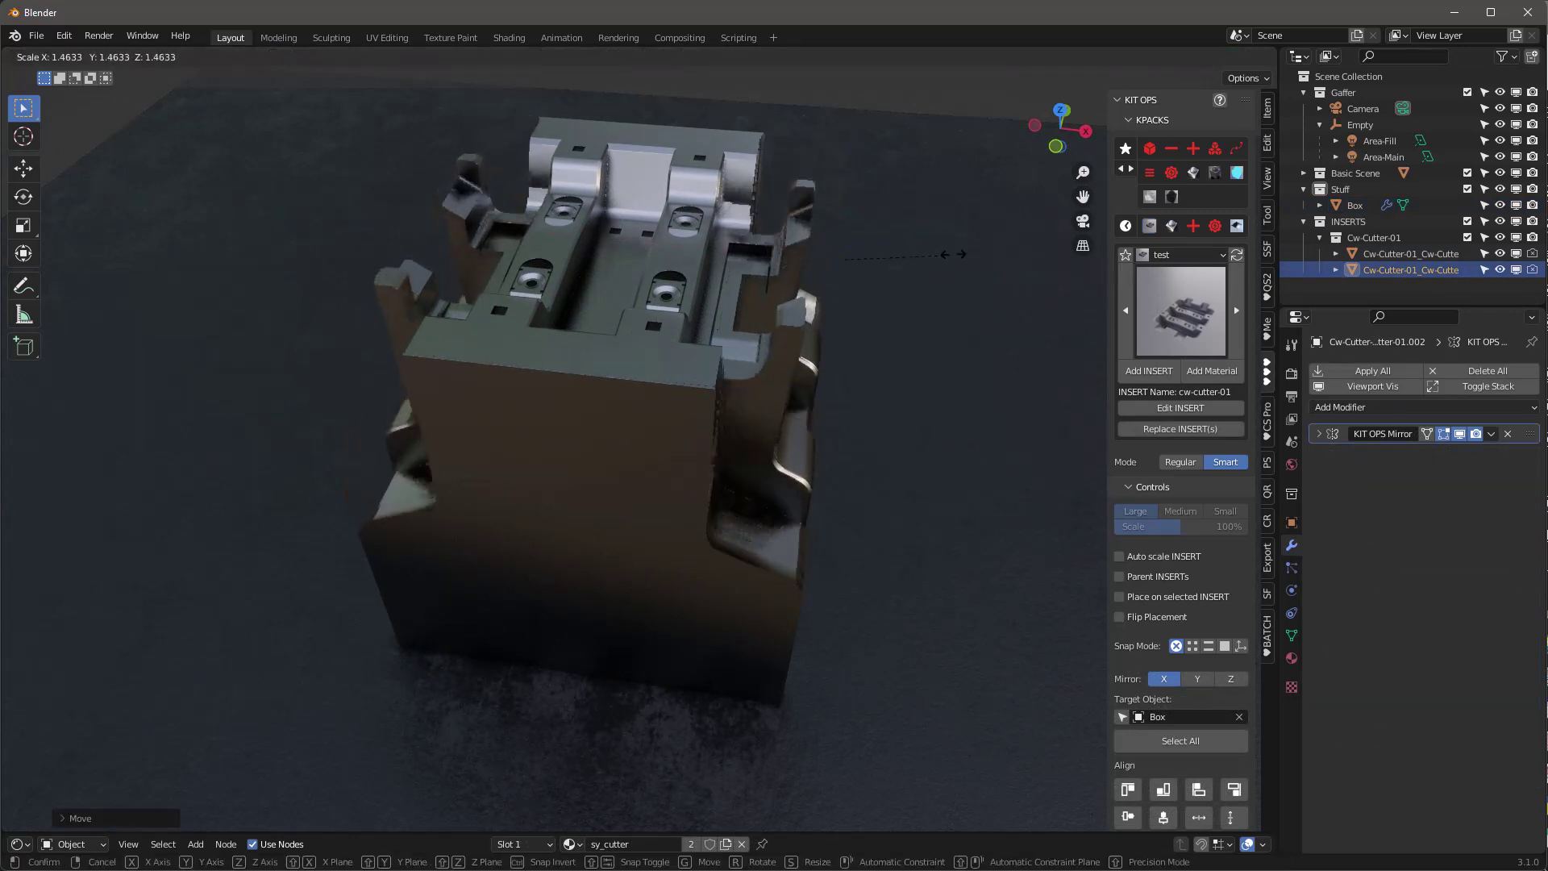
pyautogui.click(786, 412)
pyautogui.moveTo(786, 416); pyautogui.dragTo(753, 379, button='middle')
pyautogui.scroll(2, 685, 321)
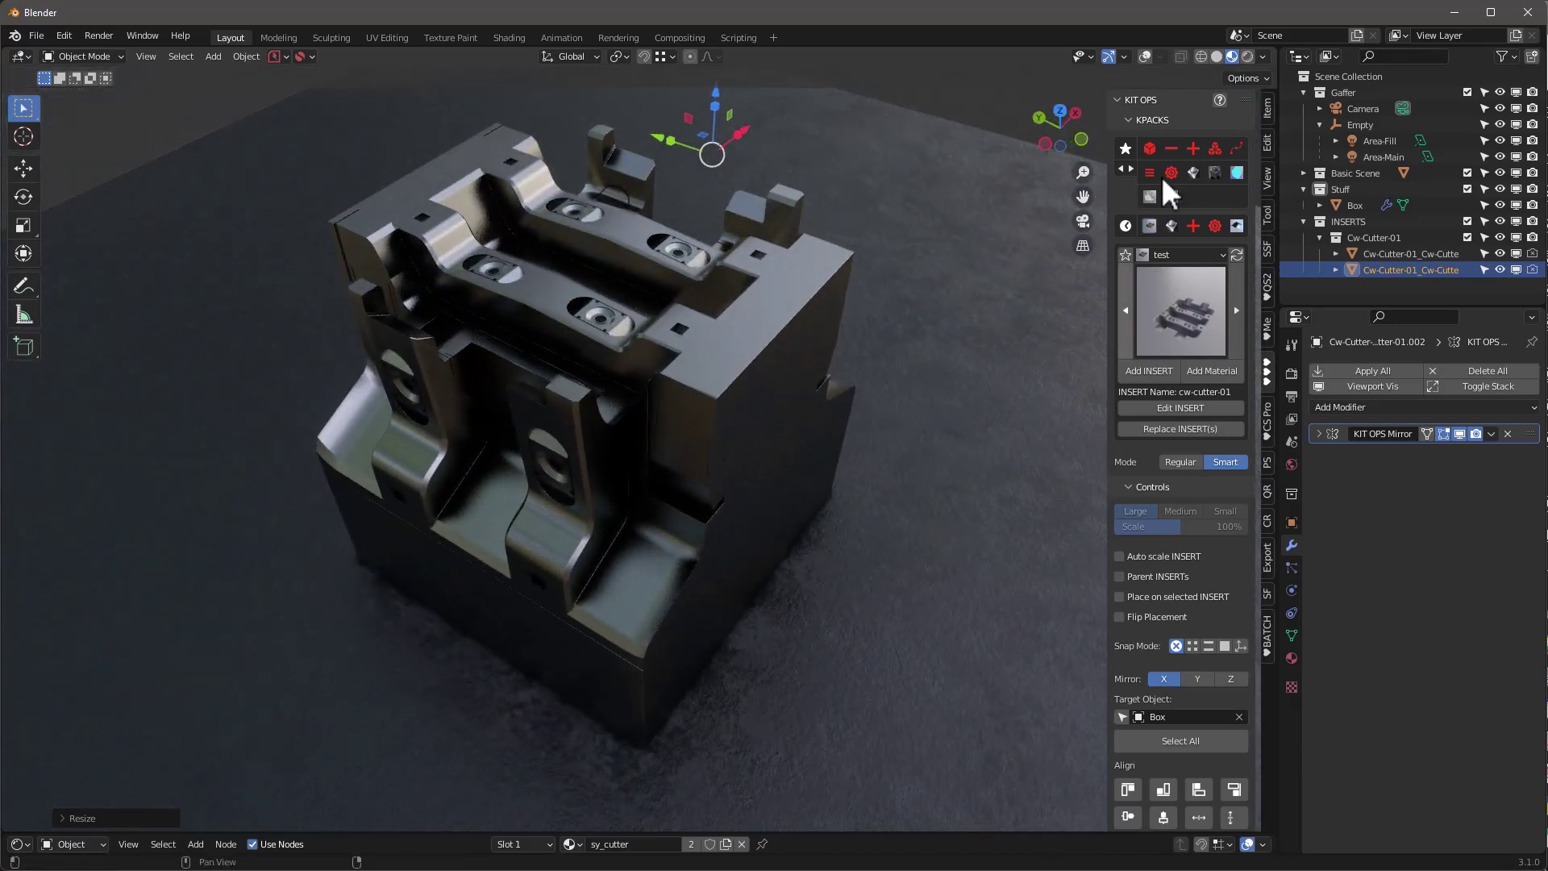
pyautogui.moveTo(714, 294); pyautogui.dragTo(673, 382, button='middle')
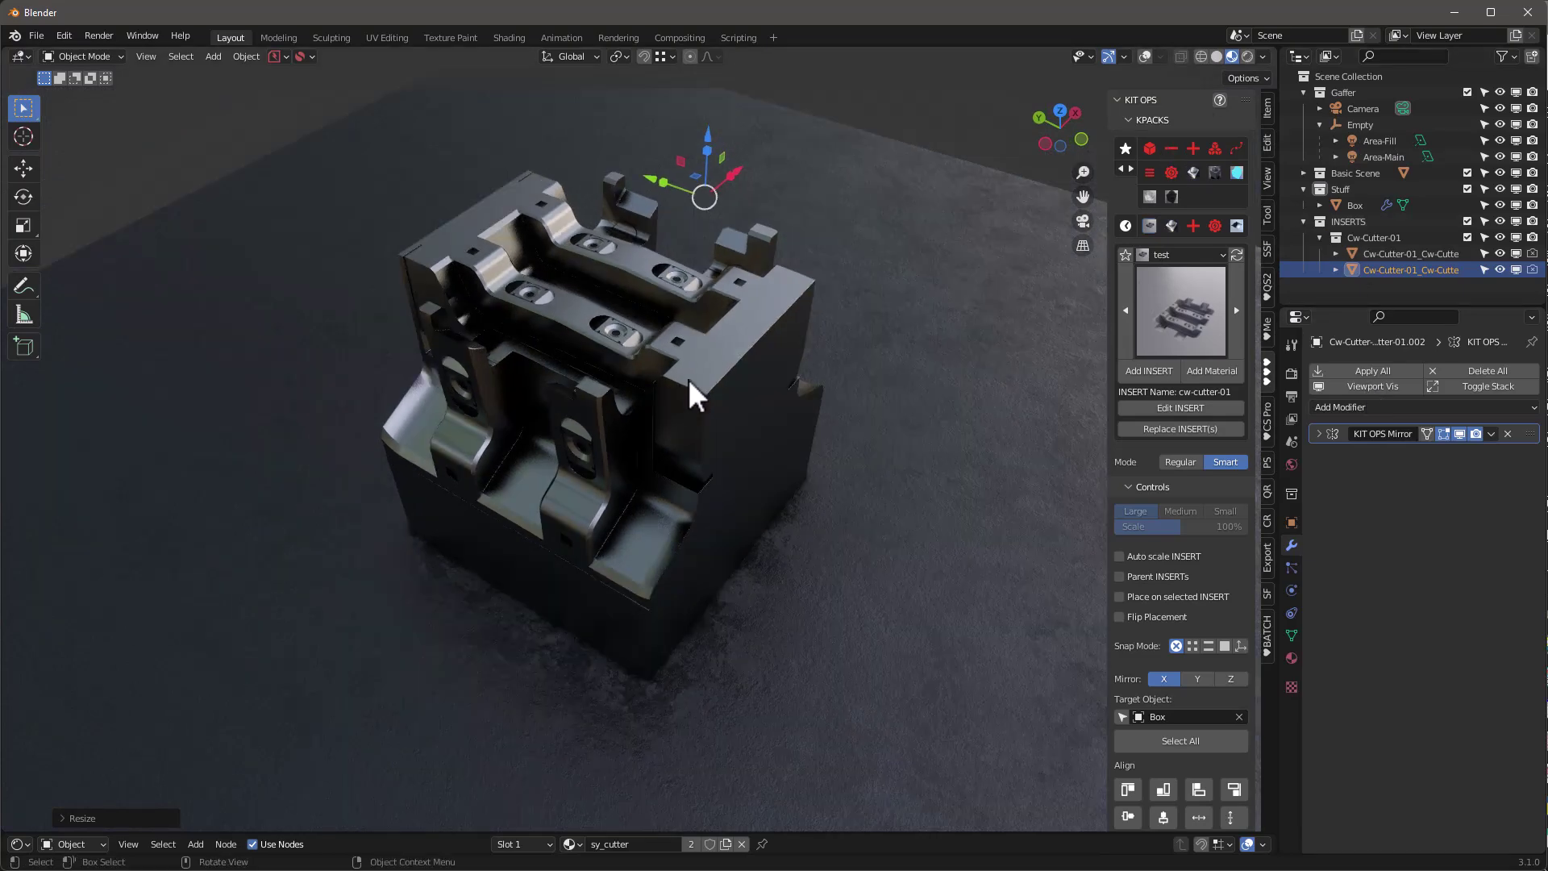
pyautogui.scroll(2, 690, 383)
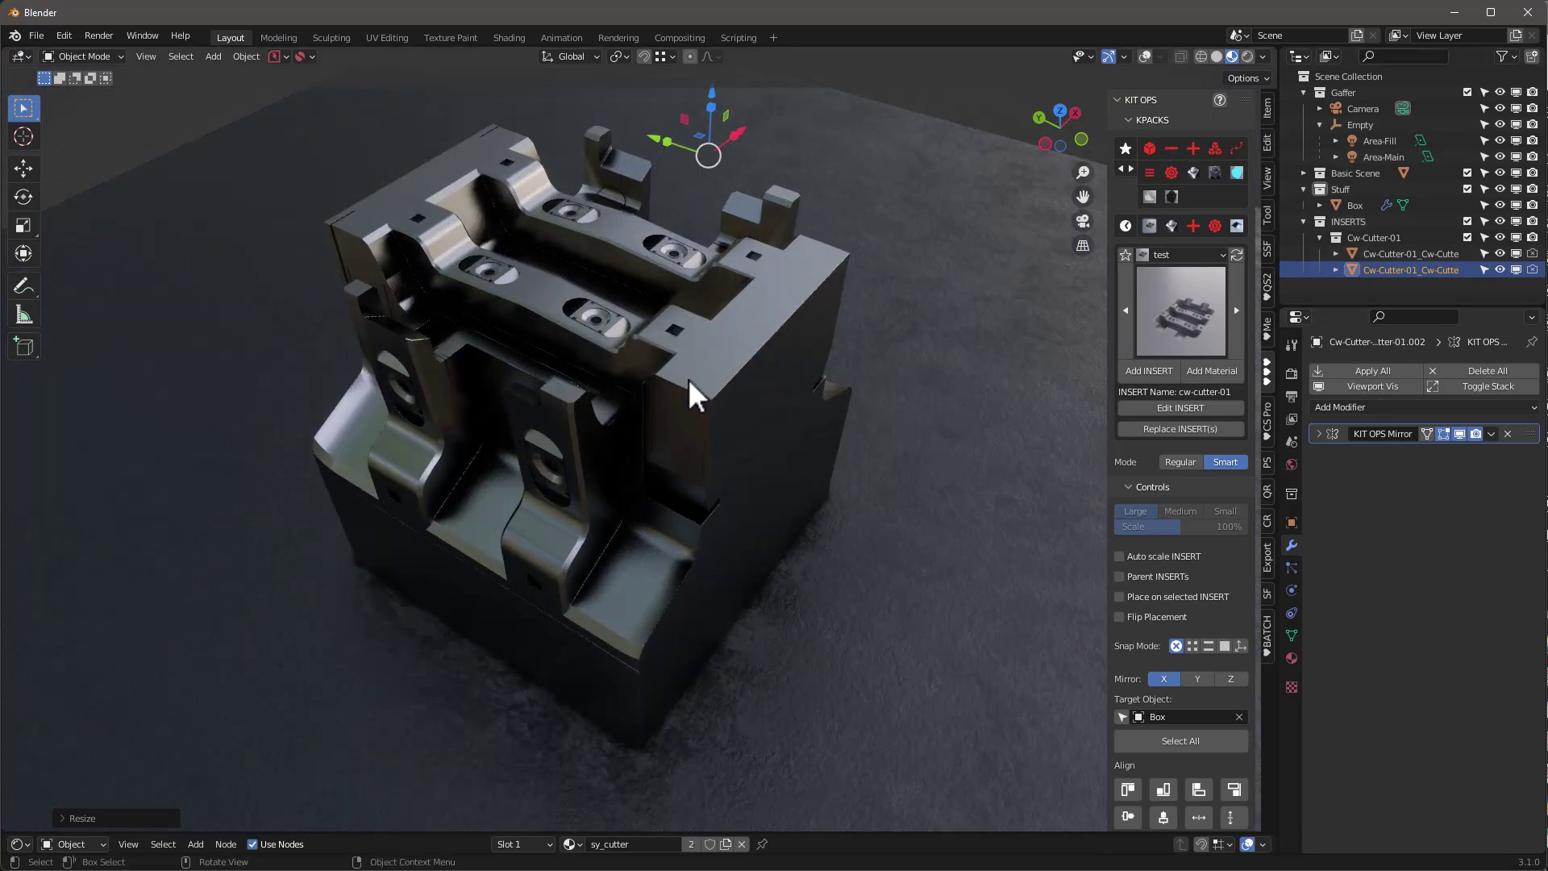
# Check the KIT OPS entries in the add-on preferences and close the preferences
pyautogui.click(58, 38)
pyautogui.click(139, 263)
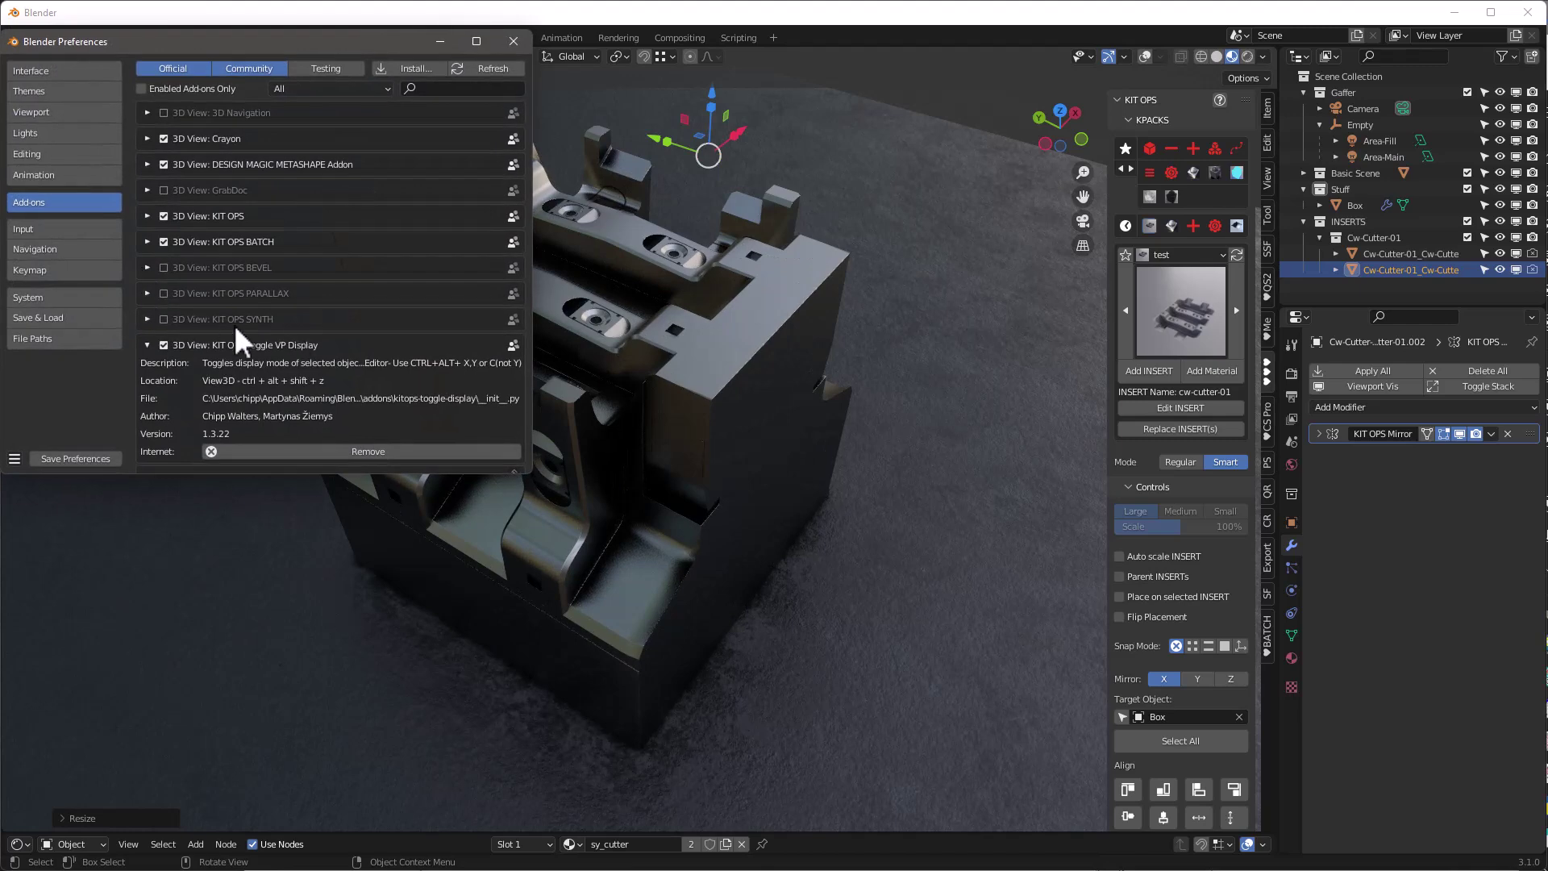
pyautogui.click(521, 39)
# Select the box, try the Offset width type on its Bevel for comparison, and switch it back to Percent
pyautogui.moveTo(708, 385); pyautogui.dragTo(746, 379, button='middle')
pyautogui.click(725, 405)
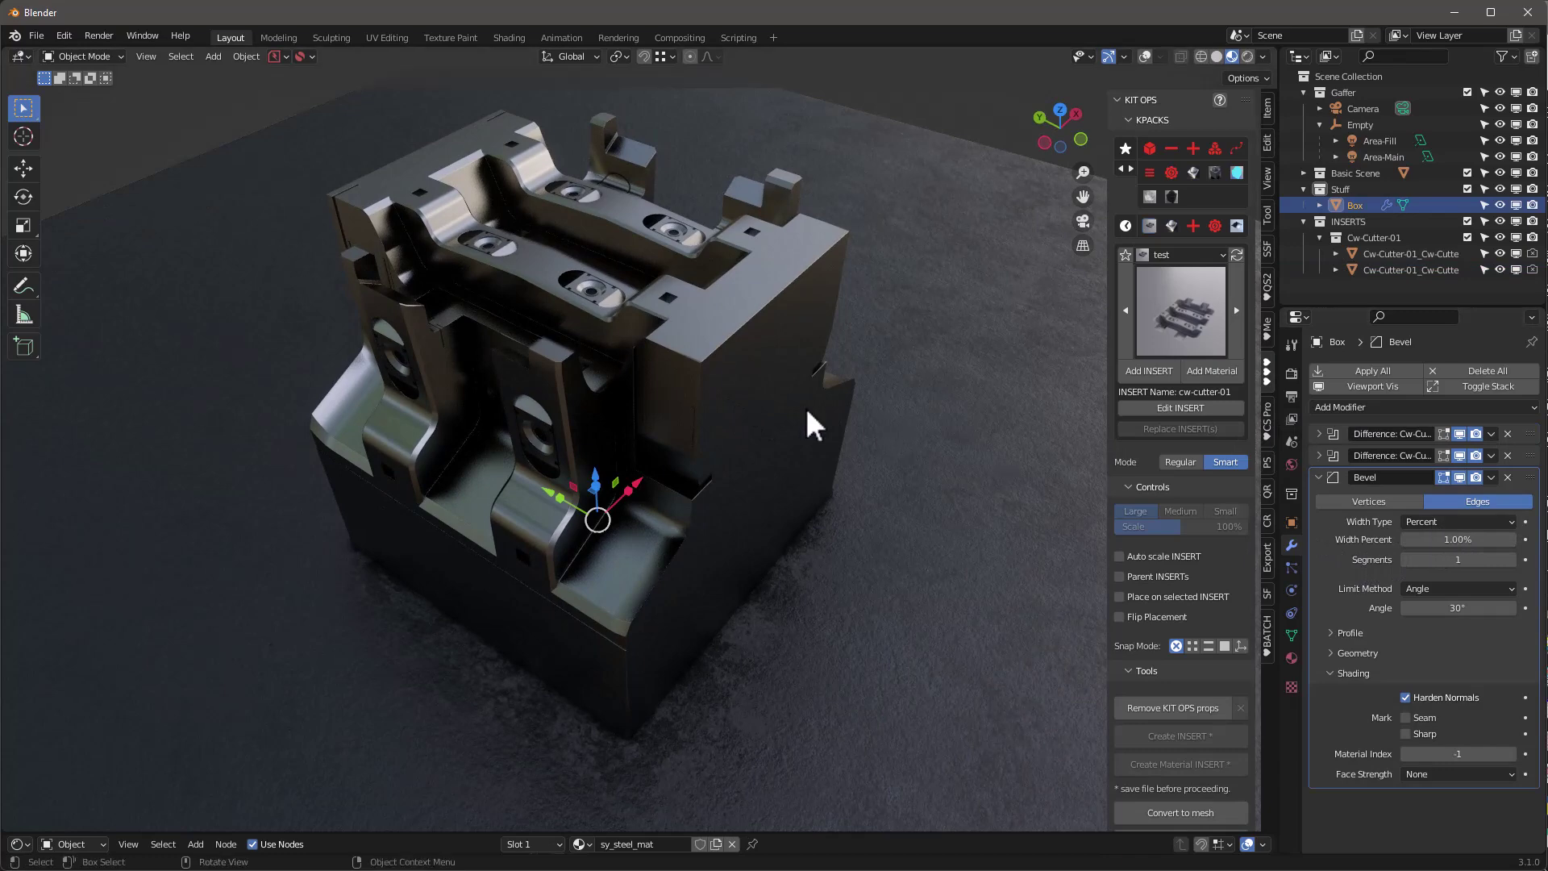
pyautogui.click(1469, 521)
pyautogui.click(1430, 540)
pyautogui.click(1438, 522)
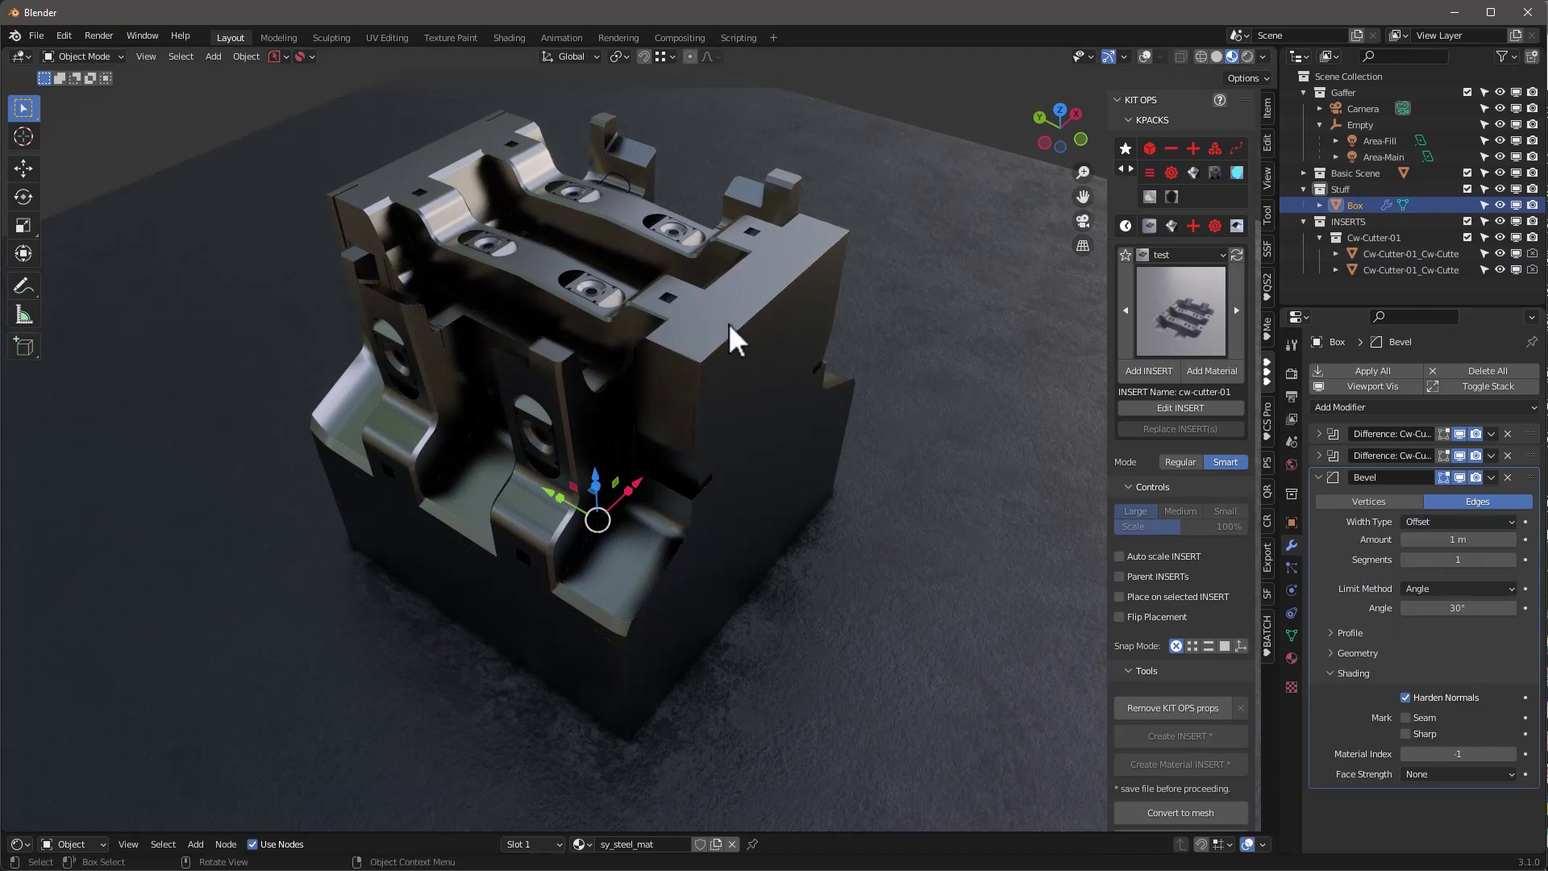
pyautogui.scroll(4, 669, 310)
pyautogui.moveTo(650, 315); pyautogui.dragTo(522, 305, button='middle')
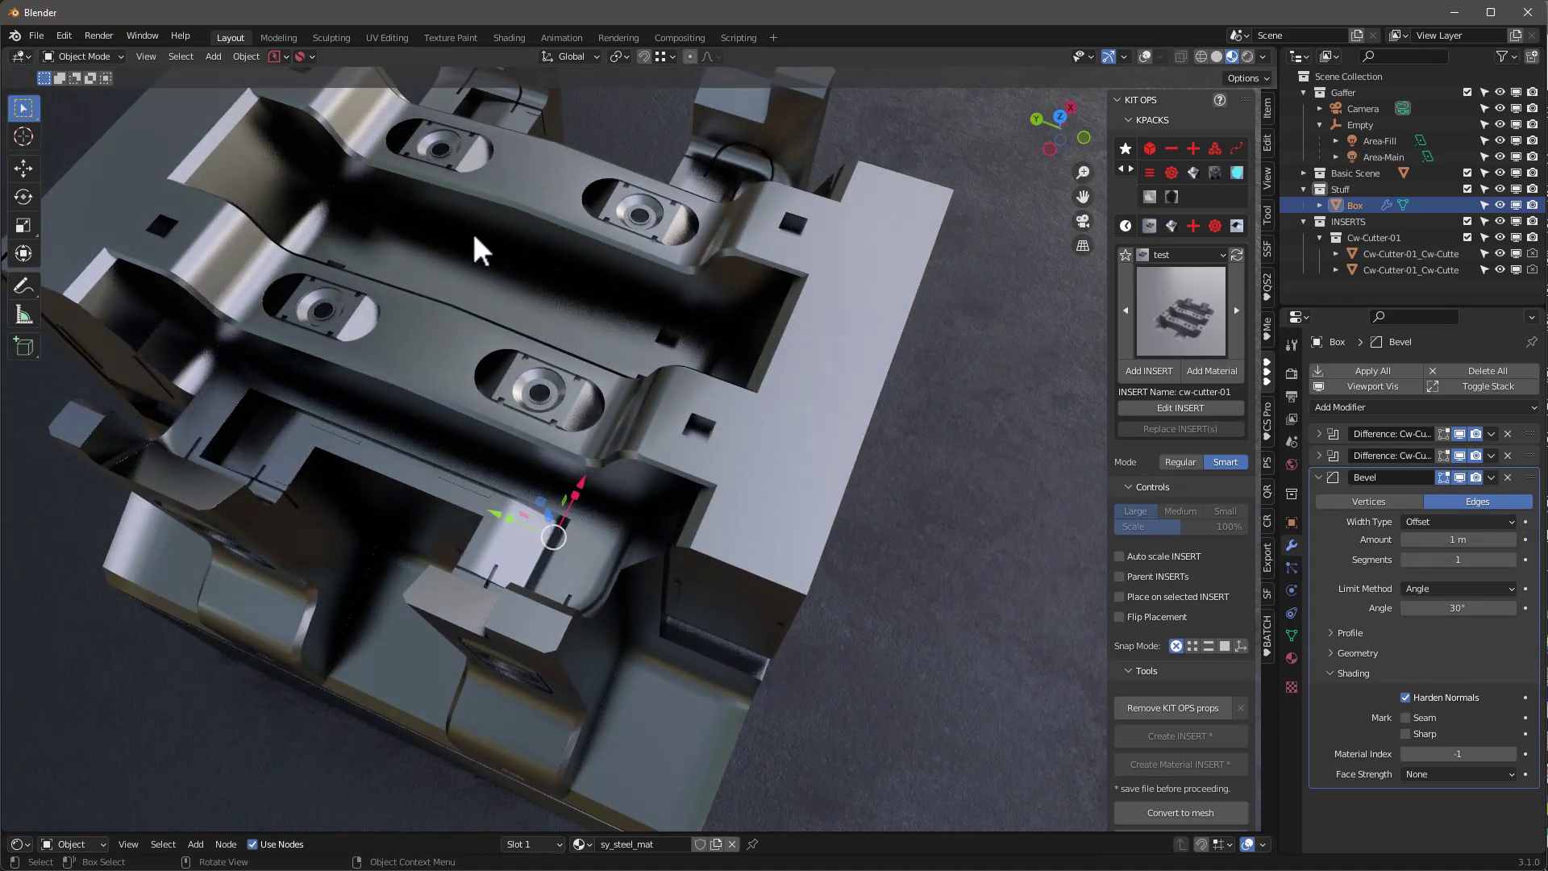
pyautogui.click(1419, 522)
pyautogui.click(1429, 598)
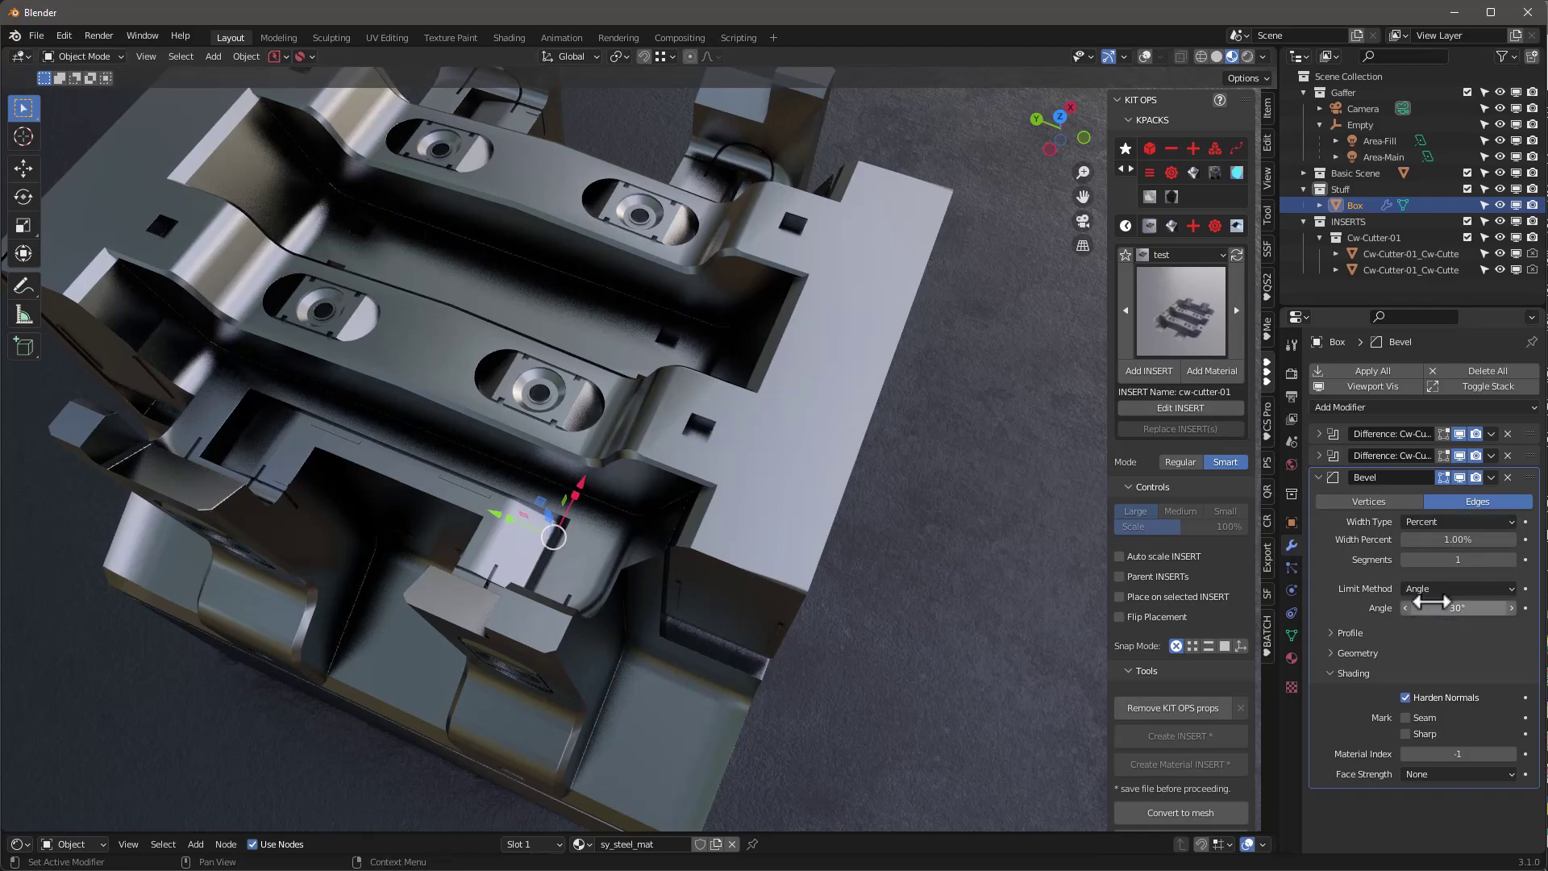